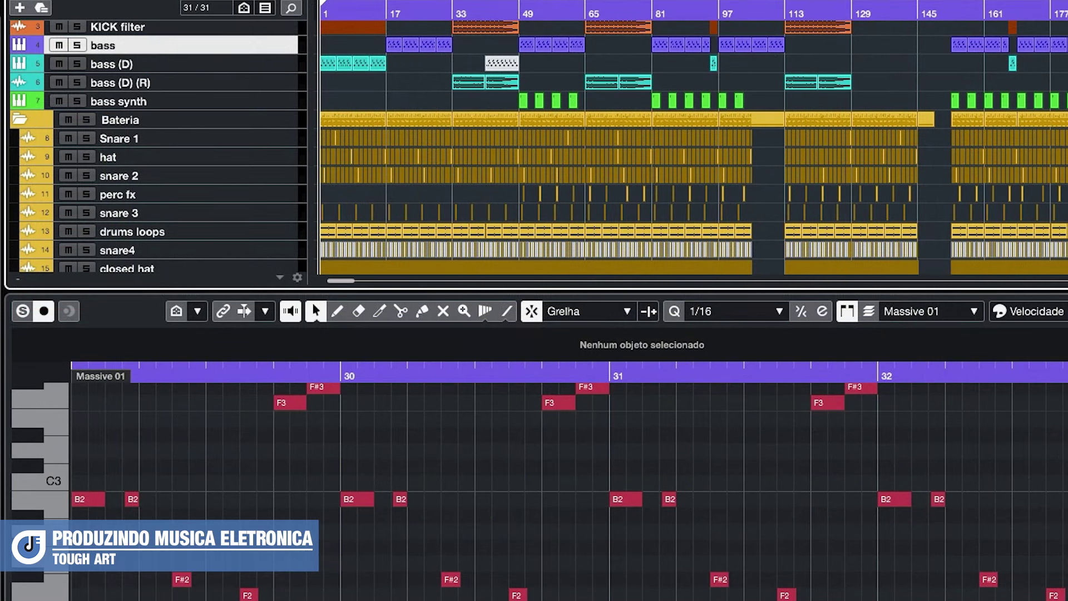
Play the project from the start and follow the kick, bass and drum tracks in the arrangement.
{"action": "key", "text": "space"}
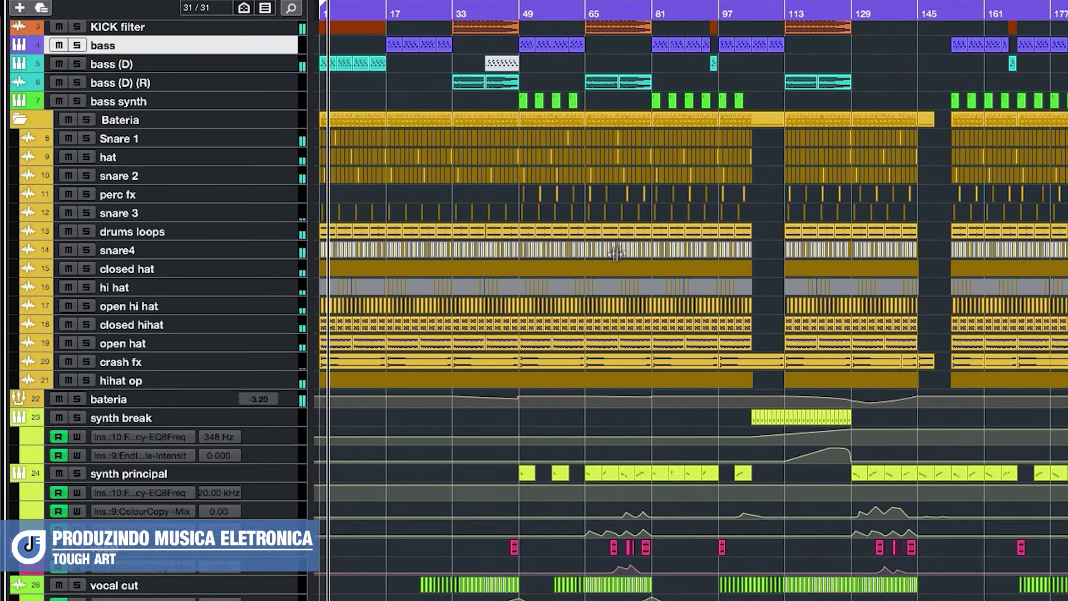
{"action": "scroll", "coordinate": [466, 182], "scroll_direction": "up", "scroll_amount": 1}
{"action": "scroll", "coordinate": [466, 182], "scroll_direction": "up", "scroll_amount": 2}
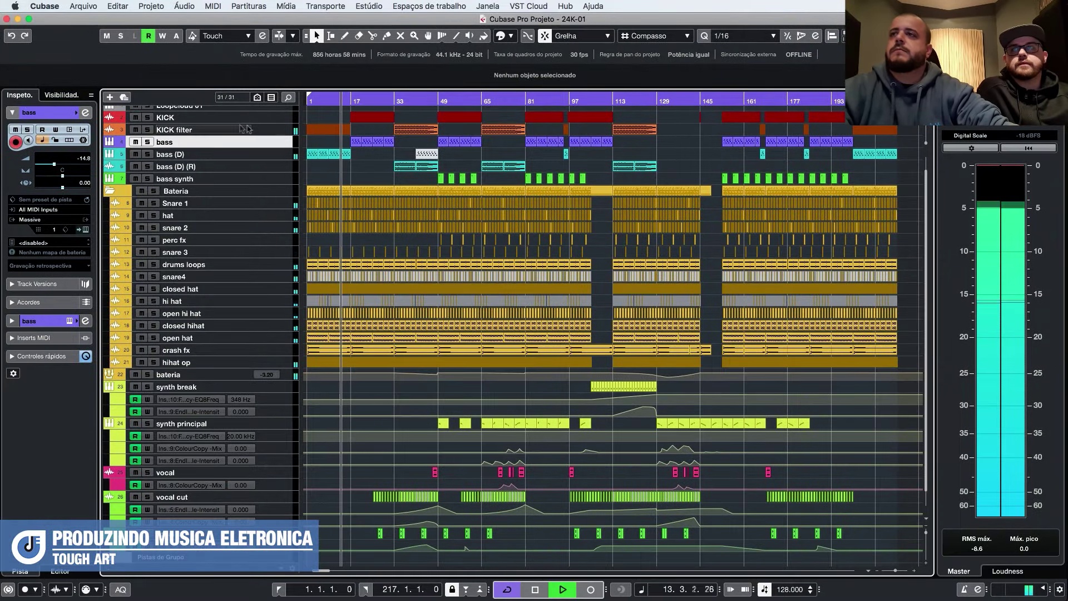
{"action": "scroll", "coordinate": [347, 125], "scroll_direction": "up", "scroll_amount": 2}
{"action": "scroll", "coordinate": [347, 125], "scroll_direction": "up", "scroll_amount": 6}
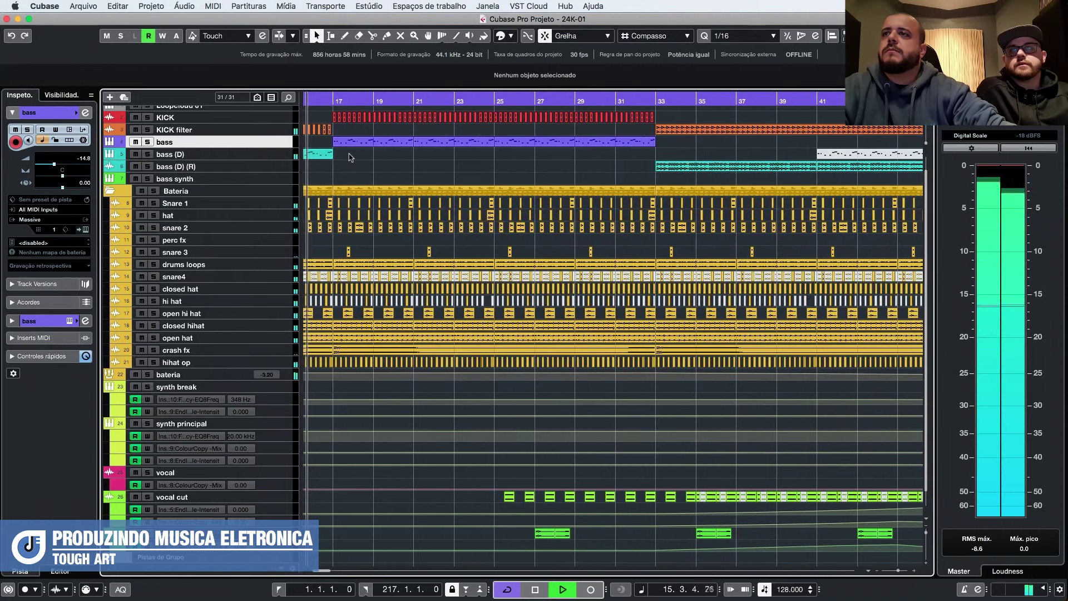
{"action": "scroll", "coordinate": [388, 153], "scroll_direction": "left", "scroll_amount": 1}
{"action": "scroll", "coordinate": [396, 173], "scroll_direction": "up", "scroll_amount": 3}
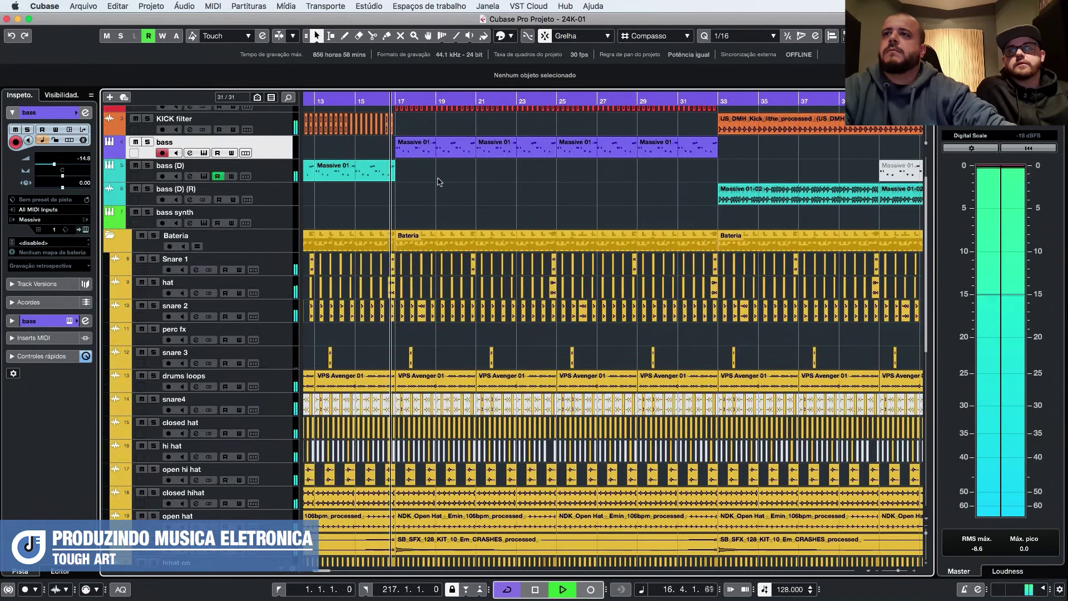
{"action": "scroll", "coordinate": [396, 173], "scroll_direction": "up", "scroll_amount": 2}
{"action": "scroll", "coordinate": [426, 284], "scroll_direction": "down", "scroll_amount": 2}
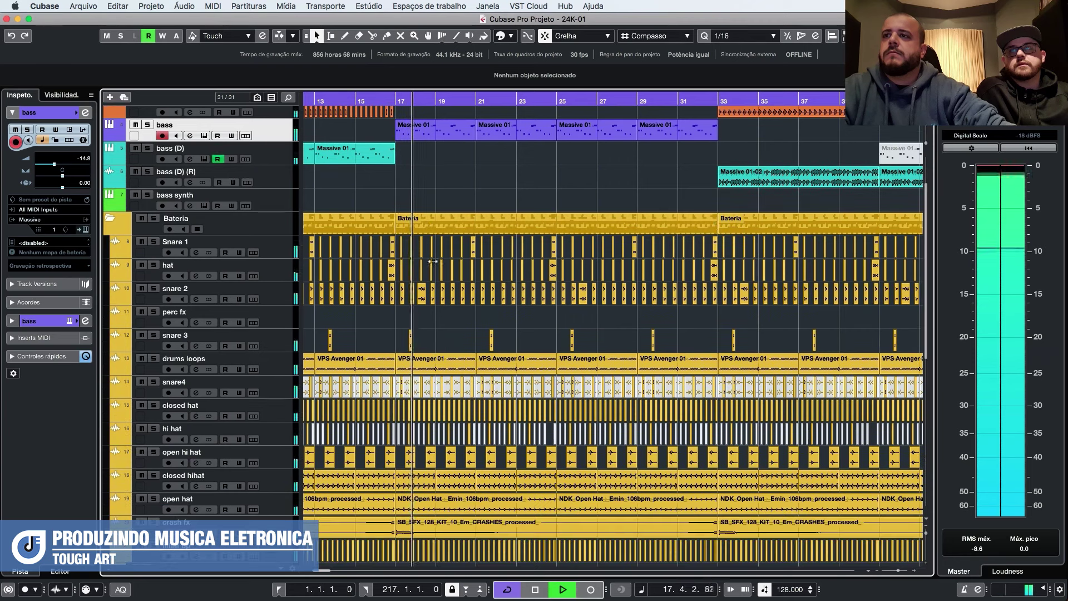
{"action": "scroll", "coordinate": [479, 161], "scroll_direction": "up", "scroll_amount": 2}
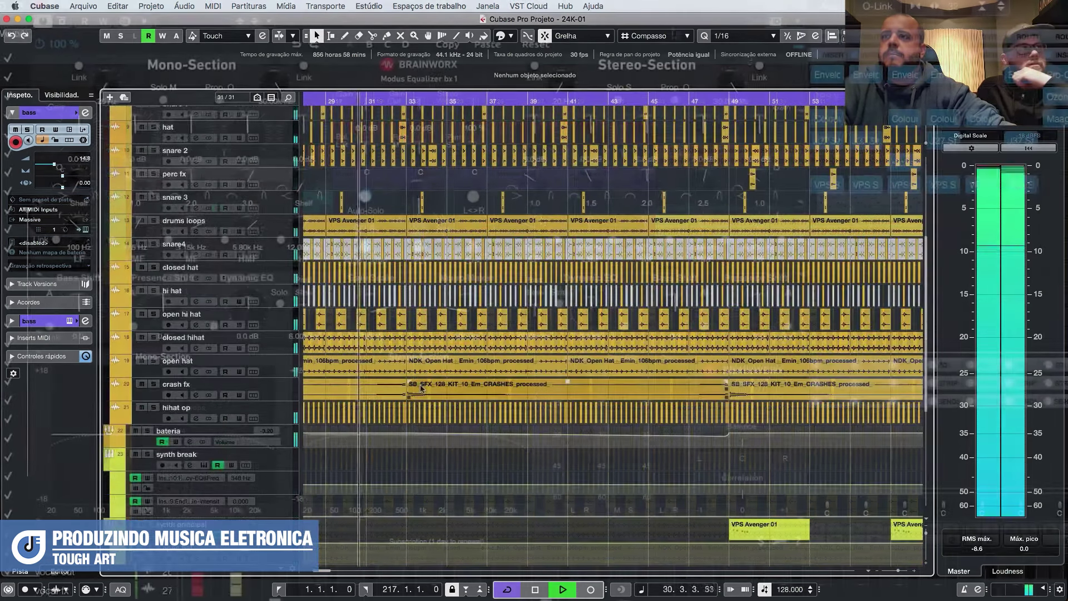
{"action": "scroll", "coordinate": [421, 388], "scroll_direction": "down", "scroll_amount": 7}
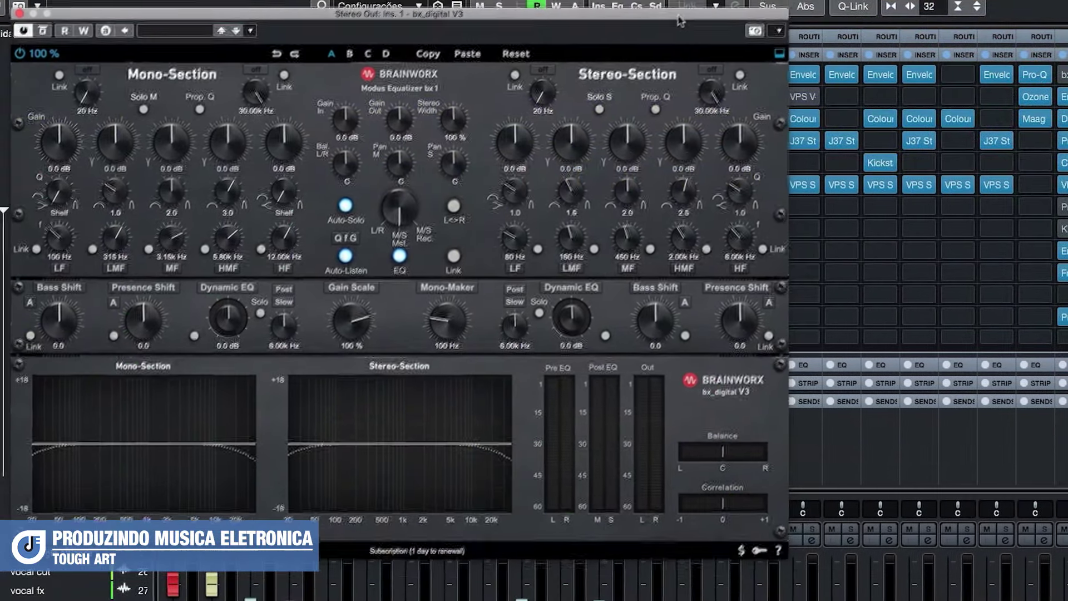
Reposition the Stereo Out's bx_digital V3 and elysia alpha master plug-in windows to view the master chain.
{"action": "left_click_drag", "start_coordinate": [680, 21], "coordinate": [677, 3]}
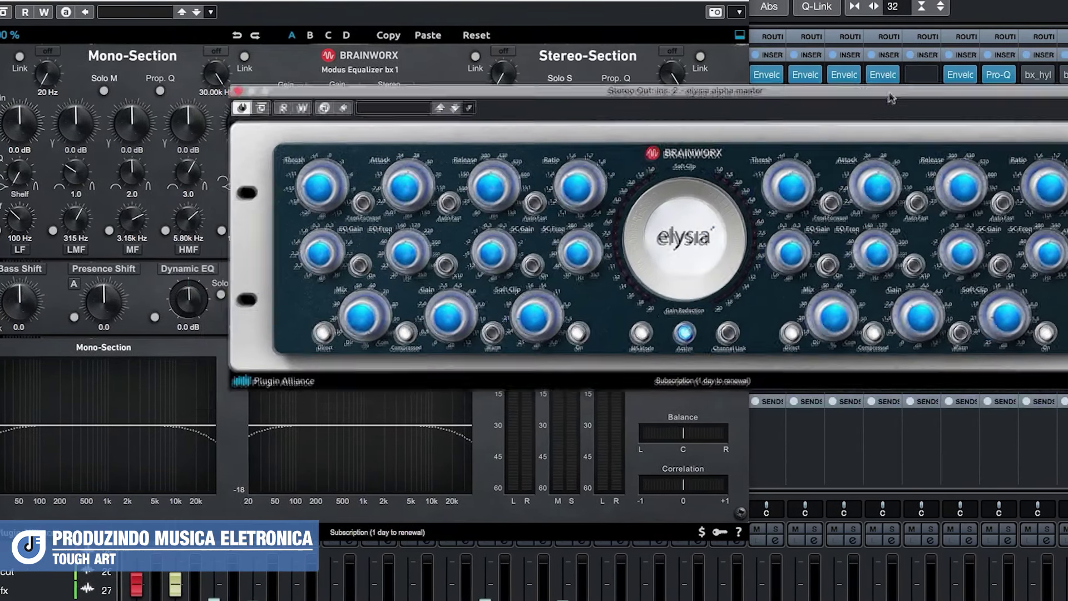
{"action": "left_click_drag", "start_coordinate": [892, 98], "coordinate": [711, 163]}
{"action": "left_click_drag", "start_coordinate": [278, 156], "coordinate": [954, 157]}
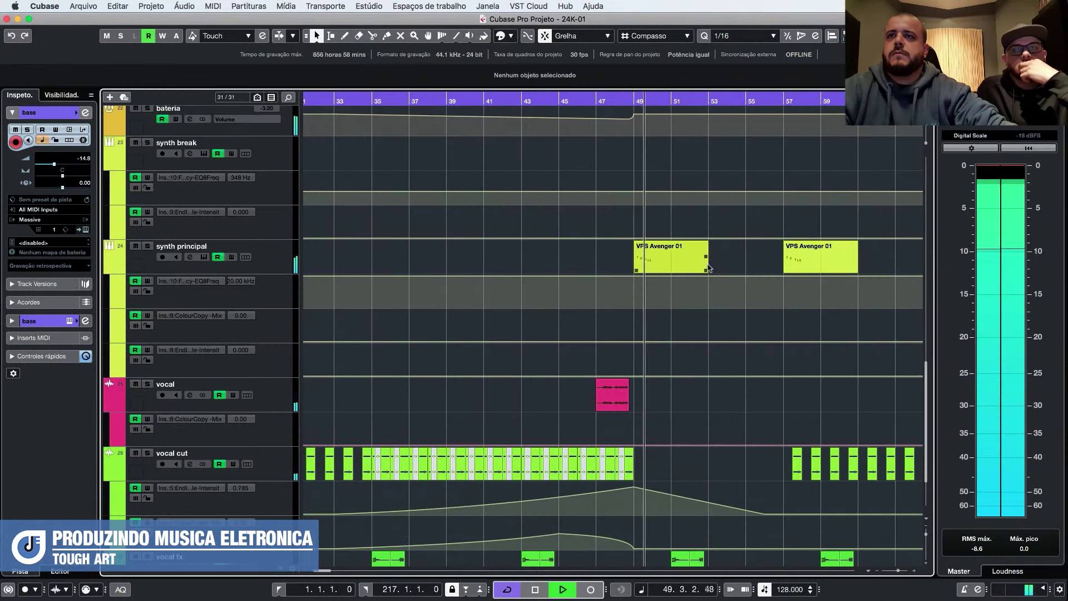
Follow playback from bar 49 onward, examining the synth, vocal and automation lanes along with the overall arrangement.
{"action": "scroll", "coordinate": [708, 268], "scroll_direction": "right", "scroll_amount": 4}
{"action": "scroll", "coordinate": [657, 286], "scroll_direction": "down", "scroll_amount": 4}
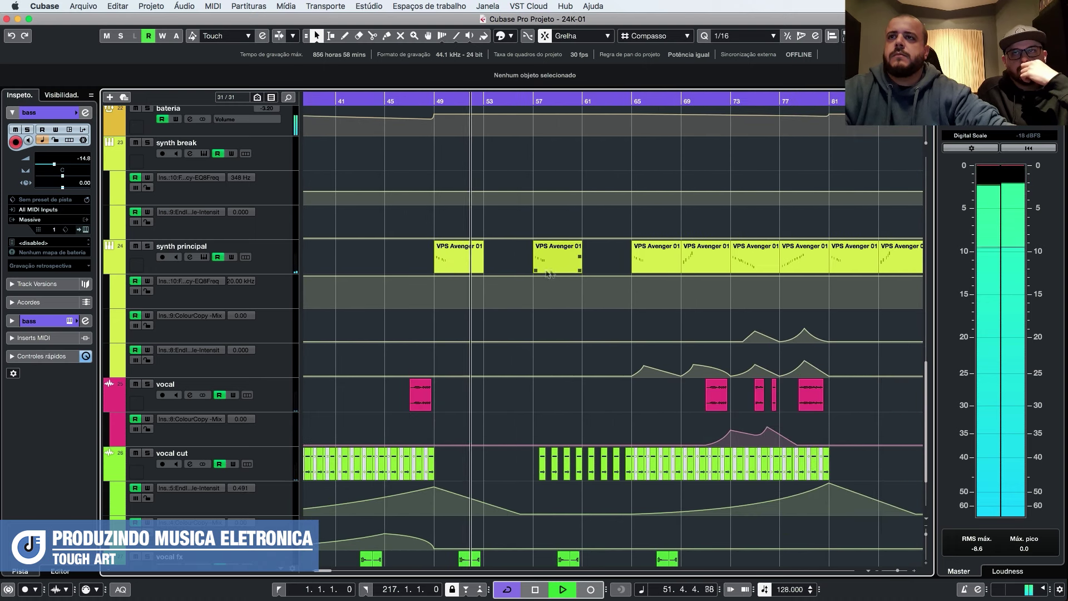
{"action": "scroll", "coordinate": [532, 274], "scroll_direction": "down", "scroll_amount": 3}
{"action": "scroll", "coordinate": [532, 274], "scroll_direction": "down", "scroll_amount": 5}
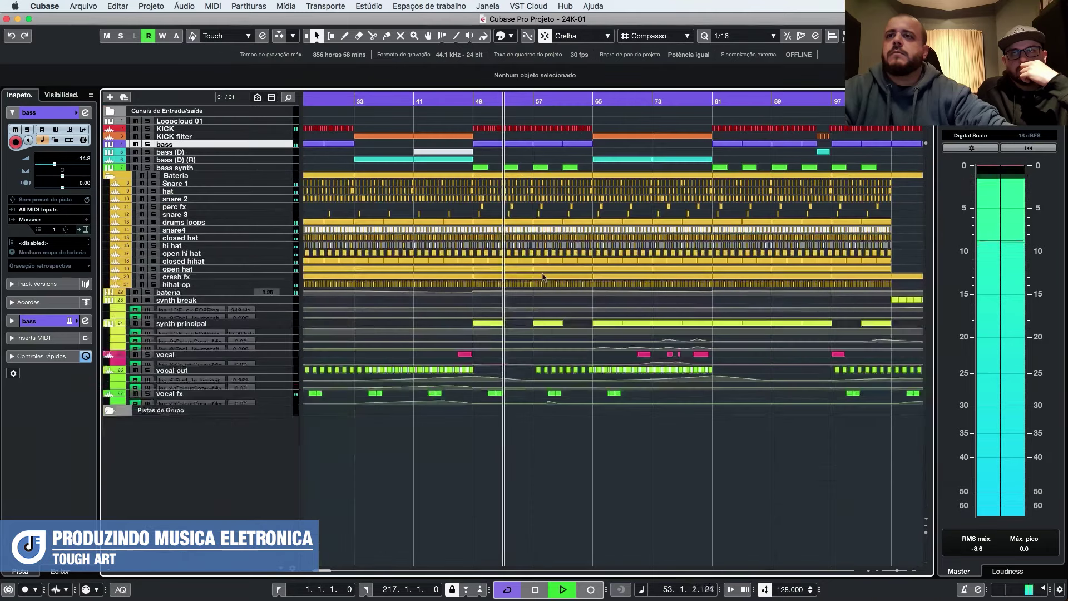
{"action": "scroll", "coordinate": [544, 277], "scroll_direction": "down", "scroll_amount": 6}
{"action": "scroll", "coordinate": [583, 282], "scroll_direction": "up", "scroll_amount": 3}
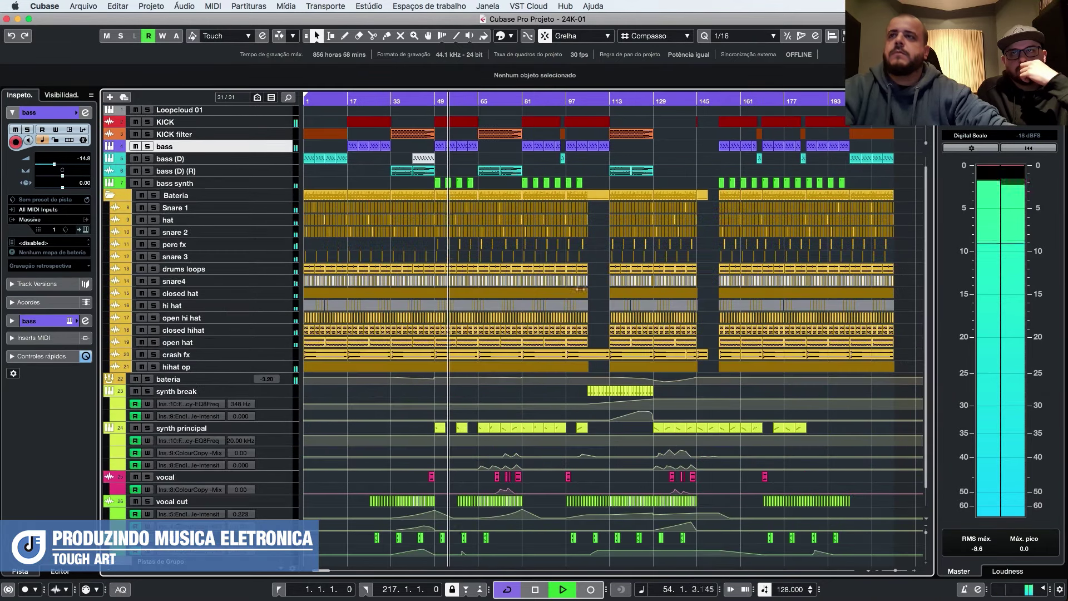
{"action": "scroll", "coordinate": [474, 376], "scroll_direction": "down", "scroll_amount": 1}
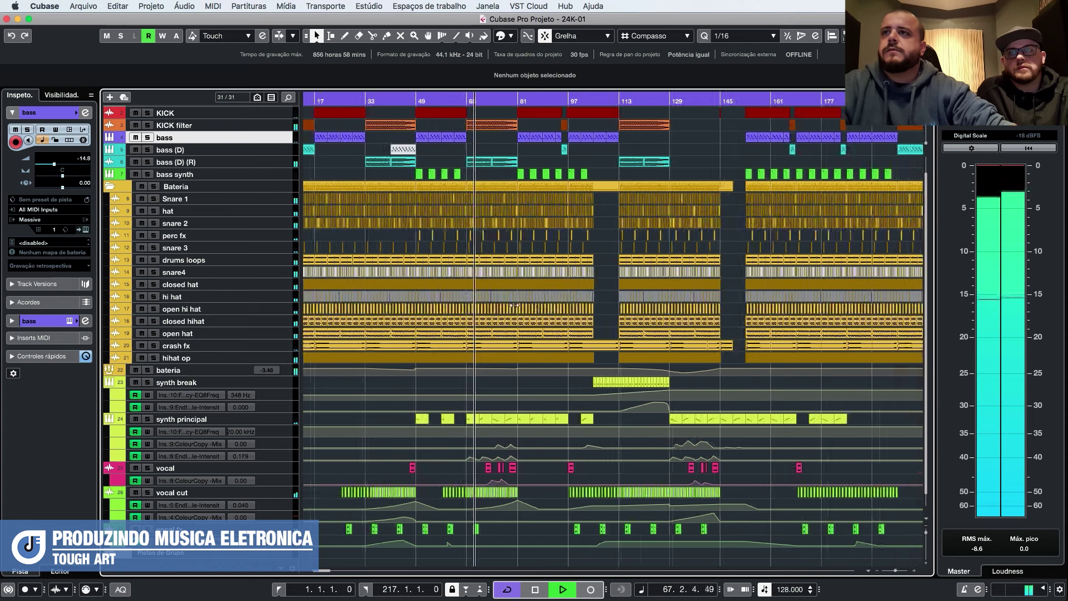
{"action": "scroll", "coordinate": [528, 358], "scroll_direction": "up", "scroll_amount": 3}
{"action": "scroll", "coordinate": [461, 324], "scroll_direction": "up", "scroll_amount": 1}
{"action": "scroll", "coordinate": [461, 324], "scroll_direction": "up", "scroll_amount": 2}
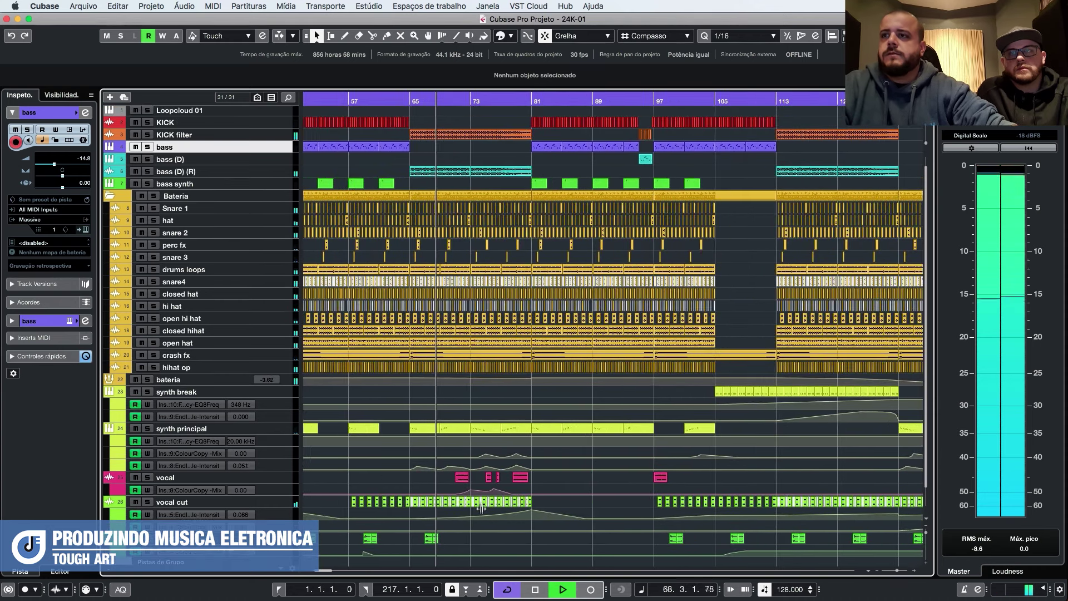
{"action": "scroll", "coordinate": [560, 391], "scroll_direction": "up", "scroll_amount": 3}
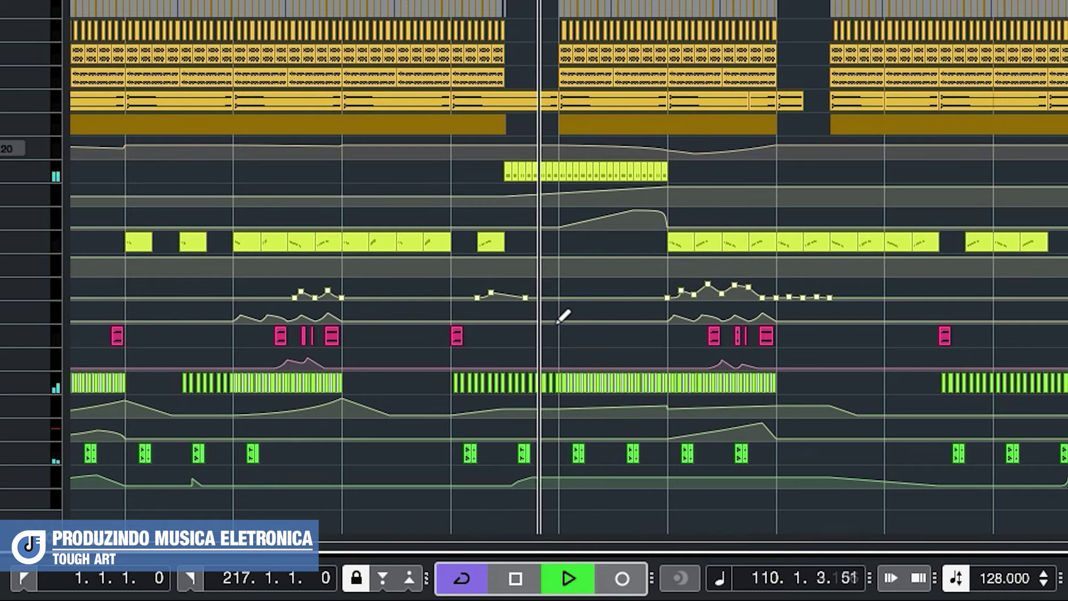
{"action": "scroll", "coordinate": [582, 264], "scroll_direction": "up", "scroll_amount": 2}
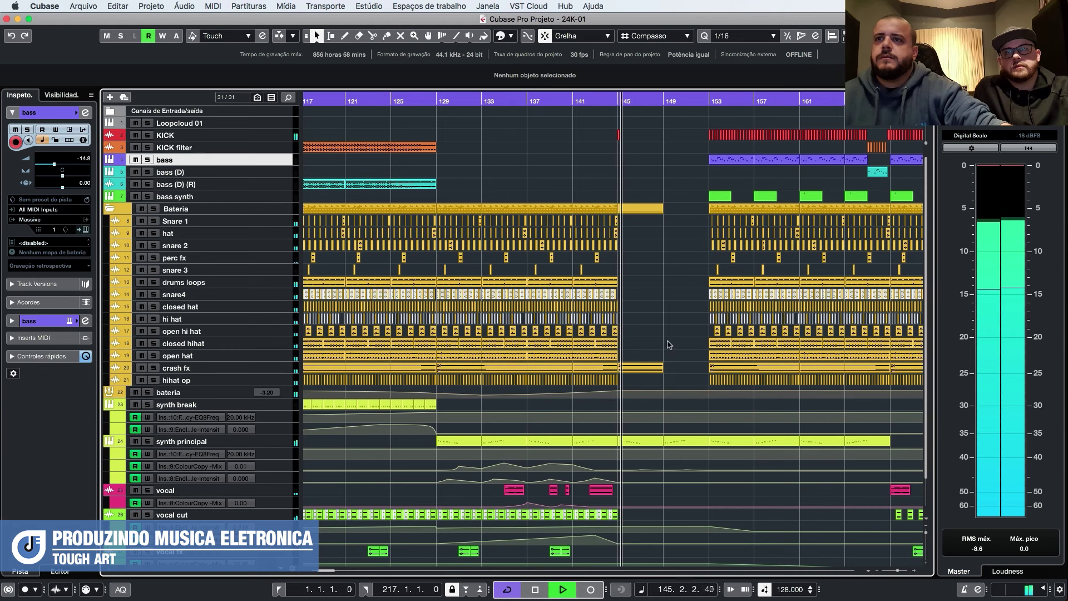
{"action": "scroll", "coordinate": [651, 362], "scroll_direction": "right", "scroll_amount": 10}
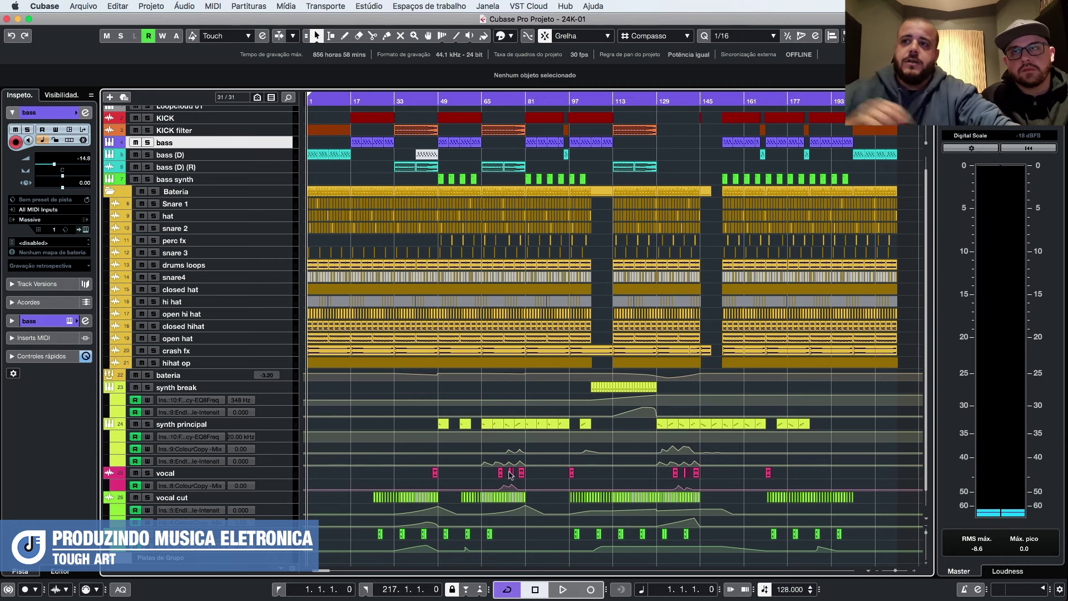
Listen to the vocal track in solo from bar 71, clear its solo and stop playback.
{"action": "scroll", "coordinate": [467, 436], "scroll_direction": "up", "scroll_amount": 5}
{"action": "left_click", "coordinate": [645, 112]}
{"action": "left_click", "coordinate": [147, 473]}
{"action": "key", "text": "space"}
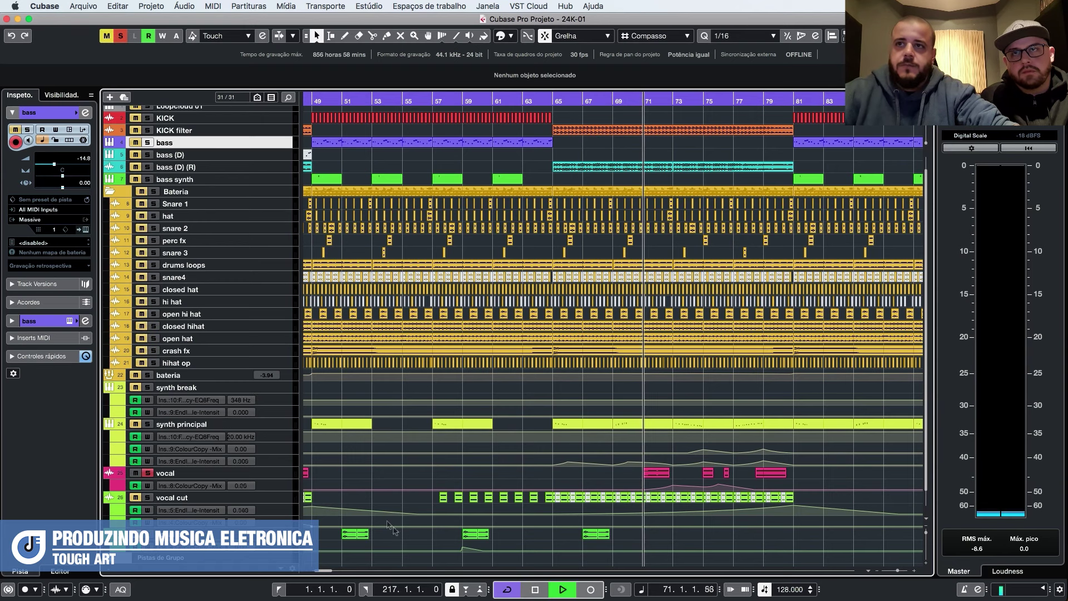
{"action": "scroll", "coordinate": [495, 529], "scroll_direction": "right", "scroll_amount": 5}
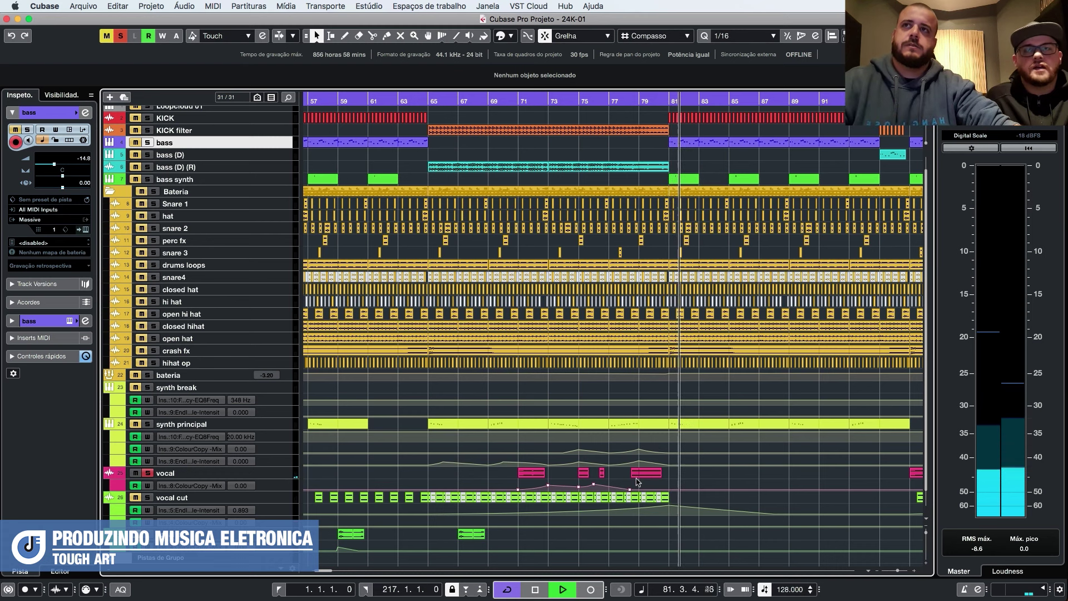
{"action": "left_click", "coordinate": [147, 472]}
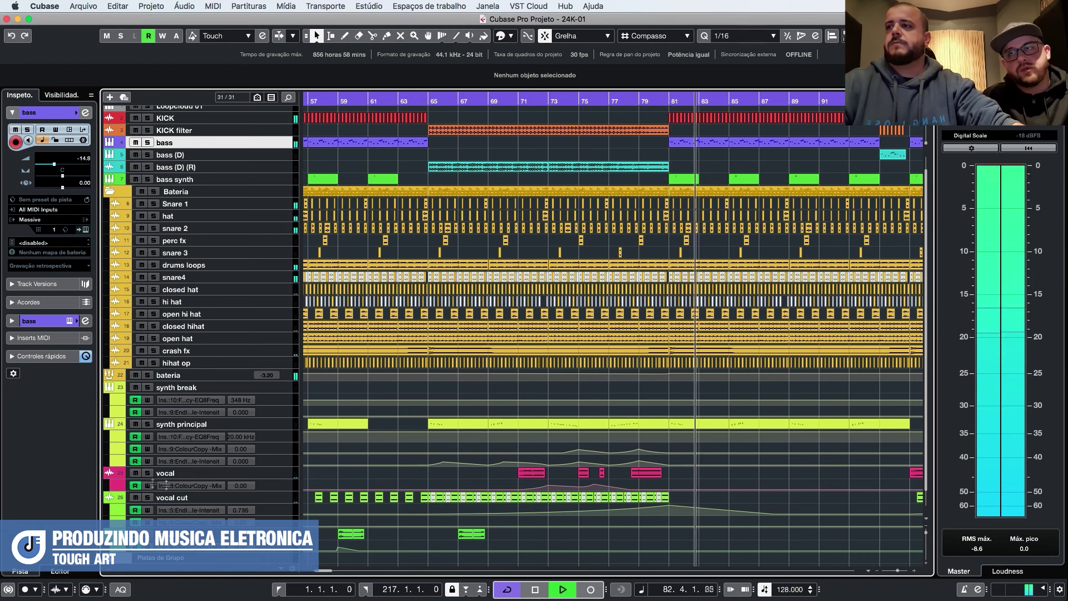
{"action": "key", "text": "space"}
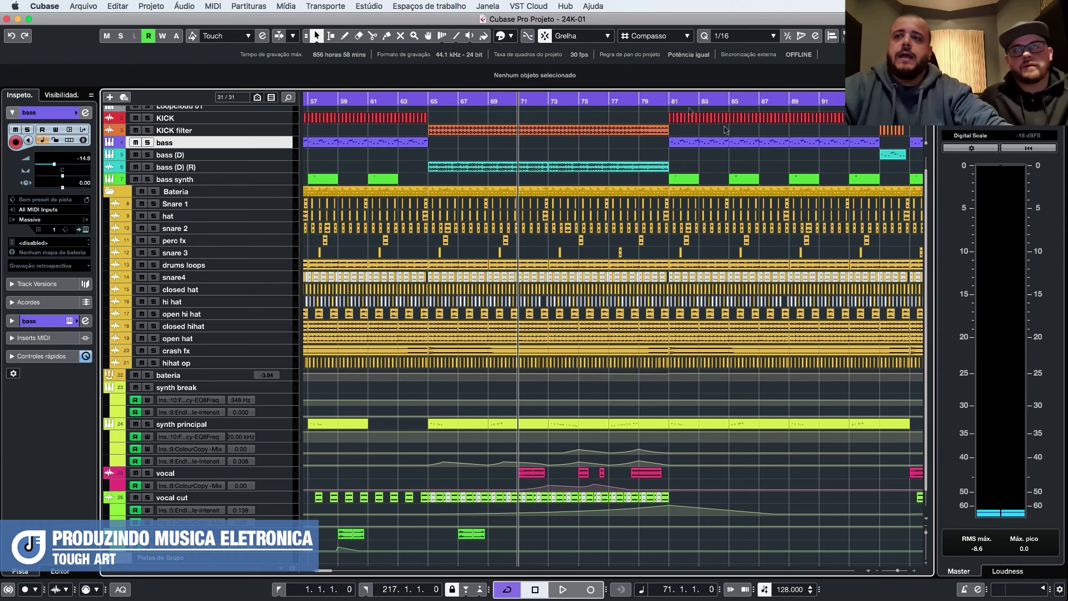
Listen to the synth principal track in solo from bar 73 while inspecting its MIDI notes, closing the editor and stopping playback.
{"action": "left_click", "coordinate": [148, 424]}
{"action": "key", "text": "space"}
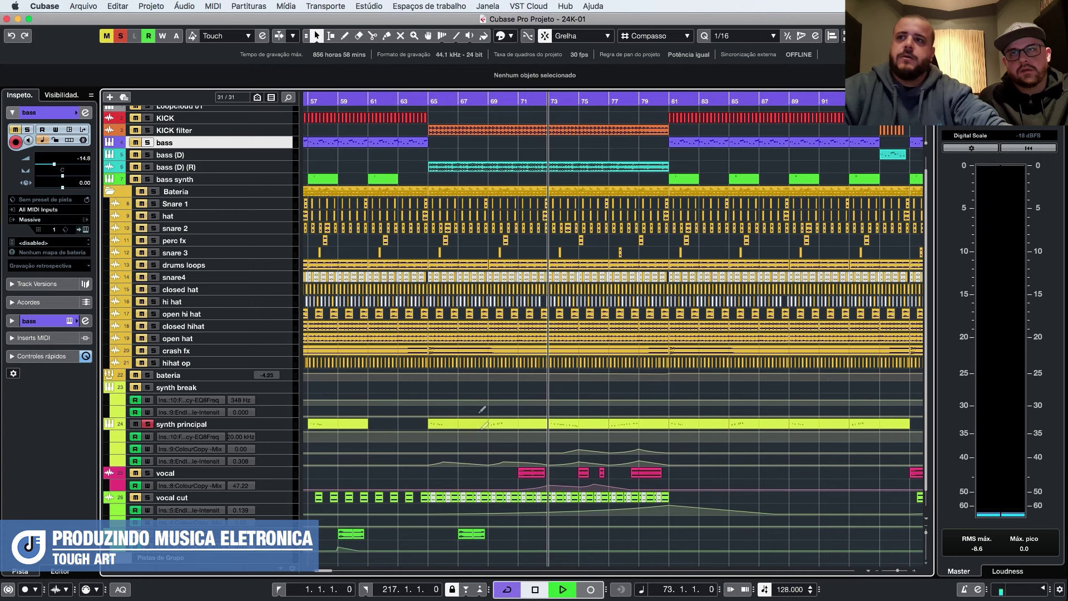
{"action": "double_click", "coordinate": [587, 426]}
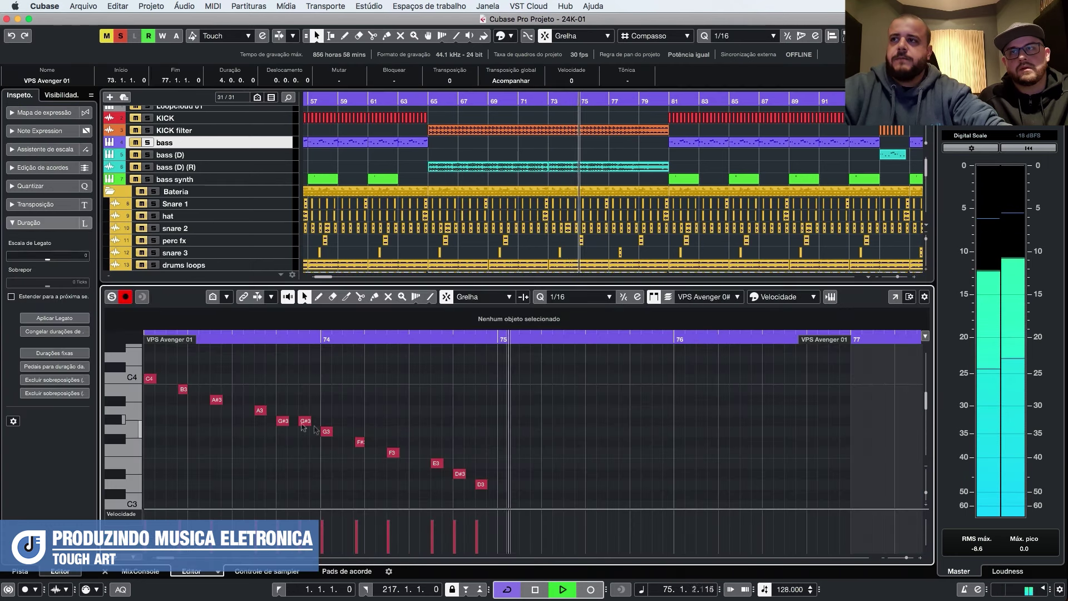
{"action": "scroll", "coordinate": [288, 458], "scroll_direction": "up", "scroll_amount": 1}
{"action": "scroll", "coordinate": [287, 457], "scroll_direction": "down", "scroll_amount": 1}
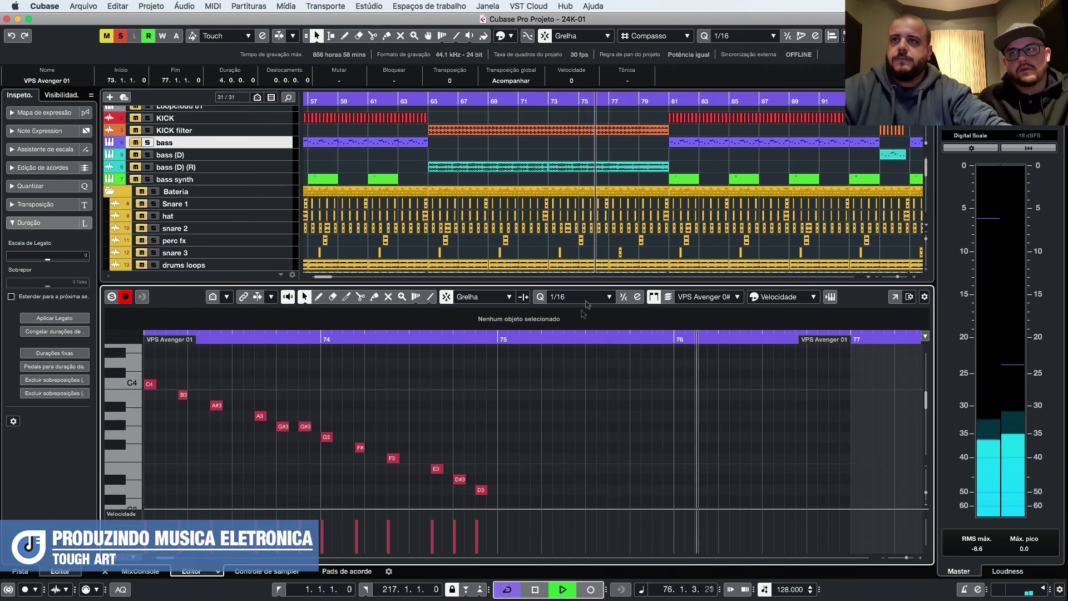
{"action": "scroll", "coordinate": [645, 212], "scroll_direction": "down", "scroll_amount": 10}
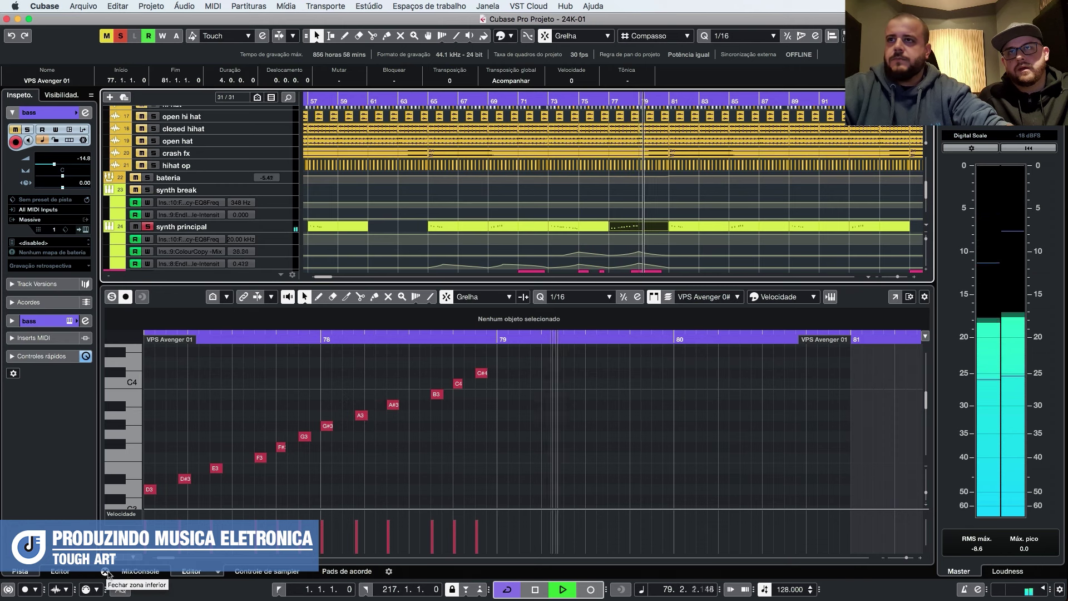
{"action": "left_click", "coordinate": [106, 573]}
{"action": "key", "text": "space"}
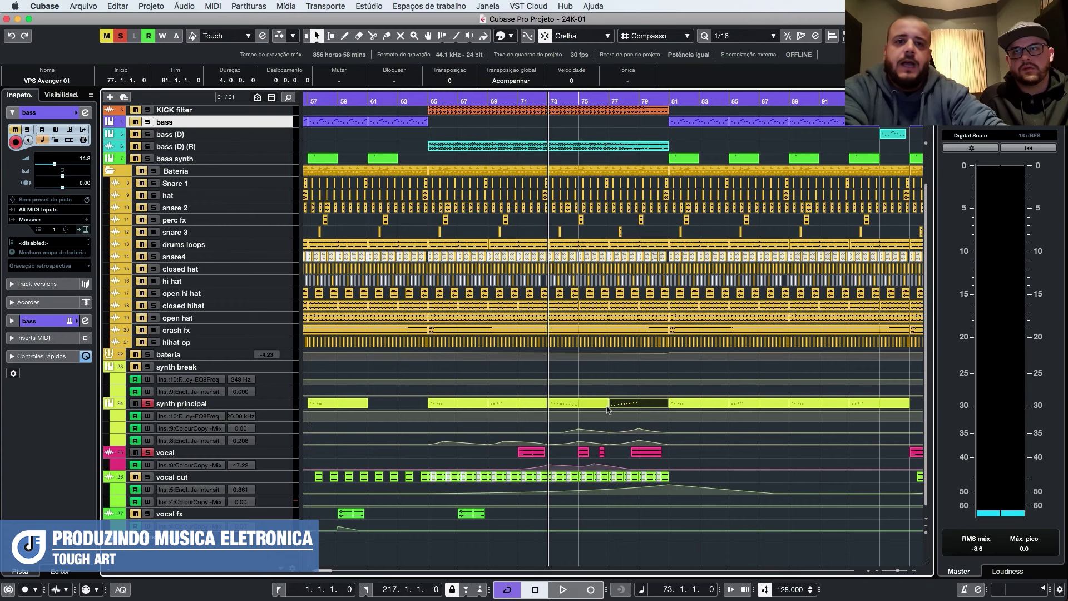
Solo the Bateria folder in place of synth principal and listen to the section from bar 65 before stopping playback.
{"action": "left_click", "coordinate": [153, 170]}
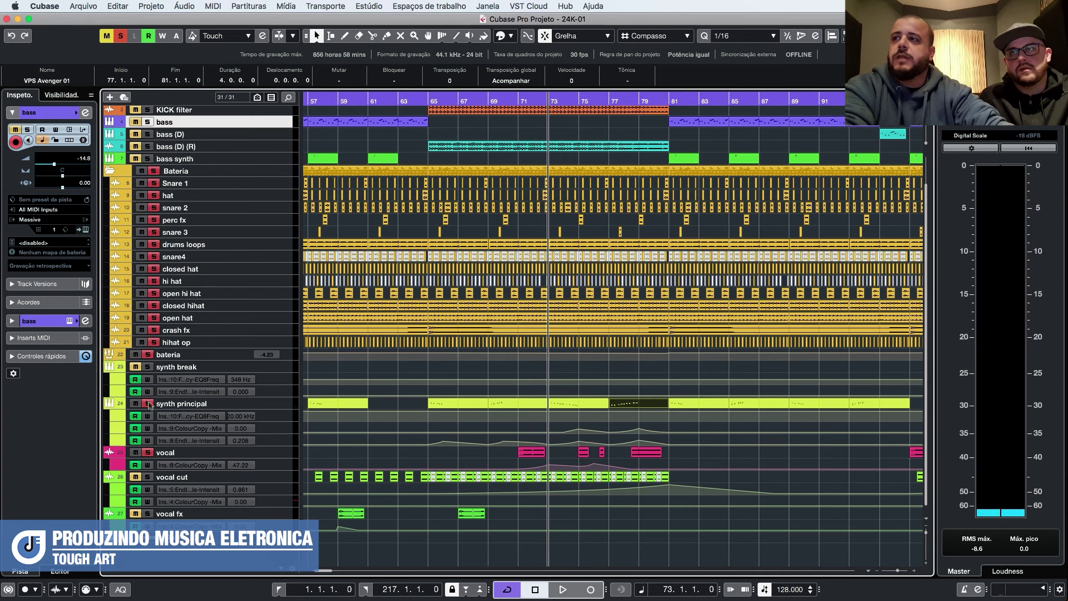
{"action": "left_click", "coordinate": [519, 169]}
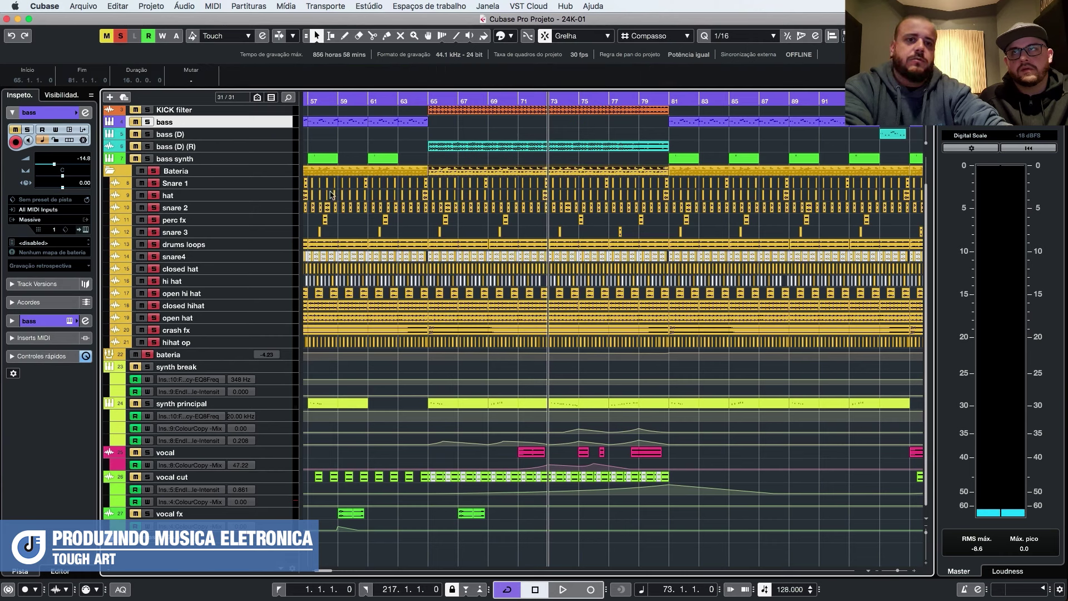
{"action": "left_click", "coordinate": [427, 102]}
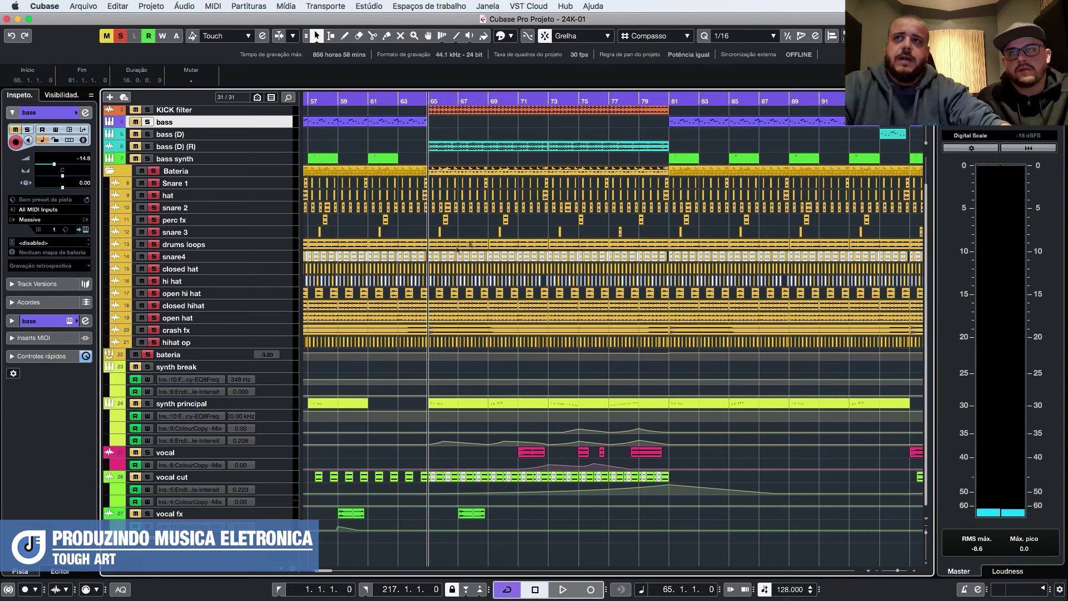
{"action": "key", "text": "space"}
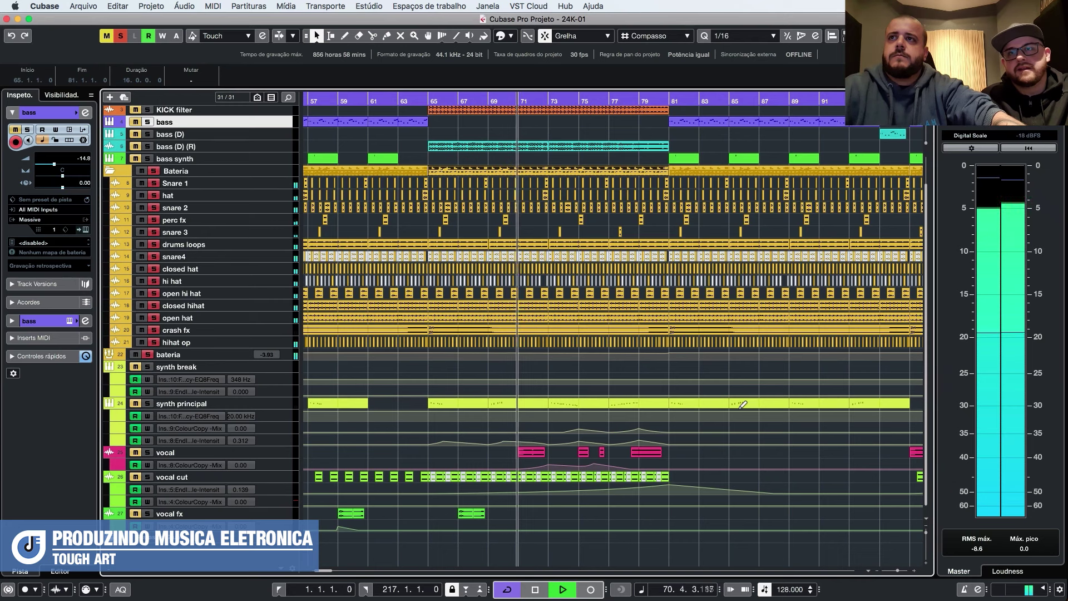
{"action": "scroll", "coordinate": [451, 366], "scroll_direction": "up", "scroll_amount": 2}
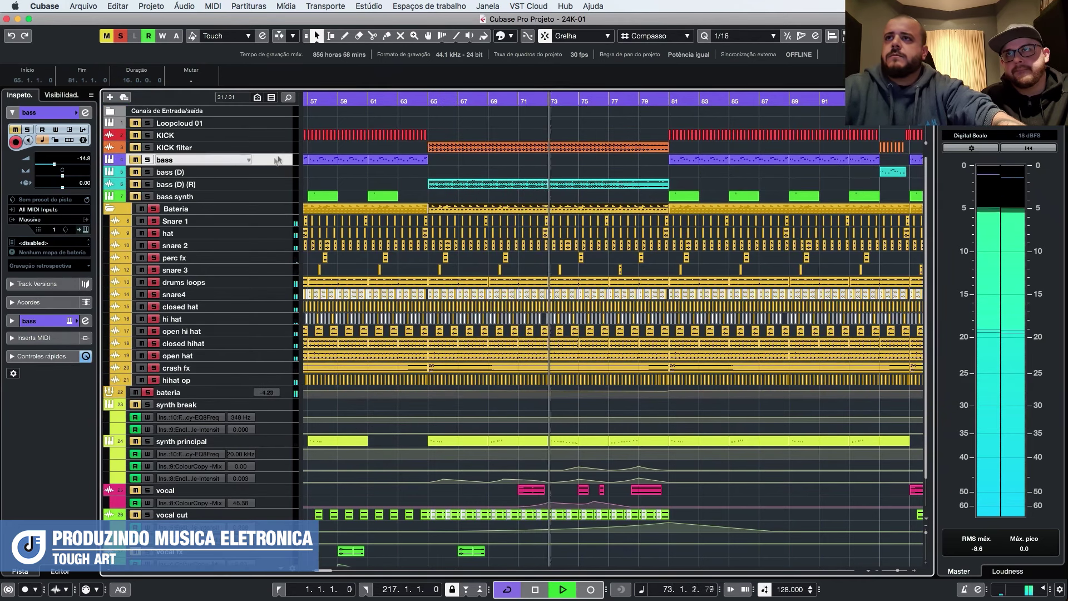
{"action": "scroll", "coordinate": [474, 300], "scroll_direction": "right", "scroll_amount": 3}
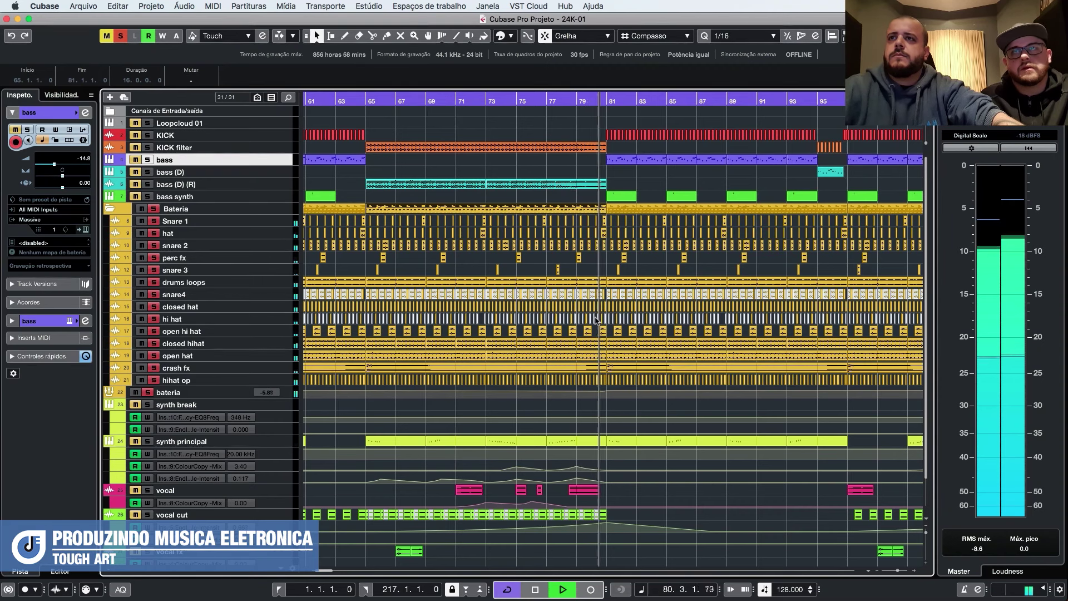
{"action": "key", "text": "space"}
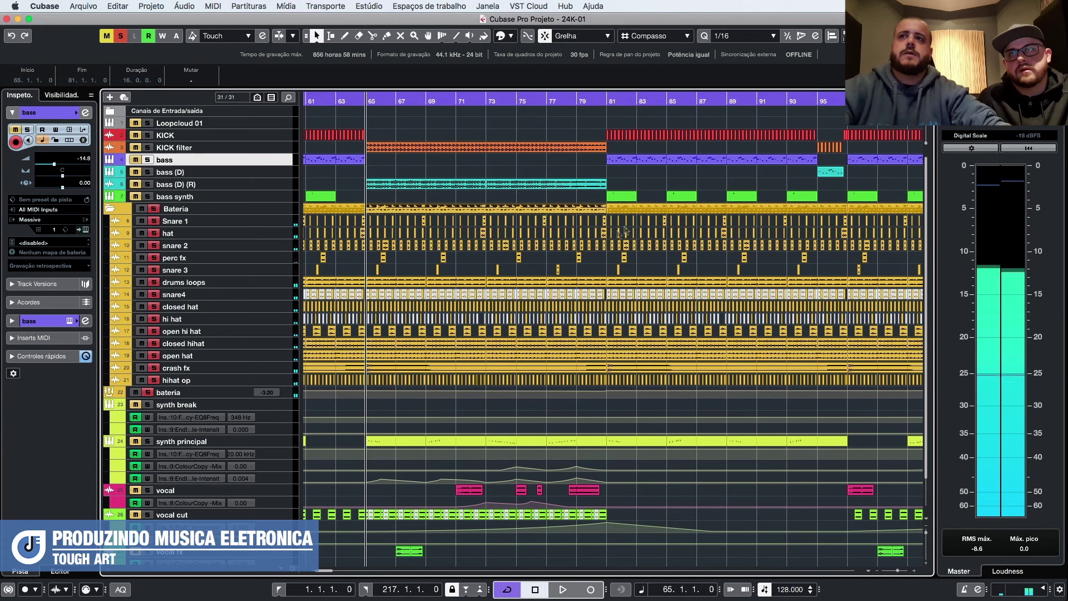
Select the Bateria folder part starting at bar 81 and clear the solo on all tracks.
{"action": "key", "text": "shift+Page_Down"}
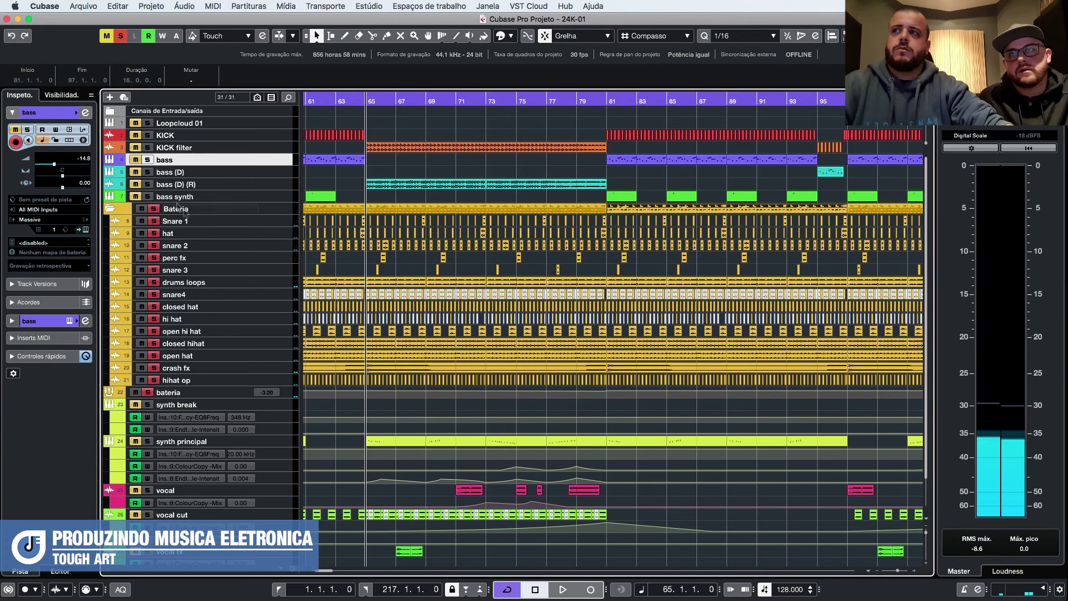
{"action": "key", "text": "alt+shift+s"}
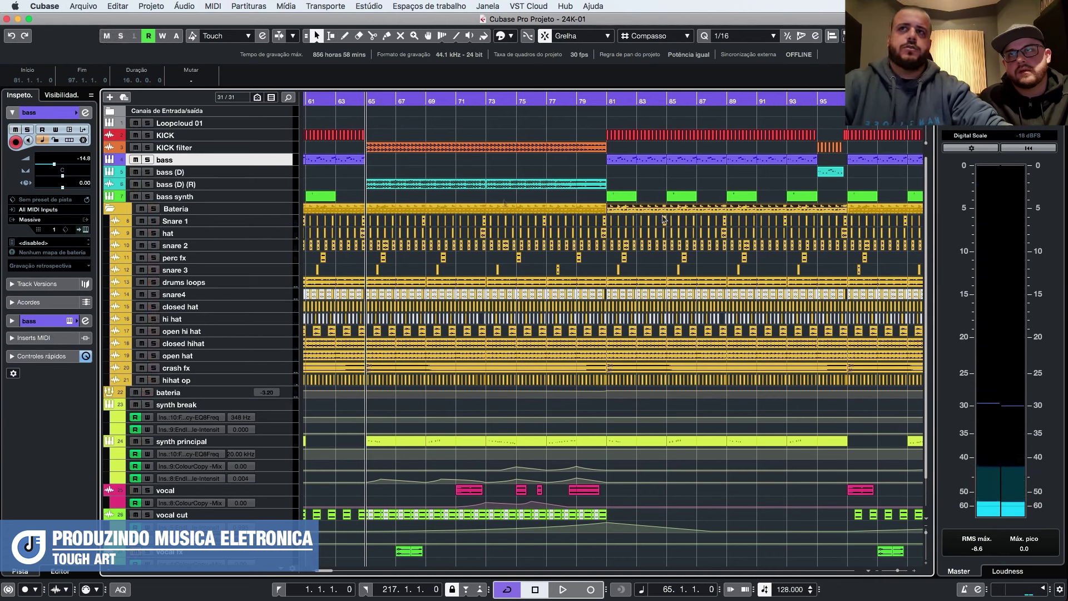
Solo the KICK track and listen to it from bar 81, selecting the track to show its inserts and stopping playback.
{"action": "left_click", "coordinate": [148, 135]}
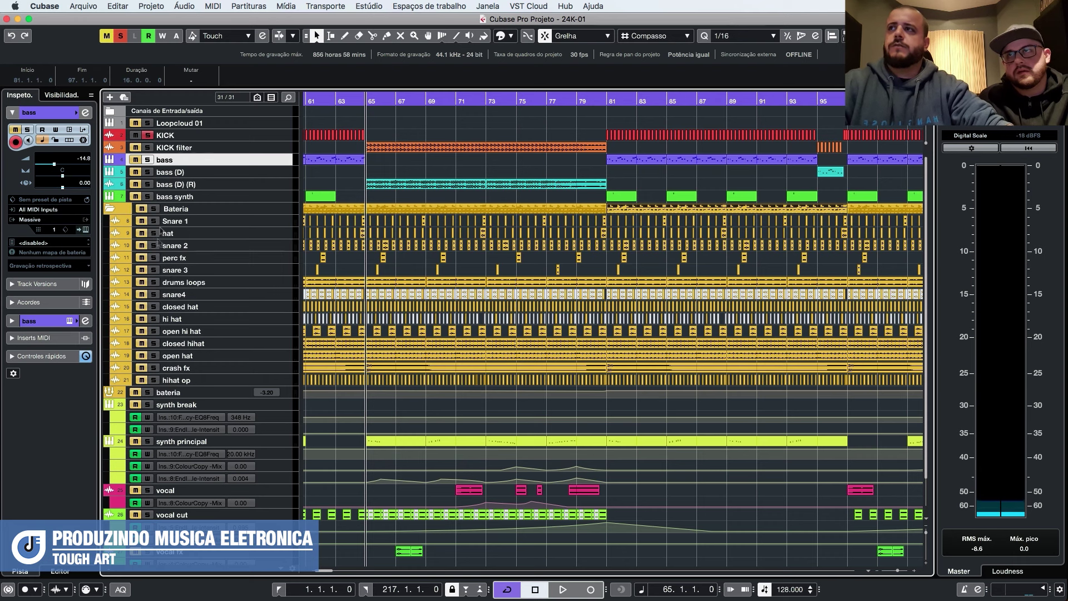
{"action": "left_click", "coordinate": [608, 103]}
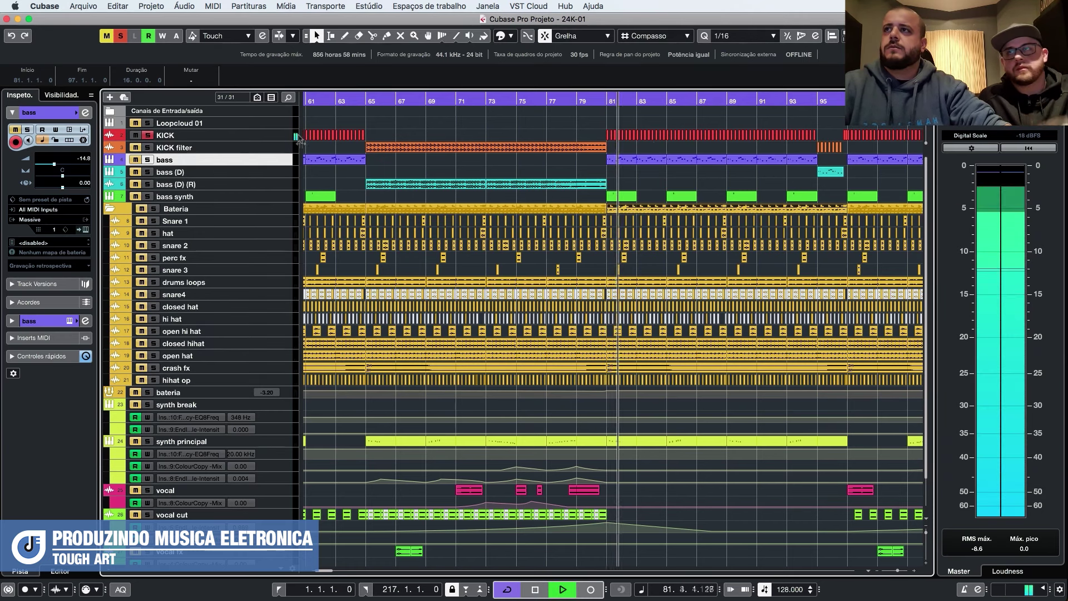
{"action": "left_click", "coordinate": [200, 136]}
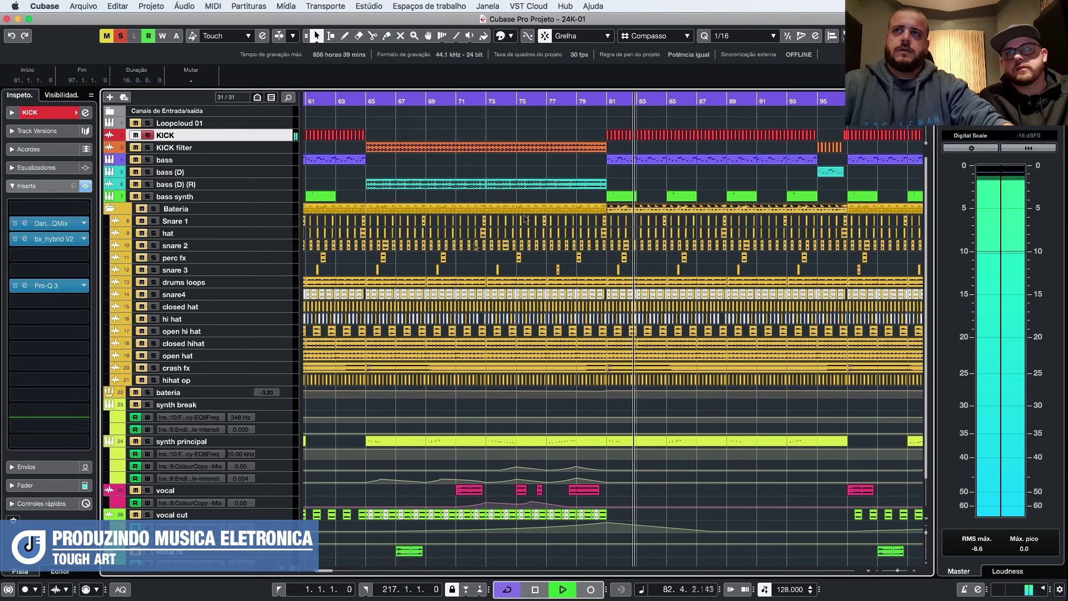
{"action": "key", "text": "space"}
Listen from bar 81 with Snare 1 added to the KICK solo, selecting the Snare 1 track and stopping playback.
{"action": "scroll", "coordinate": [684, 122], "scroll_direction": "up", "scroll_amount": 4}
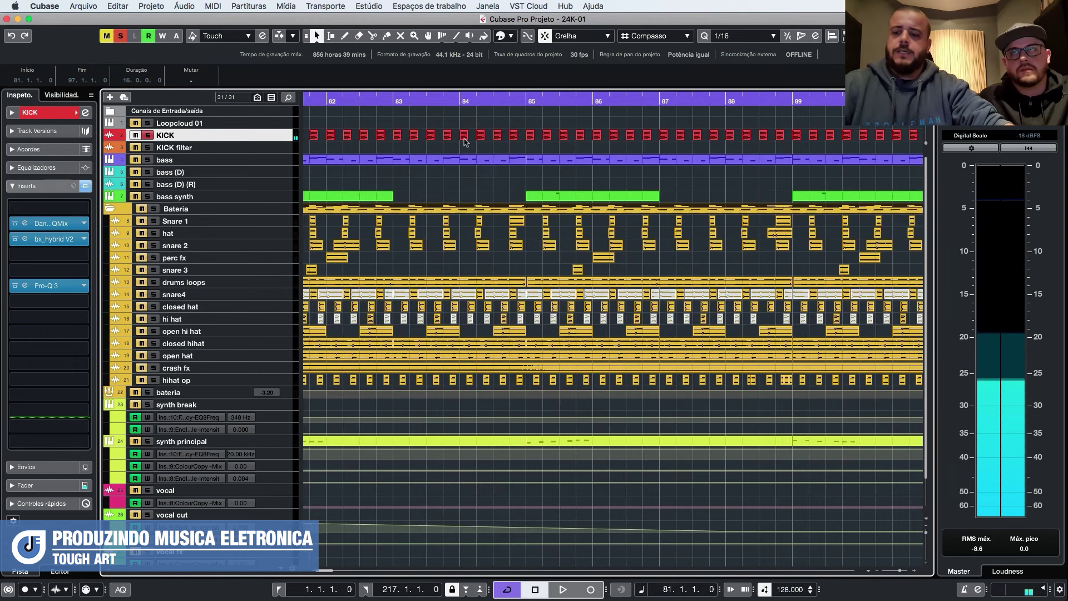
{"action": "scroll", "coordinate": [441, 130], "scroll_direction": "left", "scroll_amount": 3}
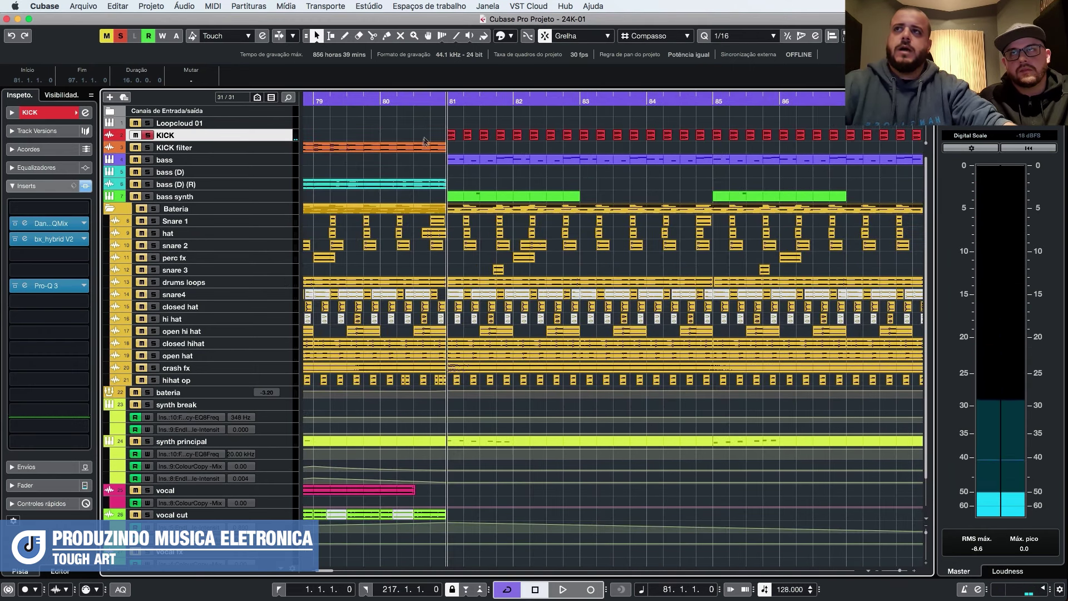
{"action": "key", "text": "g"}
{"action": "key", "text": "g"}
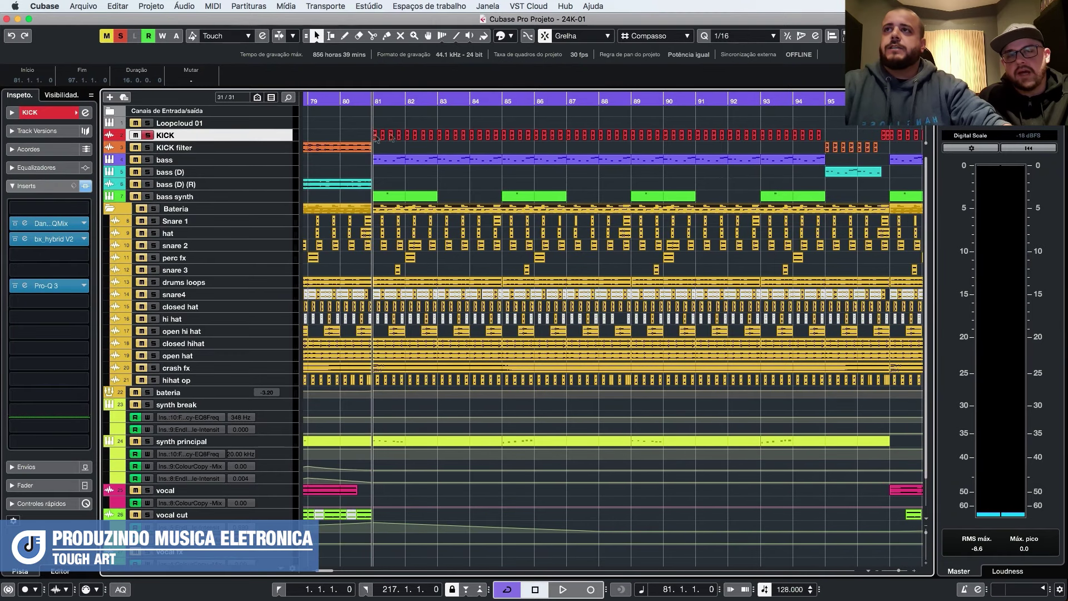
{"action": "scroll", "coordinate": [401, 141], "scroll_direction": "right", "scroll_amount": 2}
{"action": "scroll", "coordinate": [361, 143], "scroll_direction": "left", "scroll_amount": 2}
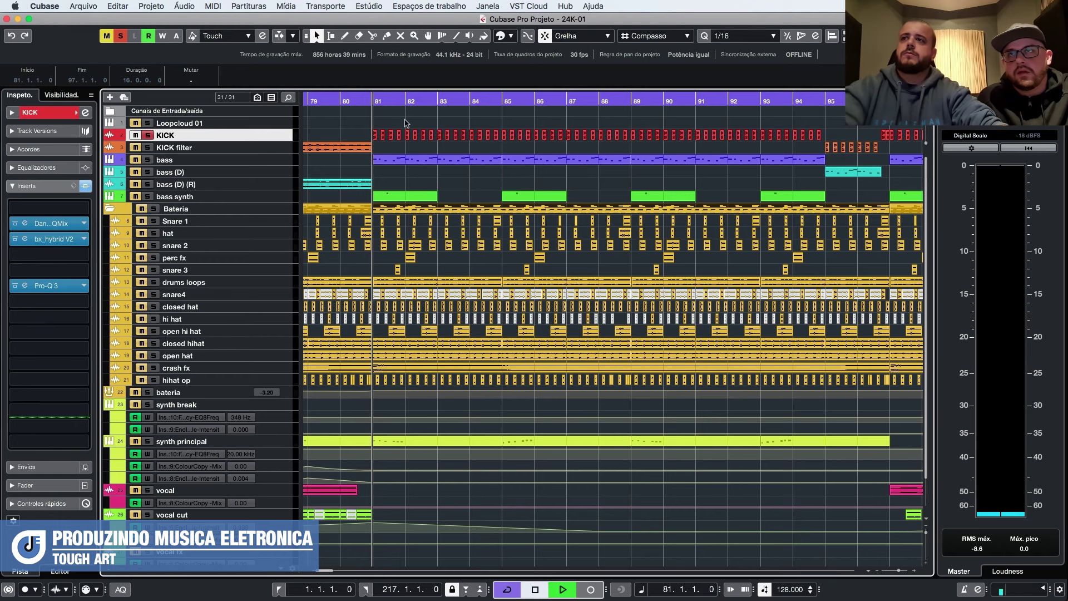
{"action": "key", "text": "space"}
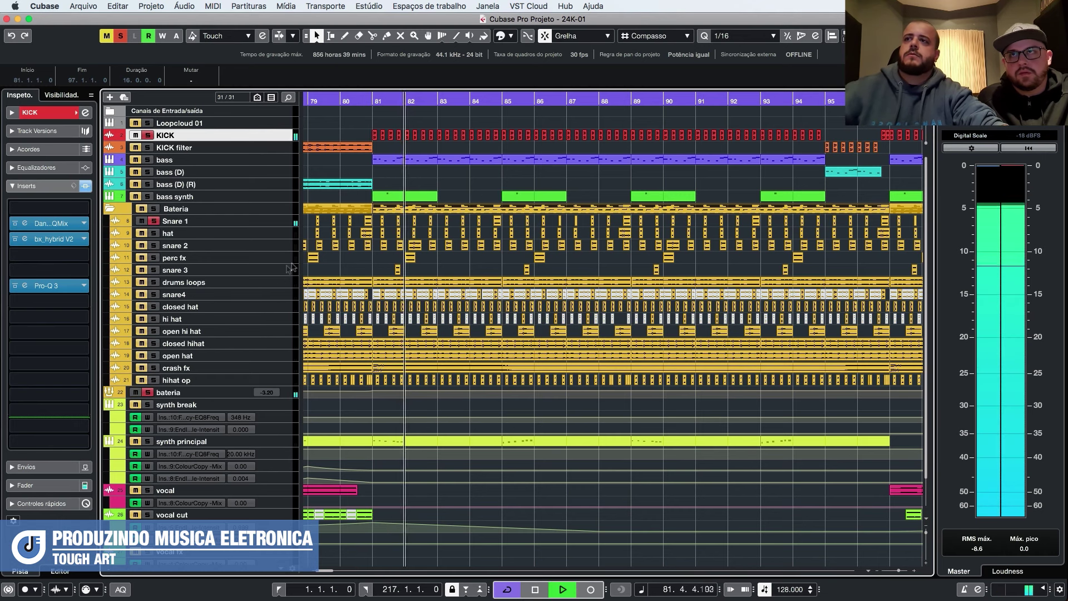
{"action": "left_click", "coordinate": [281, 221]}
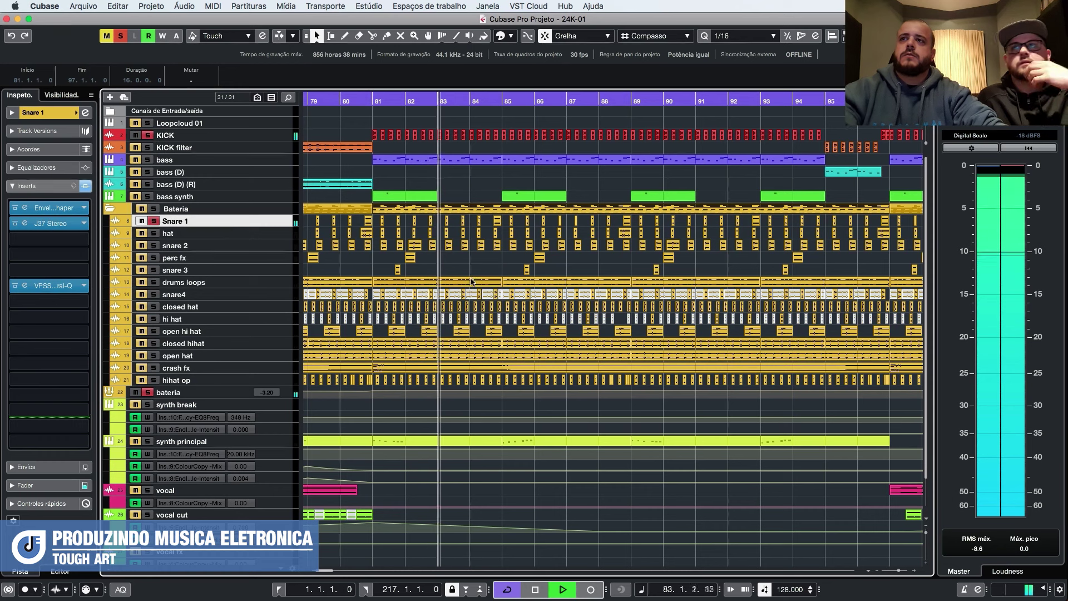
{"action": "key", "text": "space"}
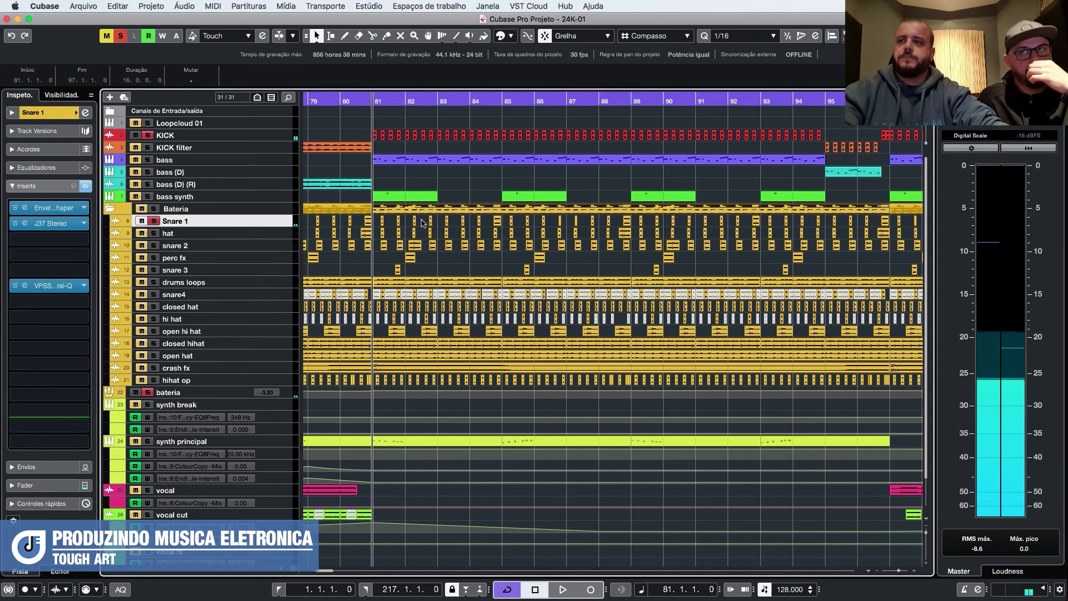
Play from bar 81 with the hat track added to the KICK and Snare 1 solo.
{"action": "scroll", "coordinate": [439, 230], "scroll_direction": "up", "scroll_amount": 1}
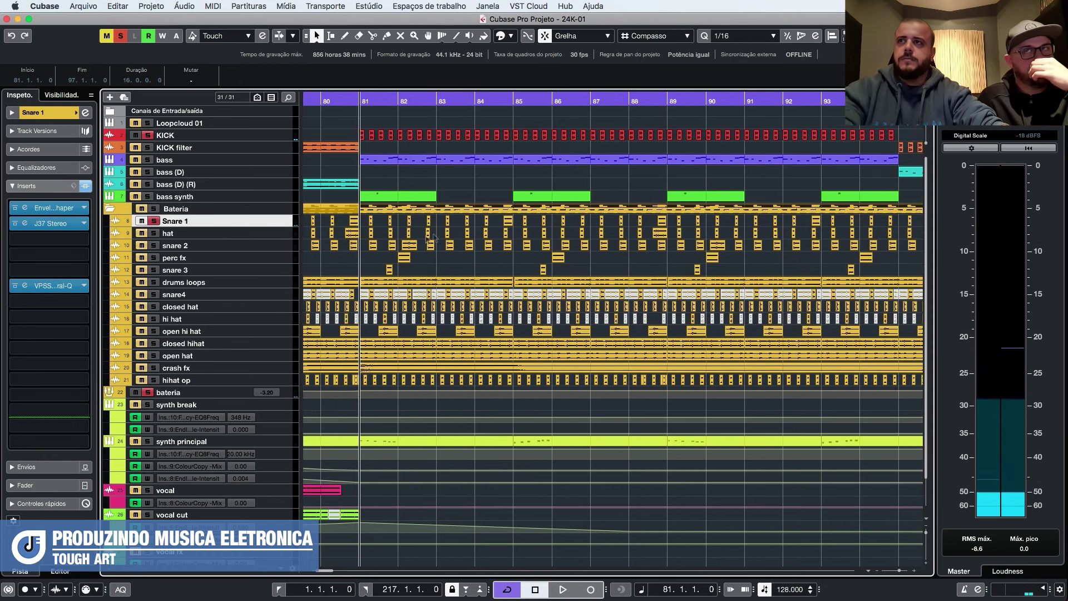
{"action": "key", "text": "space"}
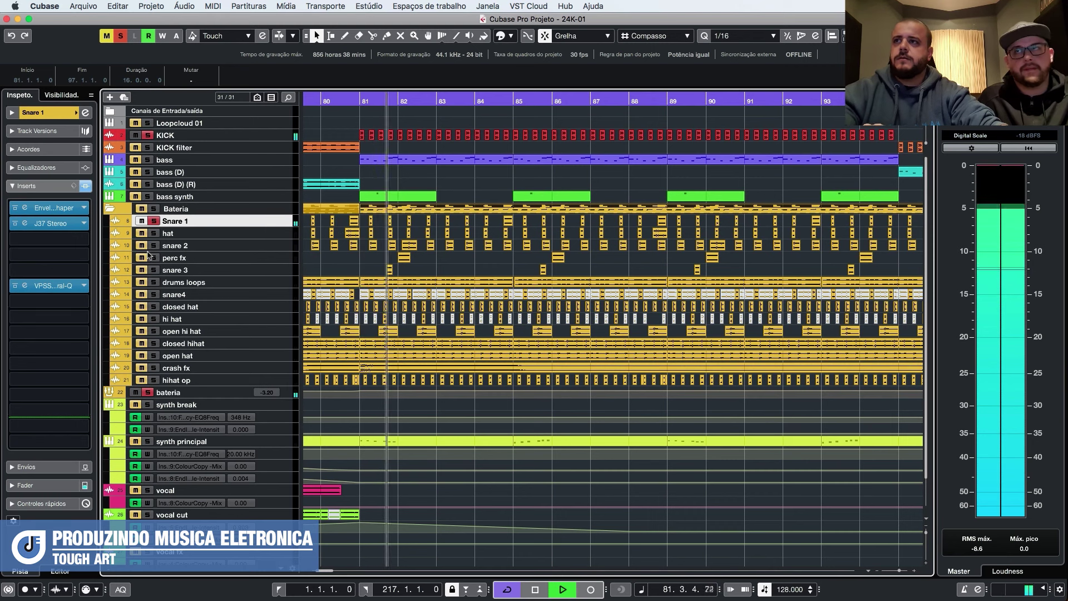
{"action": "left_click", "coordinate": [153, 233]}
Rename the hat track as snare and stop playback.
{"action": "double_click", "coordinate": [168, 233]}
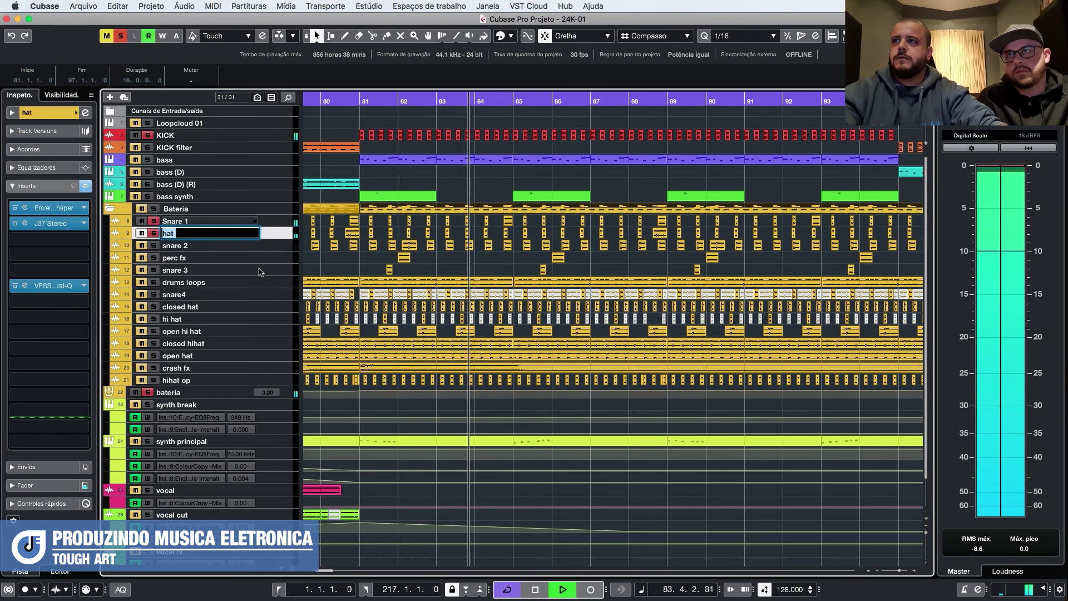
{"action": "type", "text": "snare"}
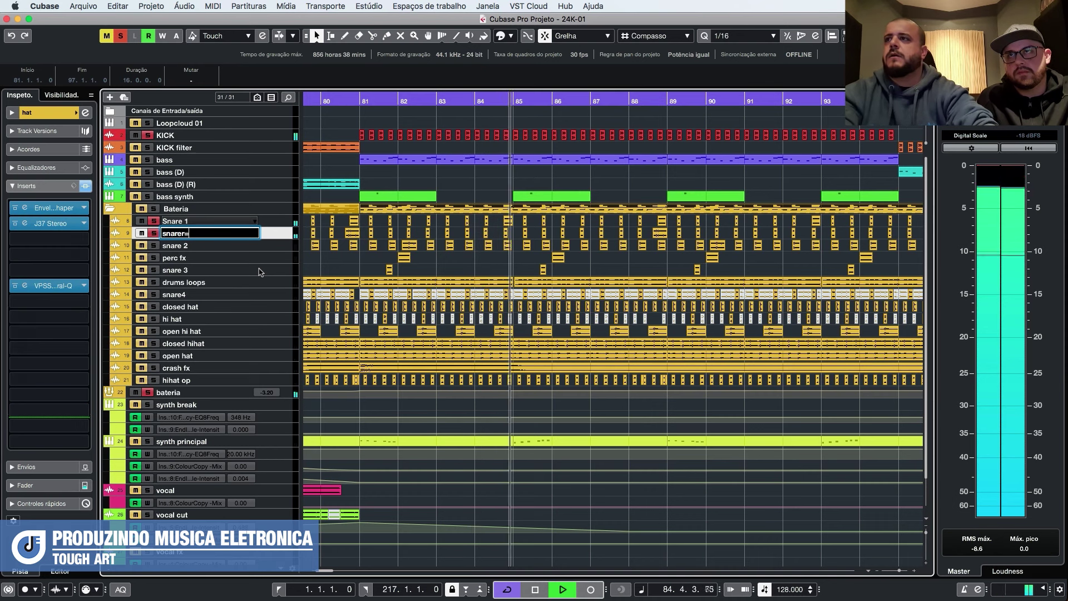
{"action": "key", "text": "Return"}
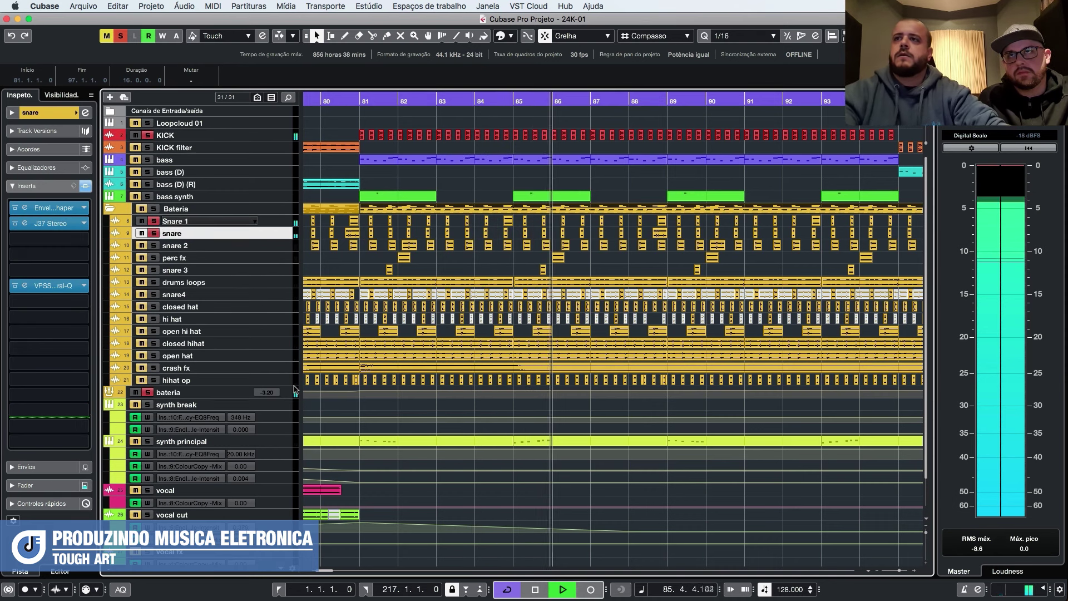
{"action": "key", "text": "space"}
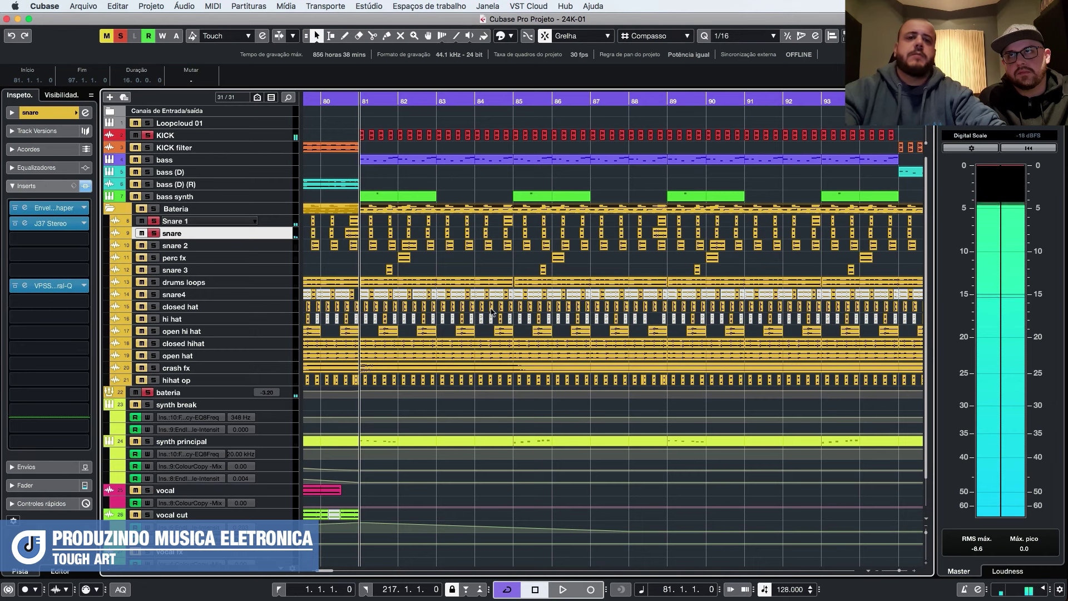
Listen from bar 81 with snare 2 added to the solo, stop playback and select the snare 2 track.
{"action": "key", "text": "space"}
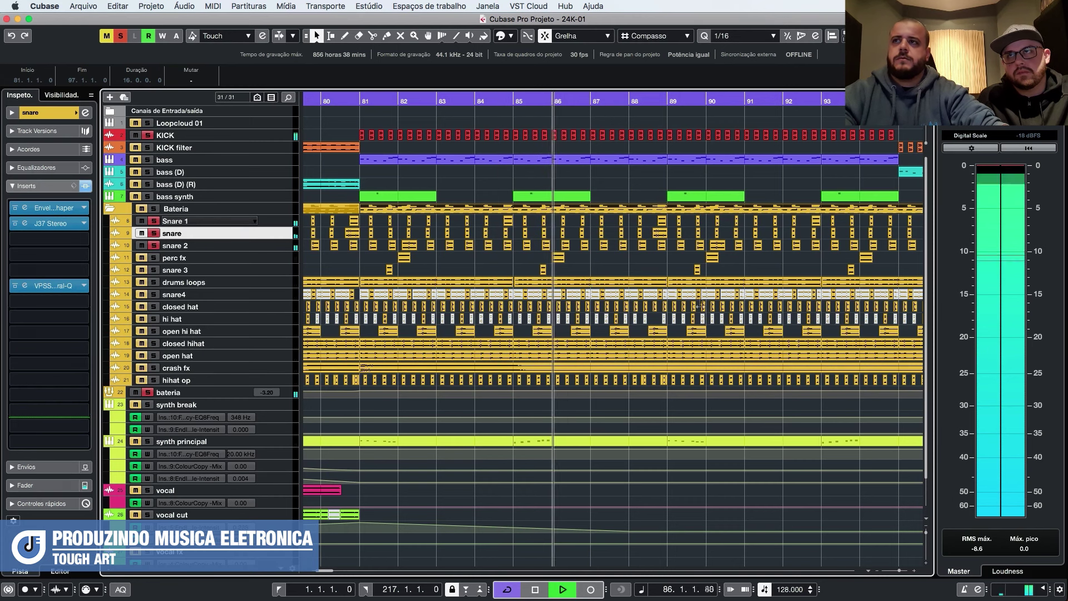
{"action": "key", "text": "space"}
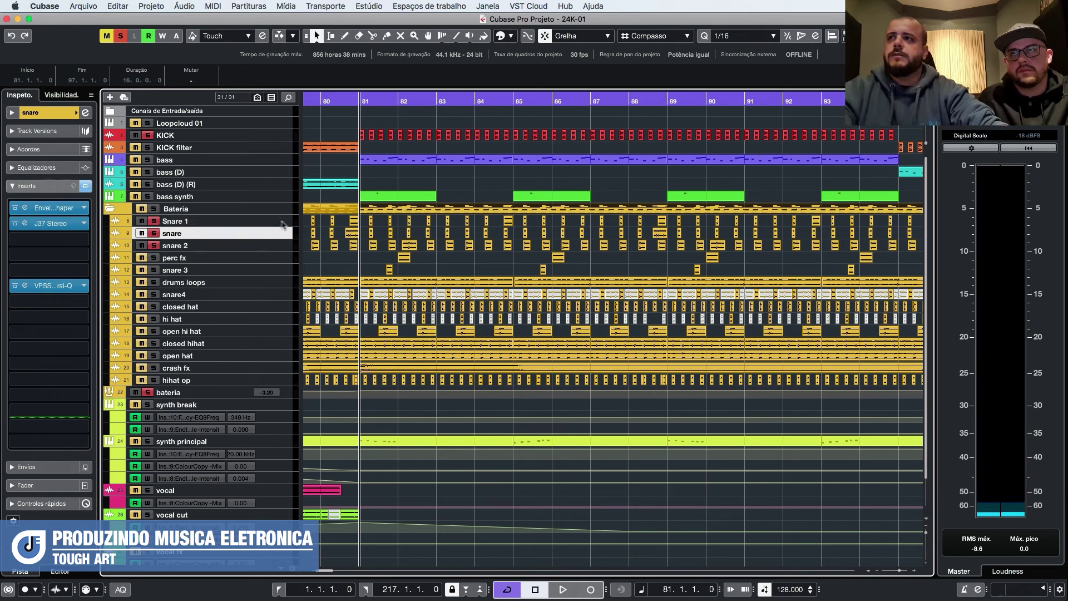
{"action": "left_click", "coordinate": [282, 224]}
{"action": "left_click", "coordinate": [285, 245]}
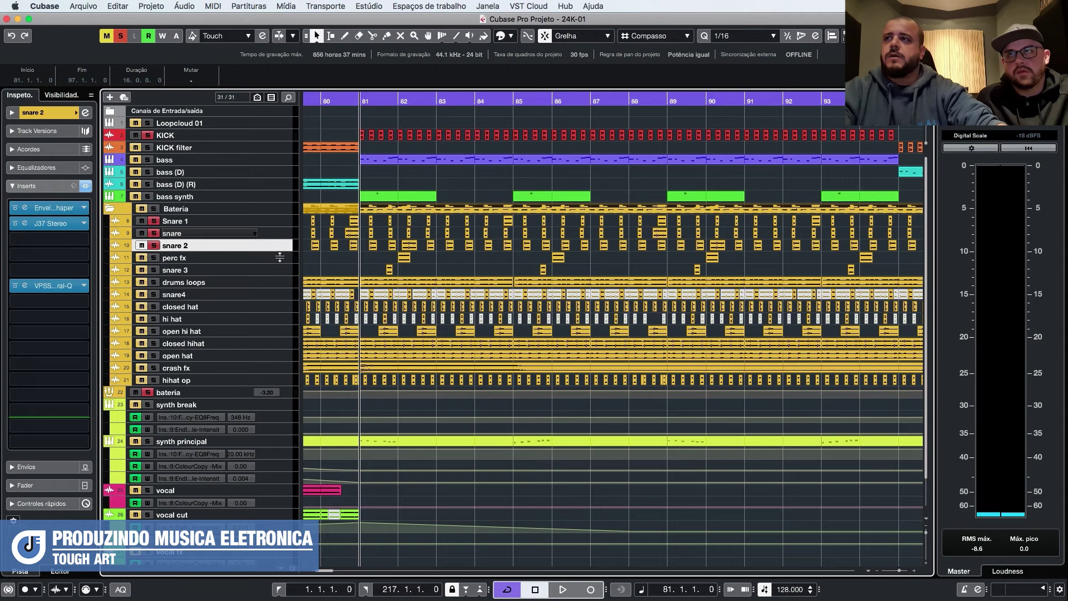
Inspect the EnvelopeShaper insert on Snare 1 in the MixConsole, close the plug-in and return to the project window.
{"action": "key", "text": "F3"}
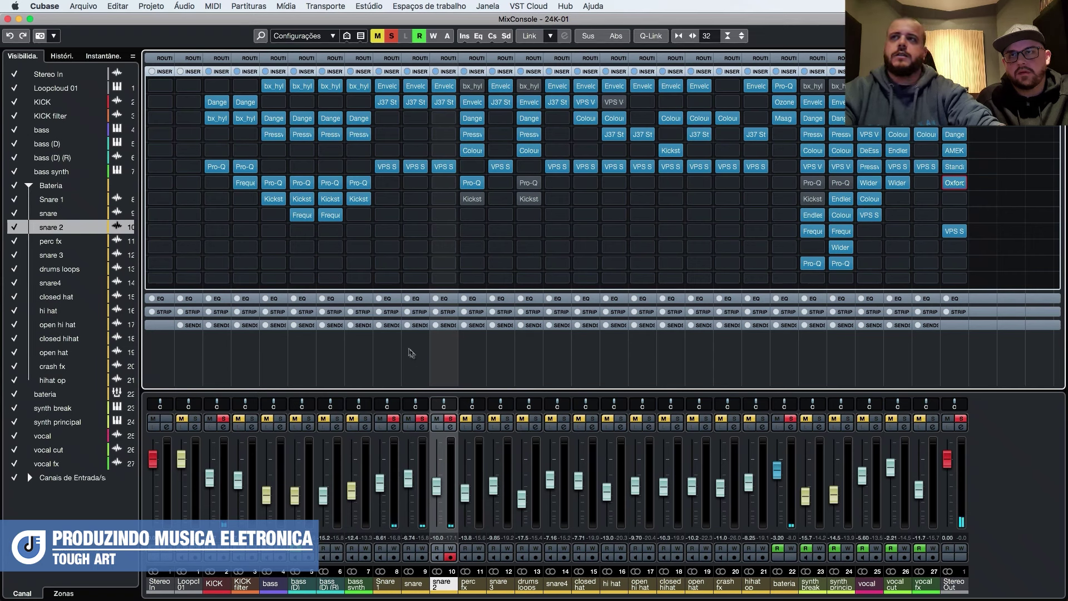
{"action": "left_click", "coordinate": [391, 86]}
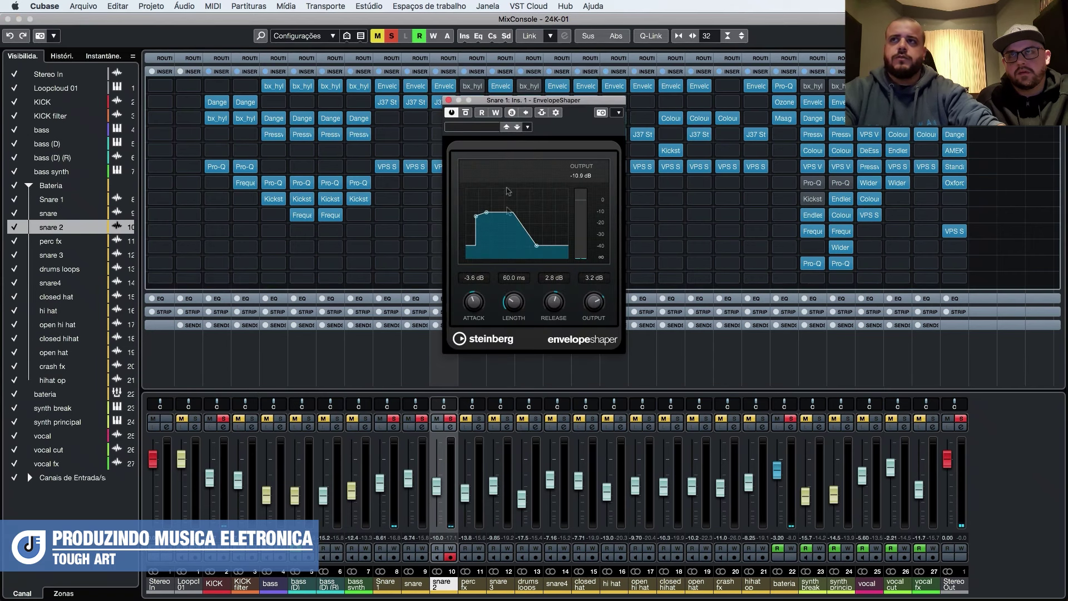
{"action": "left_click_drag", "start_coordinate": [466, 143], "coordinate": [417, 228]}
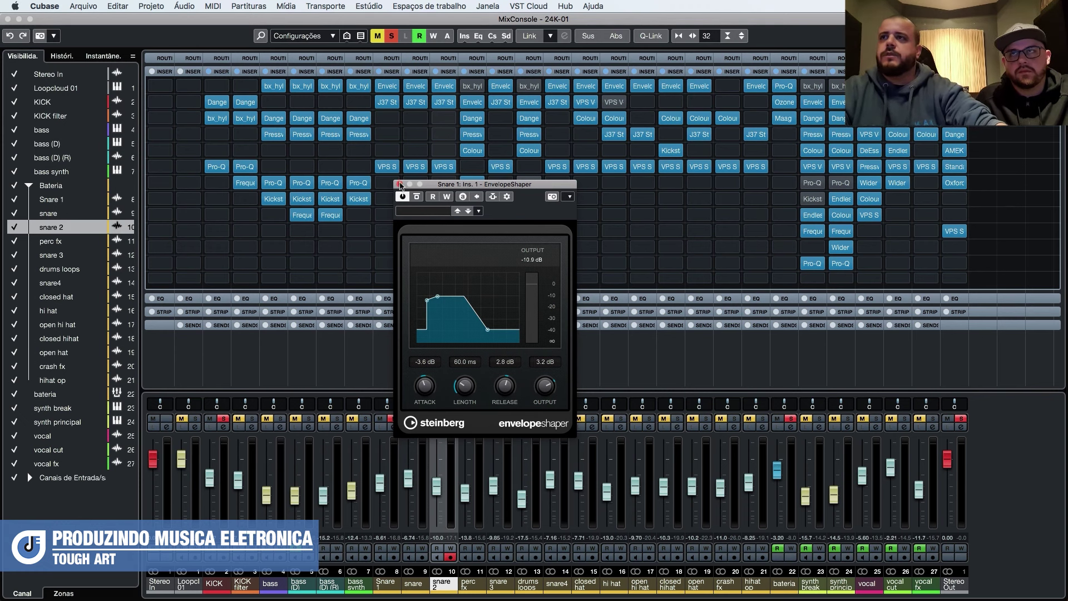
{"action": "left_click", "coordinate": [400, 186]}
{"action": "key", "text": "ctrl+Up"}
{"action": "left_click", "coordinate": [693, 177]}
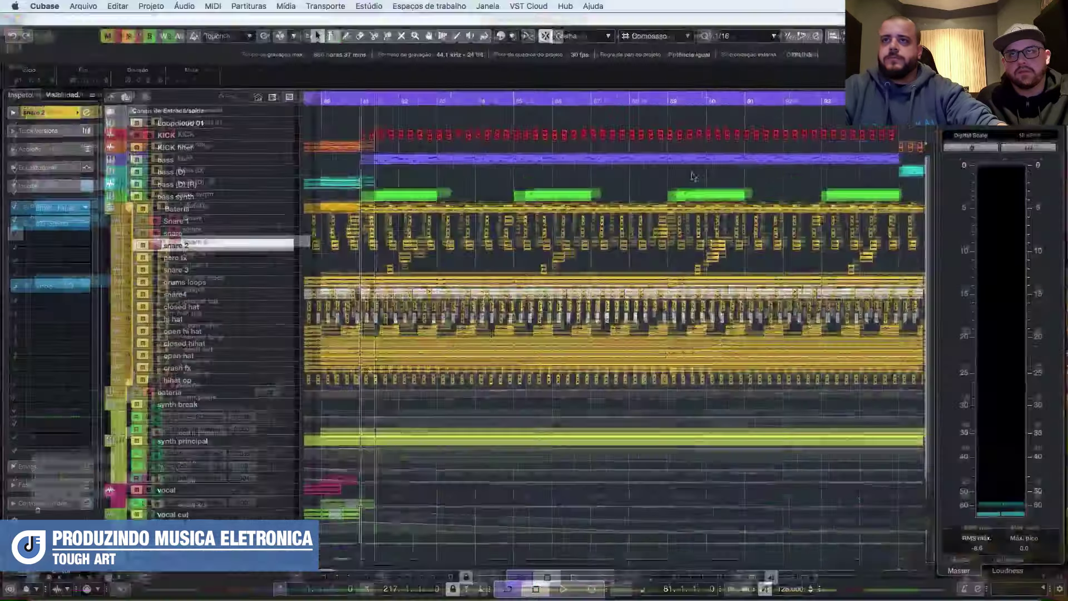
Listen to perc fx in solo with the kick and snares from bar 81, and from bar 82 with the snares' solo cleared.
{"action": "key", "text": "space"}
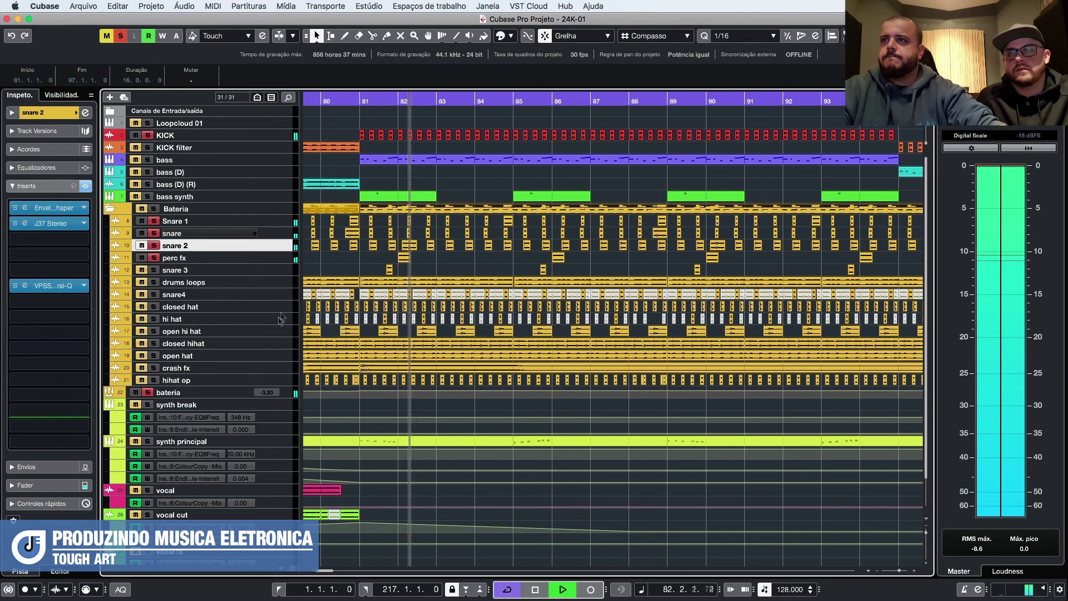
{"action": "key", "text": "space"}
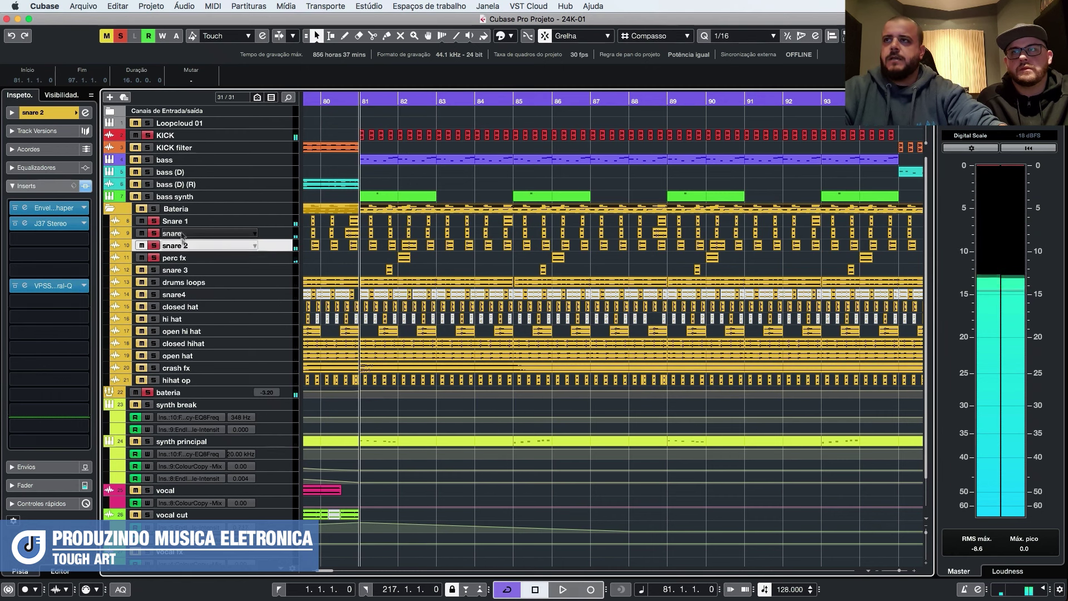
{"action": "left_click", "coordinate": [401, 106]}
{"action": "key", "text": "space"}
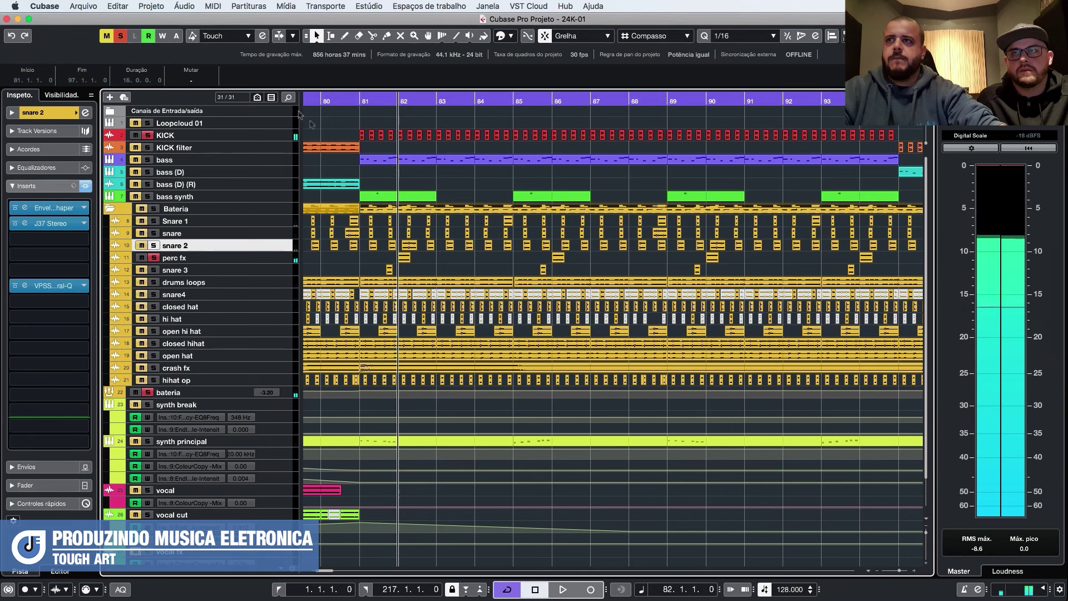
{"action": "key", "text": "space"}
{"action": "key", "text": "space"}
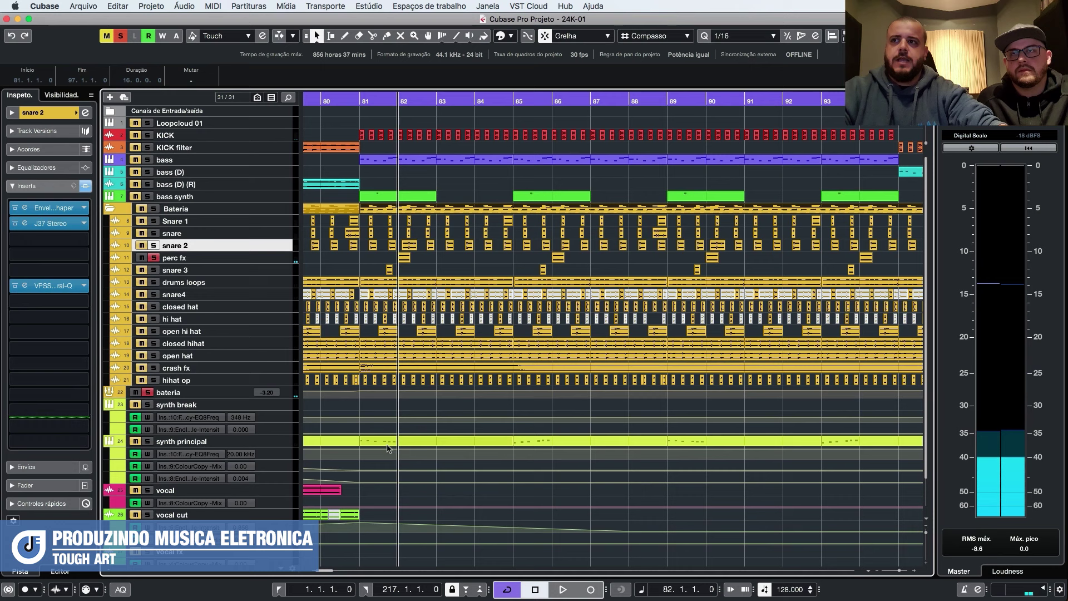
Listen to perc fx together with synth principal in solo from bar 81, then stop playback.
{"action": "key", "text": "ctrl+Left"}
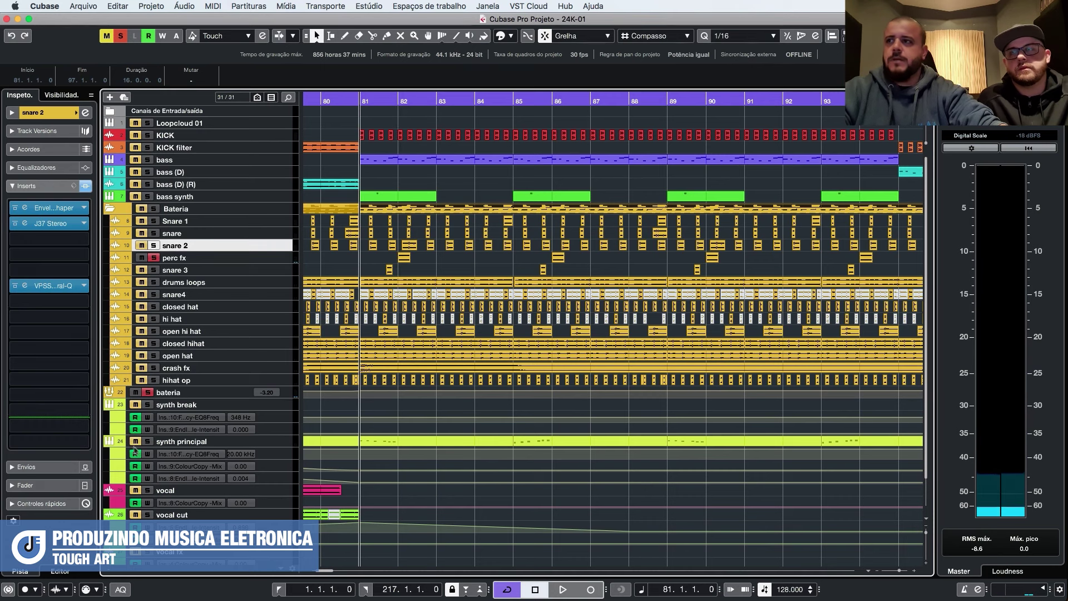
{"action": "key", "text": "space"}
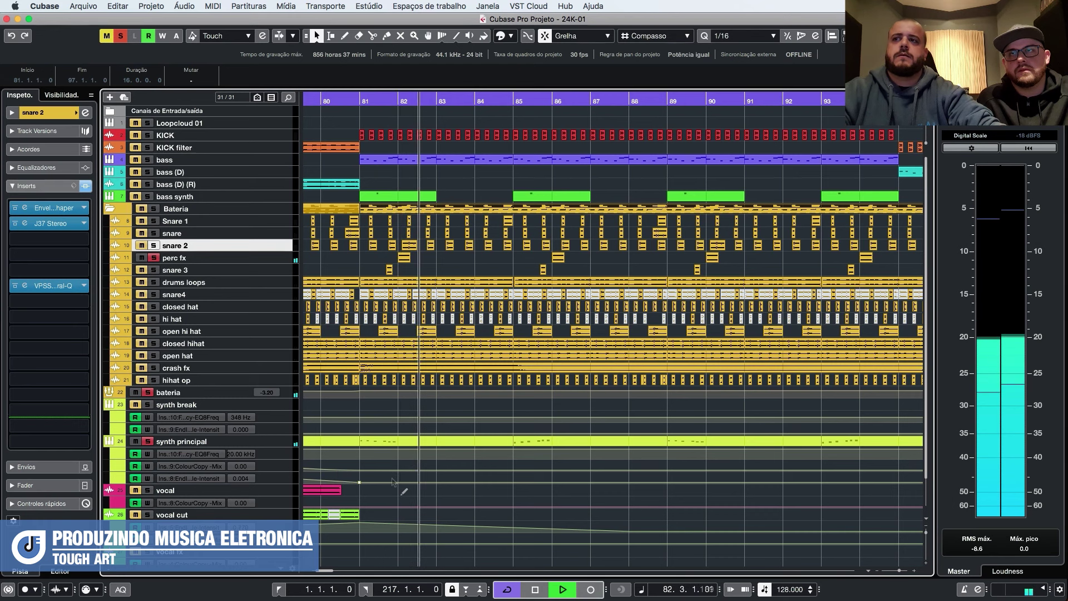
{"action": "key", "text": "space"}
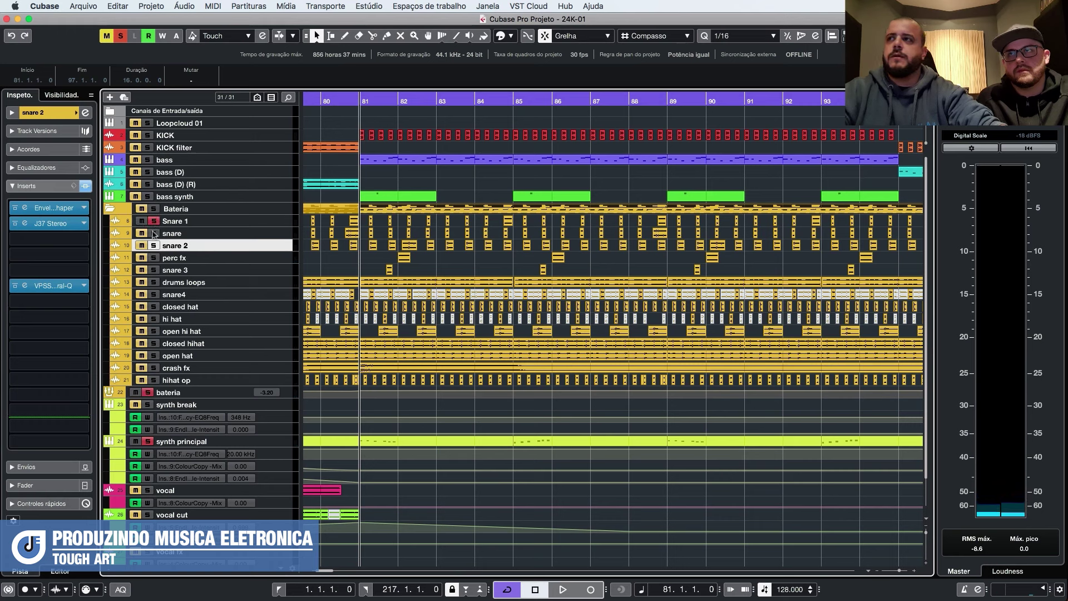
Listen from near bar 81 with the kick, snares and perc fx soloed again, adding snare 3 and removing synth principal before stopping.
{"action": "key", "text": "space"}
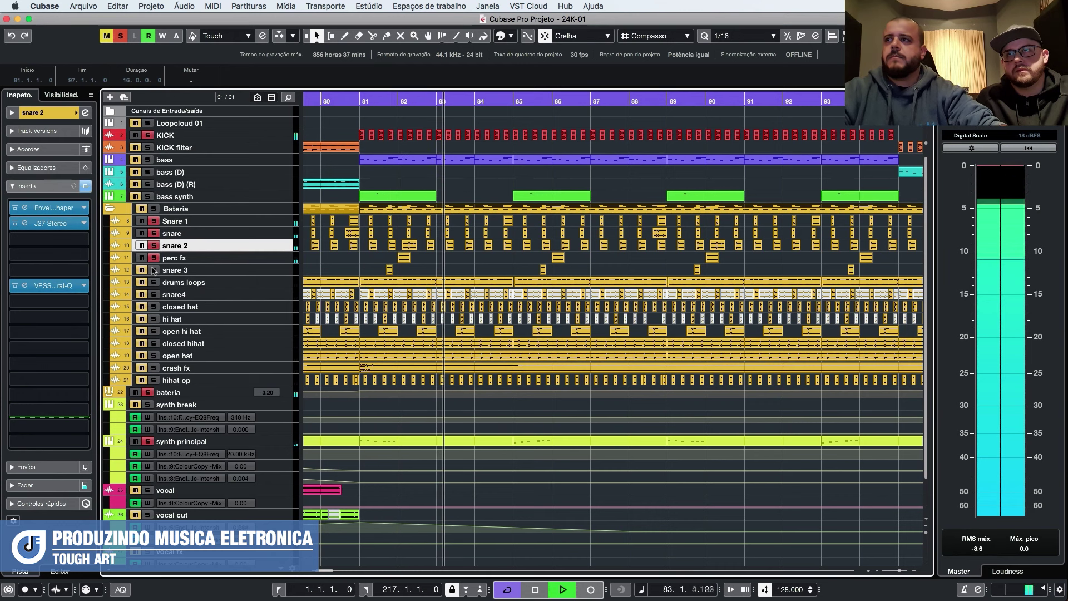
{"action": "key", "text": "space"}
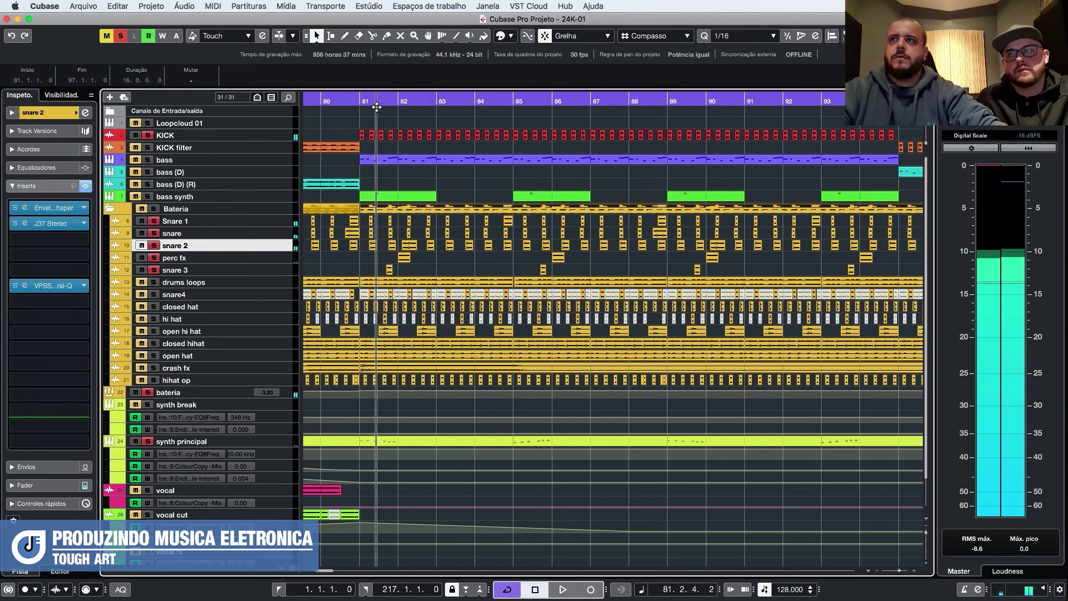
{"action": "key", "text": "space"}
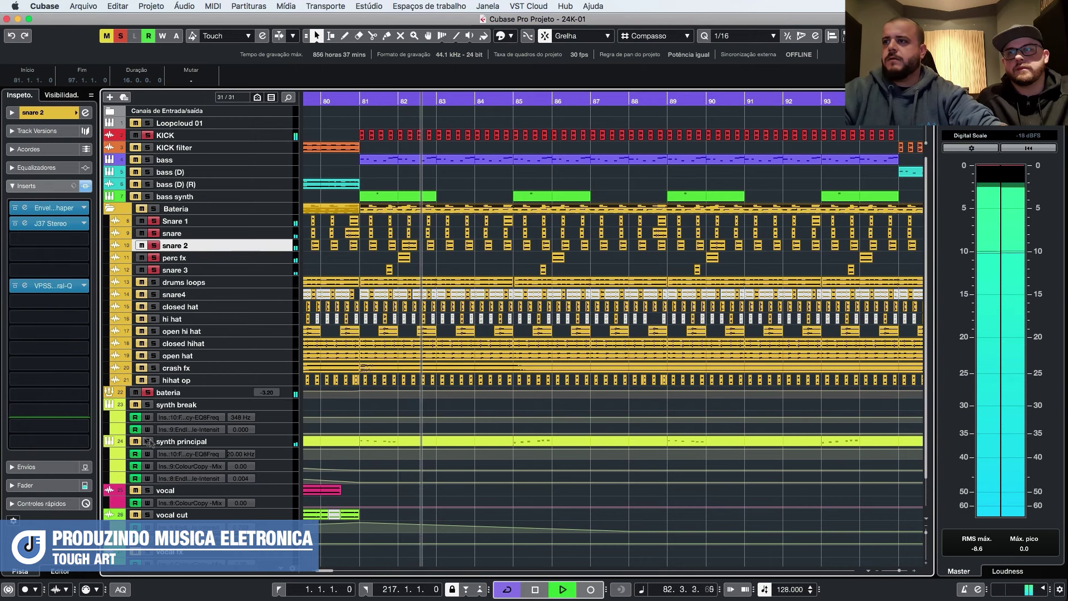
{"action": "key", "text": "space"}
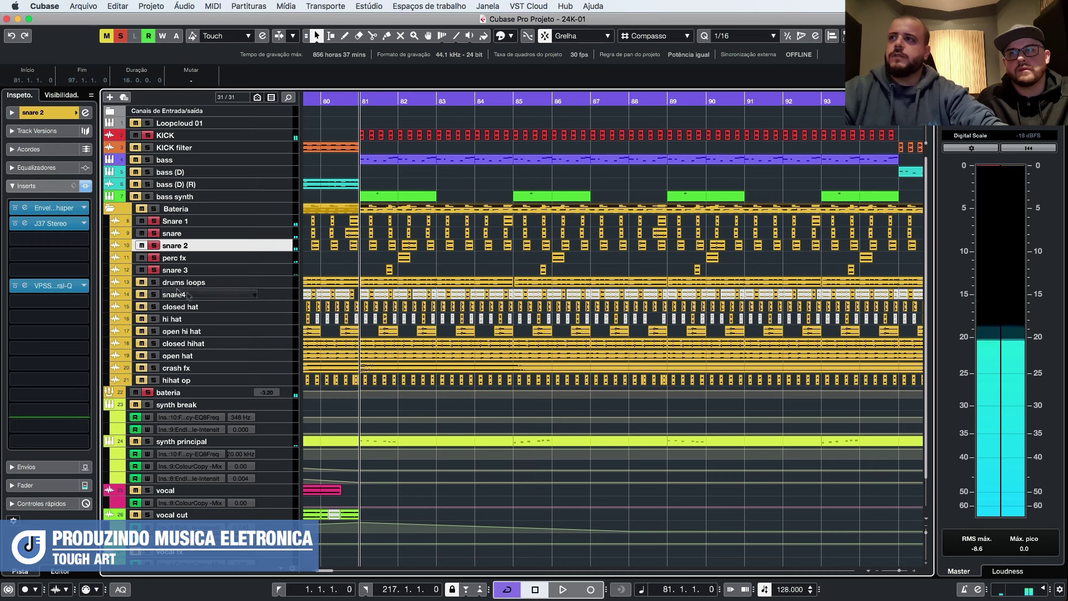
Listen from bar 81 with drums loops and snare4 added to the soloed drums, and move the snare4 track directly below snare 2.
{"action": "key", "text": "space"}
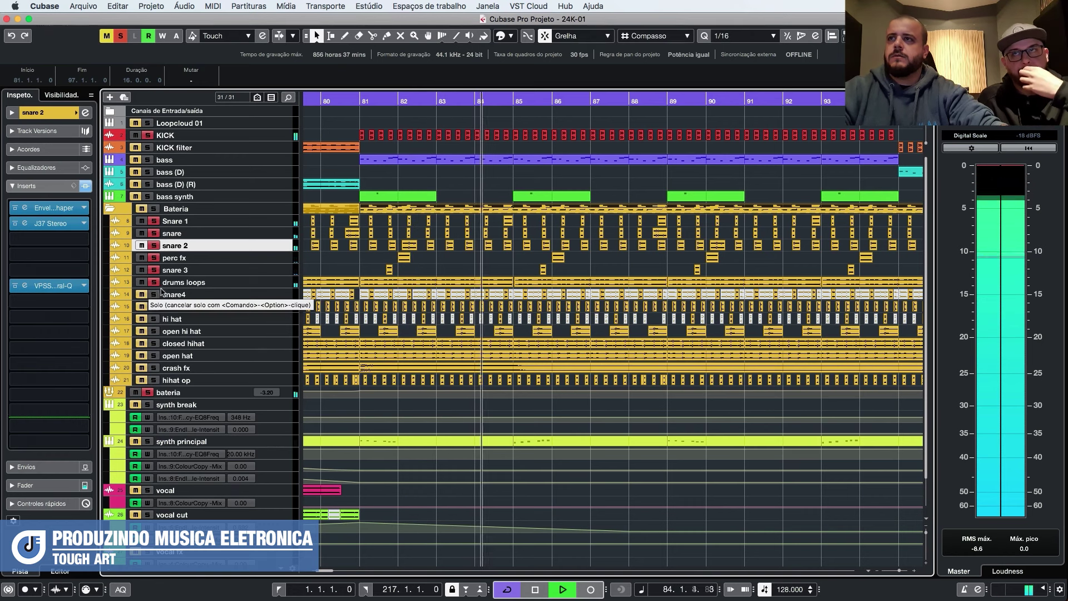
{"action": "key", "text": "space"}
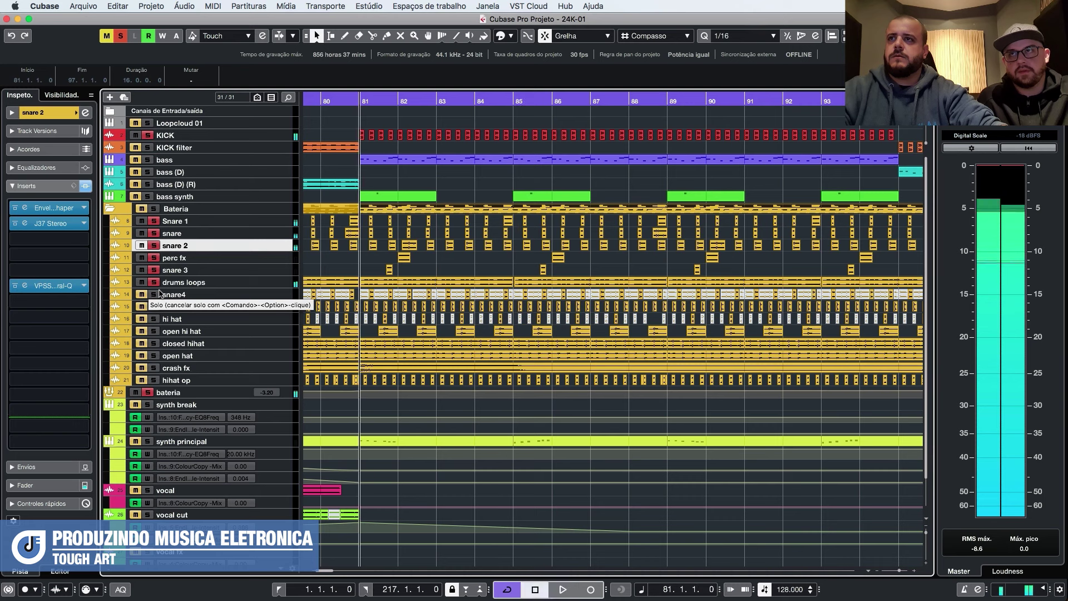
{"action": "key", "text": "space"}
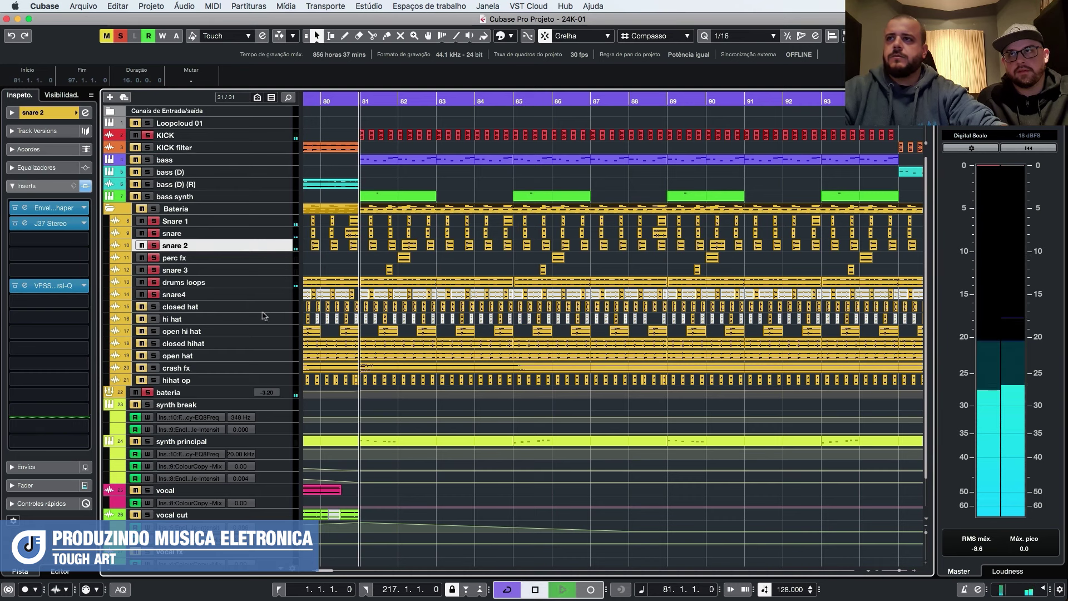
{"action": "left_click_drag", "start_coordinate": [276, 294], "coordinate": [277, 271]}
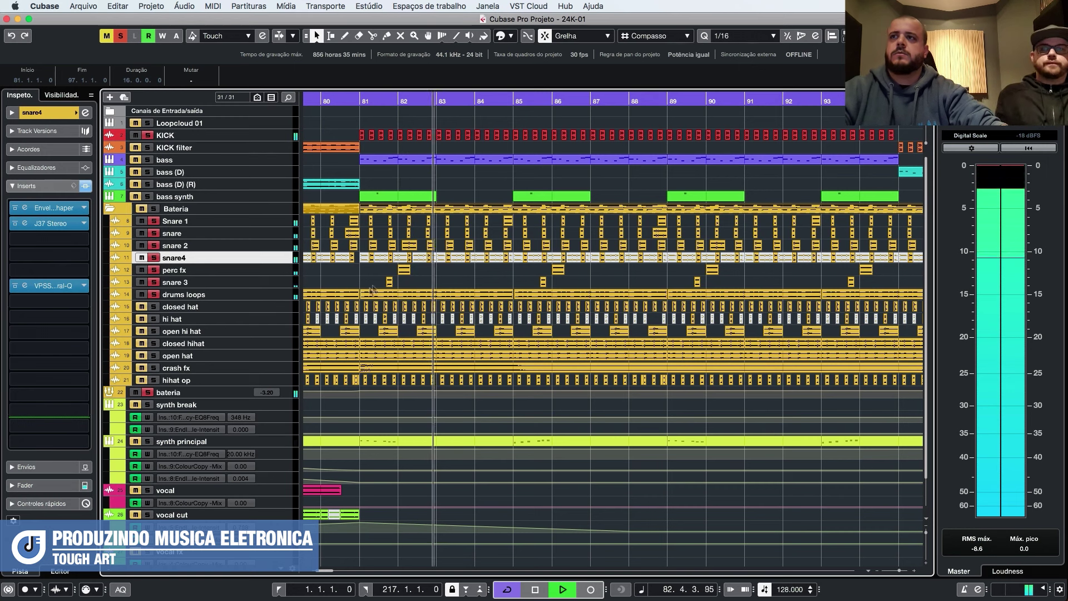
{"action": "key", "text": "space"}
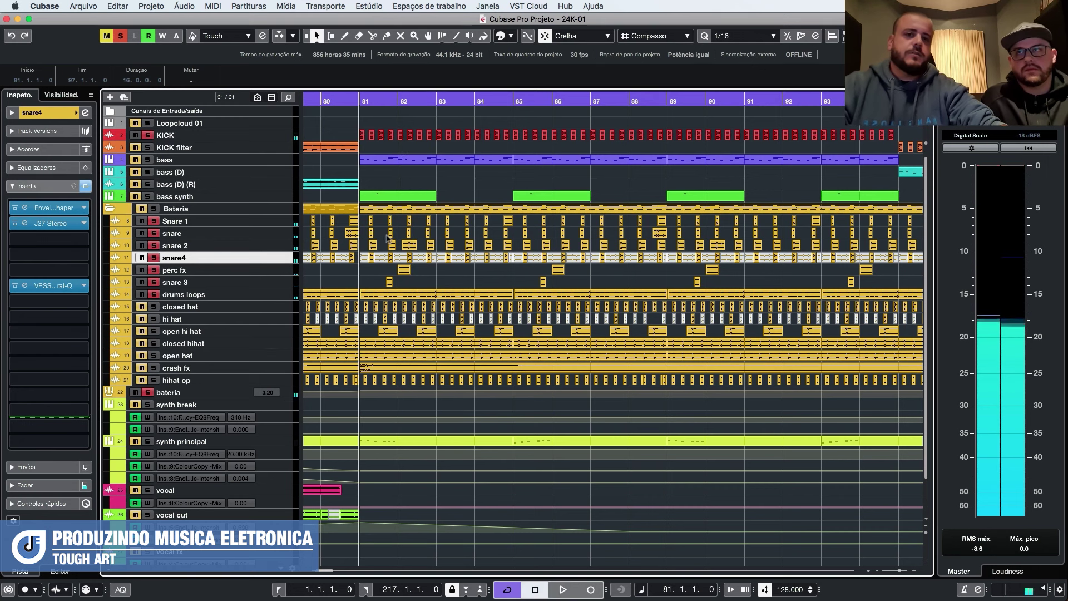
Listen from bar 81 with closed hat and hi hat added to the solo, then stop playback.
{"action": "key", "text": "space"}
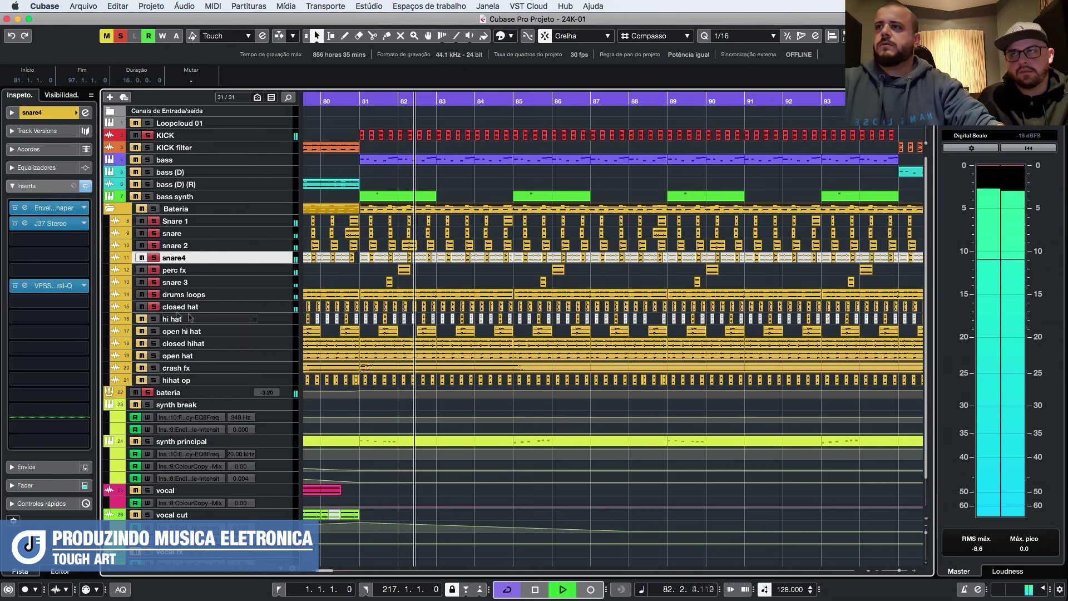
{"action": "left_click", "coordinate": [264, 308]}
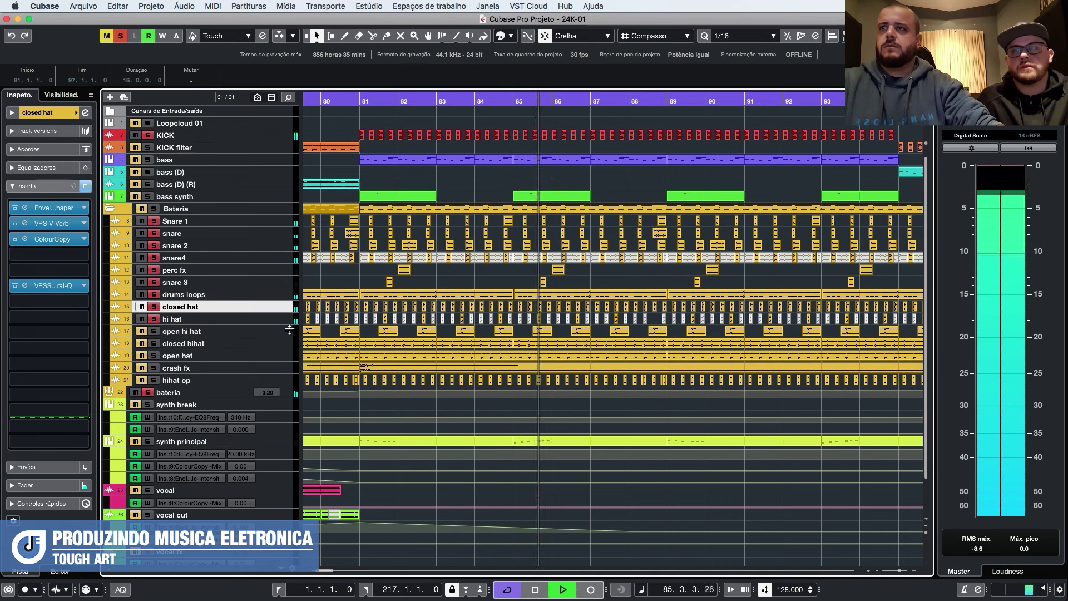
{"action": "key", "text": "space"}
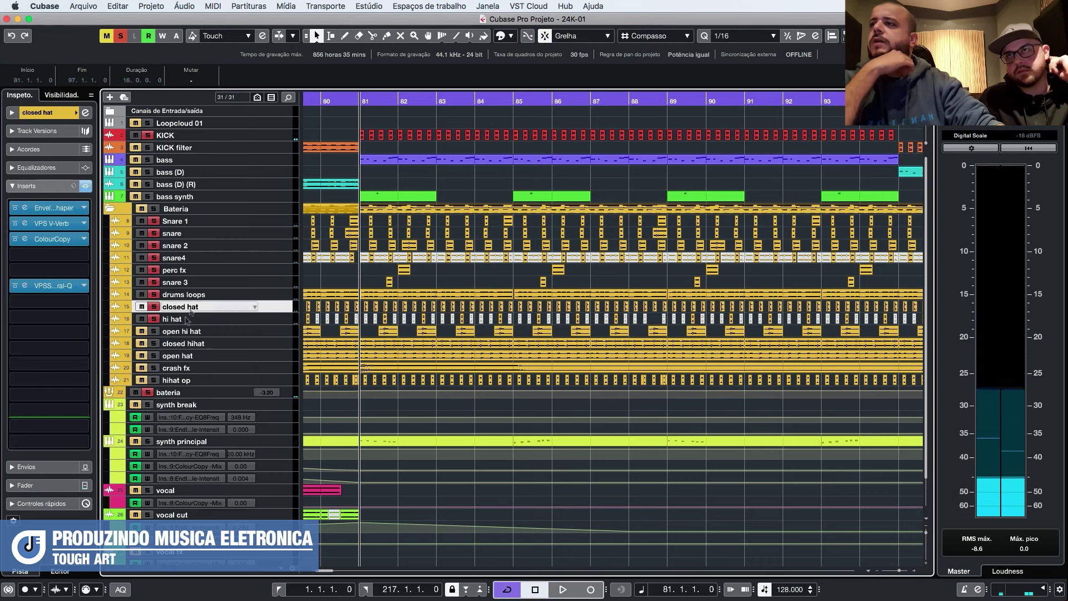
Listen from bar 81 with open hi hat soloed too, restarting to add closed hihat, open hat, crash fx and hihat op.
{"action": "left_click", "coordinate": [285, 333]}
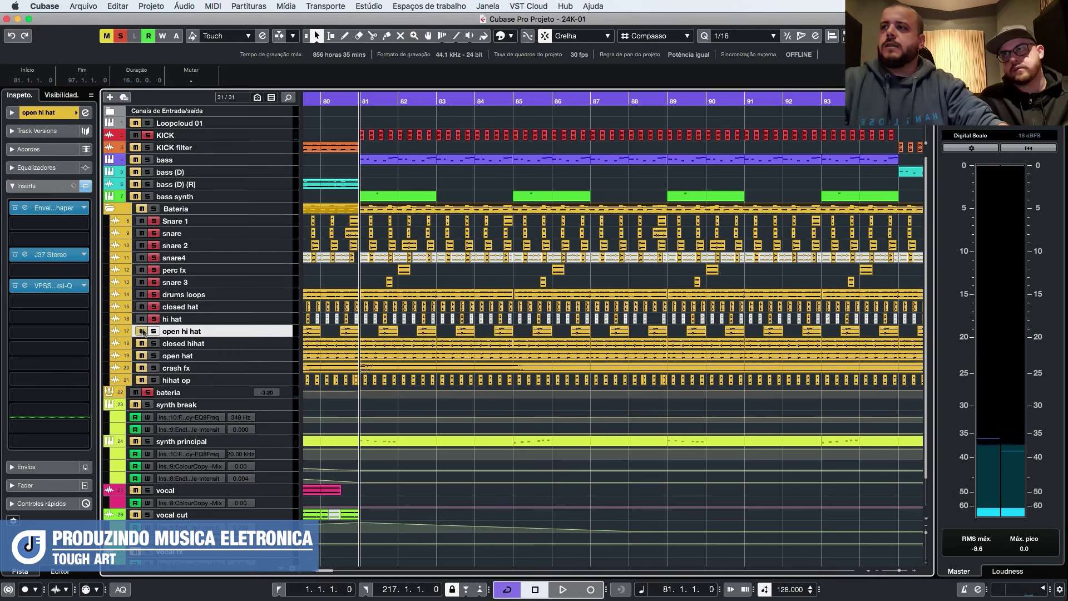
{"action": "key", "text": "space"}
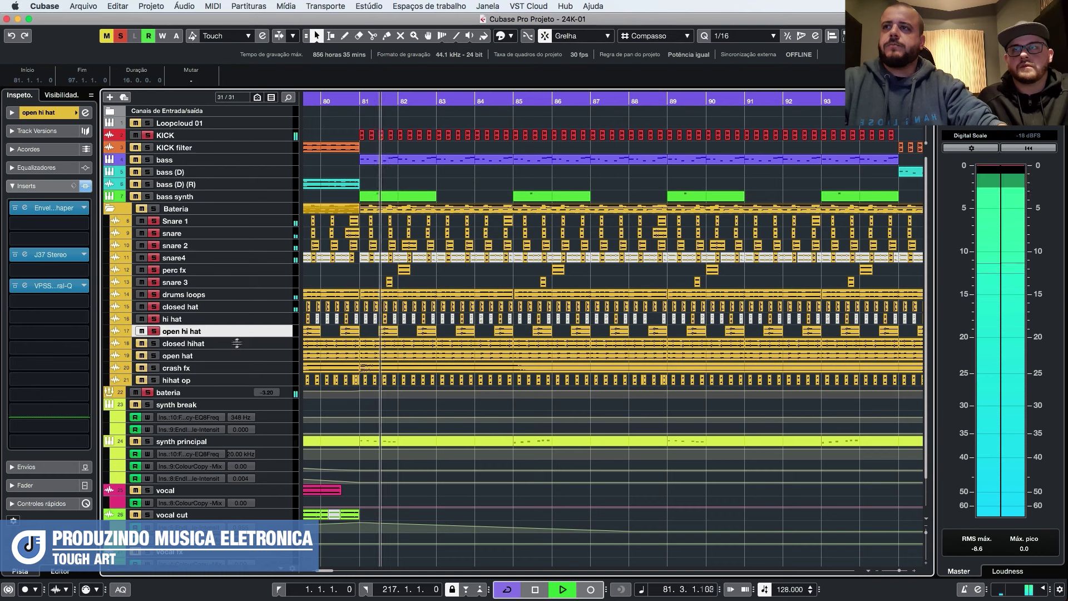
{"action": "key", "text": "space"}
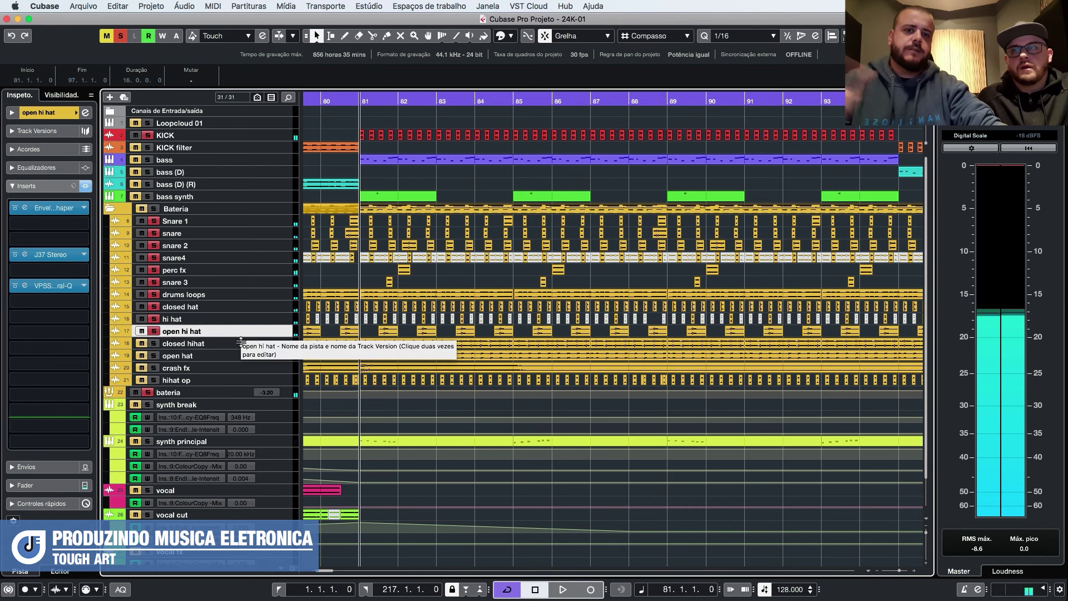
{"action": "double_click", "coordinate": [195, 331]}
{"action": "key", "text": "space"}
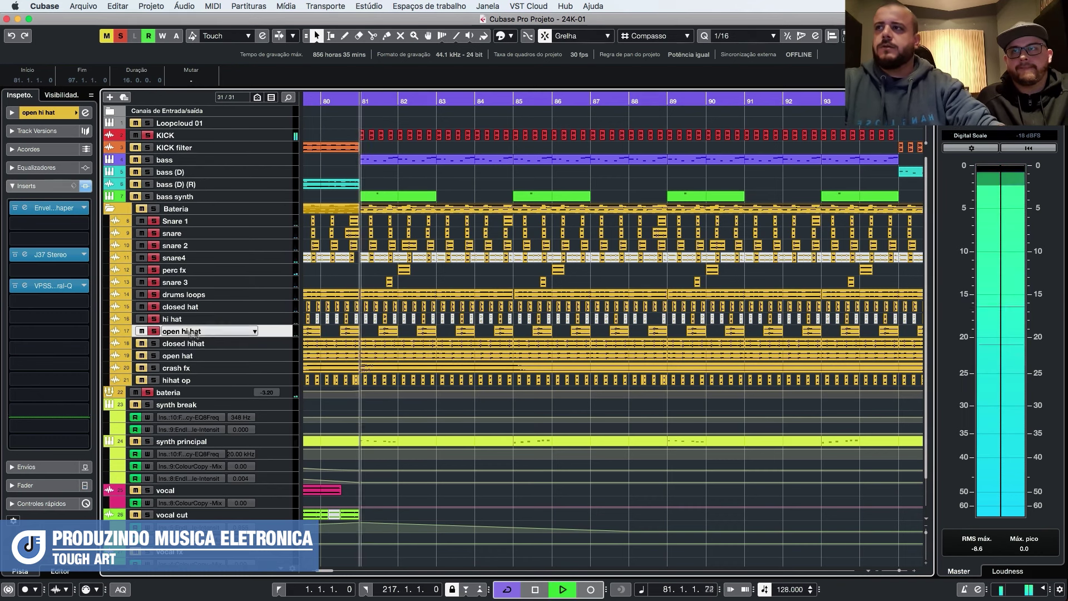
{"action": "left_click", "coordinate": [270, 331]}
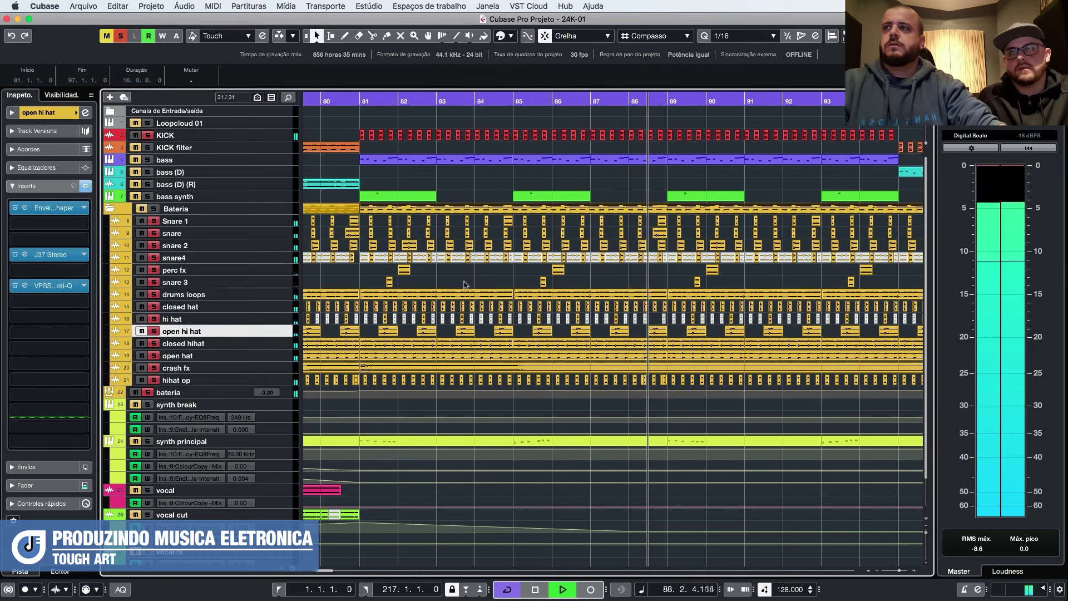
{"action": "key", "text": "g"}
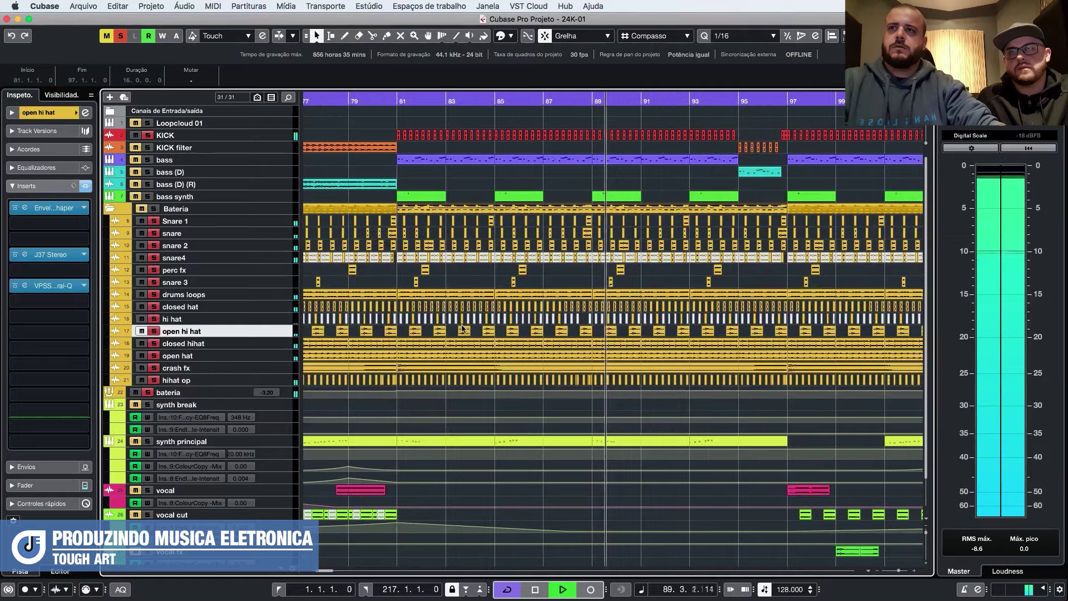
Show the drum channels from Snare 1 to hihat op and their bateria group in the MixConsole, then return to the project window.
{"action": "key", "text": "F3"}
{"action": "left_click", "coordinate": [454, 223]}
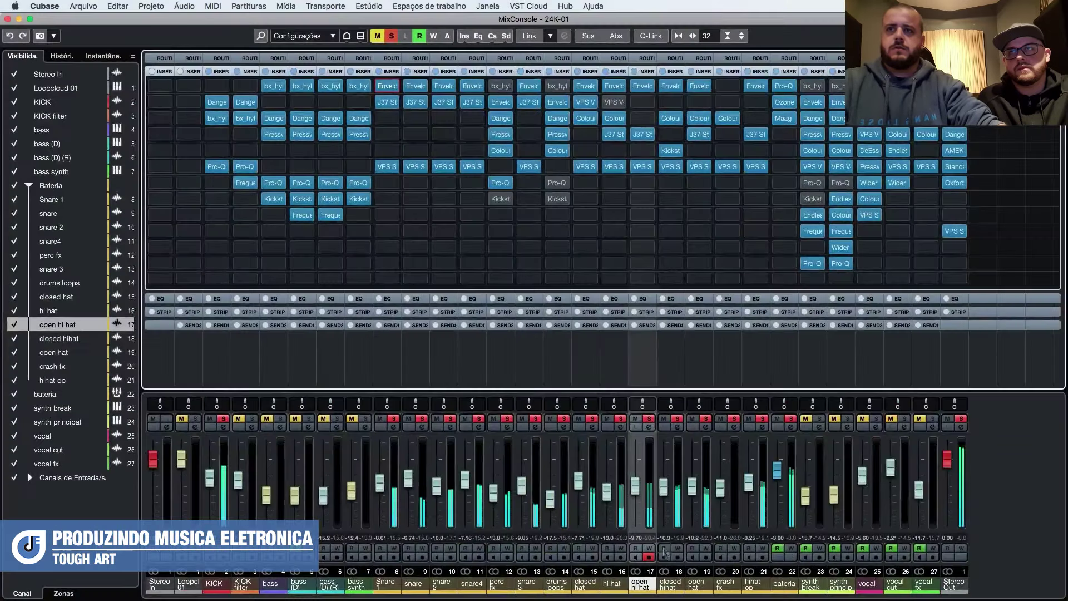
{"action": "left_click", "coordinate": [385, 583]}
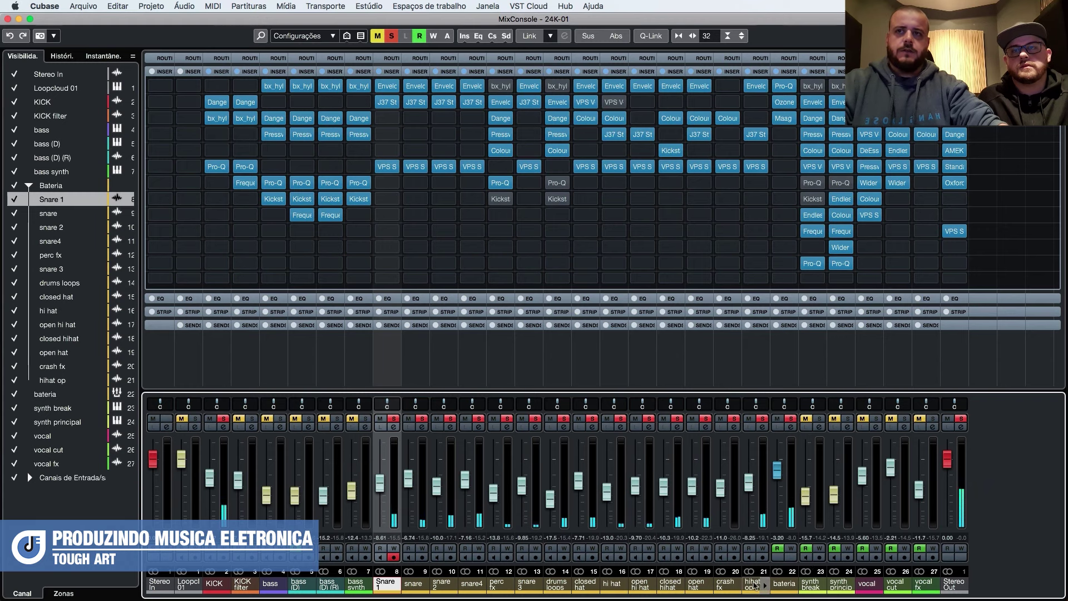
{"action": "left_click", "coordinate": [781, 584]}
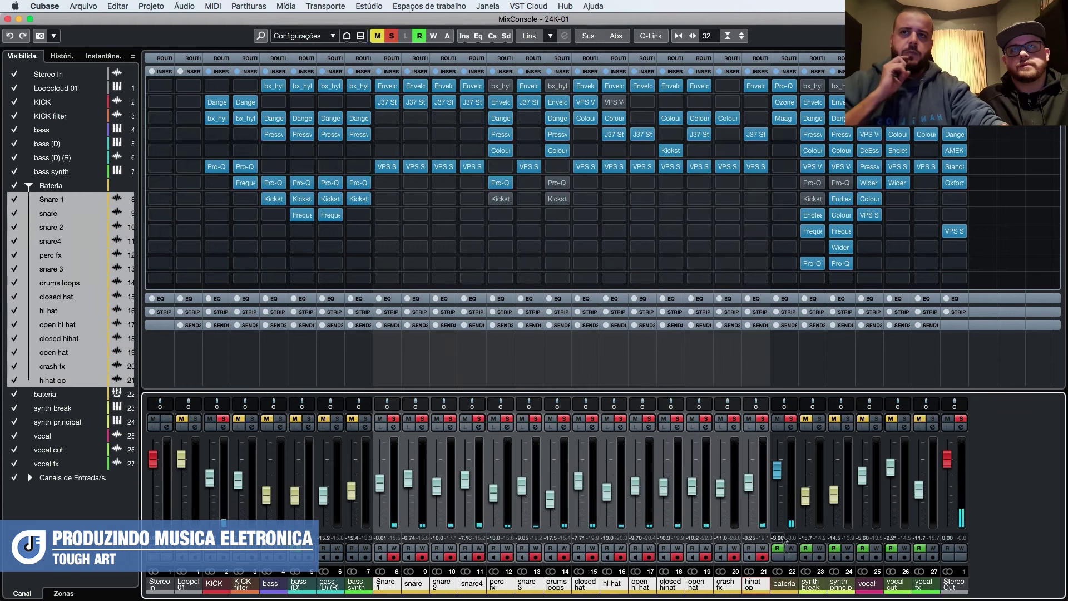
{"action": "left_click", "coordinate": [791, 575]}
{"action": "key", "text": "ctrl+Up"}
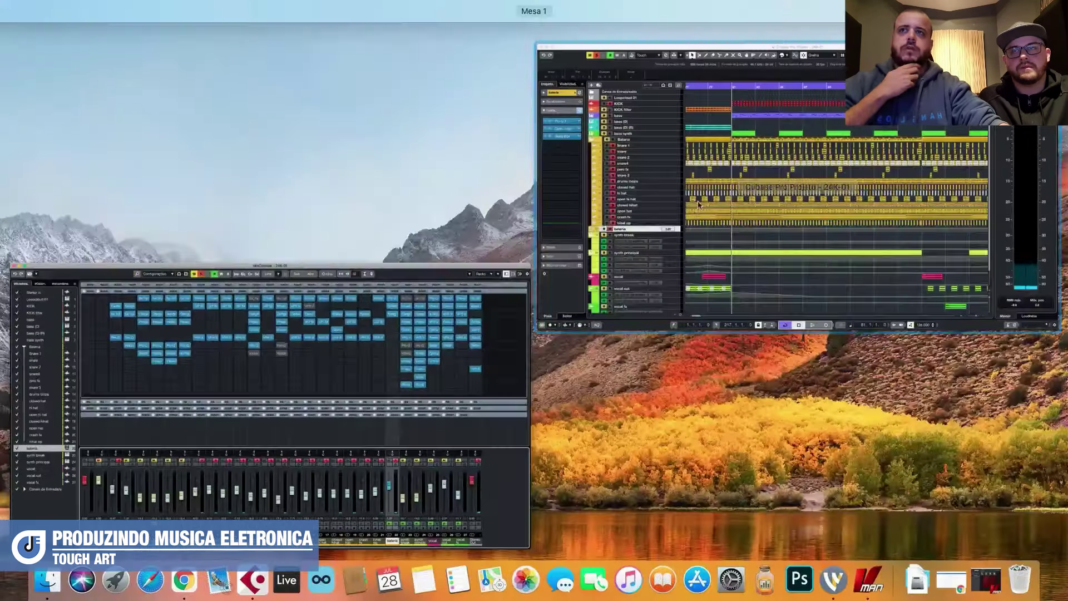
{"action": "left_click", "coordinate": [667, 184]}
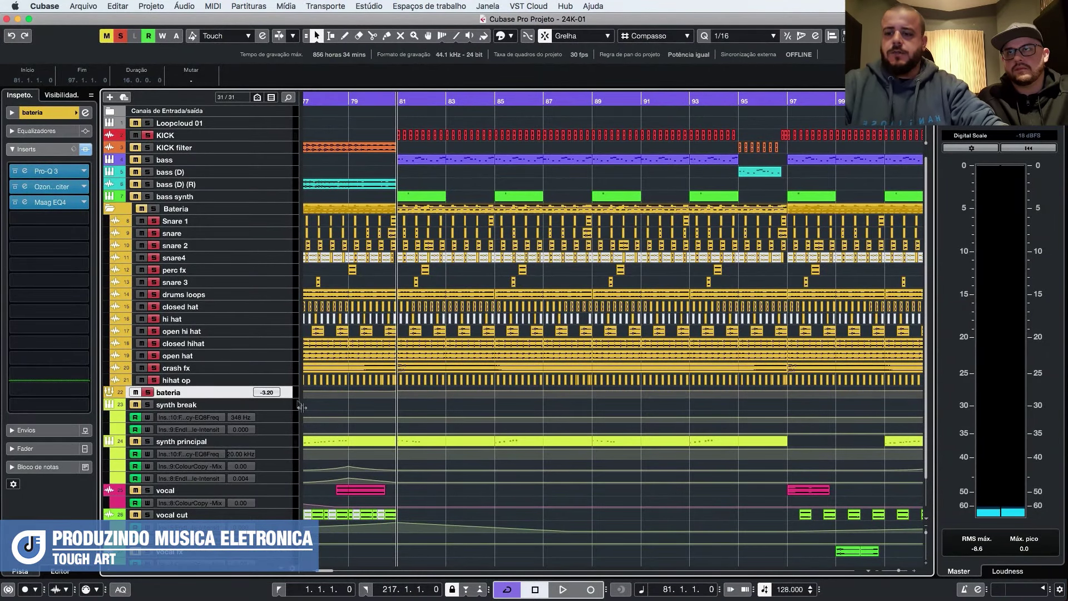
Open the first bass part at bar 81 in the key editor to examine its notes.
{"action": "key", "text": "g"}
{"action": "key", "text": "g"}
{"action": "key", "text": "g"}
{"action": "key", "text": "g"}
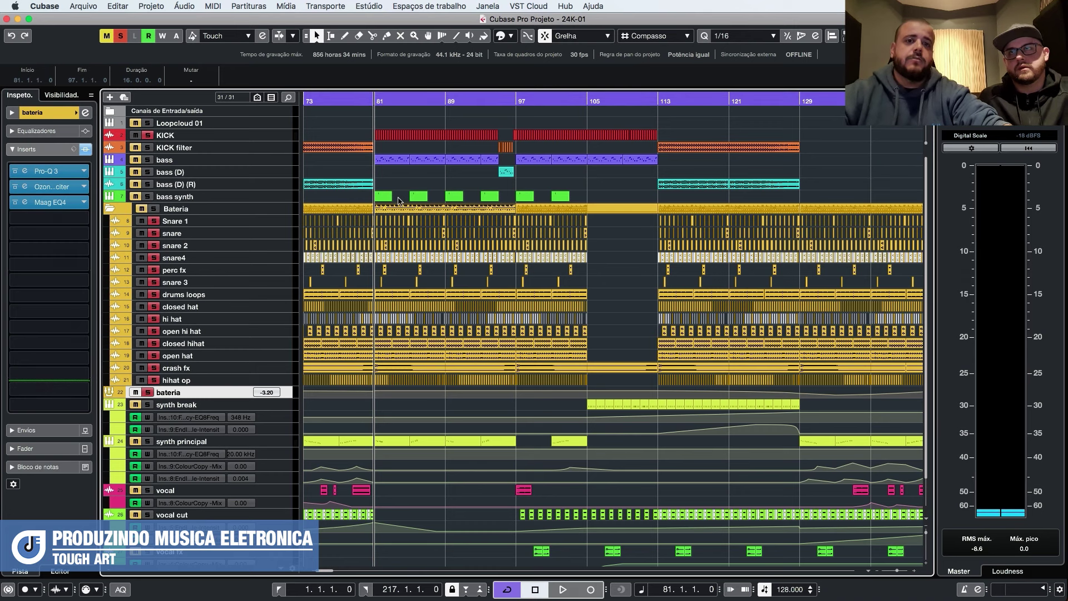
{"action": "left_click", "coordinate": [388, 160]}
{"action": "double_click", "coordinate": [388, 160]}
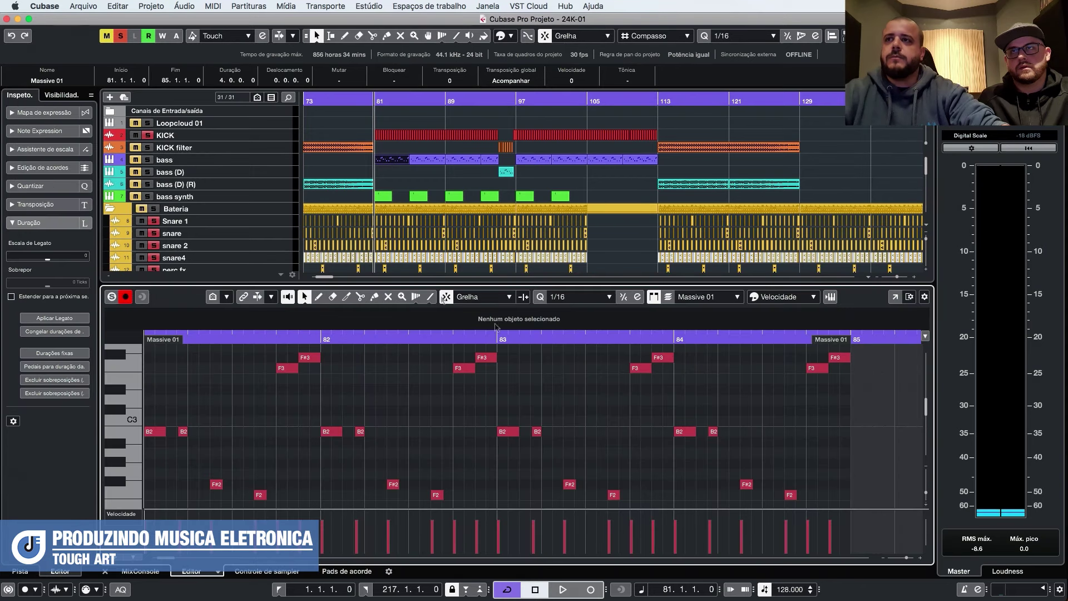
{"action": "scroll", "coordinate": [341, 437], "scroll_direction": "down", "scroll_amount": 1}
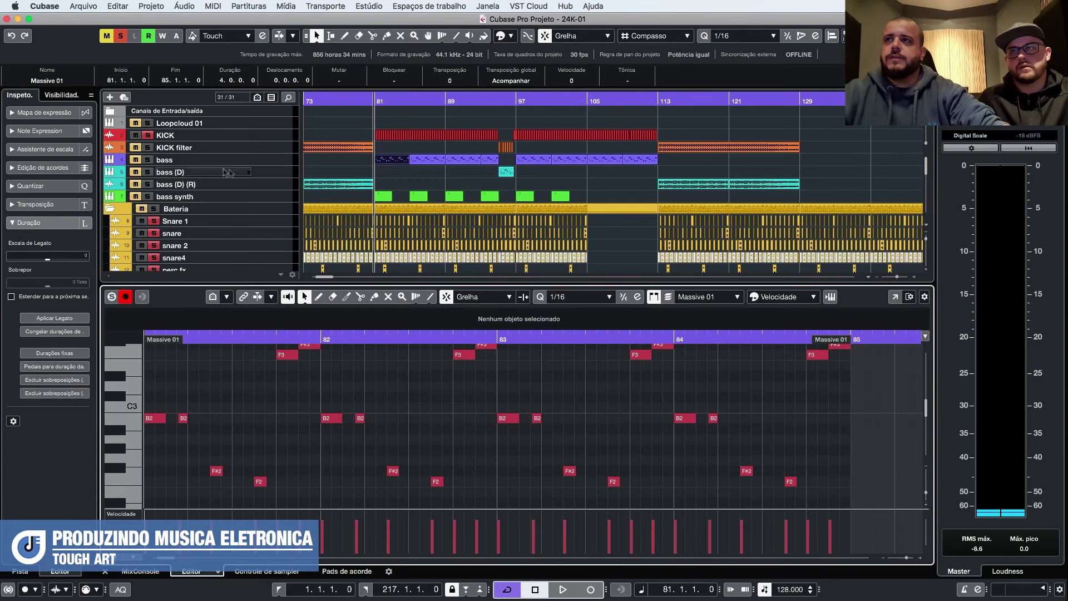
Solo only the bass track, open its Massive instrument, start playback from bar 81 and close the plug-in.
{"action": "left_click", "coordinate": [266, 159]}
{"action": "left_click", "coordinate": [137, 160]}
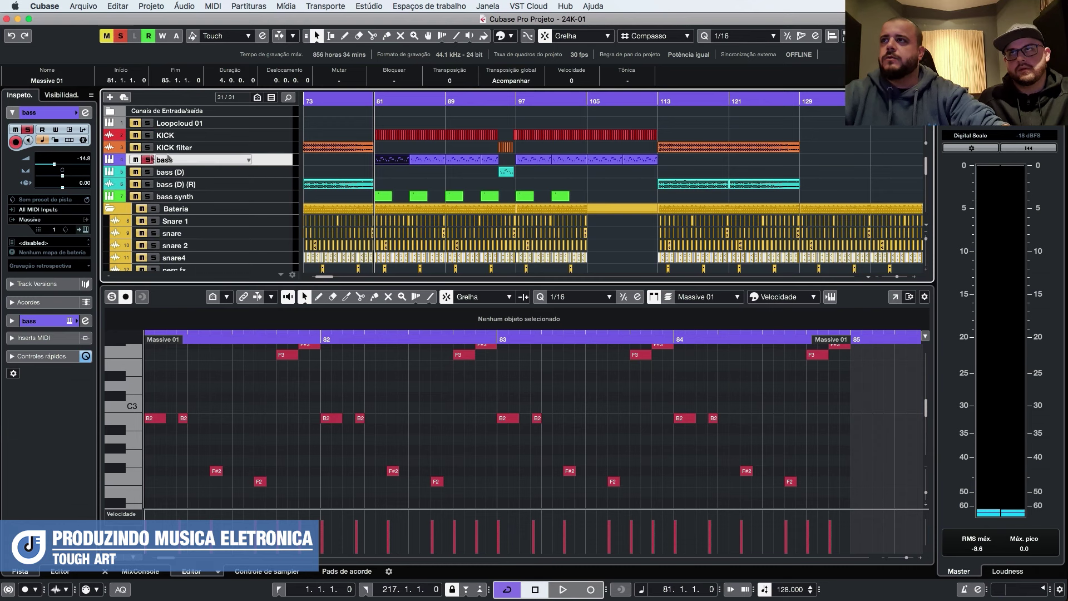
{"action": "left_click", "coordinate": [87, 230]}
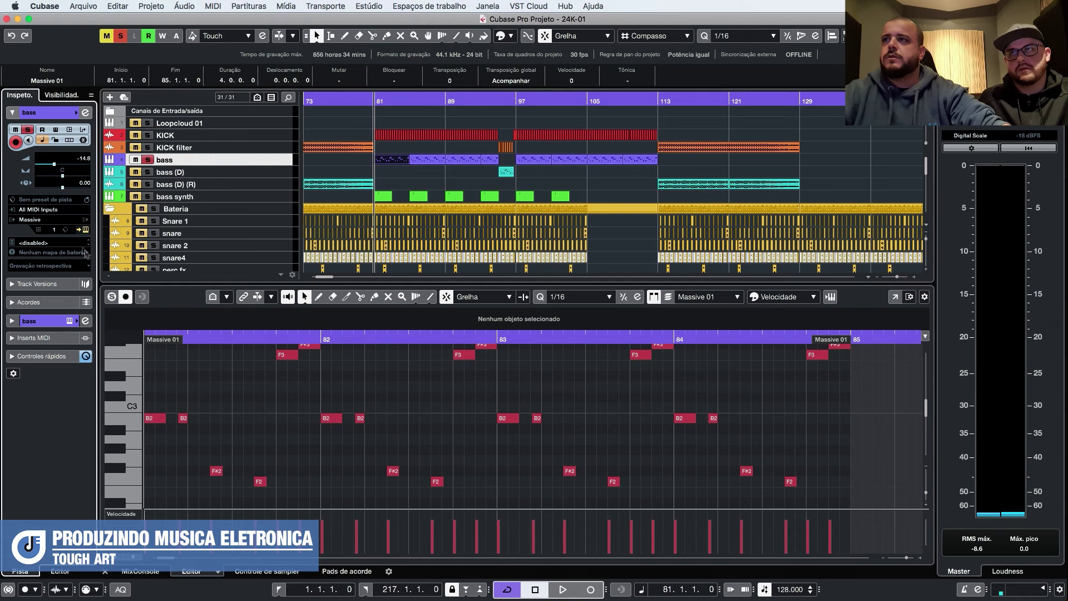
{"action": "left_click_drag", "start_coordinate": [427, 93], "coordinate": [531, 113]}
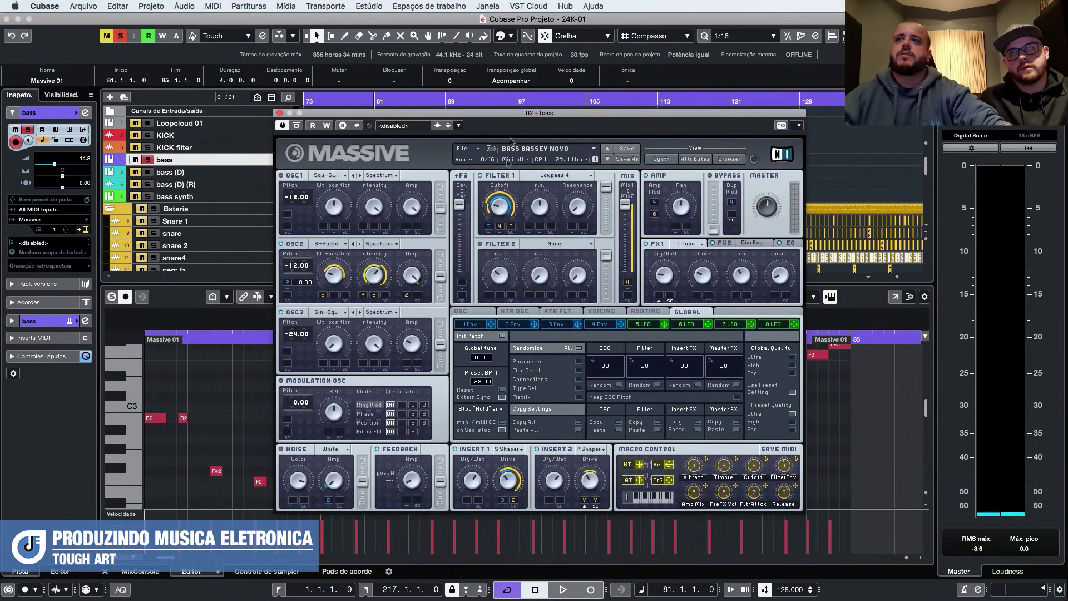
{"action": "key", "text": "space"}
{"action": "left_click_drag", "start_coordinate": [437, 113], "coordinate": [569, 60]}
{"action": "left_click", "coordinate": [412, 60]}
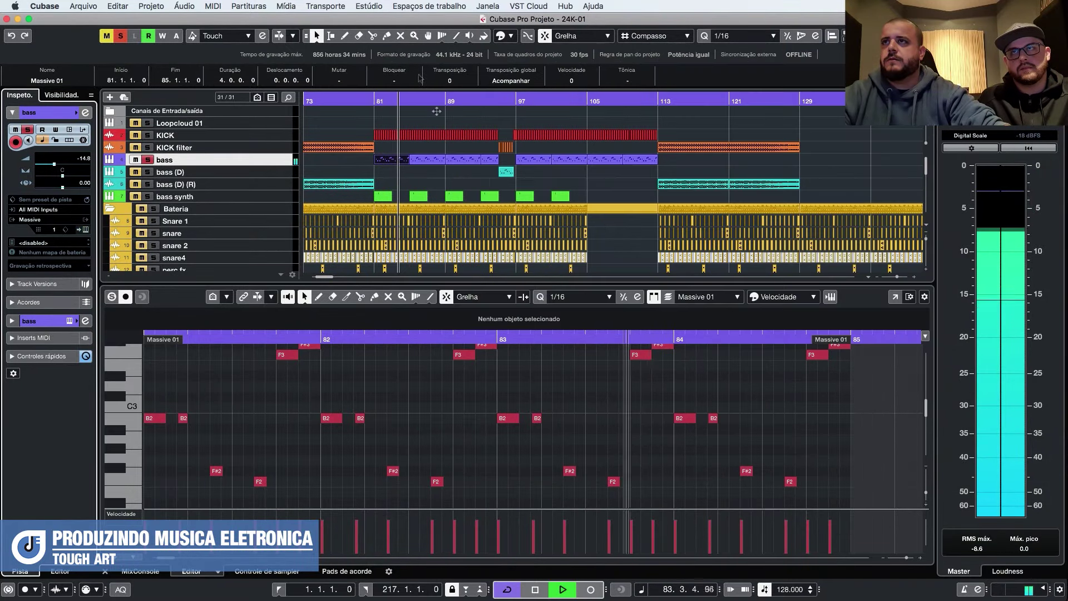
View the bass part's notes in a separate key editor window, then return to the project window.
{"action": "scroll", "coordinate": [615, 431], "scroll_direction": "up", "scroll_amount": 1}
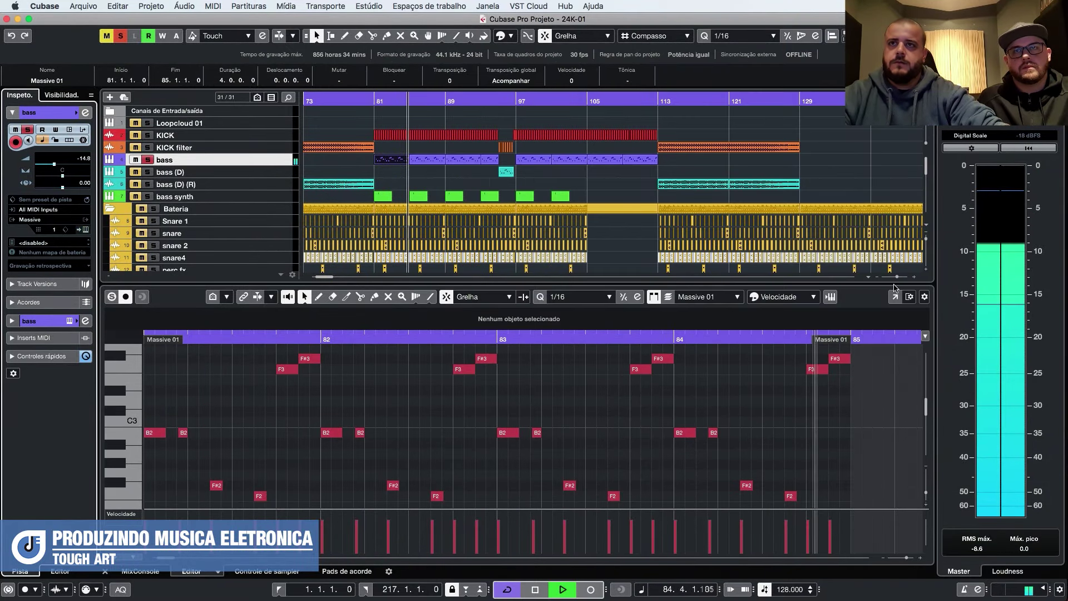
{"action": "key", "text": "super+e"}
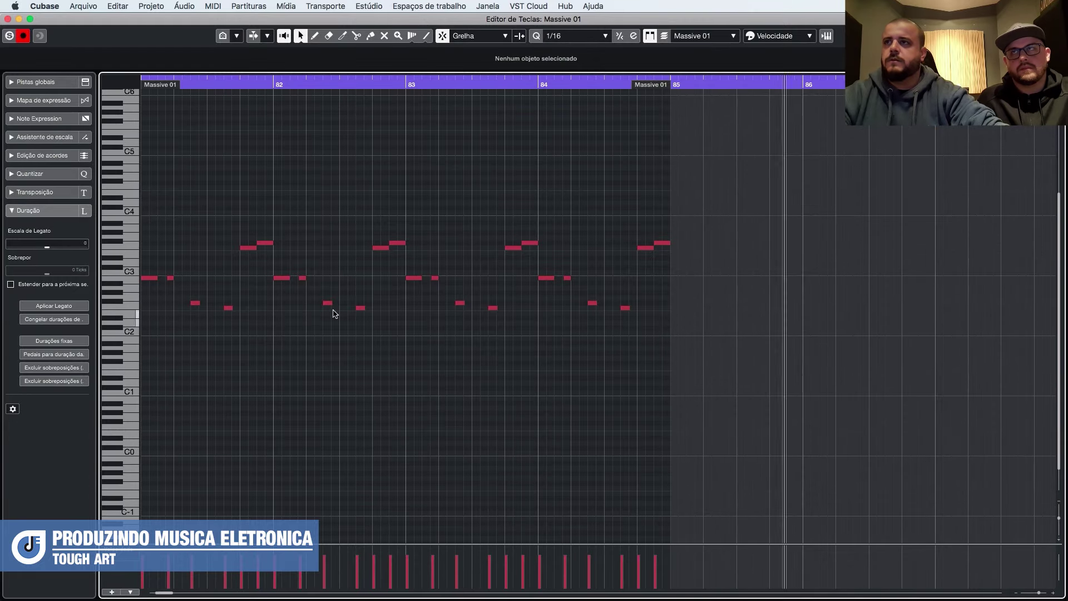
{"action": "key", "text": "super+w"}
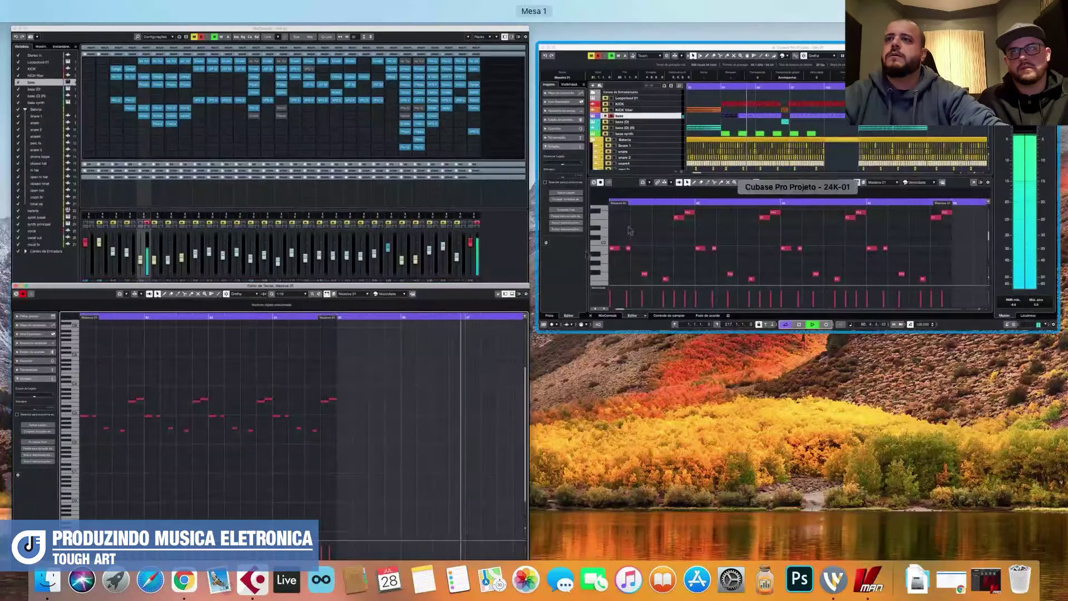
{"action": "scroll", "coordinate": [414, 164], "scroll_direction": "down", "scroll_amount": 2}
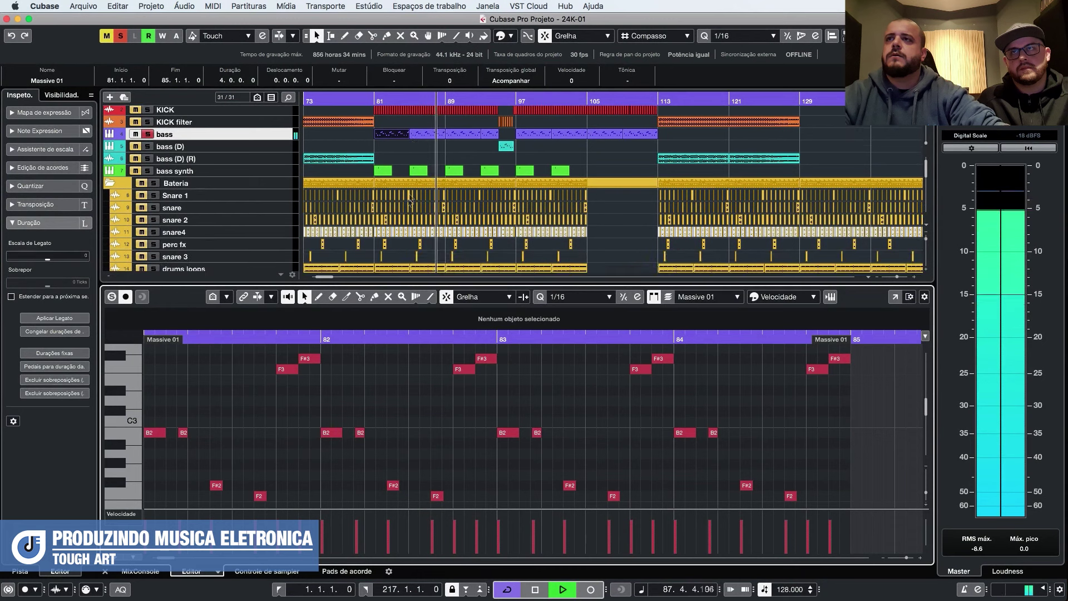
Listen to the bass with the kick added in solo, then from bar 81 with the whole Bateria folder soloed as well.
{"action": "left_click", "coordinate": [138, 113]}
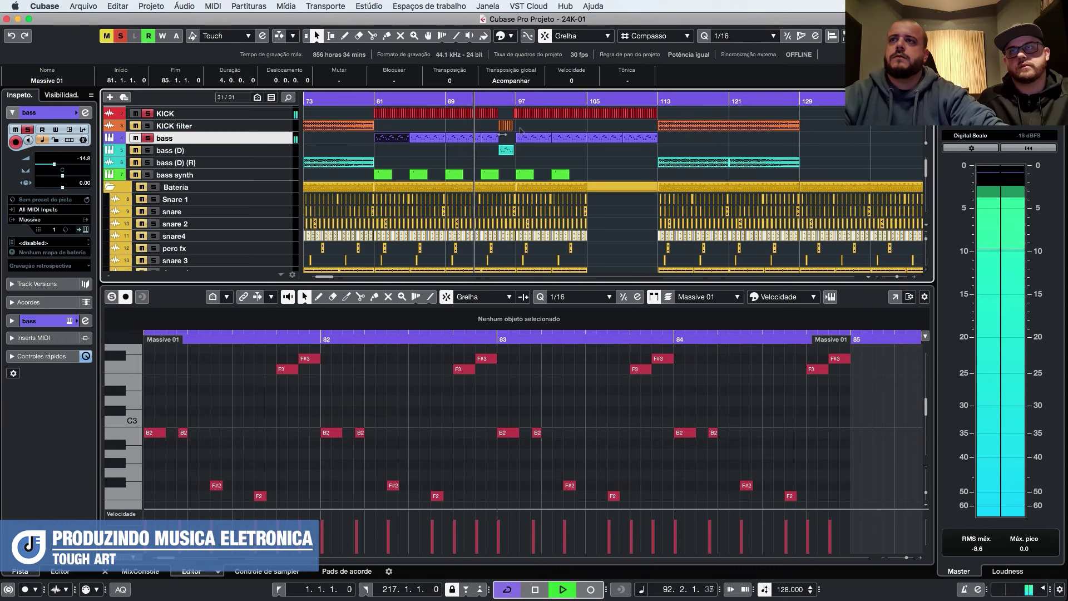
{"action": "key", "text": "space"}
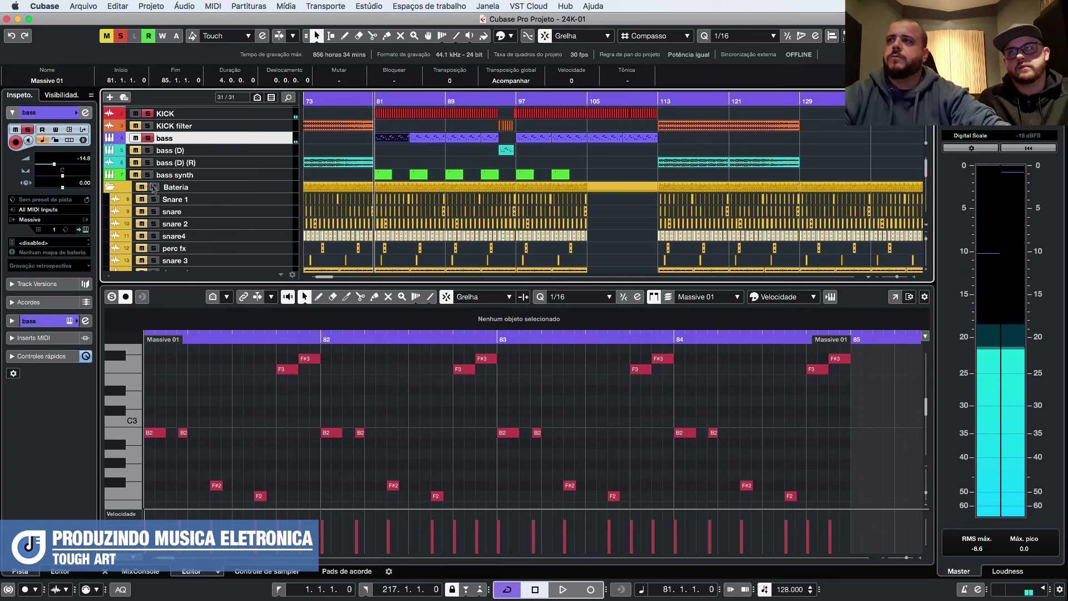
{"action": "key", "text": "space"}
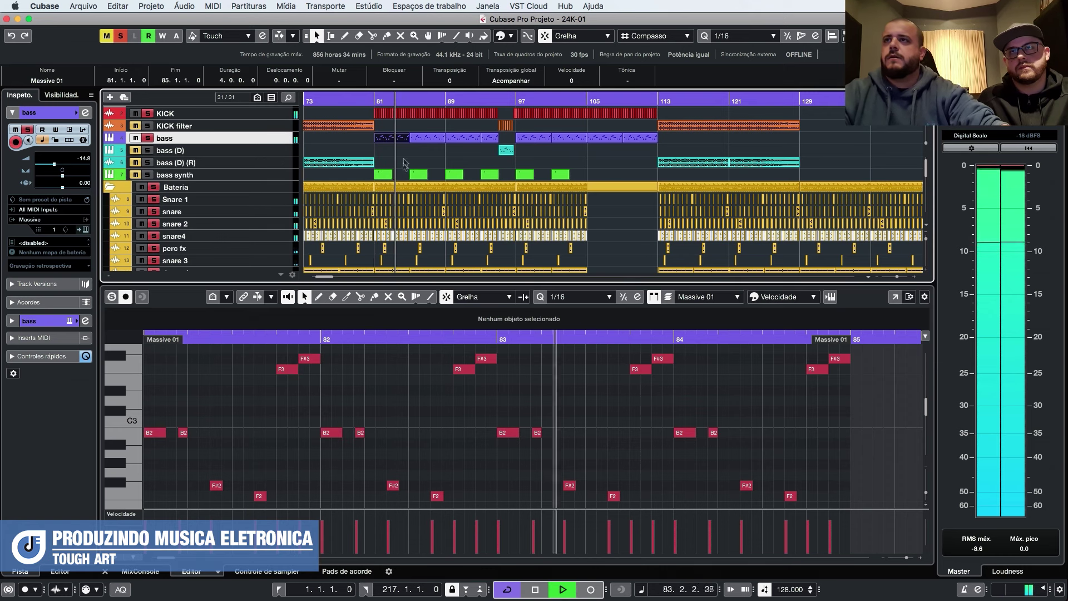
{"action": "key", "text": "g"}
{"action": "scroll", "coordinate": [387, 155], "scroll_direction": "down", "scroll_amount": 2}
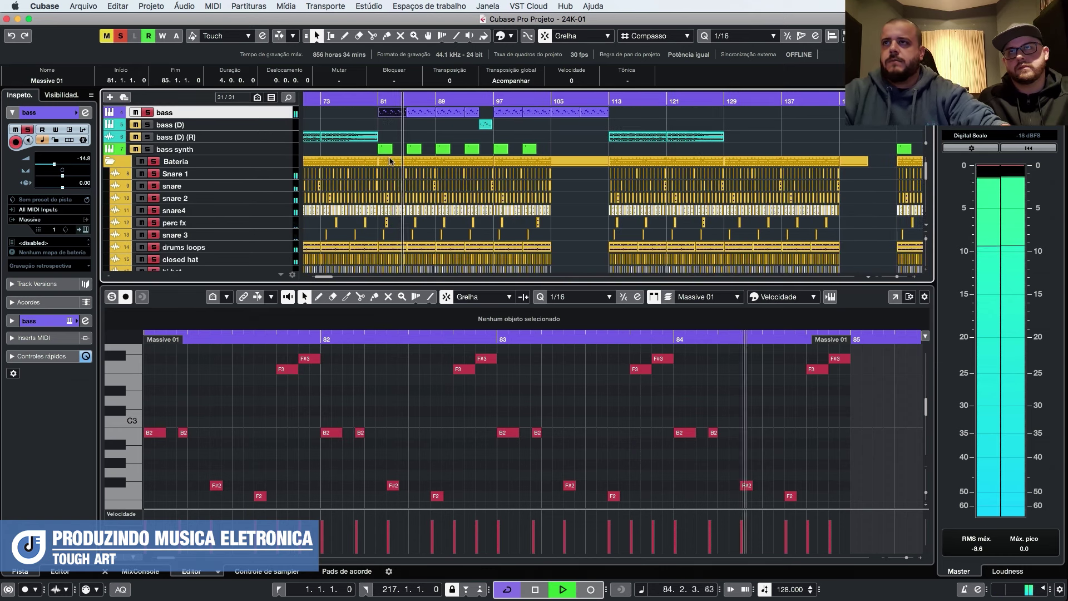
{"action": "scroll", "coordinate": [387, 155], "scroll_direction": "up", "scroll_amount": 2}
{"action": "key", "text": "g"}
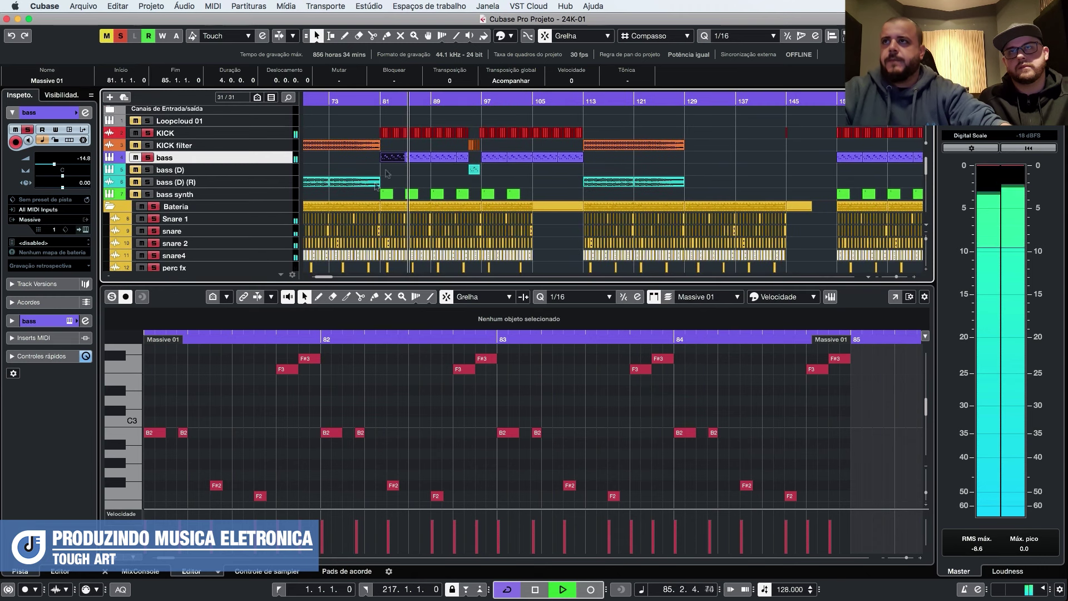
Look over the soloed drum tracks, close the key editor beneath the project to show more tracks, and stop playback.
{"action": "scroll", "coordinate": [383, 183], "scroll_direction": "down", "scroll_amount": 1}
{"action": "scroll", "coordinate": [382, 190], "scroll_direction": "down", "scroll_amount": 3}
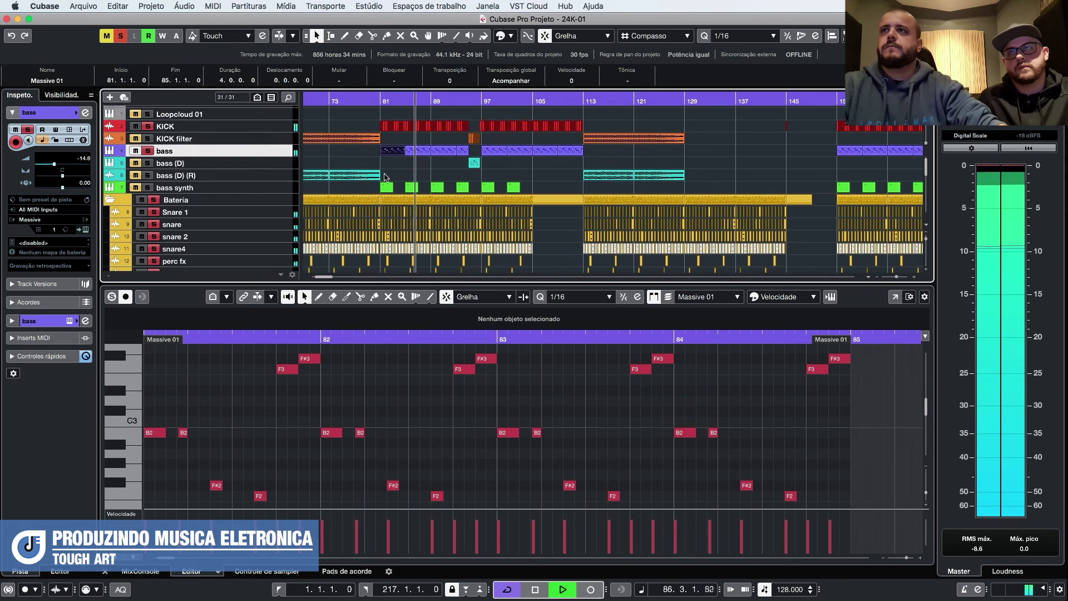
{"action": "scroll", "coordinate": [399, 216], "scroll_direction": "down", "scroll_amount": 8}
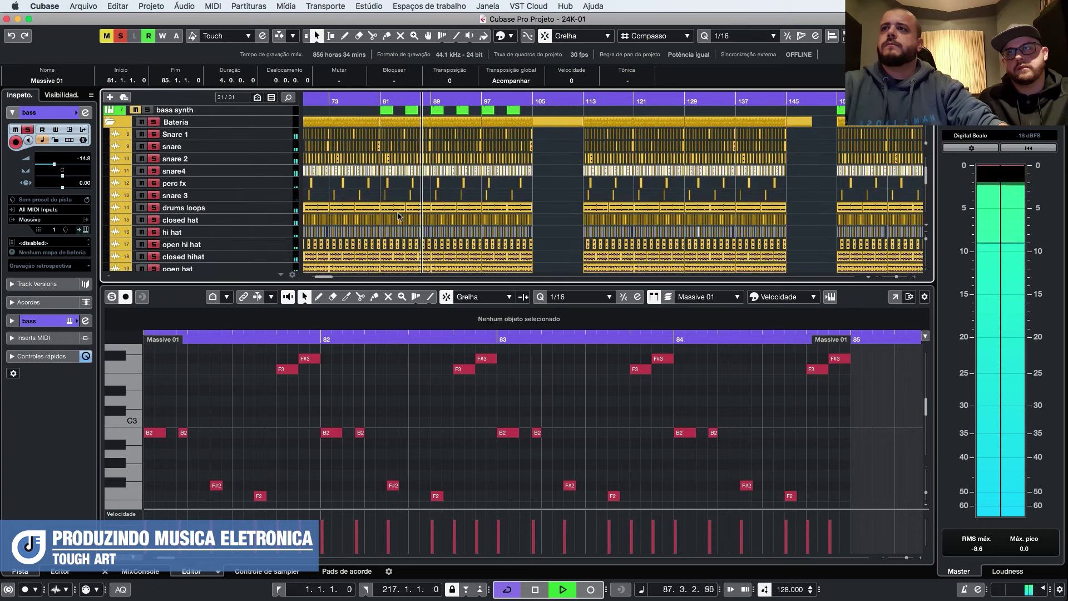
{"action": "key", "text": "super+alt+e"}
{"action": "scroll", "coordinate": [440, 221], "scroll_direction": "down", "scroll_amount": 1}
{"action": "scroll", "coordinate": [440, 222], "scroll_direction": "up", "scroll_amount": 1}
{"action": "scroll", "coordinate": [440, 221], "scroll_direction": "up", "scroll_amount": 4}
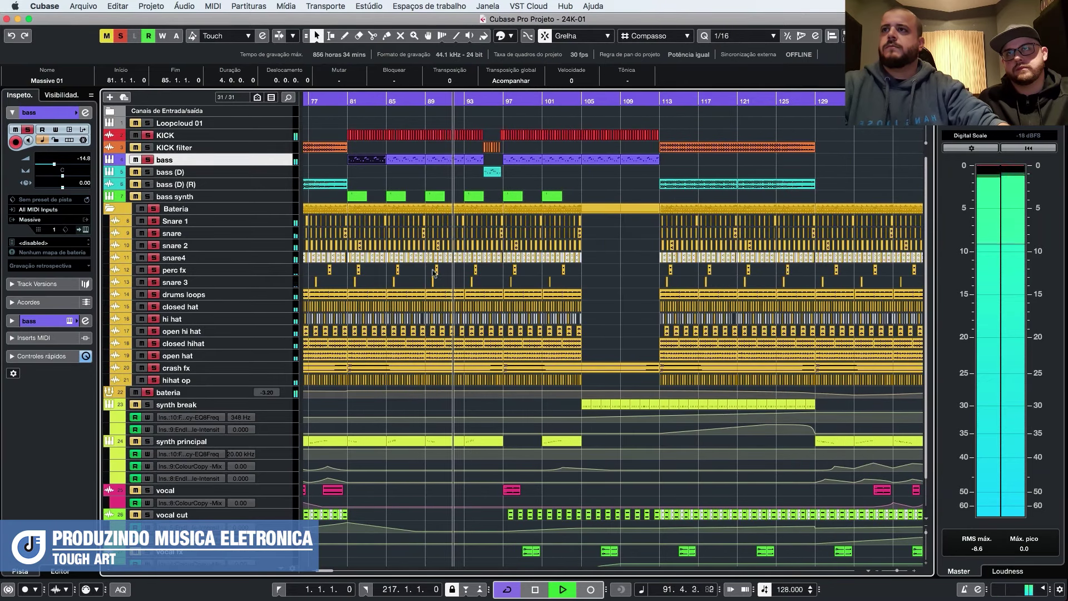
{"action": "key", "text": "space"}
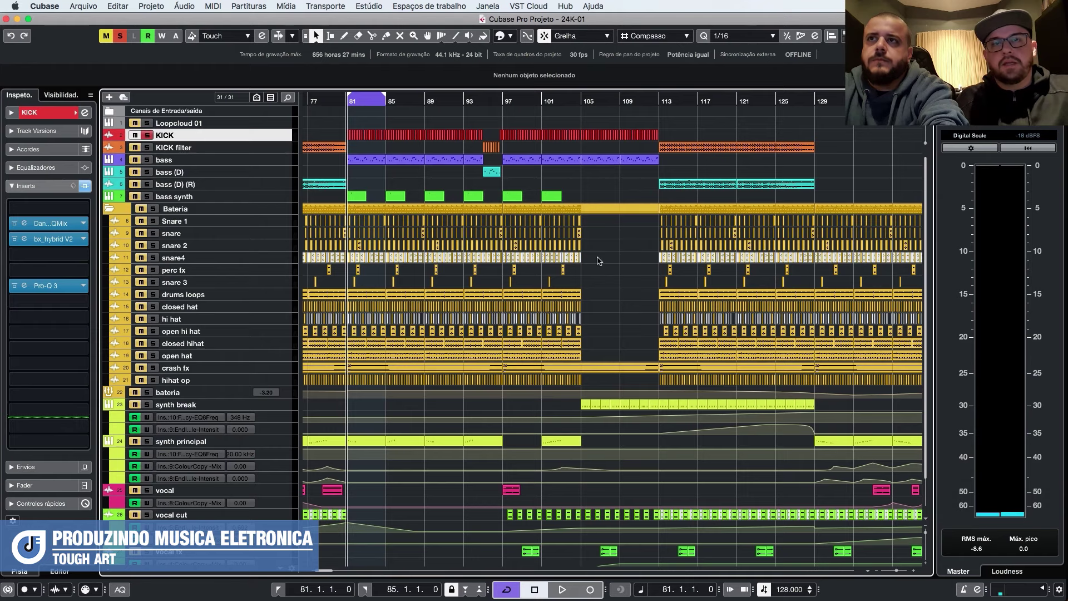
Open the MixConsole and compare the soloed KICK channel with all its inserts bypassed and active, twice.
{"action": "key", "text": "ctrl+Up"}
{"action": "left_click", "coordinate": [356, 312]}
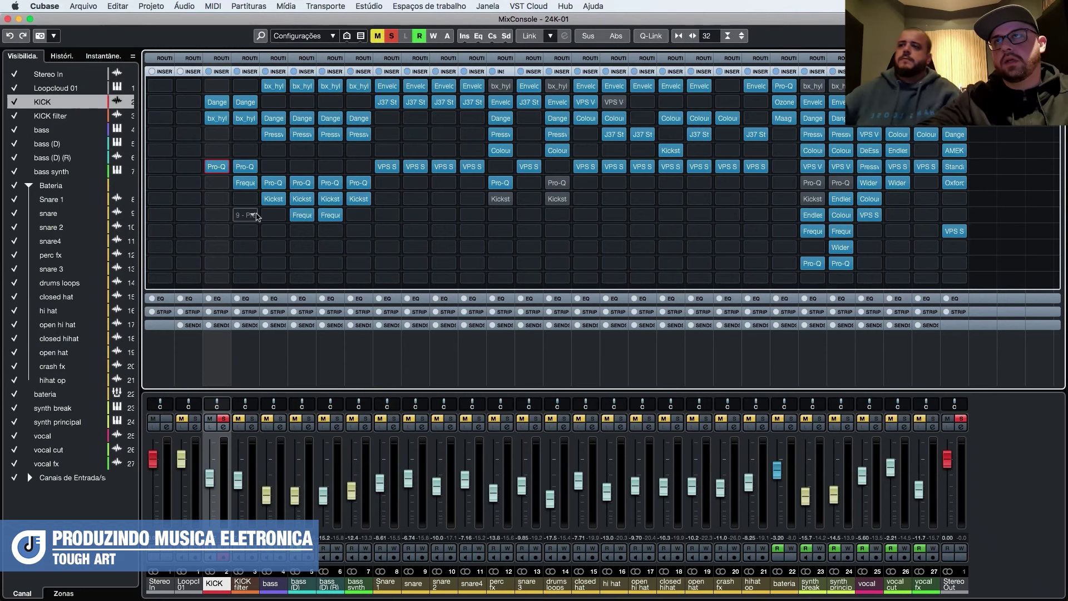
{"action": "left_click", "coordinate": [209, 72]}
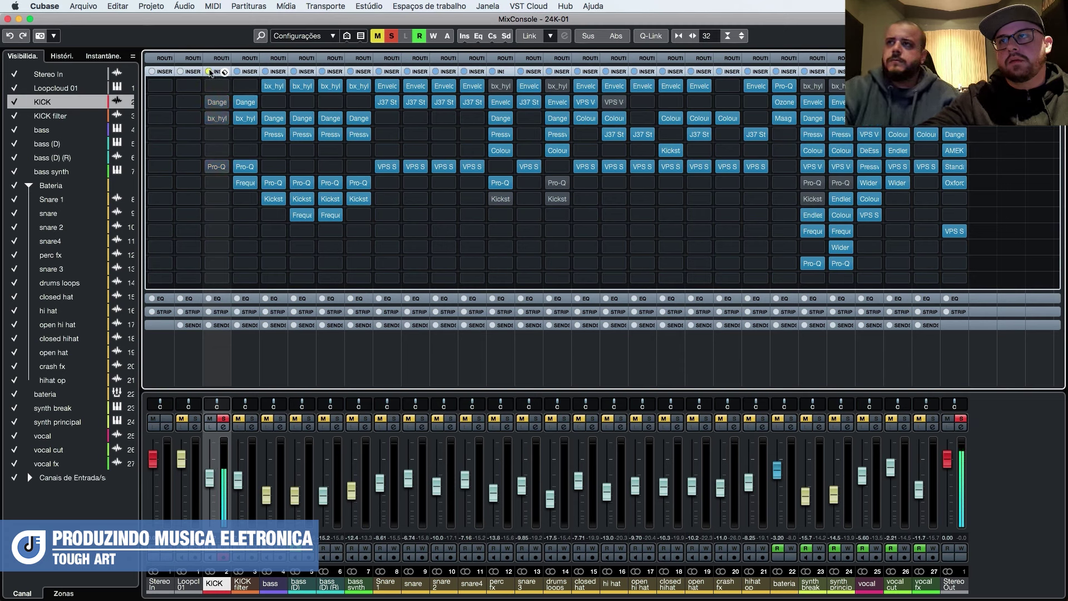
{"action": "left_click", "coordinate": [210, 72]}
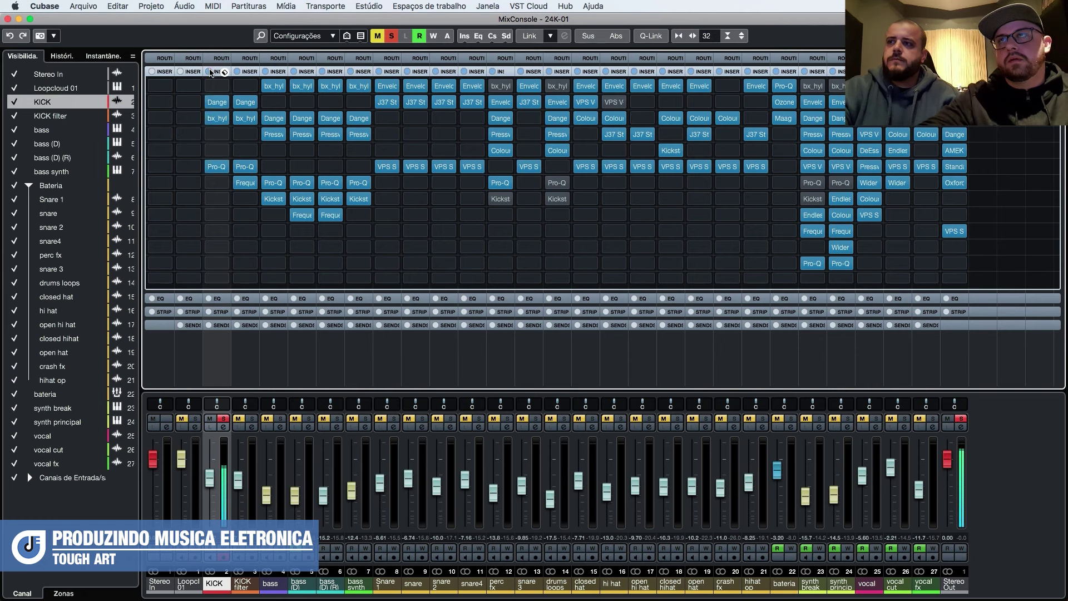
{"action": "left_click", "coordinate": [210, 72]}
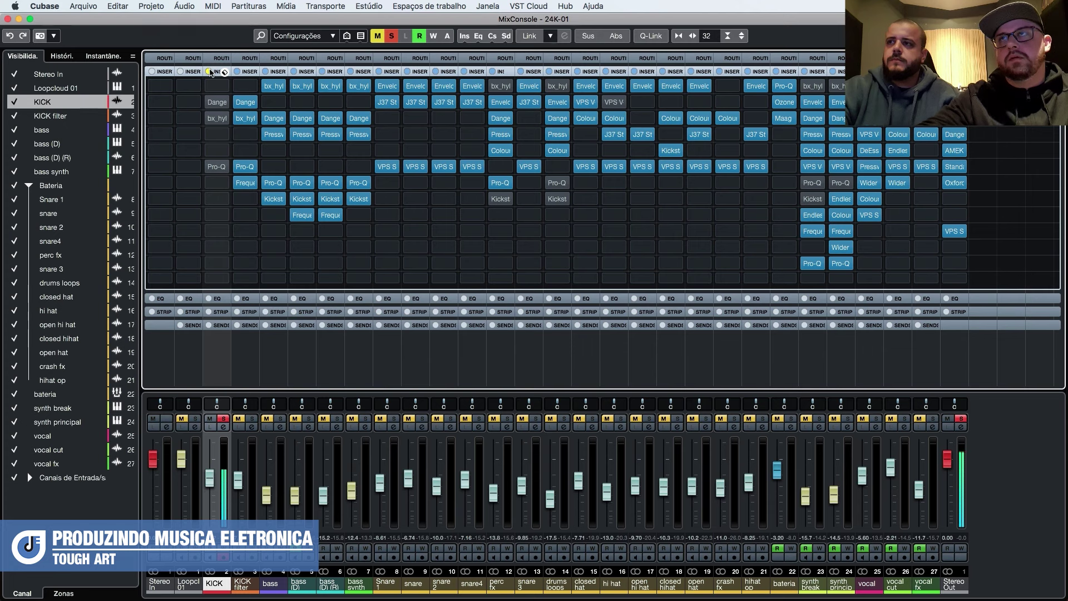
{"action": "left_click", "coordinate": [211, 72]}
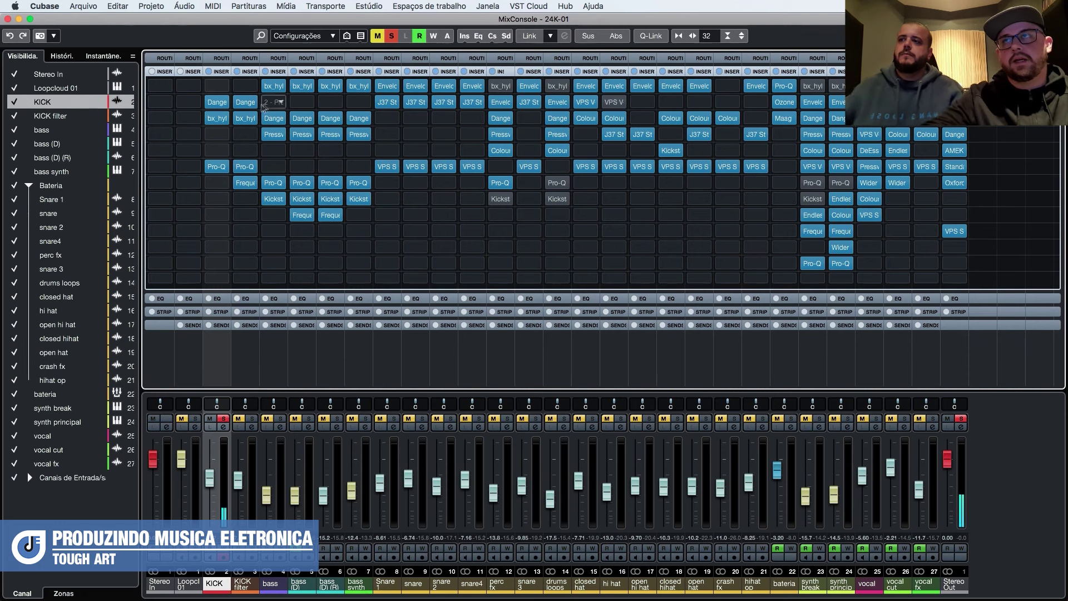
Examine the KICK channel's Dangerous BAX EQ Mix and bx_hybrid V2 inserts one after the other, closing each plug-in.
{"action": "left_click", "coordinate": [217, 103]}
{"action": "left_click_drag", "start_coordinate": [731, 68], "coordinate": [700, 126]}
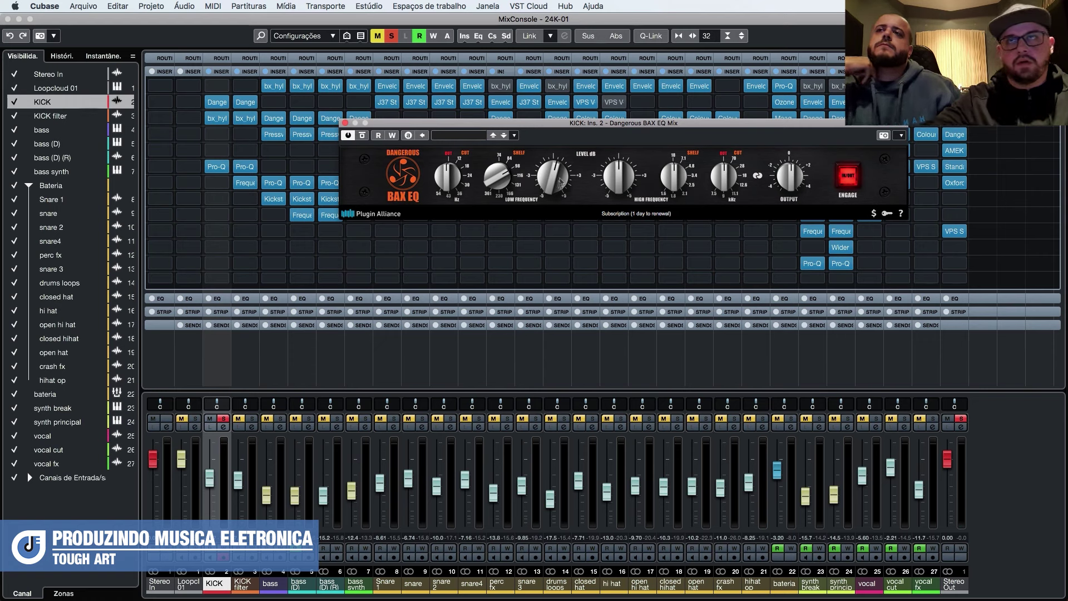
{"action": "left_click", "coordinate": [345, 122]}
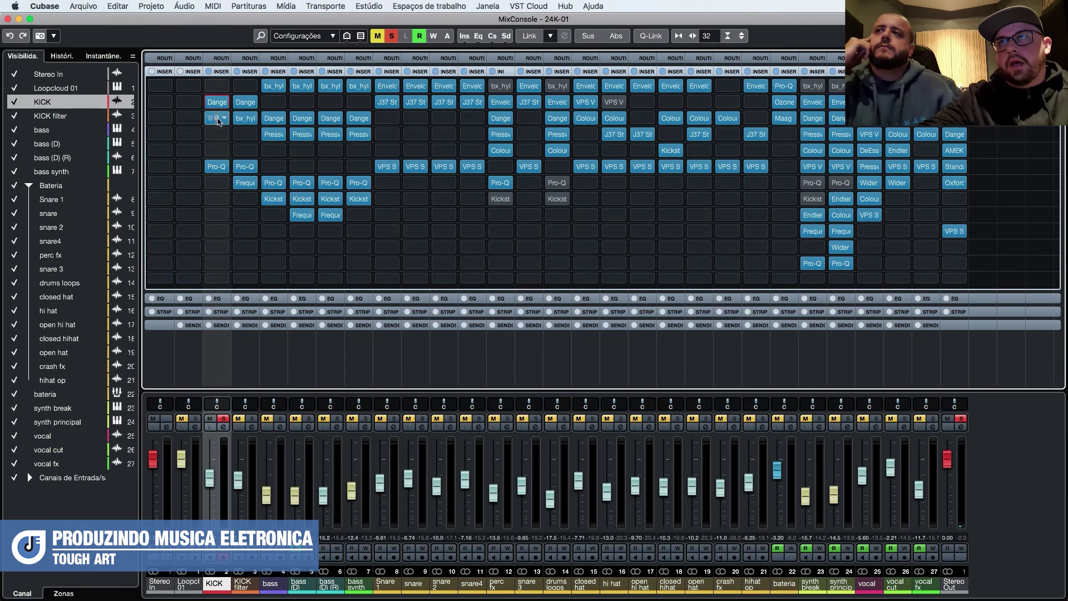
{"action": "left_click", "coordinate": [217, 118]}
{"action": "left_click_drag", "start_coordinate": [666, 96], "coordinate": [648, 77]}
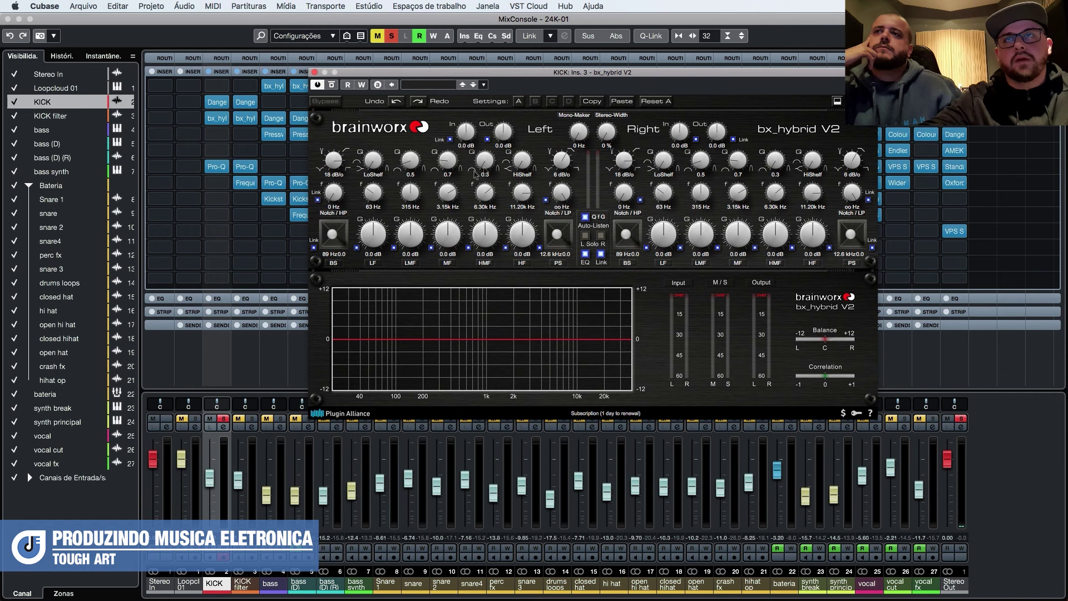
{"action": "left_click", "coordinate": [315, 73]}
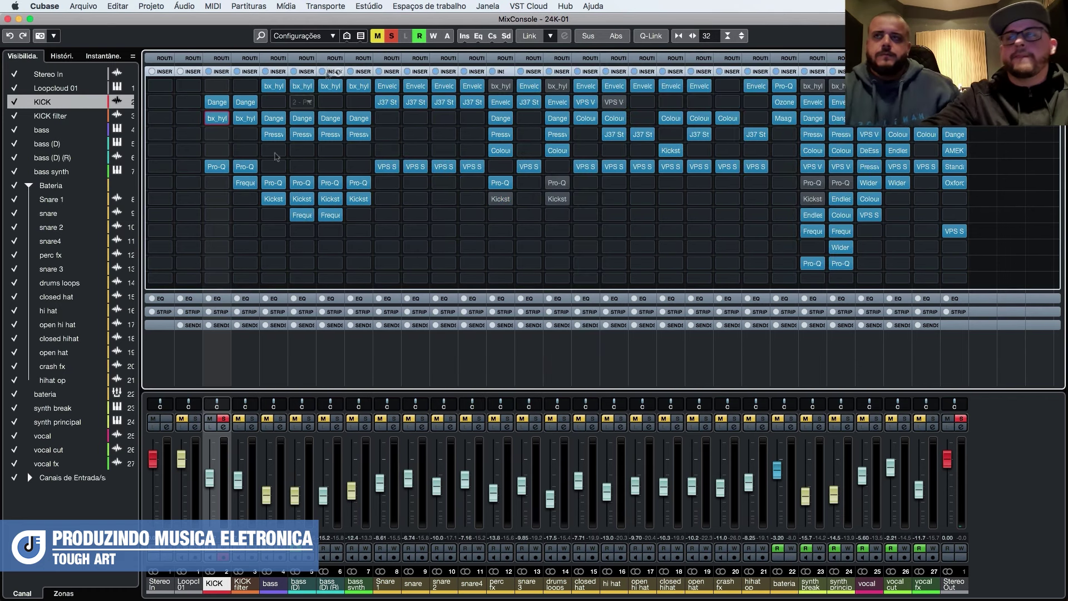
Open the KICK channel's Pro-Q 3, select its low-cut band and show the slope options, keeping Brickwall.
{"action": "left_click", "coordinate": [217, 166]}
{"action": "left_click", "coordinate": [392, 268]}
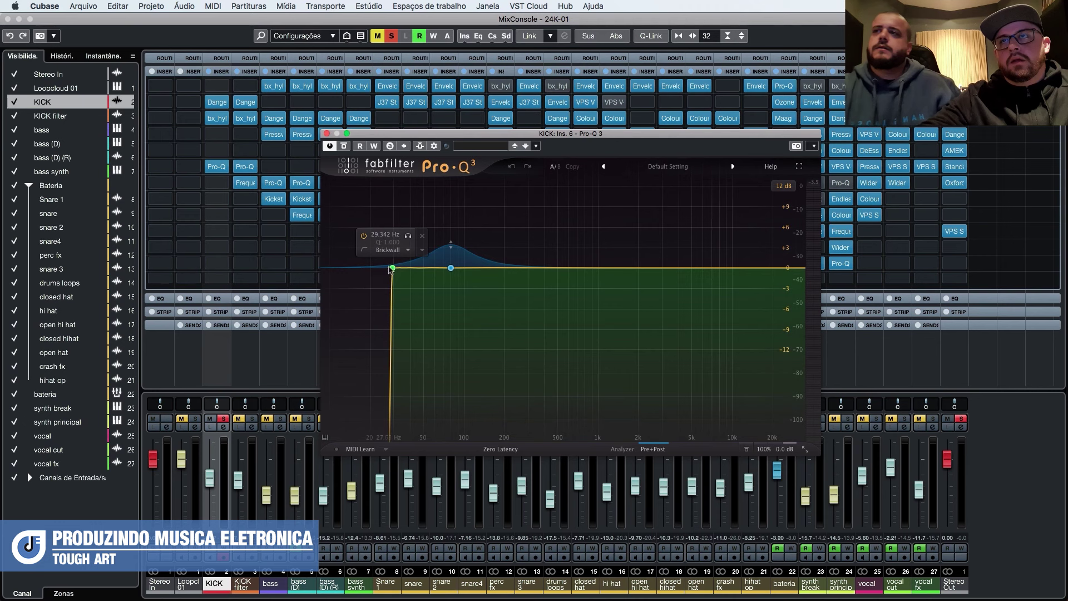
{"action": "left_click", "coordinate": [391, 269]}
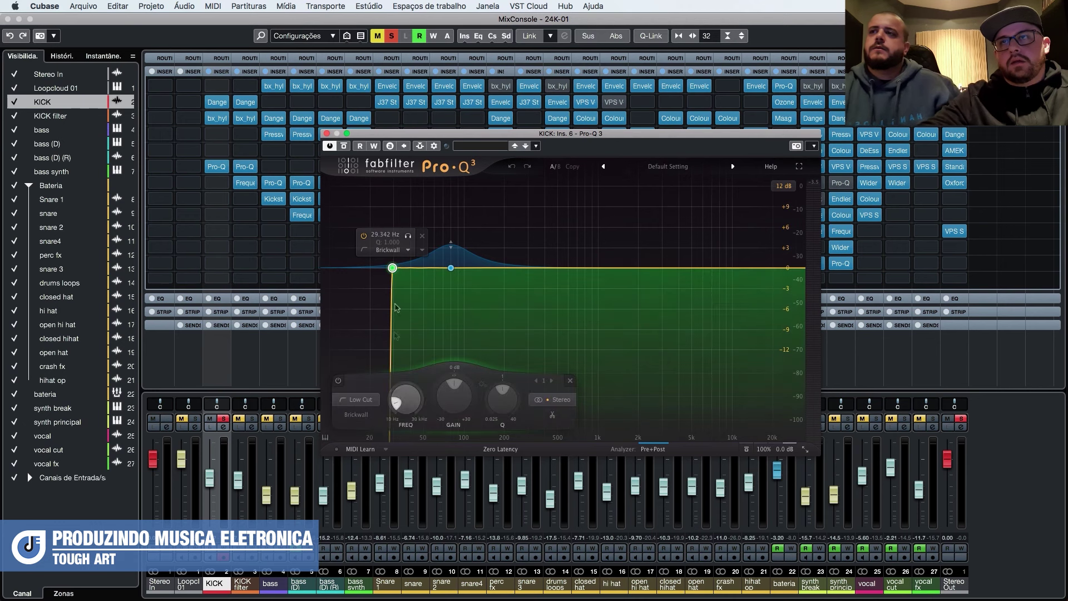
{"action": "left_click", "coordinate": [361, 414]}
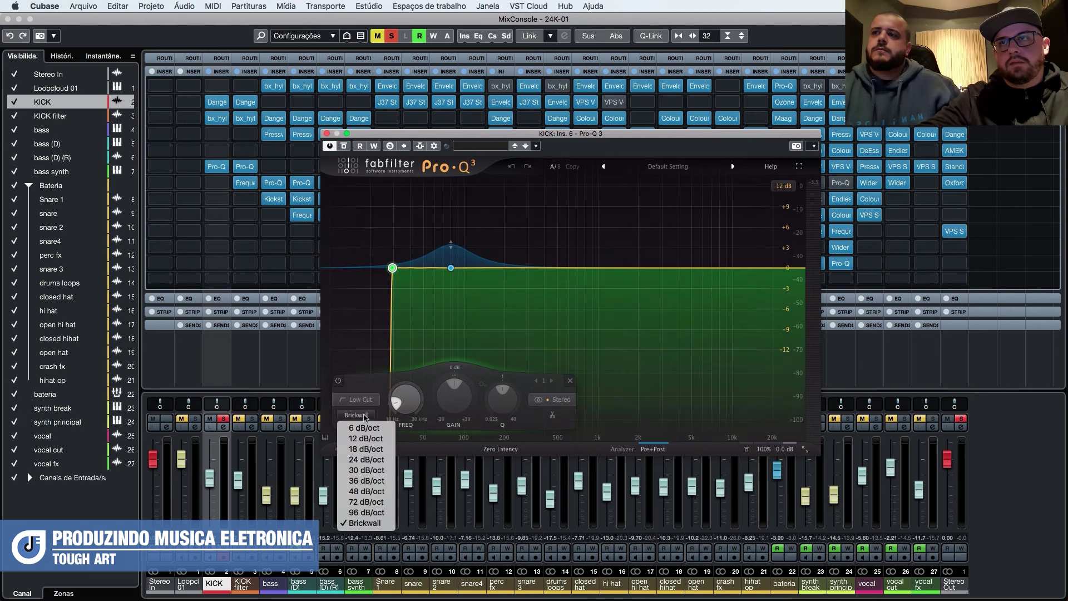
{"action": "left_click", "coordinate": [364, 525]}
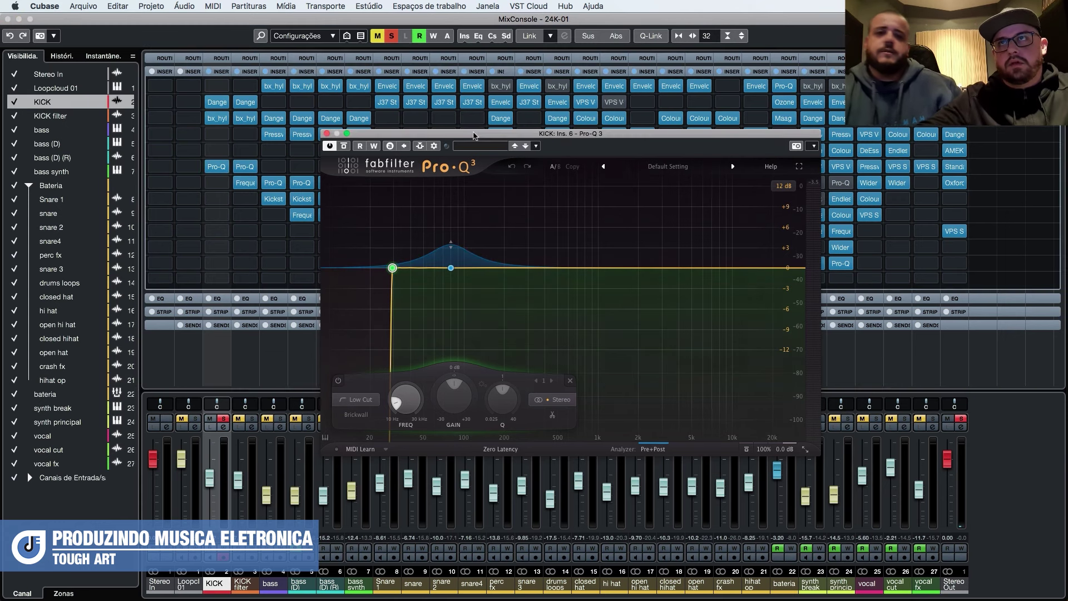
{"action": "left_click", "coordinate": [392, 268]}
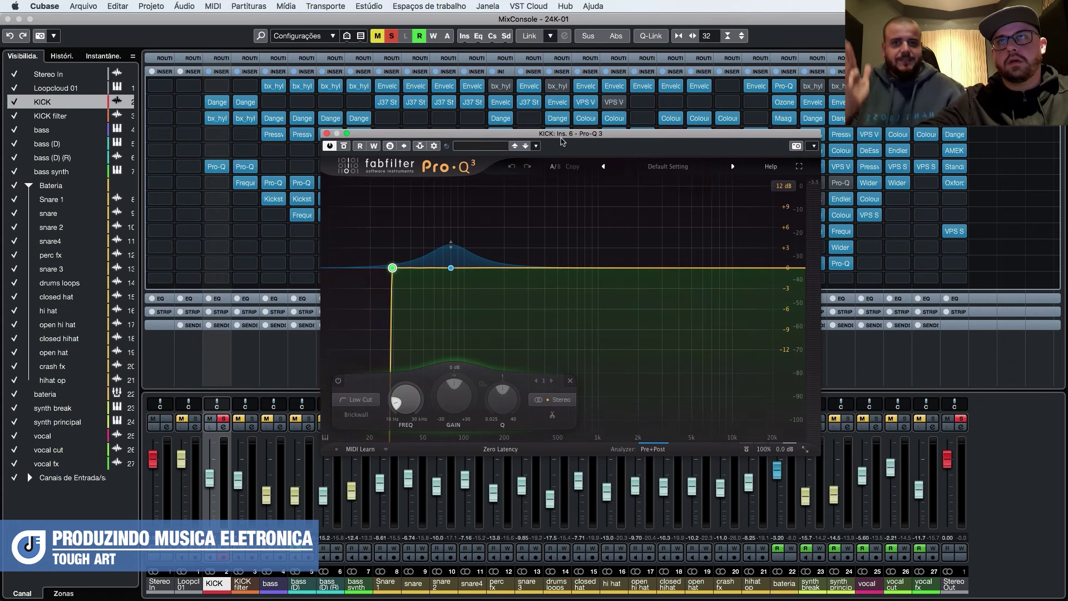
Play the kick through Pro-Q 3, select the bell band to watch its dynamic gain, and close the plug-in.
{"action": "key", "text": "space"}
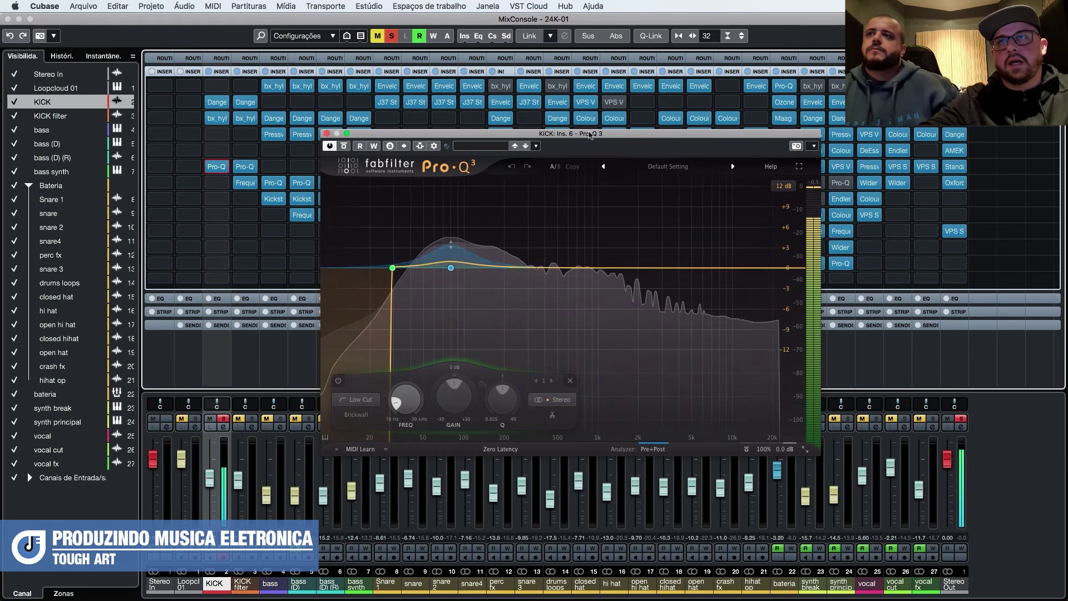
{"action": "mouse_move", "coordinate": [452, 260]}
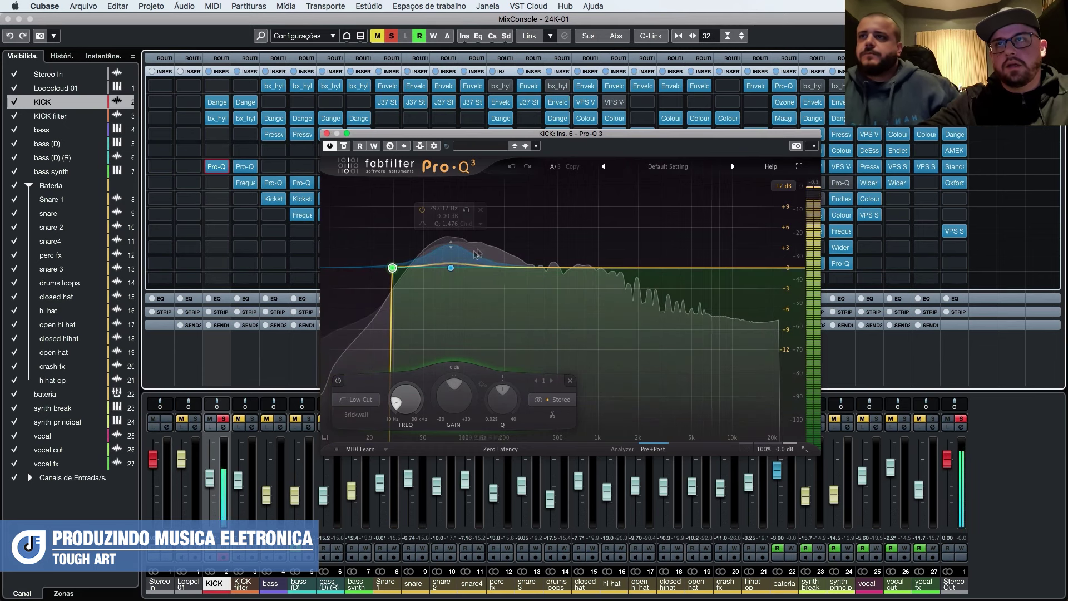
{"action": "right_click", "coordinate": [451, 268]}
{"action": "left_click", "coordinate": [563, 141]}
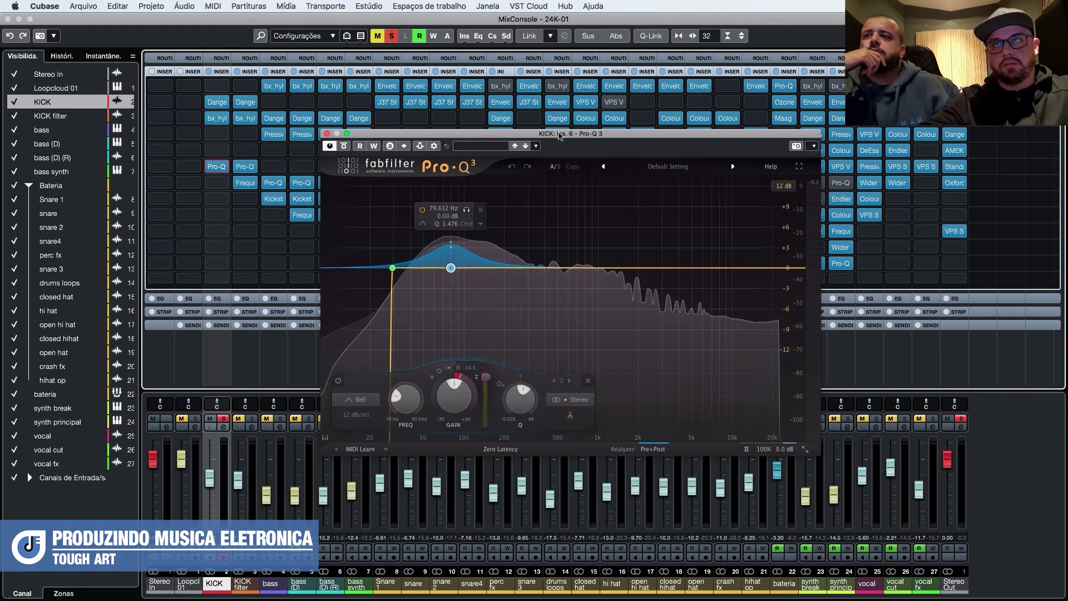
{"action": "key", "text": "space"}
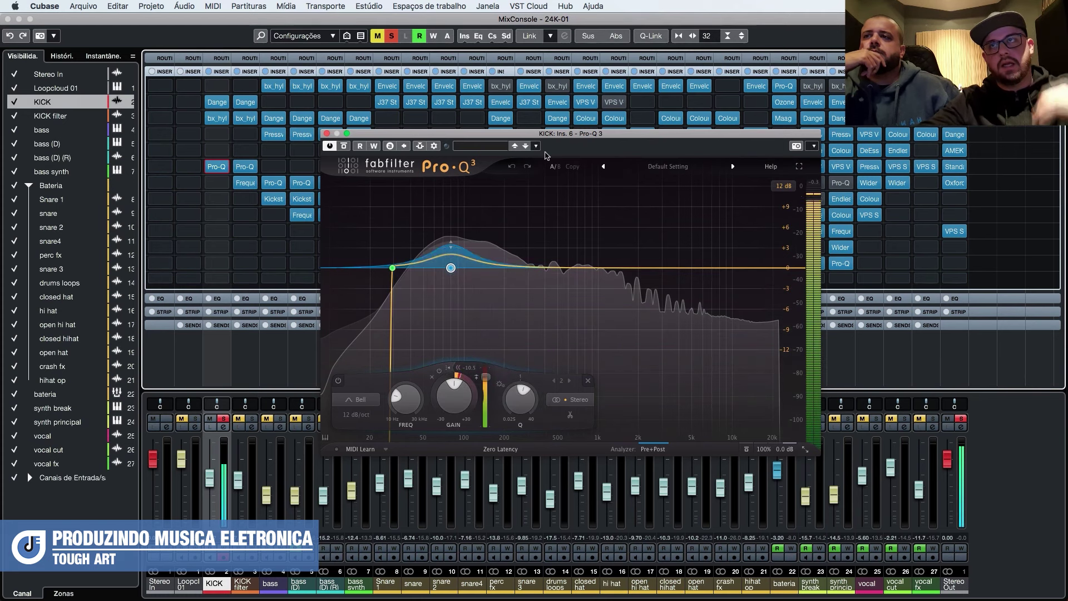
{"action": "mouse_move", "coordinate": [449, 274]}
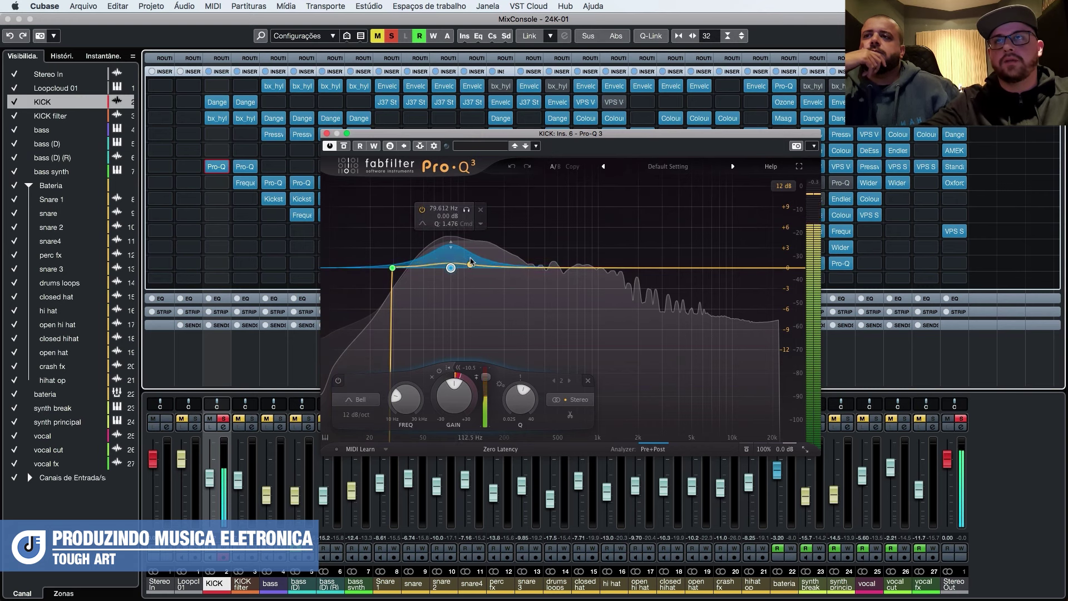
{"action": "left_click_drag", "start_coordinate": [513, 133], "coordinate": [483, 102]}
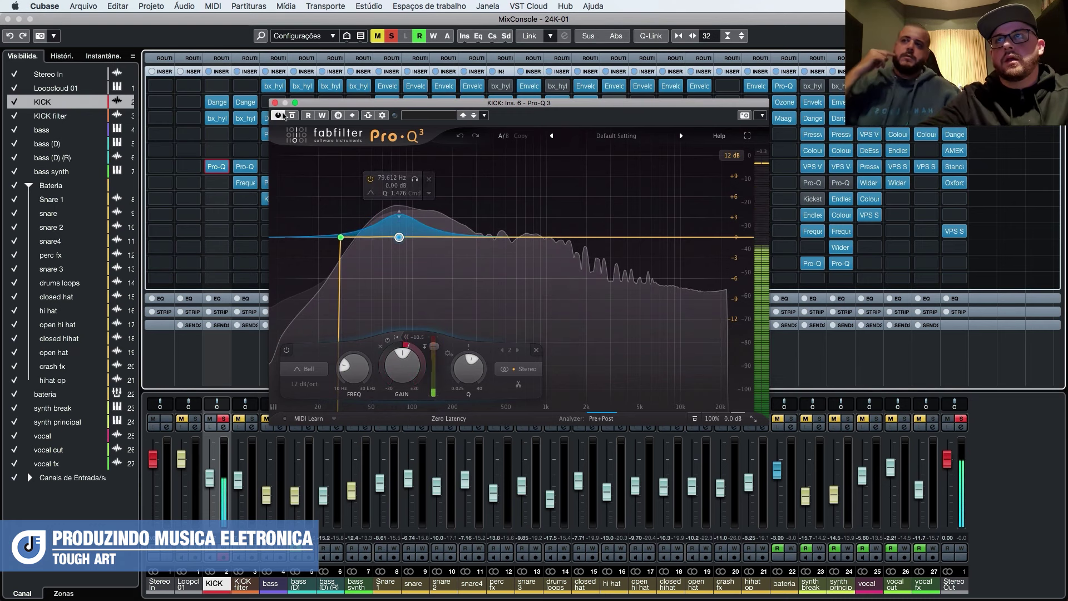
{"action": "left_click_drag", "start_coordinate": [411, 102], "coordinate": [376, 102]}
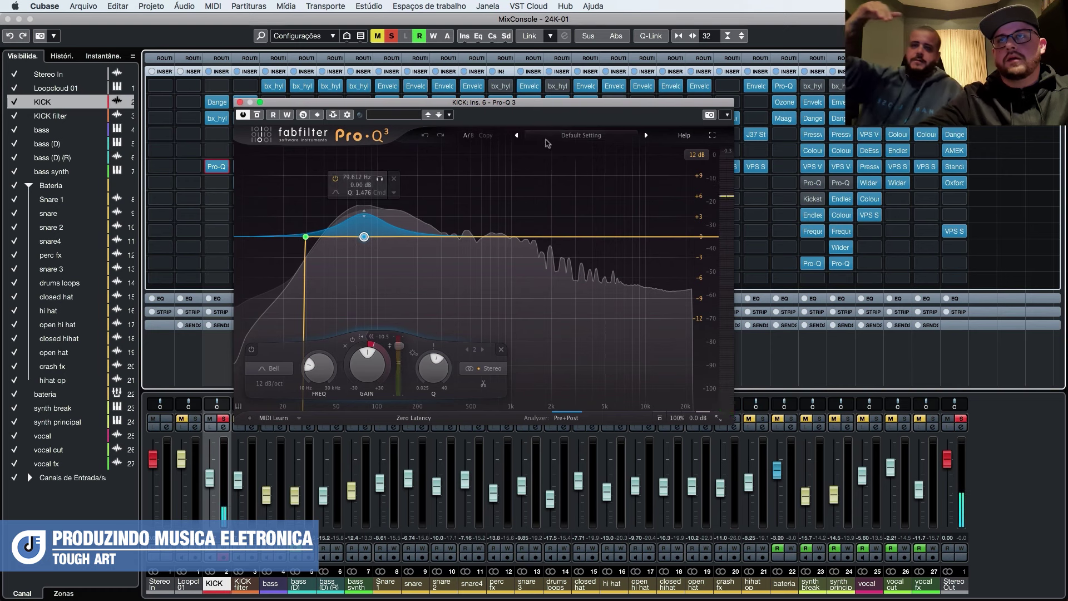
{"action": "left_click_drag", "start_coordinate": [291, 105], "coordinate": [270, 84]}
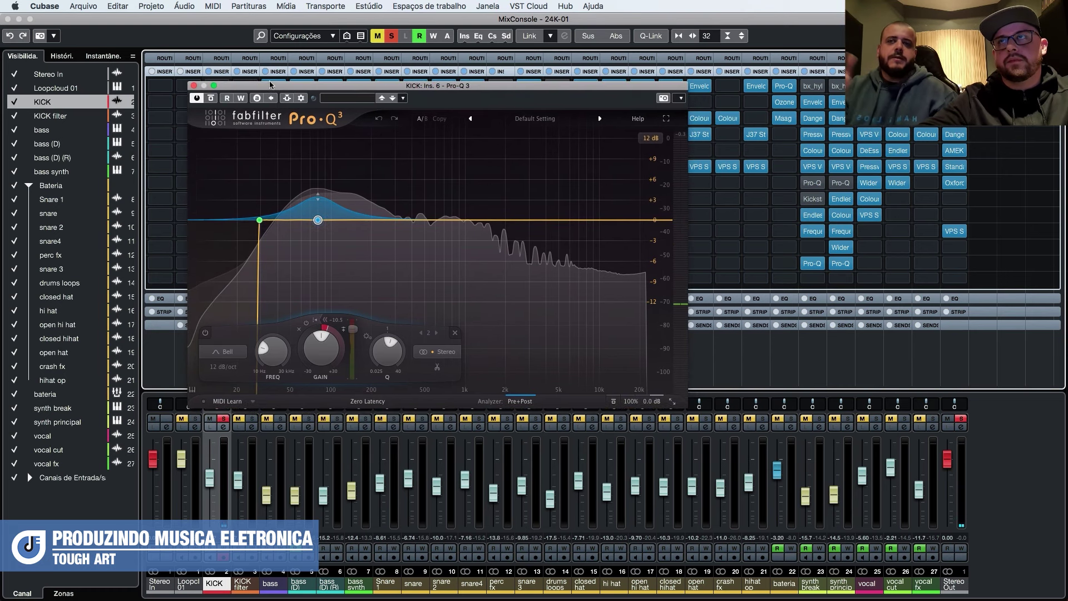
{"action": "left_click", "coordinate": [193, 86]}
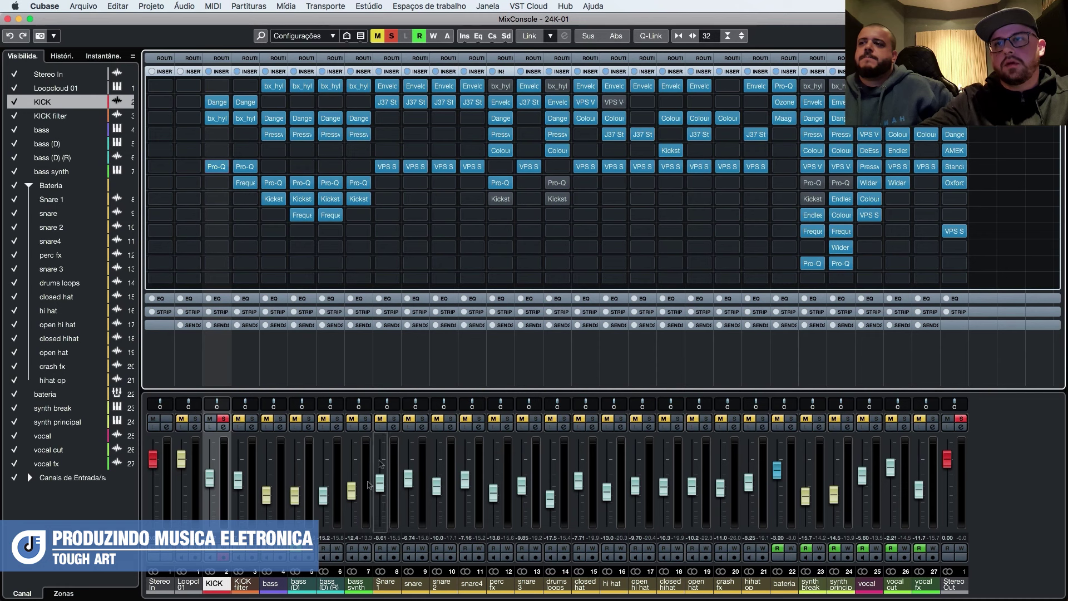
Solo the bass along with the kick and compare playback with the bass channel's inserts bypassed and active.
{"action": "left_click", "coordinate": [280, 420]}
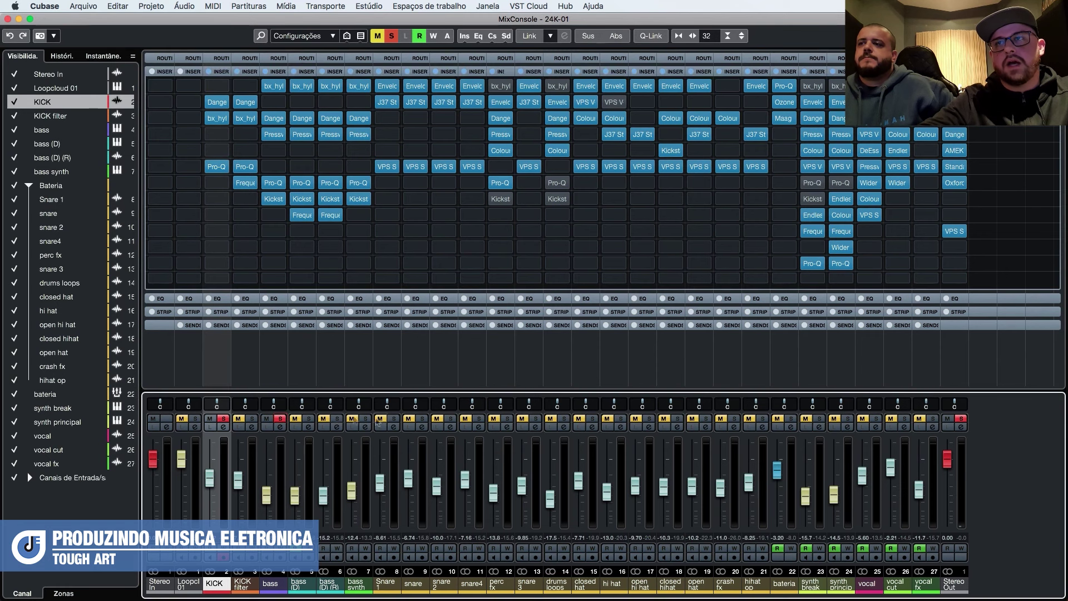
{"action": "left_click", "coordinate": [276, 584]}
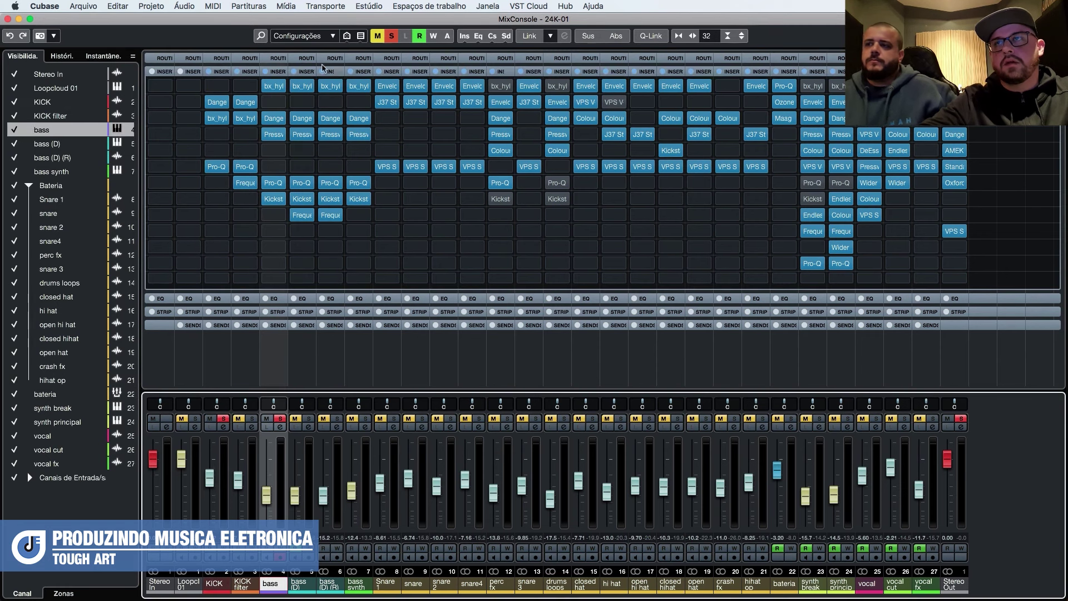
{"action": "key", "text": "space"}
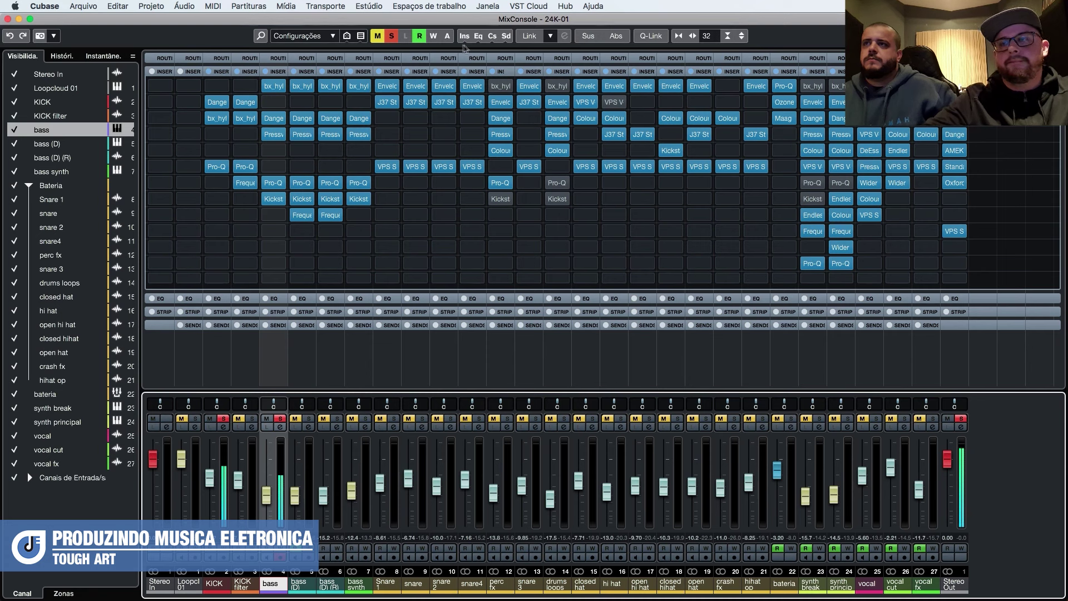
{"action": "left_click", "coordinate": [266, 71]}
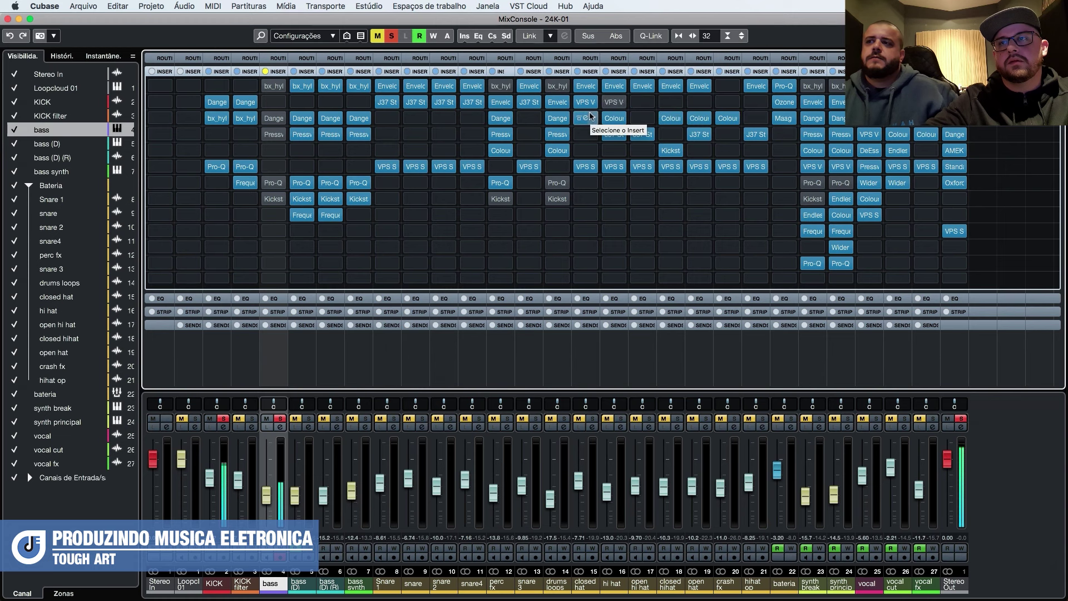
{"action": "left_click", "coordinate": [266, 71]}
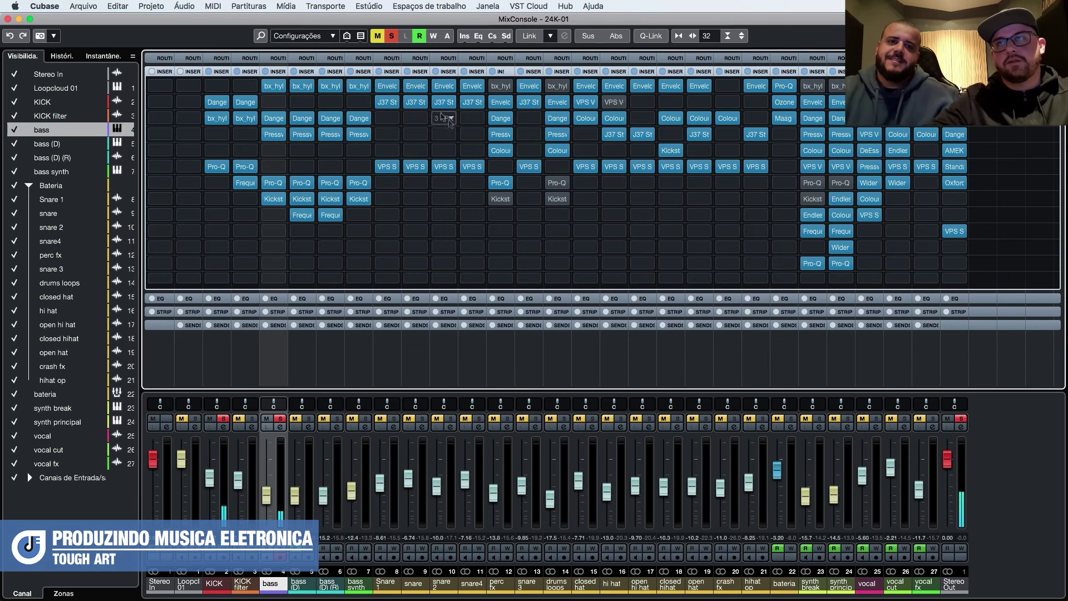
View the bx_hybrid V2 equalizer in the bass channel's first insert slot, then close it.
{"action": "left_click", "coordinate": [276, 89]}
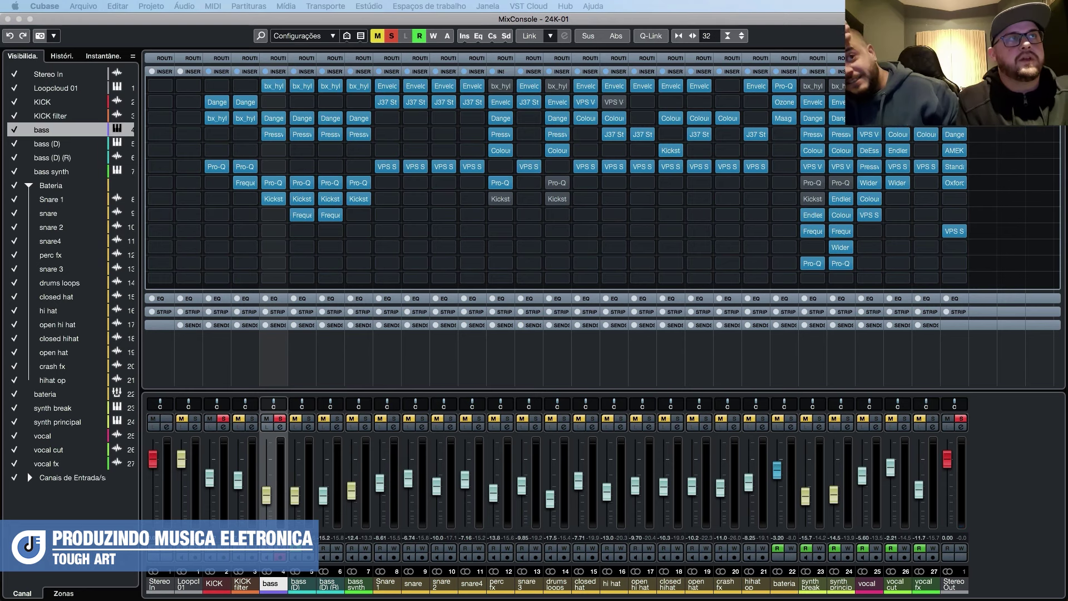
{"action": "left_click_drag", "start_coordinate": [840, 115], "coordinate": [708, 80]}
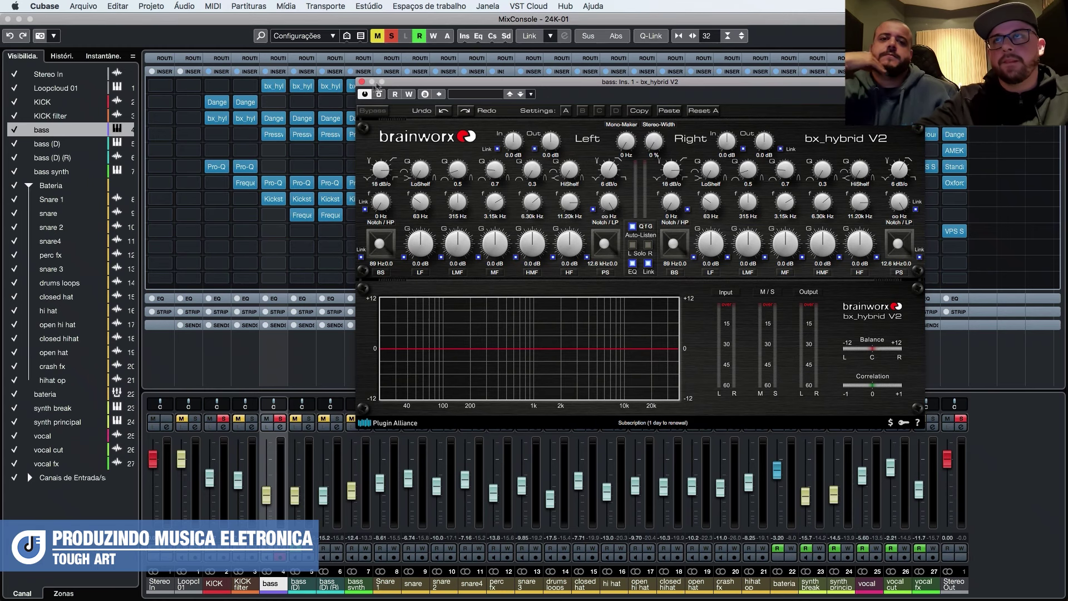
{"action": "left_click", "coordinate": [362, 82]}
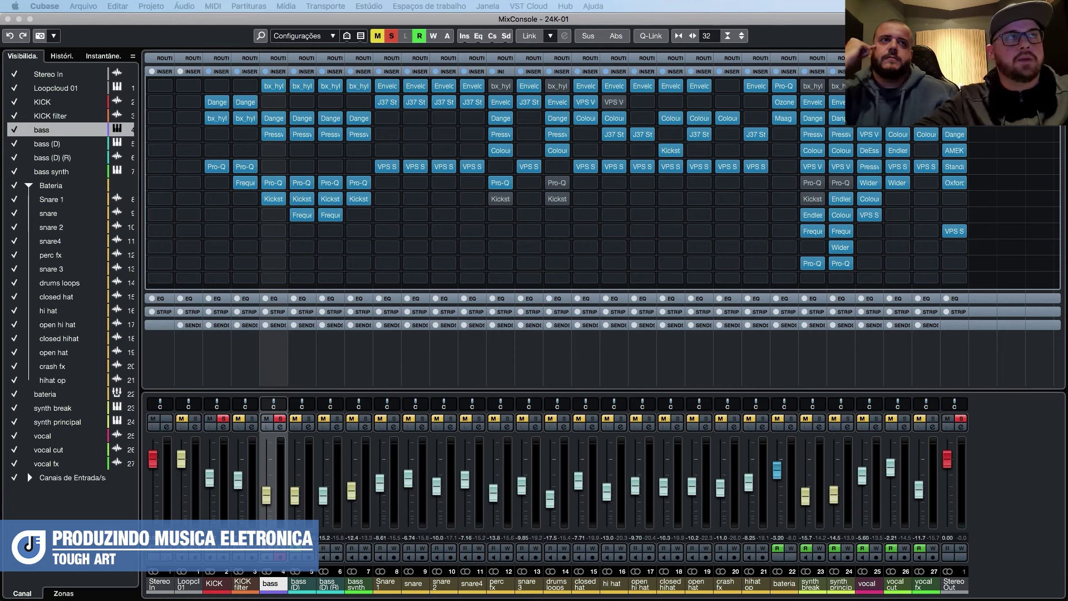
View the Dangerous BAX EQ Mix in the bass channel's third insert slot, then close it.
{"action": "left_click", "coordinate": [273, 118]}
{"action": "left_click_drag", "start_coordinate": [715, 144], "coordinate": [622, 174]}
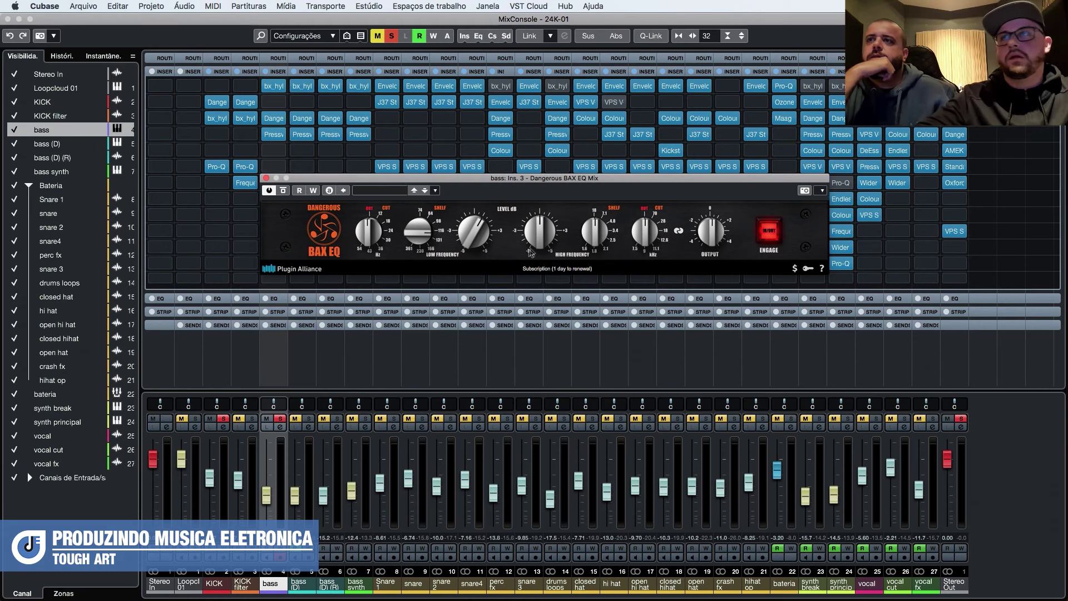
{"action": "left_click", "coordinate": [265, 178]}
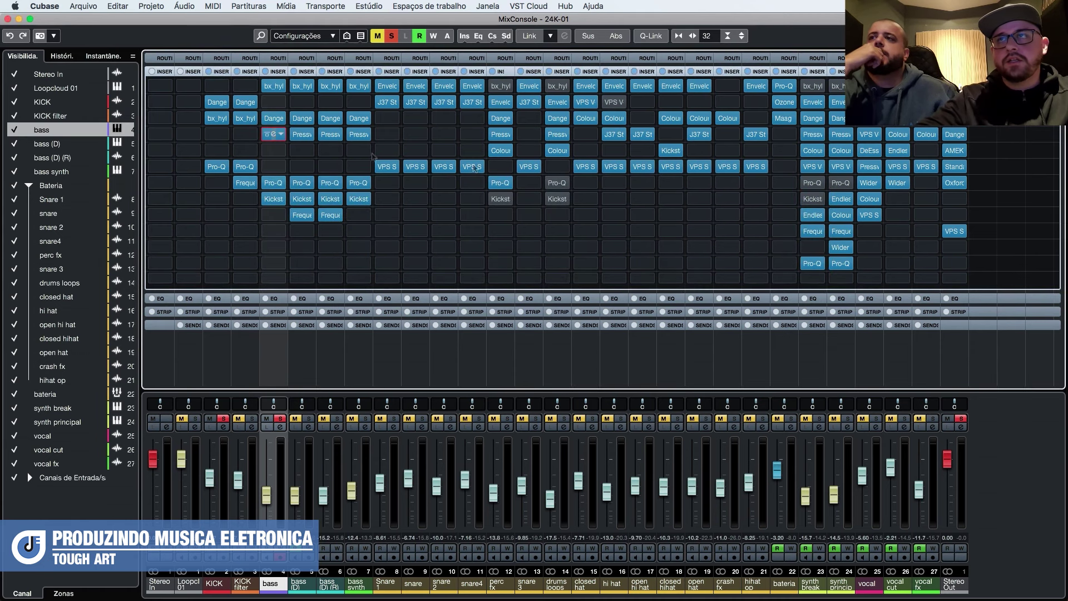
View the Presswerk compressor with its GL Tight Synth Bass preset in the bass channel's fourth insert slot, then close it.
{"action": "left_click", "coordinate": [273, 134]}
{"action": "left_click_drag", "start_coordinate": [591, 70], "coordinate": [550, 107]}
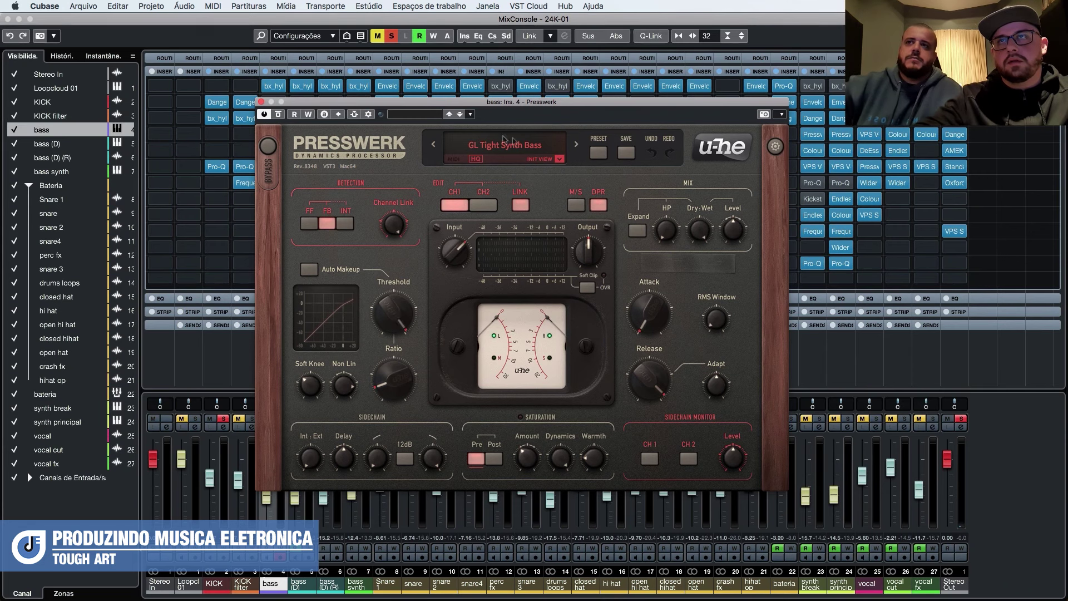
{"action": "left_click_drag", "start_coordinate": [588, 105], "coordinate": [609, 95]}
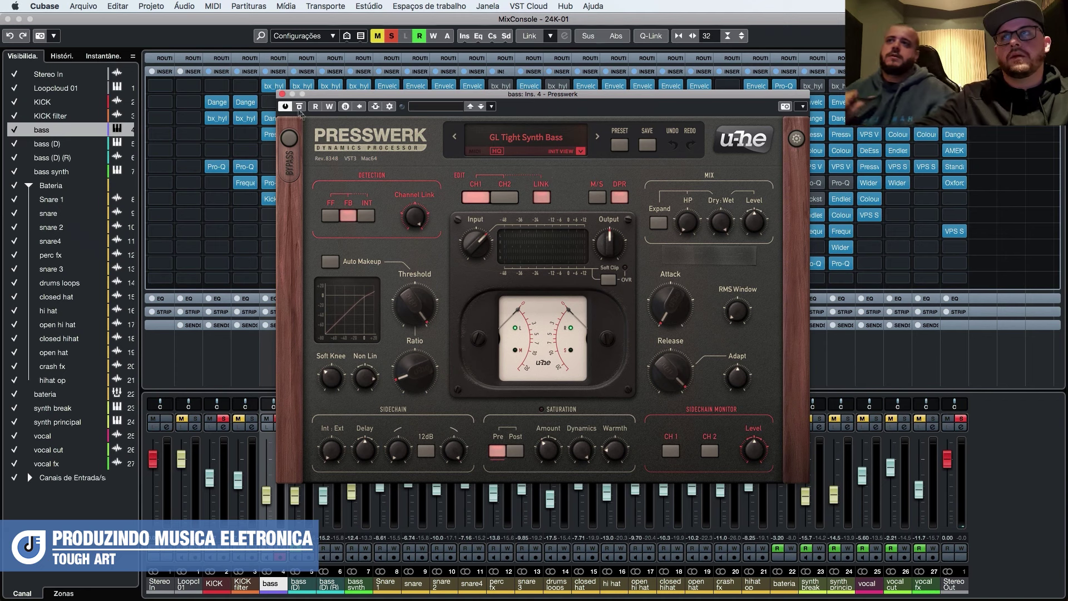
{"action": "left_click", "coordinate": [282, 94]}
Open Pro-Q 3 in the bass channel's seventh insert slot and inspect its high-cut band.
{"action": "left_click_drag", "start_coordinate": [293, 187], "coordinate": [276, 186]}
{"action": "left_click_drag", "start_coordinate": [528, 78], "coordinate": [629, 125]}
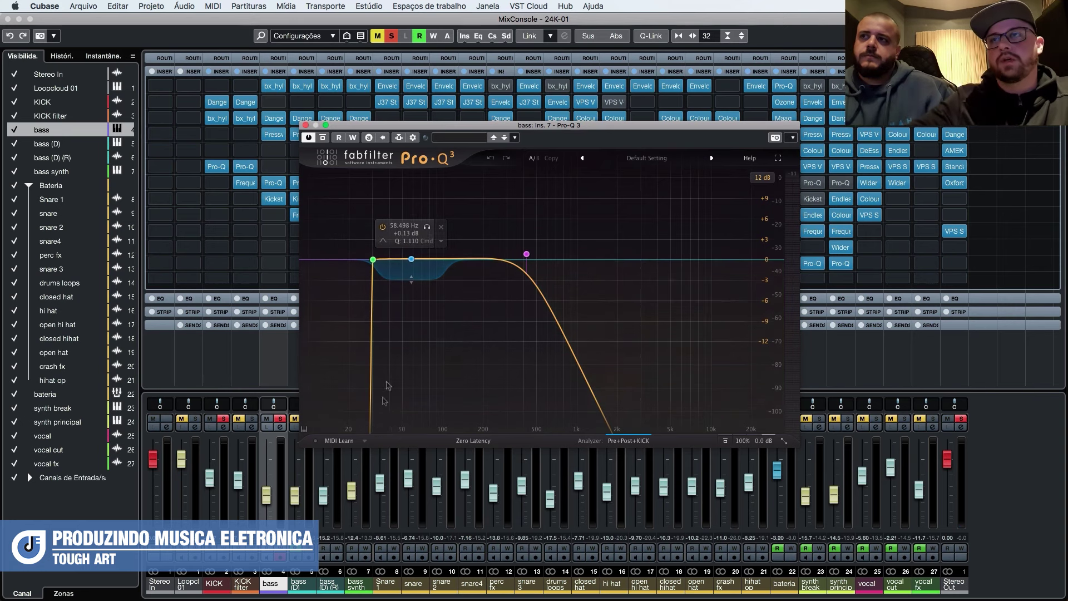
{"action": "left_click", "coordinate": [526, 254]}
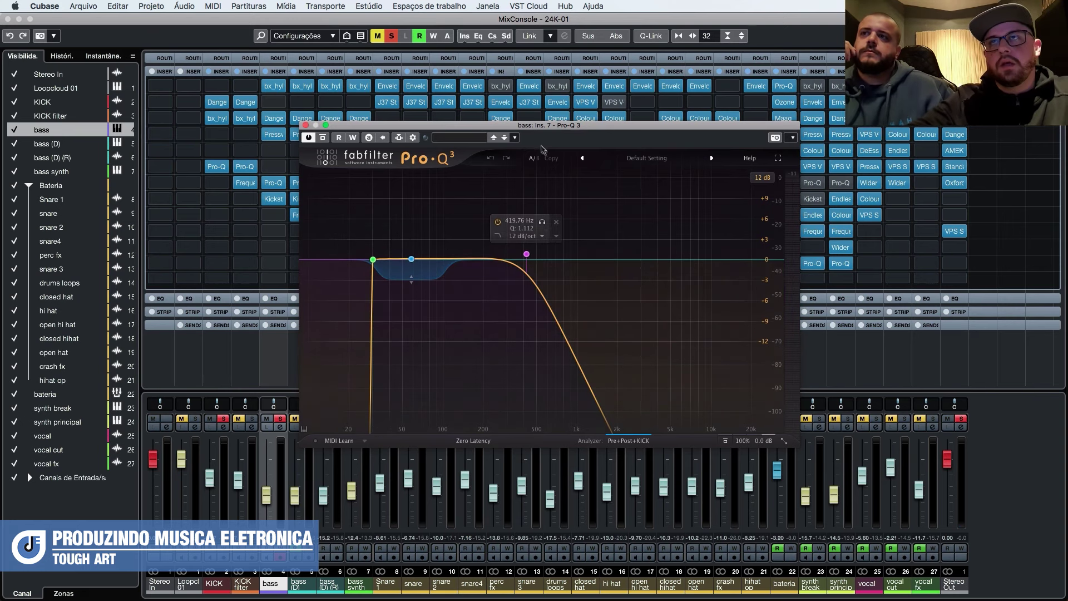
{"action": "left_click_drag", "start_coordinate": [538, 130], "coordinate": [493, 130]}
Show Pro-Q 3's analyzer source options, keeping KICK as the external spectrum, and start playback to compare the two spectra.
{"action": "left_click", "coordinate": [589, 441]}
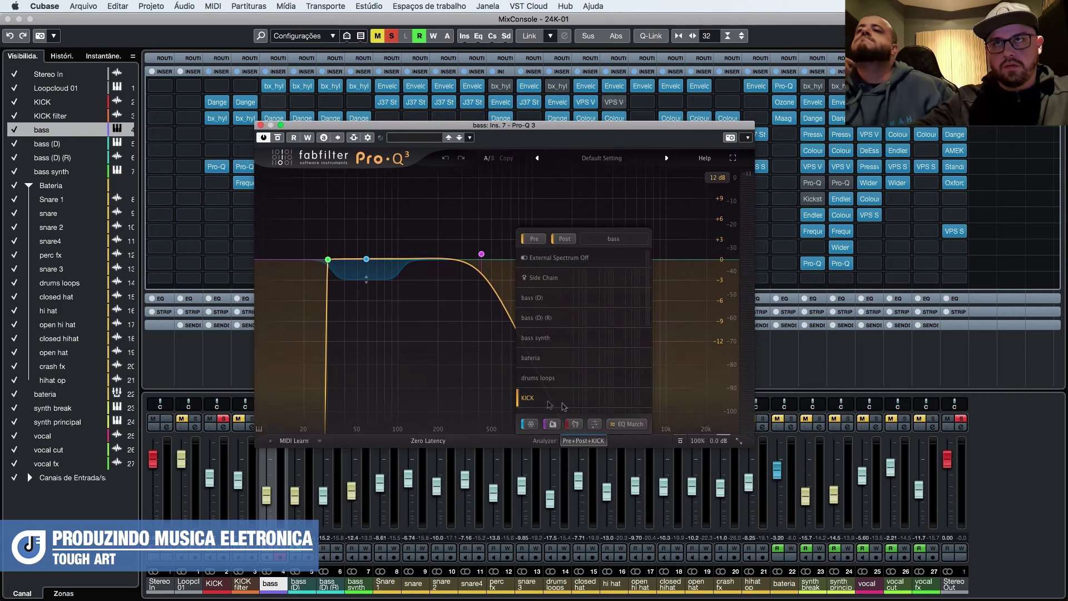
{"action": "left_click", "coordinate": [582, 447]}
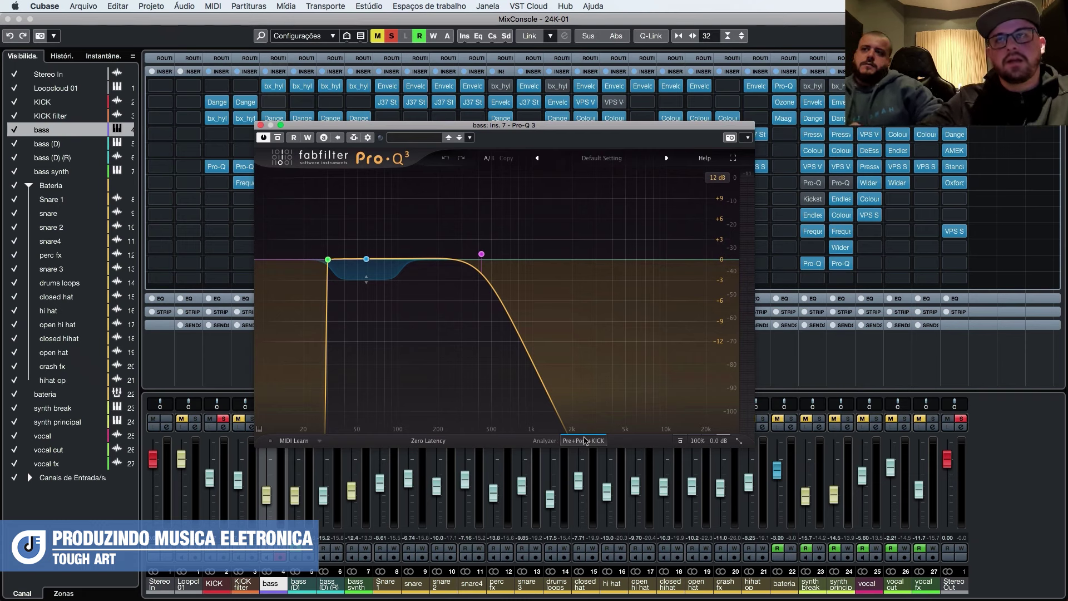
{"action": "left_click", "coordinate": [584, 441]}
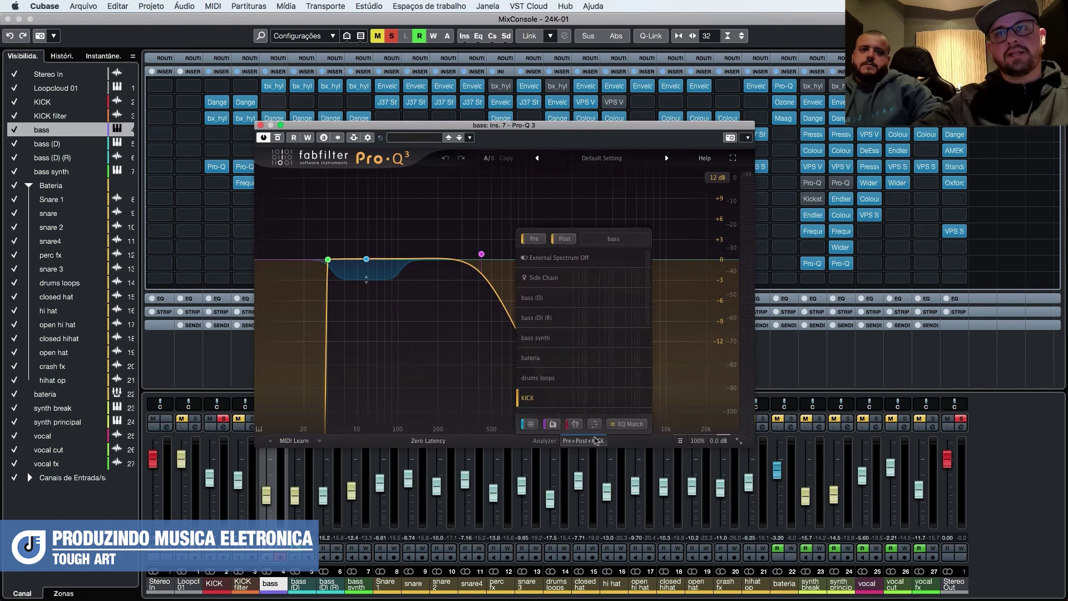
{"action": "left_click", "coordinate": [667, 443]}
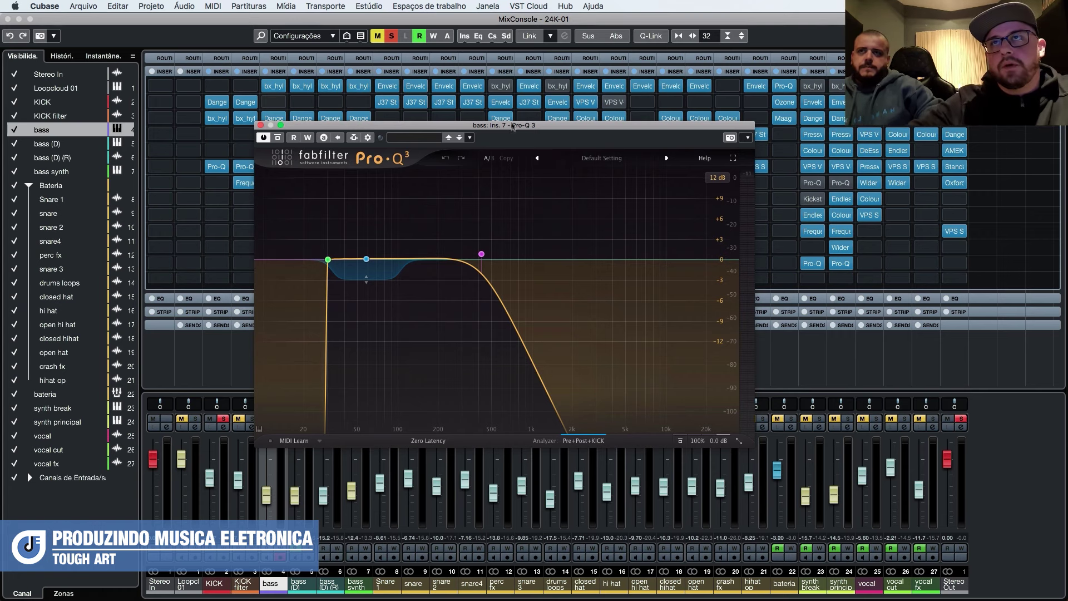
{"action": "left_click_drag", "start_coordinate": [513, 127], "coordinate": [510, 104]}
{"action": "left_click", "coordinate": [593, 418]}
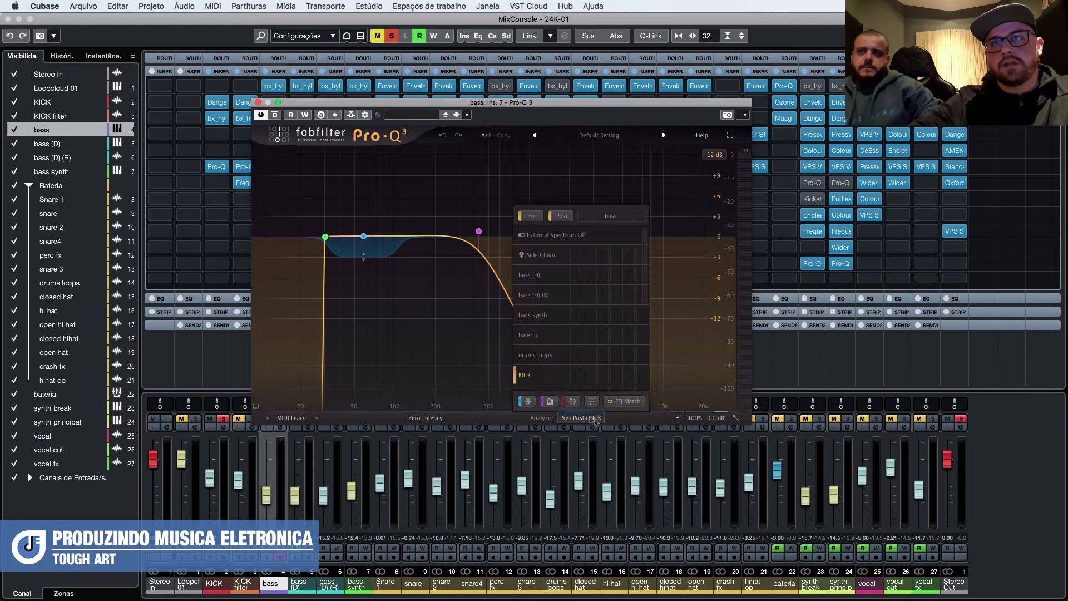
{"action": "left_click", "coordinate": [620, 423]}
{"action": "key", "text": "space"}
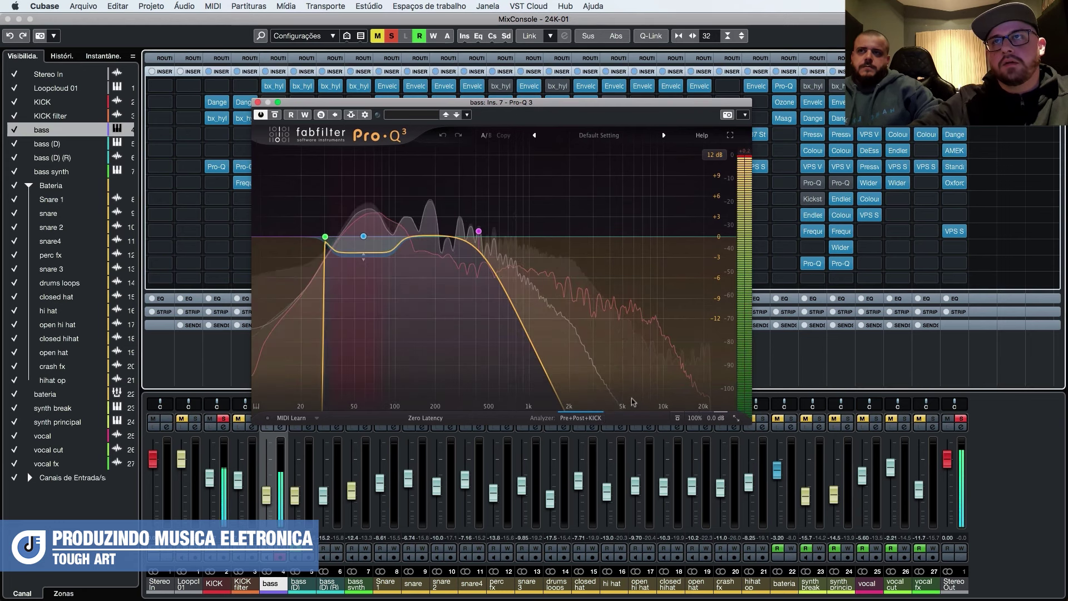
Inspect the dynamic bell band and show its band options, leaving them unchanged.
{"action": "mouse_move", "coordinate": [370, 267]}
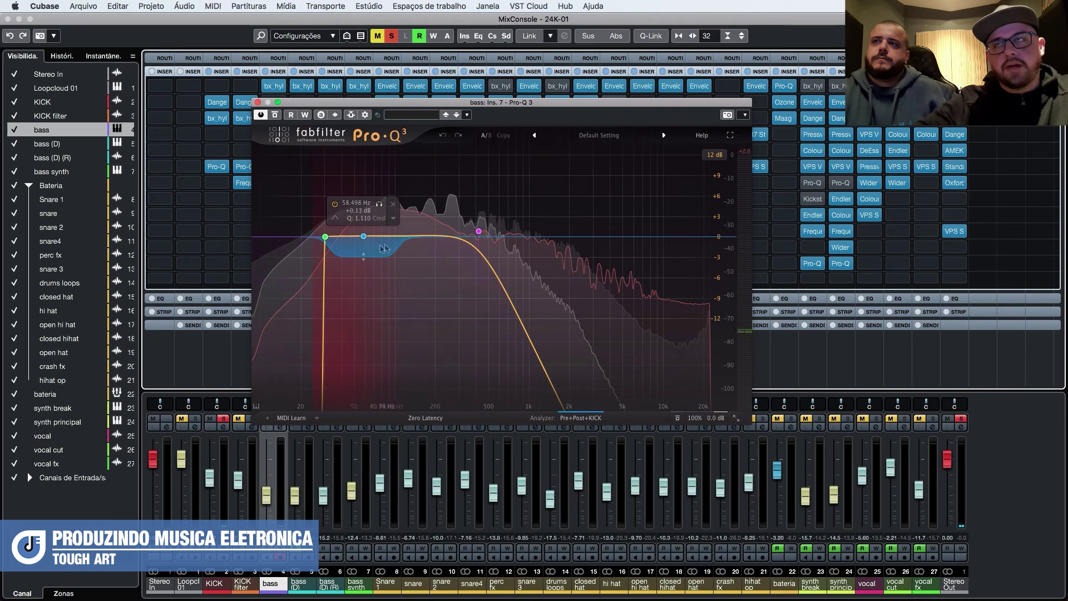
{"action": "right_click", "coordinate": [364, 237]}
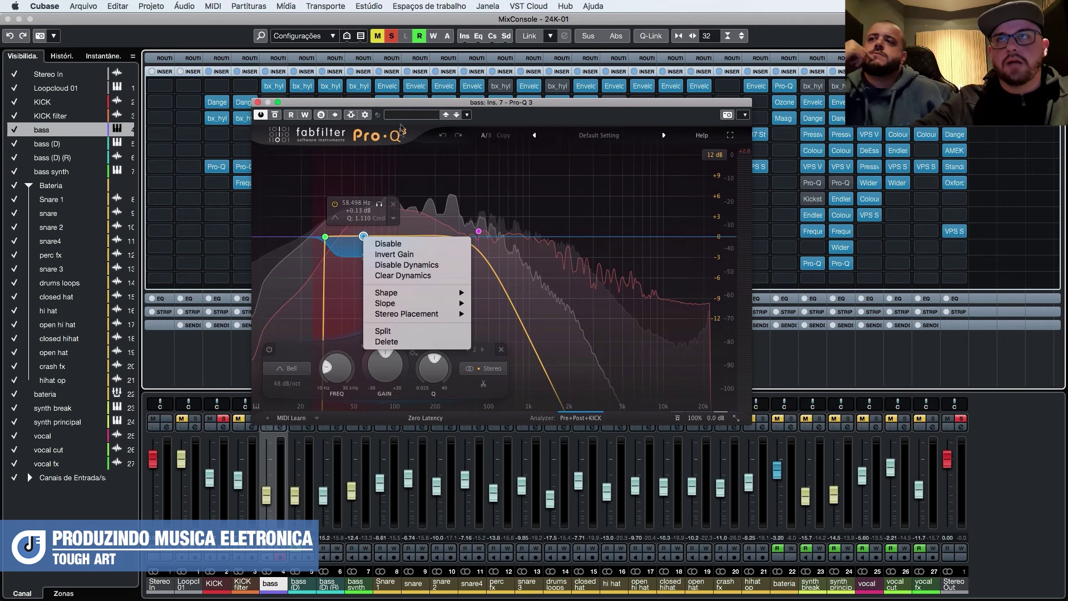
{"action": "left_click", "coordinate": [408, 106]}
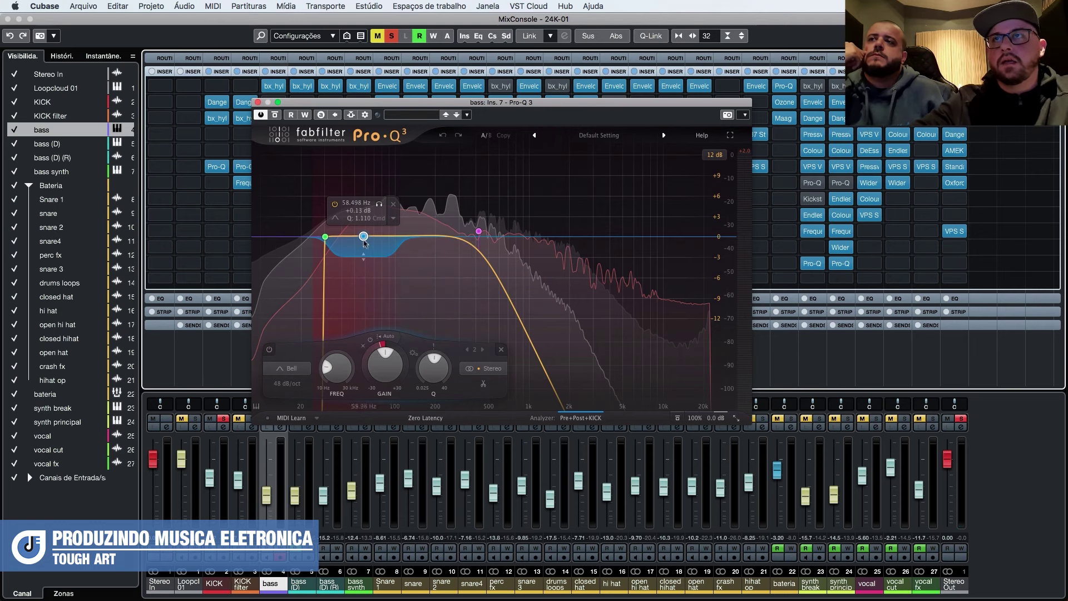
Adjust the bell band to 57.753 Hz, +0.15 dB and Q 1.221, resetting its dynamic range to about -3 dB.
{"action": "left_click_drag", "start_coordinate": [366, 259], "coordinate": [364, 237]}
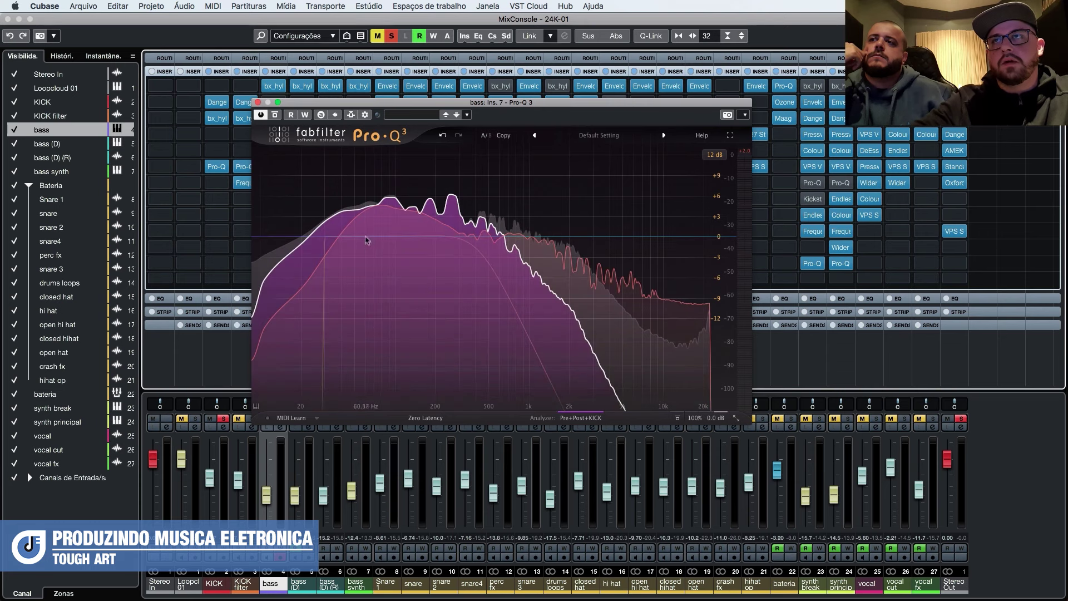
{"action": "left_click_drag", "start_coordinate": [365, 240], "coordinate": [363, 241]}
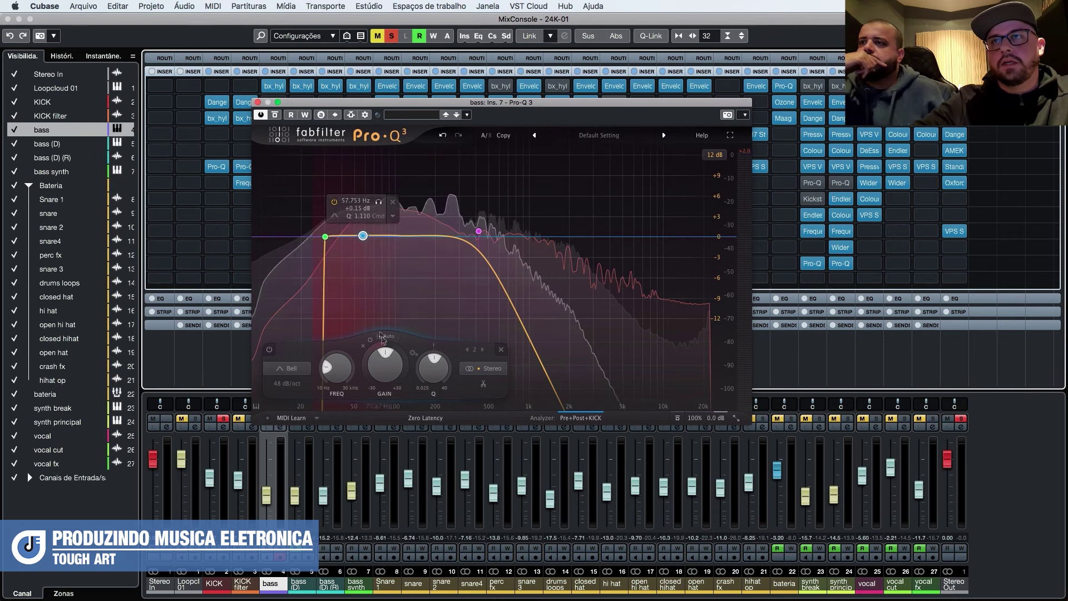
{"action": "left_click_drag", "start_coordinate": [380, 345], "coordinate": [361, 386]}
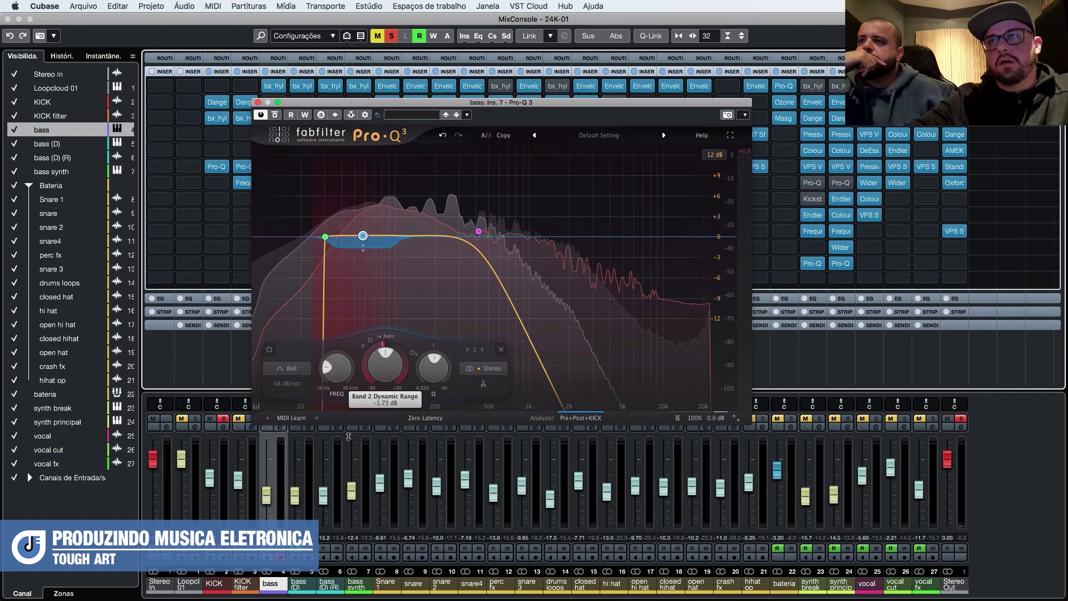
{"action": "left_click_drag", "start_coordinate": [344, 462], "coordinate": [342, 472]}
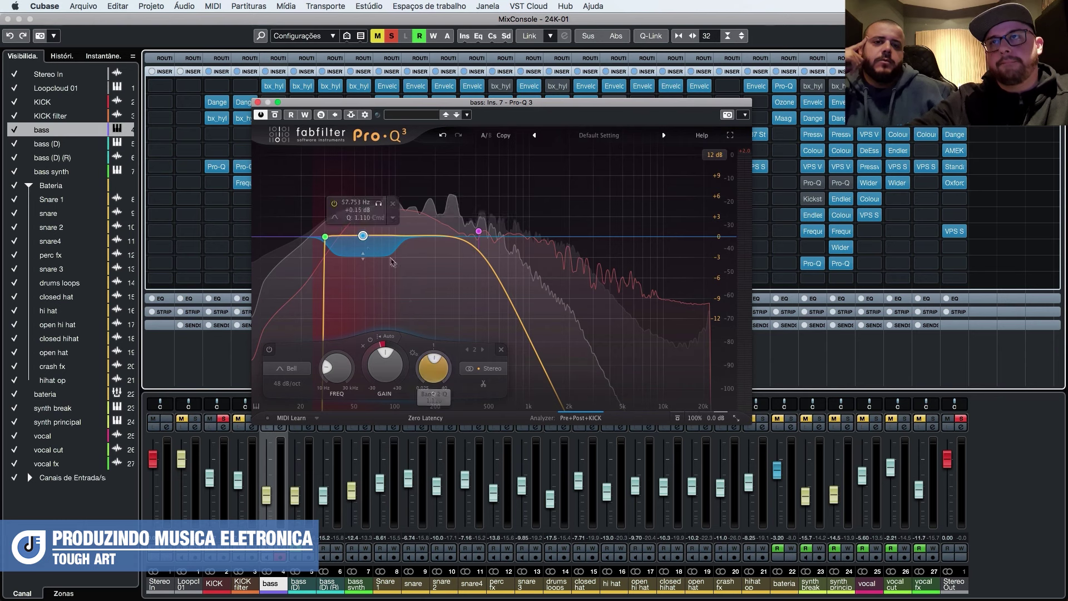
{"action": "mouse_move", "coordinate": [427, 378]}
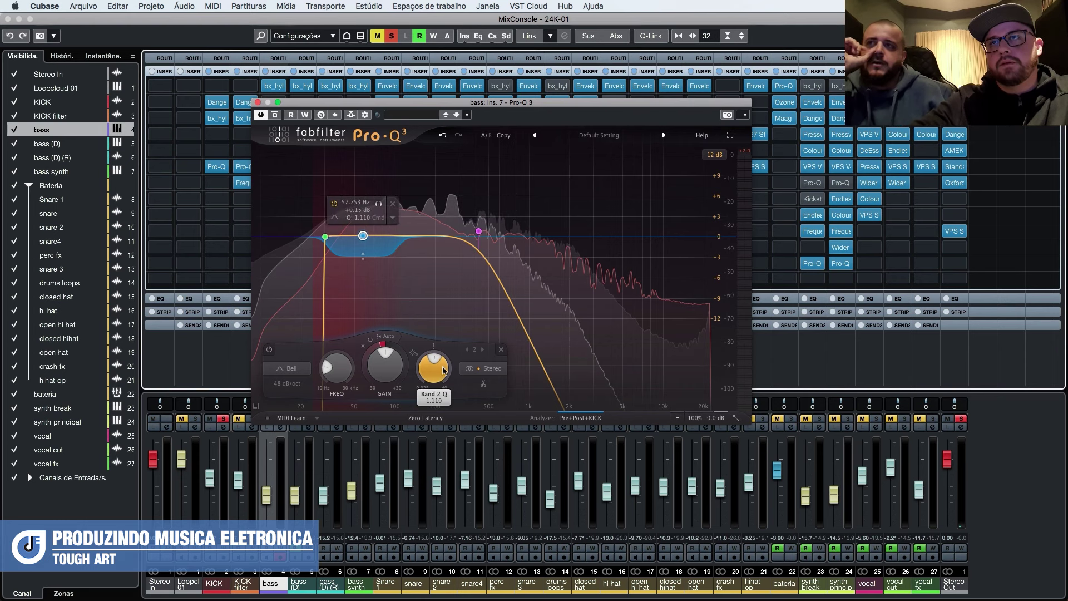
{"action": "left_click_drag", "start_coordinate": [428, 379], "coordinate": [430, 356]}
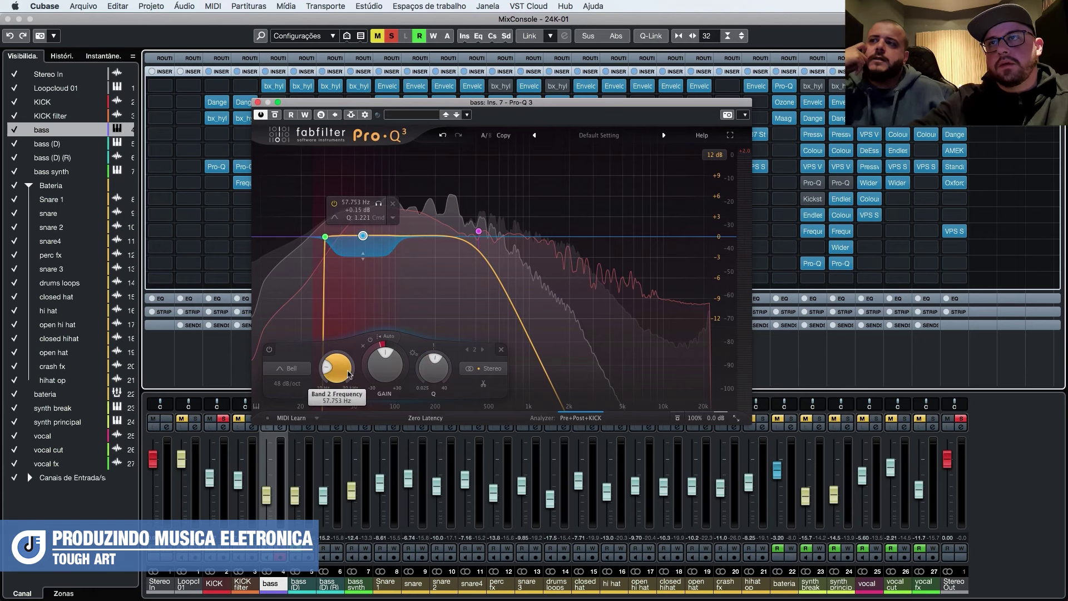
Try the 36 and 24 dB/oct slopes on the bell band, then return it to 48 dB/oct.
{"action": "left_click", "coordinate": [290, 386]}
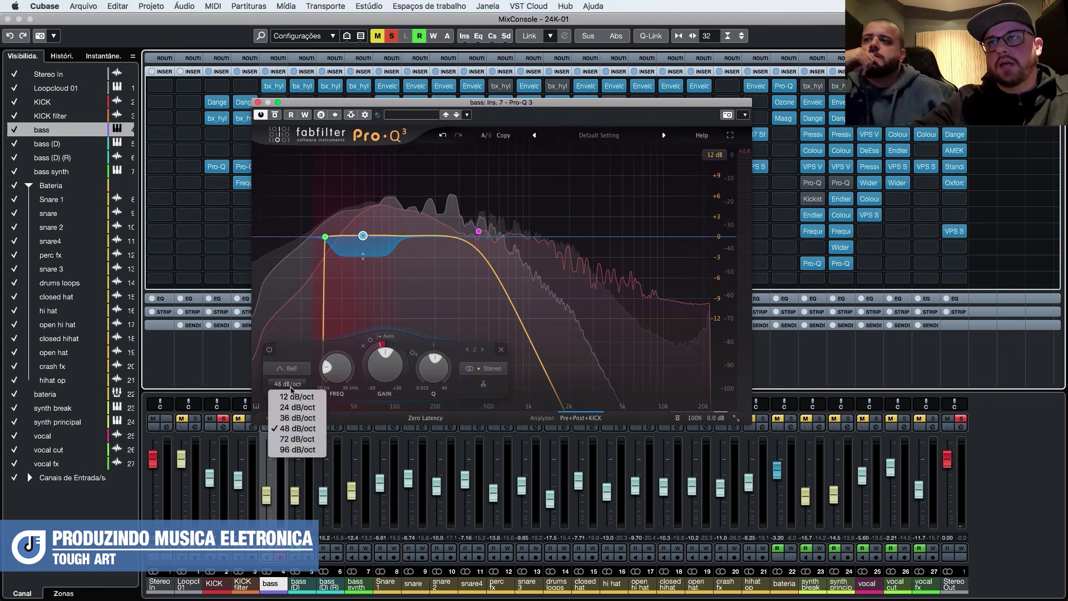
{"action": "left_click", "coordinate": [298, 418]}
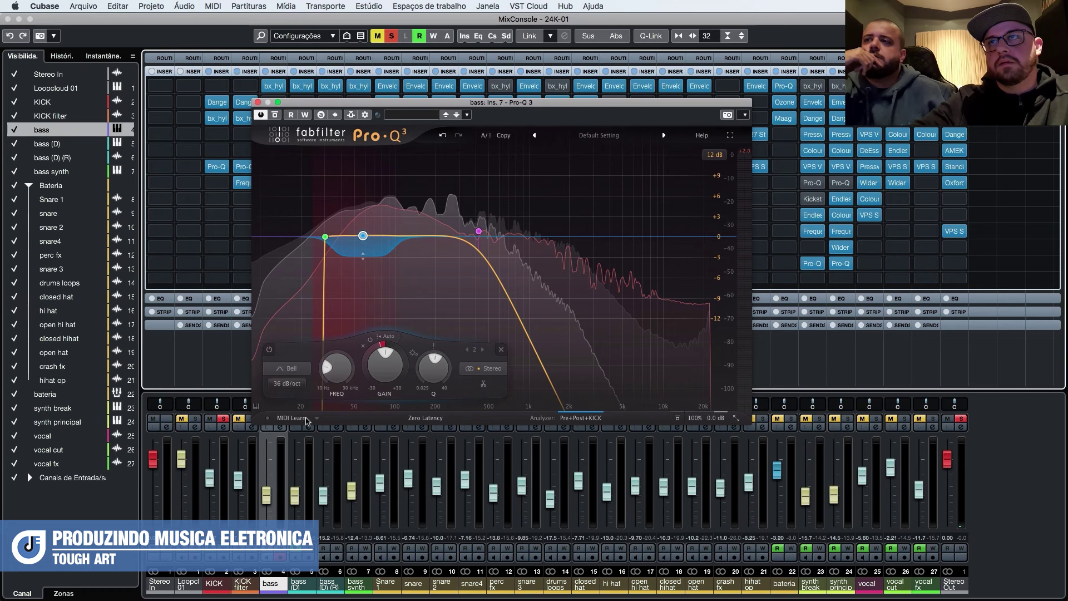
{"action": "left_click", "coordinate": [301, 385]}
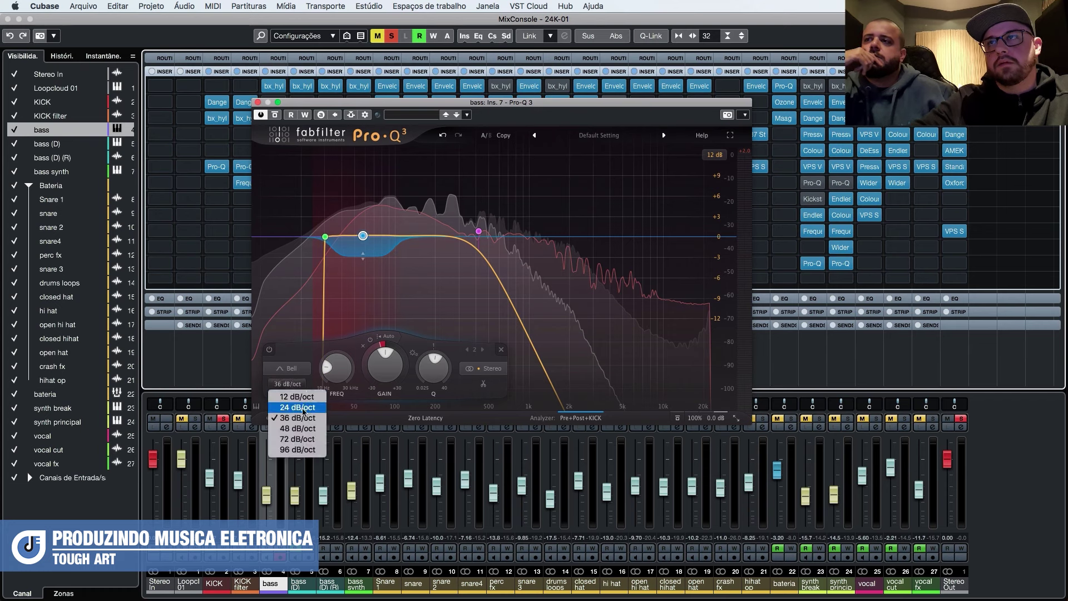
{"action": "left_click", "coordinate": [305, 408]}
{"action": "left_click", "coordinate": [301, 384]}
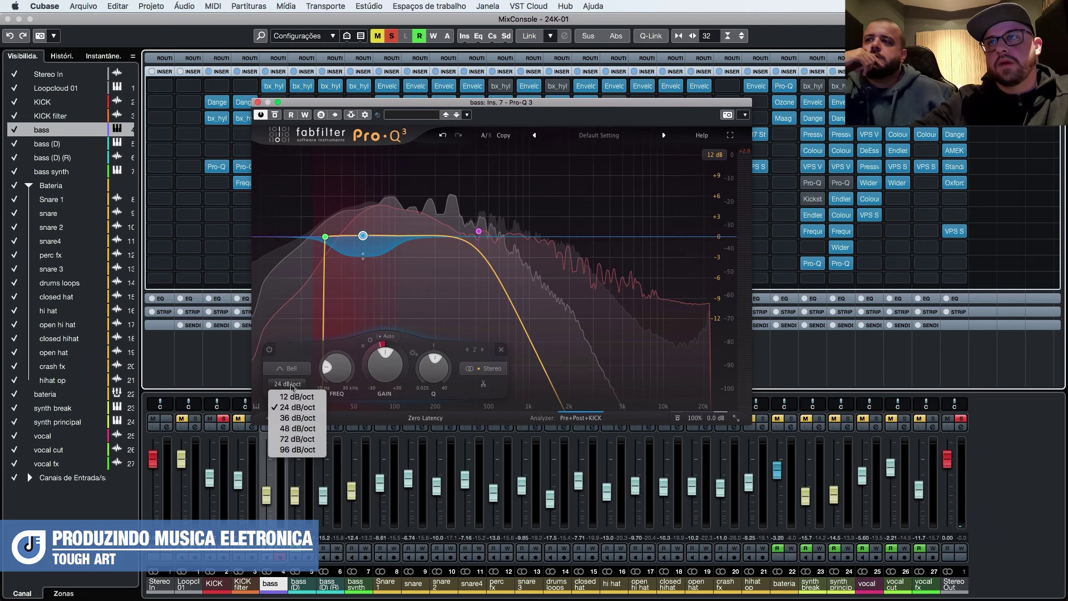
{"action": "left_click", "coordinate": [300, 428]}
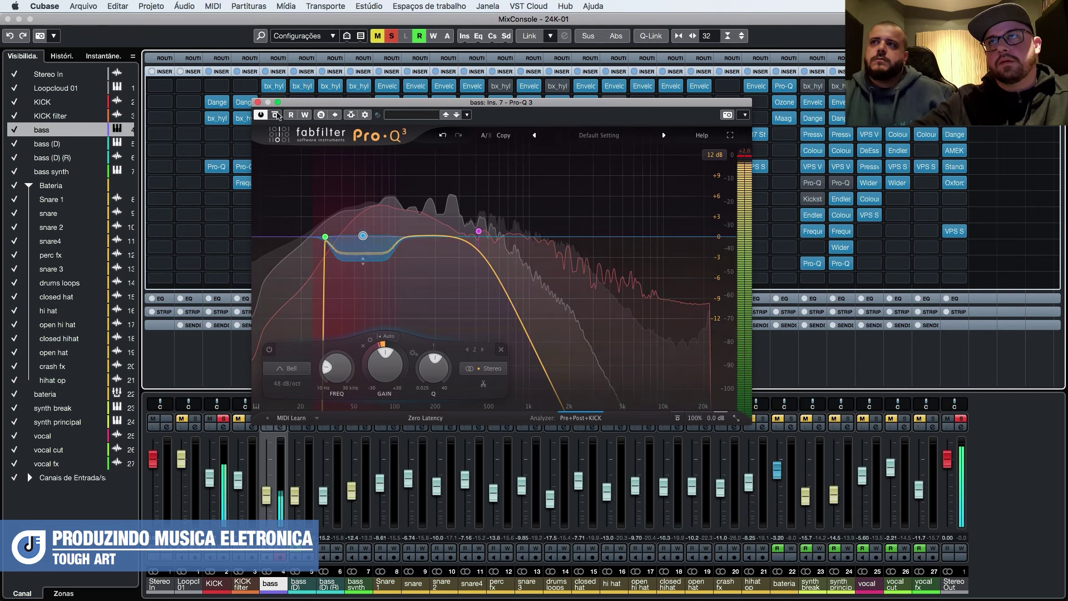
Compare the kick and bass playback with the bass Pro-Q 3 bypassed and active, watch the bell band, and close the plug-in.
{"action": "key", "text": "space"}
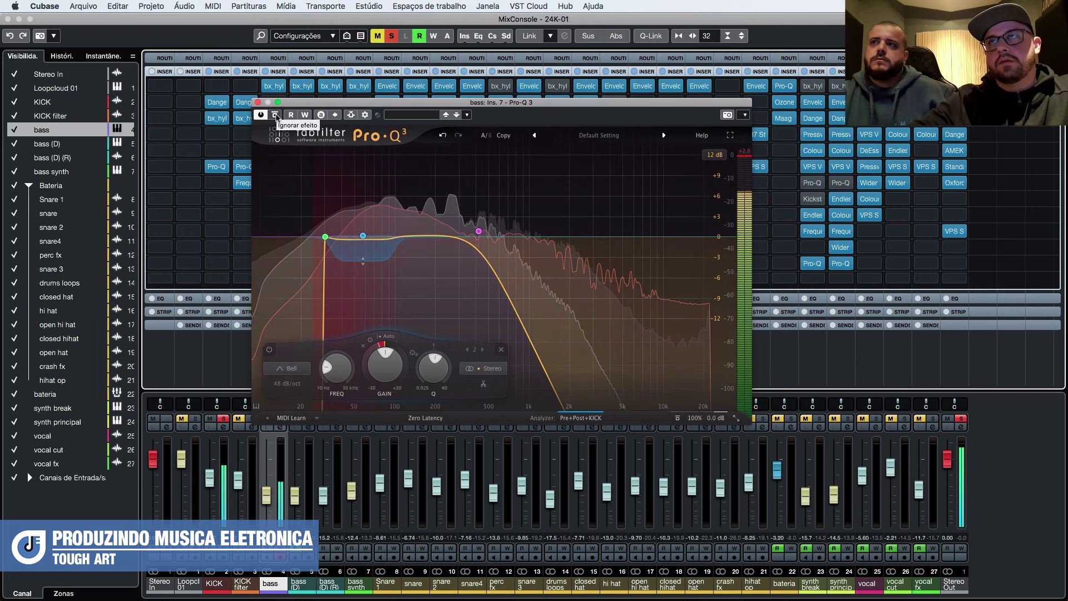
{"action": "left_click", "coordinate": [276, 116]}
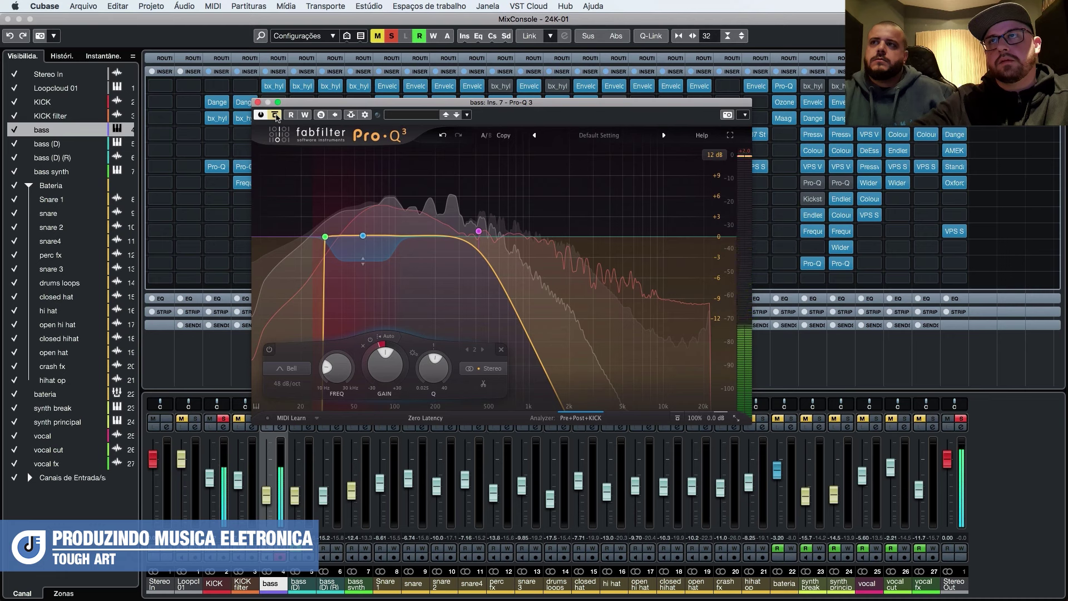
{"action": "left_click", "coordinate": [275, 115]}
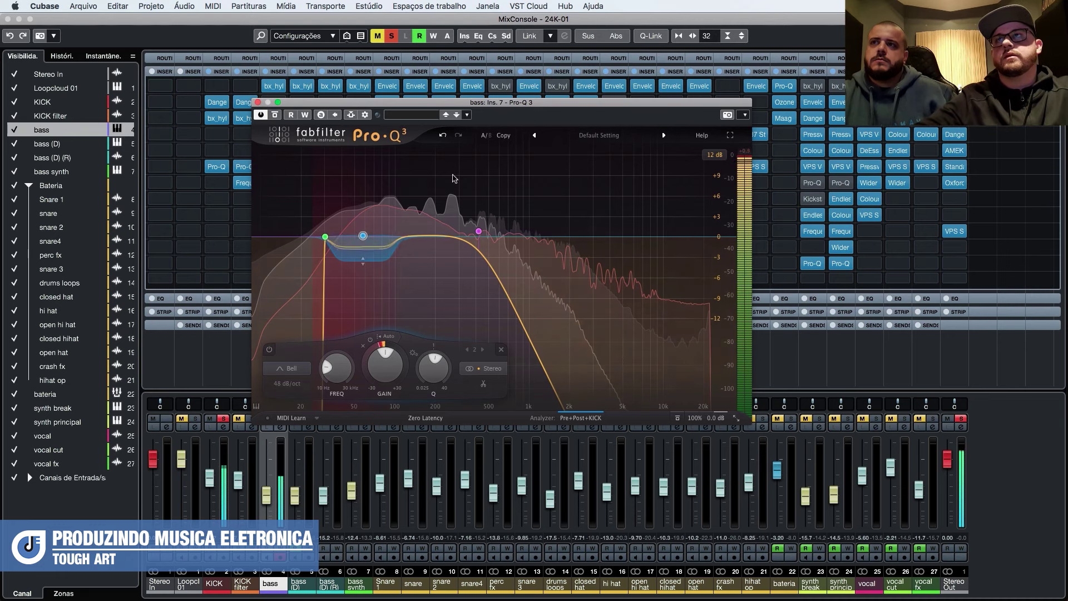
{"action": "mouse_move", "coordinate": [366, 248]}
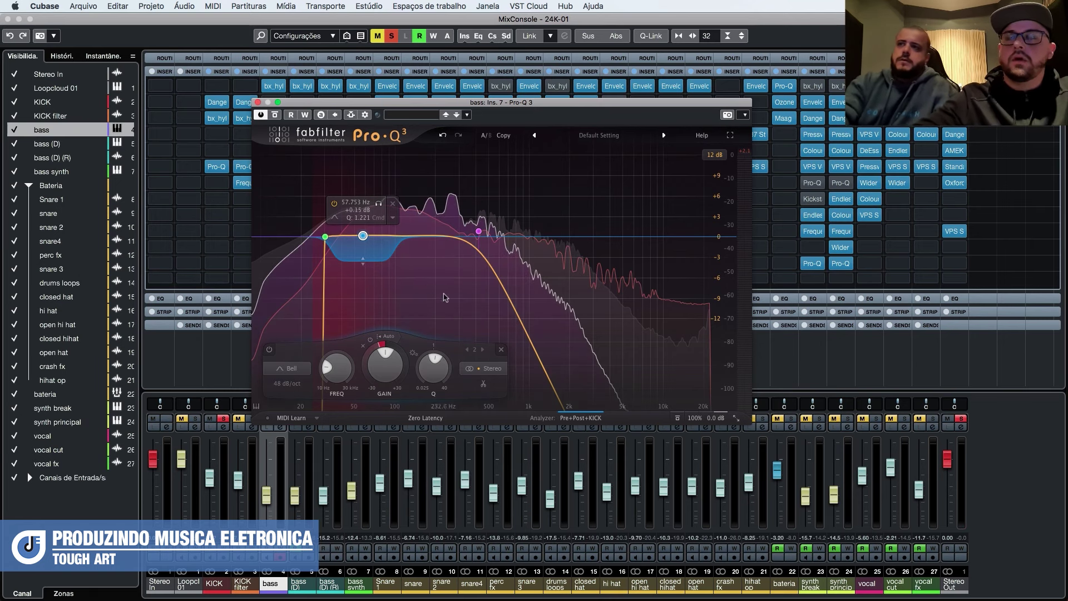
{"action": "mouse_move", "coordinate": [445, 286]}
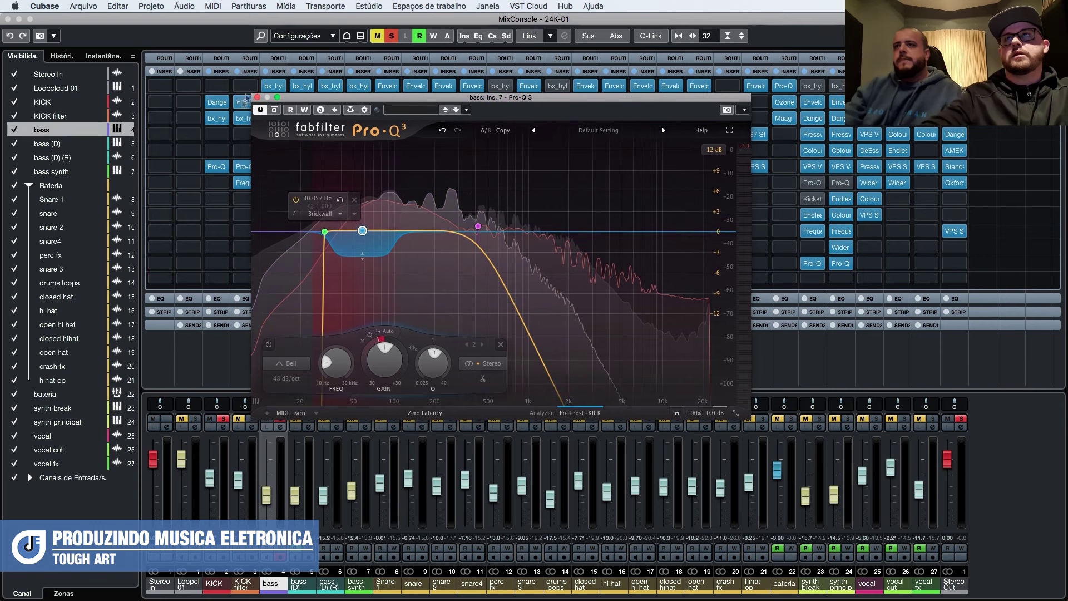
{"action": "left_click", "coordinate": [257, 97]}
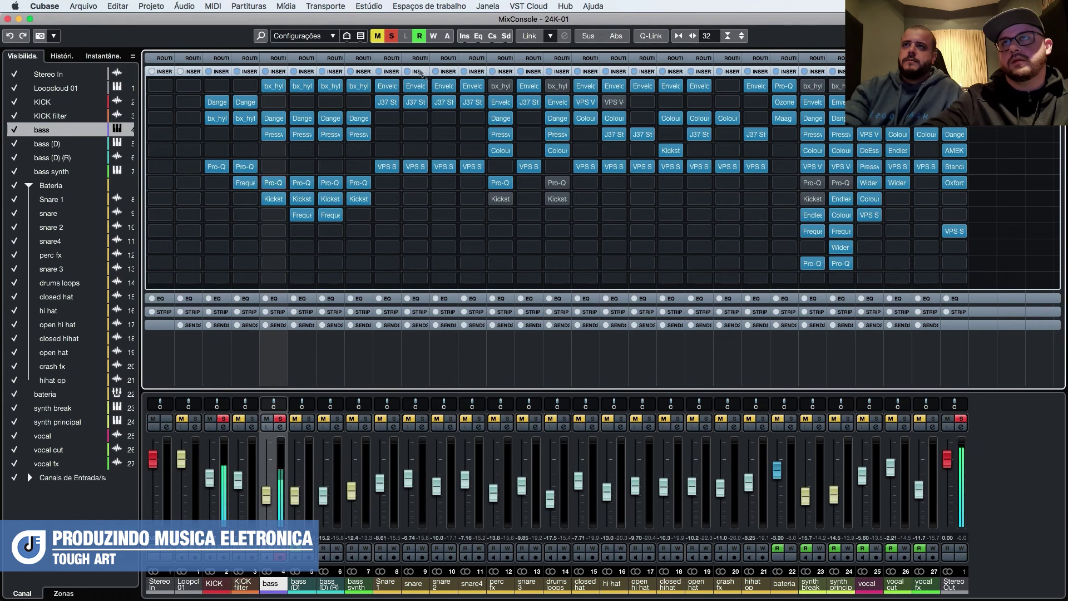
Clear the active solos, restore solo on the kick and bass, and bypass the inserts on both channels during playback.
{"action": "left_click", "coordinate": [392, 37]}
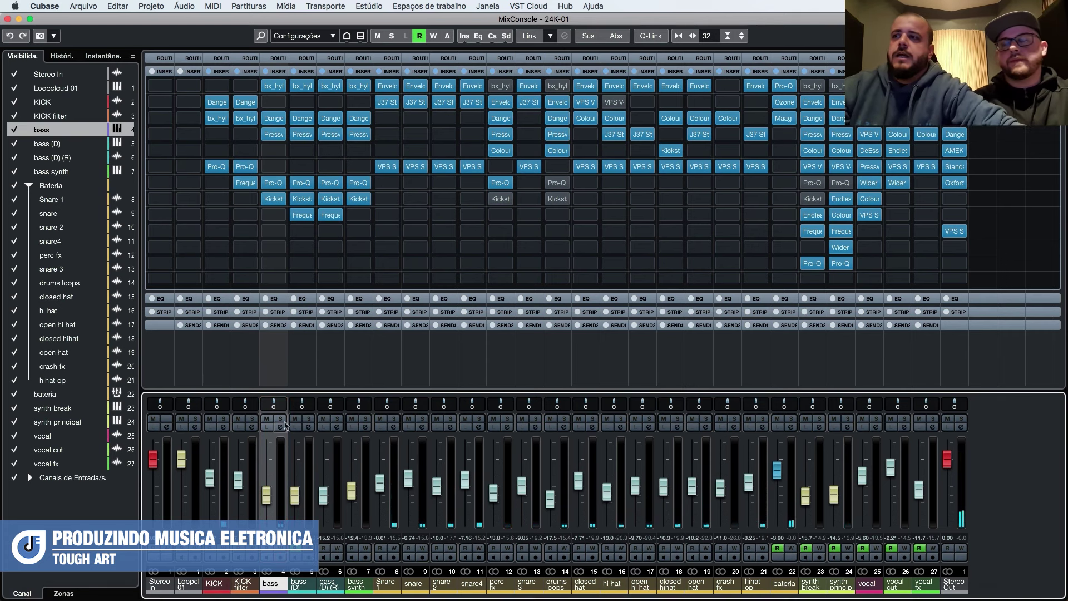
{"action": "left_click", "coordinate": [281, 419]}
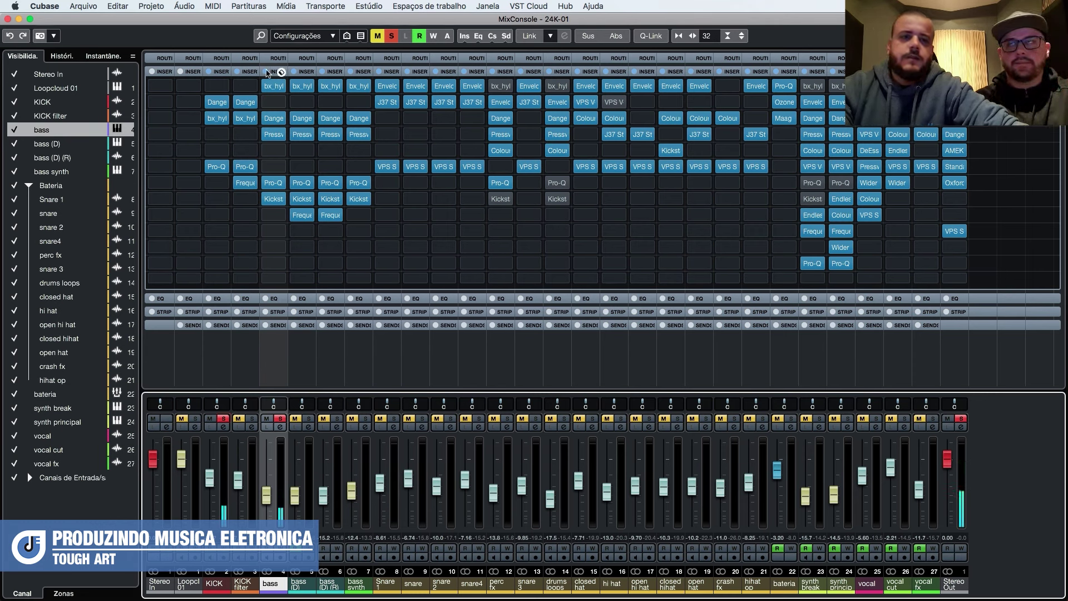
{"action": "left_click", "coordinate": [266, 72]}
{"action": "left_click", "coordinate": [209, 71]}
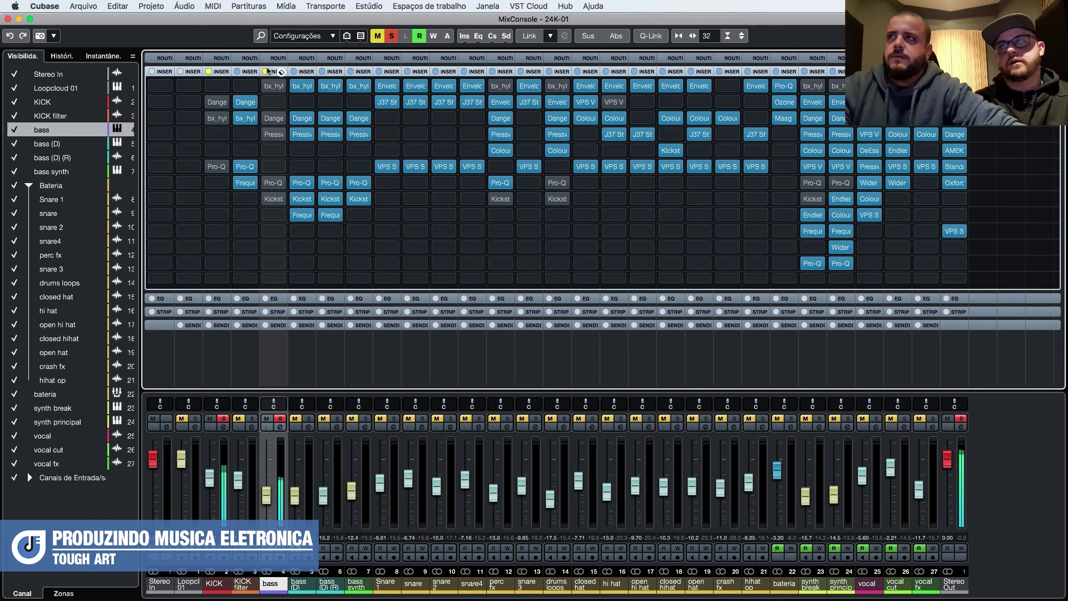
Compare the kick and bass playback with their inserts bypassed and active, leaving the inserts active on both channels.
{"action": "left_click", "coordinate": [209, 71]}
{"action": "left_click", "coordinate": [266, 72]}
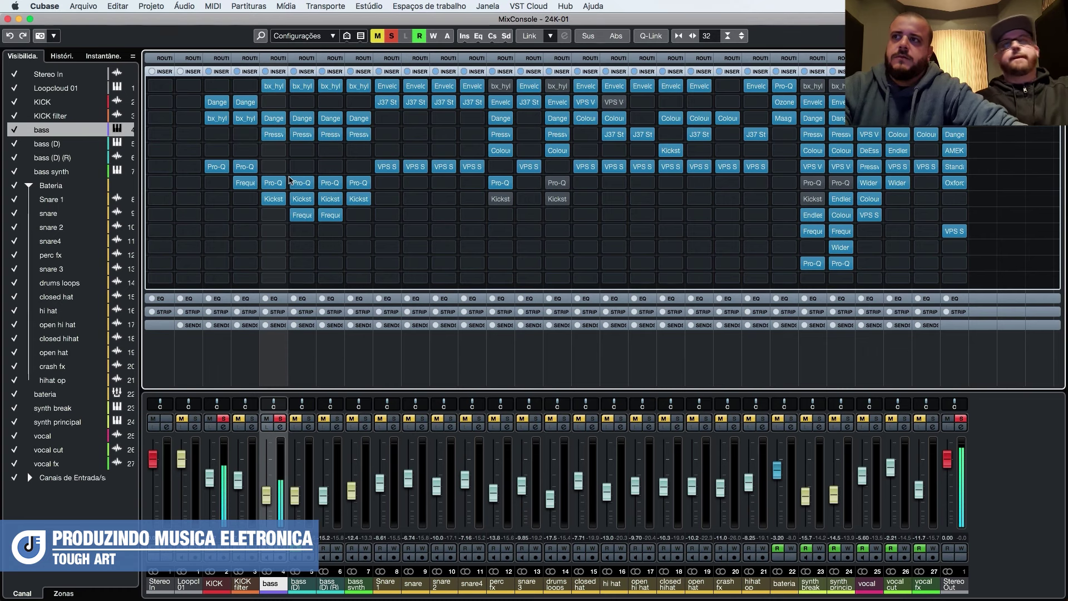
{"action": "left_click", "coordinate": [265, 72]}
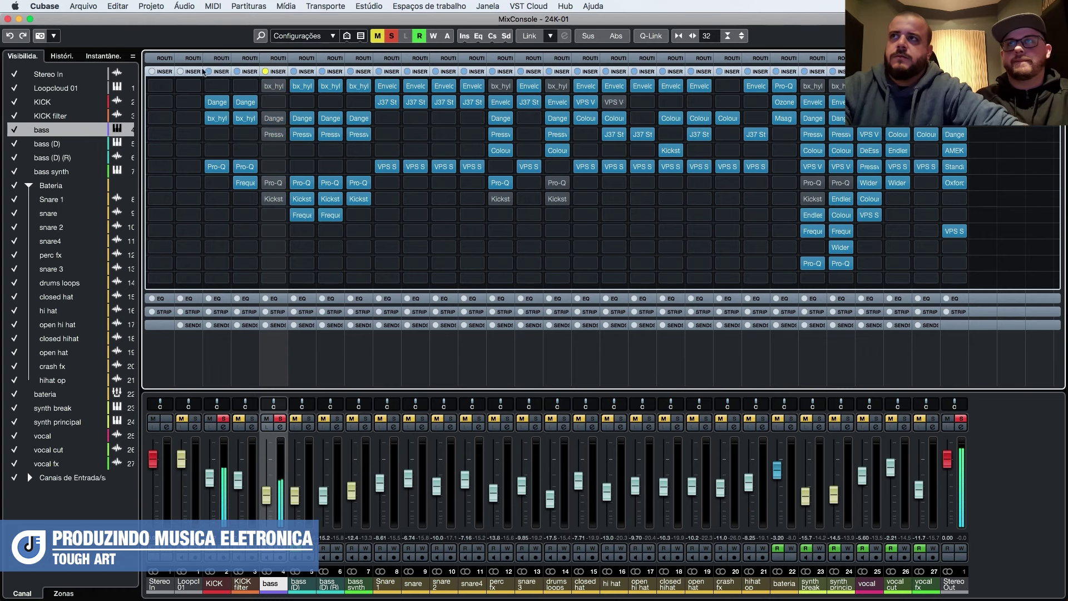
{"action": "left_click", "coordinate": [222, 72]}
{"action": "left_click", "coordinate": [209, 71]}
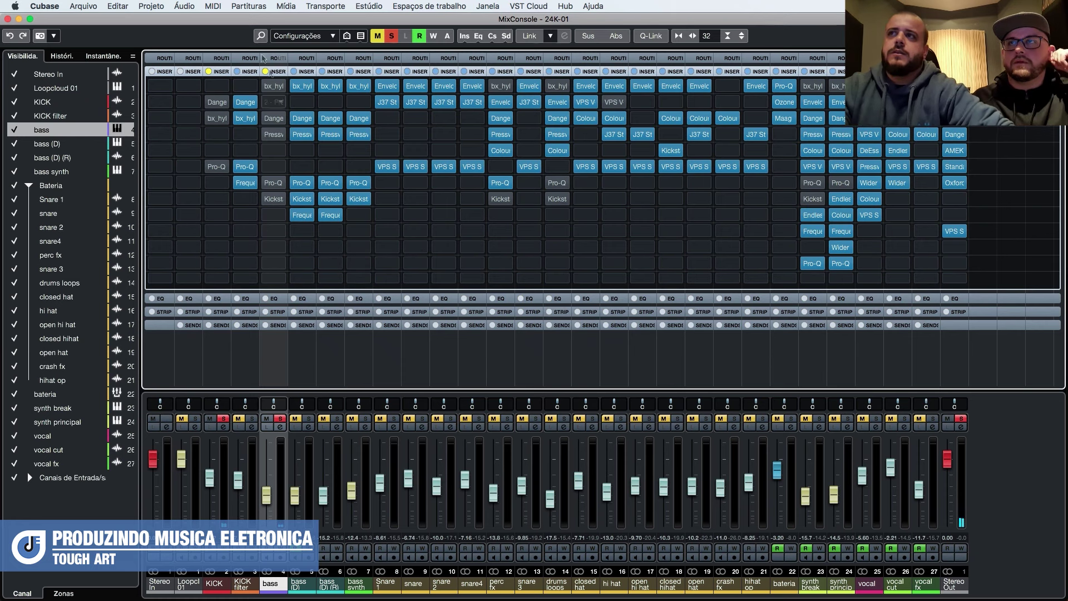
{"action": "left_click", "coordinate": [265, 71]}
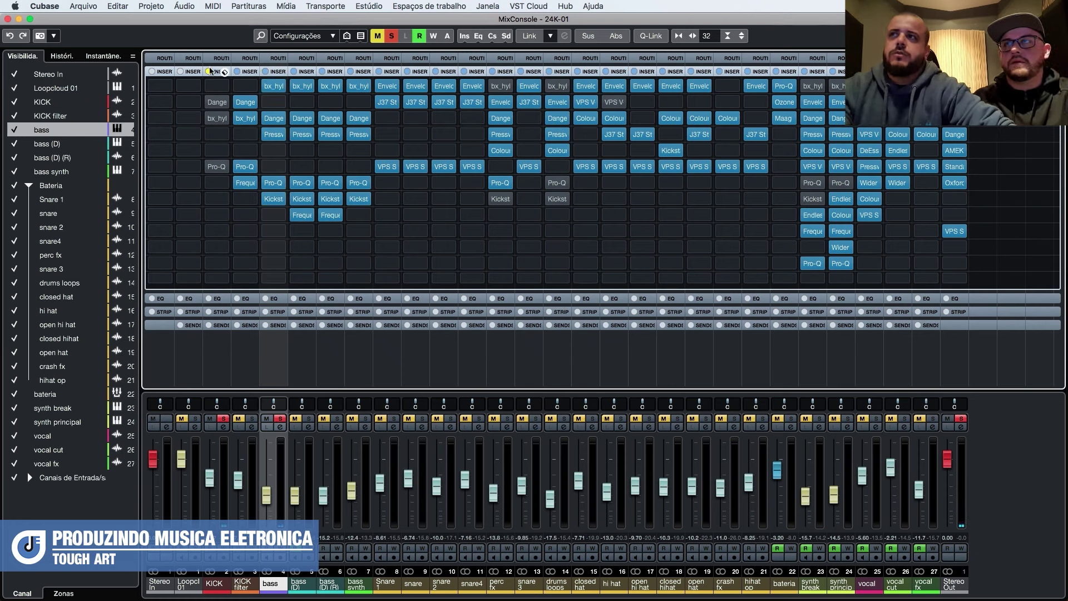
{"action": "left_click", "coordinate": [209, 71]}
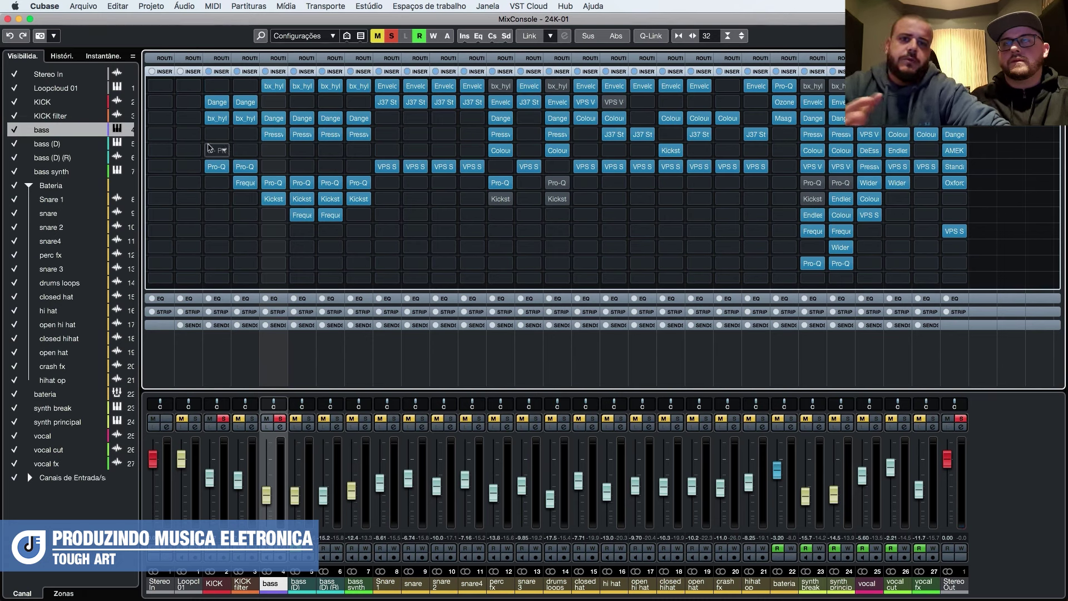
Play the kick and bass, open the Kickstart insert on the bass channel, and move its window clear of the bass inserts.
{"action": "key", "text": "space"}
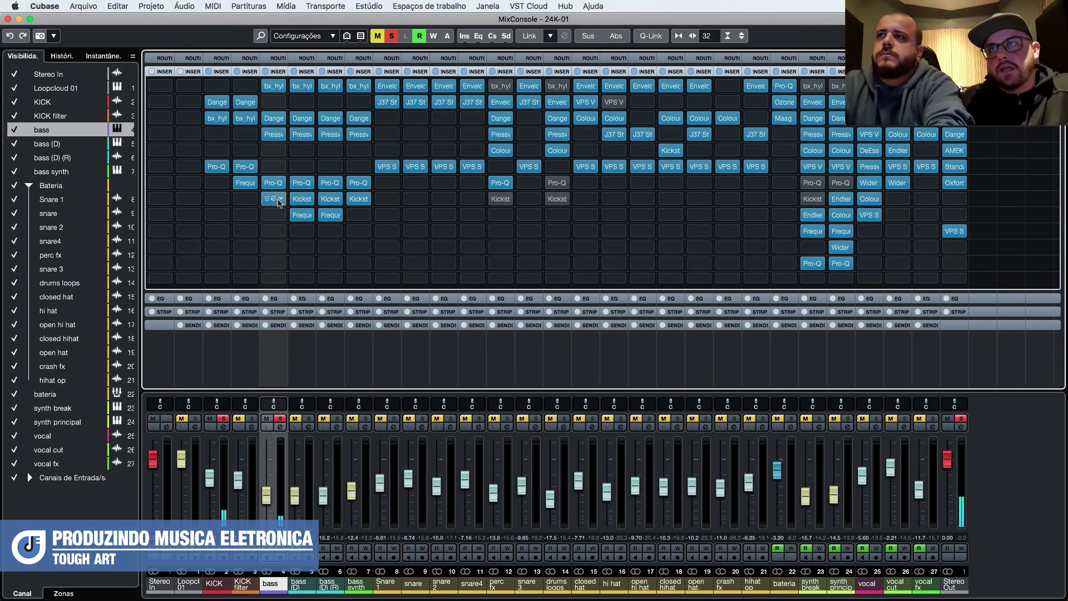
{"action": "left_click", "coordinate": [274, 199]}
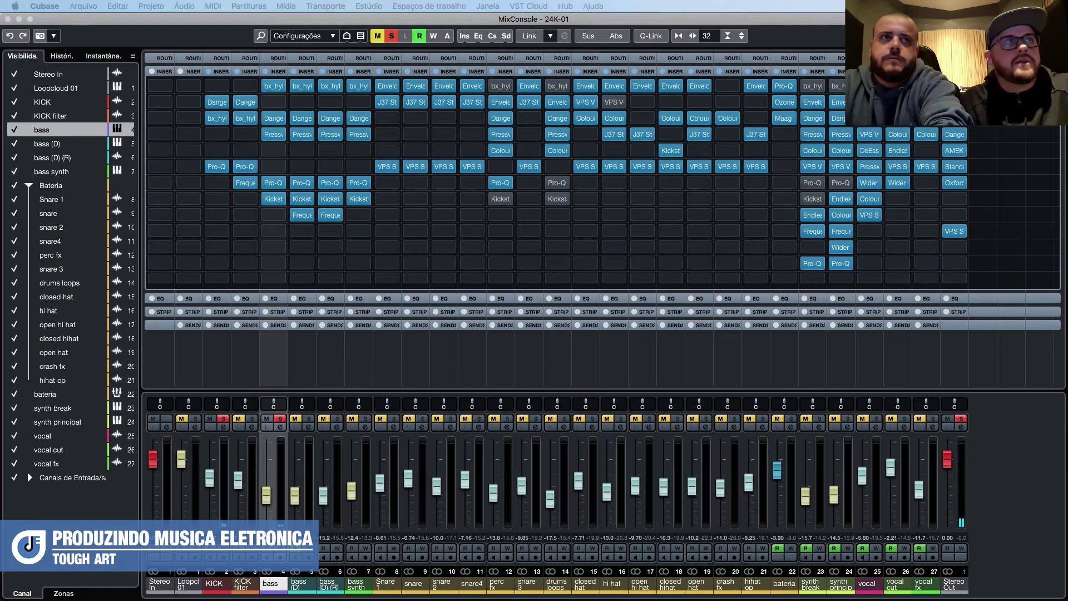
{"action": "left_click_drag", "start_coordinate": [760, 182], "coordinate": [540, 148]}
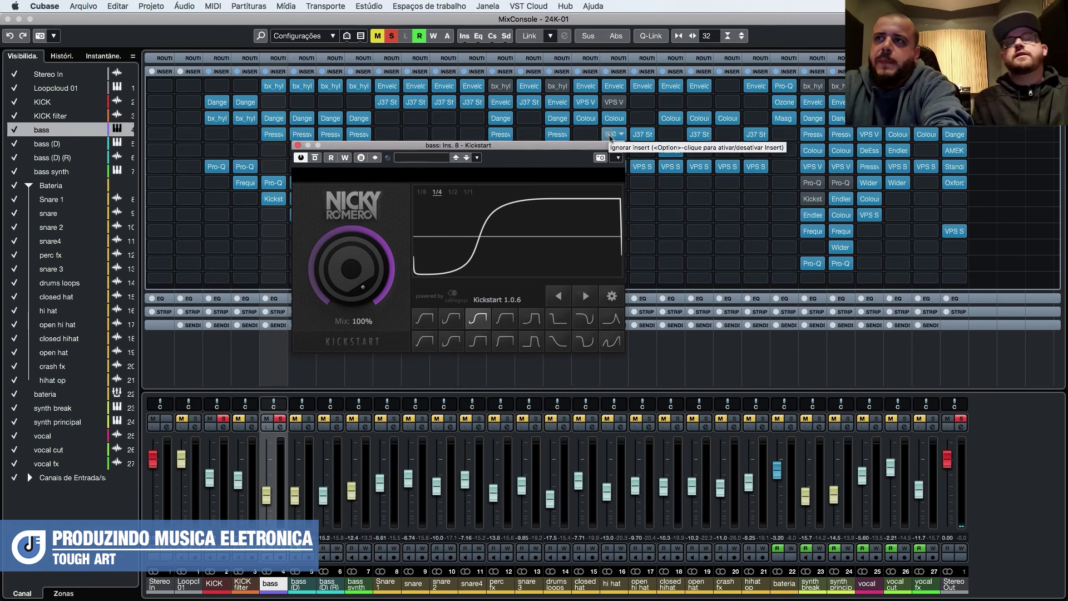
{"action": "left_click_drag", "start_coordinate": [534, 146], "coordinate": [658, 148]}
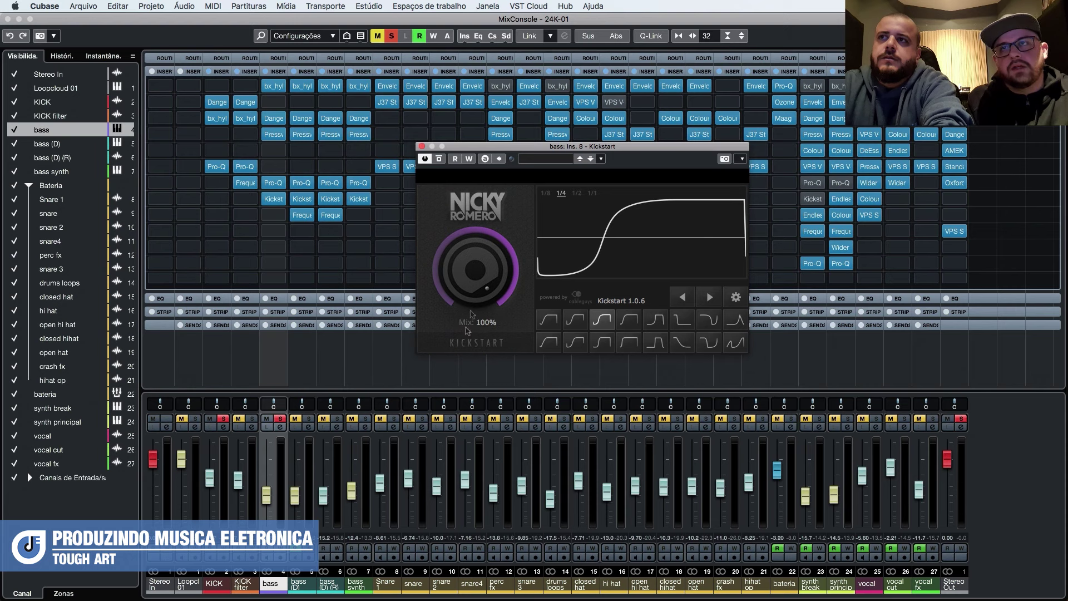
{"action": "left_click_drag", "start_coordinate": [461, 146], "coordinate": [630, 107]}
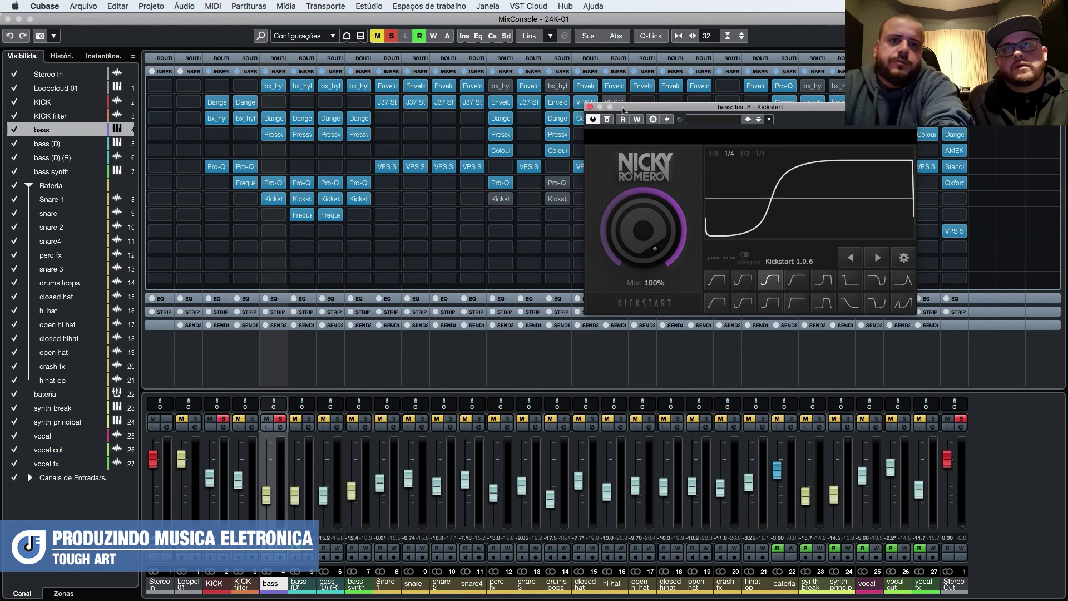
{"action": "left_click_drag", "start_coordinate": [624, 110], "coordinate": [678, 101]}
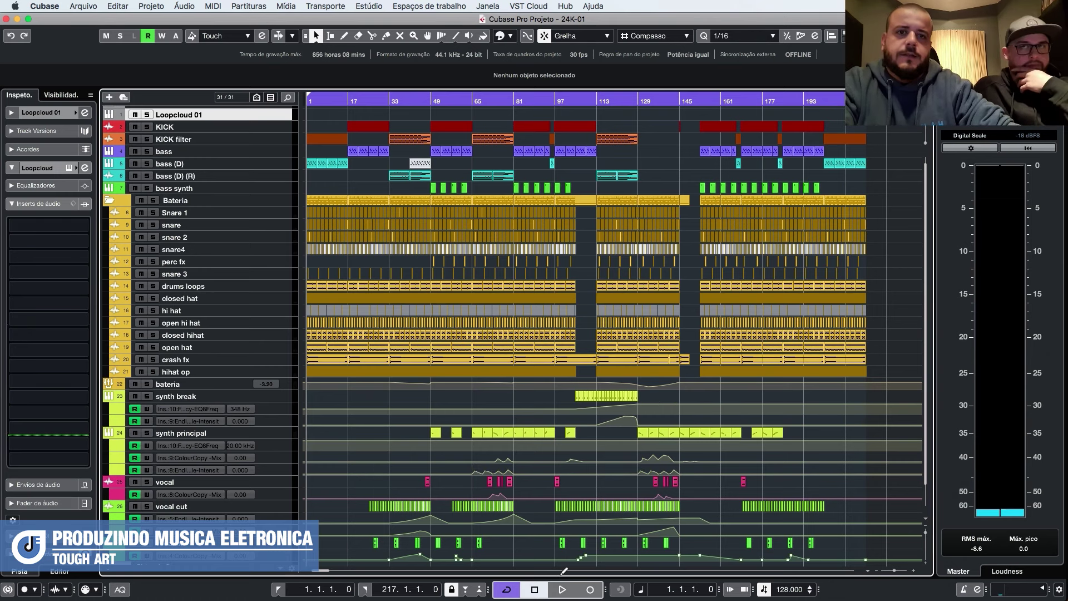
Solo the synth principal track in the project window and play it from bar 153.
{"action": "scroll", "coordinate": [534, 461], "scroll_direction": "down", "scroll_amount": 1}
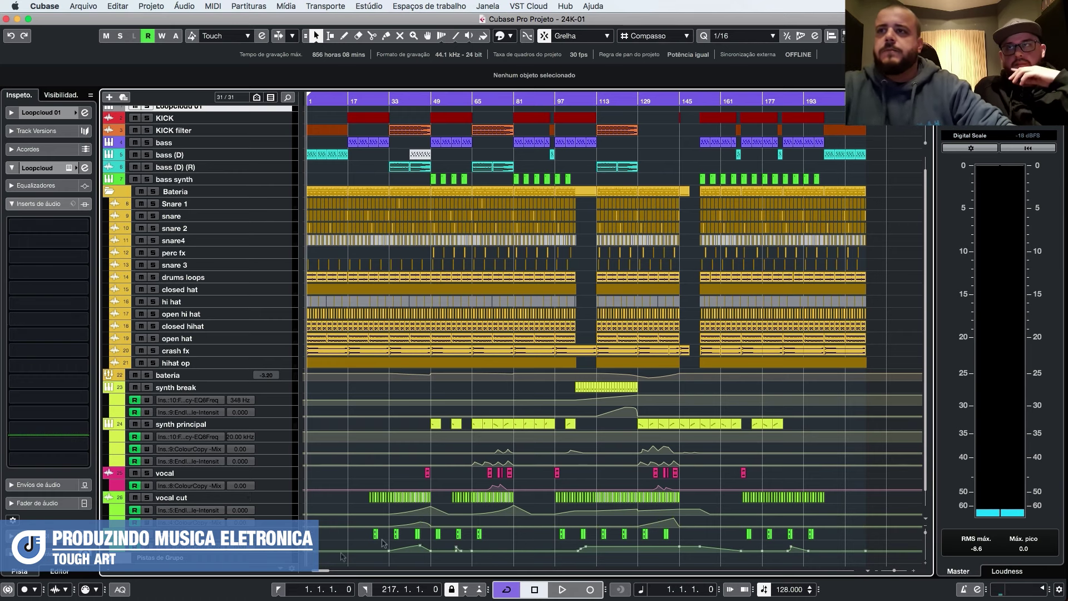
{"action": "left_click", "coordinate": [474, 111]}
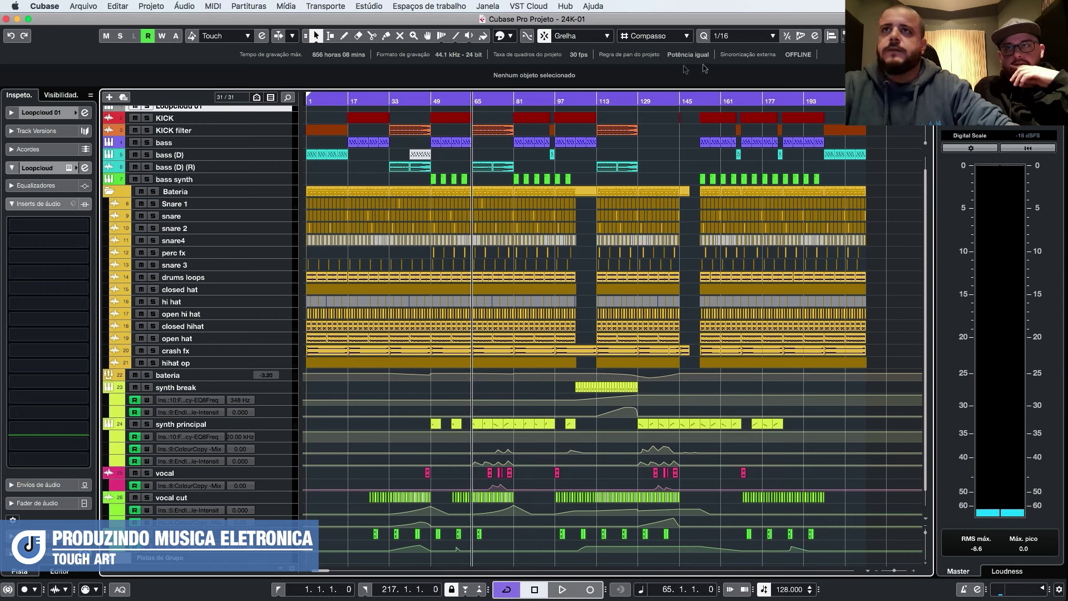
{"action": "left_click", "coordinate": [702, 107]}
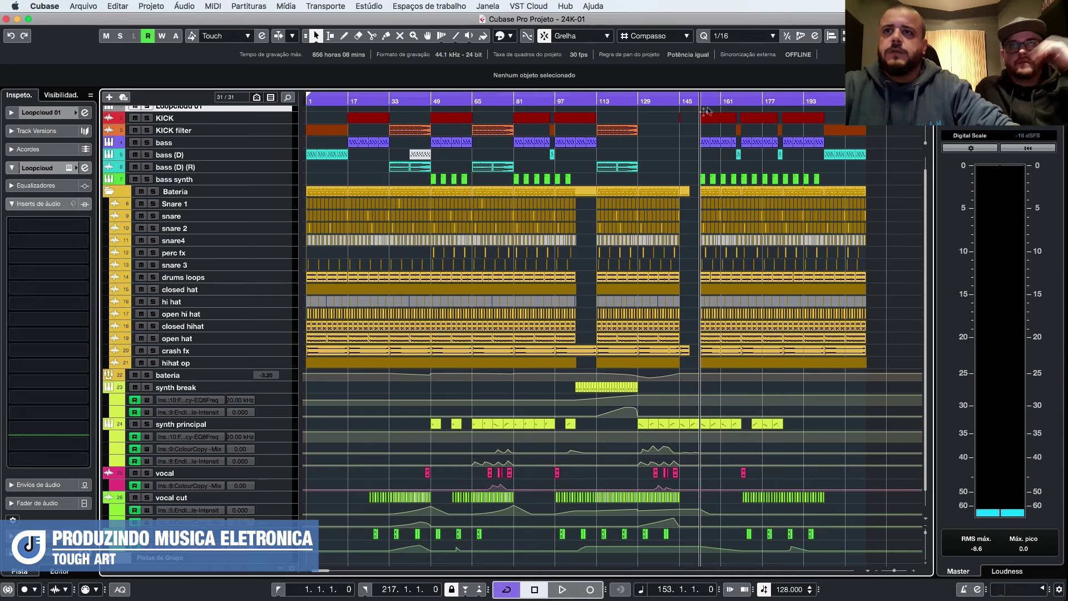
{"action": "left_click", "coordinate": [254, 427]}
{"action": "key", "text": "s"}
{"action": "key", "text": "space"}
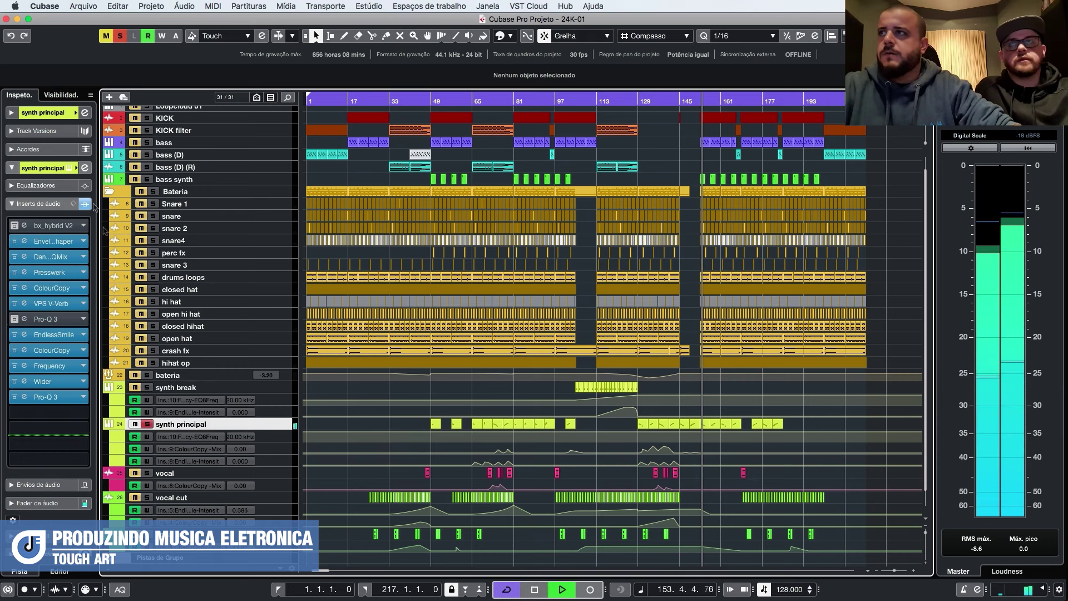
Open the synth principal's VPS Avenger instrument during playback, reposition its window, and stop playback.
{"action": "left_click", "coordinate": [76, 168]}
{"action": "left_click_drag", "start_coordinate": [524, 38], "coordinate": [520, 62]}
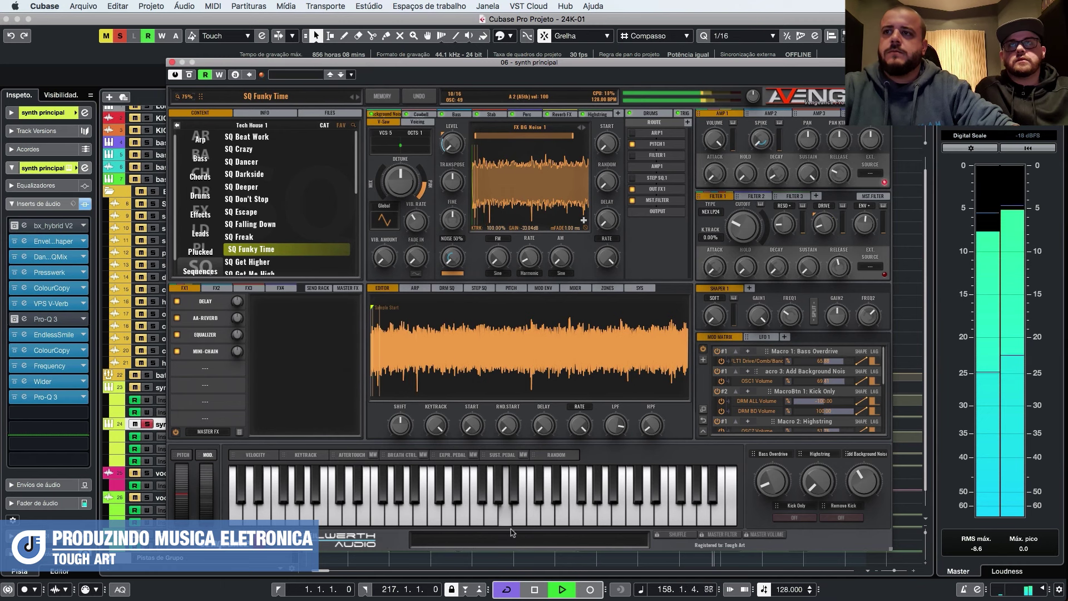
{"action": "key", "text": "space"}
Audition several notes of the SQ Funky Time preset on the instrument's keyboard, and close the instrument.
{"action": "left_click", "coordinate": [468, 506]}
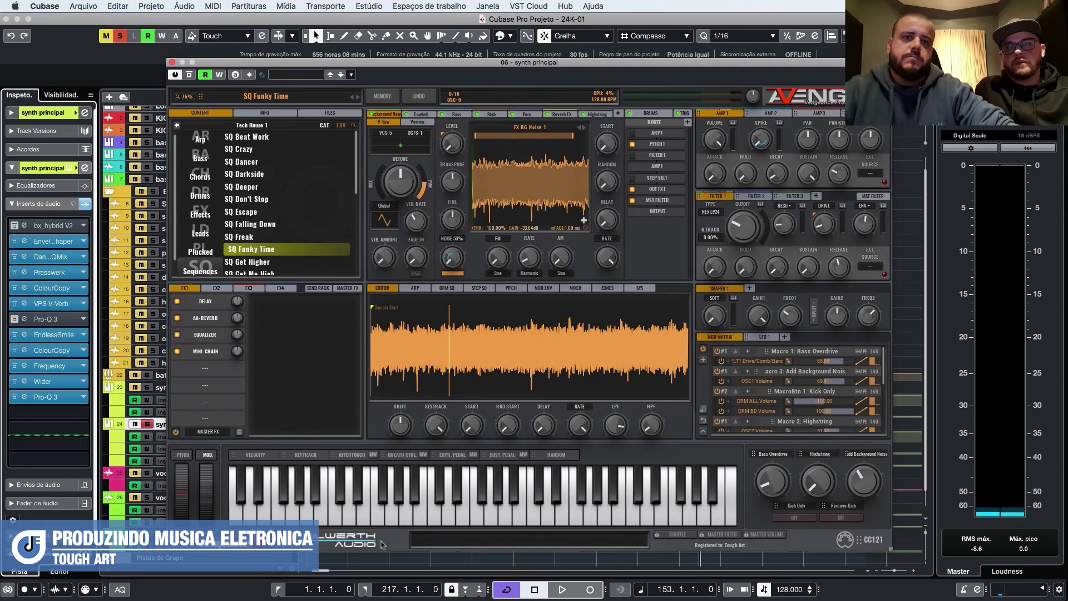
{"action": "left_click", "coordinate": [429, 509]}
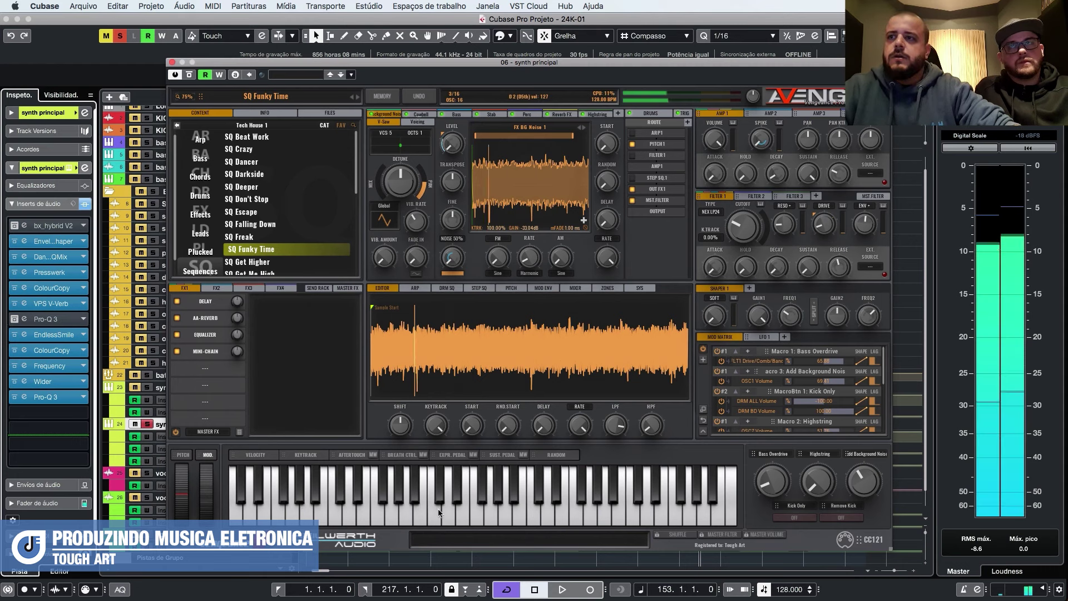
{"action": "left_click", "coordinate": [634, 512]}
{"action": "left_click", "coordinate": [584, 512]}
{"action": "left_click", "coordinate": [531, 512]}
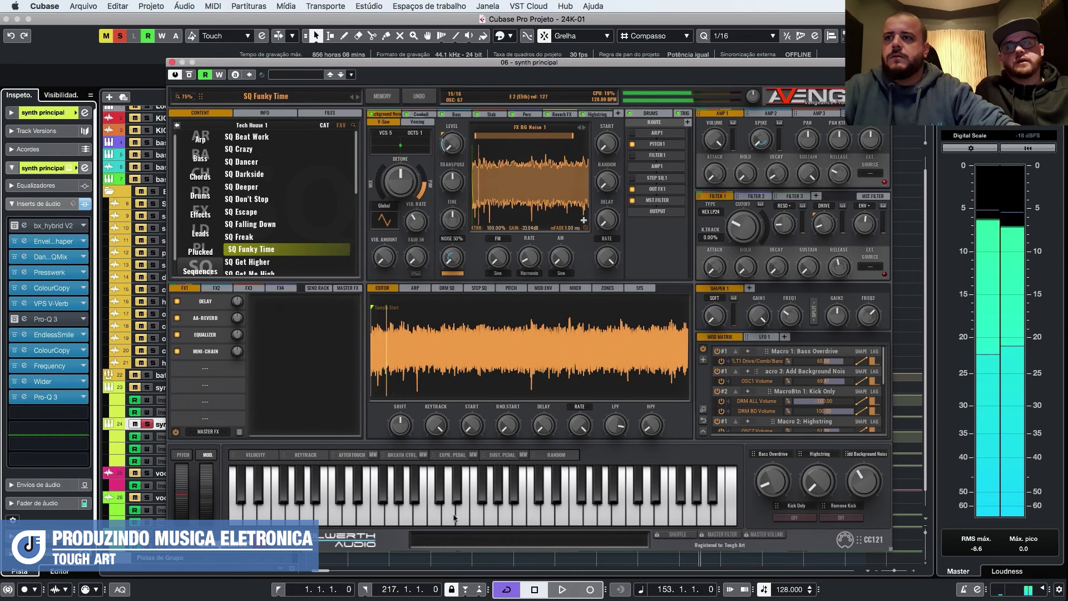
{"action": "left_click", "coordinate": [506, 512]}
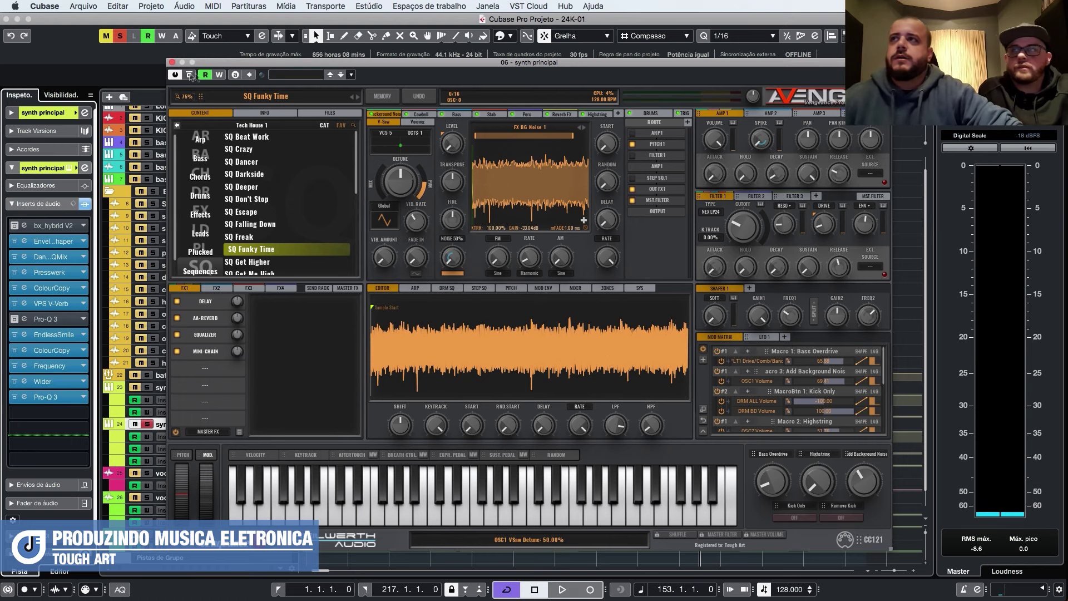
{"action": "left_click", "coordinate": [172, 62]}
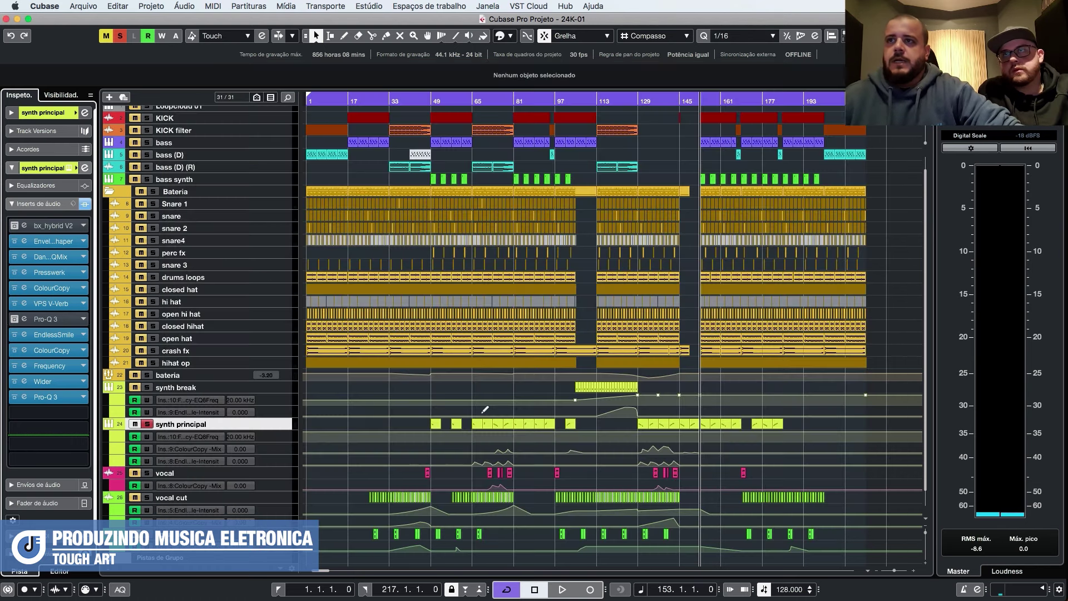
Open the synth principal MIDI part at bar 49, audition descending piano-roll keys from C4, and close the editor.
{"action": "double_click", "coordinate": [436, 424]}
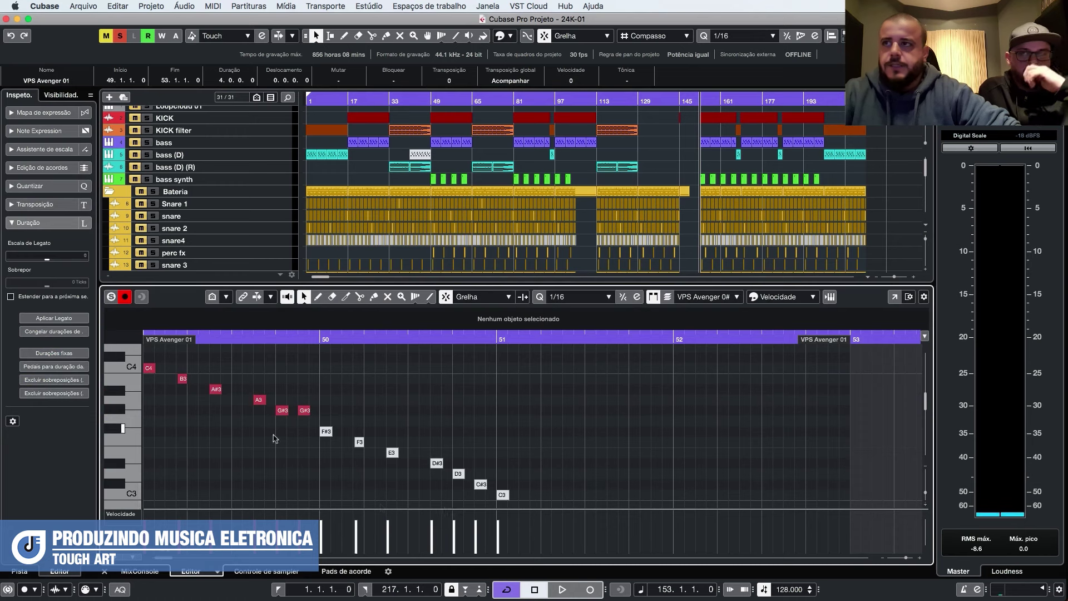
{"action": "scroll", "coordinate": [263, 443], "scroll_direction": "up", "scroll_amount": 1}
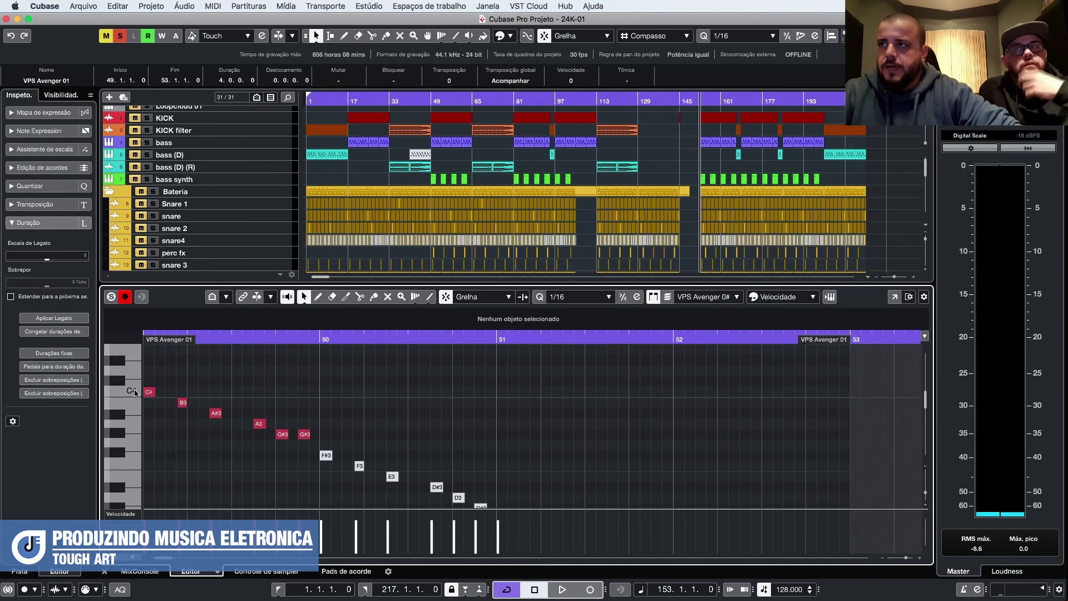
{"action": "left_click", "coordinate": [134, 392]}
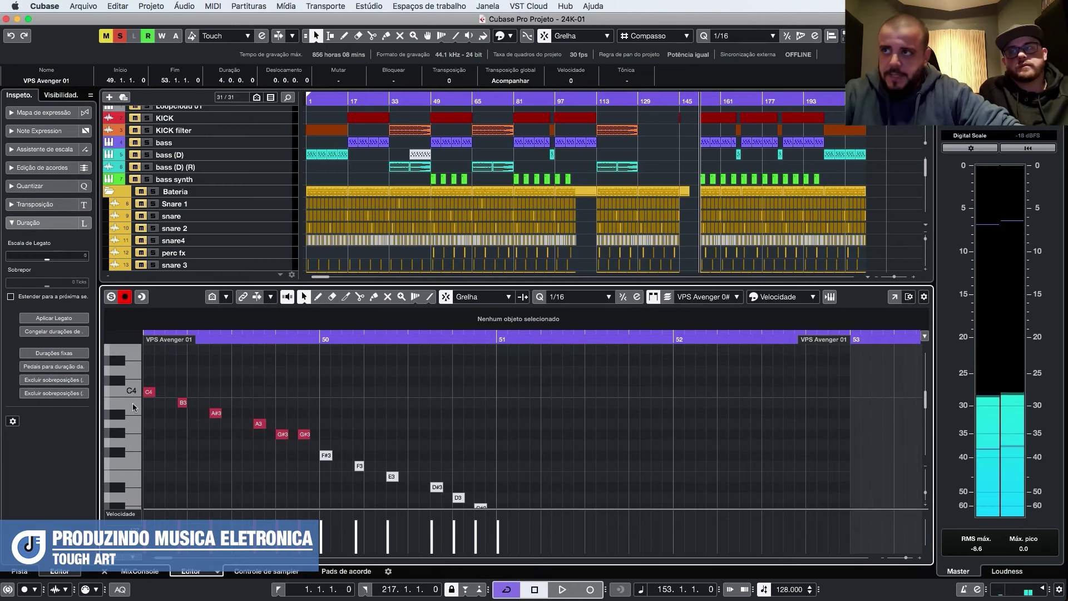
{"action": "left_click", "coordinate": [134, 411]}
{"action": "left_click", "coordinate": [139, 444]}
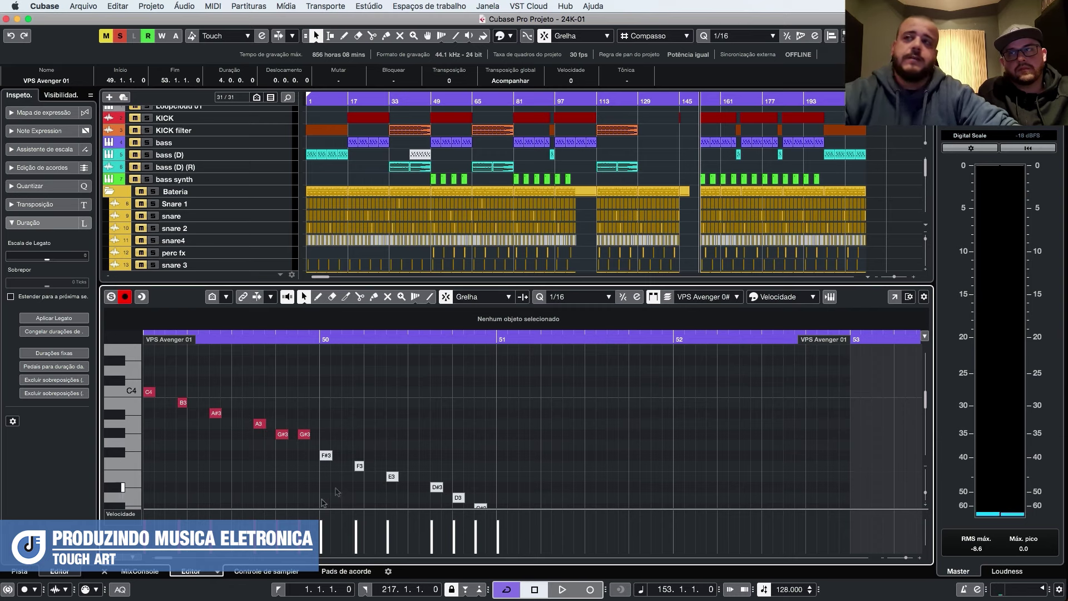
{"action": "left_click", "coordinate": [104, 571]}
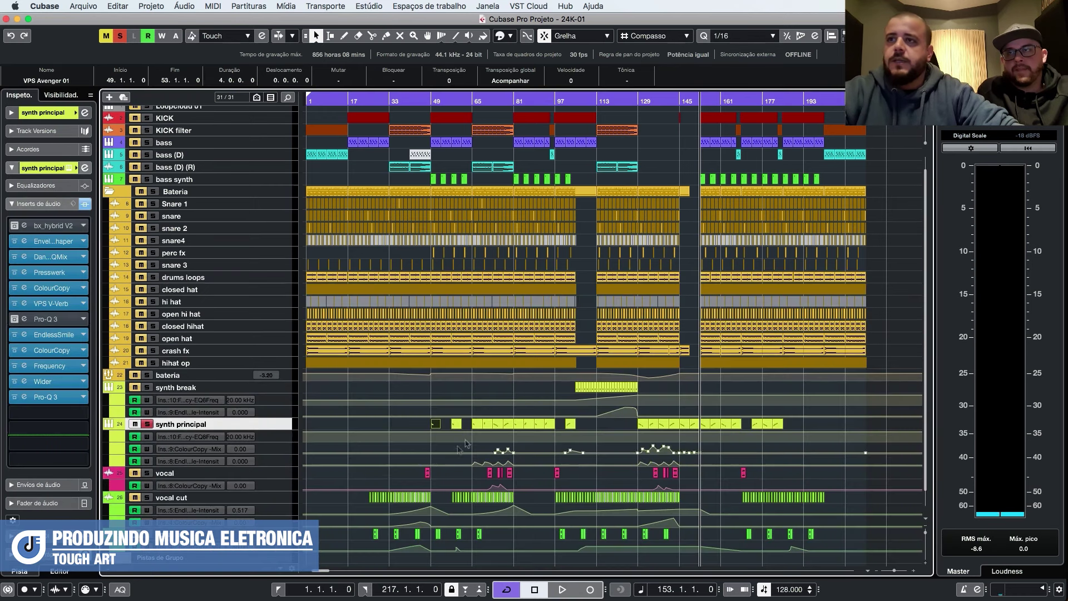
Reopen the synth principal part at bar 49, audition a piano-roll key, and clear the note selection.
{"action": "double_click", "coordinate": [435, 424]}
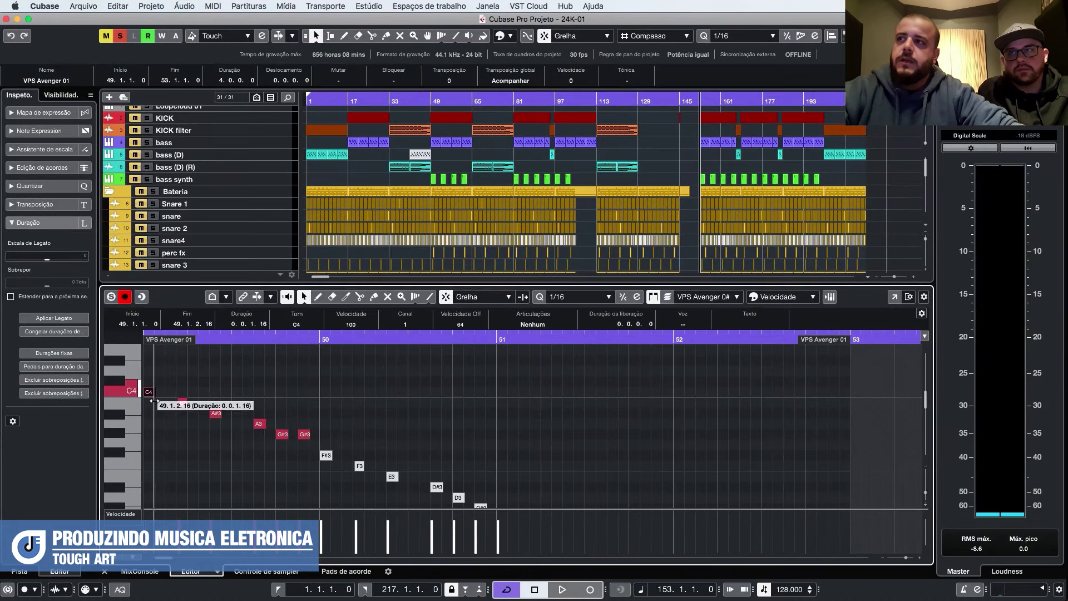
{"action": "left_click", "coordinate": [135, 408]}
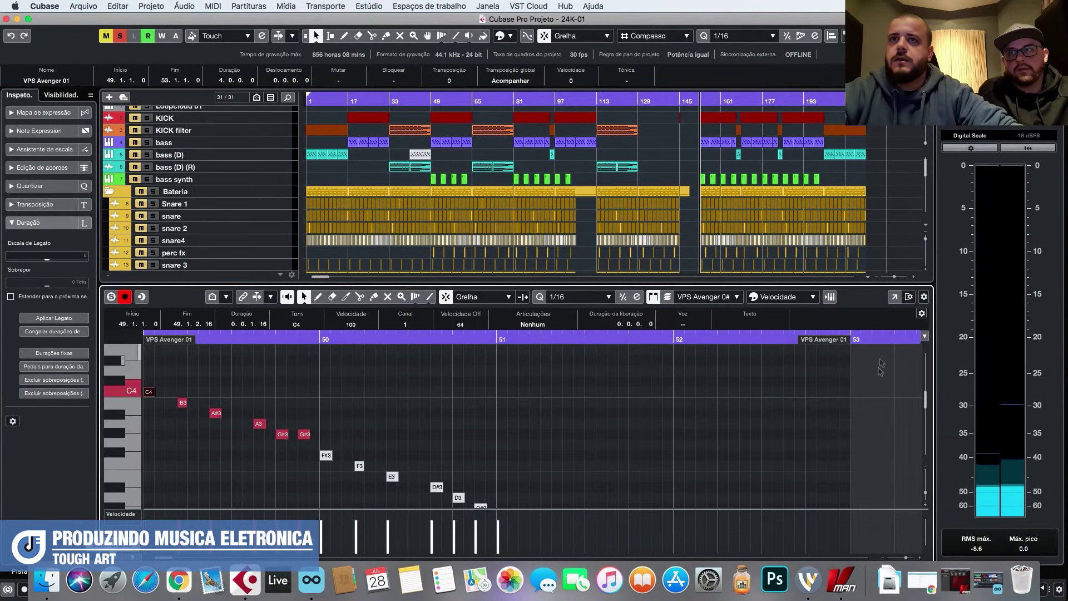
{"action": "left_click", "coordinate": [161, 439]}
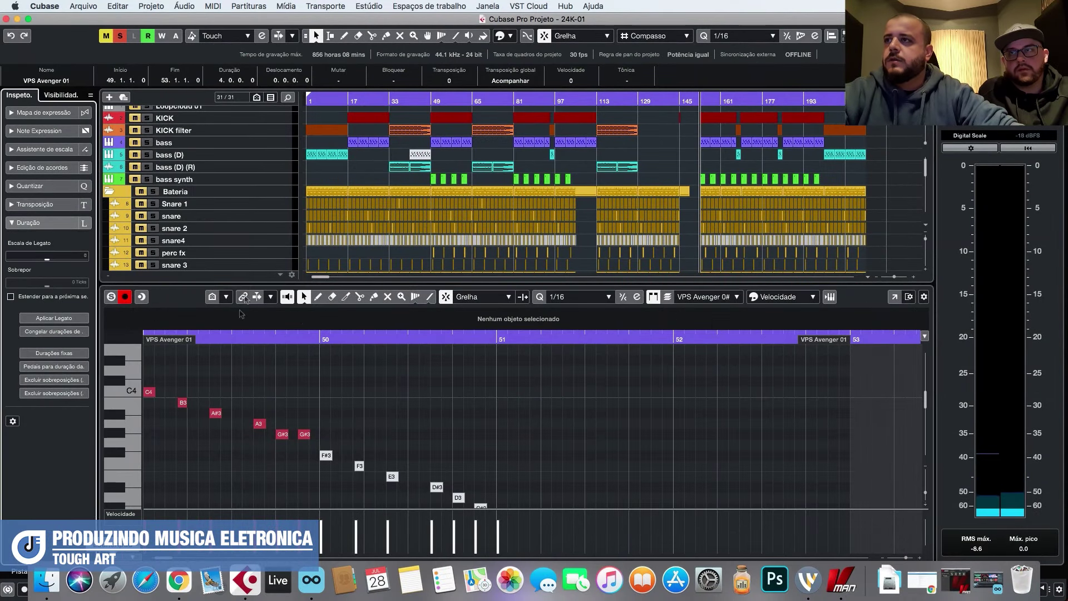
Show the synth principal part at bar 69 in the key editor and audition several piano-roll keys.
{"action": "scroll", "coordinate": [393, 227], "scroll_direction": "down", "scroll_amount": 10}
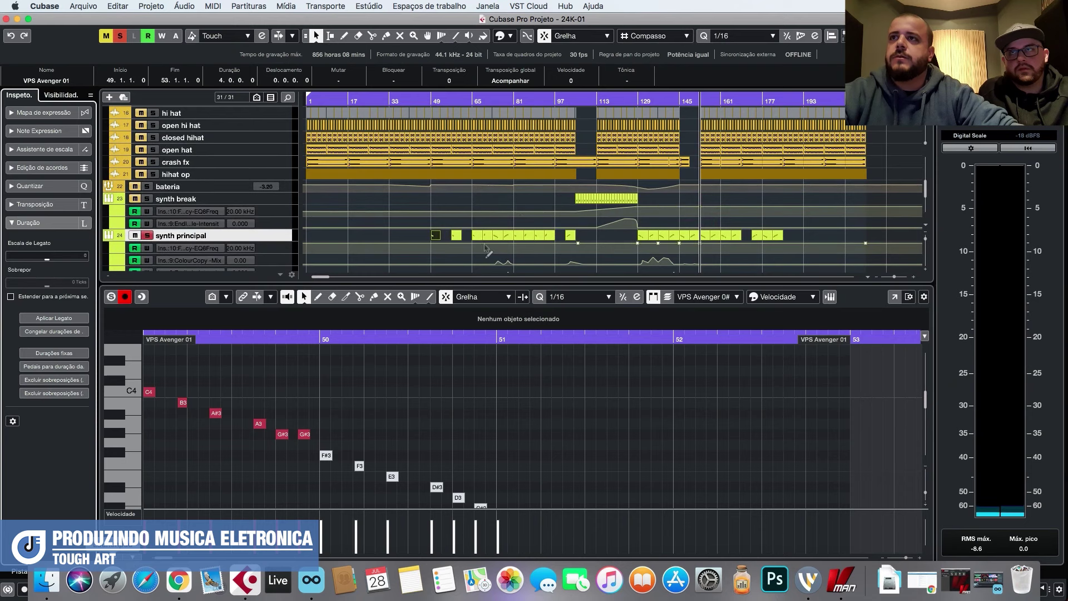
{"action": "left_click", "coordinate": [458, 234]}
{"action": "left_click", "coordinate": [482, 235]}
{"action": "left_click", "coordinate": [135, 466]}
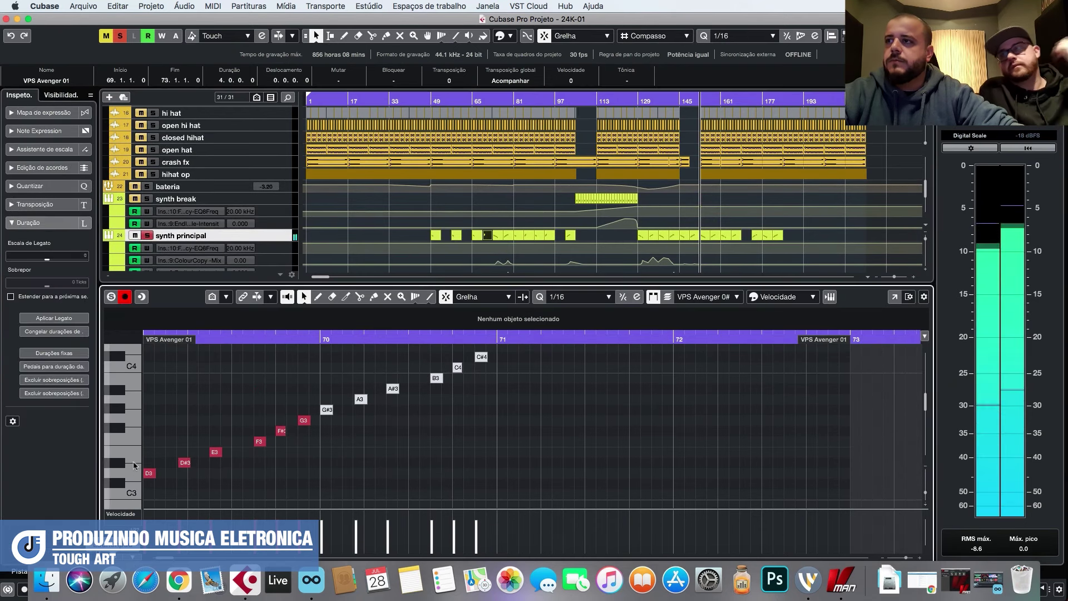
{"action": "left_click", "coordinate": [126, 405]}
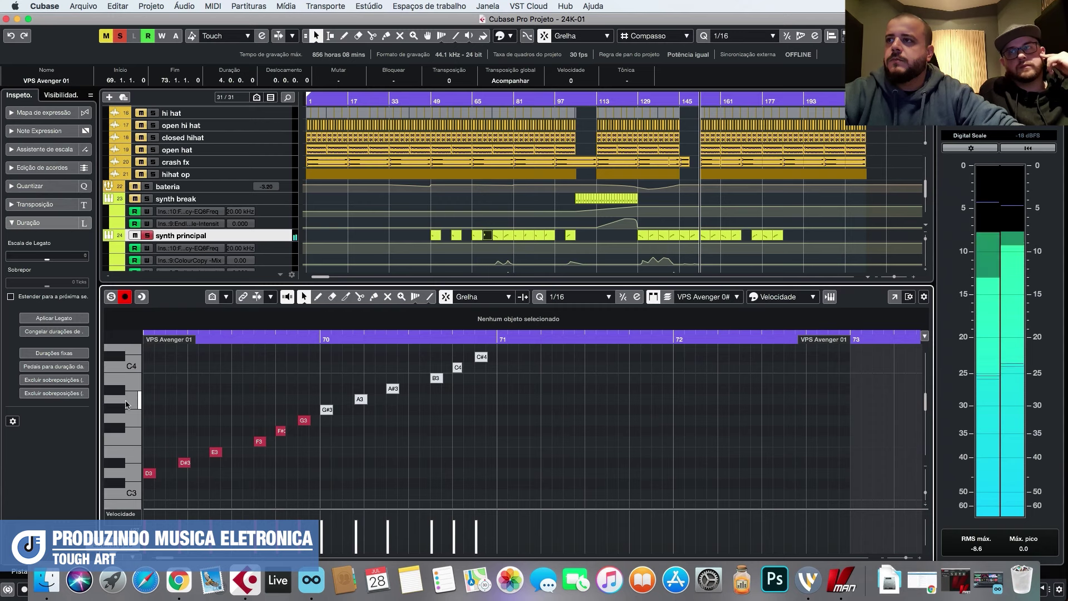
{"action": "left_click", "coordinate": [117, 493]}
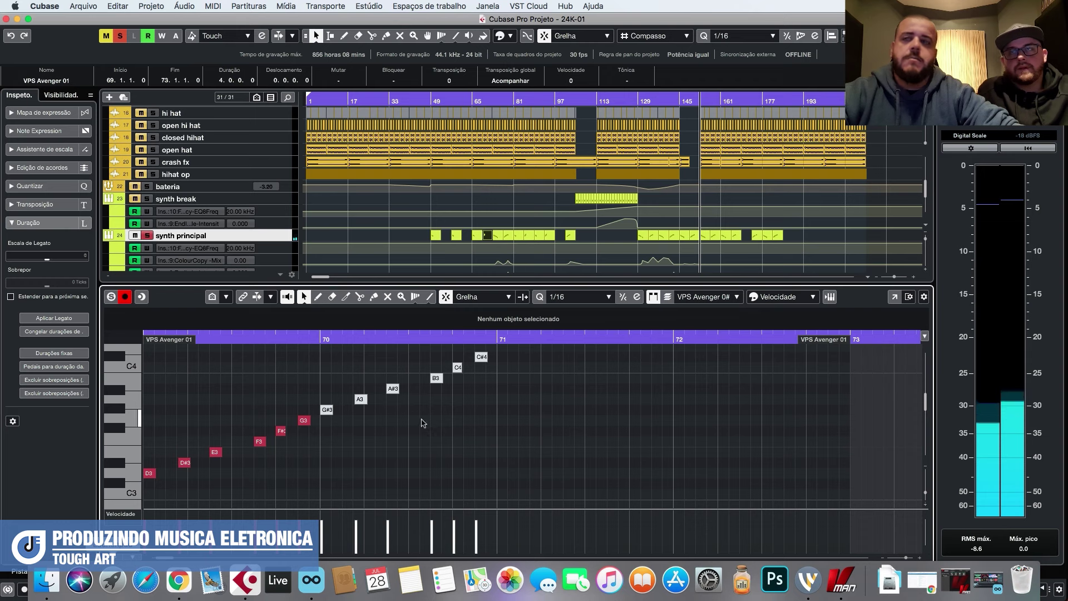
Play the soloed synth principal track from bar 65.
{"action": "left_click", "coordinate": [469, 103]}
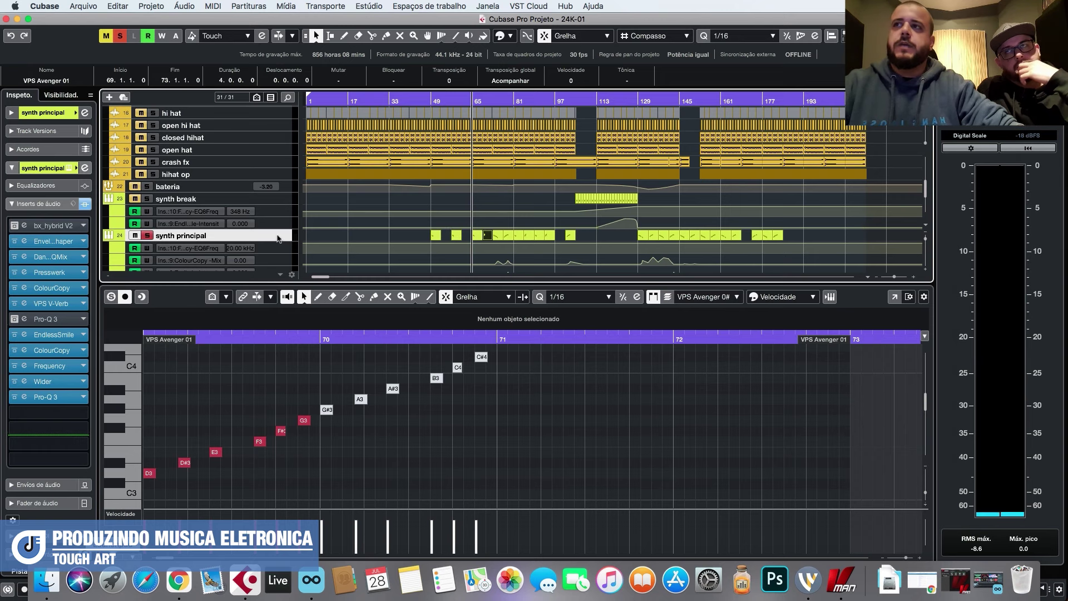
{"action": "key", "text": "space"}
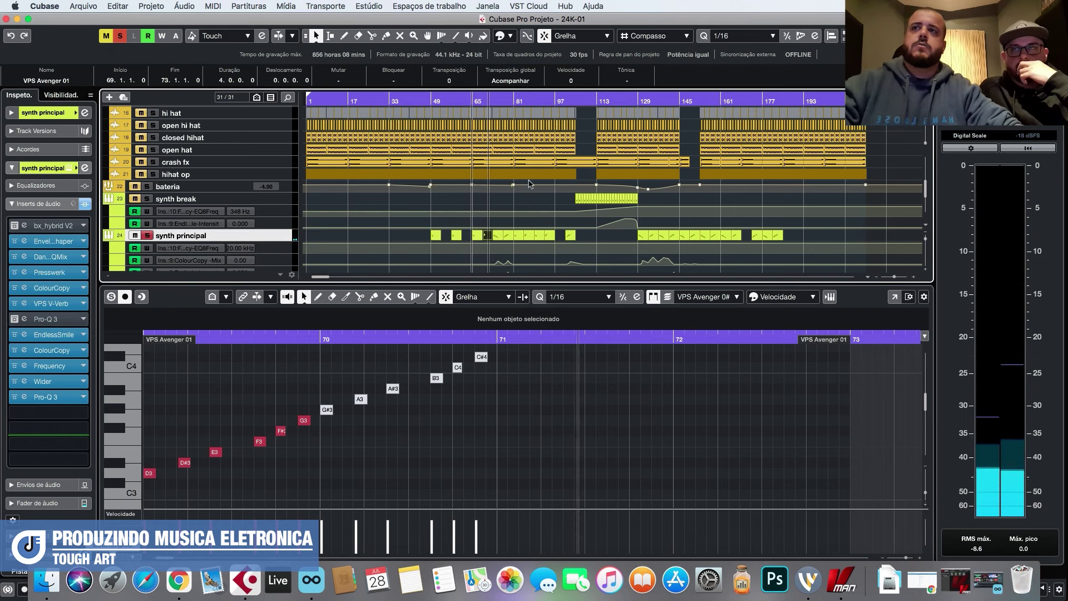
Stop playback and play the soloed synth principal track from bar 153.
{"action": "key", "text": "space"}
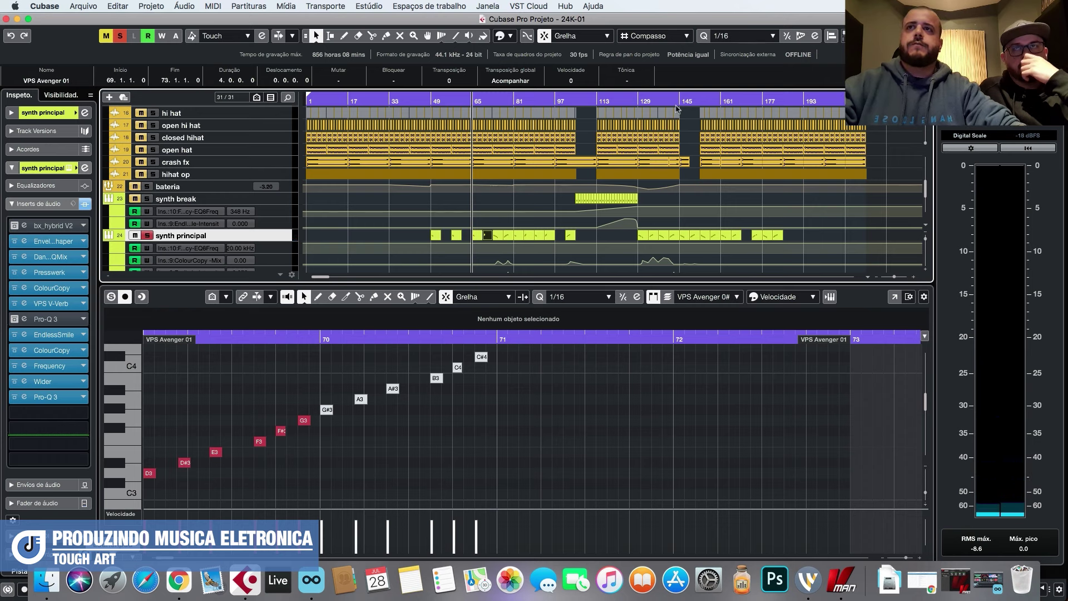
{"action": "left_click", "coordinate": [700, 111]}
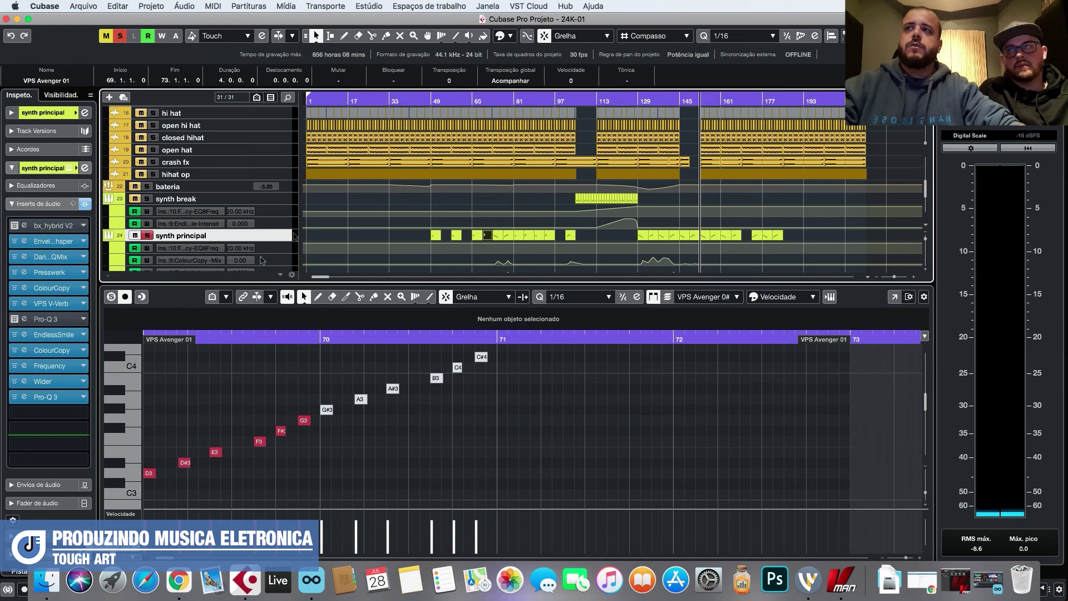
{"action": "key", "text": "space"}
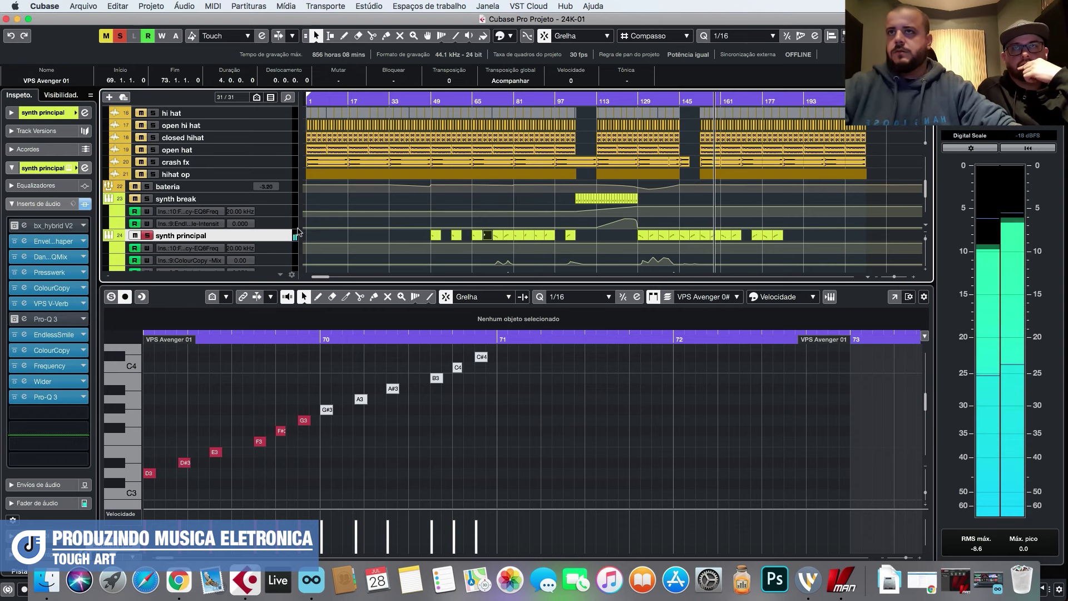
{"action": "key", "text": "space"}
Close the key editor of the synth principal part to show the full track arrangement.
{"action": "scroll", "coordinate": [225, 362], "scroll_direction": "down", "scroll_amount": 1}
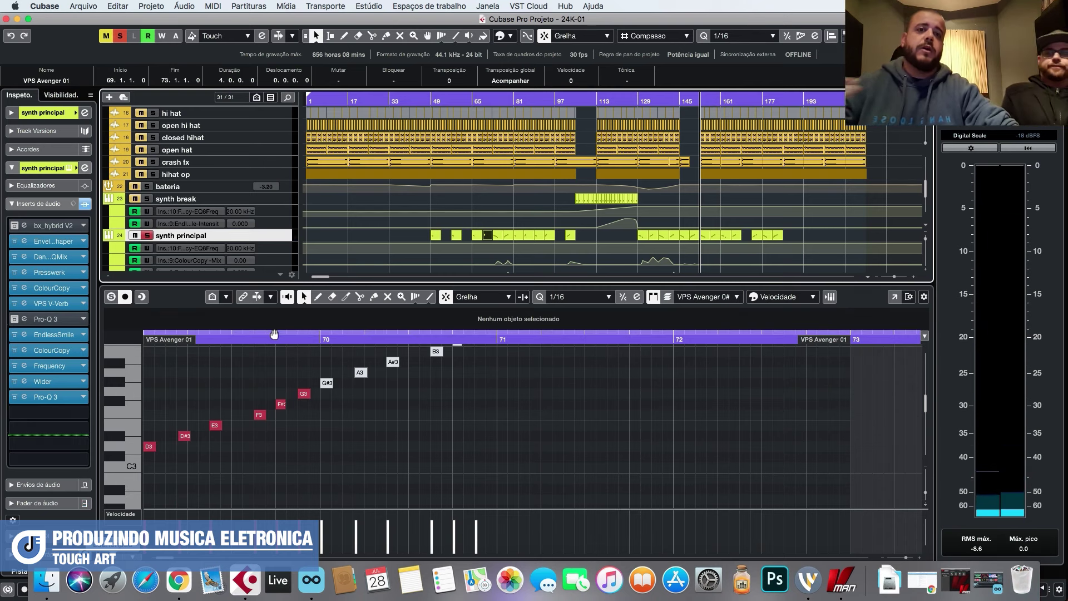
{"action": "scroll", "coordinate": [203, 490], "scroll_direction": "down", "scroll_amount": 5}
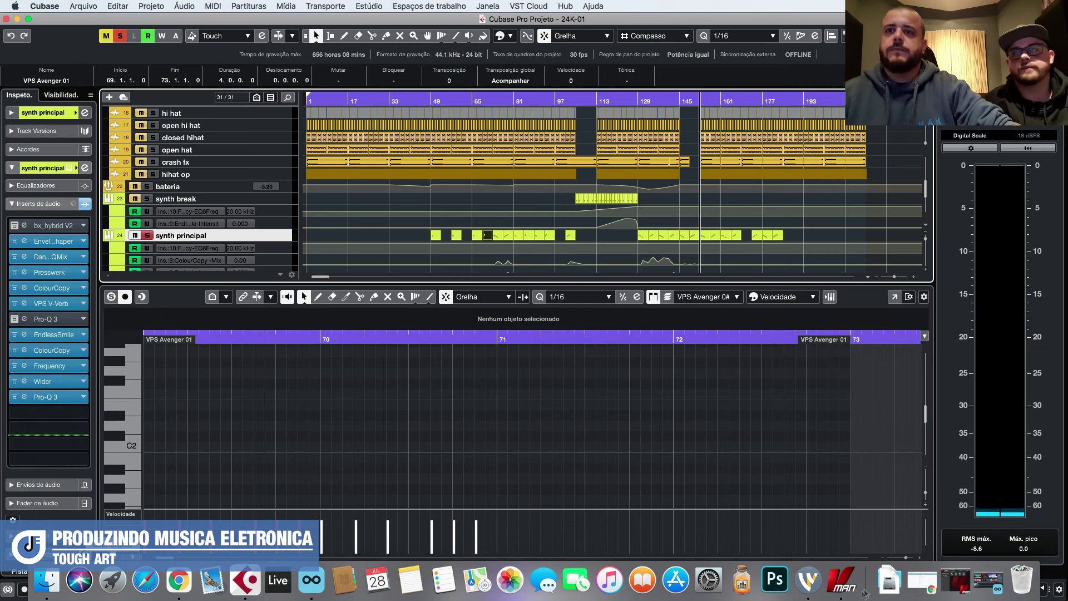
{"action": "left_click", "coordinate": [438, 554]}
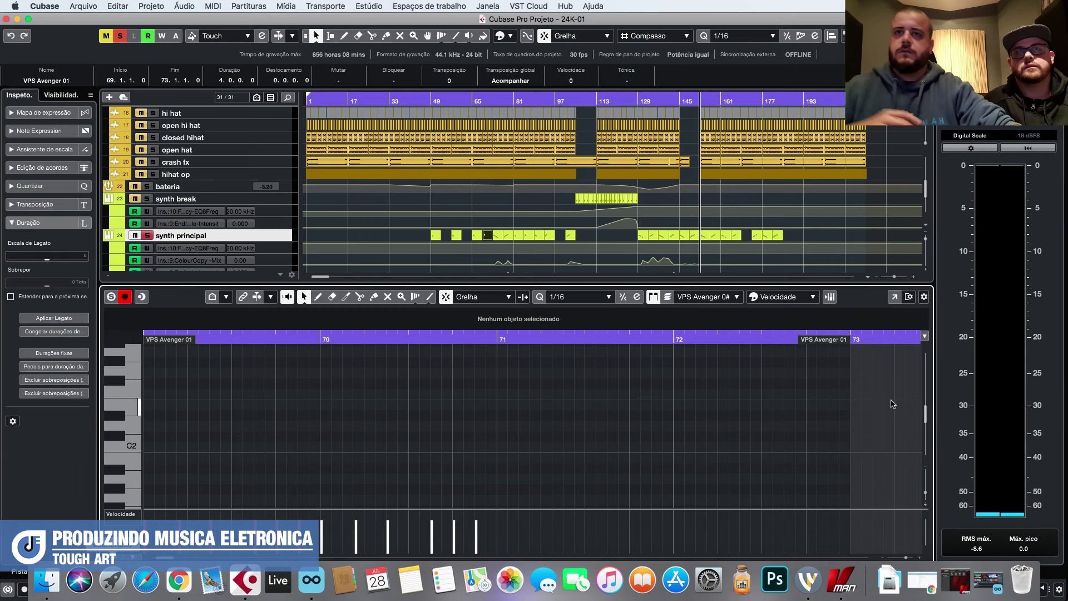
{"action": "key", "text": "Return"}
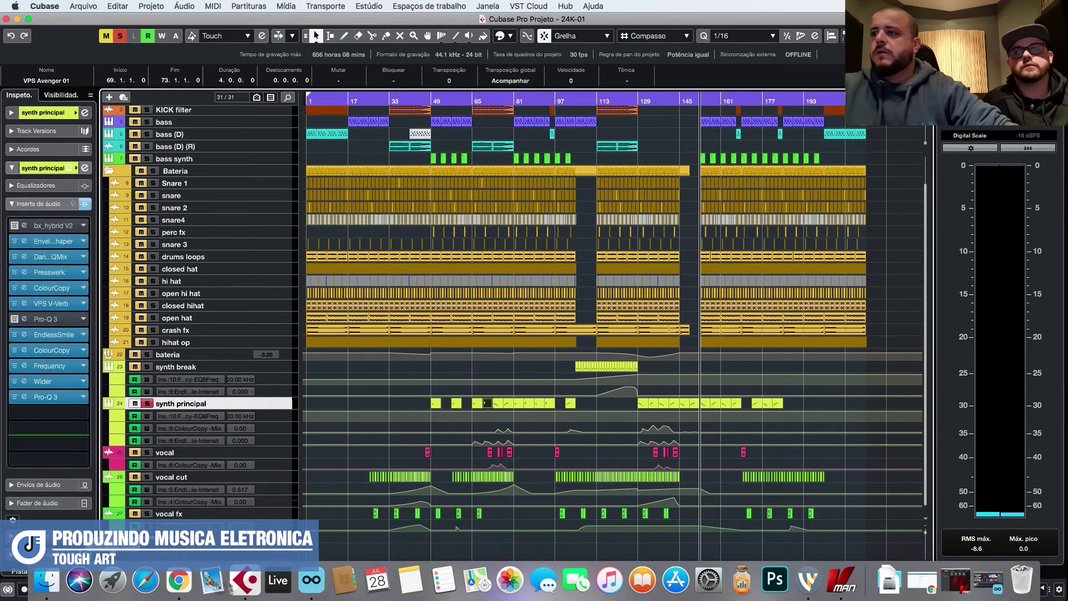
Close the VManager window and minimize Loopcloud, then return to the Cubase project and clear the part selection.
{"action": "left_click", "coordinate": [124, 581]}
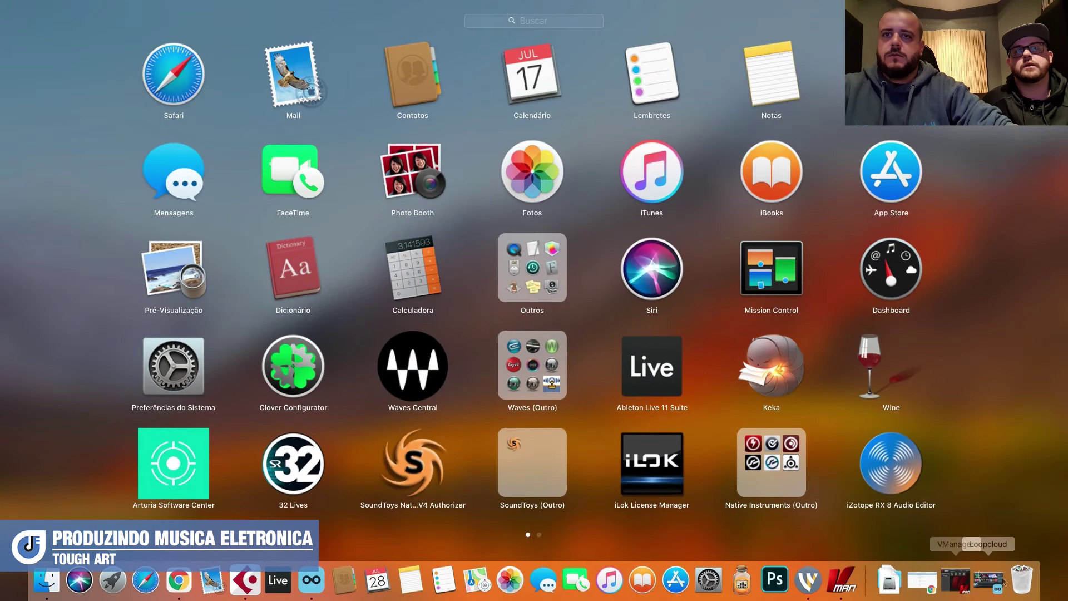
{"action": "left_click", "coordinate": [981, 581]}
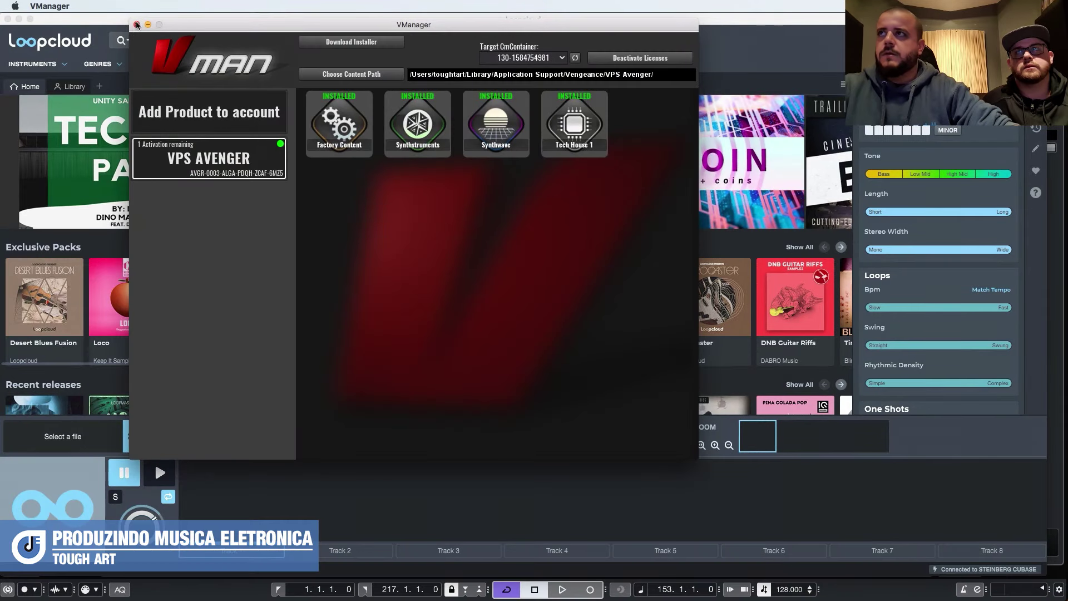
{"action": "left_click", "coordinate": [137, 25]}
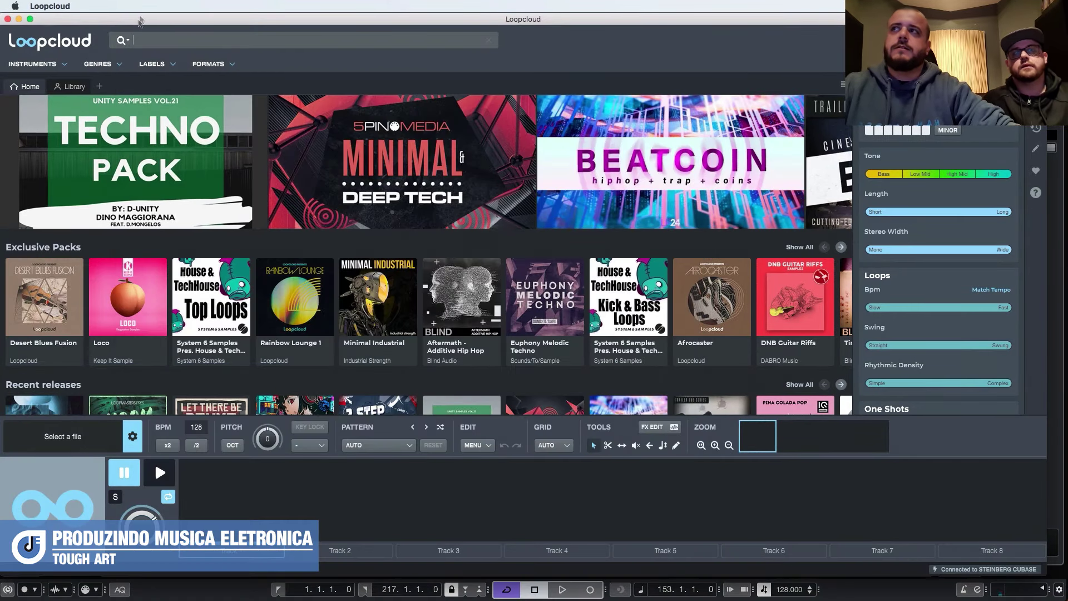
{"action": "left_click", "coordinate": [19, 19]}
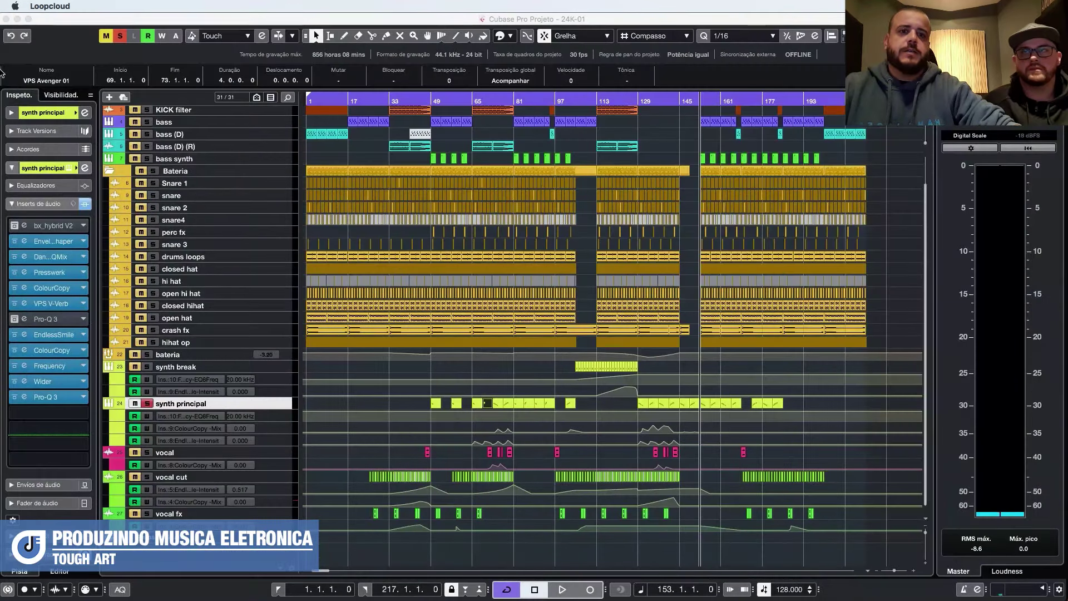
{"action": "left_click", "coordinate": [714, 559]}
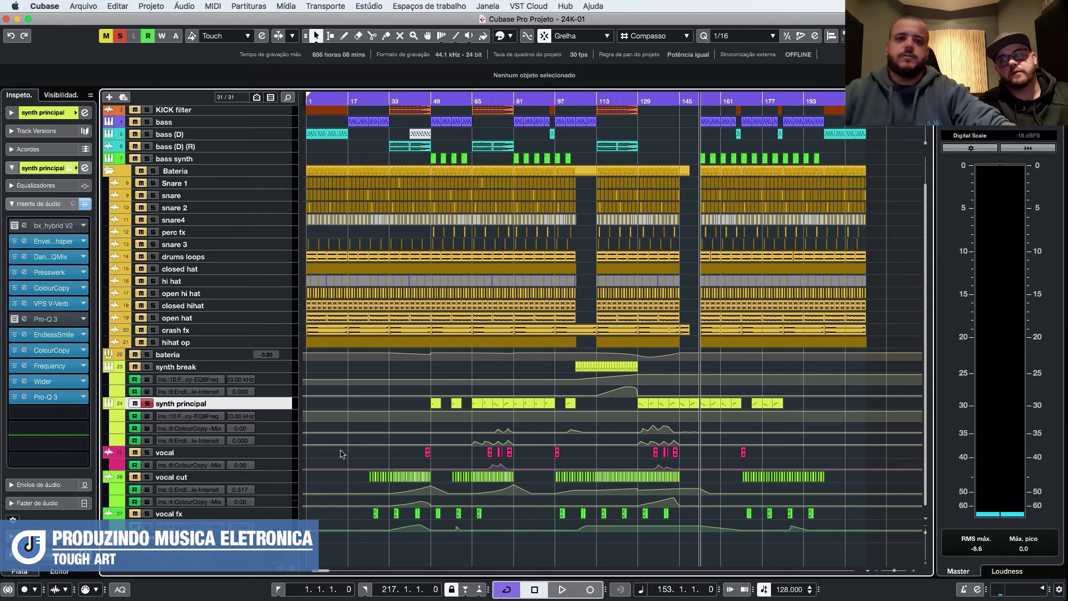
Switch the solo from synth principal to the synth break track, with the cursor at bar 105 and synth break selected.
{"action": "left_click", "coordinate": [148, 403]}
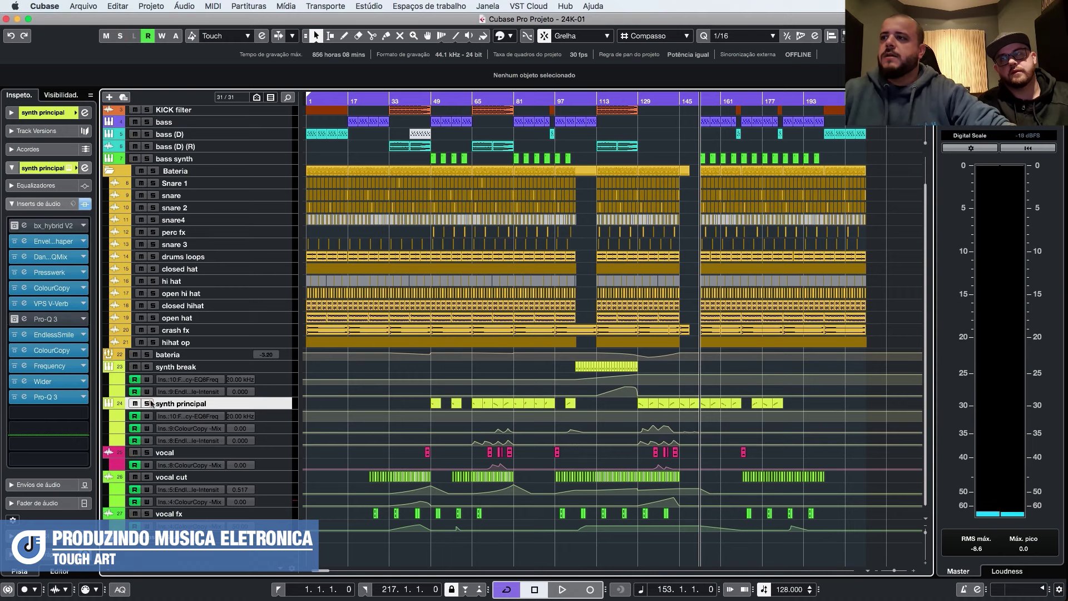
{"action": "left_click", "coordinate": [147, 367]}
{"action": "left_click_drag", "start_coordinate": [612, 103], "coordinate": [517, 106]}
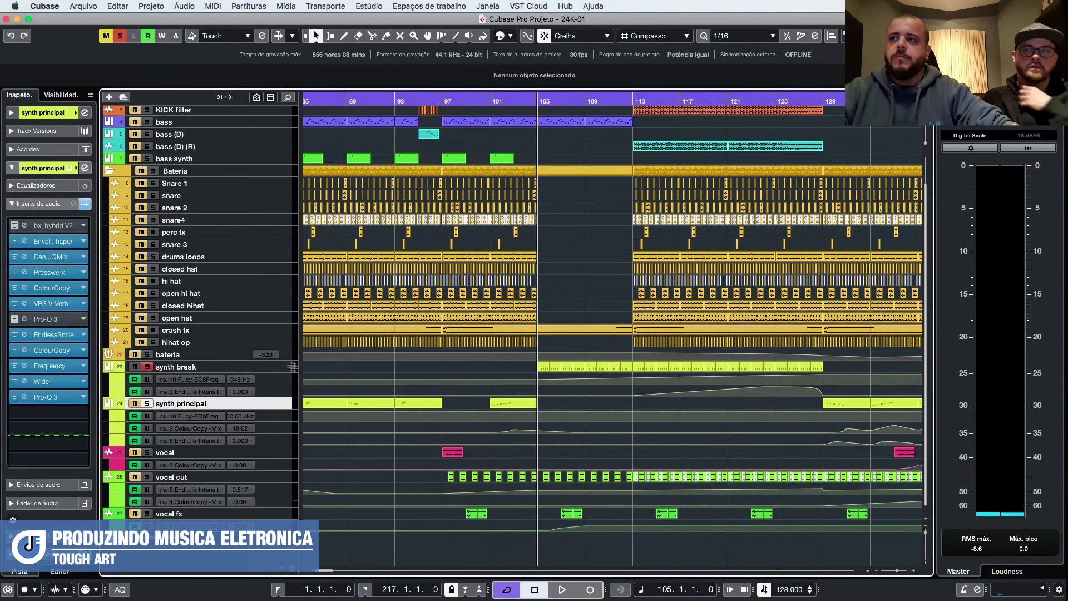
{"action": "left_click", "coordinate": [285, 364]}
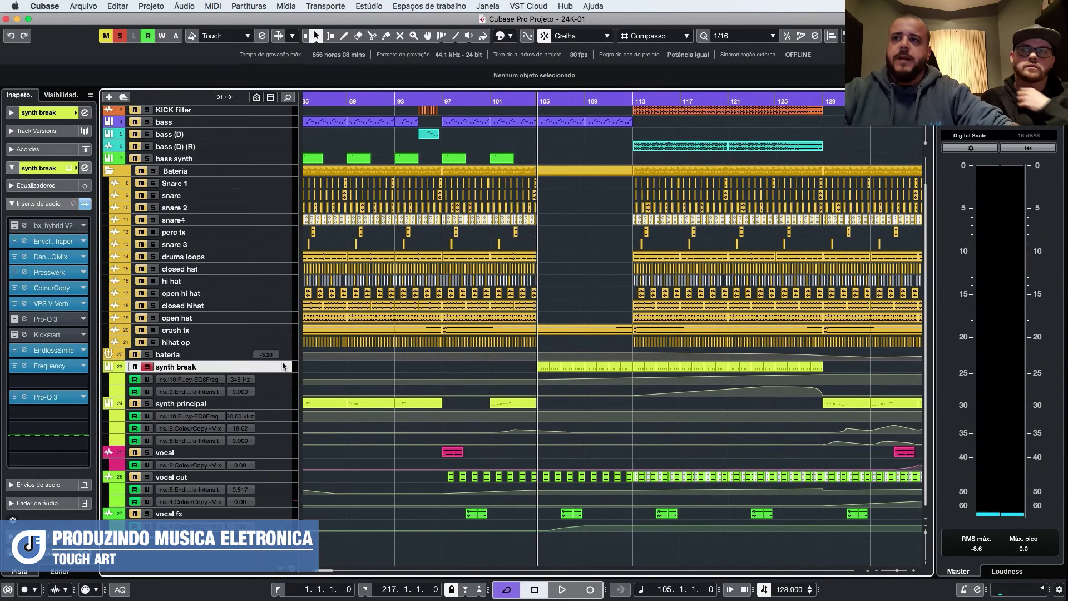
Select all synth break parts between bars 105 and 129 and play them.
{"action": "left_click_drag", "start_coordinate": [536, 366], "coordinate": [843, 376]}
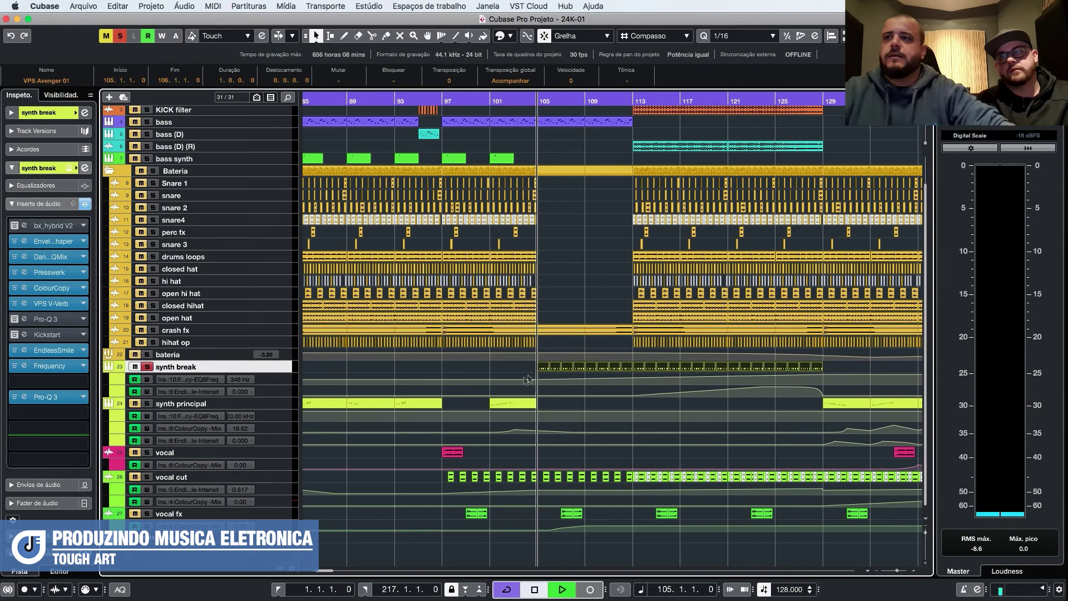
{"action": "key", "text": "space"}
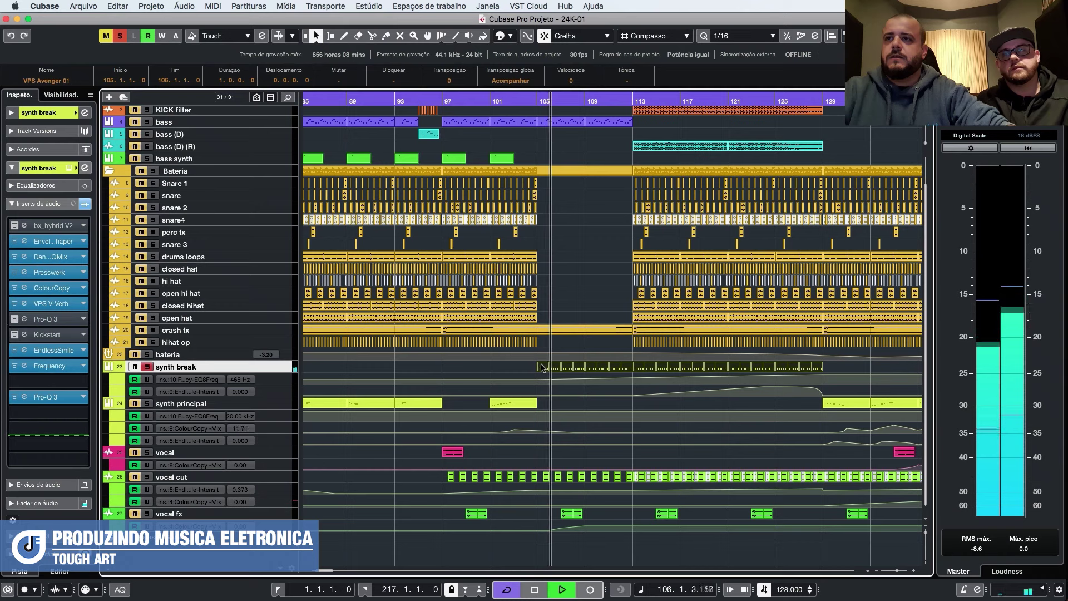
Examine the synth break notes in the key editor during playback, then close the editor and stop playback.
{"action": "double_click", "coordinate": [543, 367]}
{"action": "scroll", "coordinate": [425, 433], "scroll_direction": "up", "scroll_amount": 3}
{"action": "key", "text": "g"}
{"action": "key", "text": "g"}
{"action": "key", "text": "g"}
{"action": "key", "text": "g"}
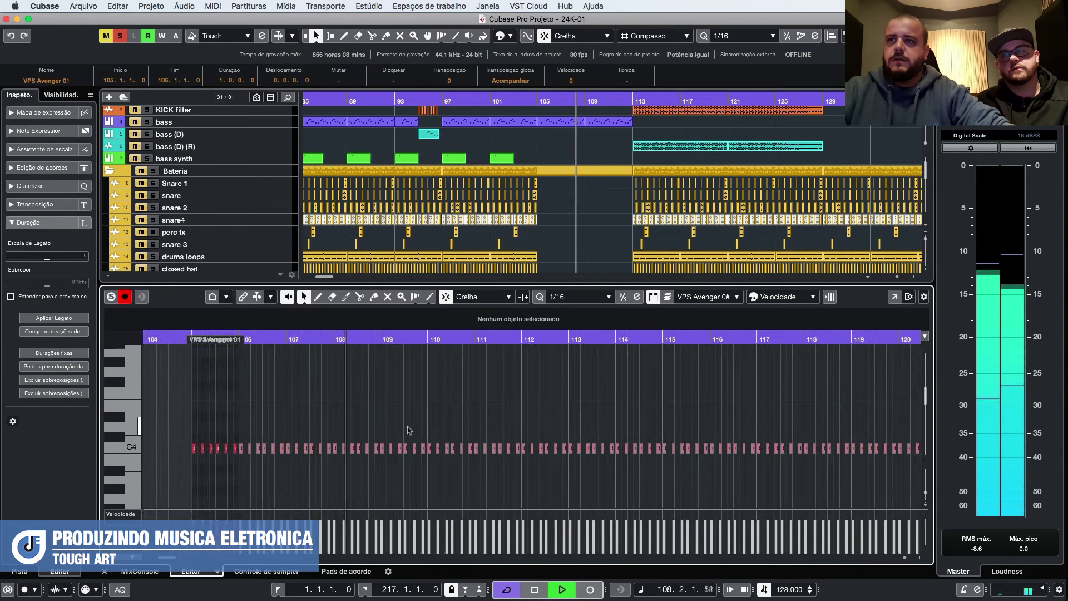
{"action": "key", "text": "h"}
{"action": "key", "text": "h"}
{"action": "key", "text": "h"}
{"action": "key", "text": "h"}
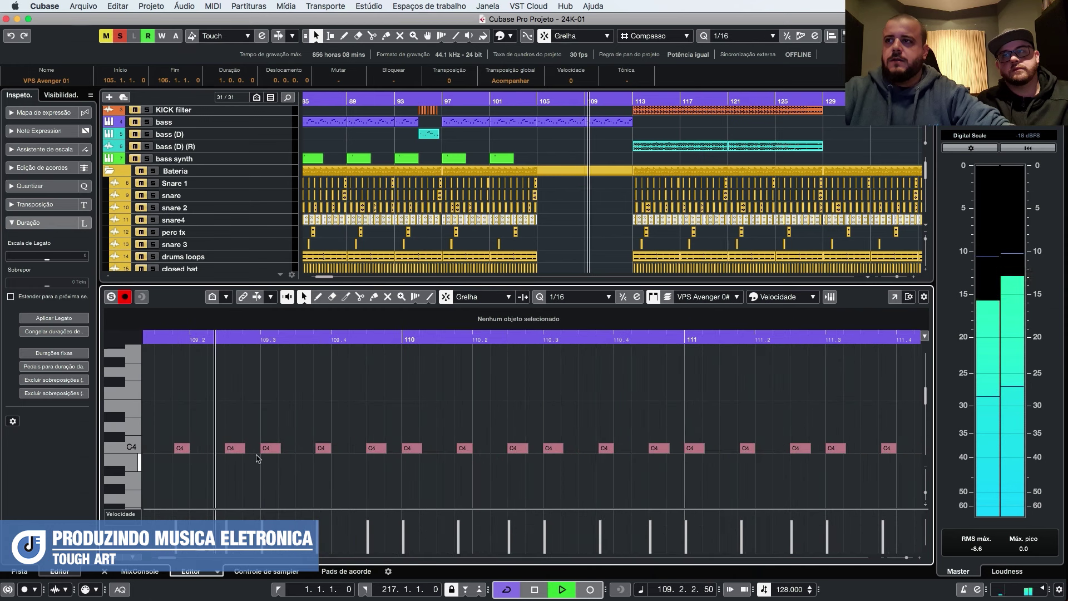
{"action": "key", "text": "g"}
{"action": "key", "text": "g"}
{"action": "key", "text": "g"}
{"action": "key", "text": "g"}
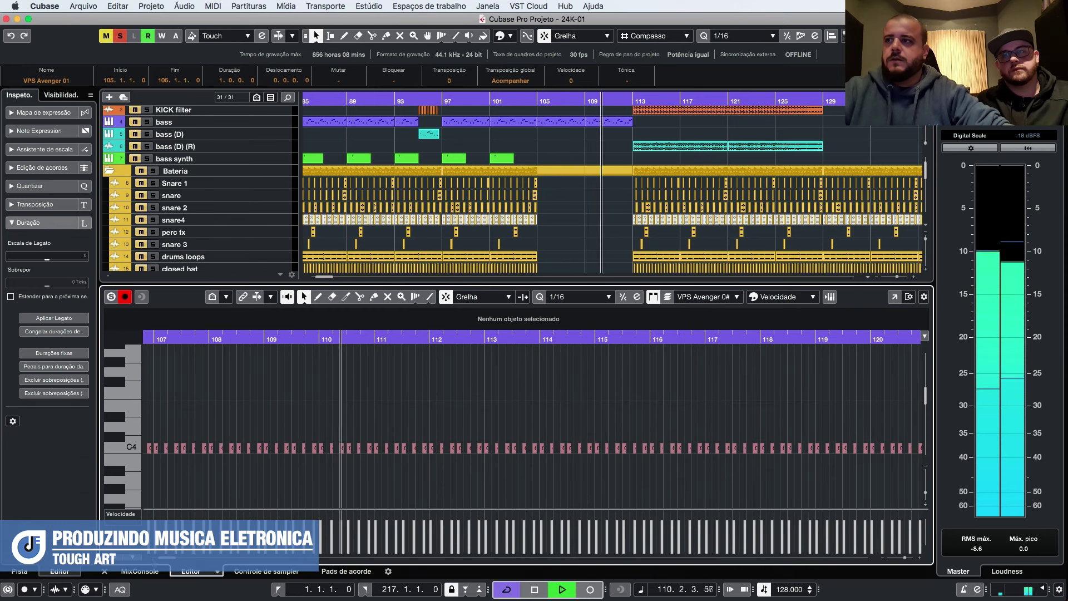
{"action": "key", "text": "super+e"}
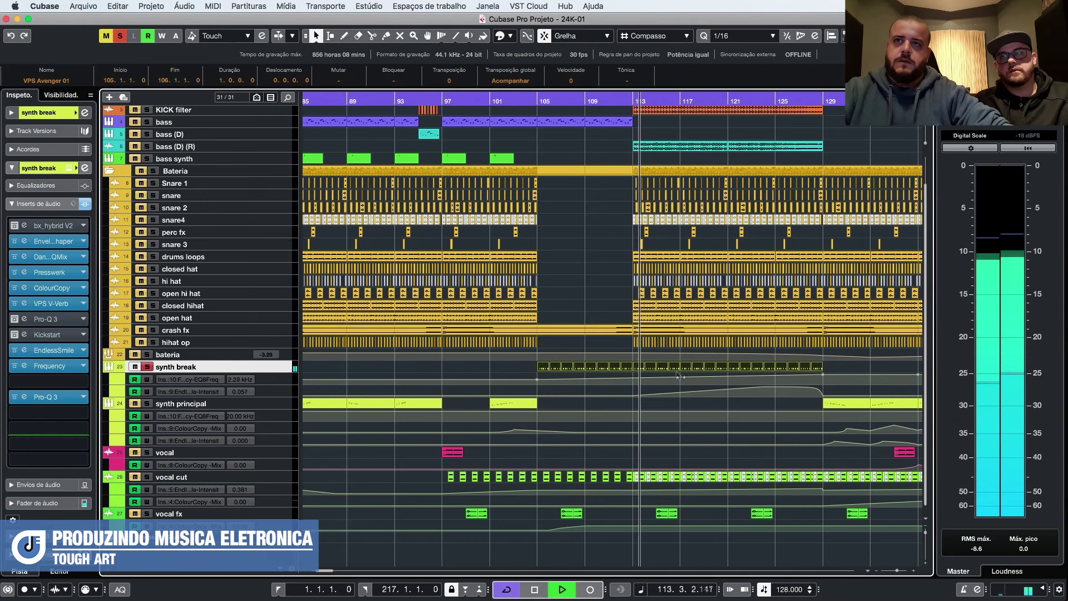
{"action": "key", "text": "space"}
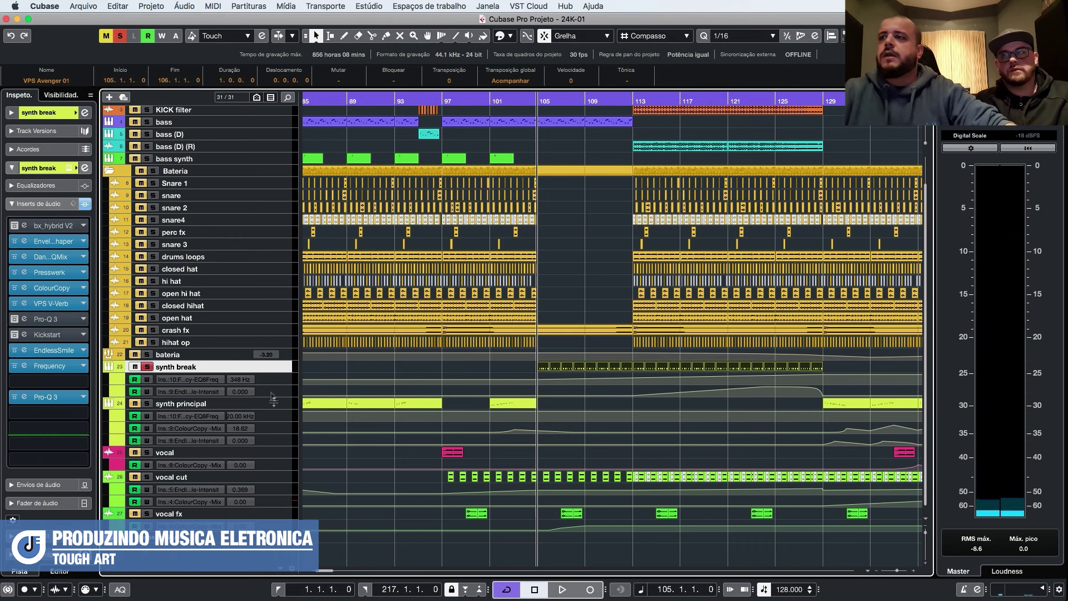
Show the VPS V-Verb insert settings of synth break, then reselect the synth break track.
{"action": "left_click", "coordinate": [289, 393]}
{"action": "left_click", "coordinate": [24, 304]}
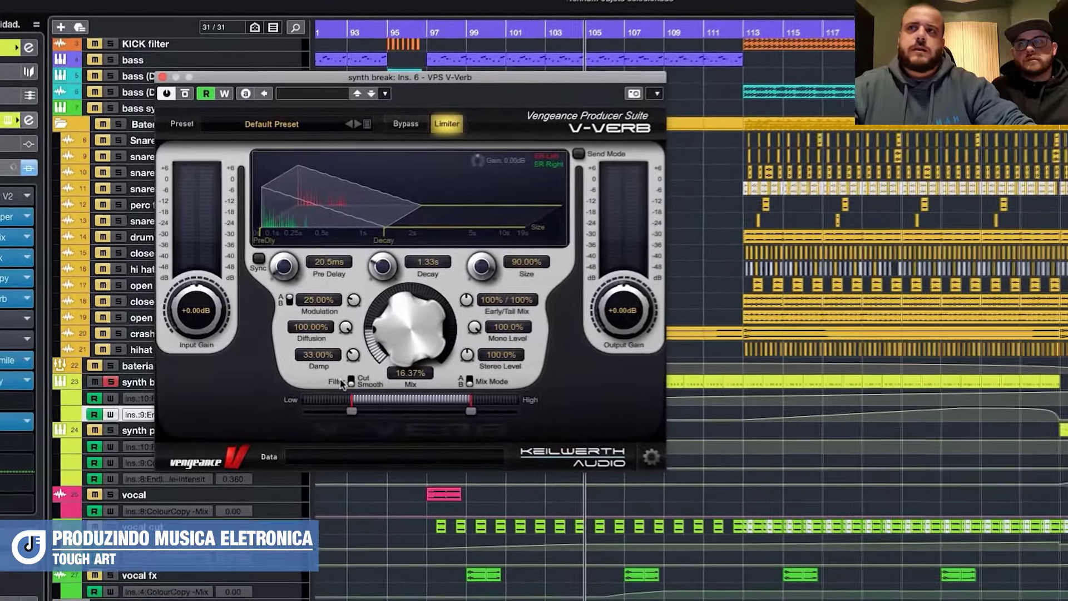
{"action": "mouse_move", "coordinate": [383, 308]}
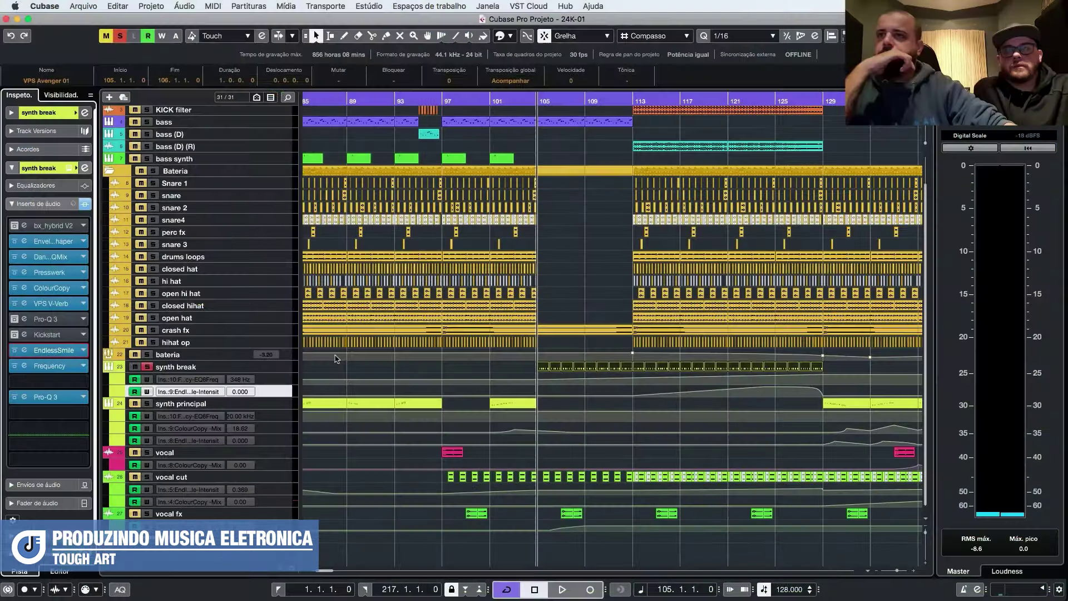
{"action": "left_click", "coordinate": [289, 370]}
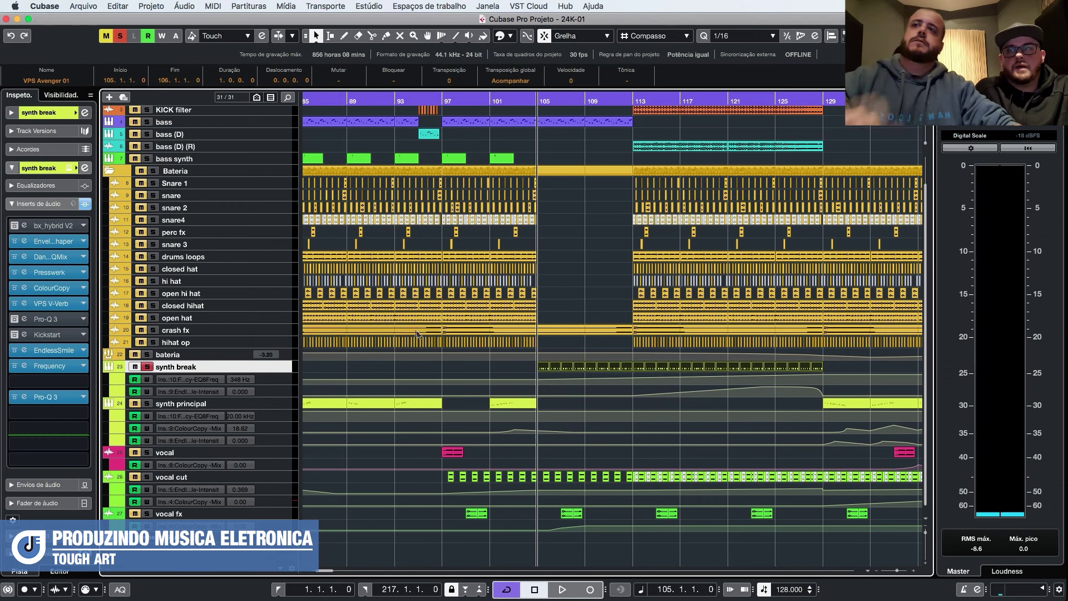
Play synth break and synth principal soloed together from bar 101.
{"action": "left_click", "coordinate": [493, 110]}
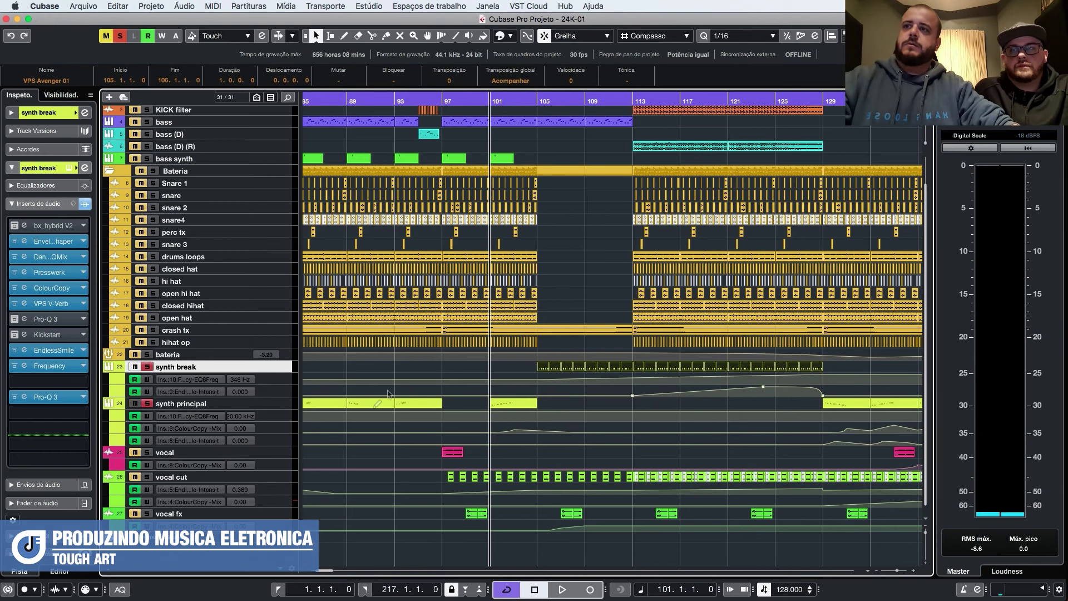
{"action": "key", "text": "space"}
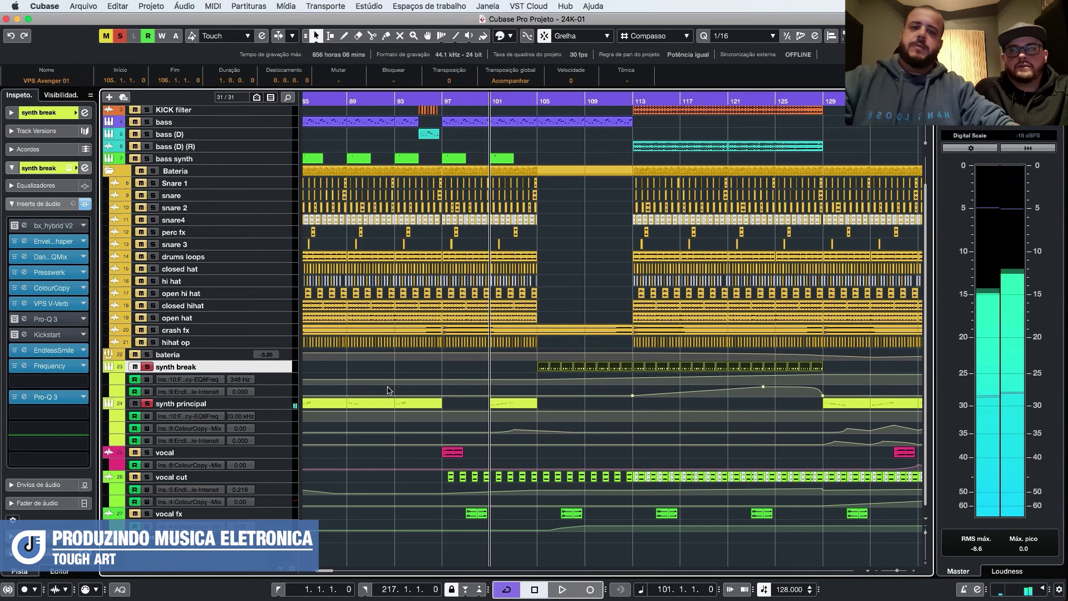
{"action": "key", "text": "space"}
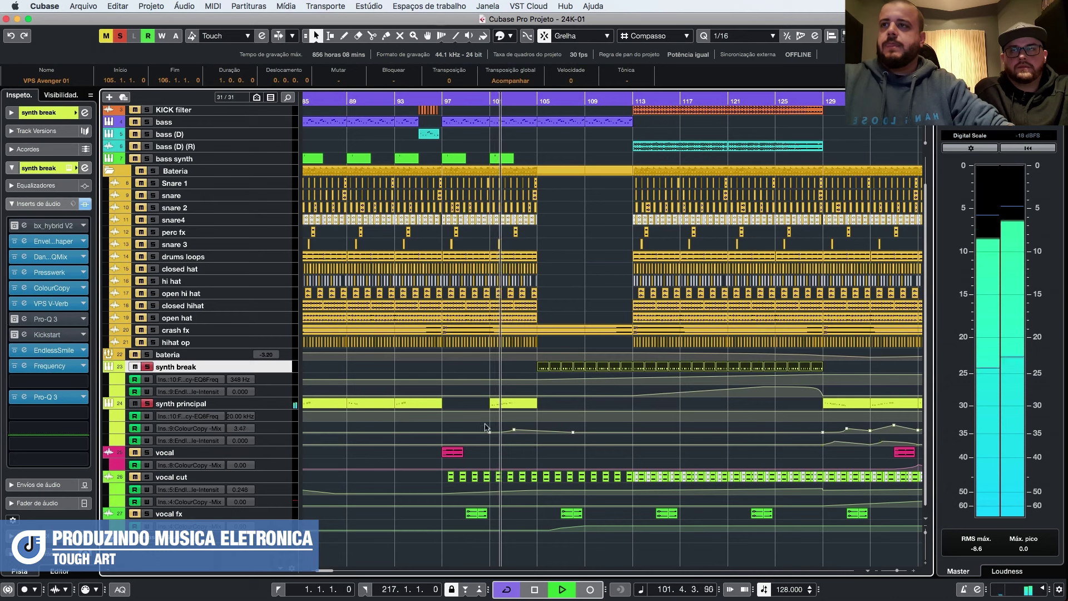
Stop playback and turn off solo on the synth break and synth principal tracks.
{"action": "left_click", "coordinate": [146, 366]}
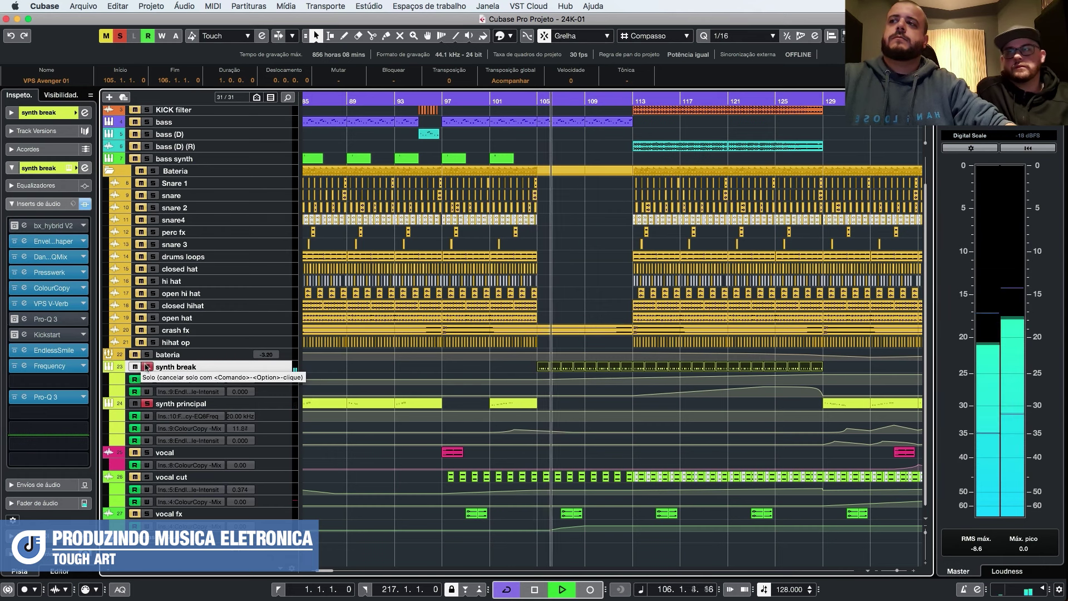
{"action": "key", "text": "space"}
{"action": "left_click", "coordinate": [146, 403]}
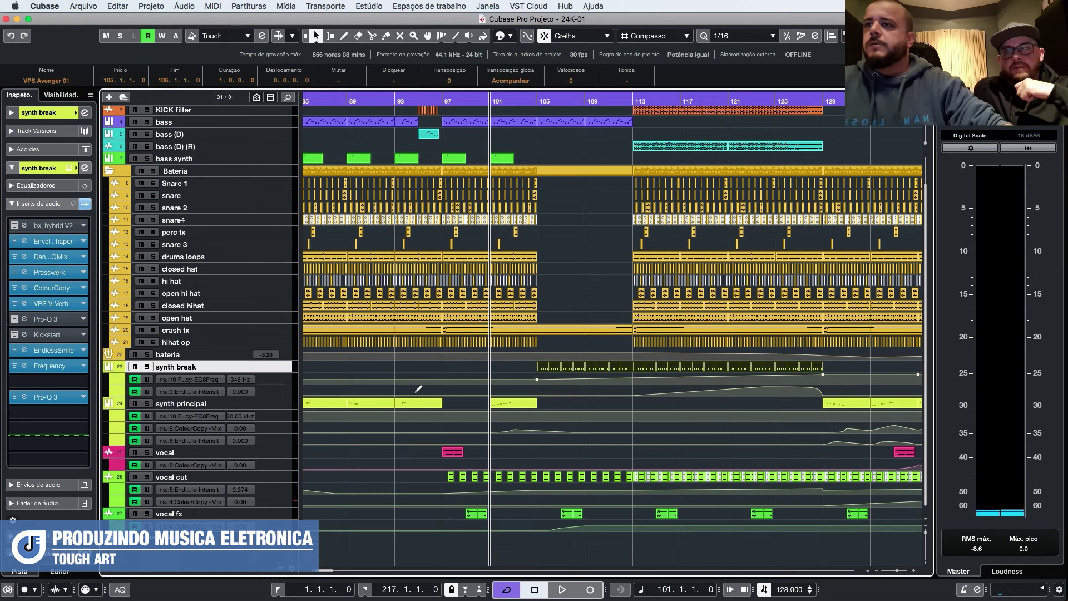
Select the vocal track and play the full mix from bar 135.
{"action": "scroll", "coordinate": [505, 456], "scroll_direction": "down", "scroll_amount": 4}
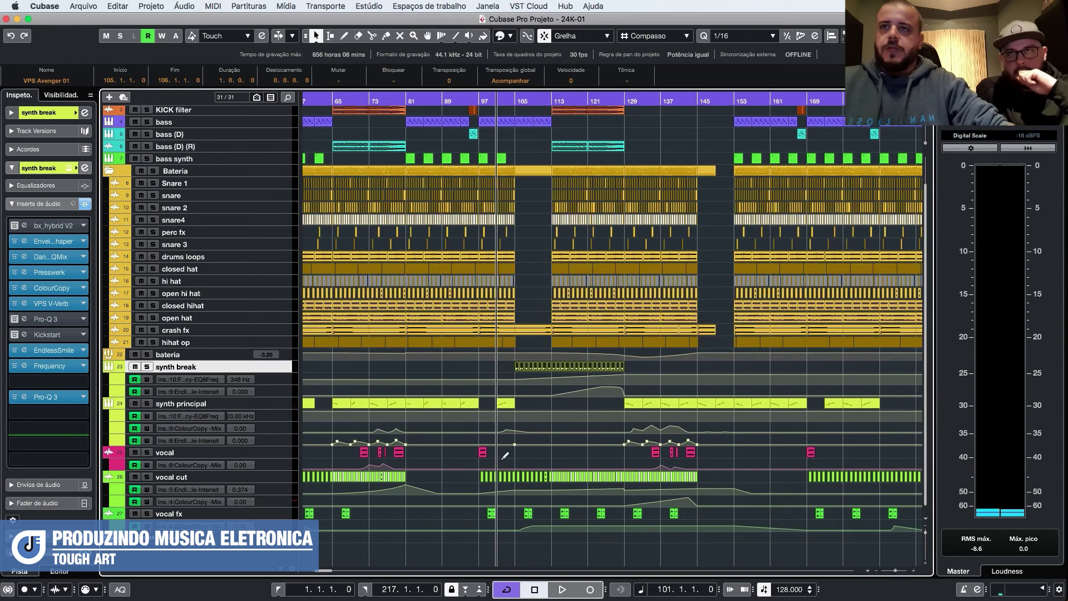
{"action": "scroll", "coordinate": [451, 399], "scroll_direction": "right", "scroll_amount": 2}
{"action": "scroll", "coordinate": [445, 392], "scroll_direction": "left", "scroll_amount": 3}
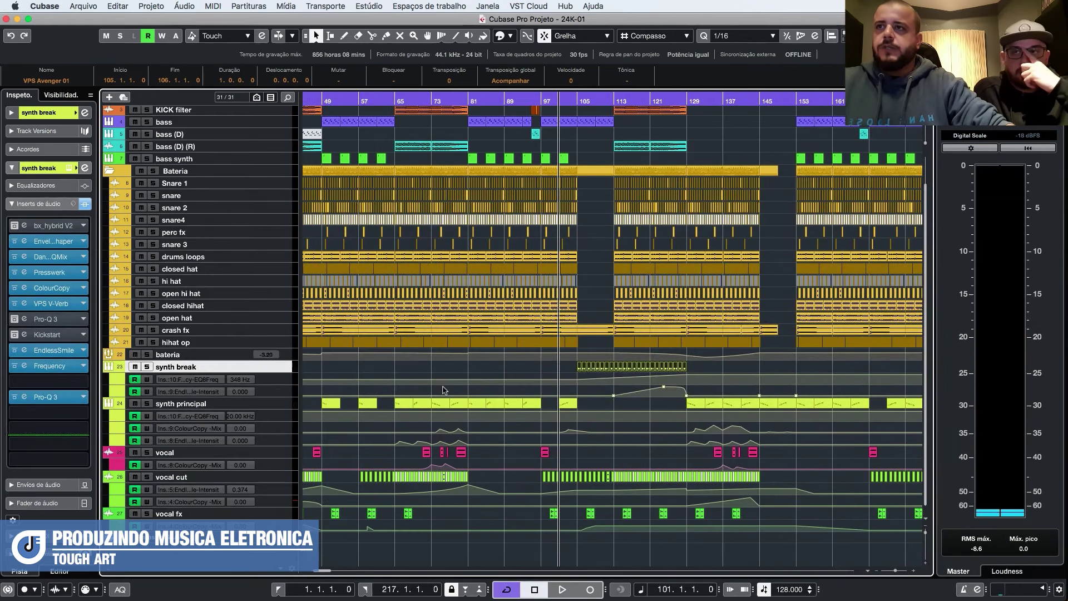
{"action": "scroll", "coordinate": [507, 352], "scroll_direction": "right", "scroll_amount": 5}
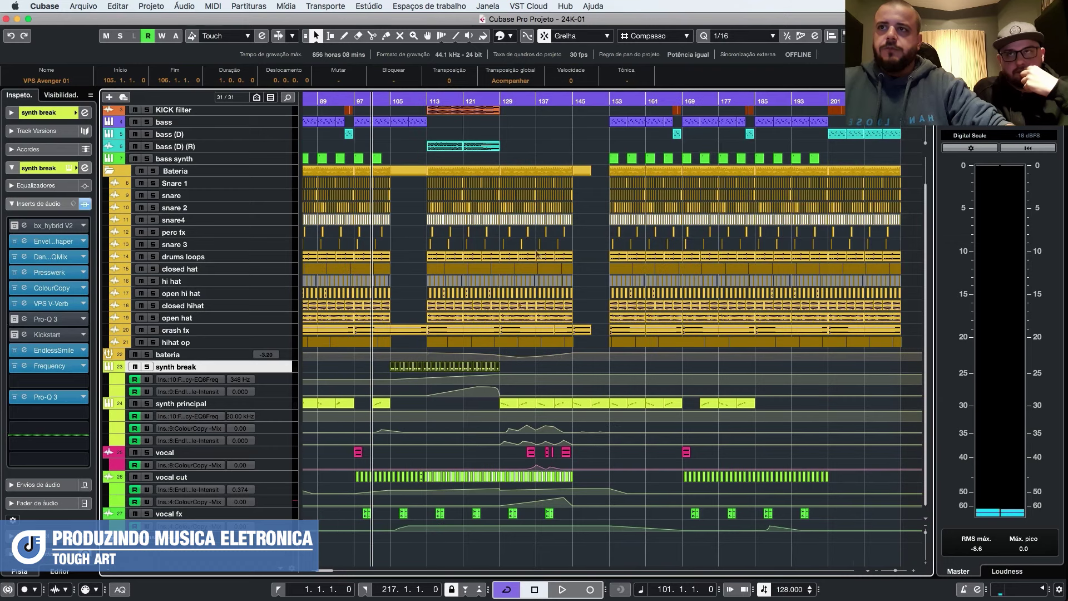
{"action": "left_click", "coordinate": [527, 109]}
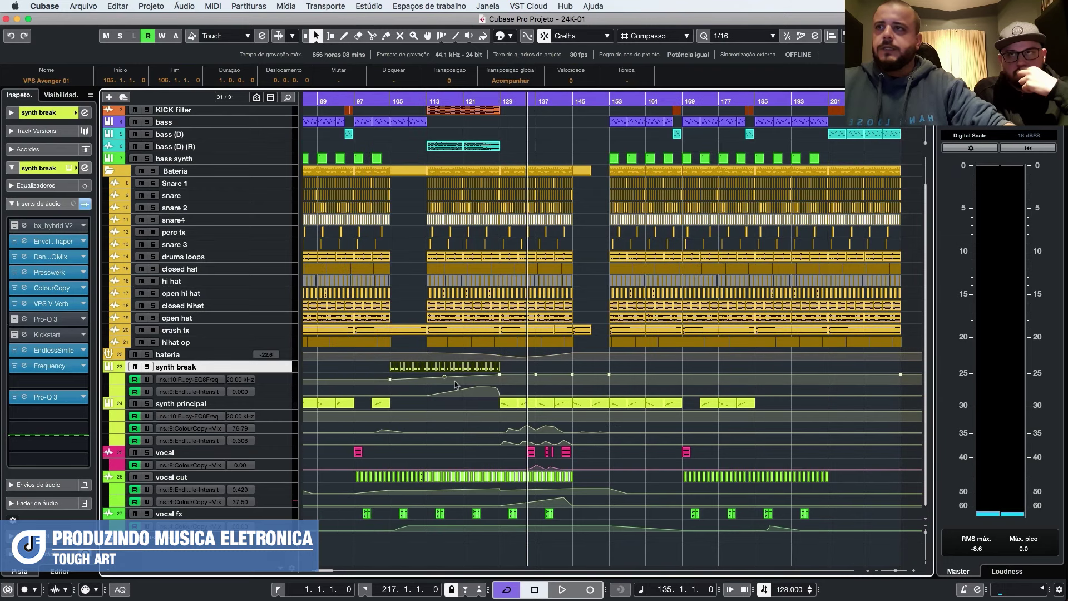
{"action": "left_click", "coordinate": [273, 455]}
{"action": "key", "text": "space"}
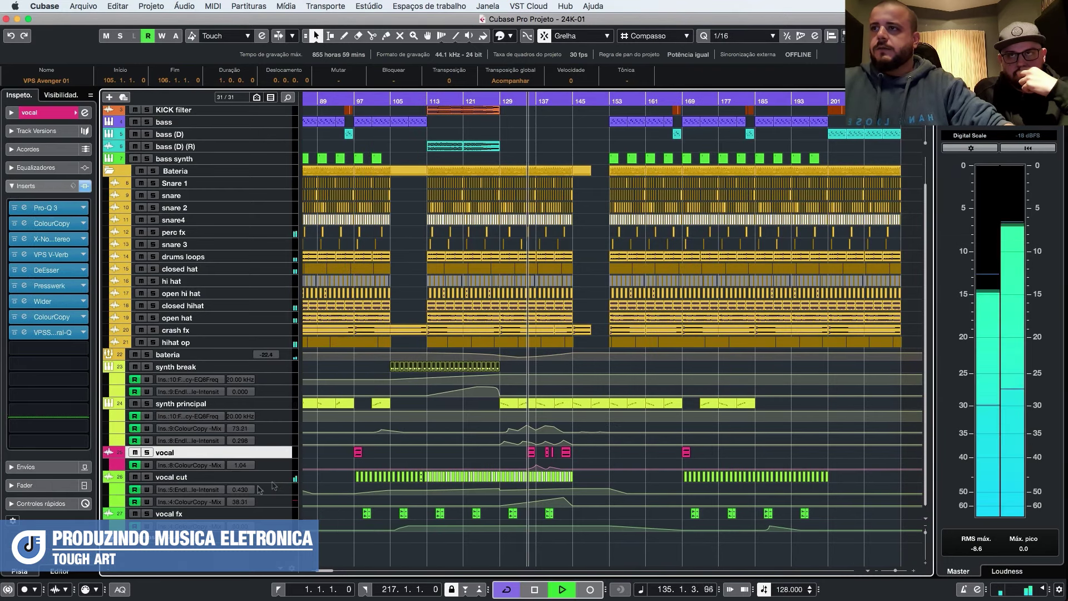
Solo the vocal track, stop playback and inspect the EQ bands of its Pro-Q 3 insert.
{"action": "left_click", "coordinate": [146, 453]}
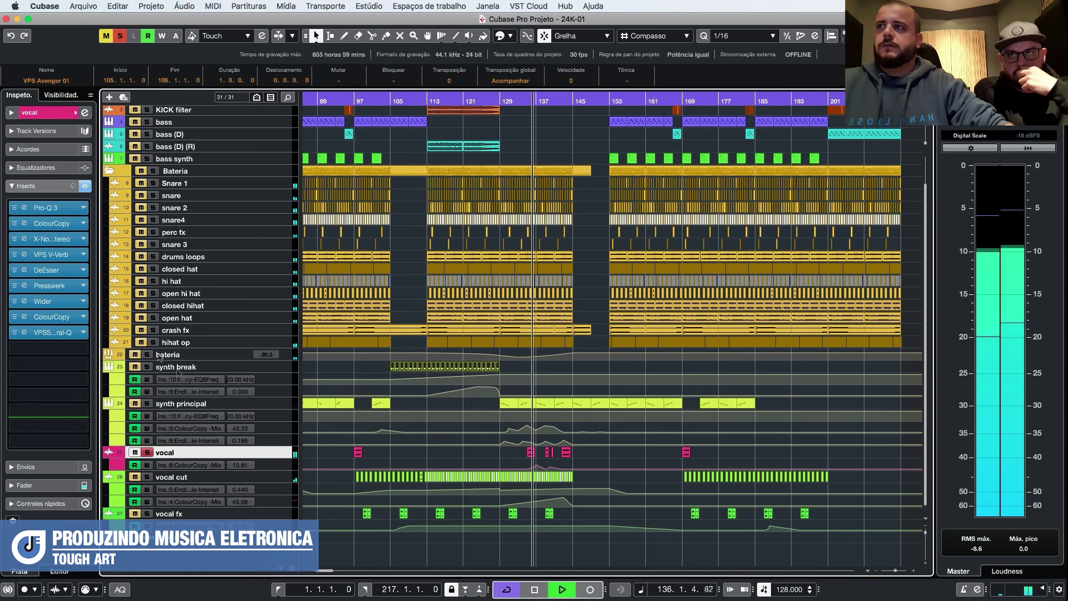
{"action": "left_click", "coordinate": [24, 207]}
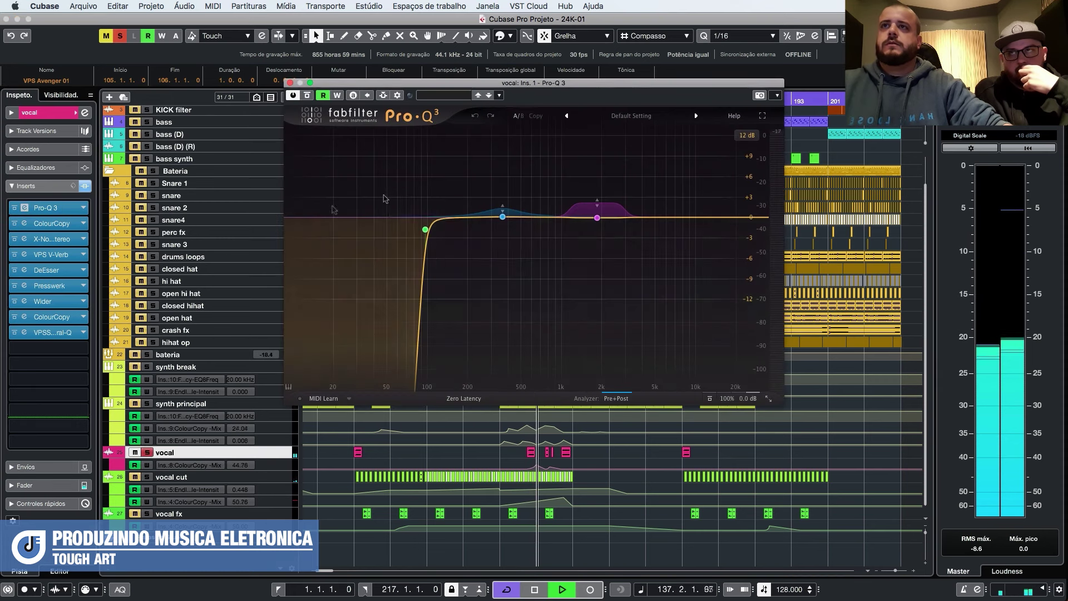
{"action": "key", "text": "space"}
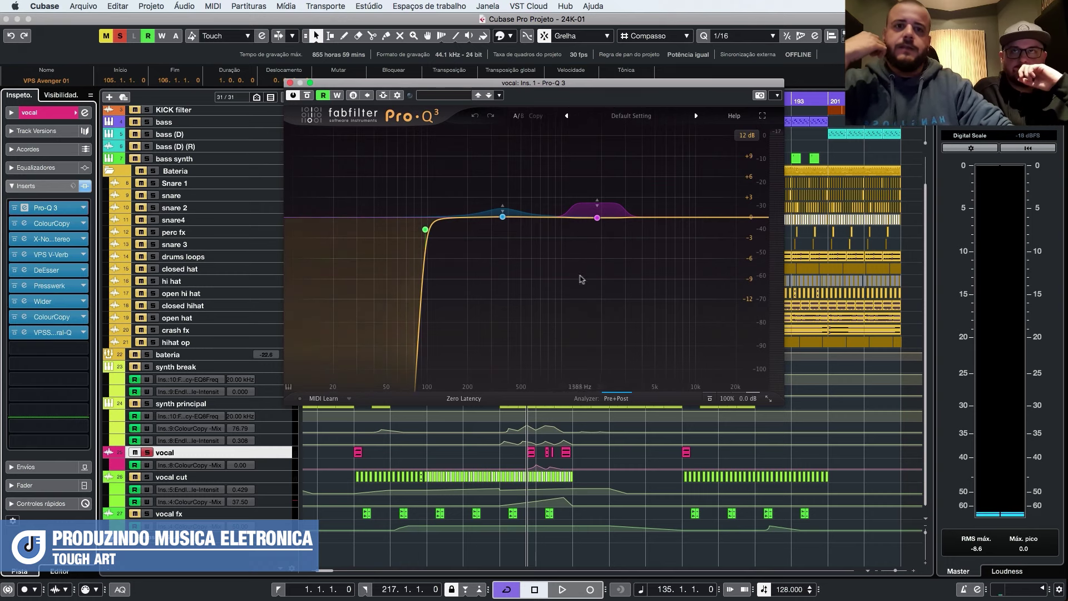
{"action": "mouse_move", "coordinate": [579, 262]}
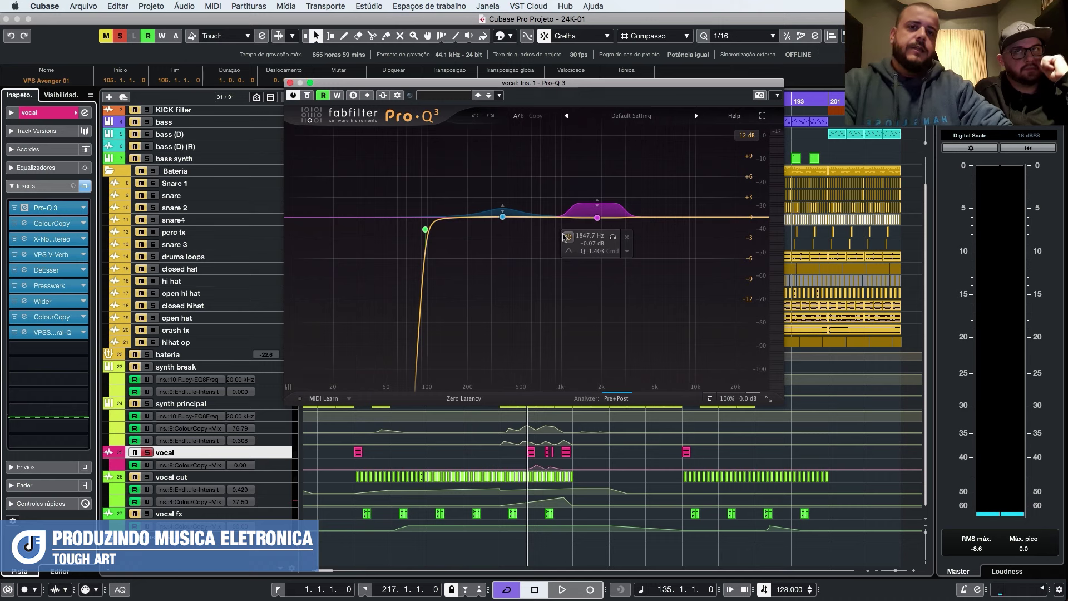
{"action": "mouse_move", "coordinate": [532, 215]}
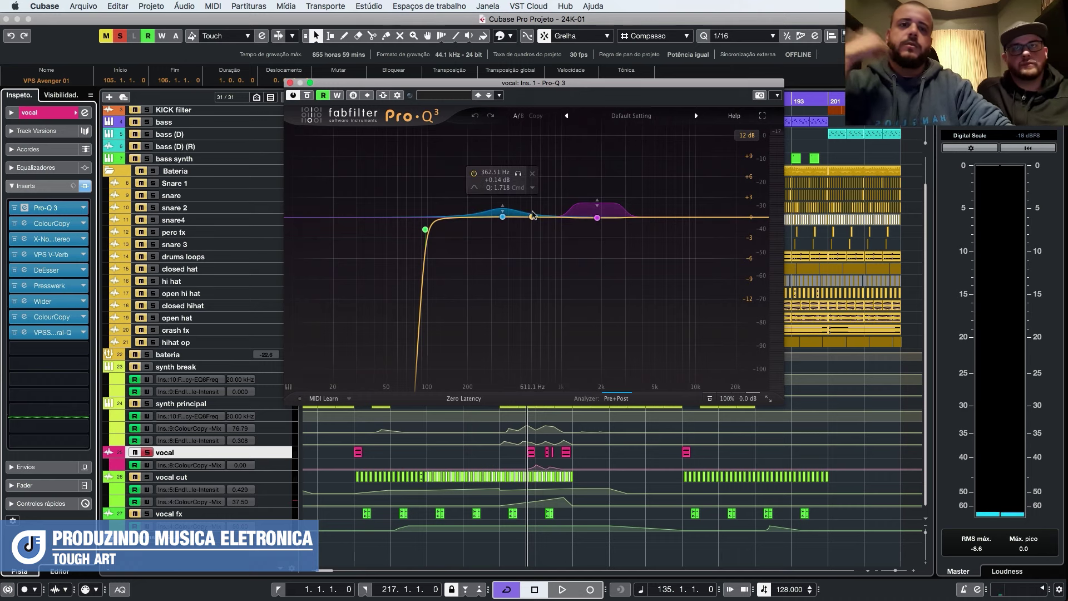
{"action": "left_click", "coordinate": [290, 82]}
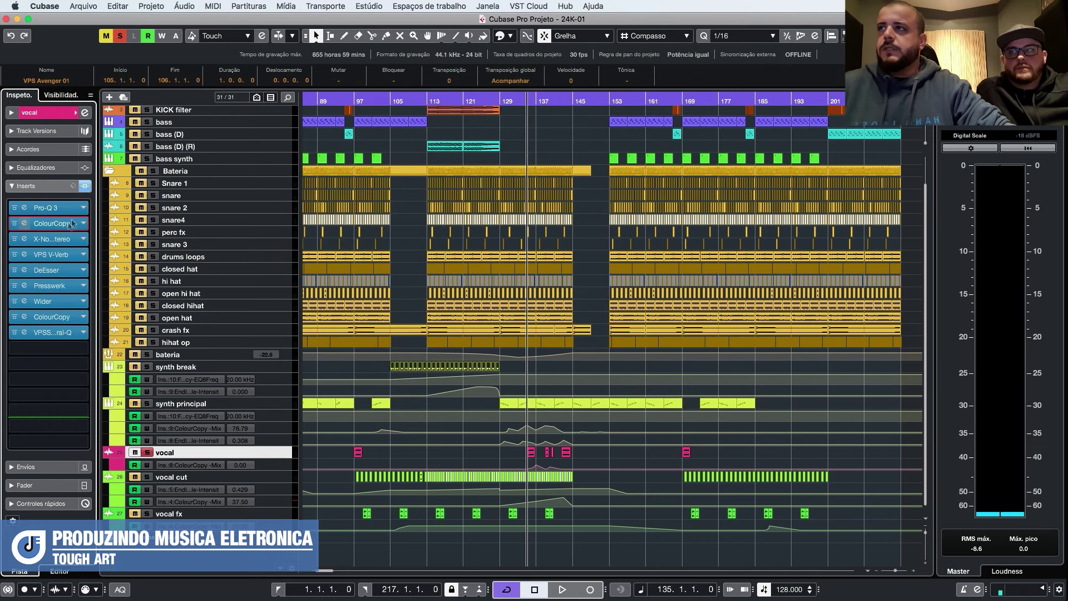
Show the settings of the vocal's first ColourCopy insert and its X-Noise Stereo insert, closing each plug-in window.
{"action": "left_click", "coordinate": [25, 223]}
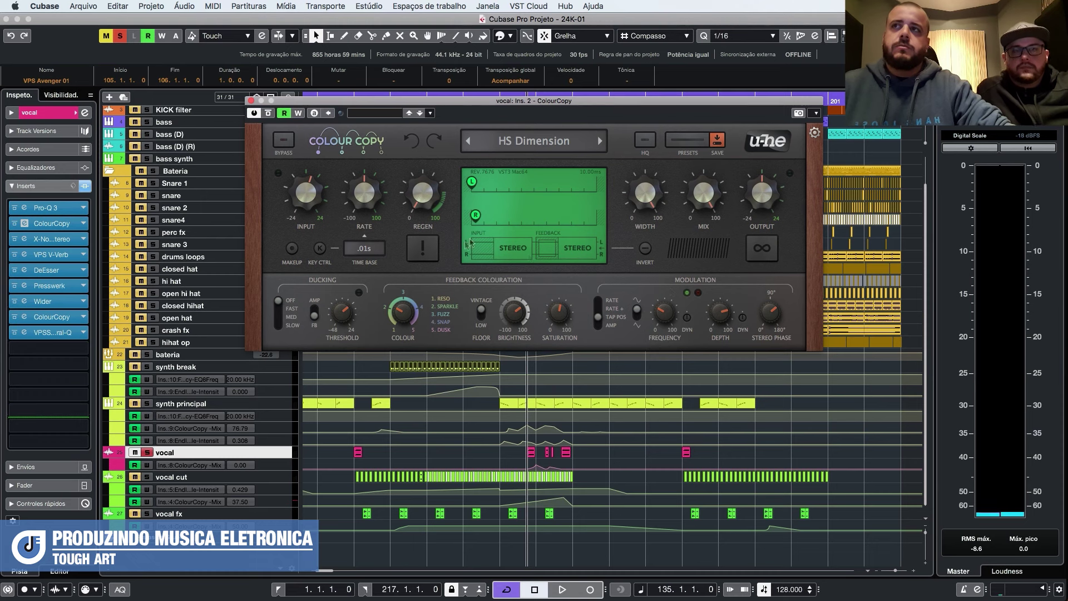
{"action": "left_click_drag", "start_coordinate": [514, 102], "coordinate": [520, 114]}
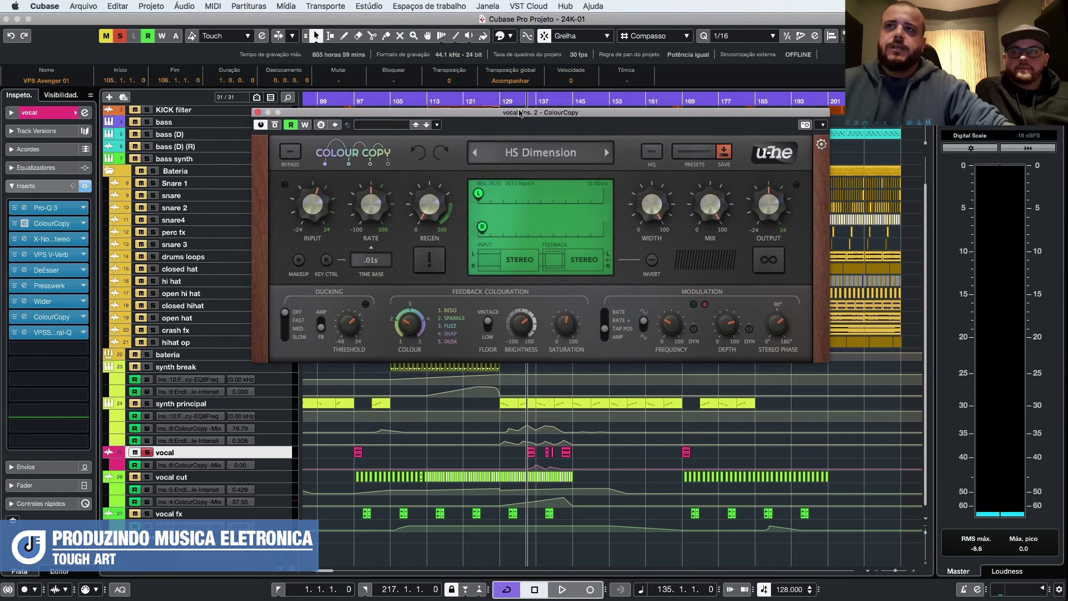
{"action": "left_click", "coordinate": [259, 113]}
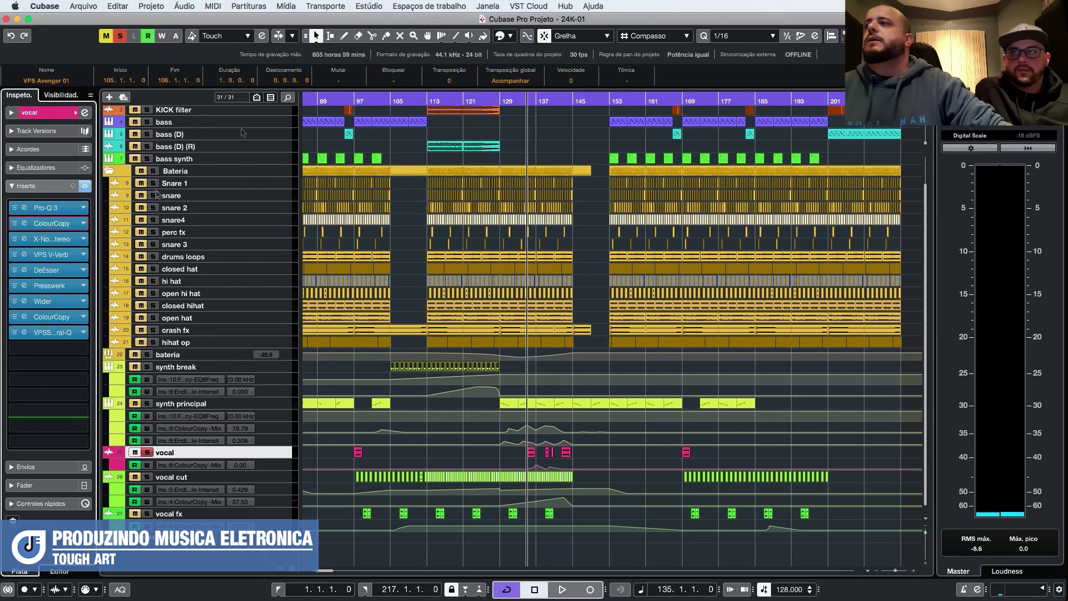
{"action": "left_click", "coordinate": [62, 239]}
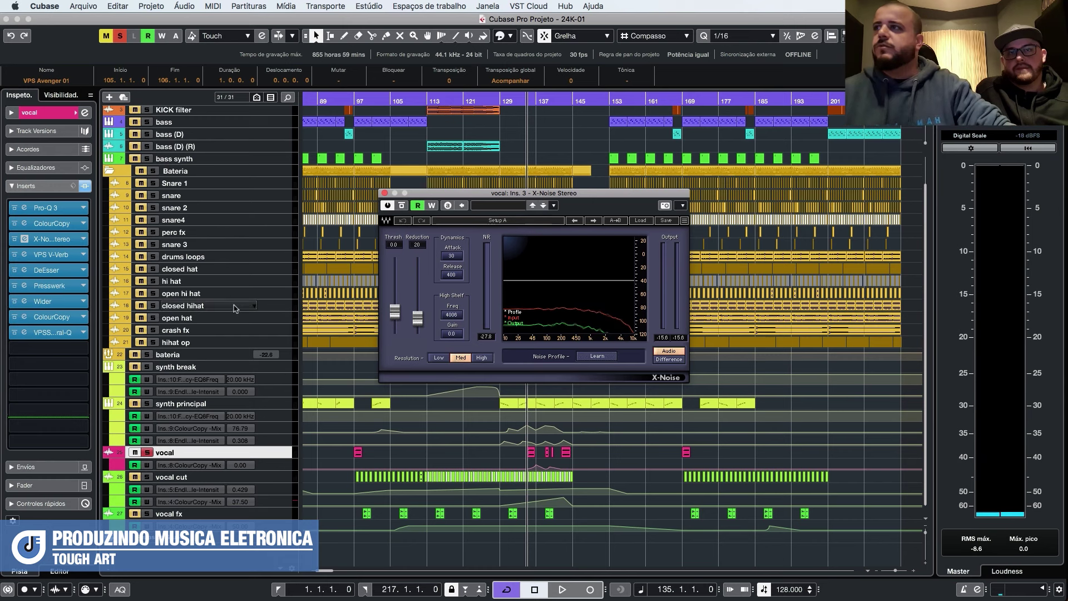
{"action": "left_click", "coordinate": [386, 195]}
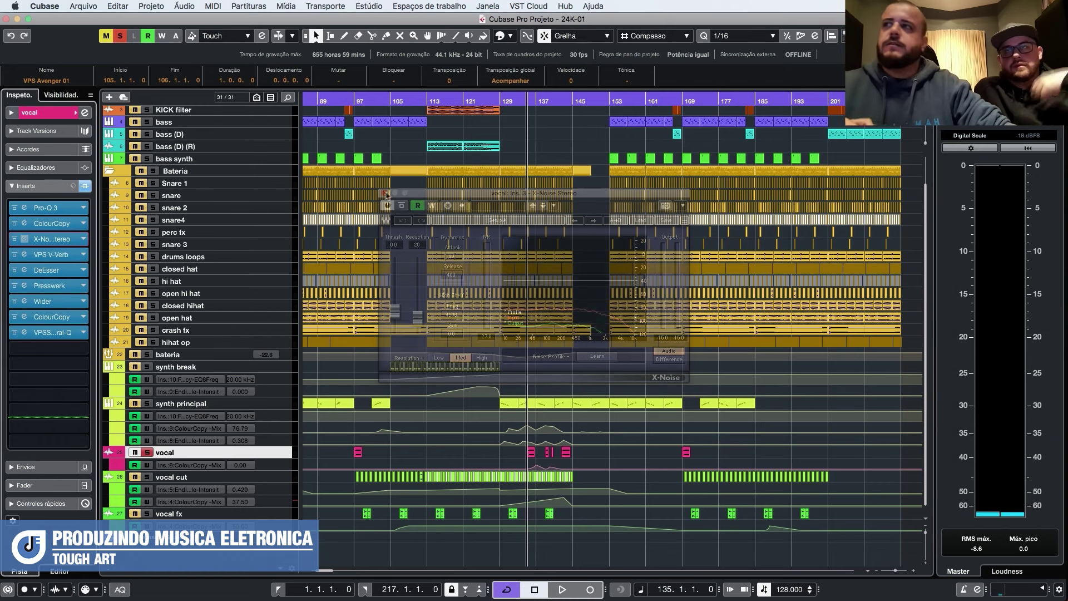
Show the VPS V-Verb and DeEsser insert settings of the vocal track, then close both plug-in windows.
{"action": "left_click", "coordinate": [62, 251]}
{"action": "left_click_drag", "start_coordinate": [584, 88], "coordinate": [634, 178]}
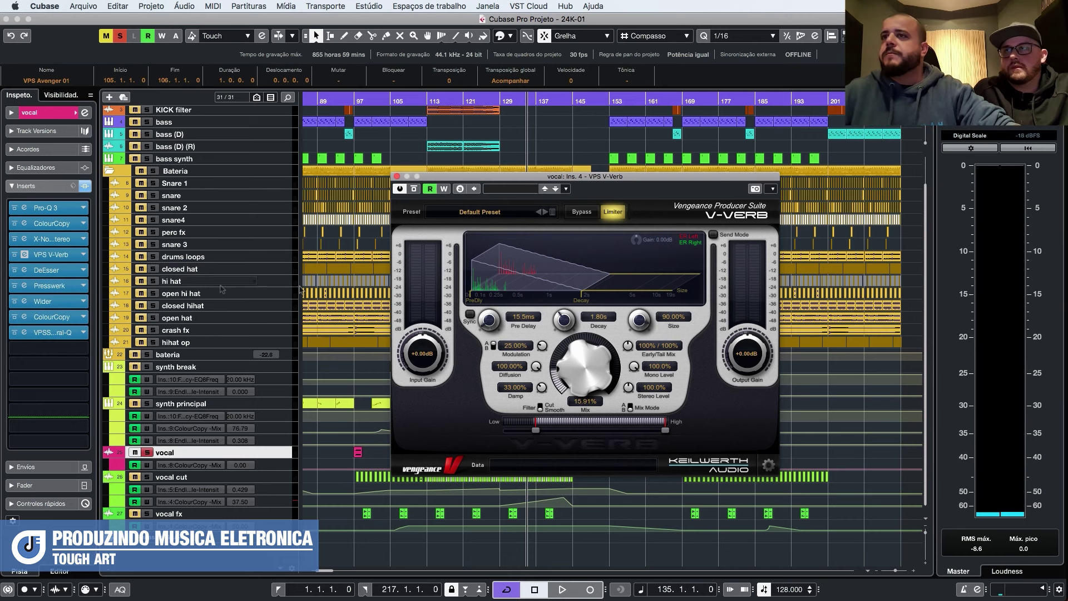
{"action": "left_click", "coordinate": [835, 163]}
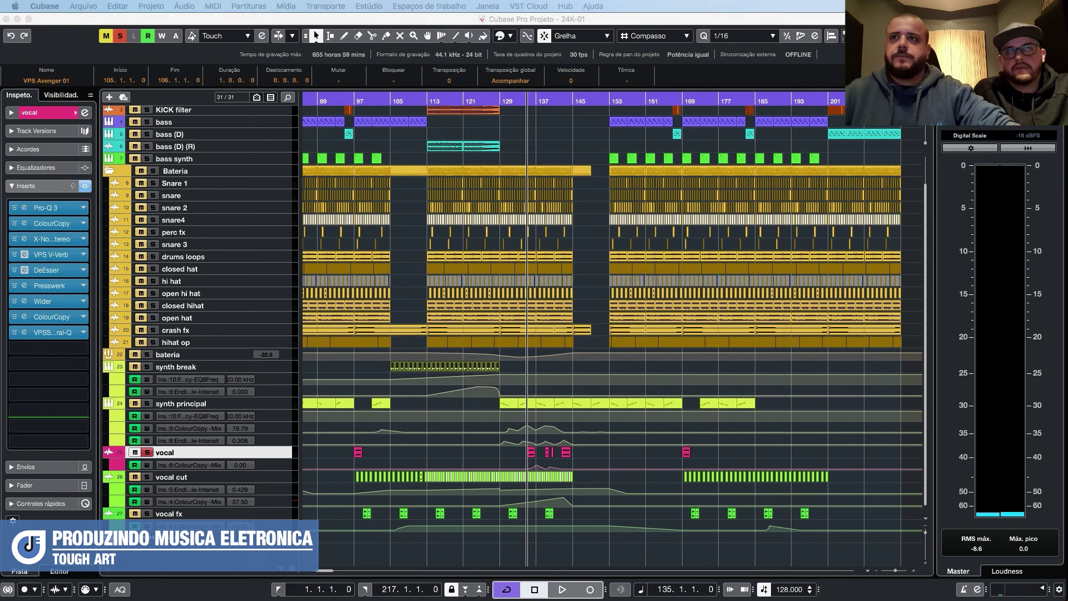
{"action": "left_click", "coordinate": [48, 254]}
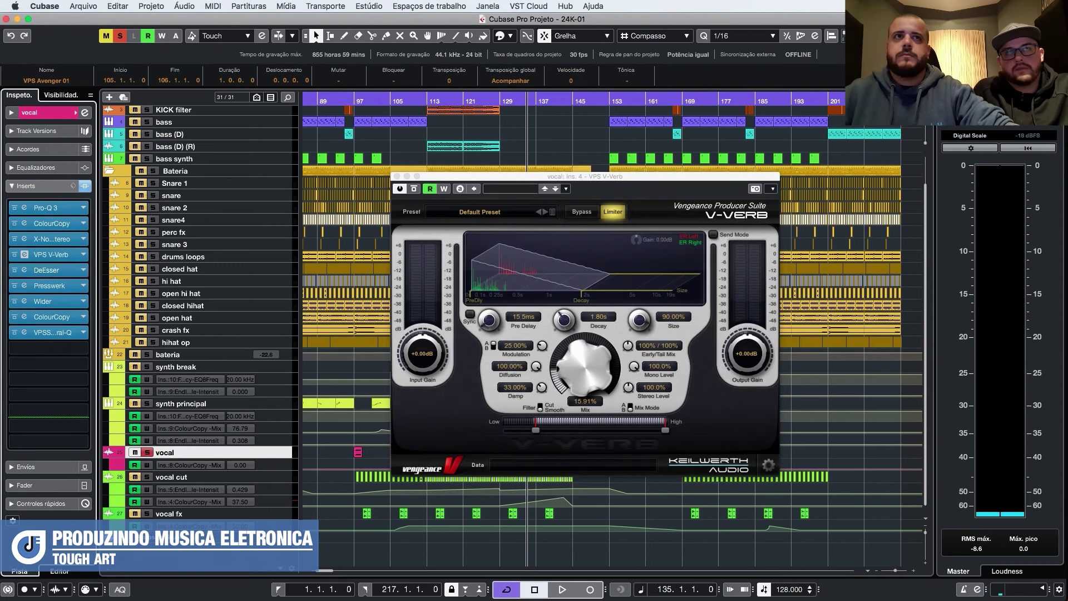
{"action": "left_click", "coordinate": [47, 270]}
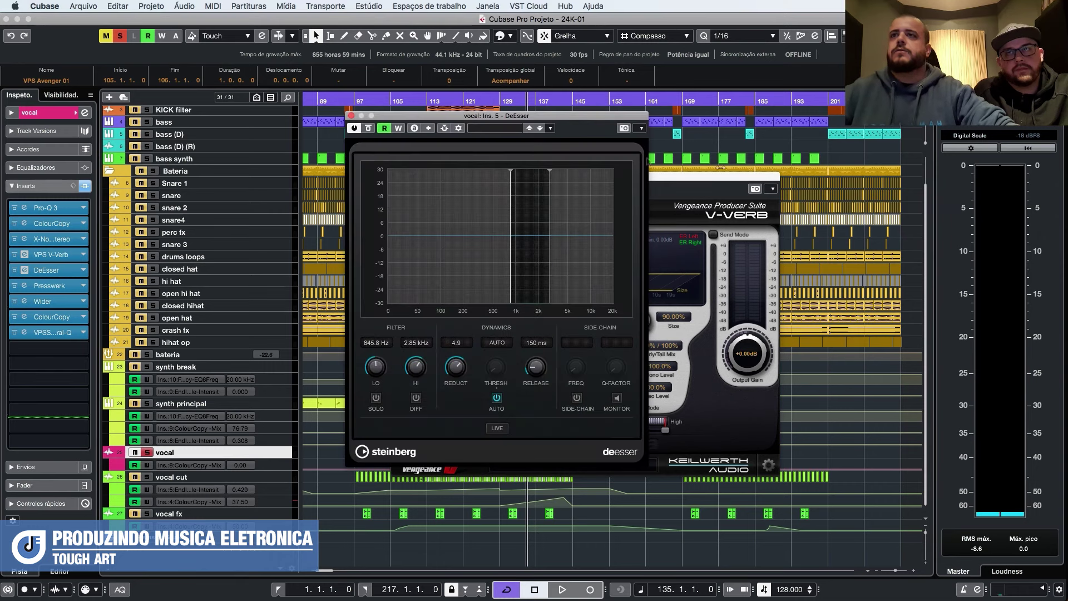
{"action": "left_click", "coordinate": [720, 177]}
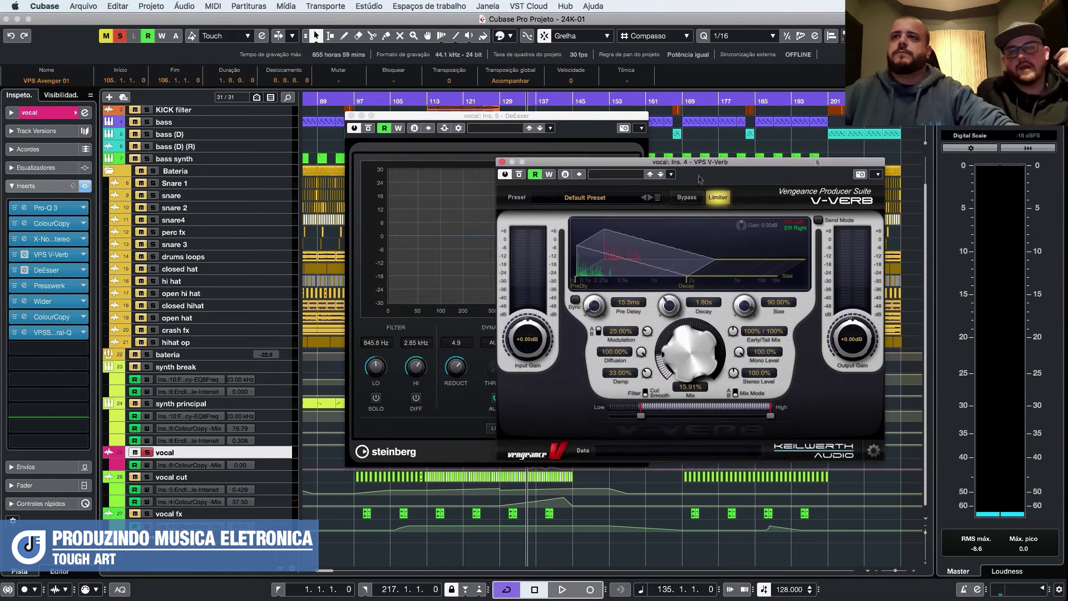
{"action": "left_click", "coordinate": [503, 162]}
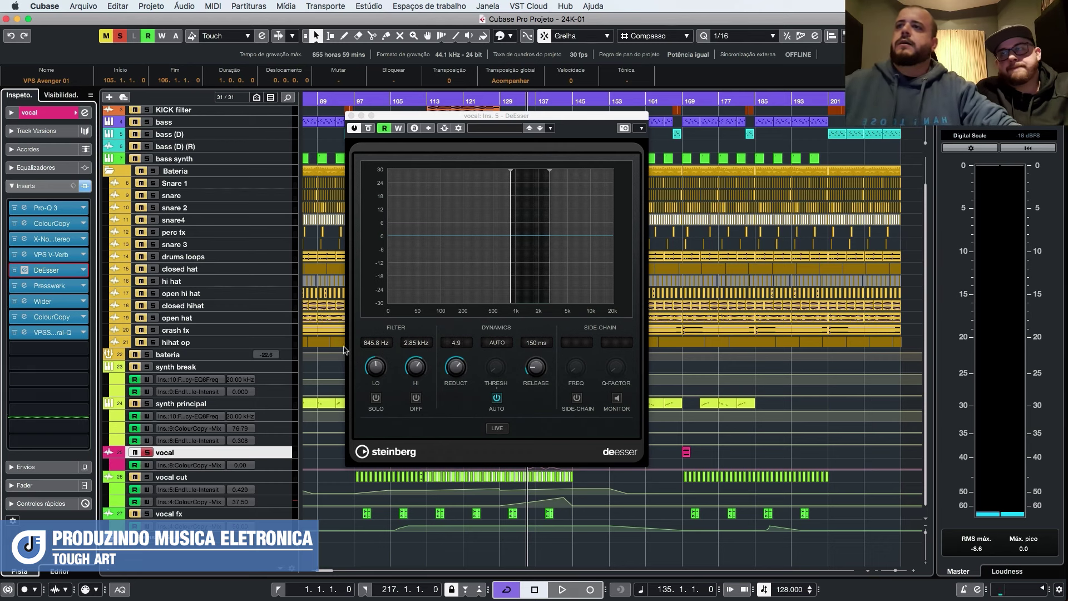
{"action": "left_click", "coordinate": [353, 118]}
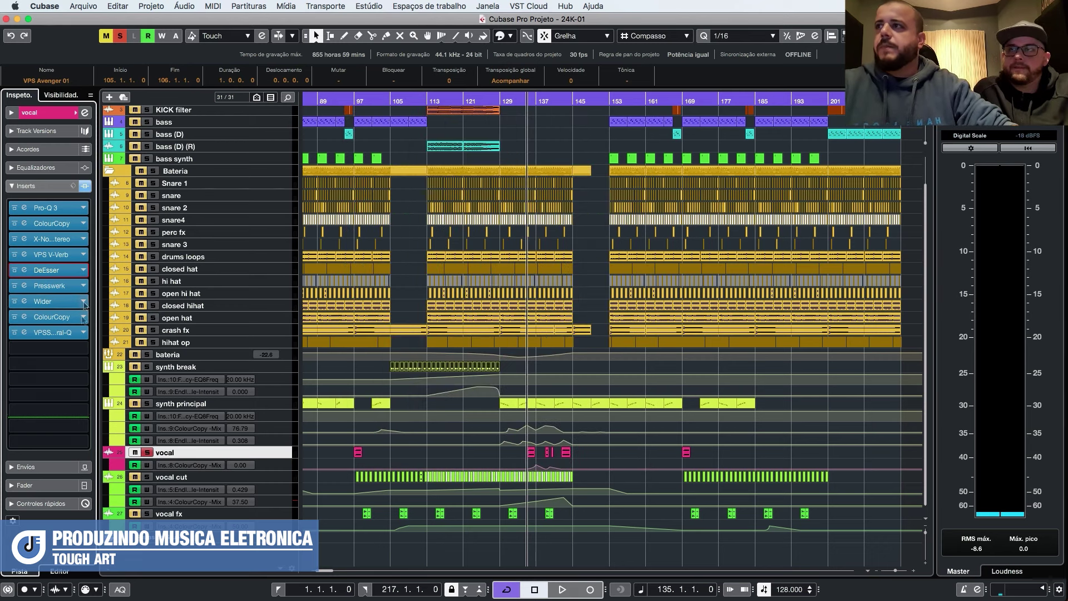
Show the vocal's Presswerk compressor and Wider insert settings, closing each plug-in window.
{"action": "left_click", "coordinate": [25, 286]}
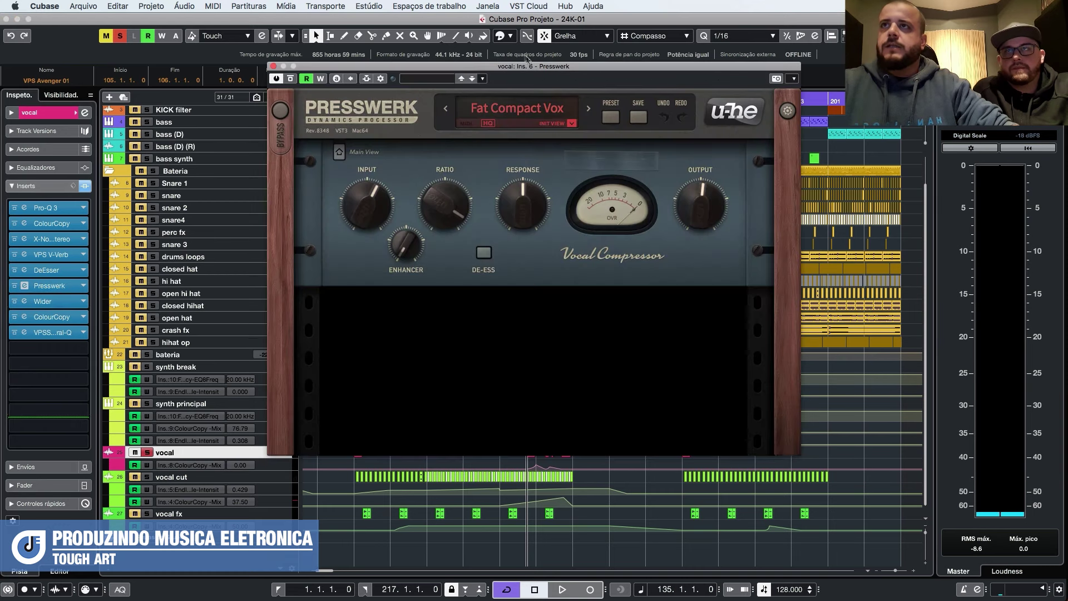
{"action": "left_click_drag", "start_coordinate": [536, 70], "coordinate": [644, 137]}
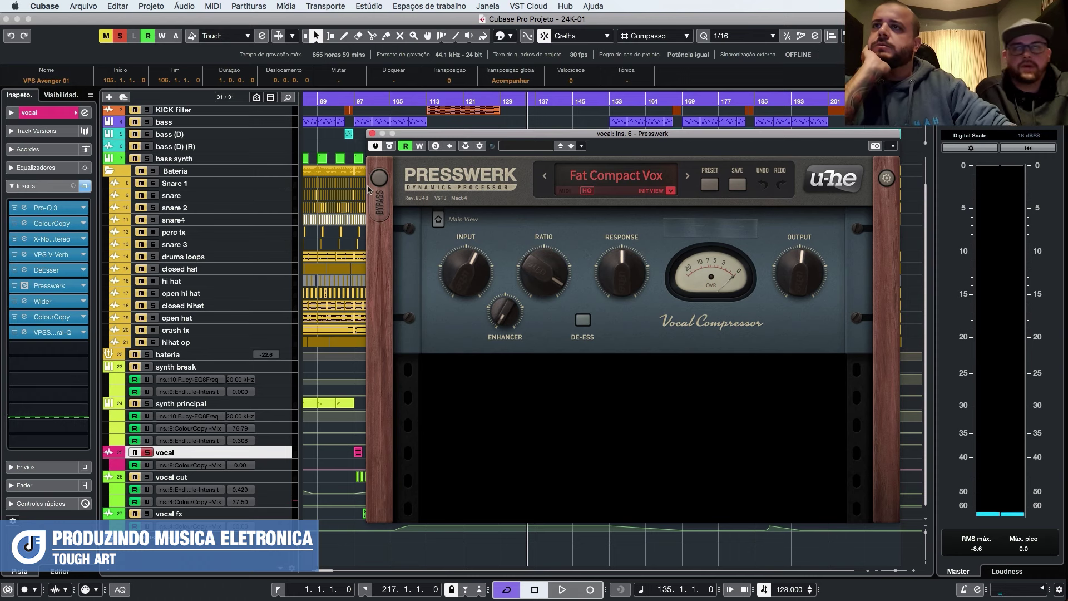
{"action": "left_click", "coordinate": [373, 133]}
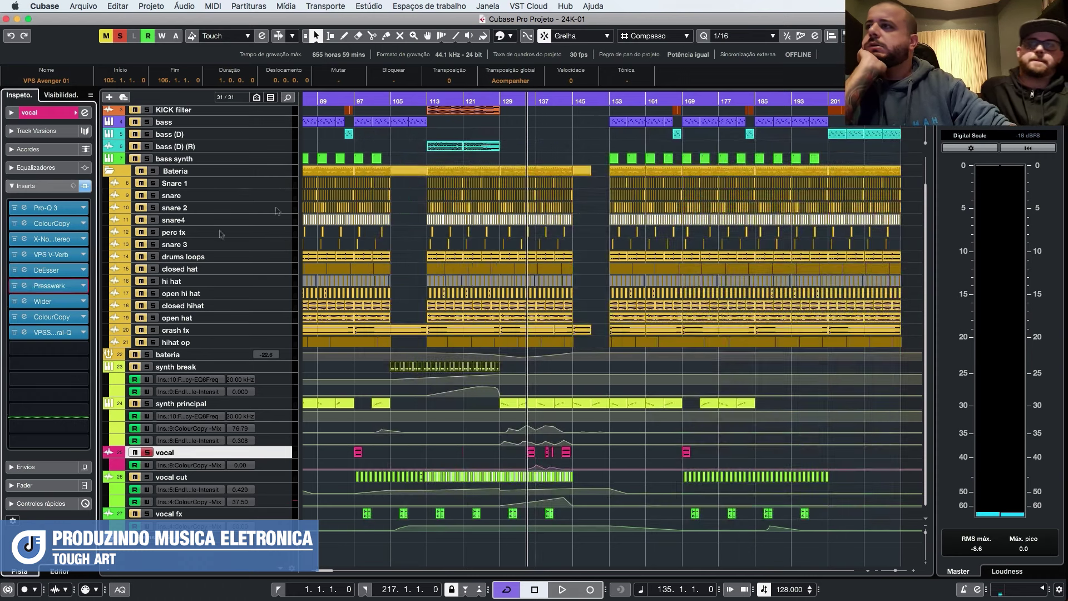
{"action": "left_click", "coordinate": [61, 301]}
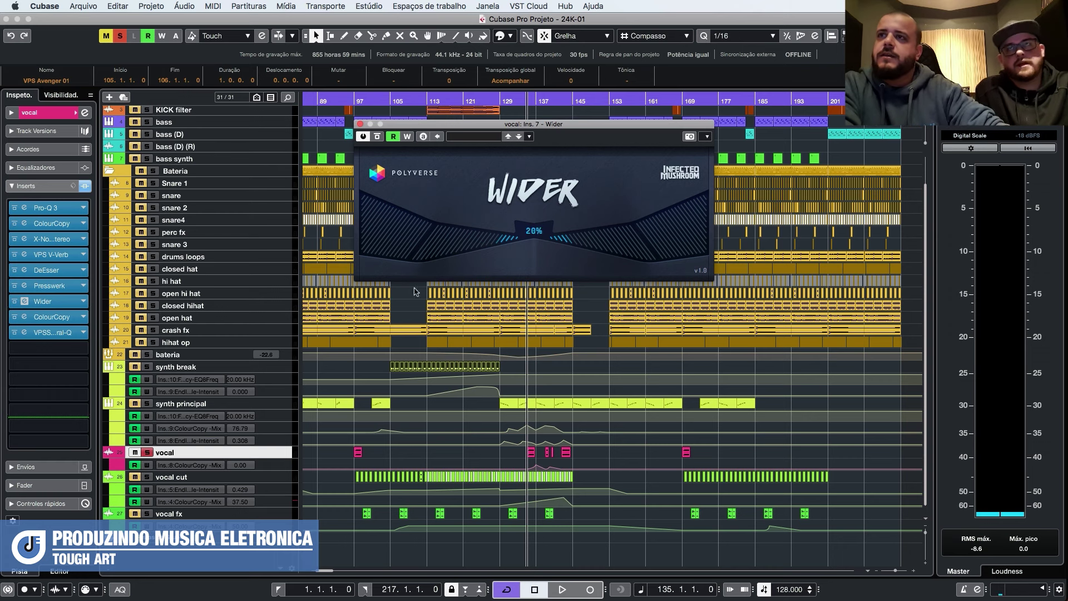
{"action": "left_click", "coordinate": [360, 124]}
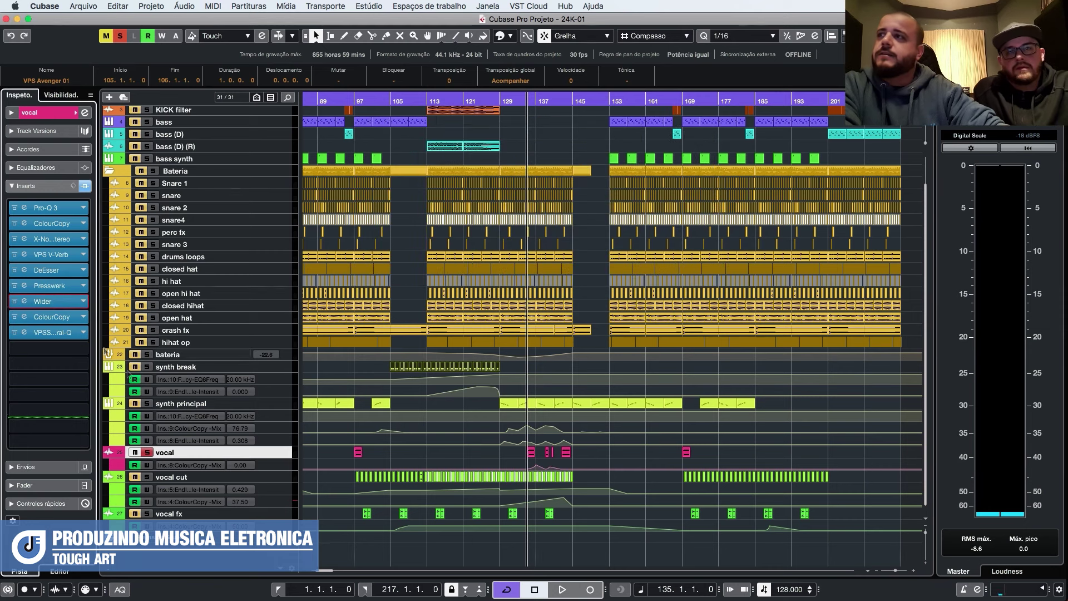
Show the vocal's second ColourCopy insert and its VPS Spectral-Q settings, closing each plug-in window.
{"action": "left_click", "coordinate": [56, 317]}
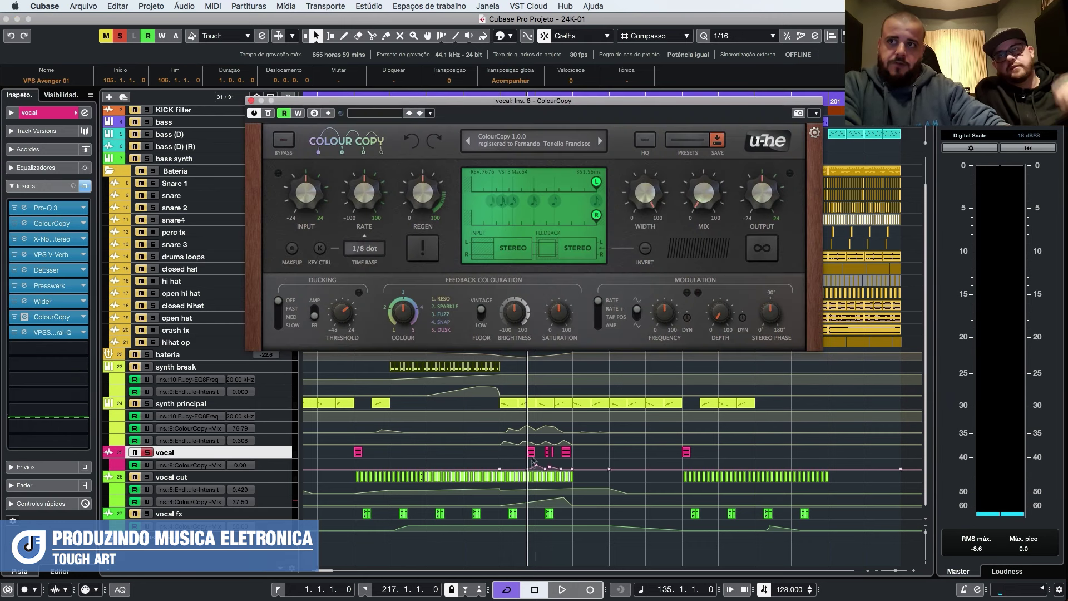
{"action": "left_click", "coordinate": [251, 100]}
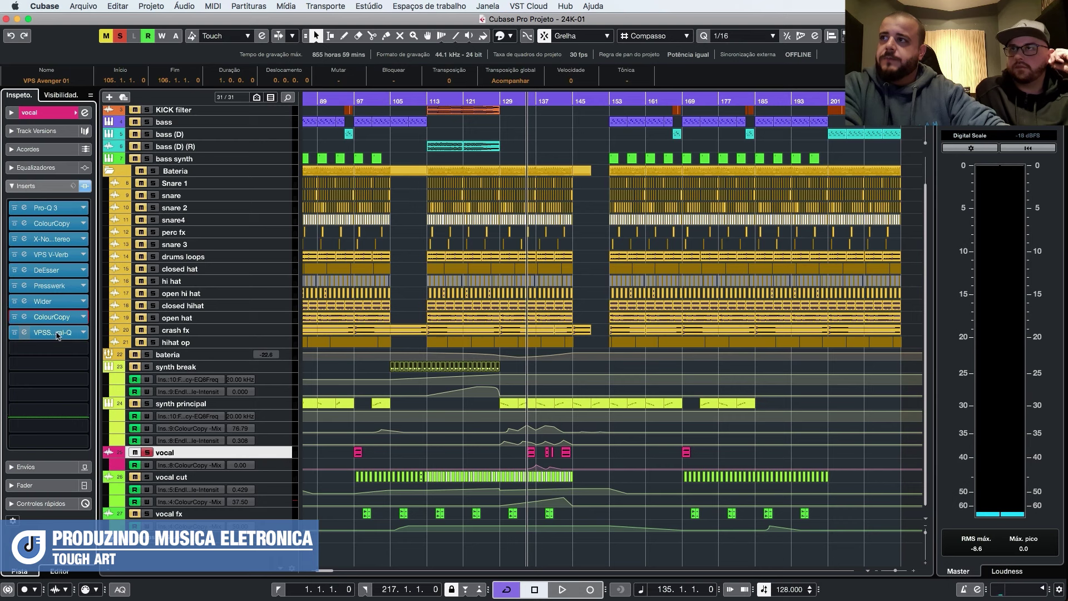
{"action": "left_click", "coordinate": [55, 332]}
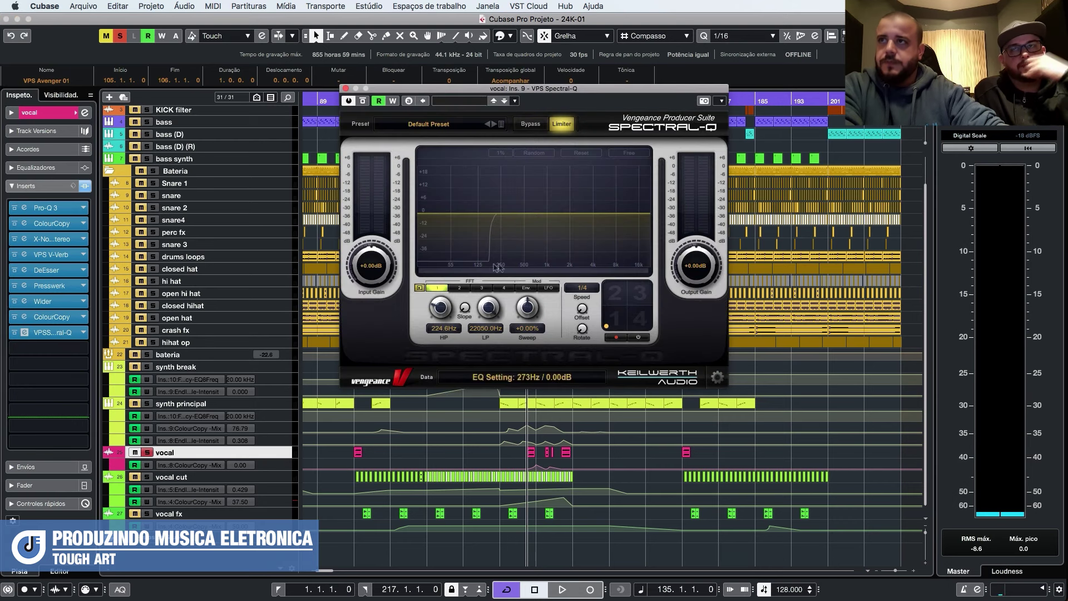
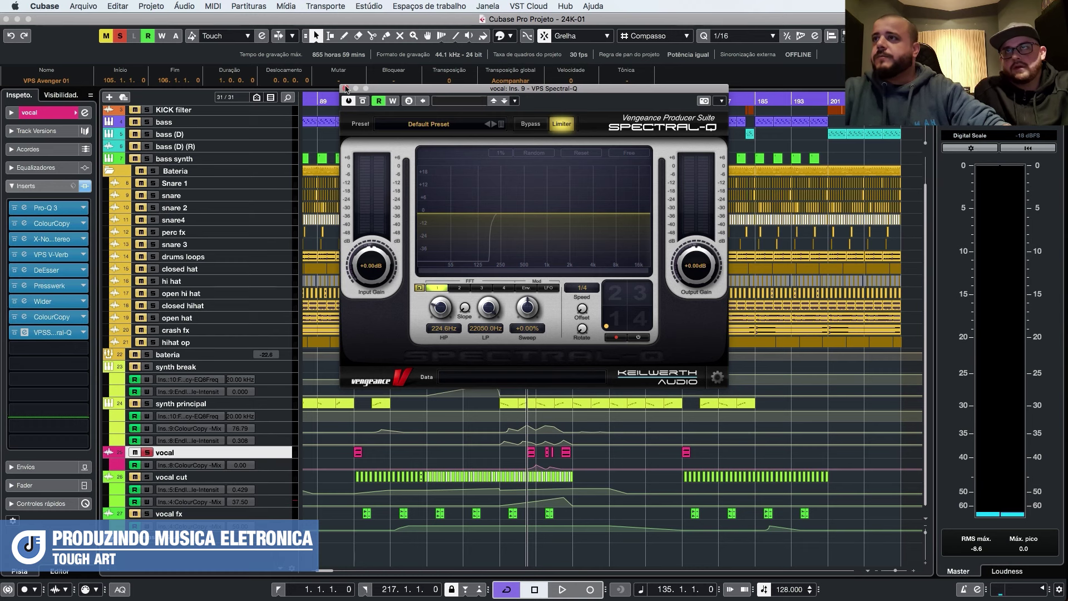
{"action": "left_click", "coordinate": [345, 87]}
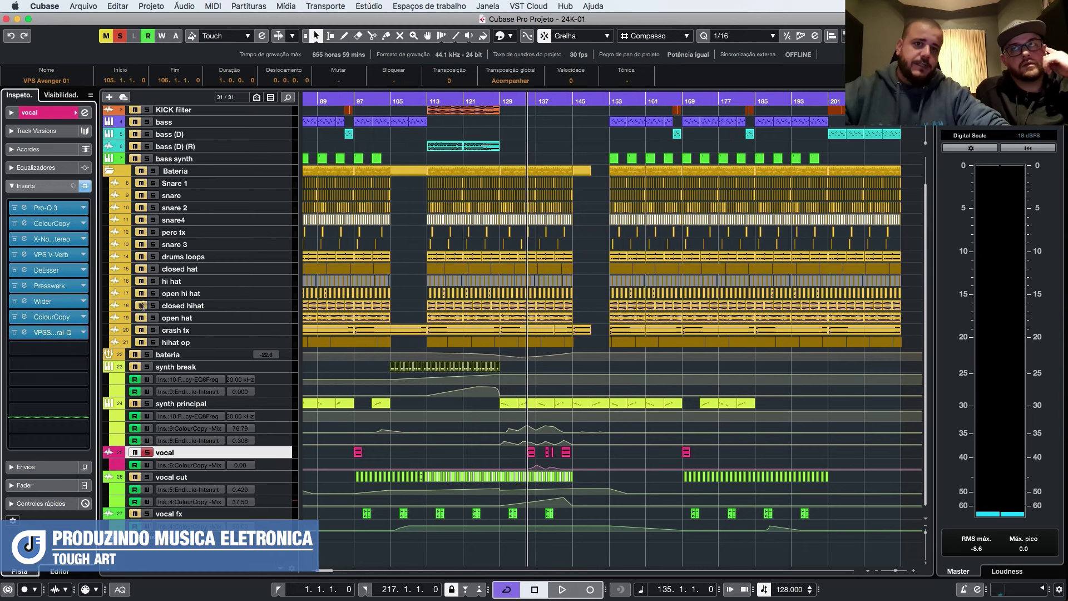
Play the soloed vocal from bar 135 with its inserts active and with all of them bypassed, then reactivate the inserts.
{"action": "key", "text": "space"}
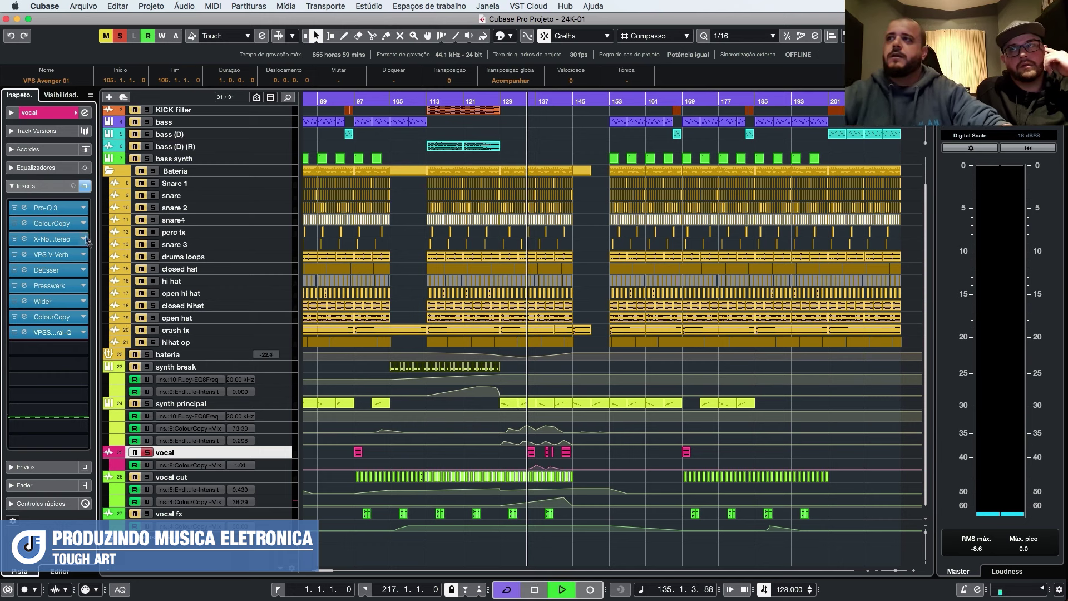
{"action": "key", "text": "space"}
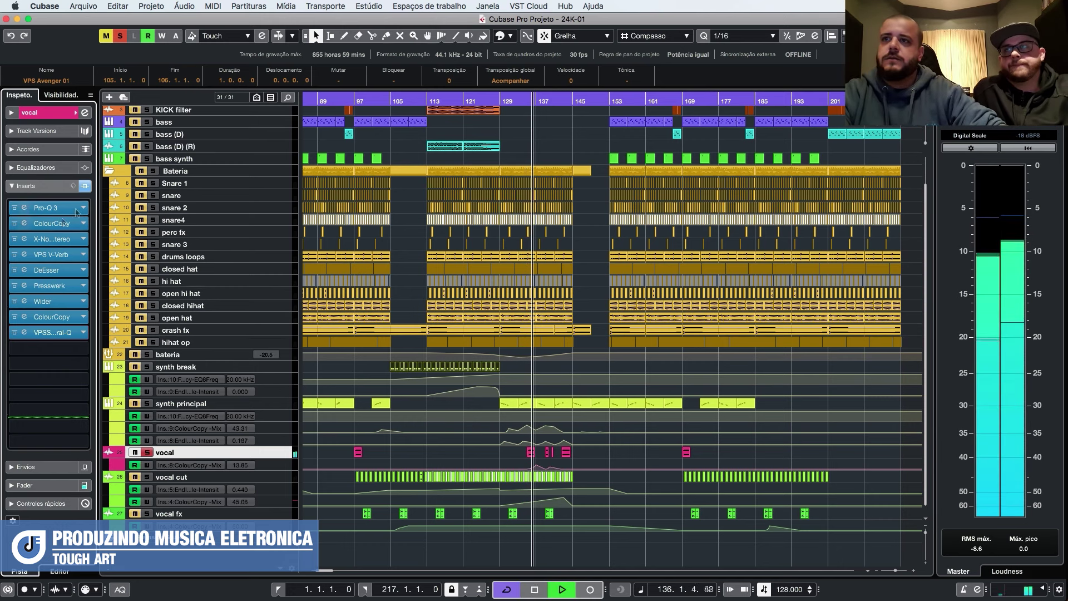
{"action": "left_click", "coordinate": [86, 187]}
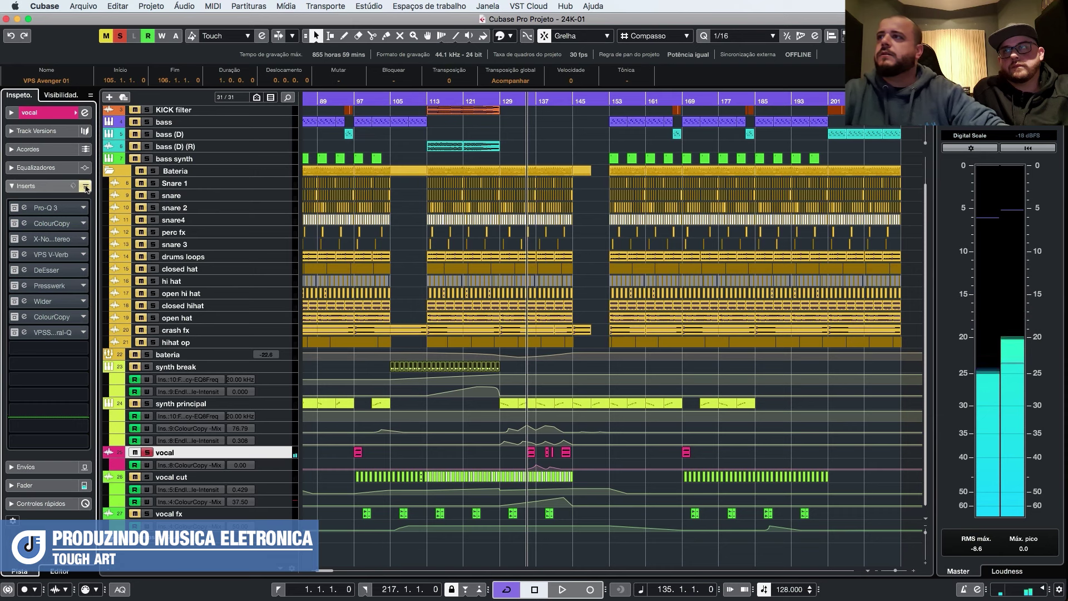
{"action": "key", "text": "space"}
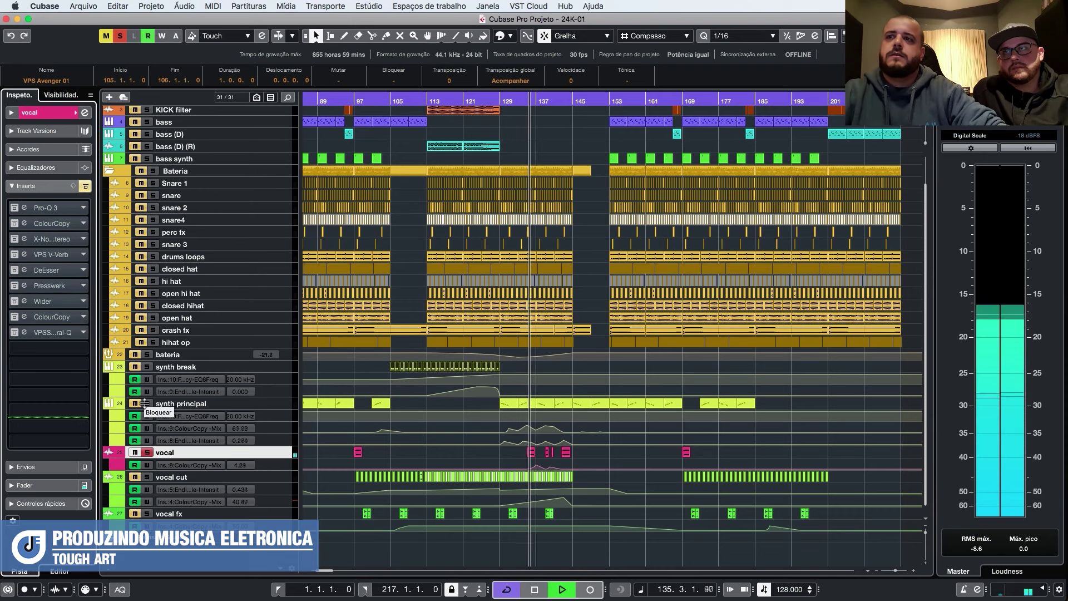
{"action": "key", "text": "space"}
{"action": "left_click", "coordinate": [86, 186]}
Play the soloed vocal with its effects from bar 135, jump ahead to bar 142 and stop playback.
{"action": "key", "text": "space"}
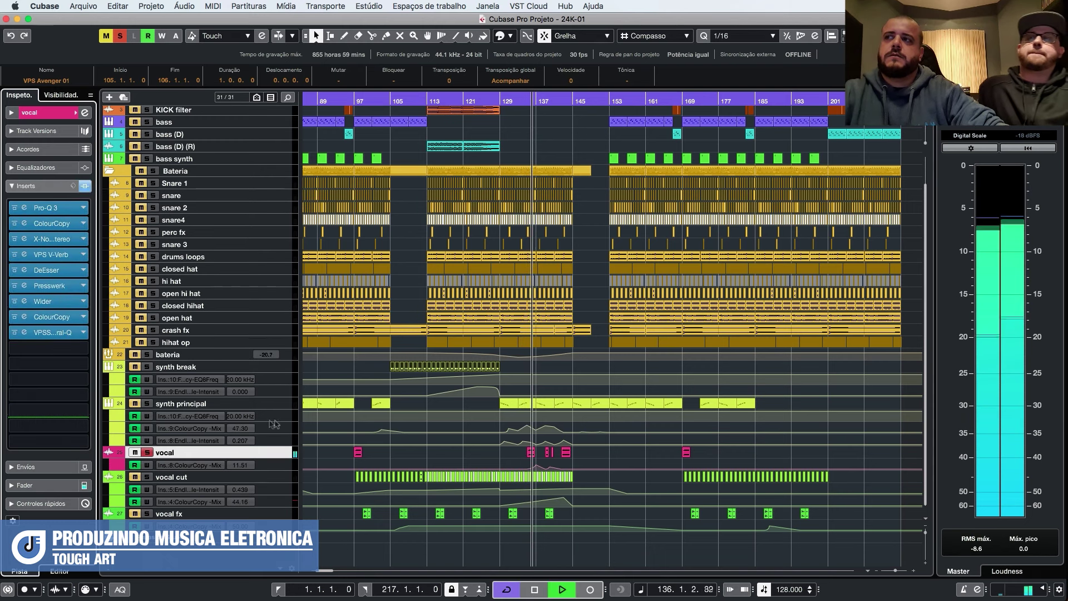
{"action": "left_click", "coordinate": [556, 100]}
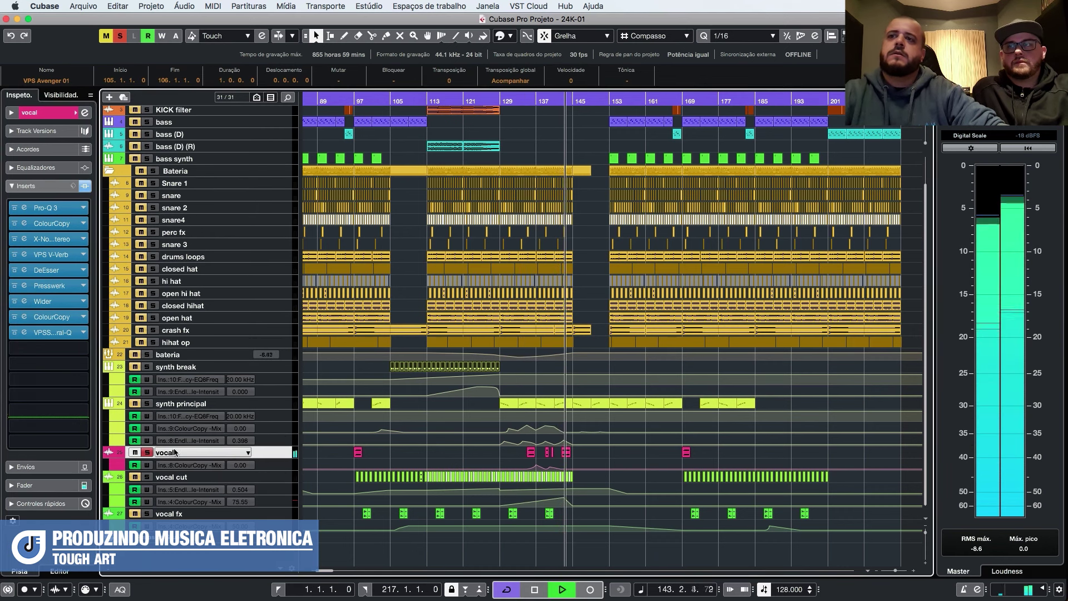
{"action": "key", "text": "space"}
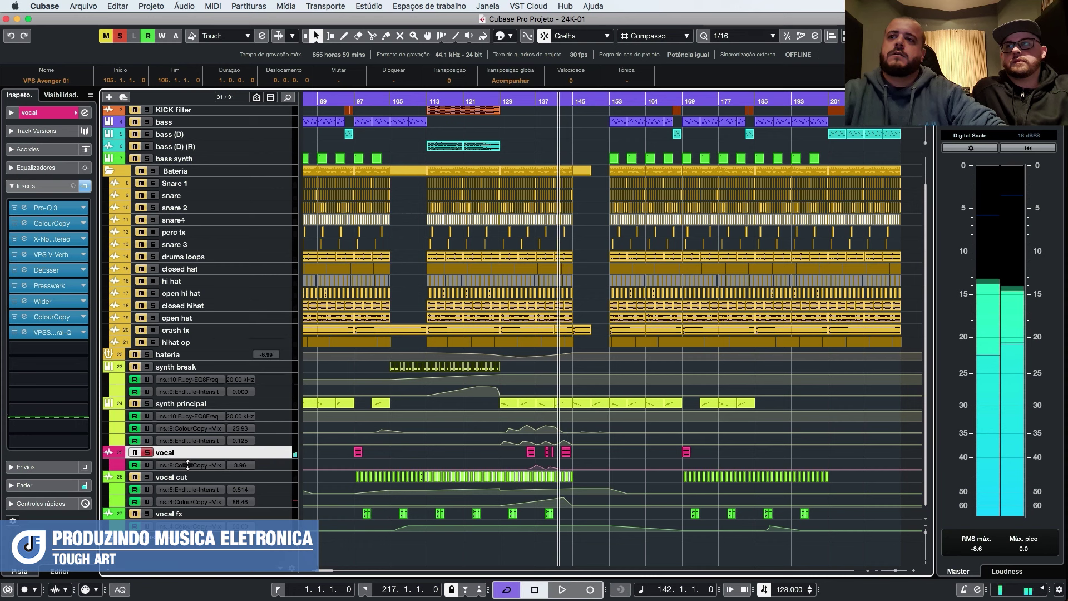
Bypass all of the vocal's inserts and play the dry soloed vocal twice from bar 142, stopping each time.
{"action": "left_click", "coordinate": [85, 186]}
{"action": "key", "text": "space"}
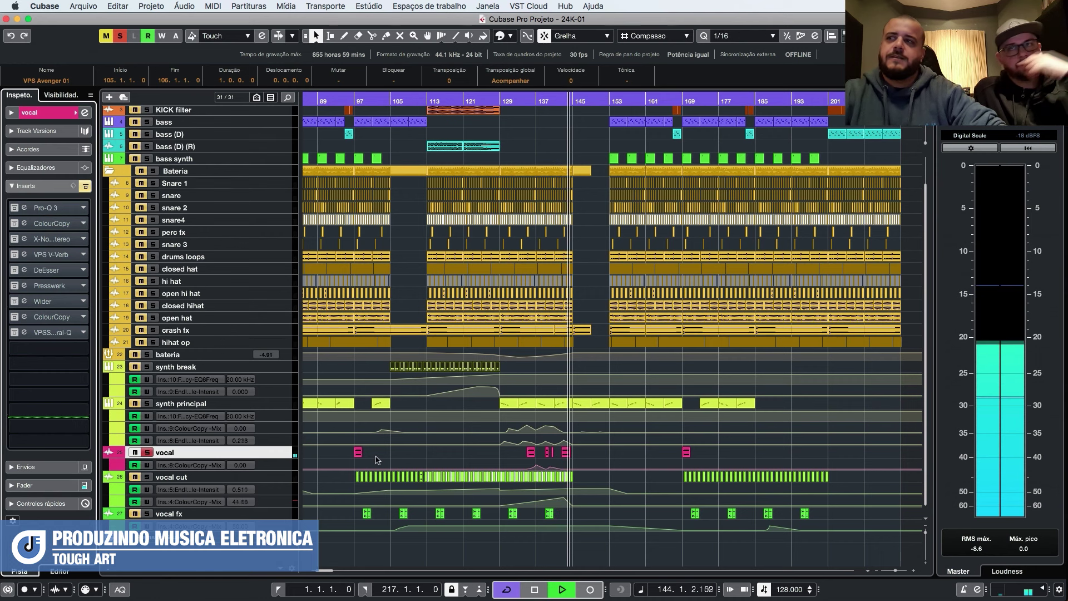
{"action": "key", "text": "space"}
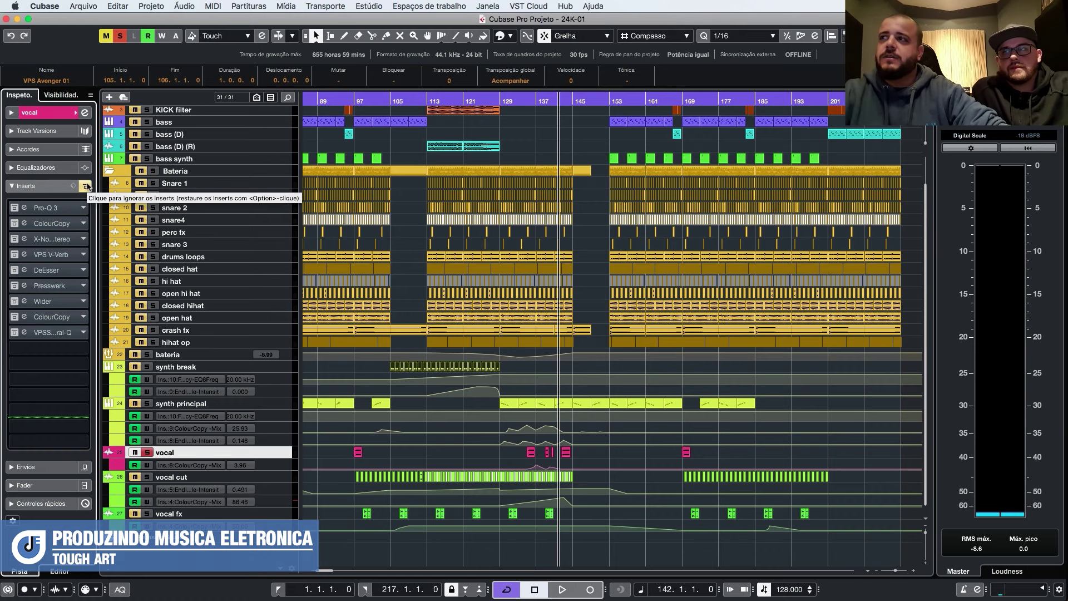
{"action": "scroll", "coordinate": [392, 295], "scroll_direction": "up", "scroll_amount": 2}
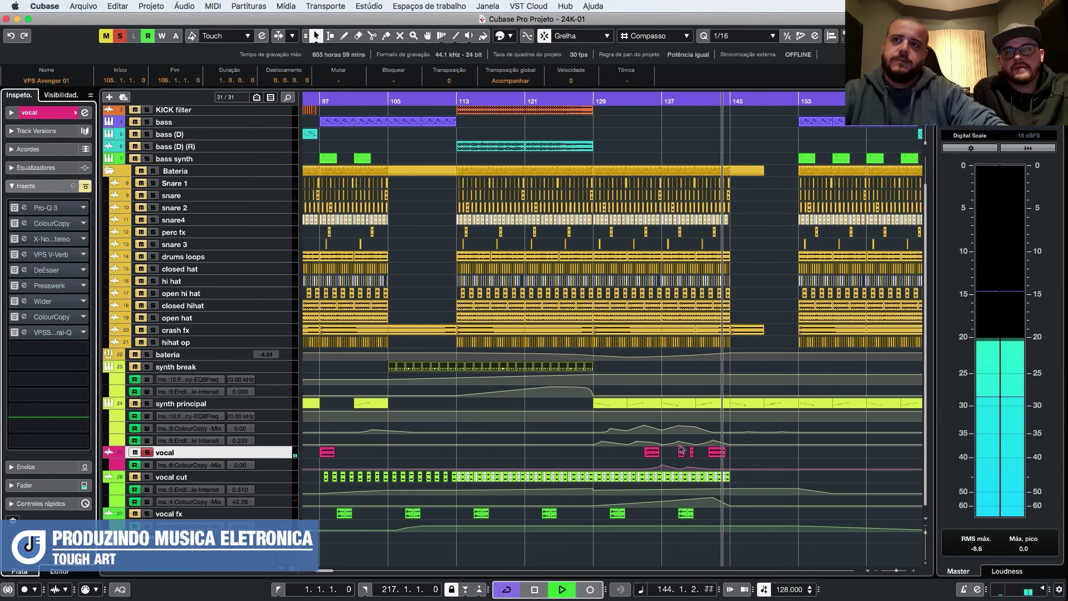
{"action": "key", "text": "space"}
Reactivate the vocal's inserts and play the soloed vocal with effects from bar 142, then stop playback.
{"action": "left_click", "coordinate": [84, 185]}
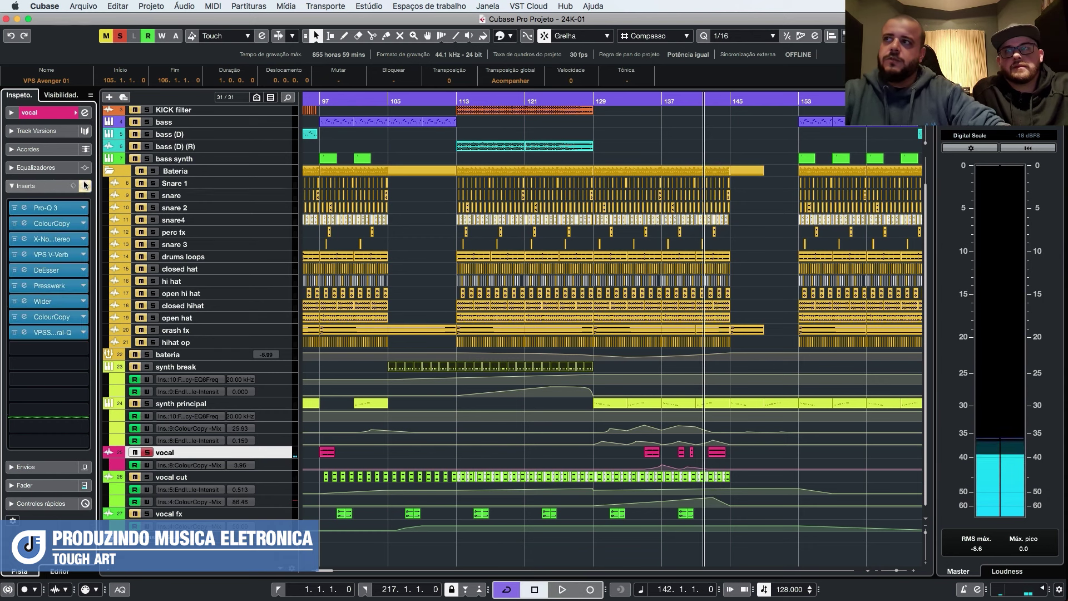
{"action": "key", "text": "space"}
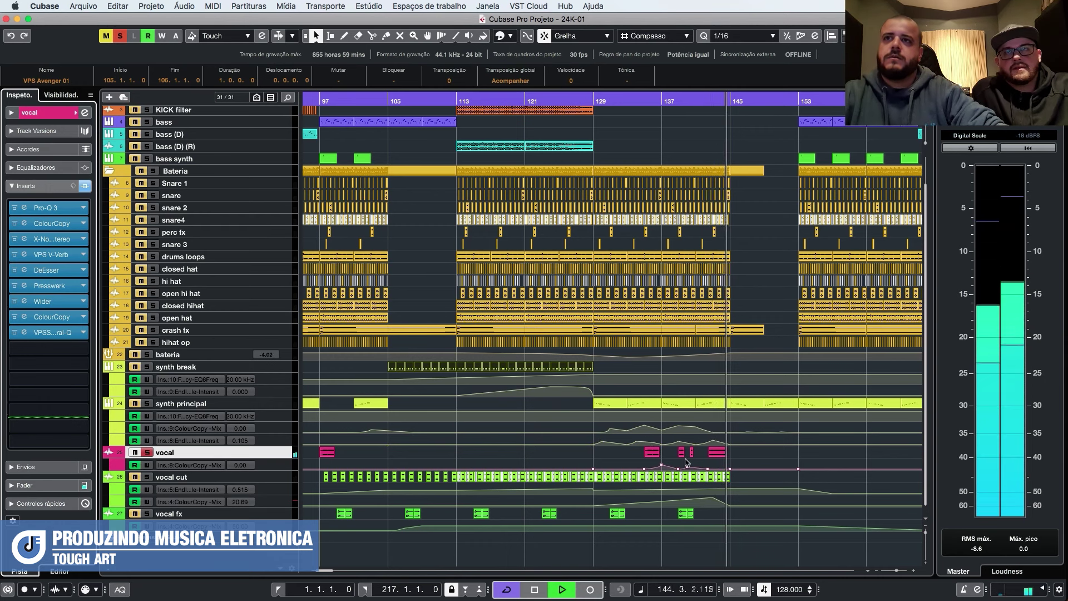
{"action": "key", "text": "space"}
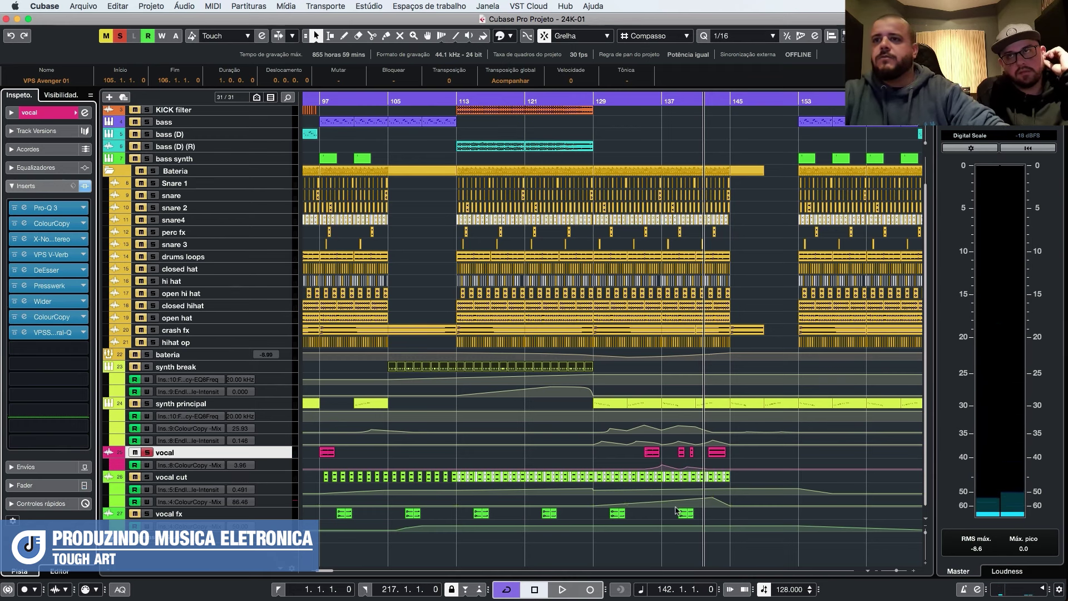
Solo and select the vocal cut track instead of the vocal, play it from bar 97 and stop.
{"action": "scroll", "coordinate": [557, 511], "scroll_direction": "left", "scroll_amount": 5}
{"action": "scroll", "coordinate": [488, 500], "scroll_direction": "left", "scroll_amount": 5}
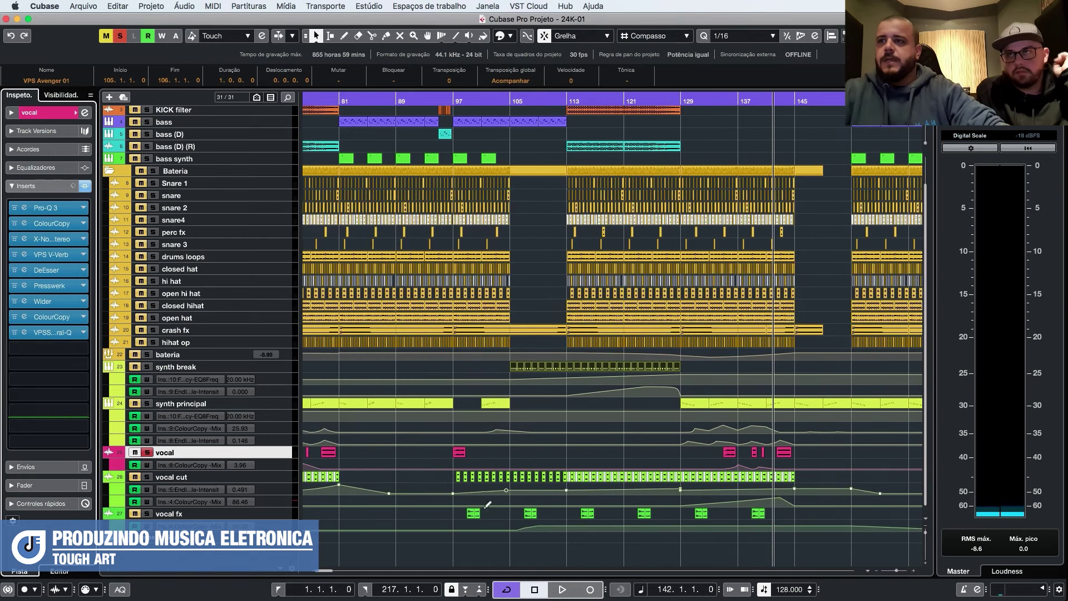
{"action": "scroll", "coordinate": [488, 491], "scroll_direction": "up", "scroll_amount": 2}
{"action": "scroll", "coordinate": [492, 534], "scroll_direction": "down", "scroll_amount": 1}
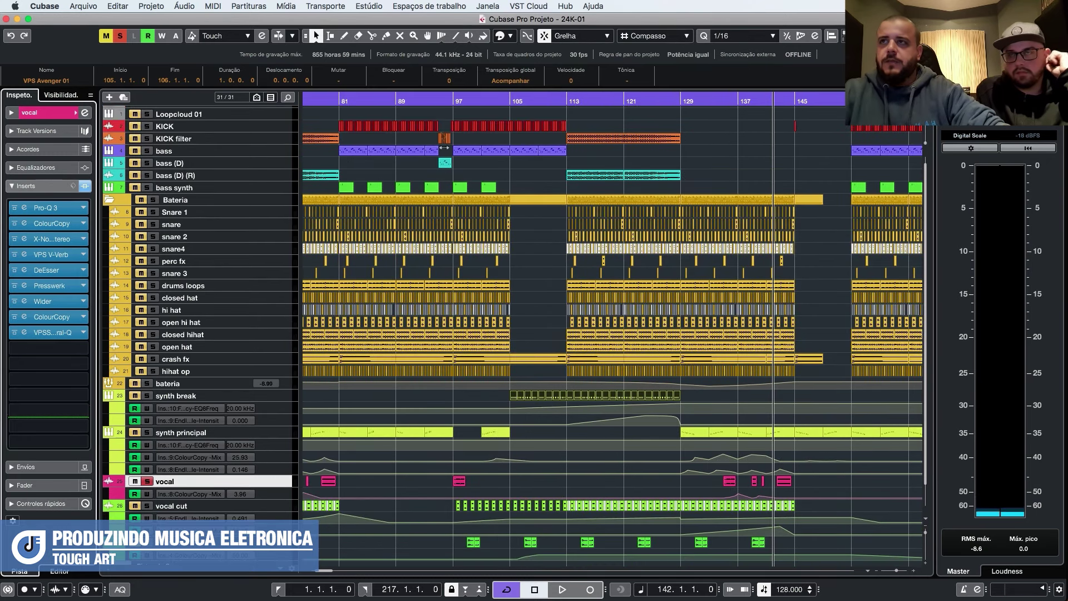
{"action": "left_click", "coordinate": [458, 105]}
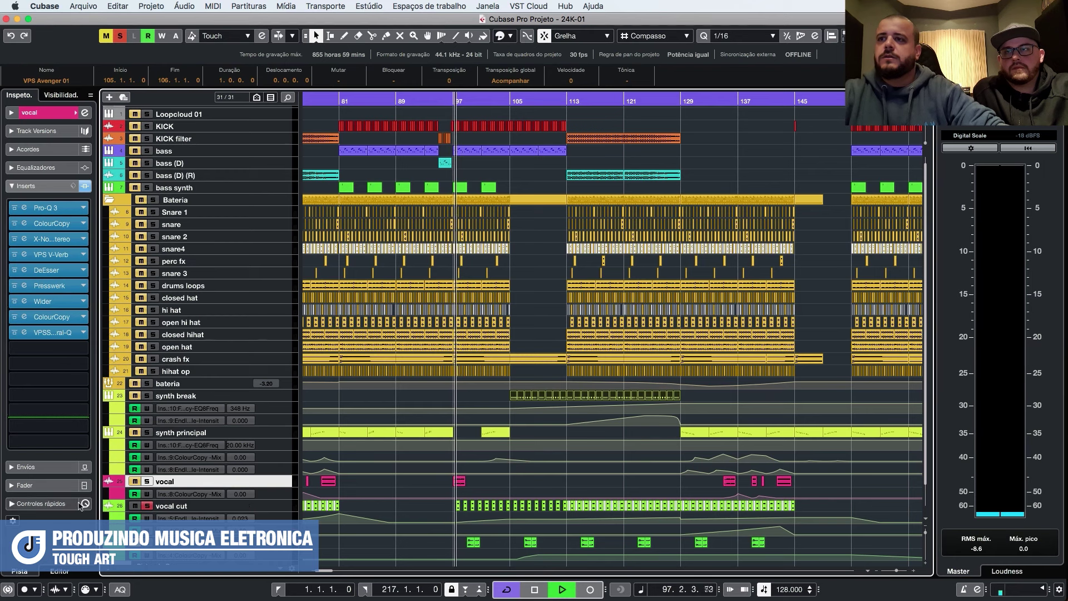
{"action": "left_click", "coordinate": [245, 504]}
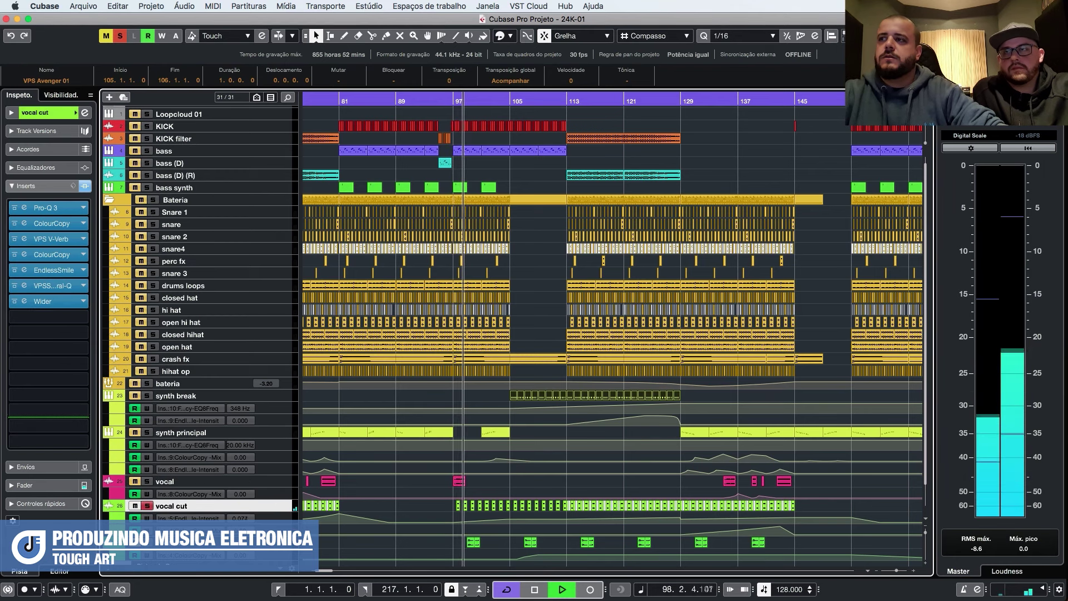
{"action": "key", "text": "h"}
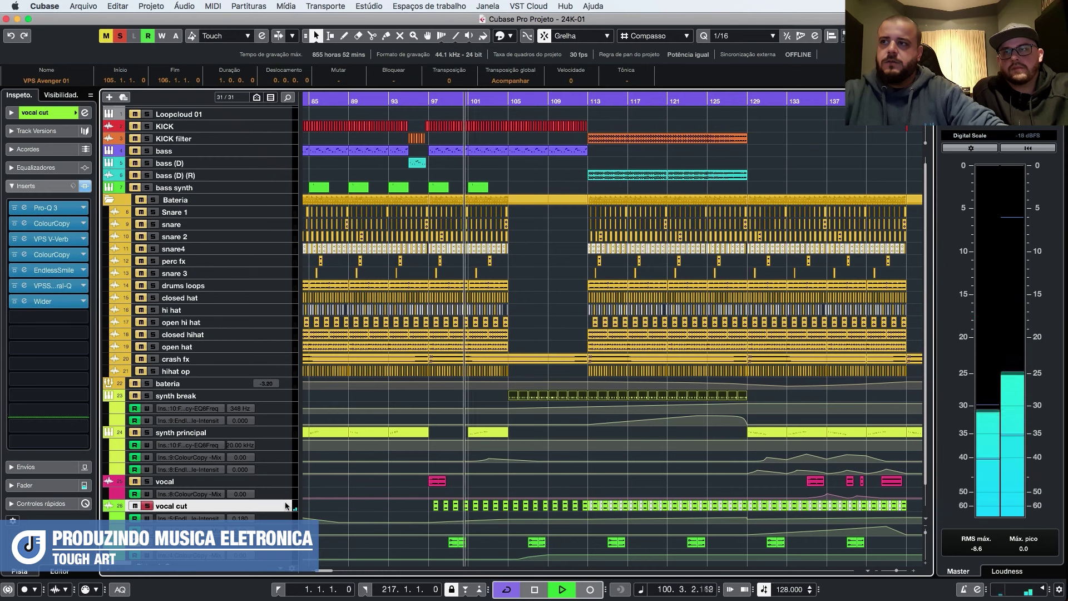
{"action": "key", "text": "space"}
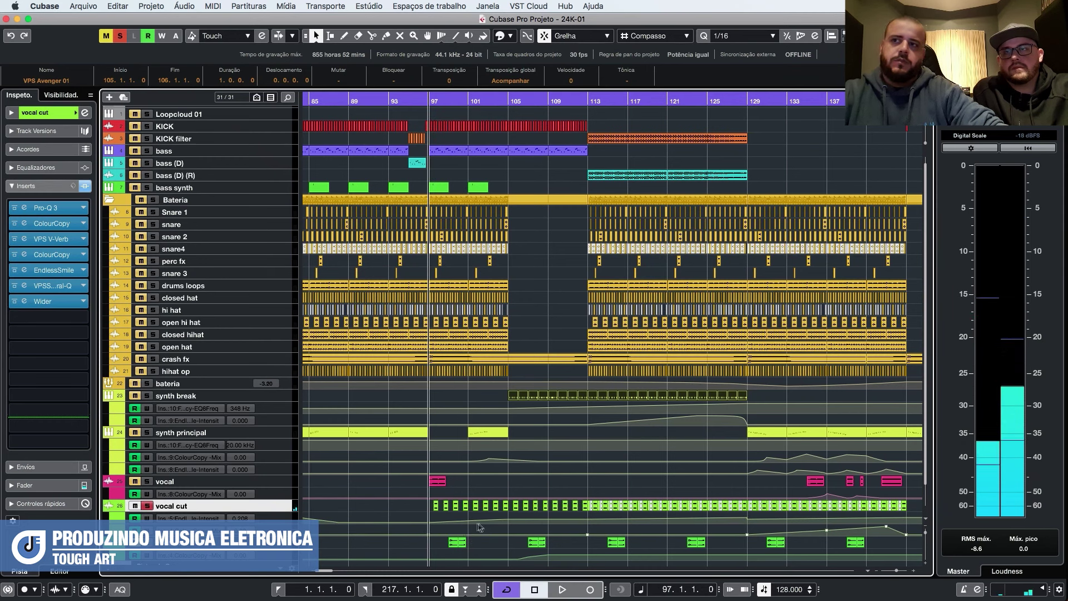
Play the soloed vocal cut from bar 105 while enlarging its track height to show the clip waveforms, then stop.
{"action": "left_click", "coordinate": [502, 95]}
{"action": "key", "text": "space"}
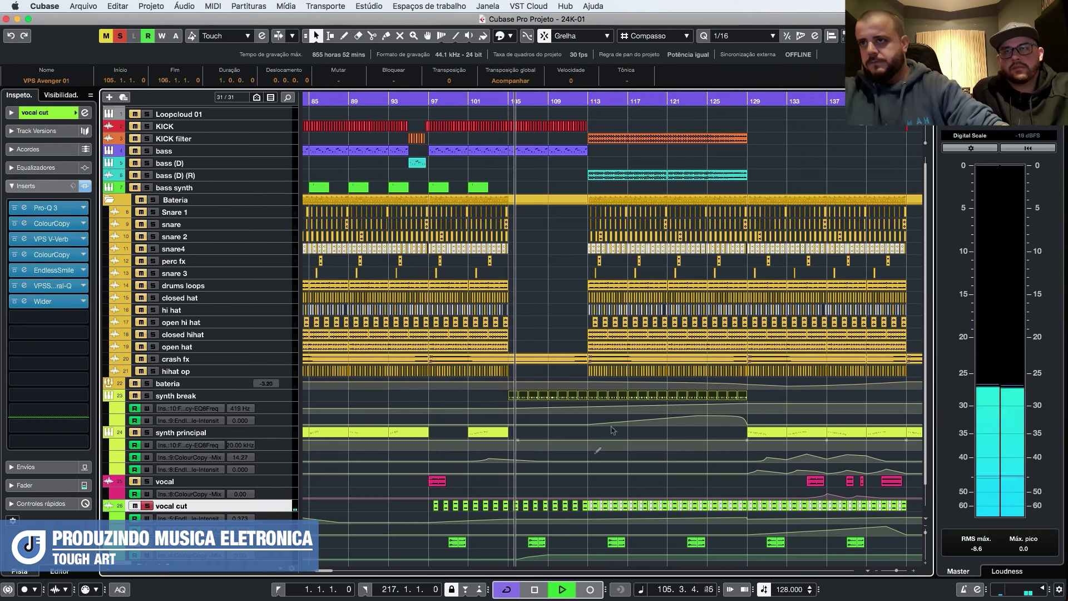
{"action": "left_click_drag", "start_coordinate": [288, 511], "coordinate": [290, 564]}
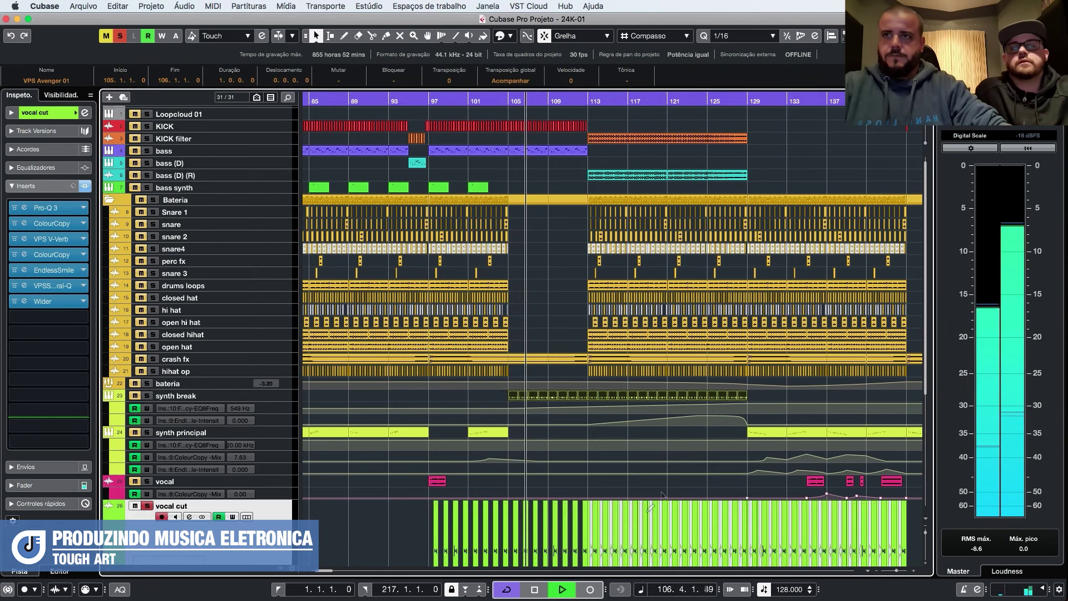
{"action": "key", "text": "h"}
{"action": "key", "text": "h"}
{"action": "key", "text": "h"}
{"action": "scroll", "coordinate": [519, 506], "scroll_direction": "down", "scroll_amount": 5}
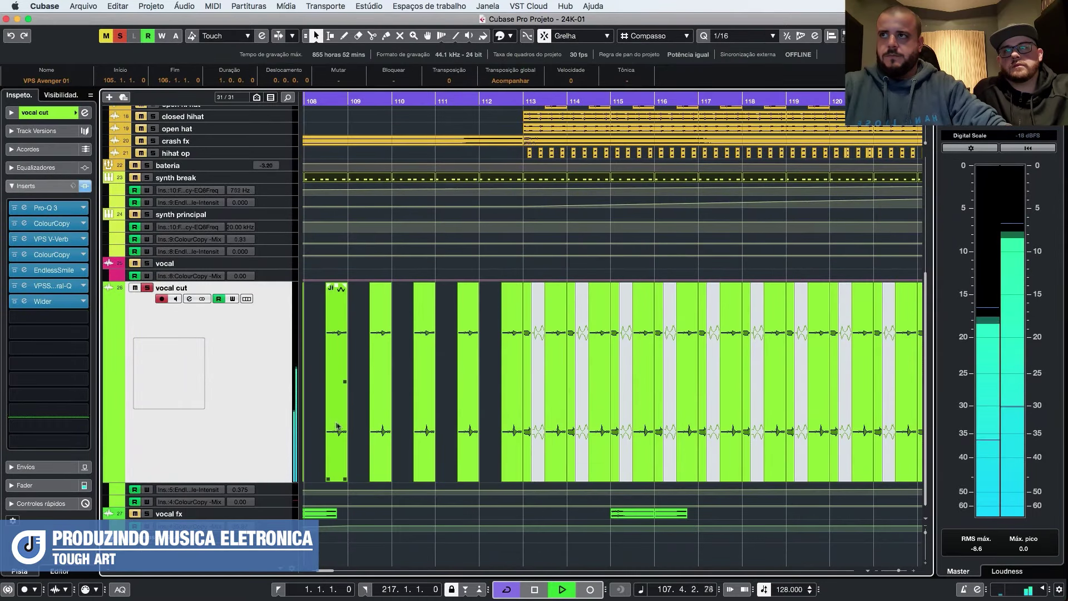
{"action": "key", "text": "g"}
{"action": "key", "text": "g"}
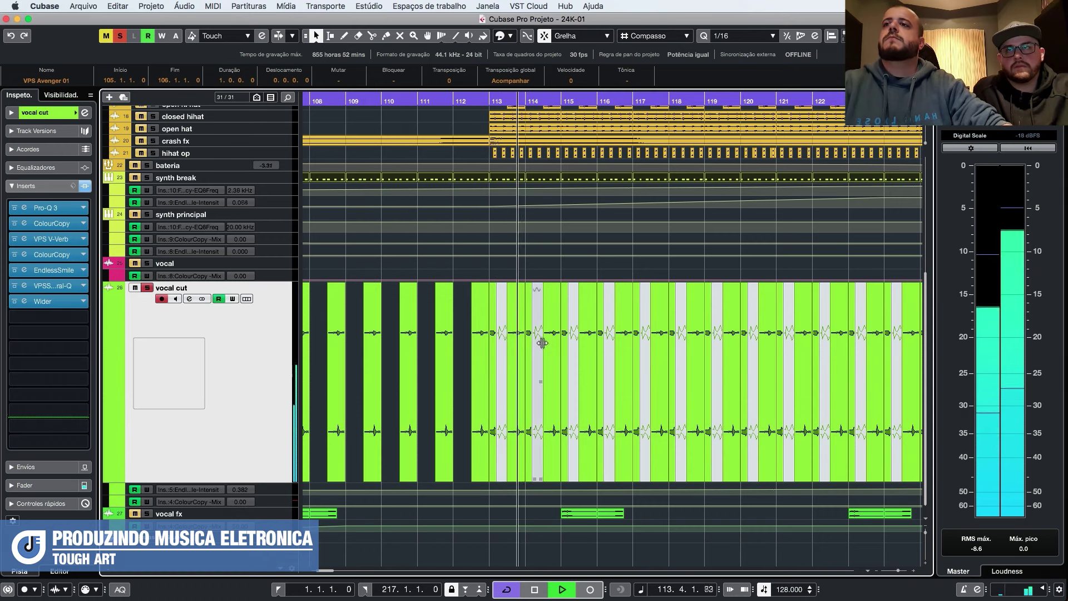
{"action": "key", "text": "space"}
Examine how the vocal cut clips alternate around bar 113, pointing at the individual slices.
{"action": "left_click", "coordinate": [484, 358]}
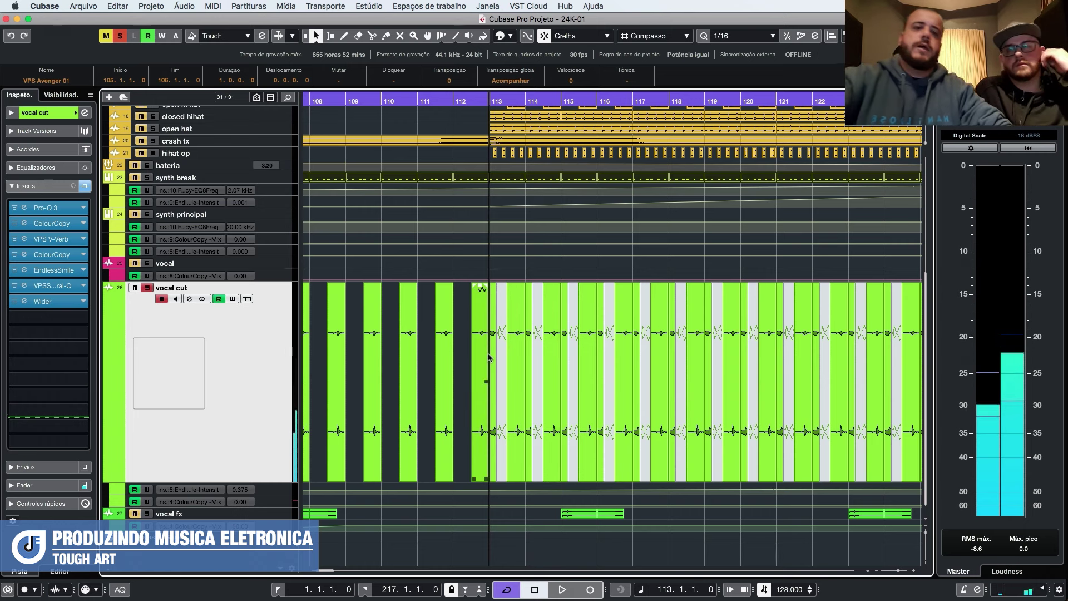
{"action": "left_click", "coordinate": [504, 357]}
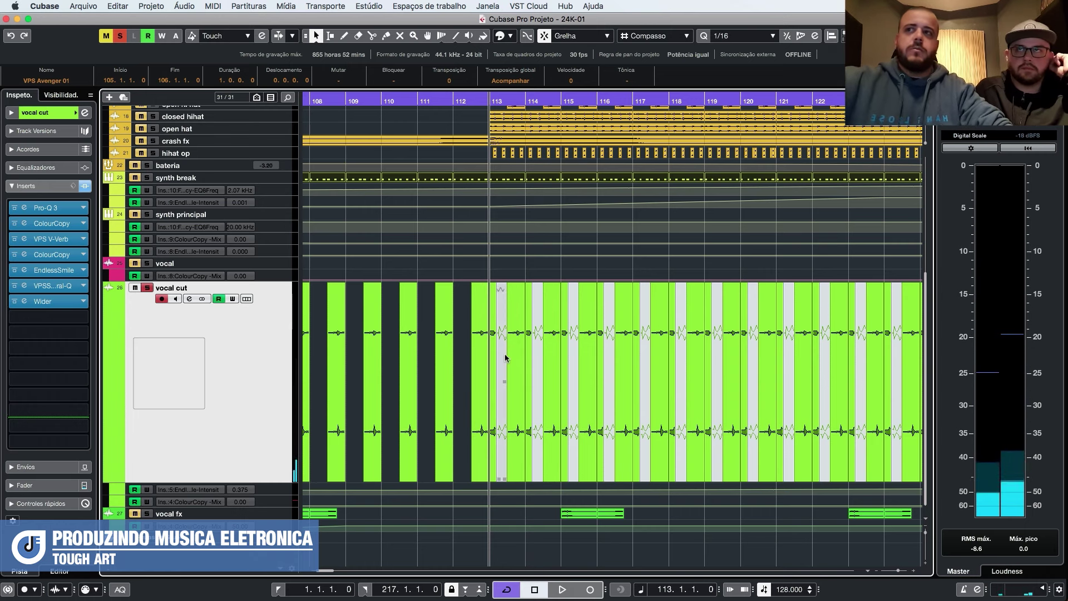
{"action": "left_click", "coordinate": [480, 311]}
{"action": "left_click", "coordinate": [492, 304]}
{"action": "left_click", "coordinate": [492, 309]}
{"action": "left_click", "coordinate": [492, 318]}
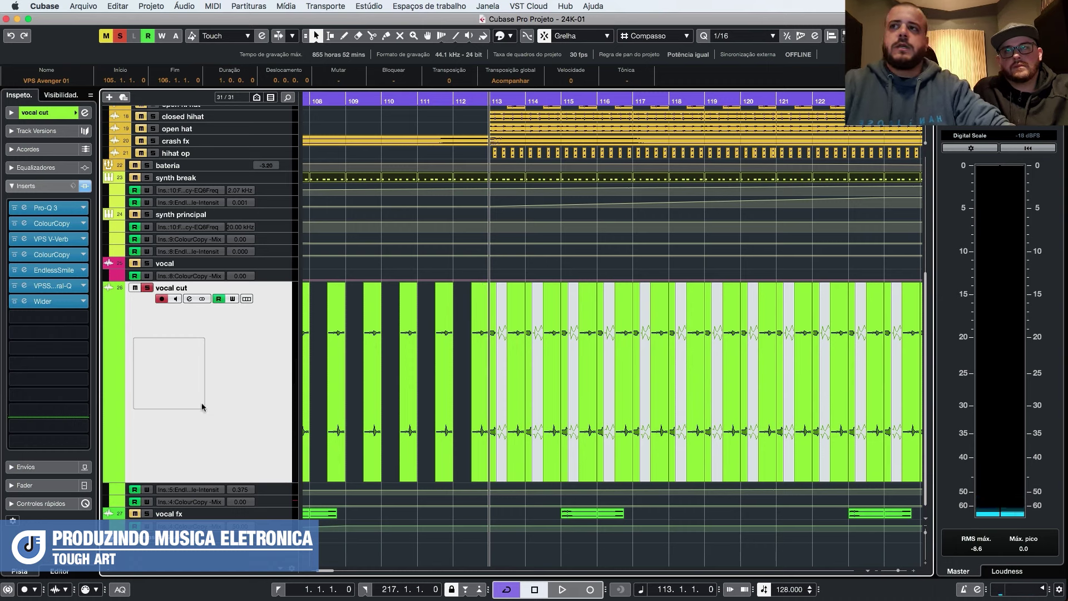
Play the soloed vocal cut from bar 113 while viewing its clip pattern from bar 97 onward, then stop.
{"action": "key", "text": "space"}
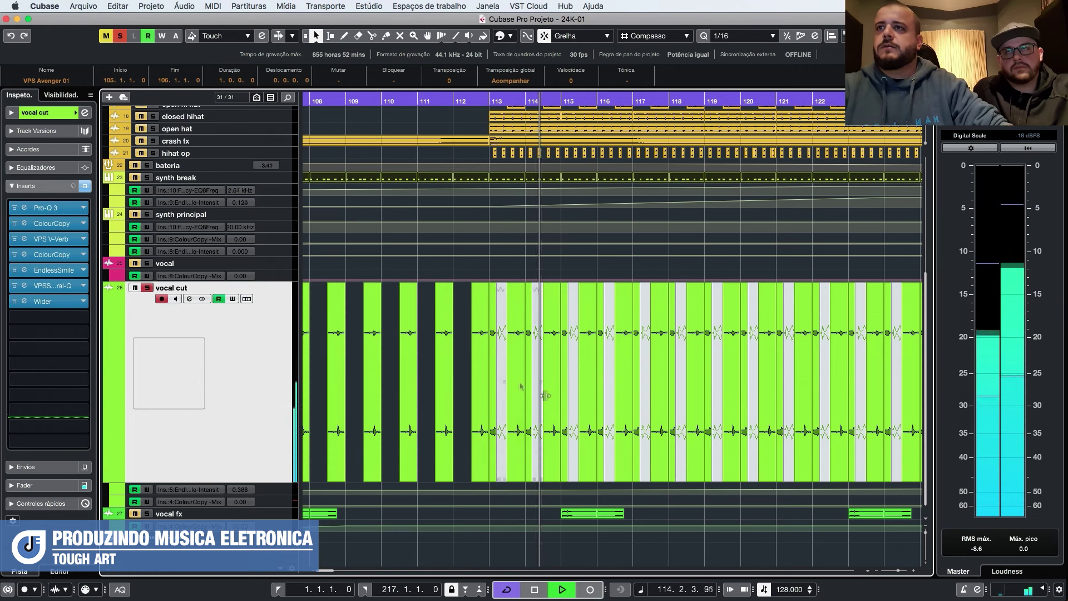
{"action": "key", "text": "g"}
{"action": "key", "text": "g"}
{"action": "key", "text": "g"}
{"action": "key", "text": "g"}
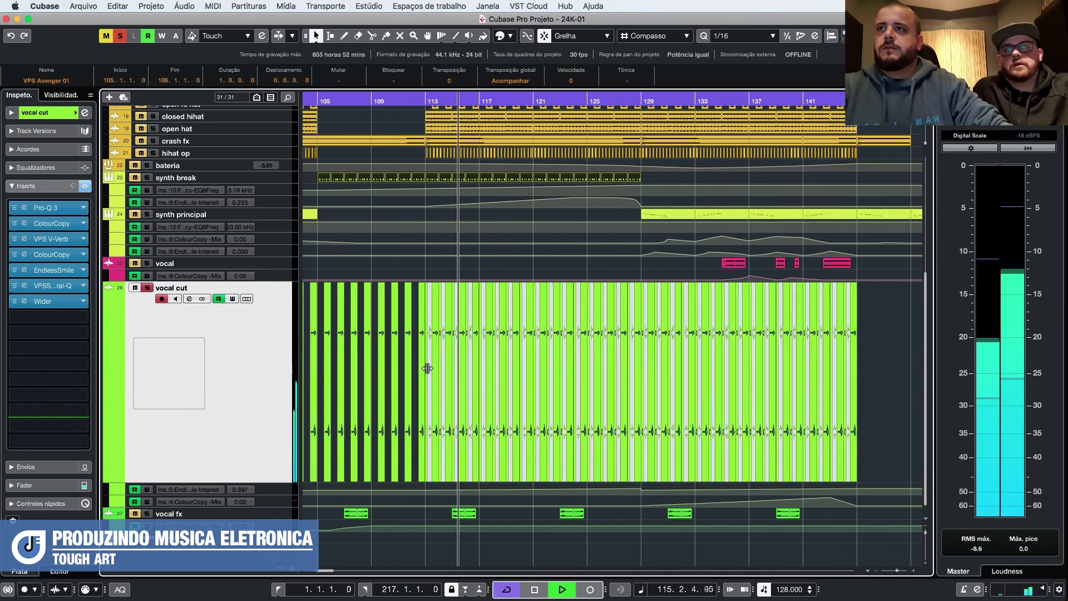
{"action": "key", "text": "g"}
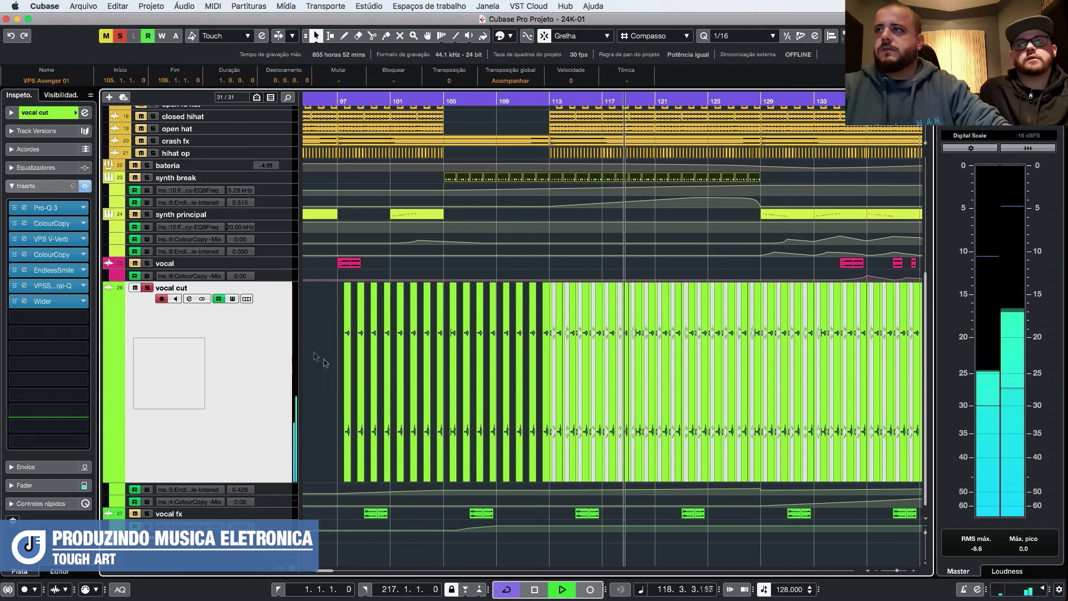
{"action": "key", "text": "space"}
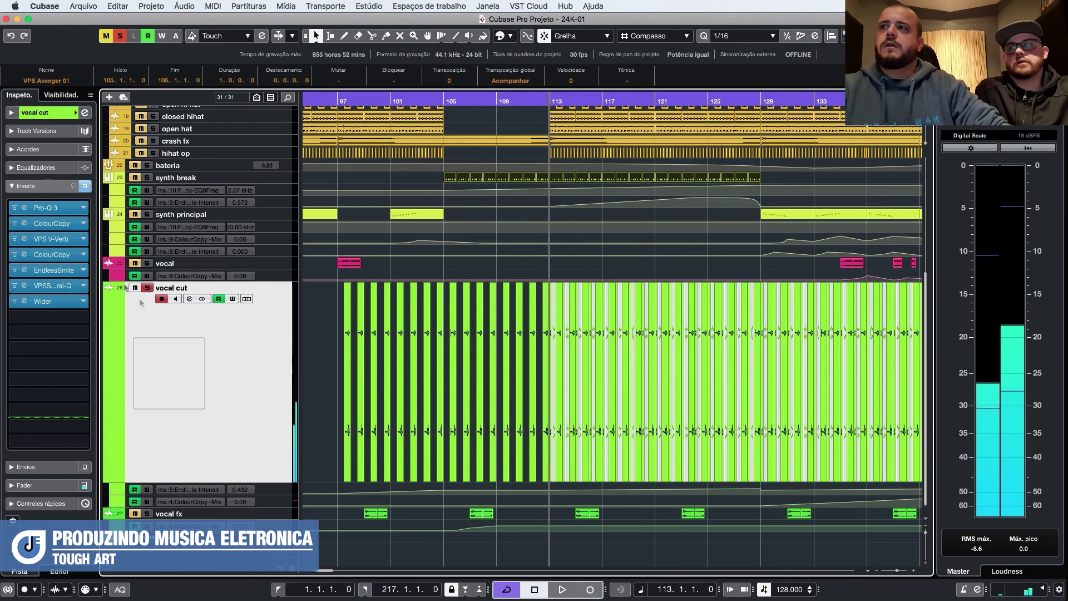
Show the vocal cut's Pro-Q 3 equalizer and first ColourCopy insert settings, closing each plug-in window.
{"action": "left_click", "coordinate": [56, 208]}
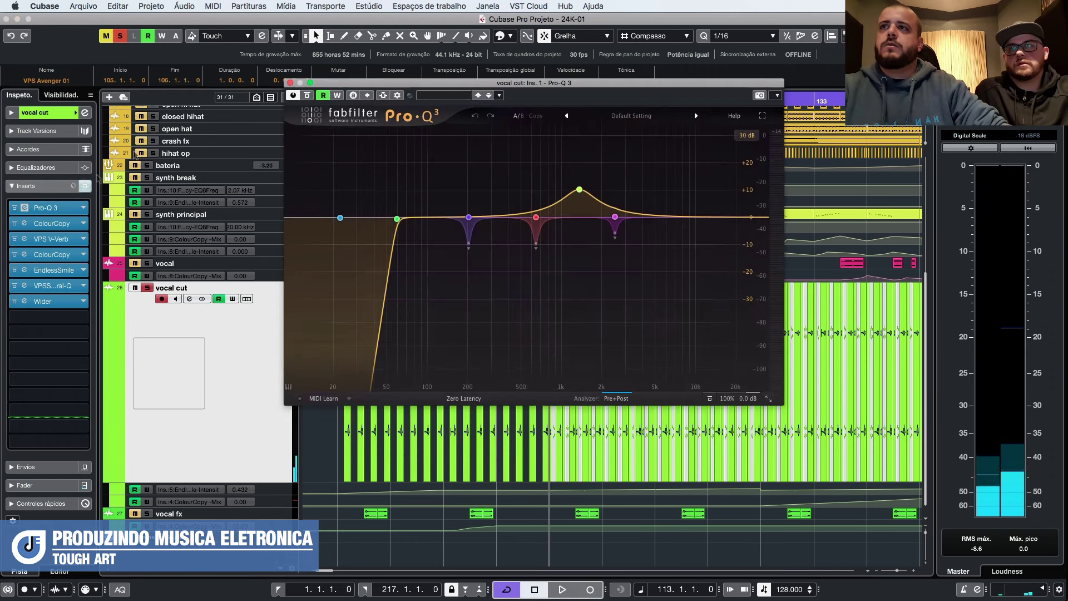
{"action": "left_click", "coordinate": [290, 83]}
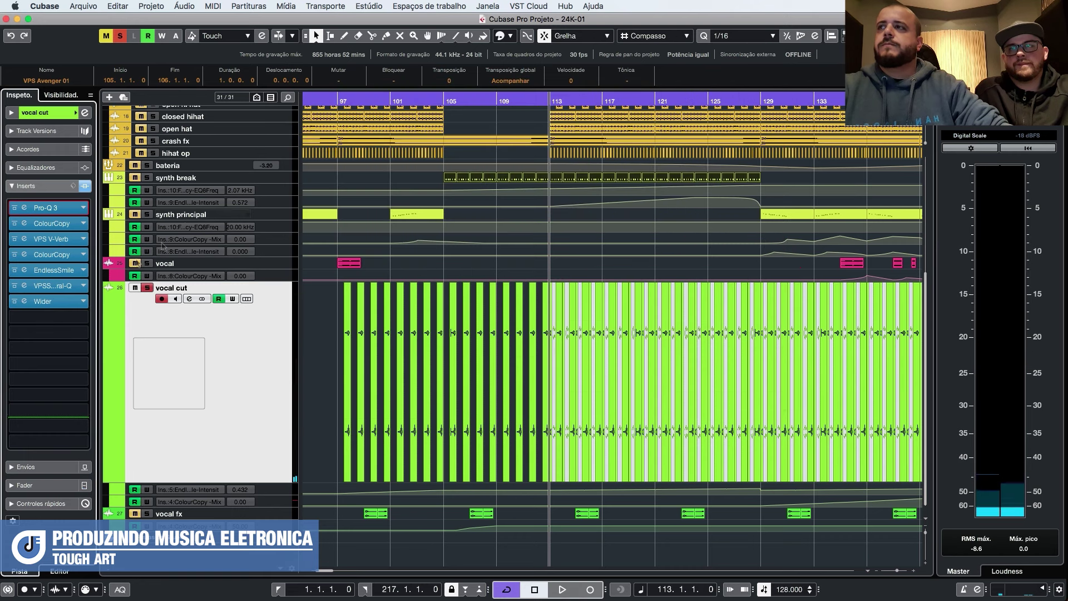
{"action": "left_click", "coordinate": [61, 225]}
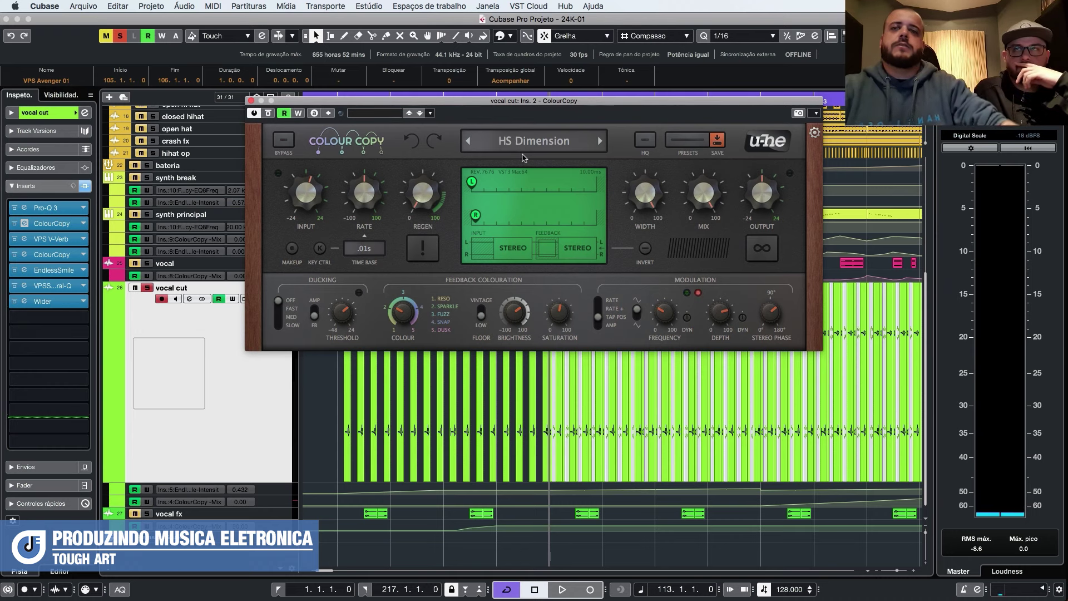
{"action": "left_click", "coordinate": [251, 101]}
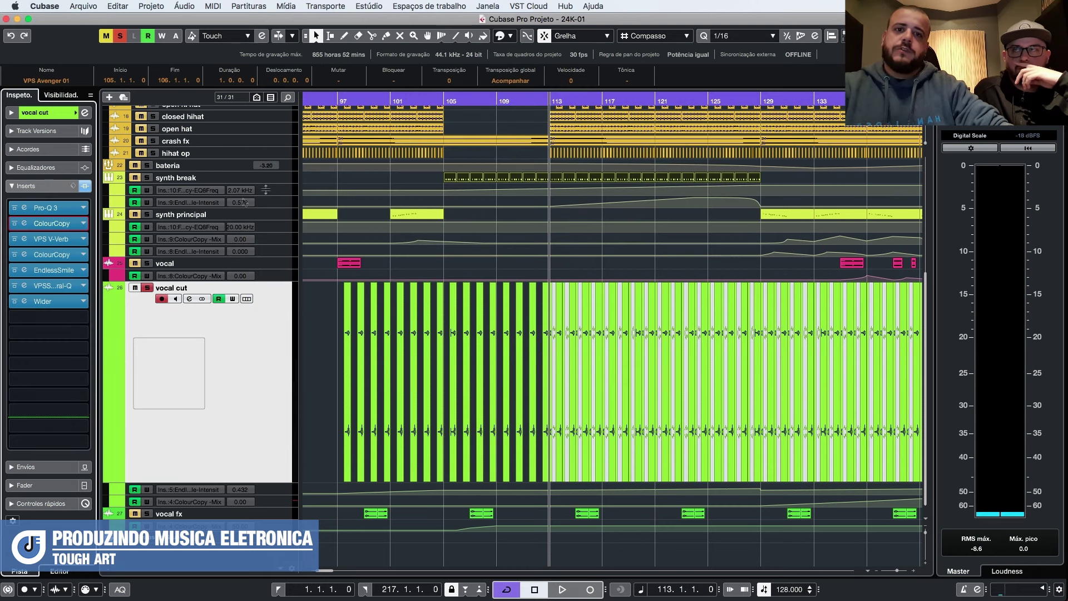
Show the vocal cut's VPS V-Verb reverb and second ColourCopy delay settings, closing each plug-in window.
{"action": "left_click", "coordinate": [55, 239]}
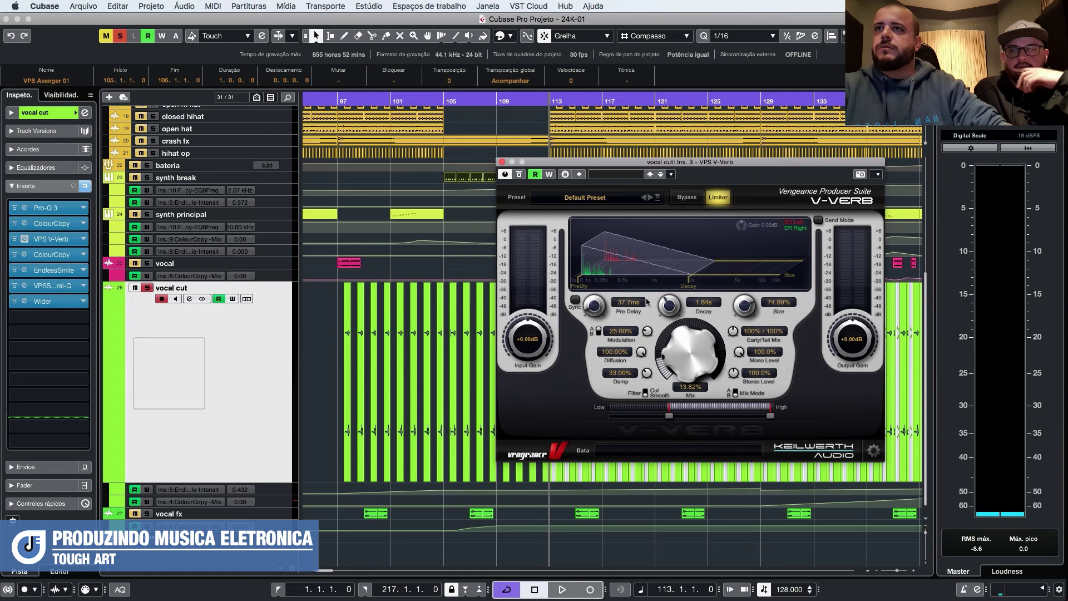
{"action": "left_click", "coordinate": [502, 161]}
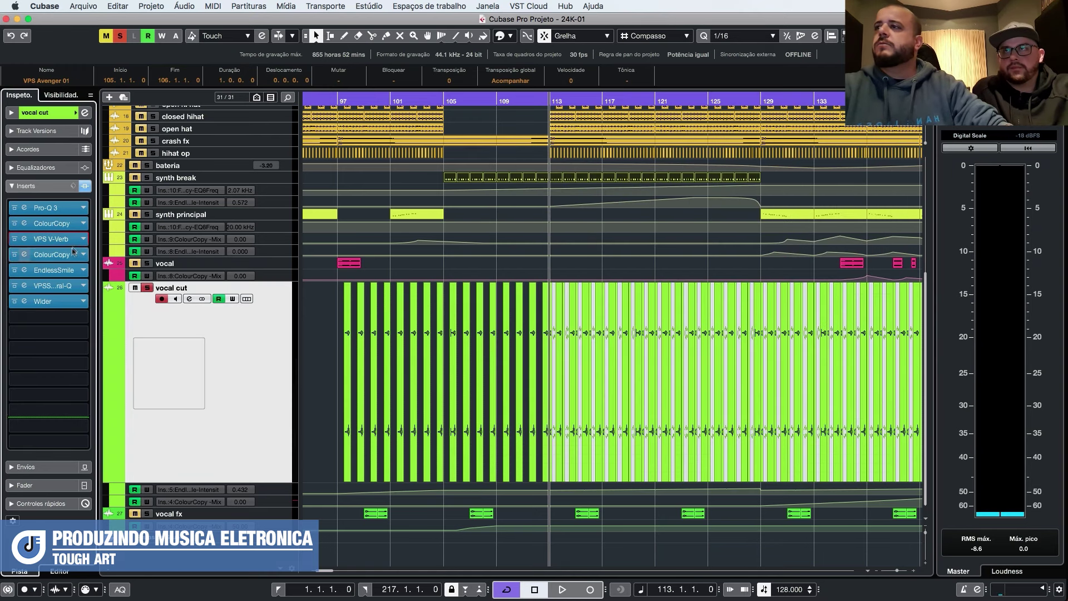
{"action": "left_click", "coordinate": [55, 254]}
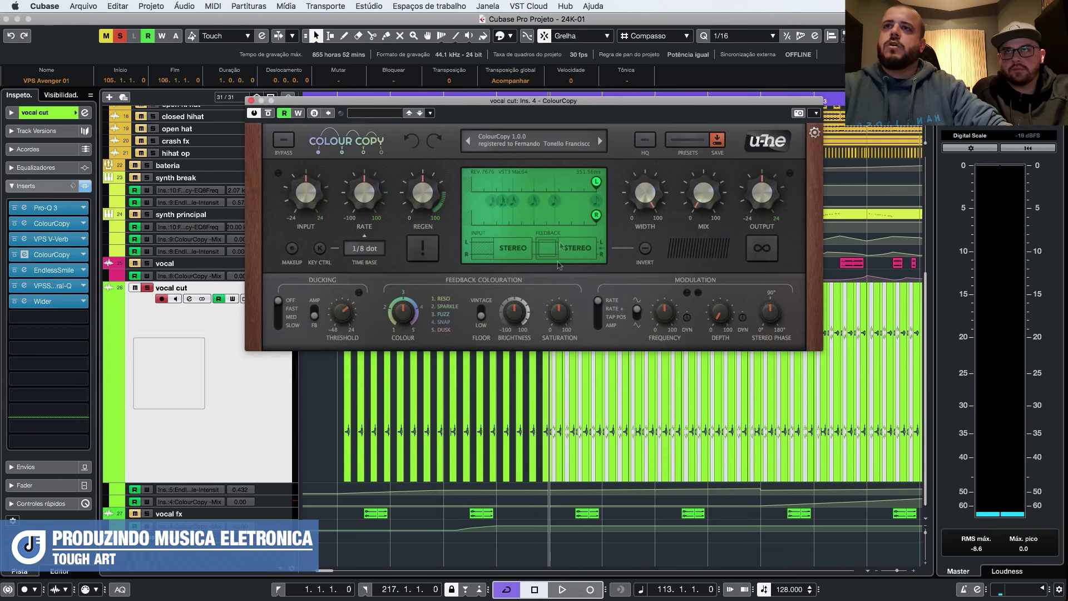
{"action": "left_click", "coordinate": [251, 101]}
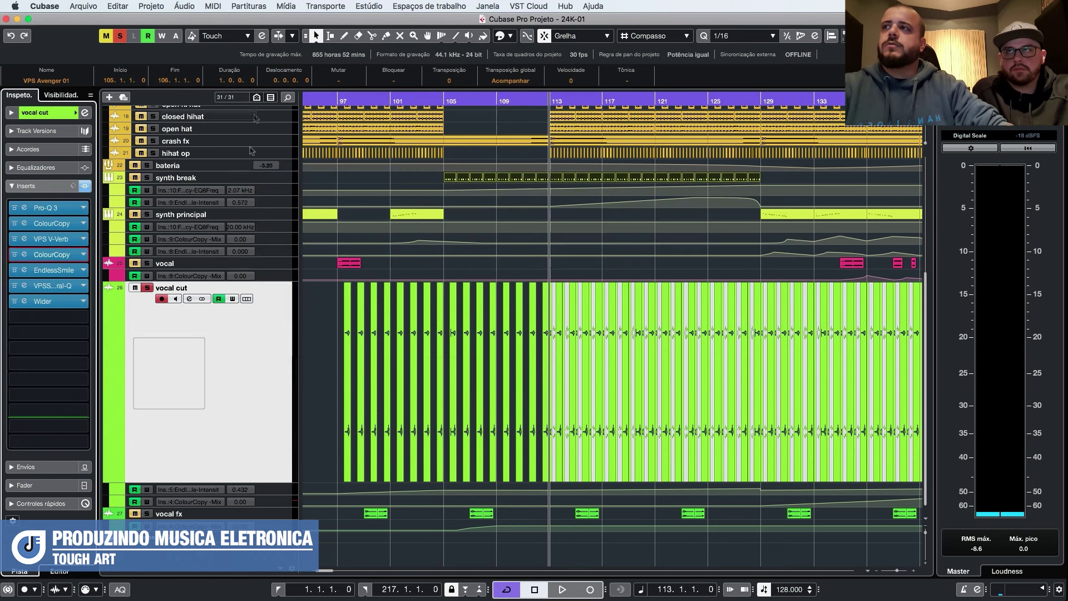
Show the vocal cut's EndlessSmile, VPS Spectral-Q and Wider insert settings, closing each plug-in window.
{"action": "left_click", "coordinate": [72, 272]}
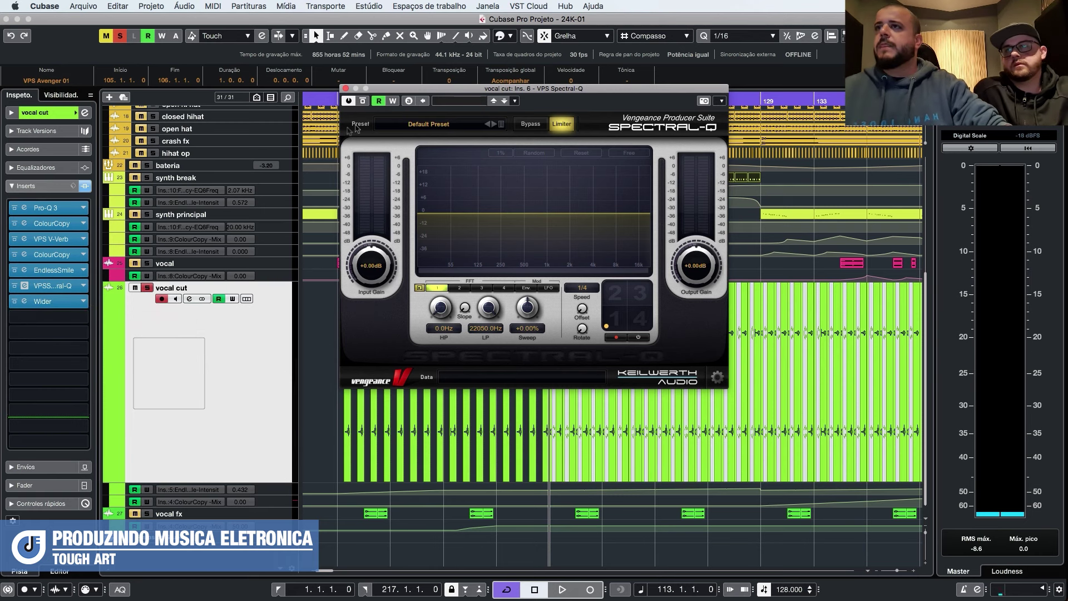
{"action": "left_click", "coordinate": [345, 87]}
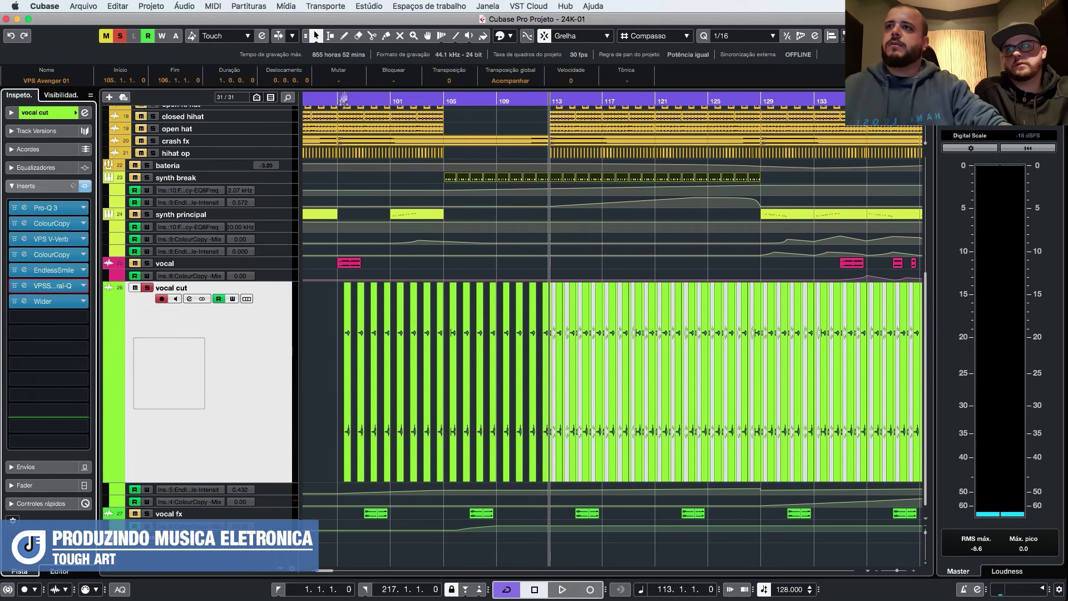
{"action": "left_click", "coordinate": [63, 303]}
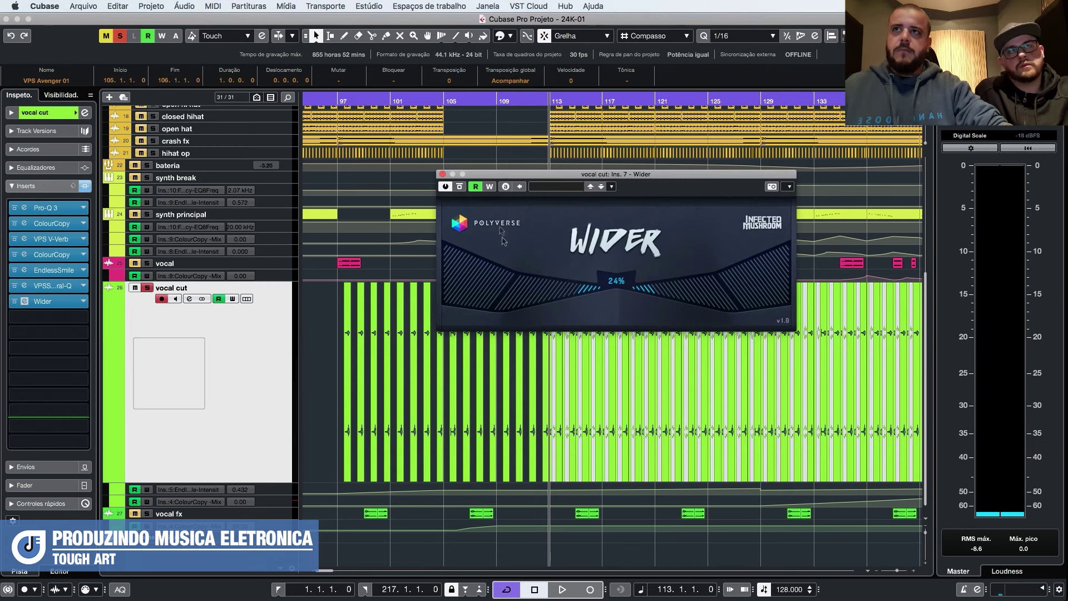
{"action": "left_click", "coordinate": [441, 174]}
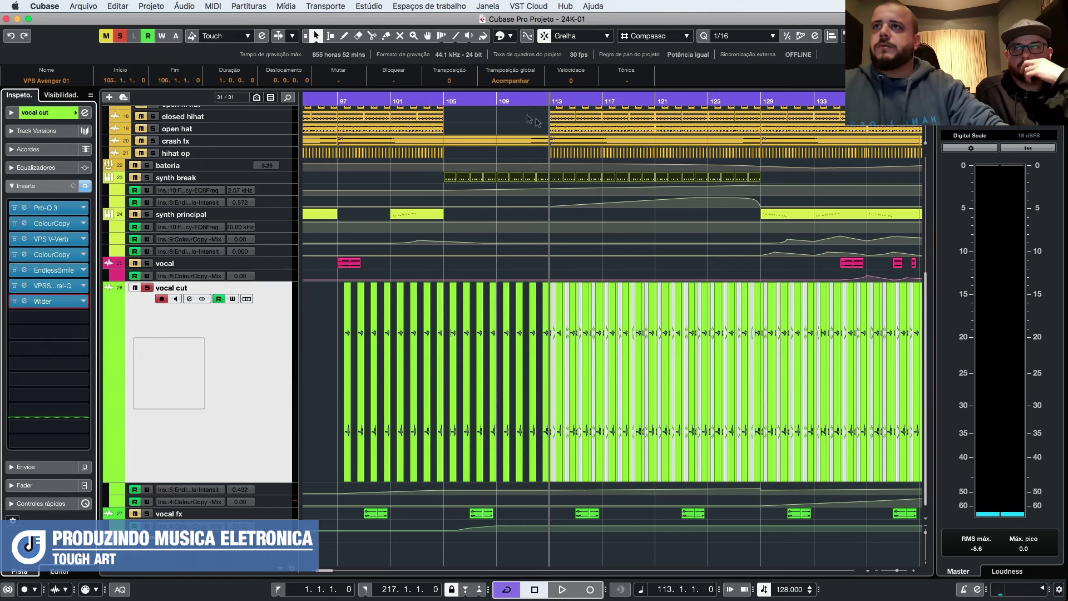
Play the soloed vocal cut from bar 113, toggling the bypass of all its inserts to compare dry and processed sound, then stop.
{"action": "key", "text": "space"}
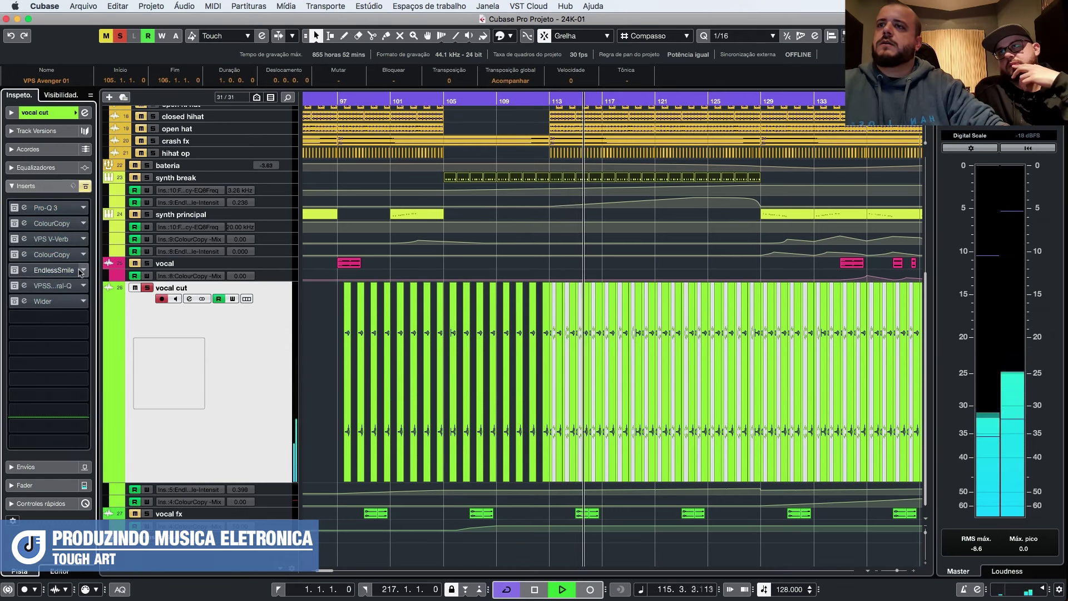
{"action": "left_click", "coordinate": [85, 186]}
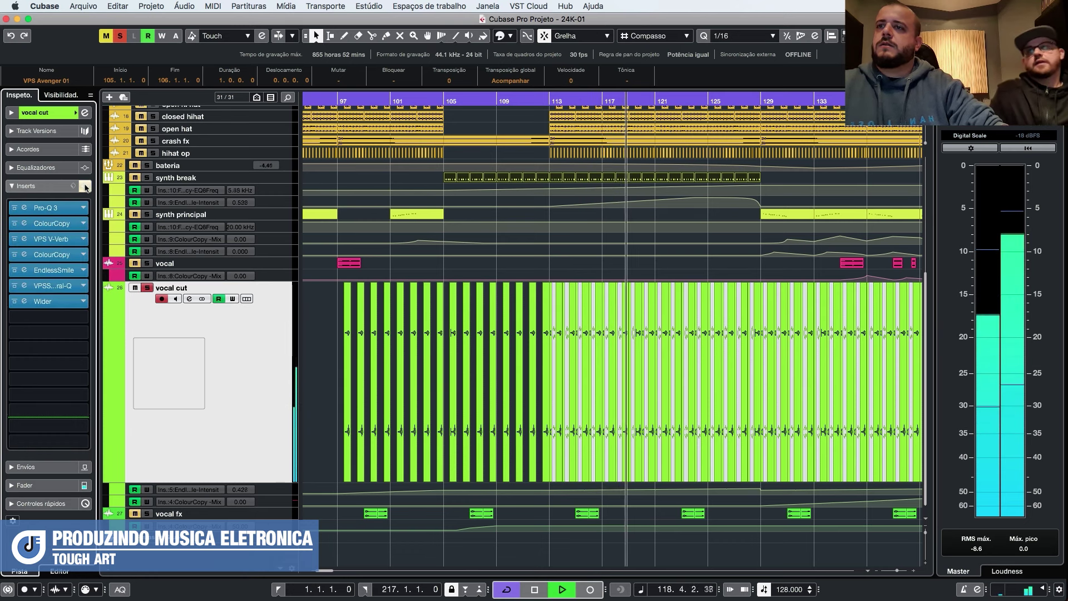
{"action": "left_click", "coordinate": [85, 186]}
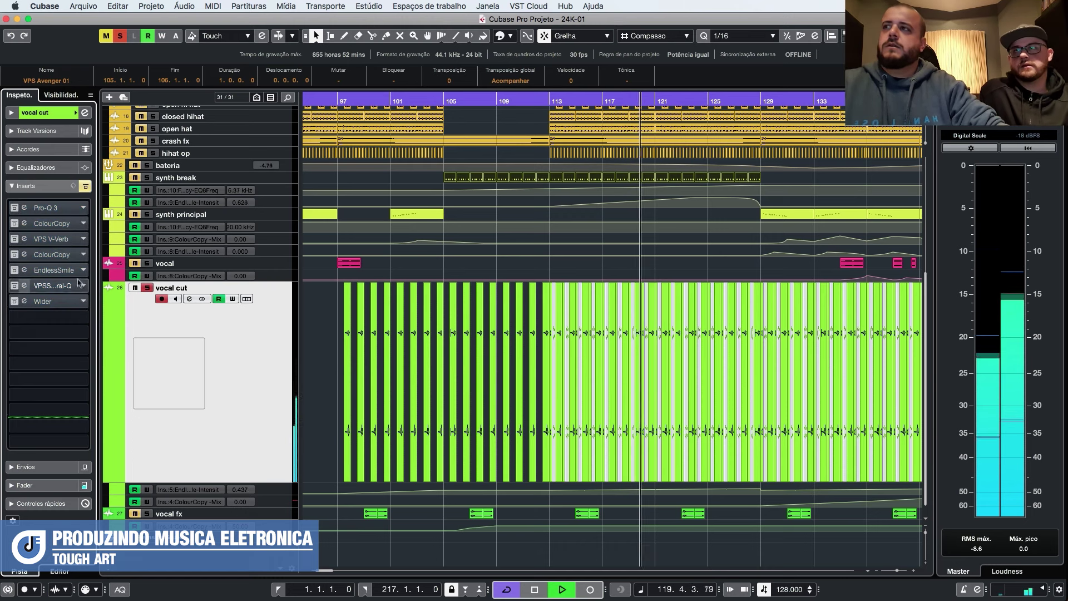
{"action": "left_click", "coordinate": [85, 185]}
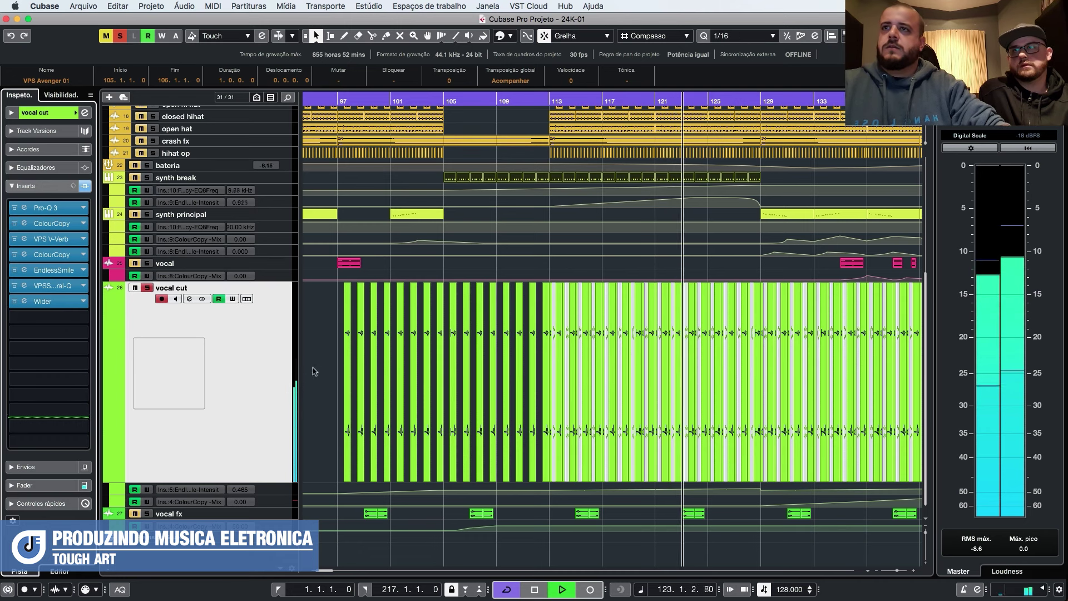
{"action": "key", "text": "space"}
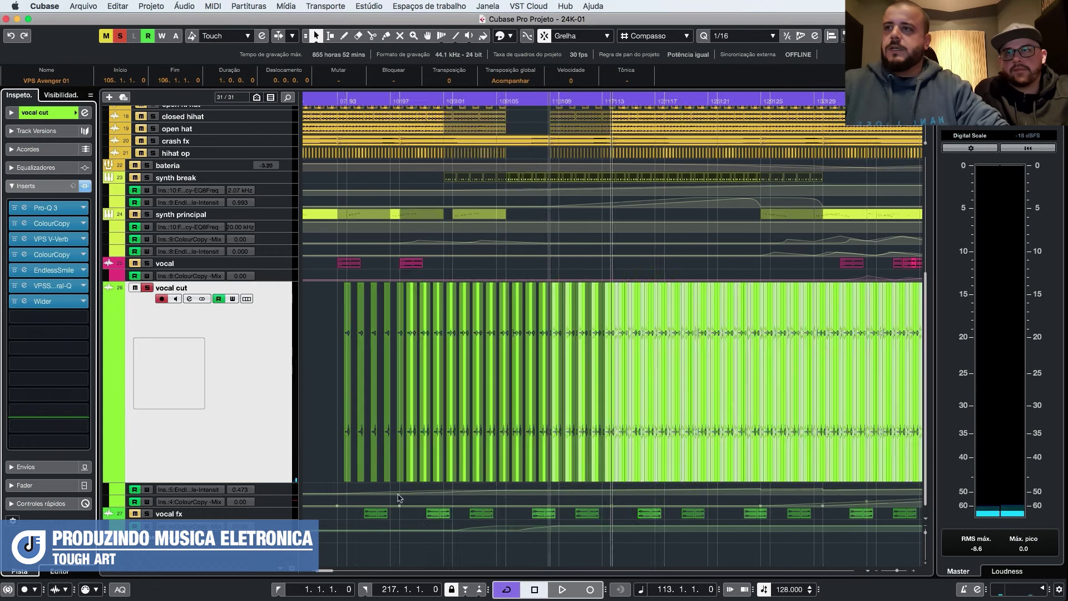
Set the playback cursor to bar 97, then select and enlarge the vocal fx track to show its clips around bar 99.
{"action": "scroll", "coordinate": [434, 484], "scroll_direction": "left", "scroll_amount": 5}
{"action": "left_click", "coordinate": [460, 108]}
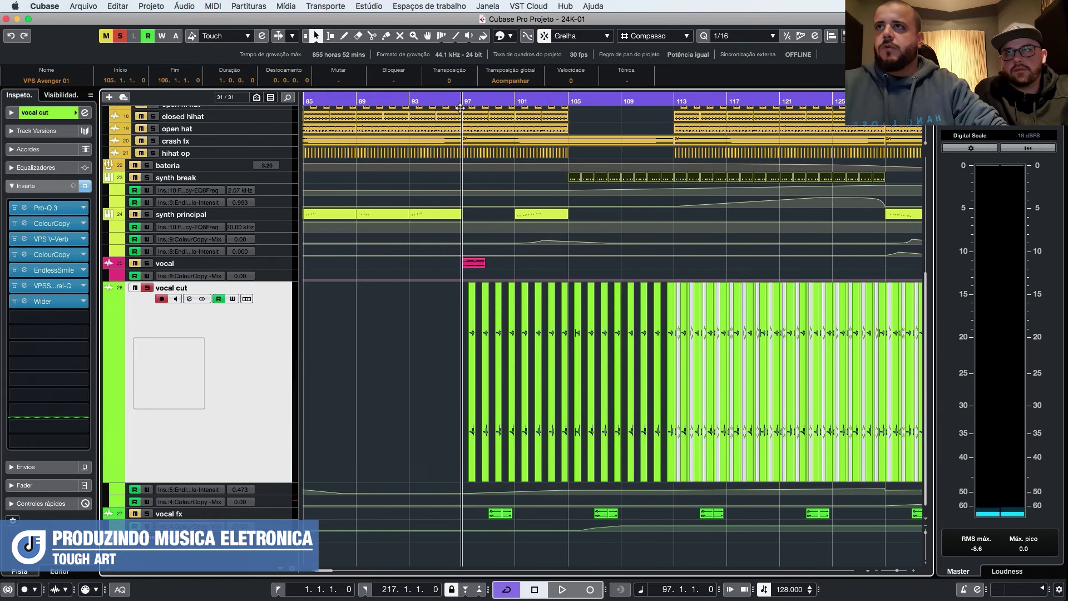
{"action": "left_click", "coordinate": [283, 513]}
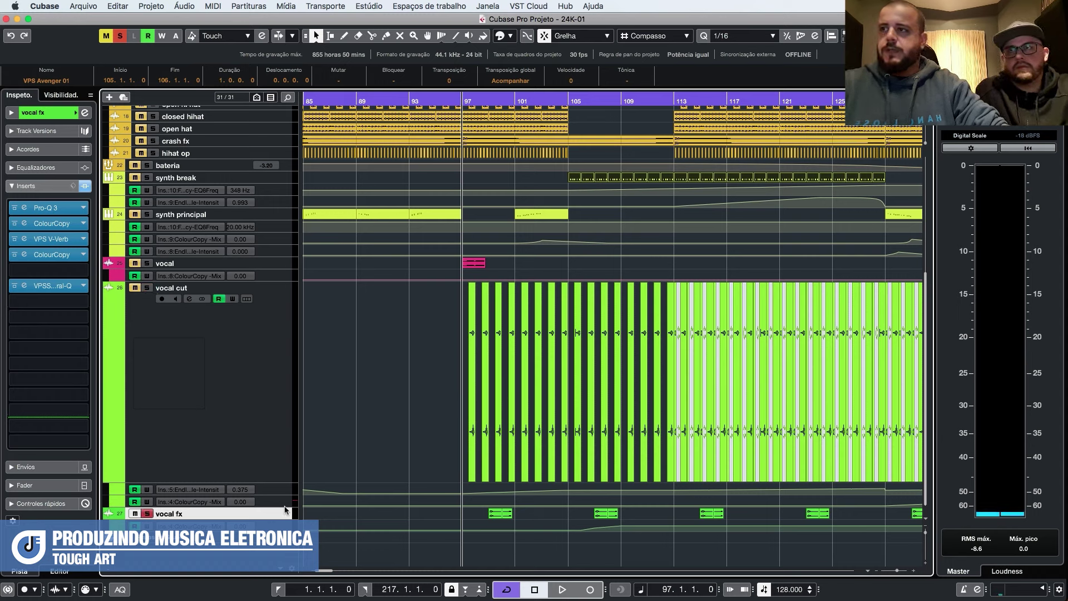
{"action": "left_click", "coordinate": [287, 517]}
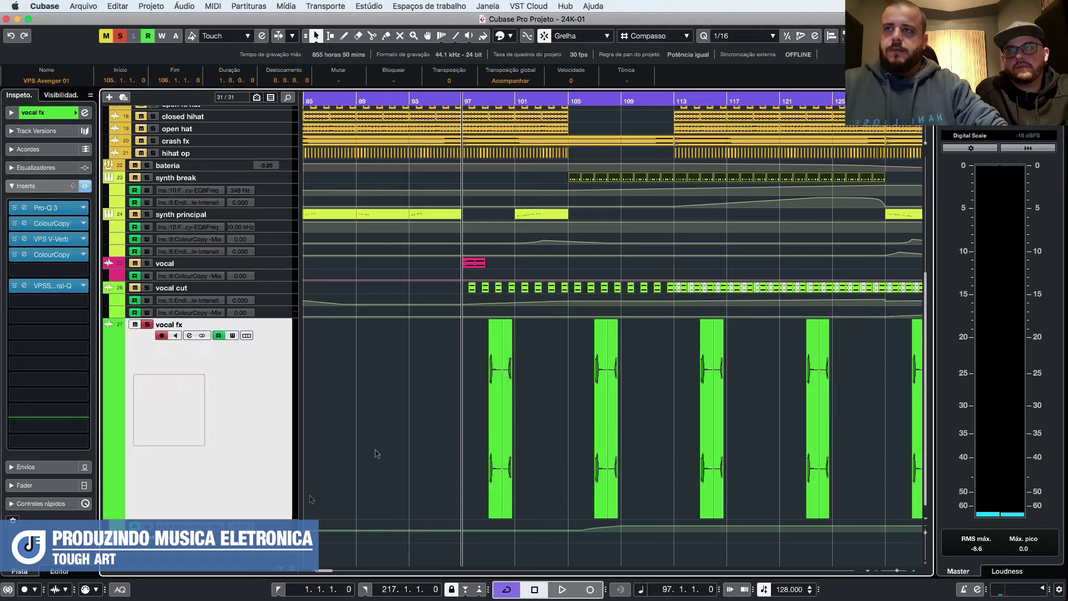
{"action": "scroll", "coordinate": [480, 403], "scroll_direction": "up", "scroll_amount": 5}
{"action": "scroll", "coordinate": [366, 397], "scroll_direction": "down", "scroll_amount": 3}
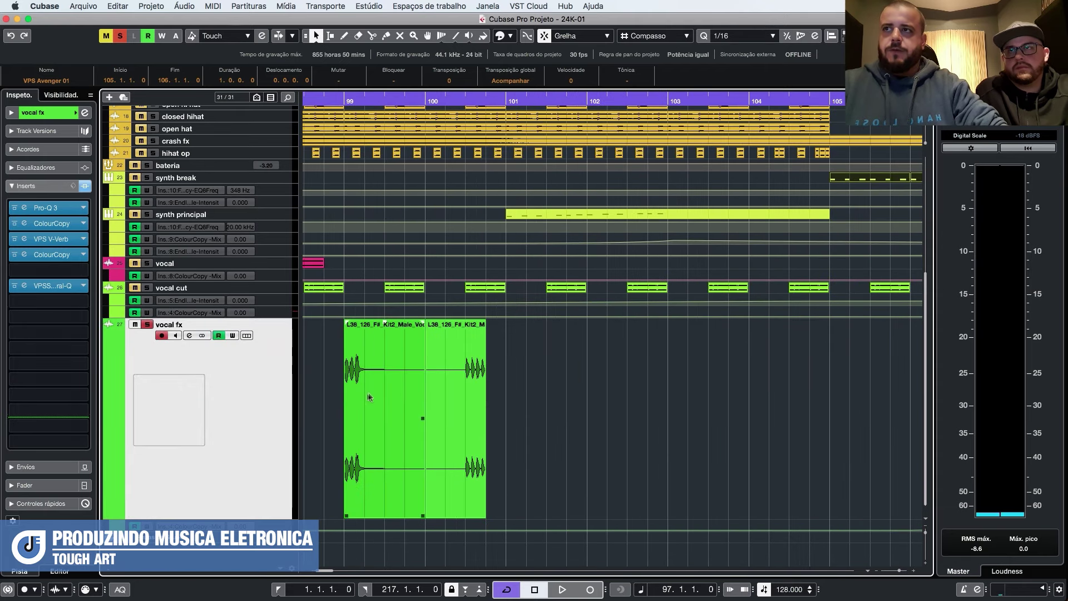
Play the soloed vocal fx from just before bar 99, then replay it from bar 99 and stop.
{"action": "left_click", "coordinate": [631, 105]}
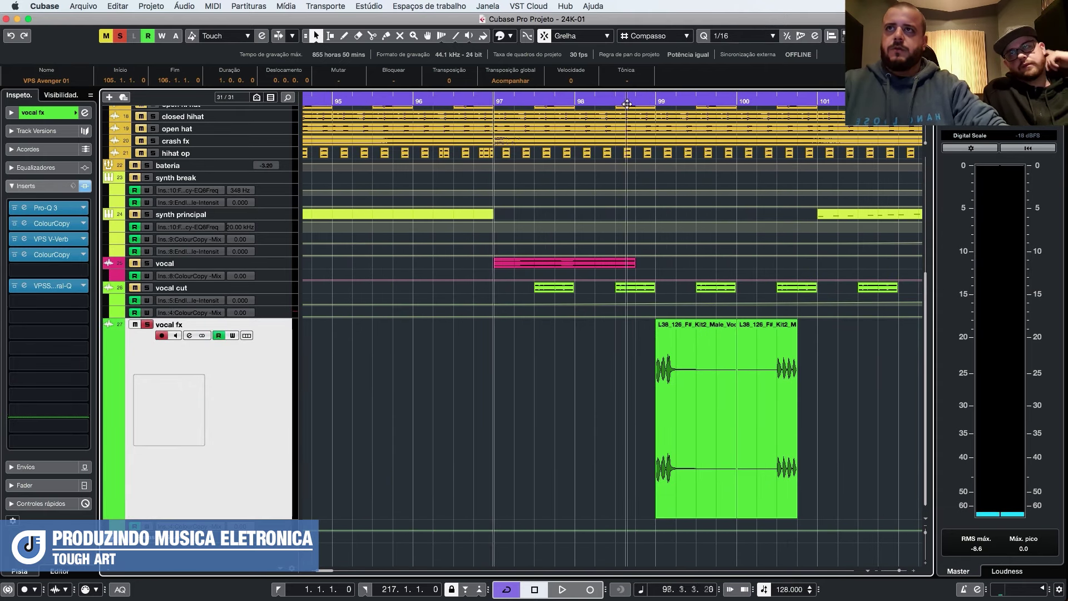
{"action": "key", "text": "space"}
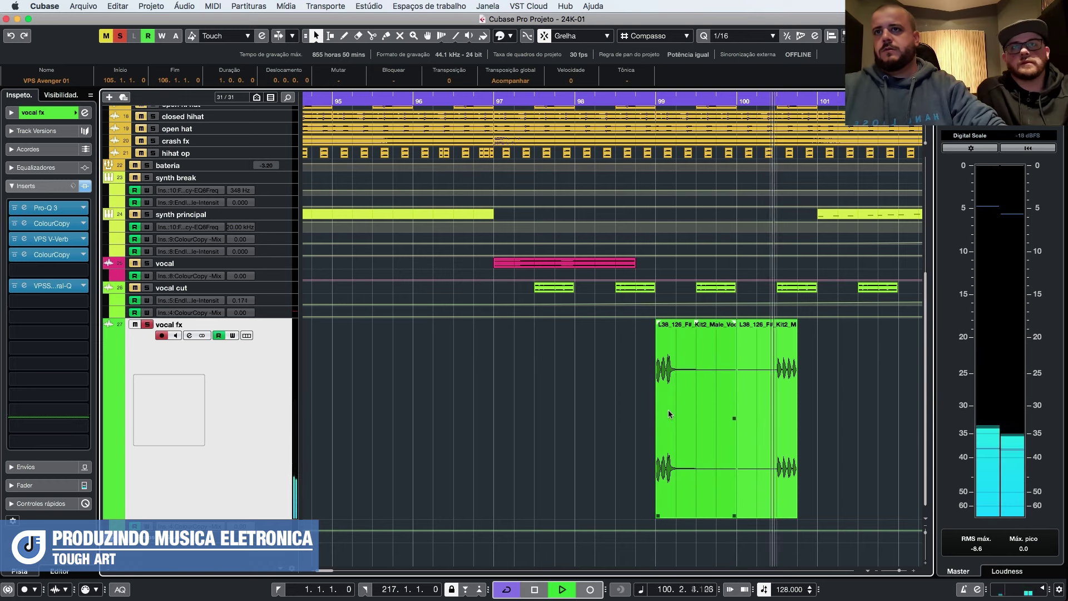
{"action": "key", "text": "space"}
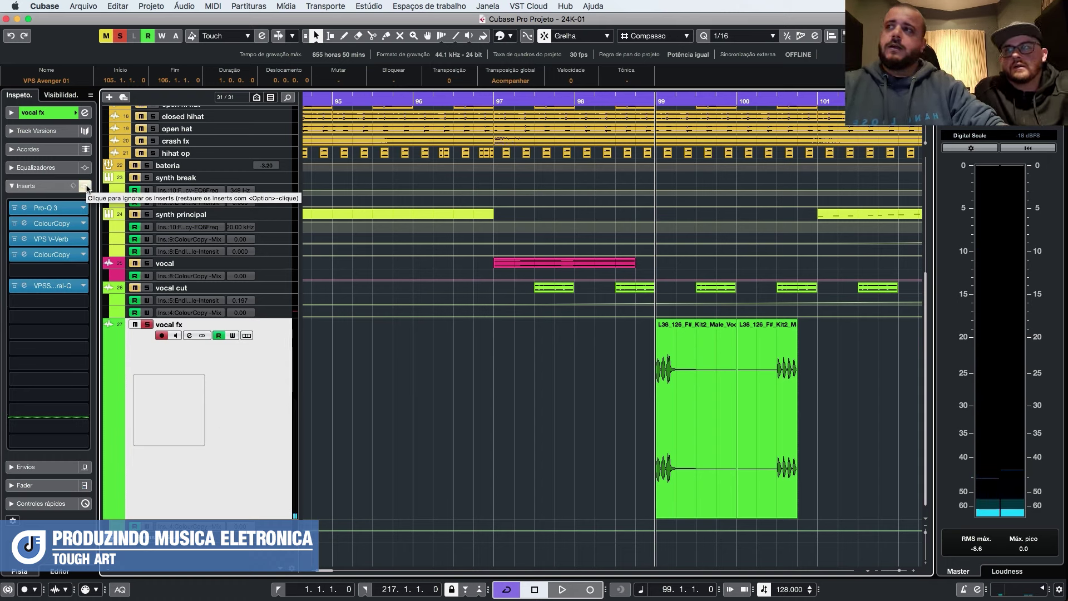
{"action": "key", "text": "space"}
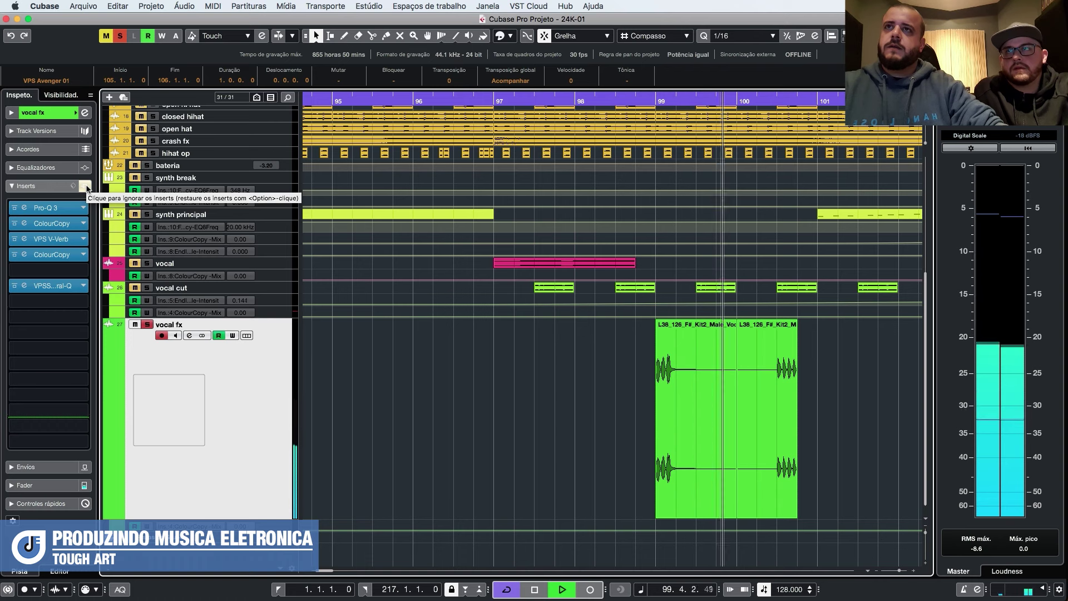
{"action": "key", "text": "space"}
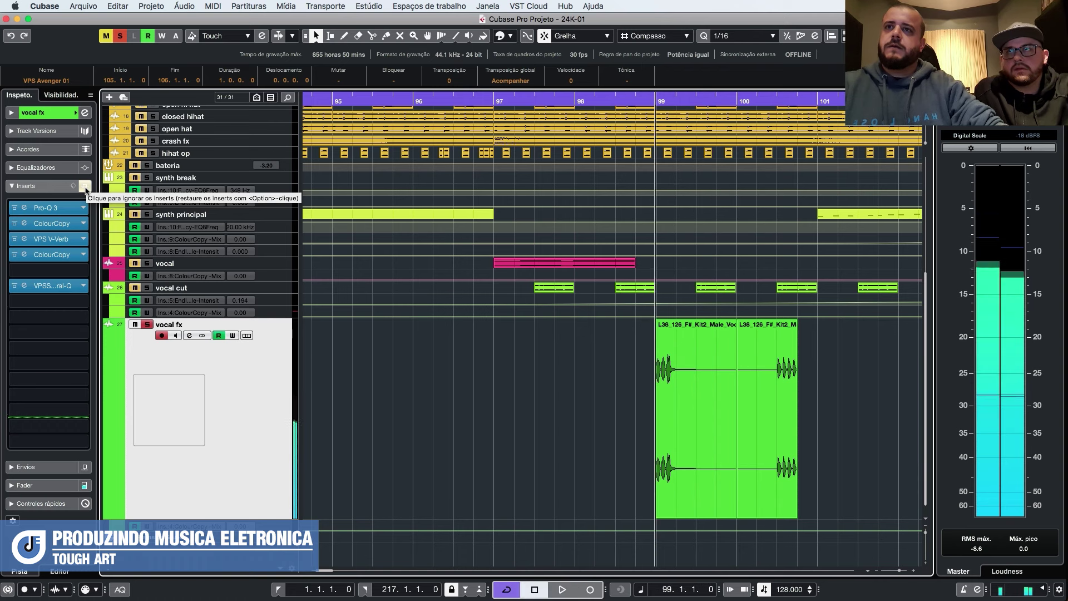
Audition the soloed vocal fx track from bar 99 with its inserts bypassed and again with them active.
{"action": "left_click", "coordinate": [85, 188]}
{"action": "key", "text": "space"}
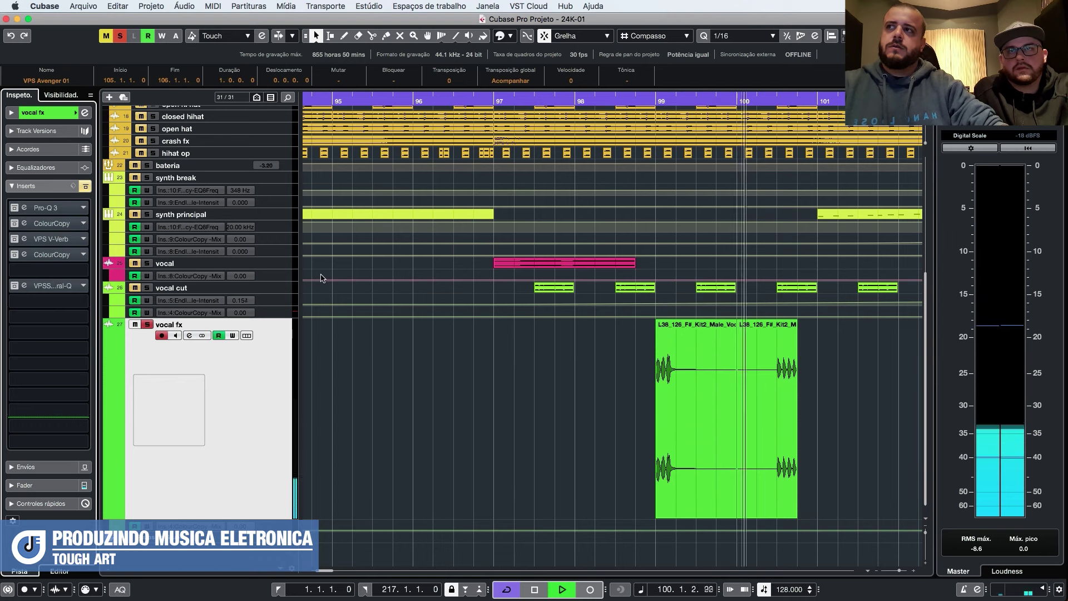
{"action": "key", "text": "space"}
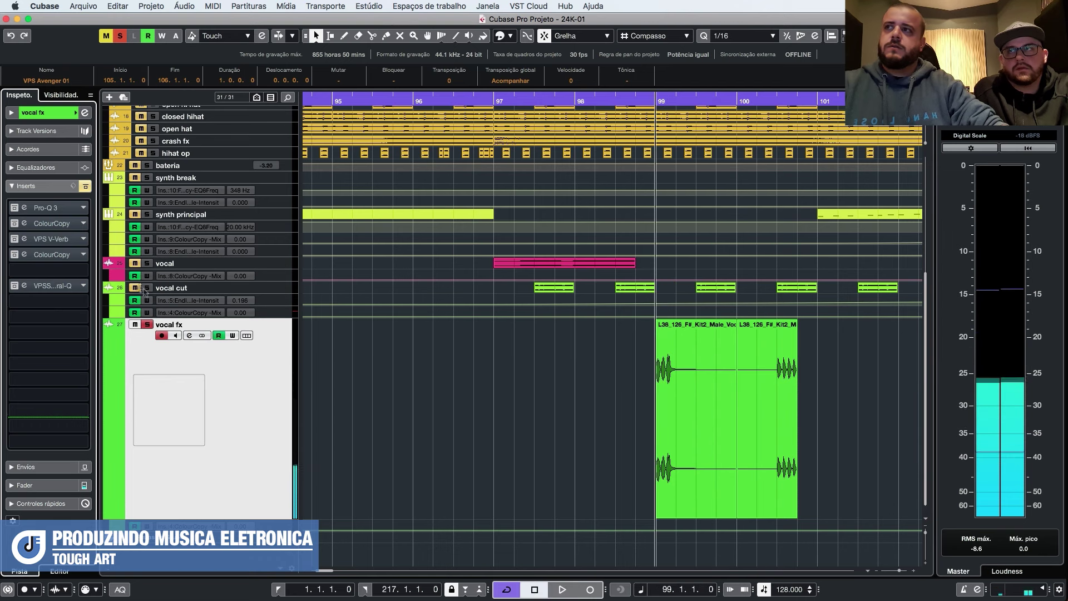
{"action": "left_click", "coordinate": [85, 185]}
{"action": "key", "text": "space"}
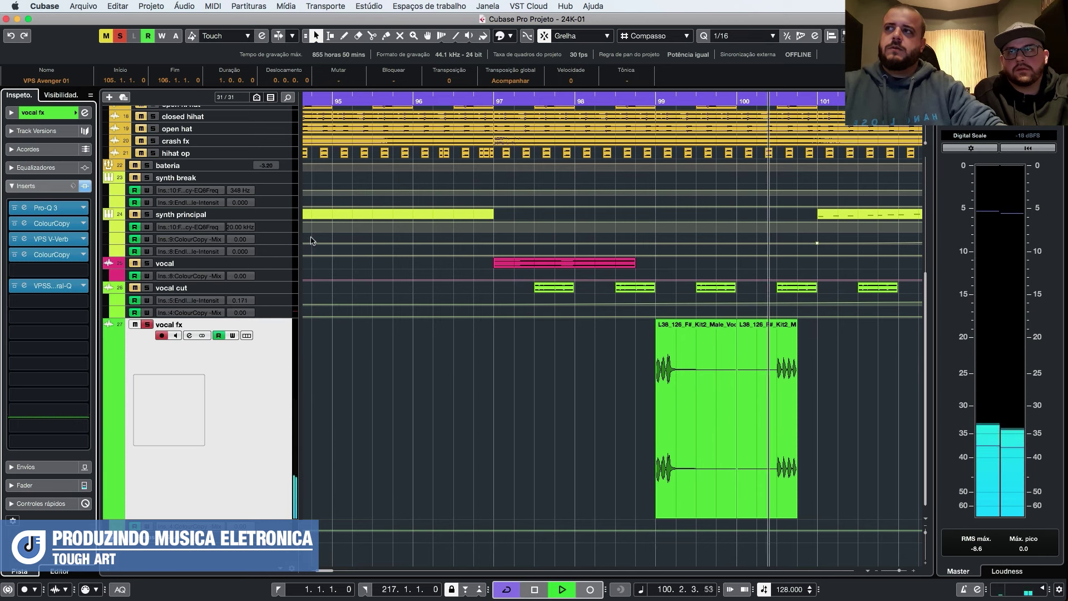
{"action": "key", "text": "space"}
Unsolo the vocal fx track and play the full mix from bar 99.
{"action": "key", "text": "g"}
{"action": "key", "text": "g"}
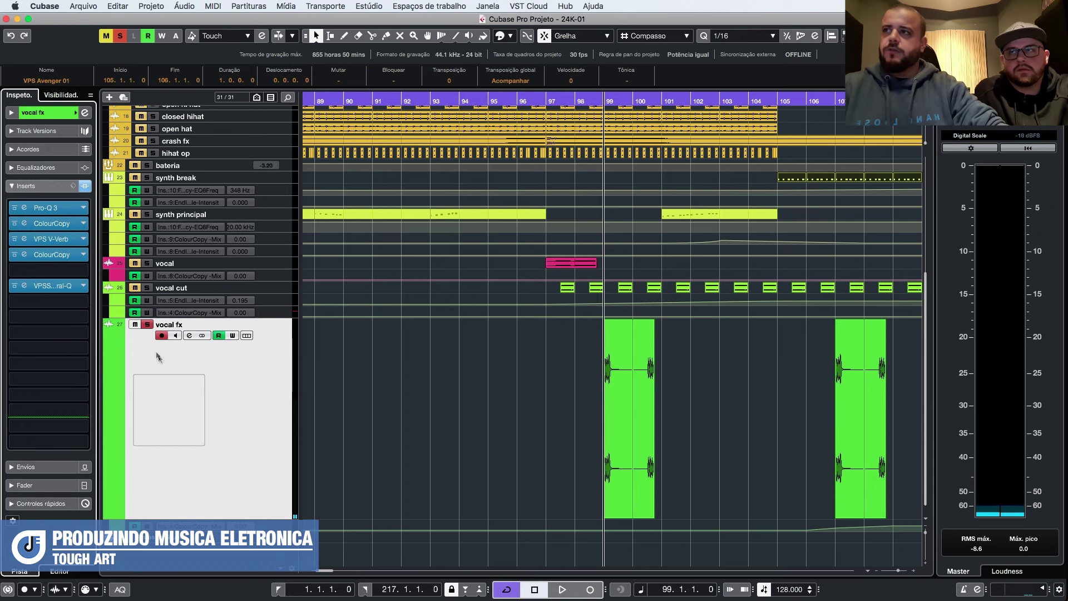
{"action": "left_click", "coordinate": [148, 326]}
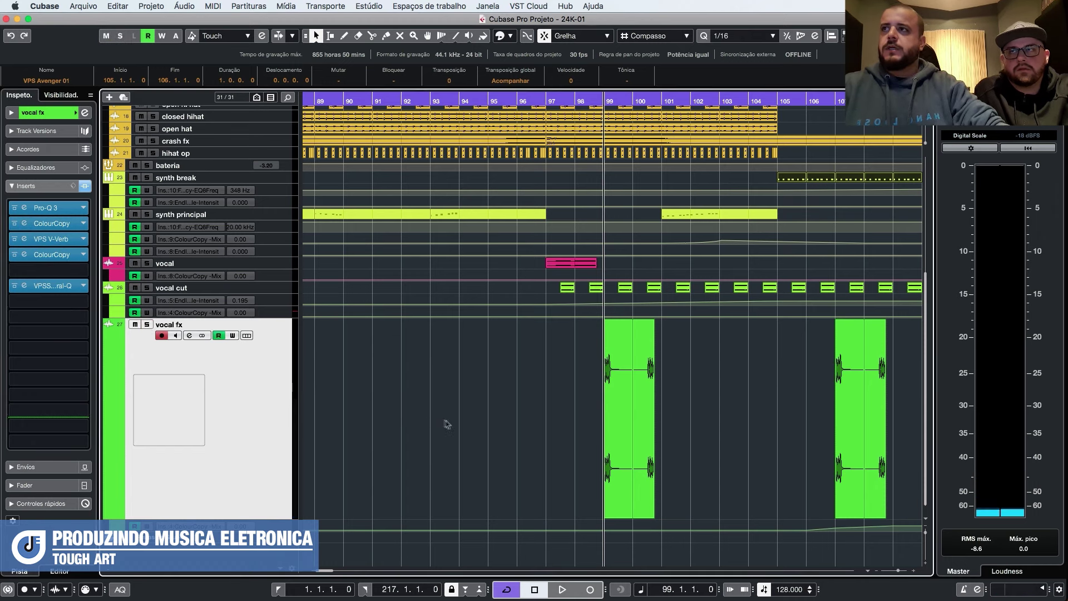
{"action": "scroll", "coordinate": [395, 416], "scroll_direction": "down", "scroll_amount": 3}
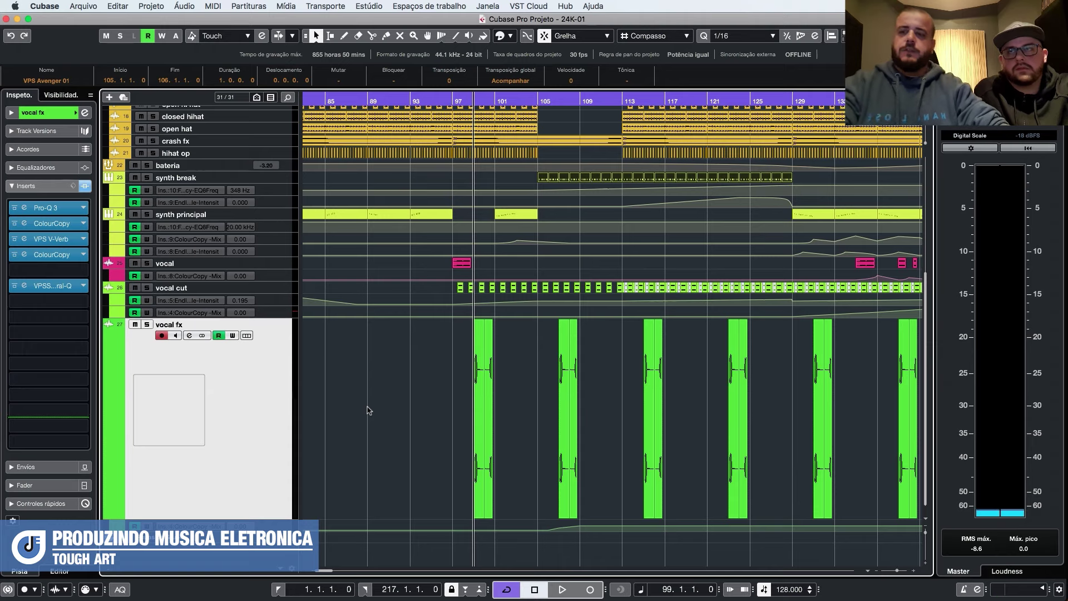
{"action": "key", "text": "shift+g"}
{"action": "key", "text": "shift+g"}
{"action": "key", "text": "shift+g"}
{"action": "scroll", "coordinate": [445, 359], "scroll_direction": "up", "scroll_amount": 1}
{"action": "key", "text": "space"}
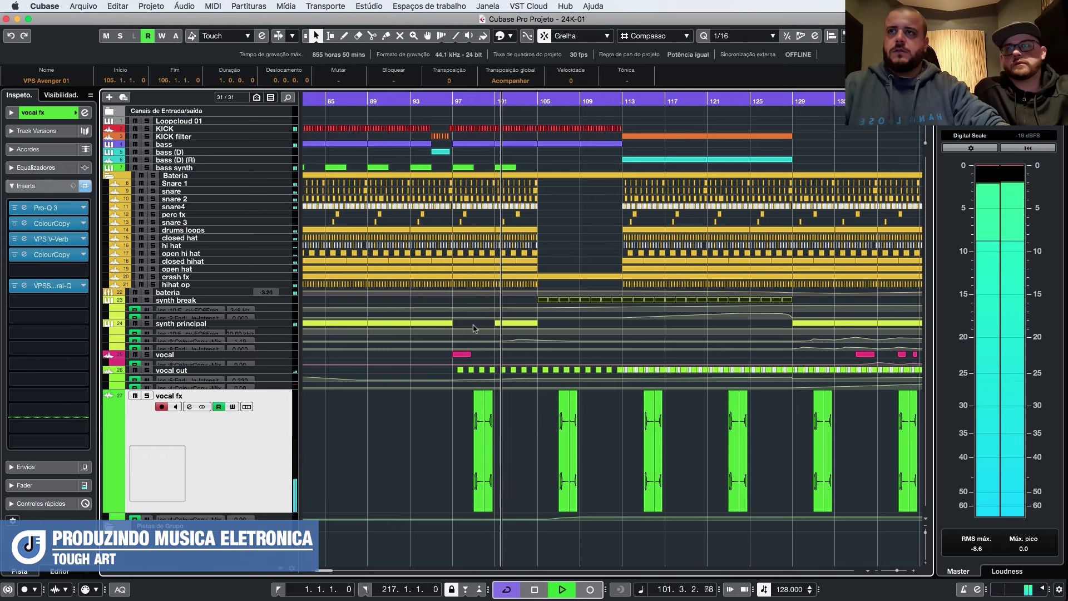
Enlarge the tracks and examine the automation of synth break, synth principal and vocal cut during playback of bars 101 to 109.
{"action": "key", "text": "shift+h"}
{"action": "key", "text": "ctrl+alt+e"}
{"action": "key", "text": "shift+h"}
{"action": "key", "text": "shift+h"}
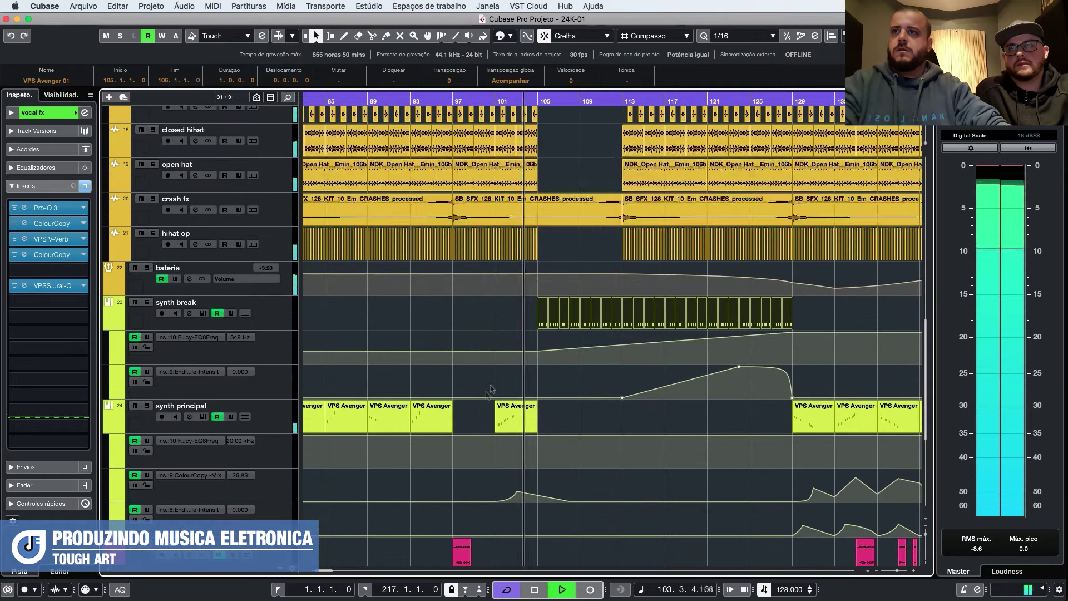
{"action": "key", "text": "h"}
{"action": "key", "text": "shift+h"}
{"action": "scroll", "coordinate": [589, 278], "scroll_direction": "up", "scroll_amount": 3}
{"action": "key", "text": "g"}
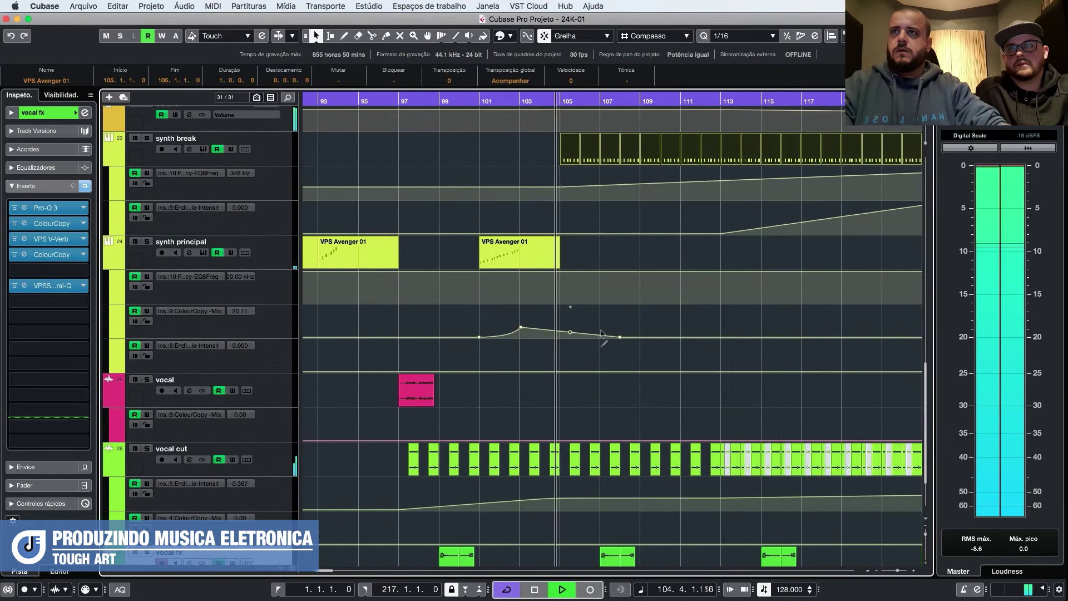
{"action": "scroll", "coordinate": [587, 276], "scroll_direction": "right", "scroll_amount": 3}
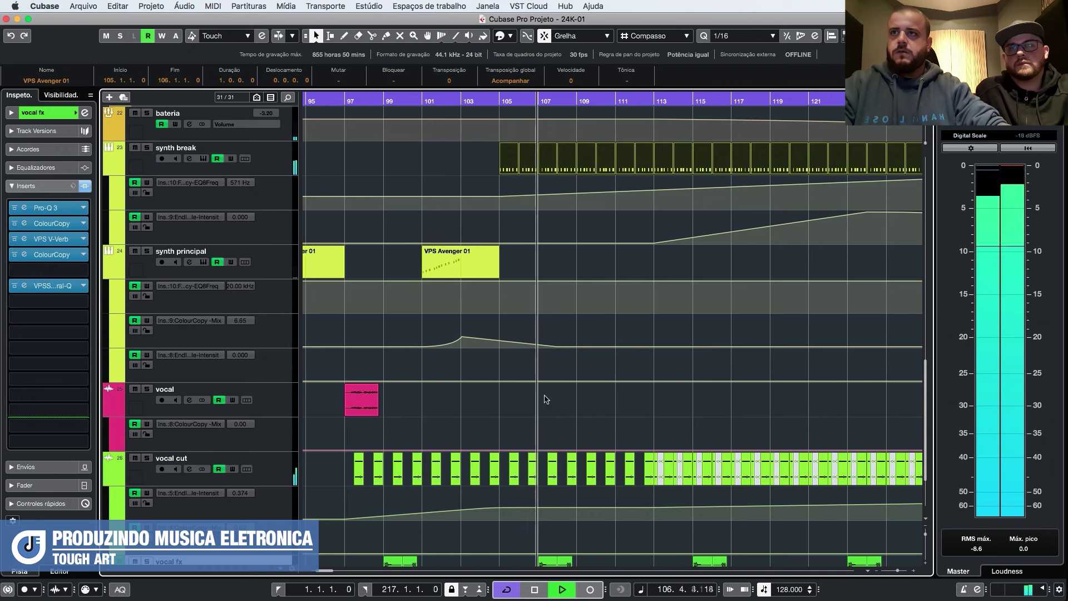
{"action": "scroll", "coordinate": [544, 400], "scroll_direction": "right", "scroll_amount": 5}
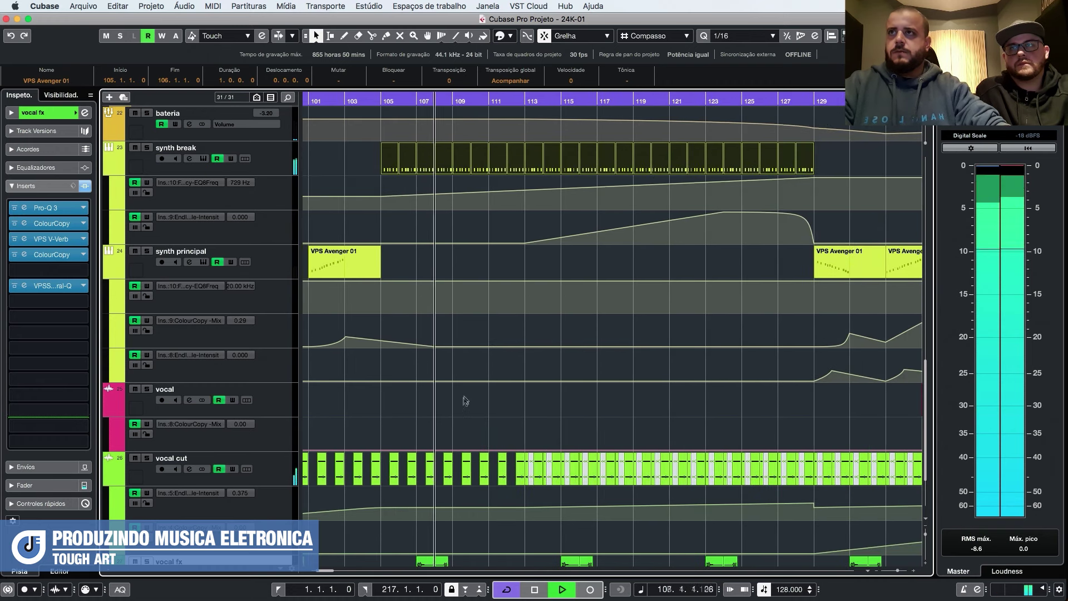
{"action": "scroll", "coordinate": [489, 363], "scroll_direction": "left", "scroll_amount": 5}
{"action": "scroll", "coordinate": [504, 370], "scroll_direction": "right", "scroll_amount": 5}
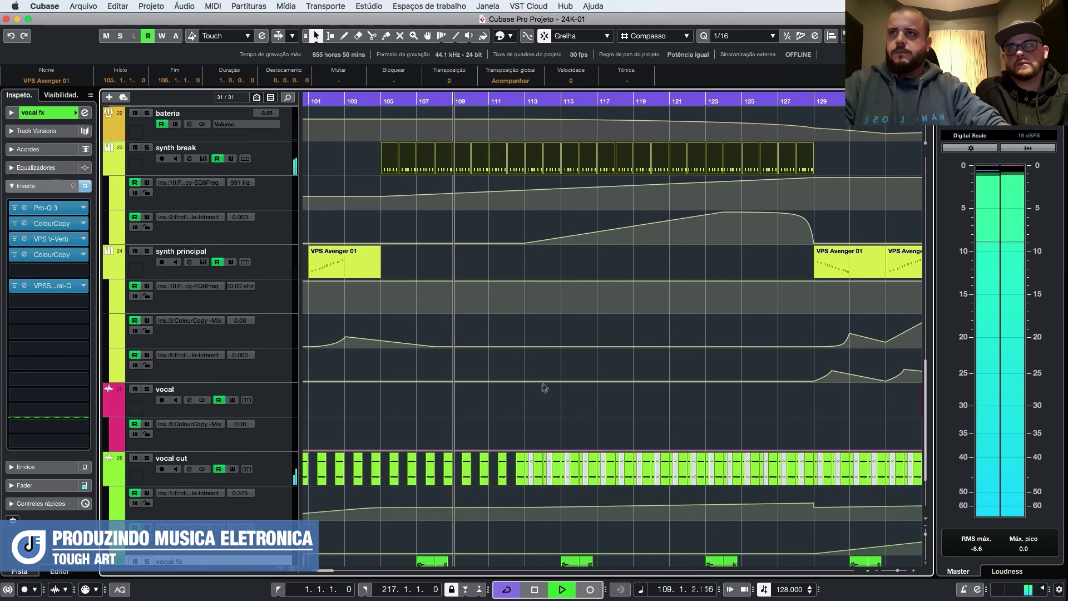
Examine the vocal cut and vocal fx clips around bars 108 to 116 while the break plays.
{"action": "scroll", "coordinate": [549, 389], "scroll_direction": "up", "scroll_amount": 3}
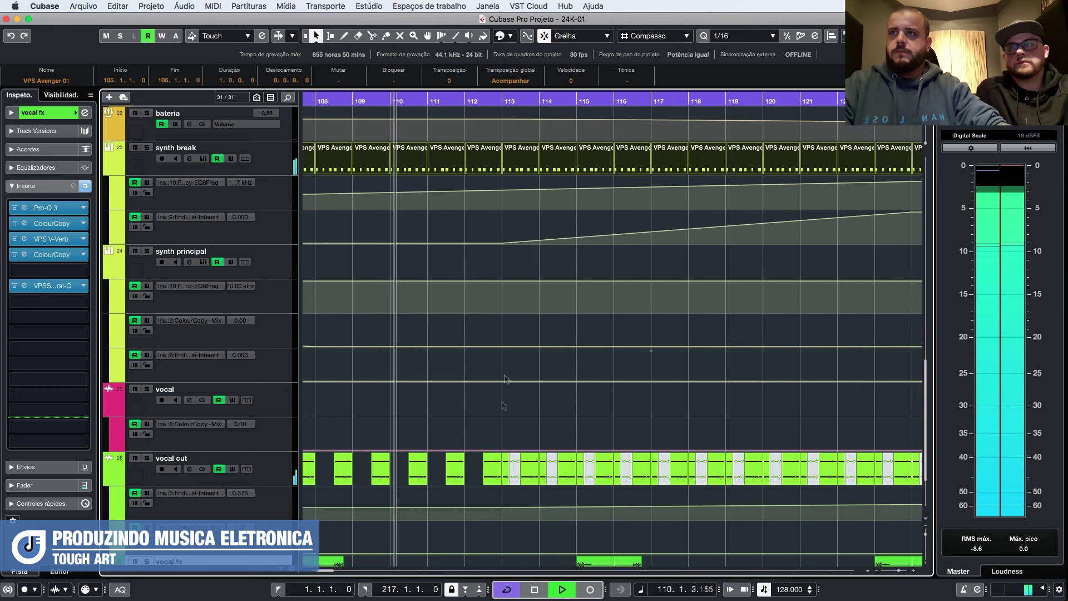
{"action": "scroll", "coordinate": [534, 362], "scroll_direction": "up", "scroll_amount": 3}
{"action": "scroll", "coordinate": [526, 423], "scroll_direction": "down", "scroll_amount": 4}
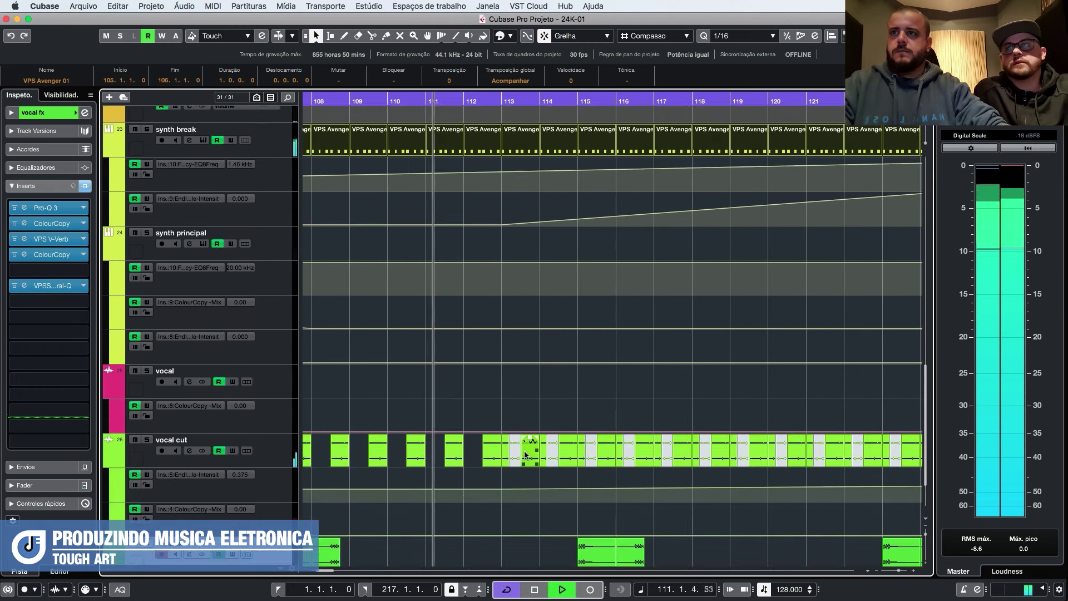
{"action": "scroll", "coordinate": [492, 473], "scroll_direction": "down", "scroll_amount": 7}
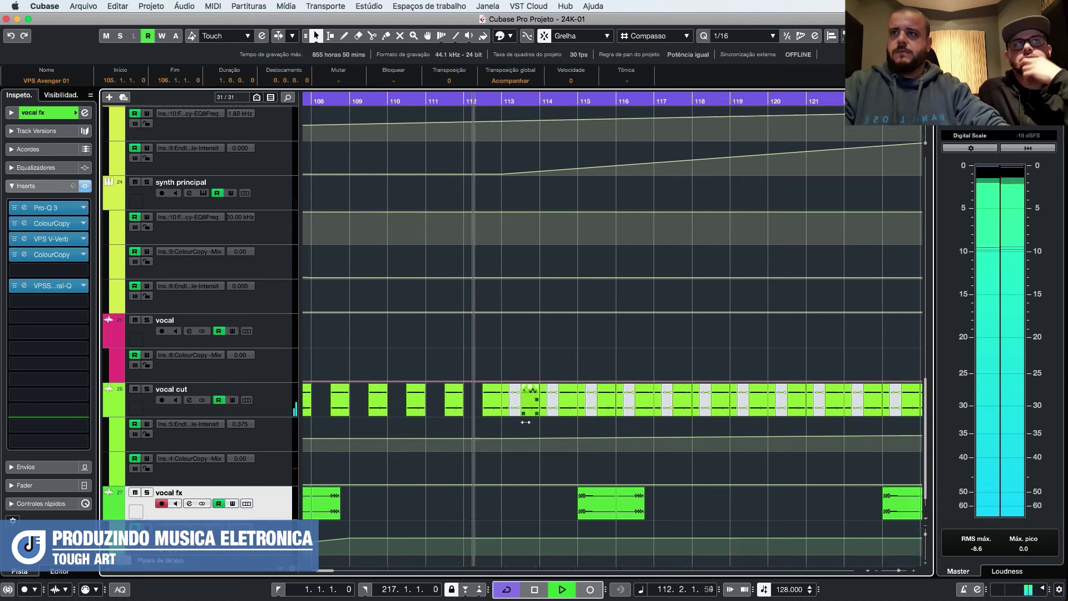
{"action": "scroll", "coordinate": [534, 390], "scroll_direction": "up", "scroll_amount": 7}
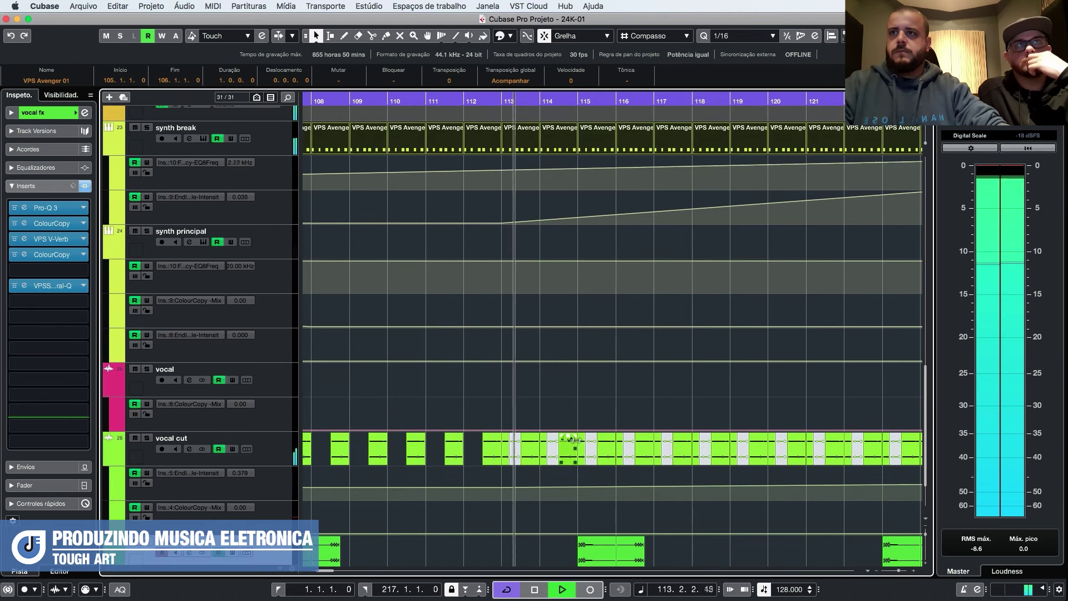
{"action": "scroll", "coordinate": [595, 445], "scroll_direction": "down", "scroll_amount": 1}
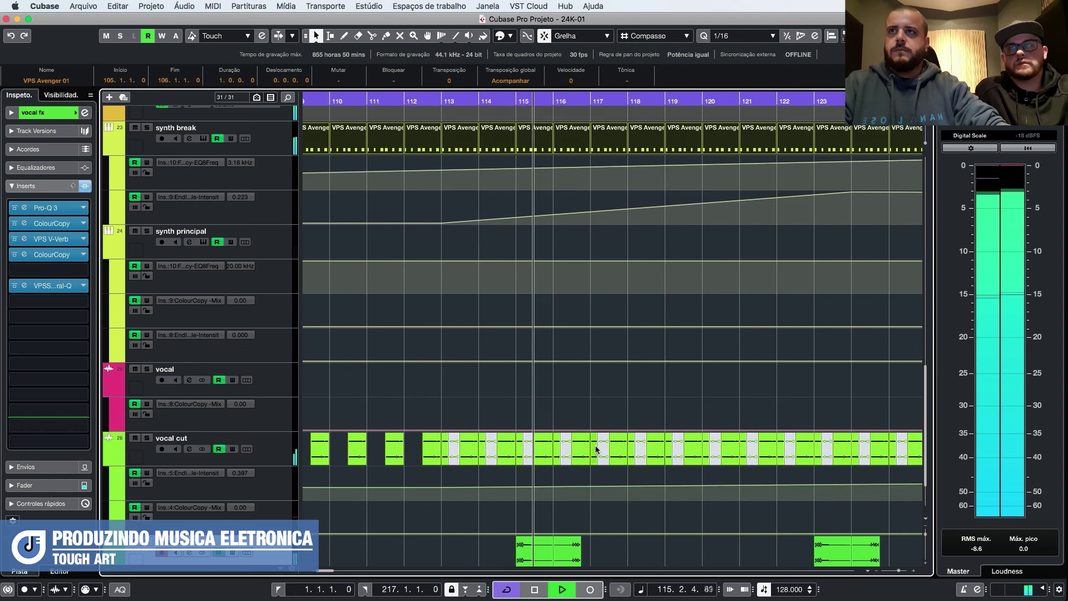
{"action": "scroll", "coordinate": [600, 448], "scroll_direction": "down", "scroll_amount": 3}
{"action": "scroll", "coordinate": [598, 442], "scroll_direction": "down", "scroll_amount": 6}
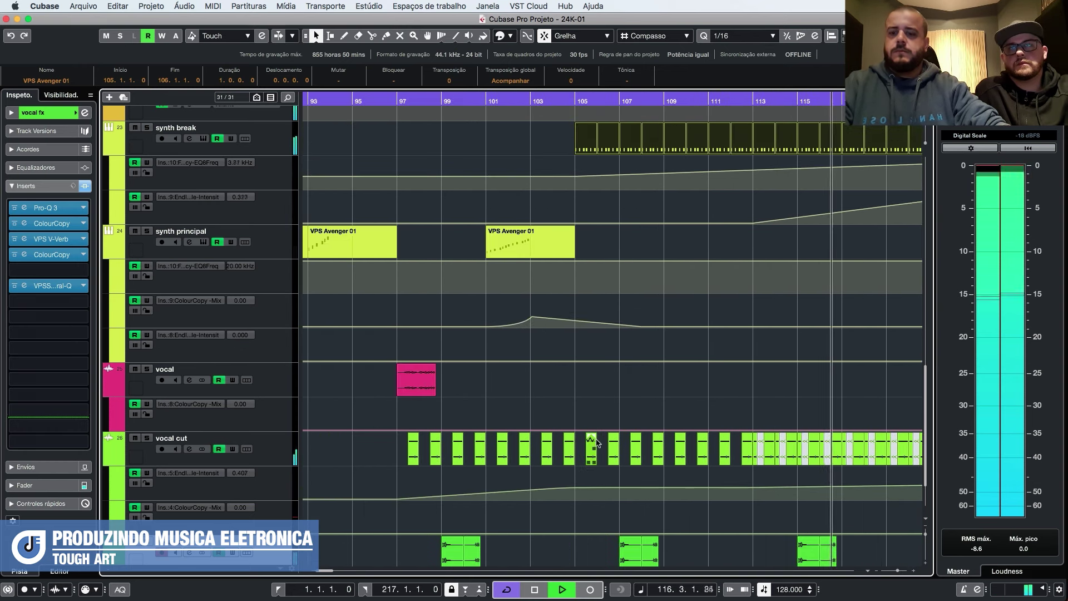
Shrink the tracks to review the whole arrangement around the break during playback, and stop the transport.
{"action": "key", "text": "shift+f"}
{"action": "scroll", "coordinate": [584, 358], "scroll_direction": "up", "scroll_amount": 2}
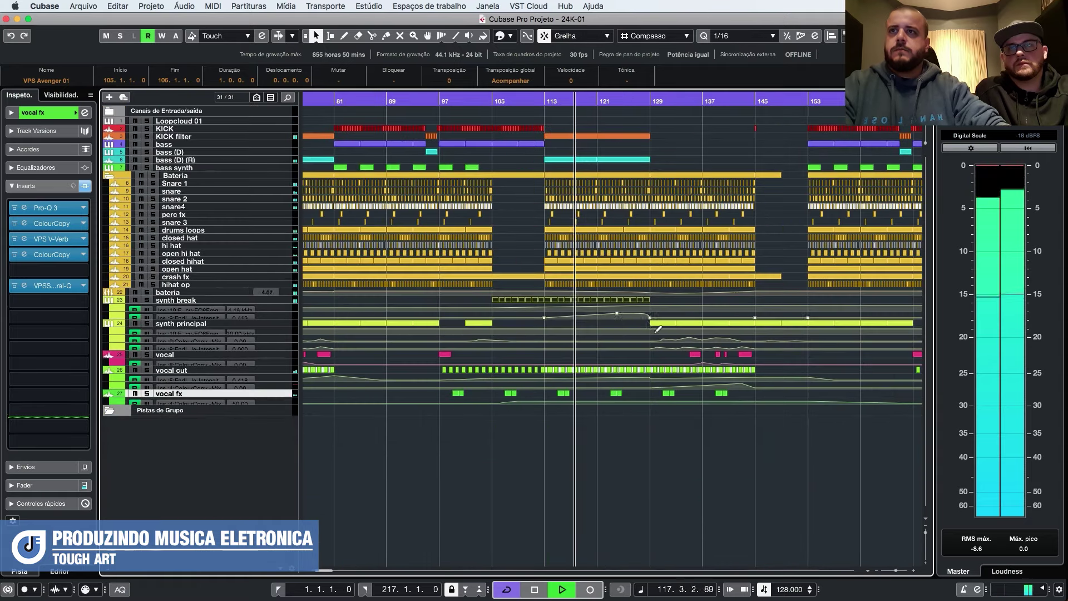
{"action": "scroll", "coordinate": [585, 359], "scroll_direction": "up", "scroll_amount": 2}
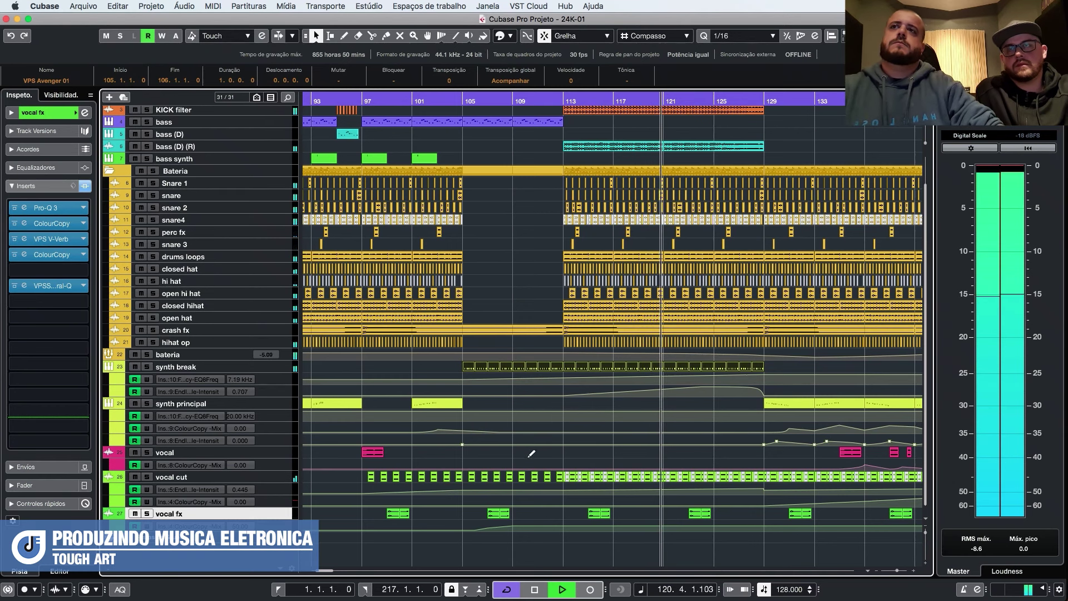
{"action": "key", "text": "space"}
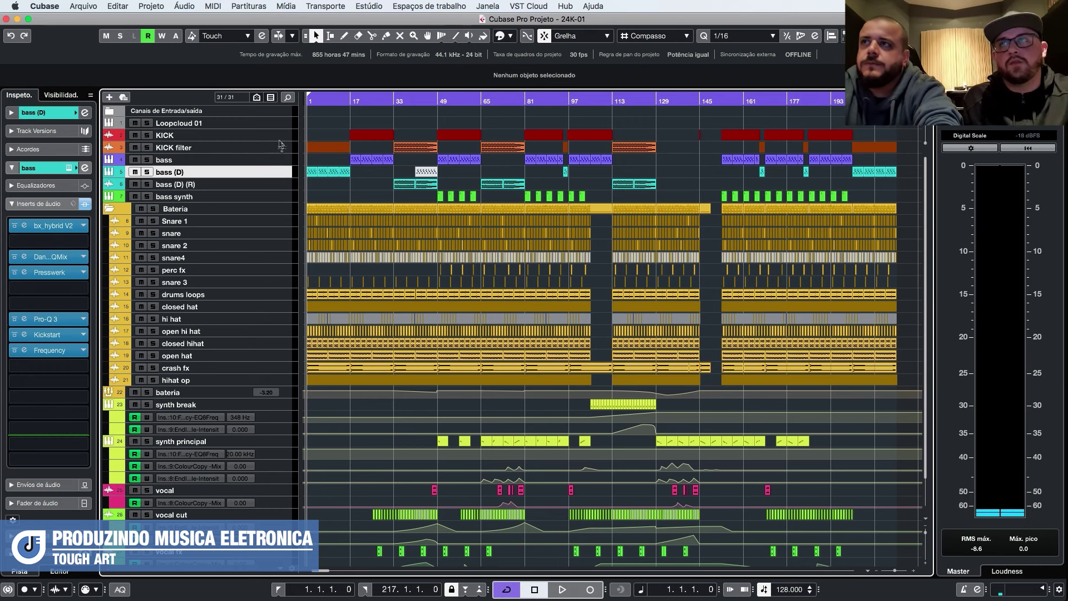
Compare the insert chains of the KICK filter and bass (D) tracks.
{"action": "left_click_drag", "start_coordinate": [233, 183], "coordinate": [126, 150]}
{"action": "left_click", "coordinate": [122, 148]}
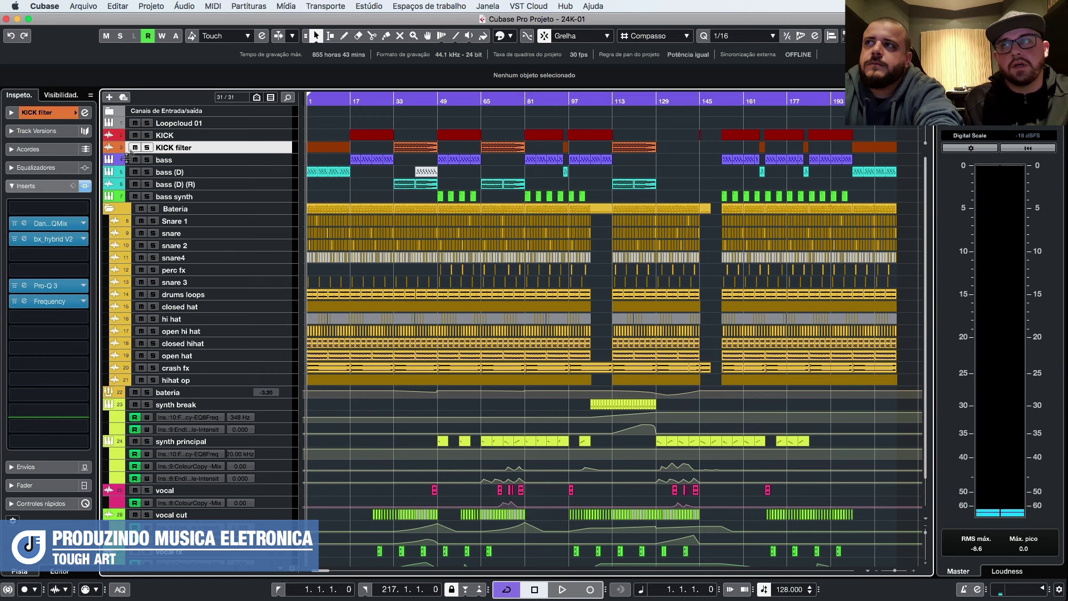
{"action": "left_click_drag", "start_coordinate": [188, 183], "coordinate": [231, 181]}
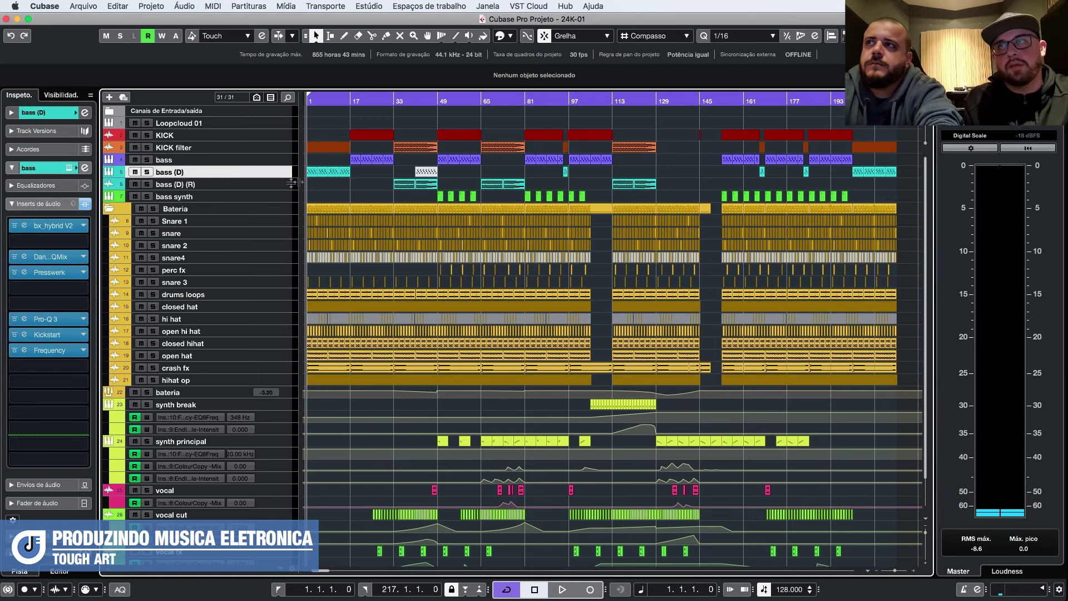
Inspect the low-cut curve of the Frequency equalizer on the KICK filter track and close its window.
{"action": "left_click", "coordinate": [120, 150]}
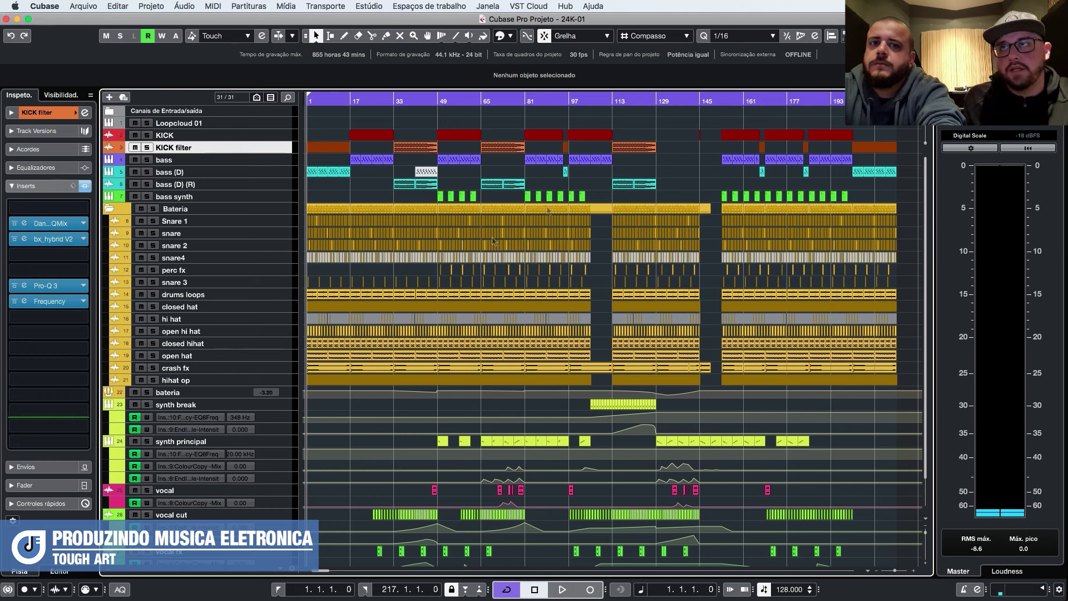
{"action": "left_click", "coordinate": [24, 301]}
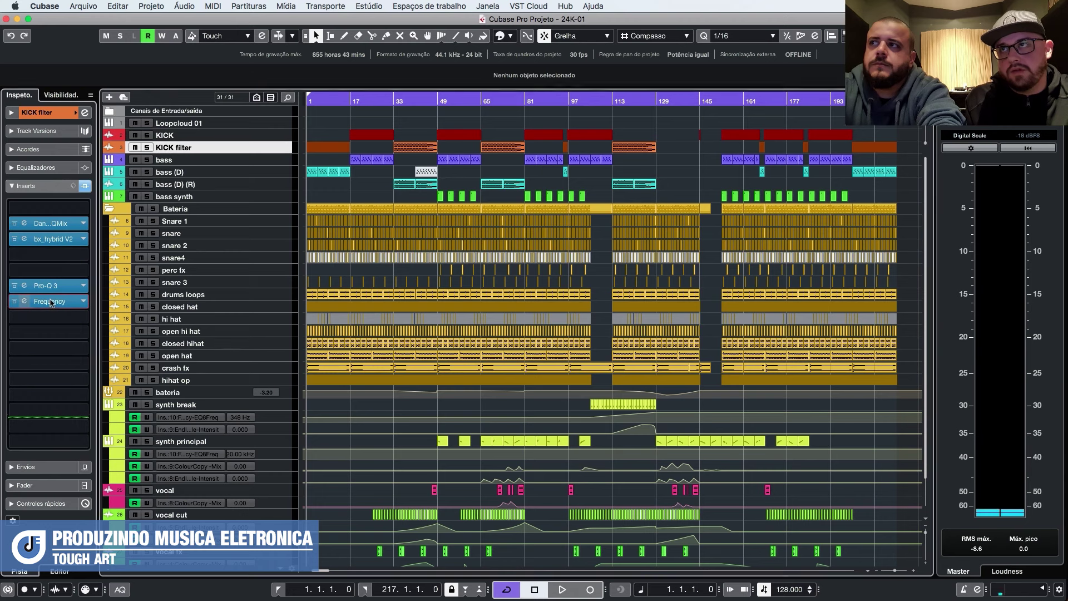
{"action": "left_click_drag", "start_coordinate": [648, 131], "coordinate": [599, 157]}
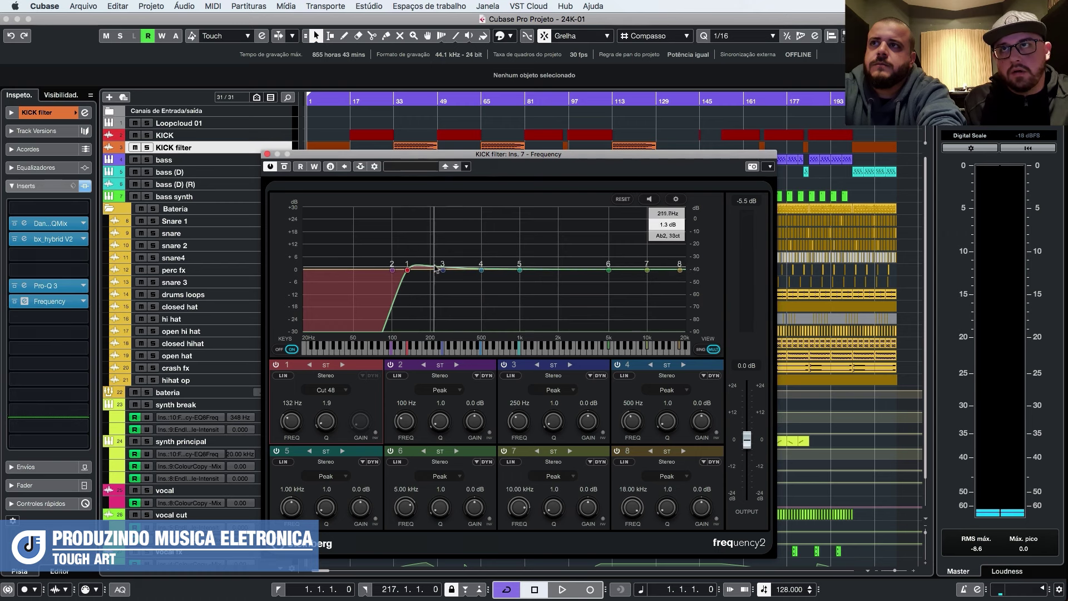
{"action": "left_click_drag", "start_coordinate": [443, 154], "coordinate": [438, 104]}
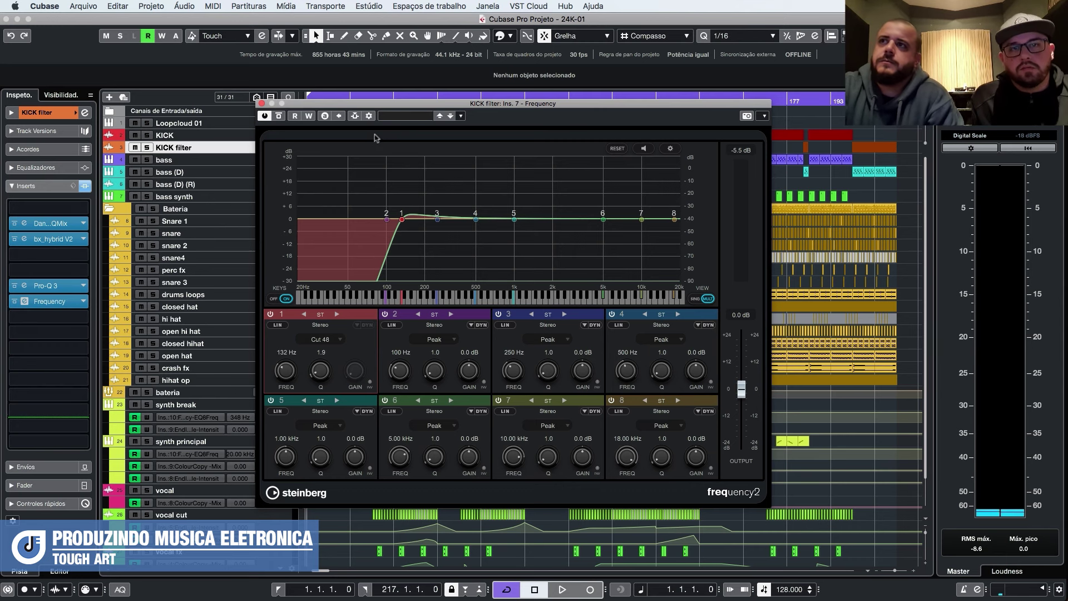
{"action": "left_click_drag", "start_coordinate": [305, 103], "coordinate": [308, 88]}
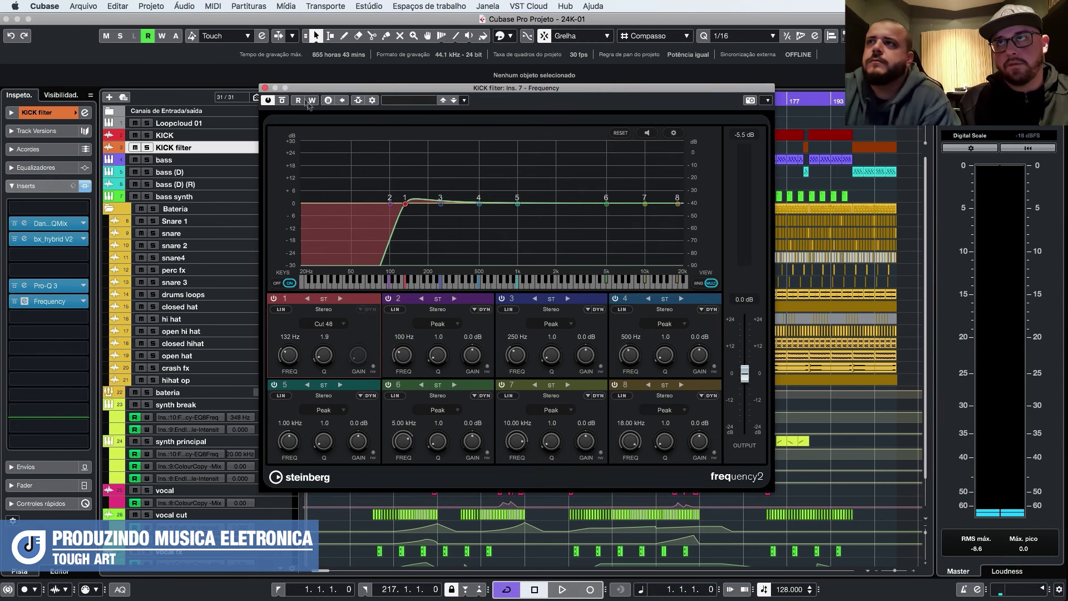
{"action": "left_click", "coordinate": [265, 89]}
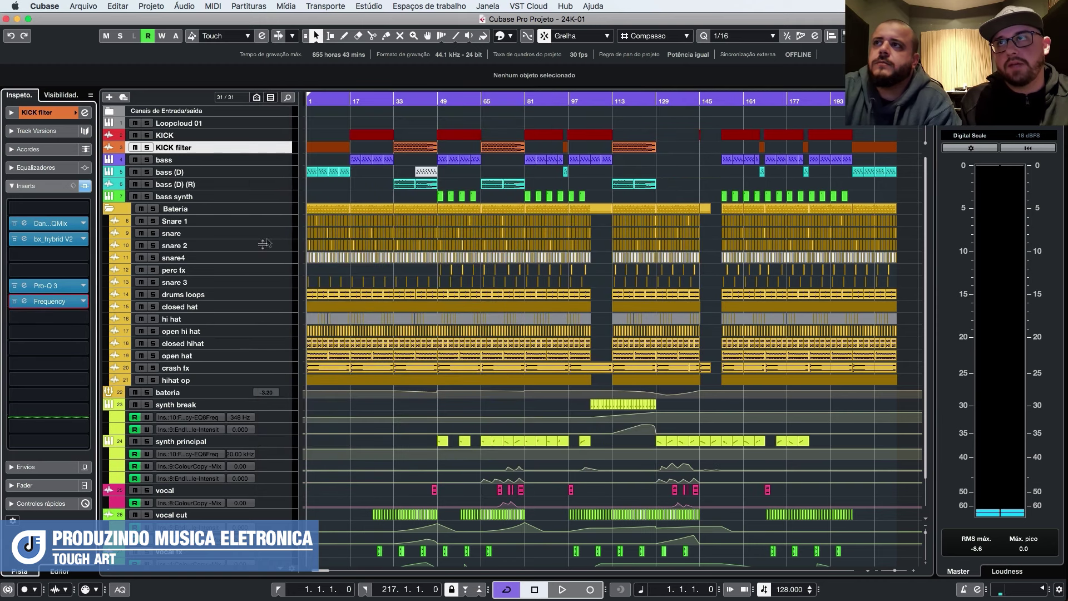
Open the Frequency equalizer of the bass (D) track and place its window clear of the track list.
{"action": "left_click", "coordinate": [206, 176]}
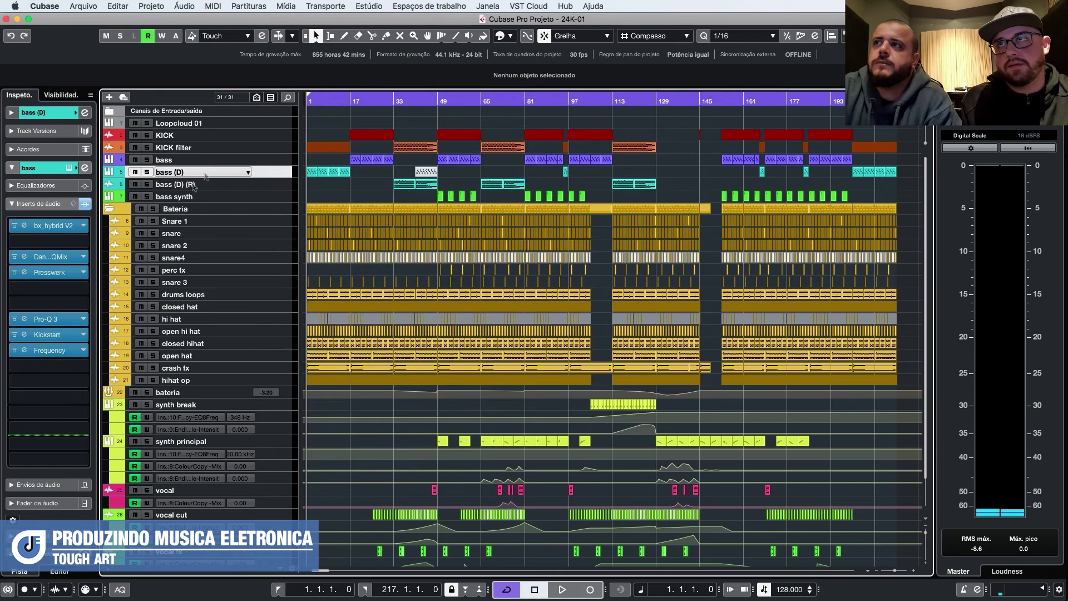
{"action": "left_click", "coordinate": [61, 351]}
{"action": "left_click_drag", "start_coordinate": [405, 115], "coordinate": [565, 175]}
Solo the bass (D) and KICK filter tracks and listen to the intro from bar 1.
{"action": "left_click", "coordinate": [148, 175]}
{"action": "left_click", "coordinate": [183, 147]}
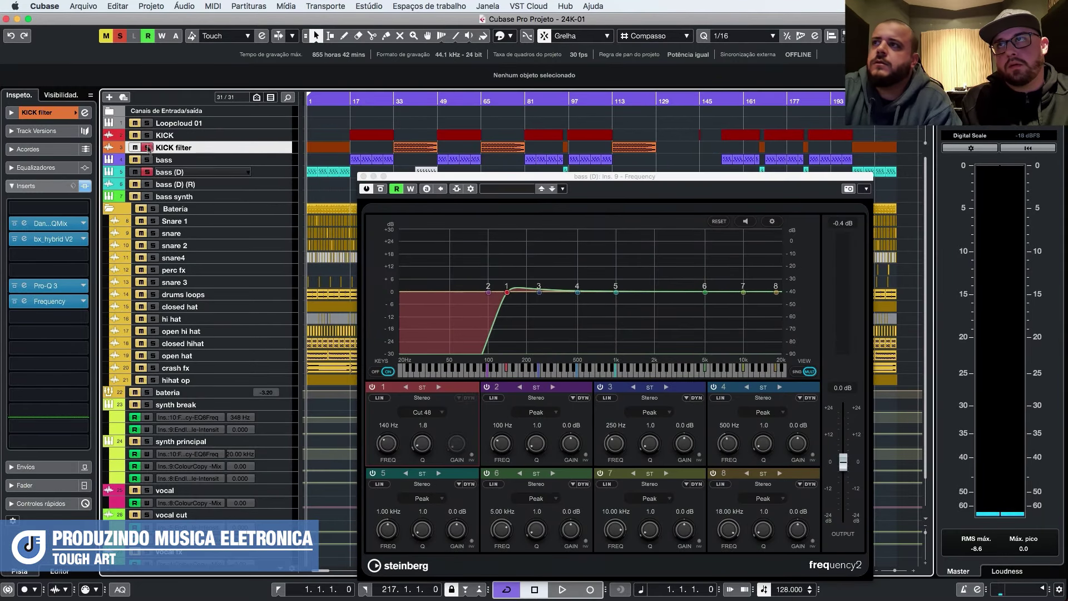
{"action": "key", "text": "space"}
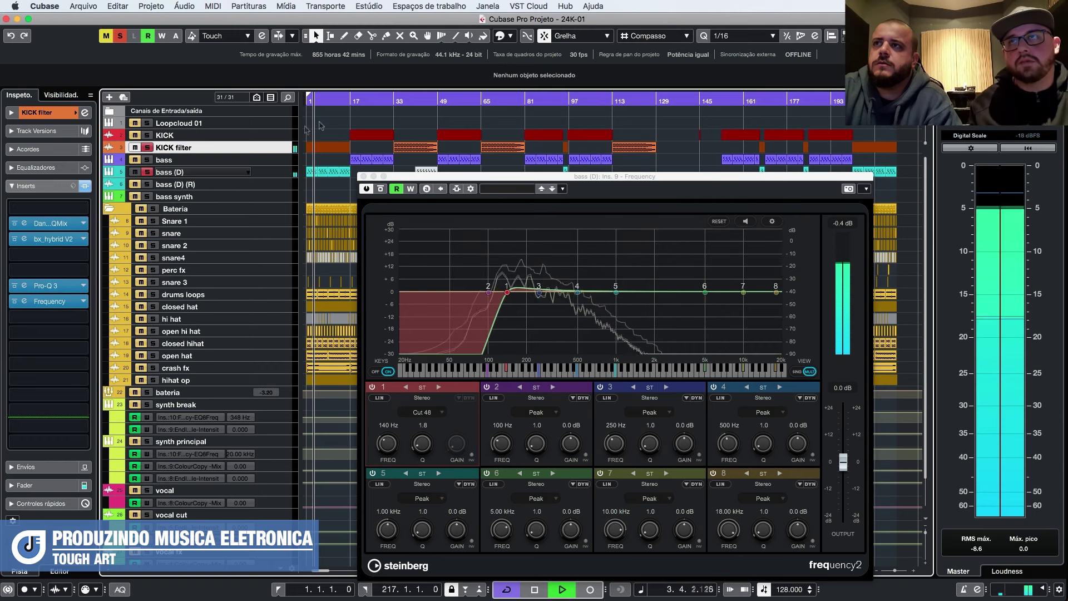
{"action": "key", "text": "space"}
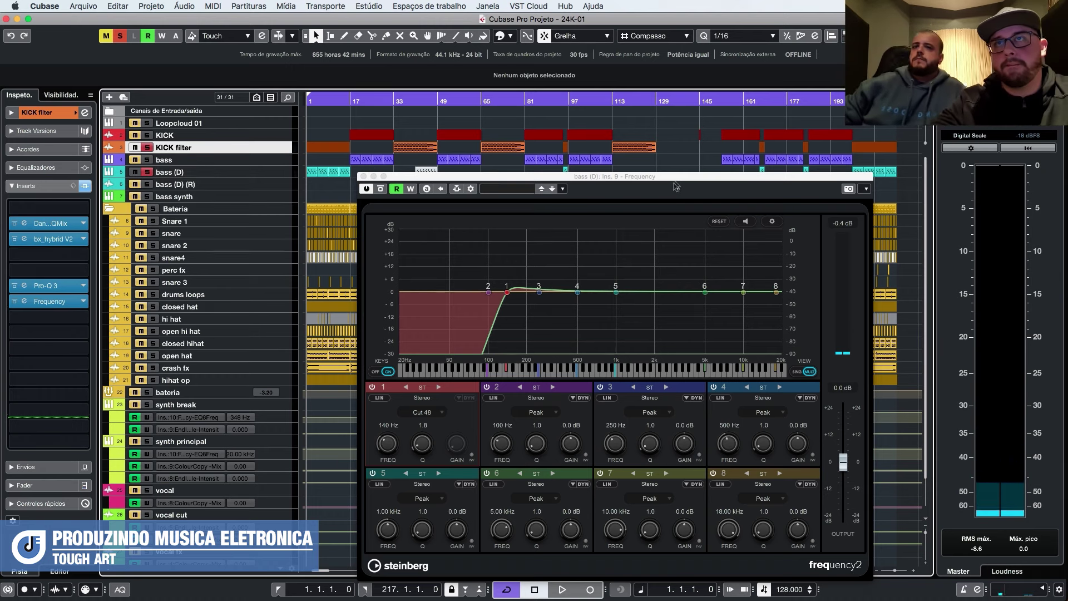
Close the bass (D) equalizer window, and clear all track solos to play the full mix from bar 1.
{"action": "left_click_drag", "start_coordinate": [379, 176], "coordinate": [486, 84]}
{"action": "left_click", "coordinate": [471, 84]}
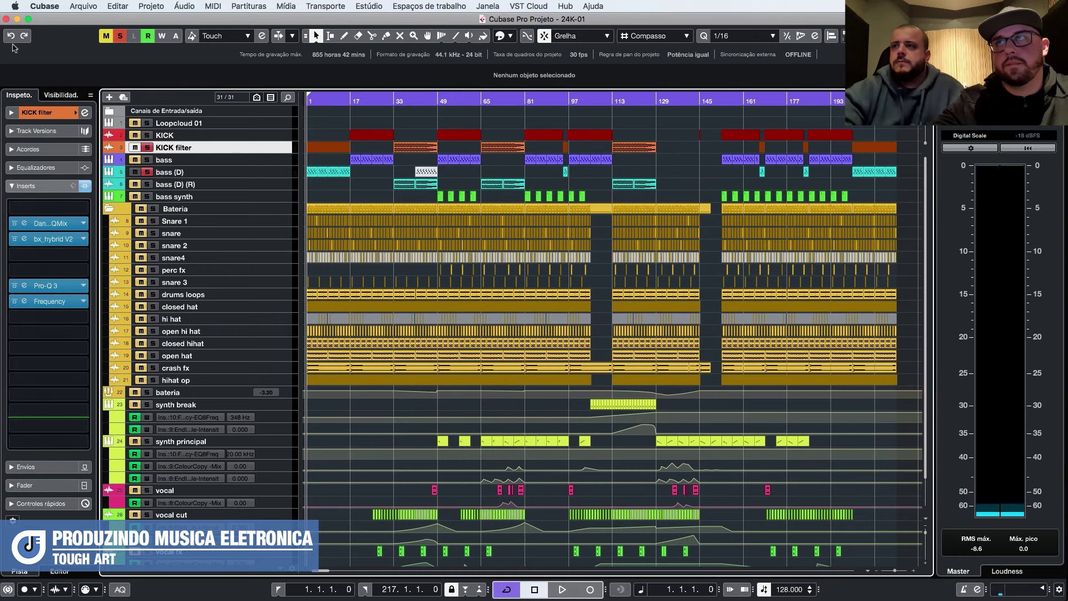
{"action": "left_click", "coordinate": [121, 36]}
{"action": "key", "text": "space"}
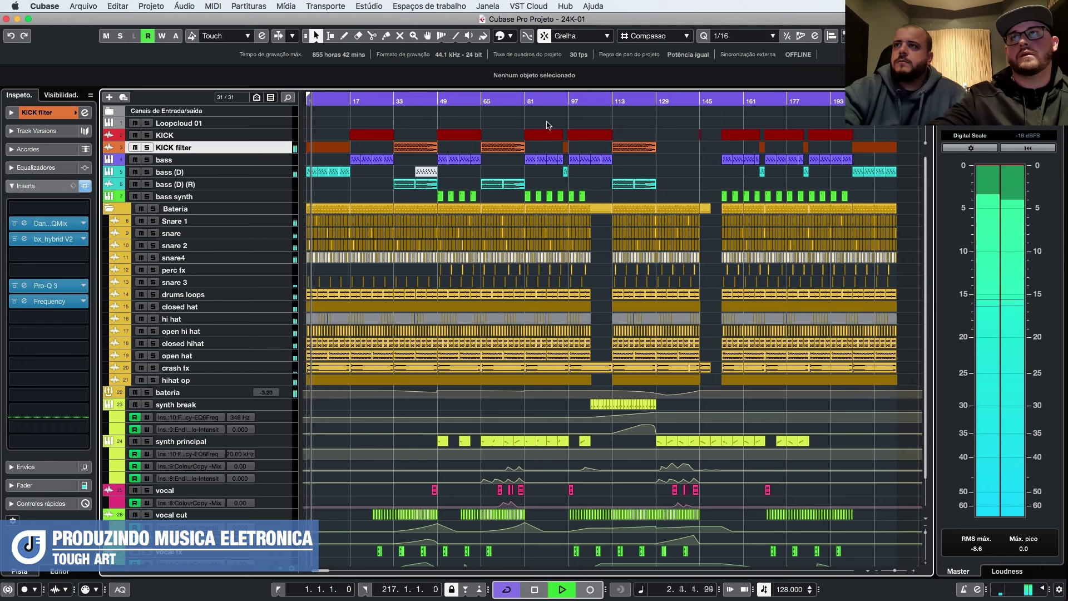
Replay the full mix from bar 1 and follow the enlarged kick and bass tracks through the change at bar 17.
{"action": "key", "text": "space"}
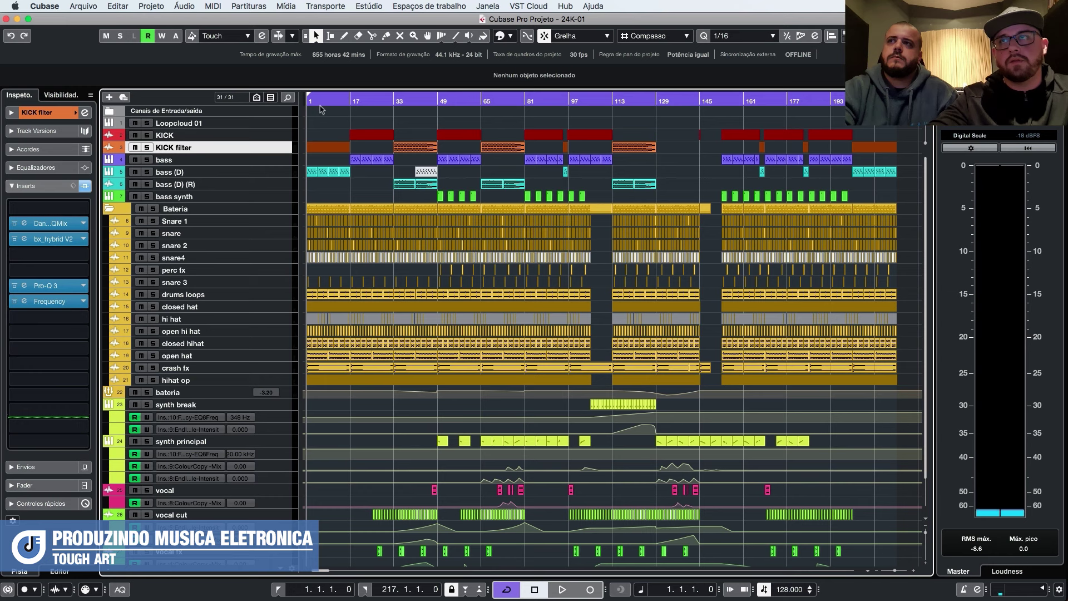
{"action": "key", "text": "space"}
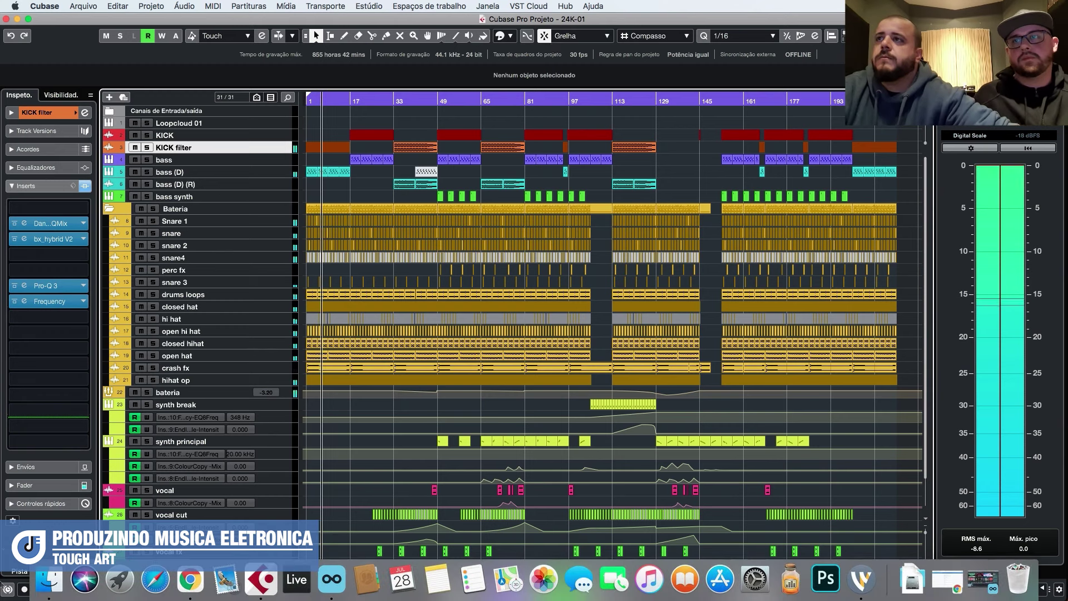
{"action": "scroll", "coordinate": [363, 154], "scroll_direction": "up", "scroll_amount": 8}
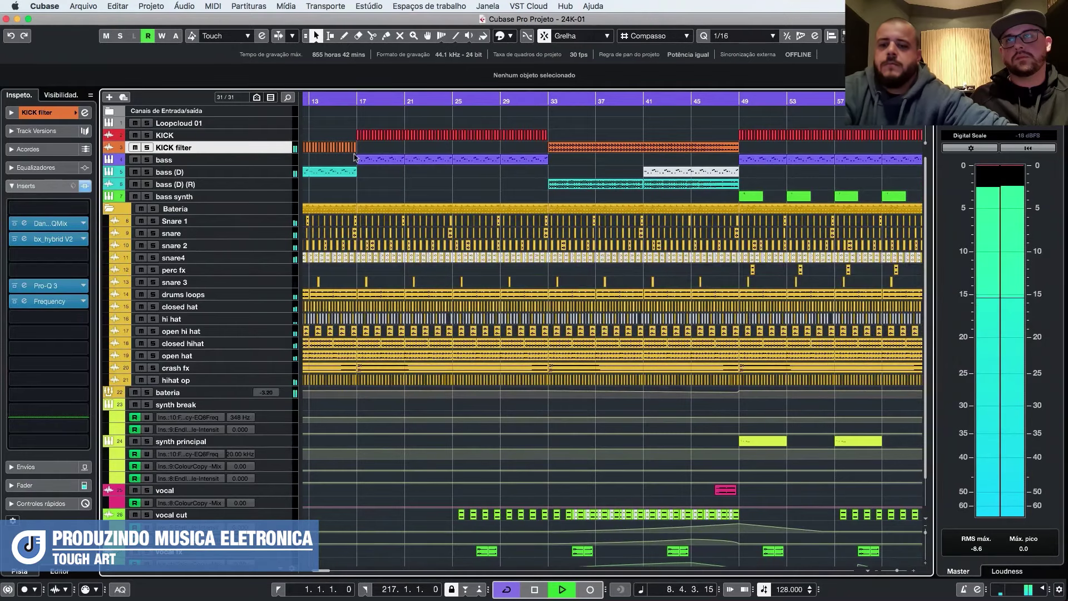
{"action": "scroll", "coordinate": [355, 157], "scroll_direction": "up", "scroll_amount": 3}
{"action": "scroll", "coordinate": [417, 178], "scroll_direction": "left", "scroll_amount": 4}
{"action": "scroll", "coordinate": [480, 198], "scroll_direction": "up", "scroll_amount": 2}
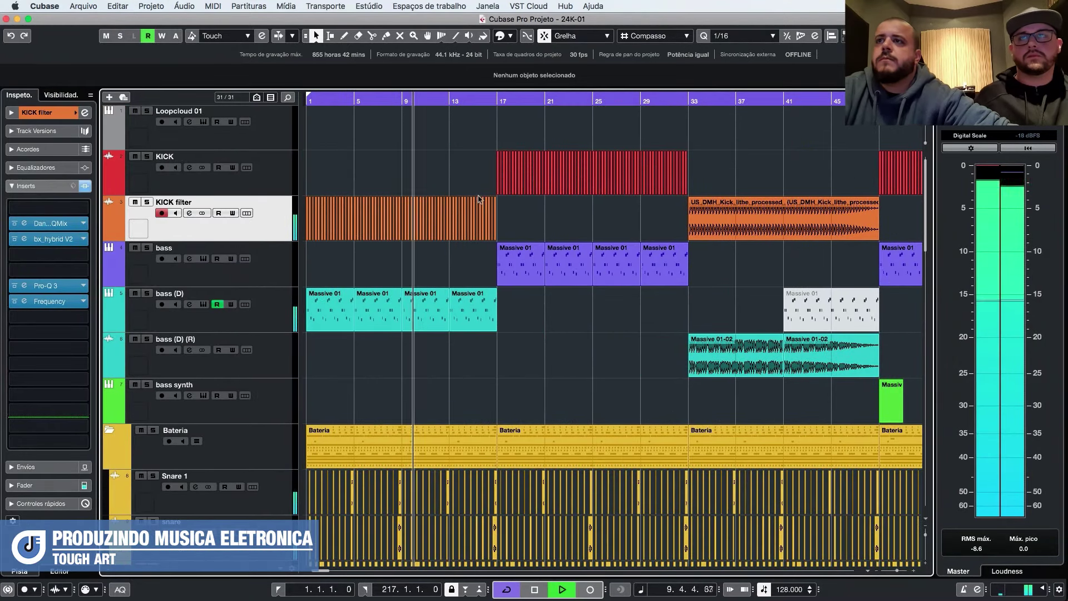
{"action": "scroll", "coordinate": [479, 199], "scroll_direction": "up", "scroll_amount": 3}
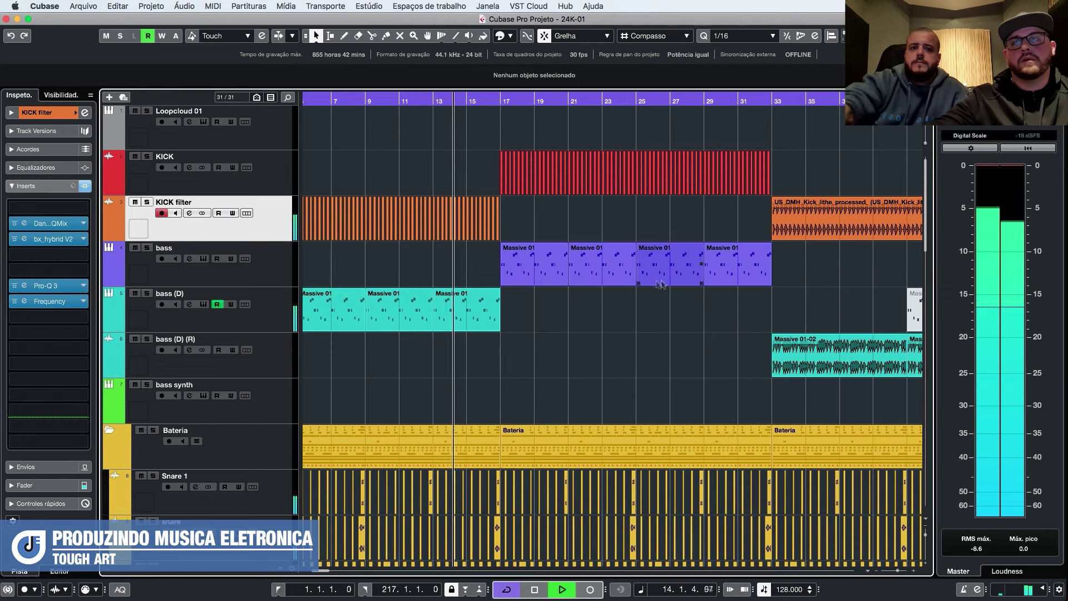
{"action": "scroll", "coordinate": [662, 284], "scroll_direction": "down", "scroll_amount": 1}
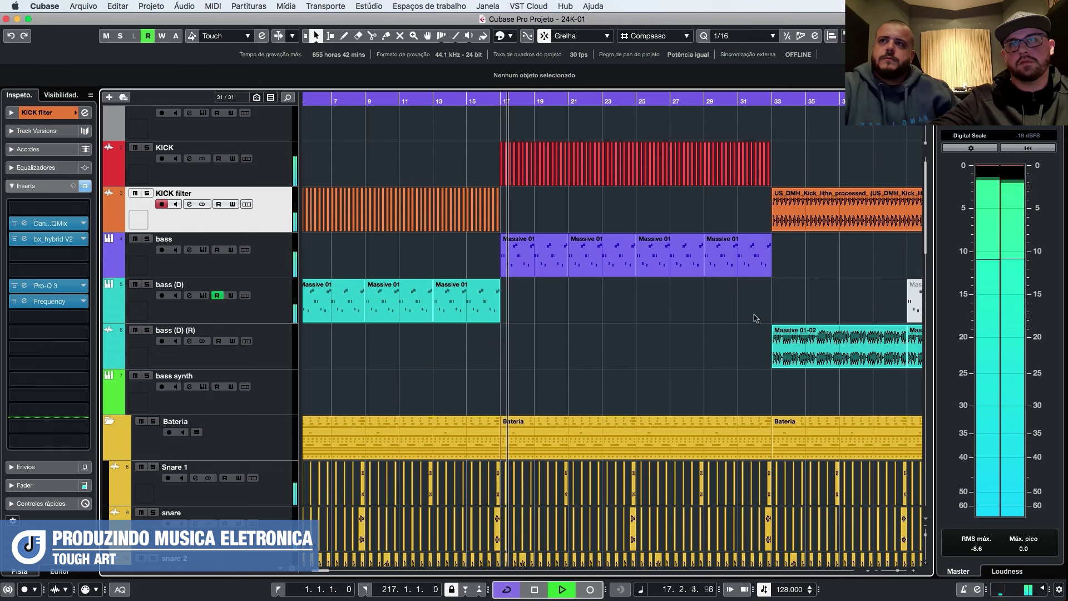
{"action": "scroll", "coordinate": [755, 318], "scroll_direction": "down", "scroll_amount": 1}
{"action": "scroll", "coordinate": [752, 314], "scroll_direction": "down", "scroll_amount": 1}
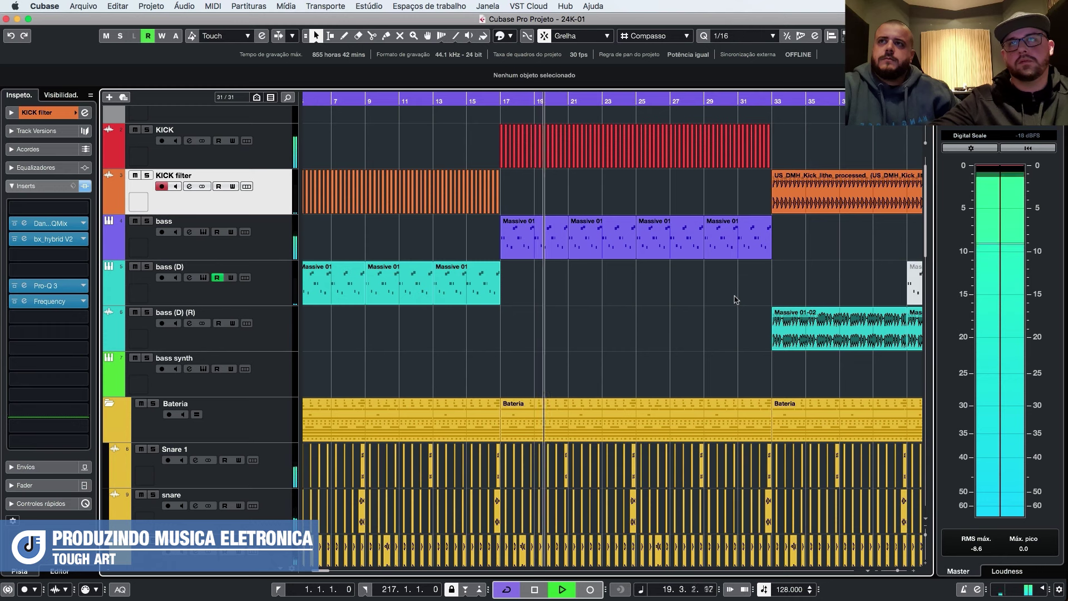
{"action": "key", "text": "space"}
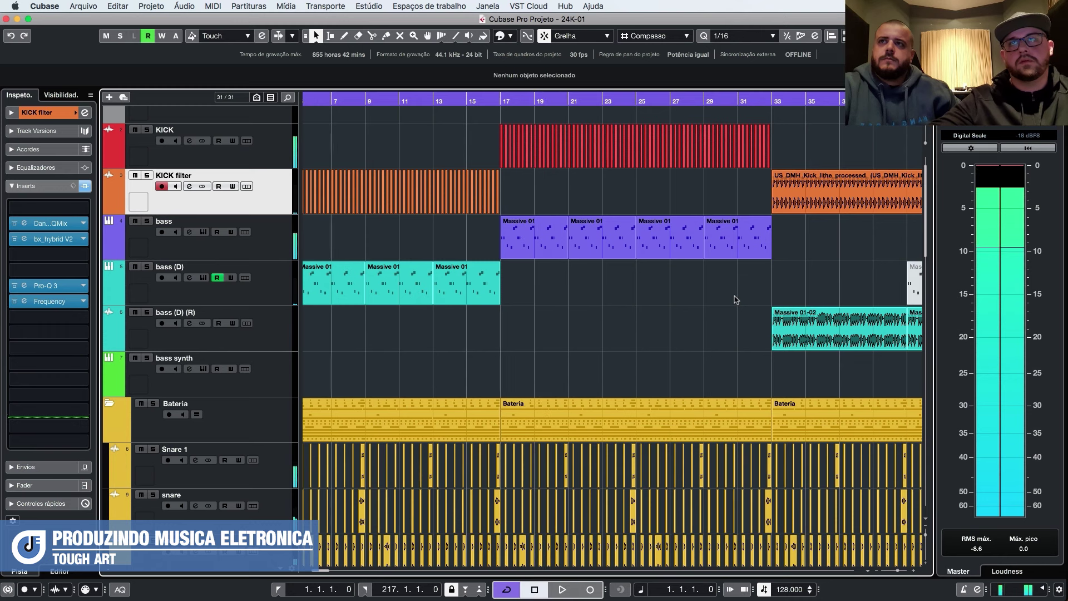
Place the playhead at bar 17 and display the whole arrangement with compact tracks.
{"action": "left_click", "coordinate": [502, 103]}
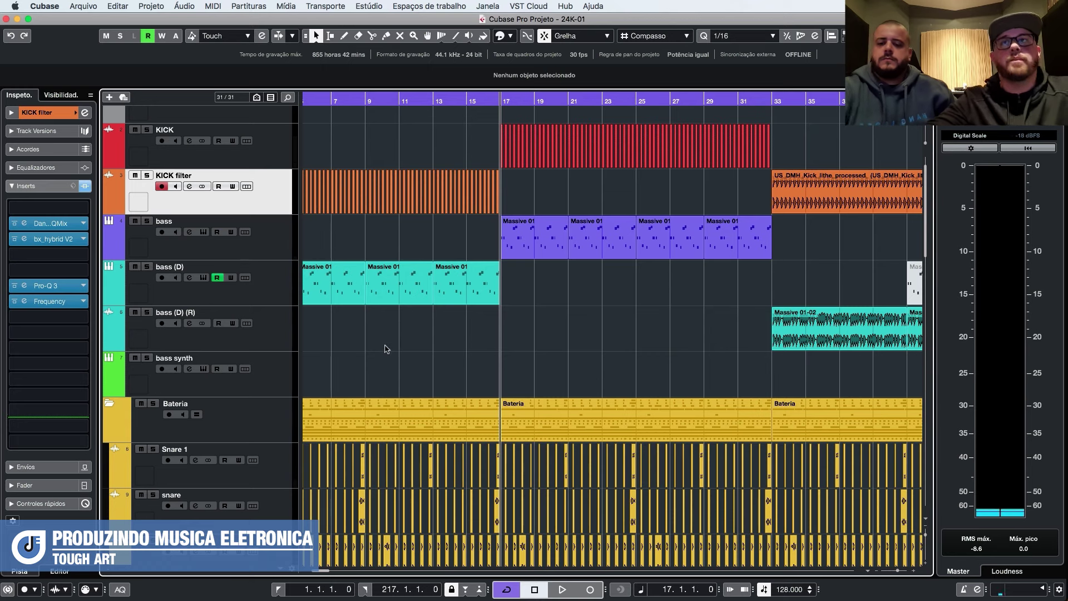
{"action": "key", "text": "shift+f"}
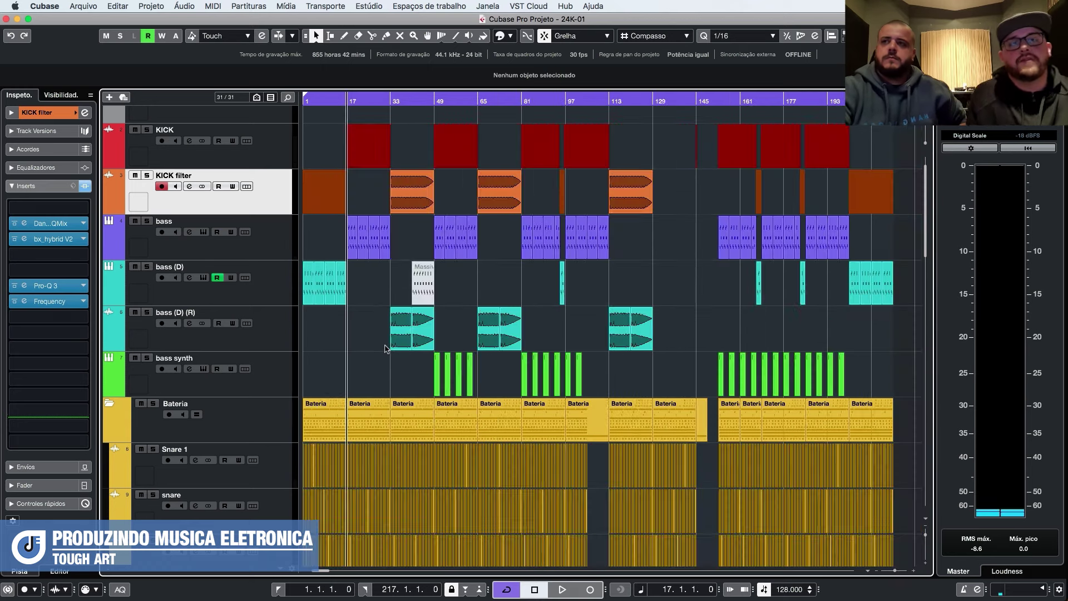
{"action": "key", "text": "shift+g"}
{"action": "key", "text": "shift+g"}
{"action": "key", "text": "shift+g"}
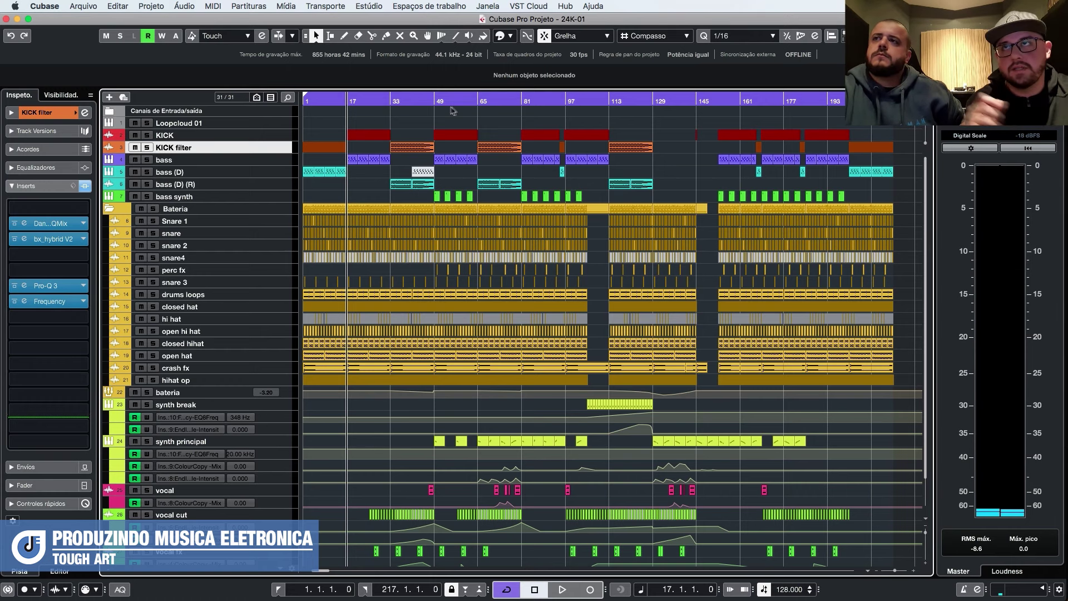
{"action": "scroll", "coordinate": [400, 115], "scroll_direction": "down", "scroll_amount": 1}
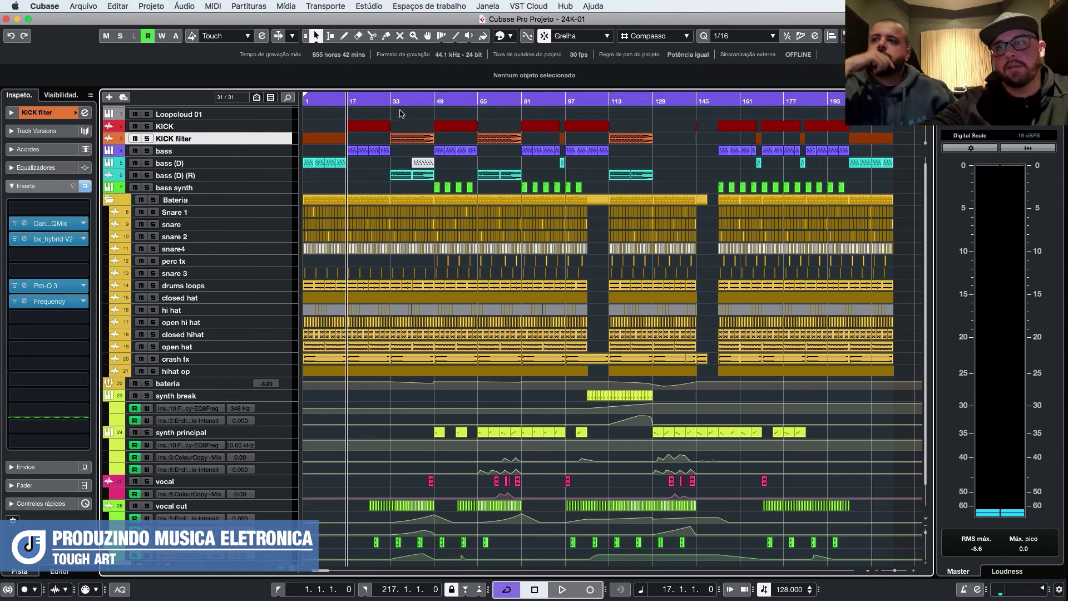
{"action": "scroll", "coordinate": [403, 113], "scroll_direction": "up", "scroll_amount": 1}
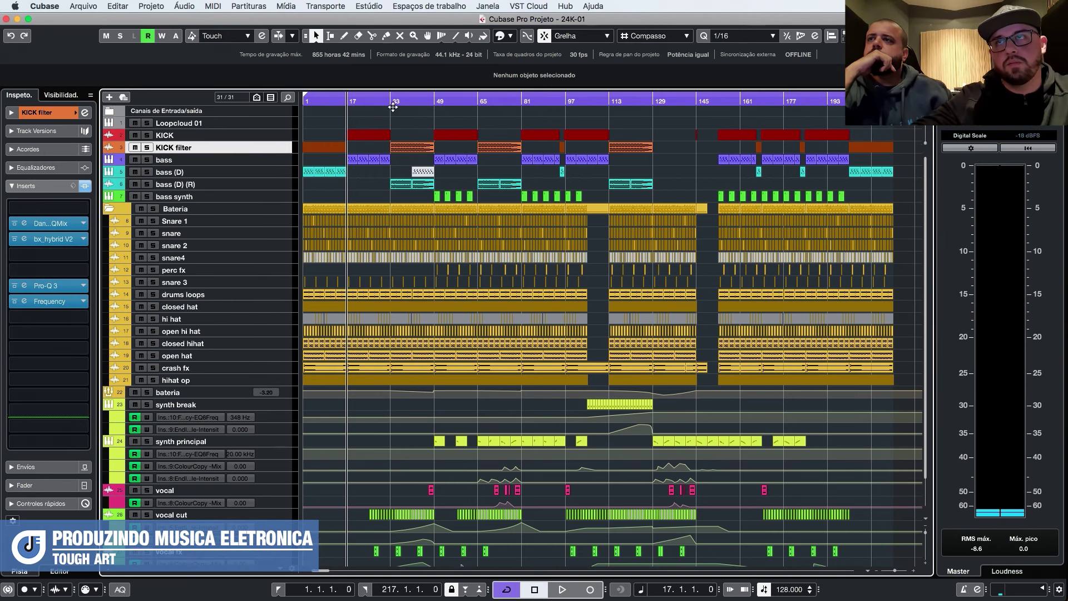
Play the full mix from bar 29 to hear the lead-in to the break at bar 33.
{"action": "left_click", "coordinate": [382, 105]}
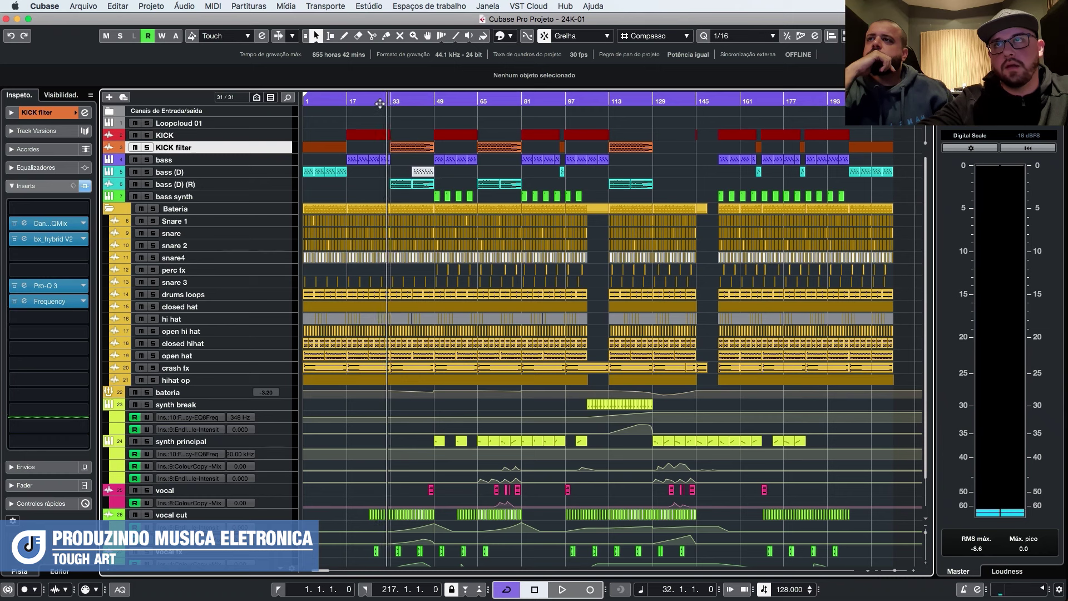
{"action": "key", "text": "space"}
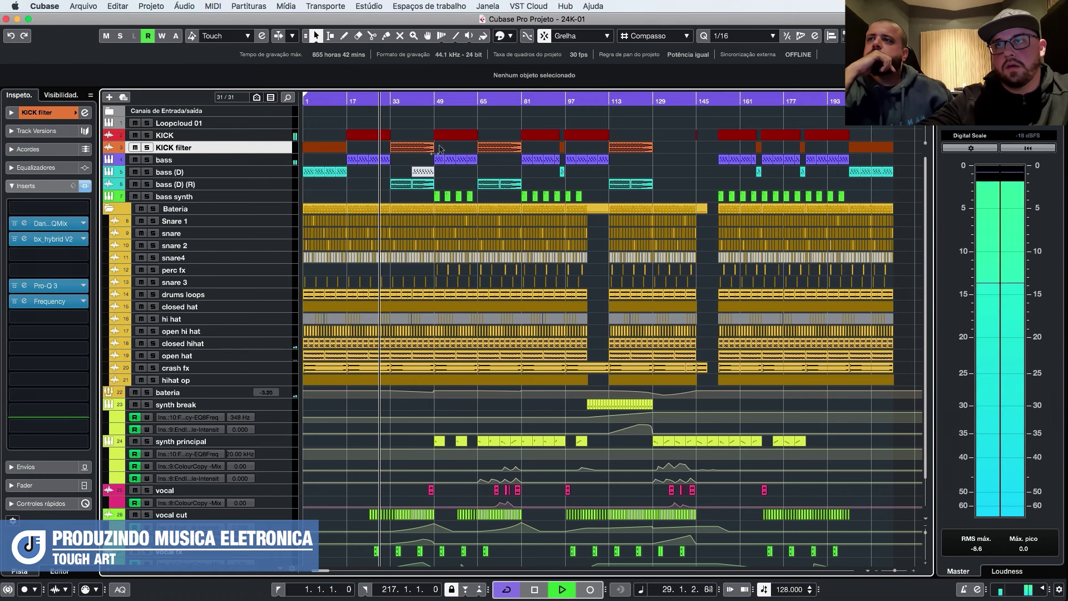
{"action": "scroll", "coordinate": [445, 200], "scroll_direction": "down", "scroll_amount": 3}
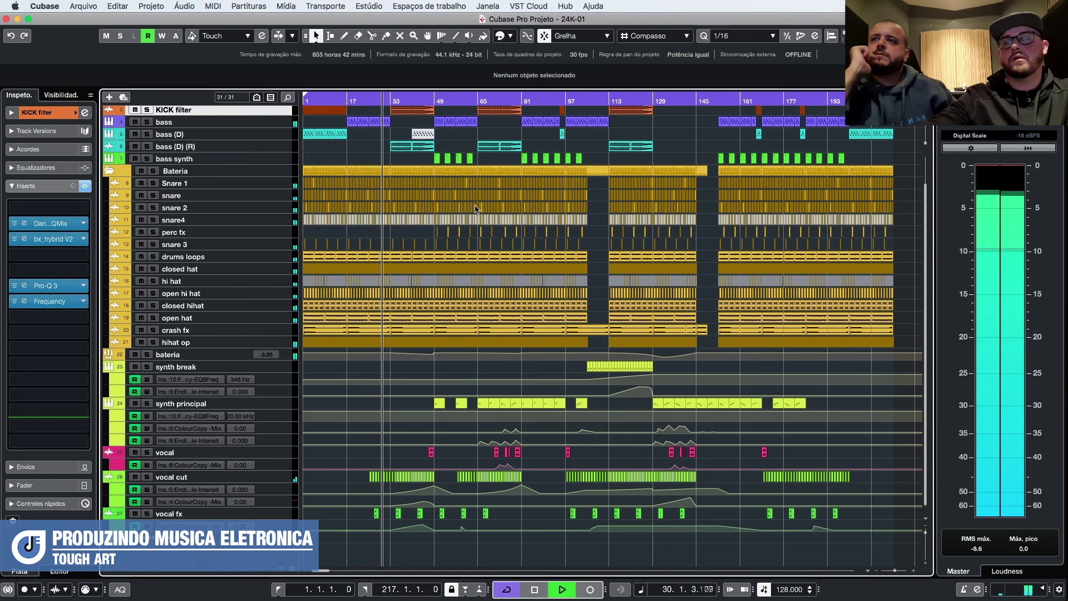
{"action": "key", "text": "space"}
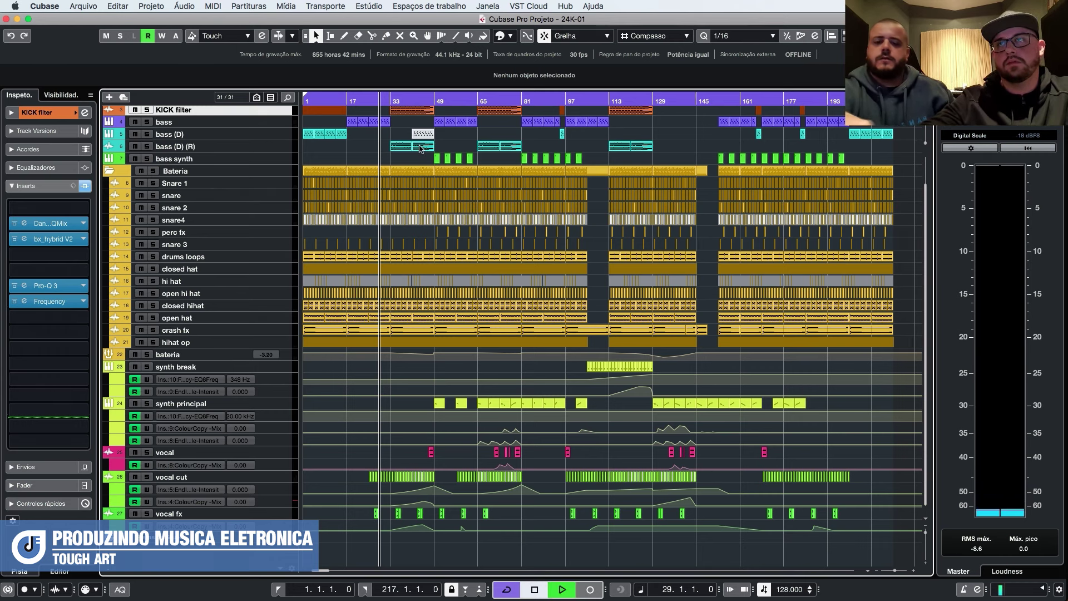
{"action": "key", "text": "space"}
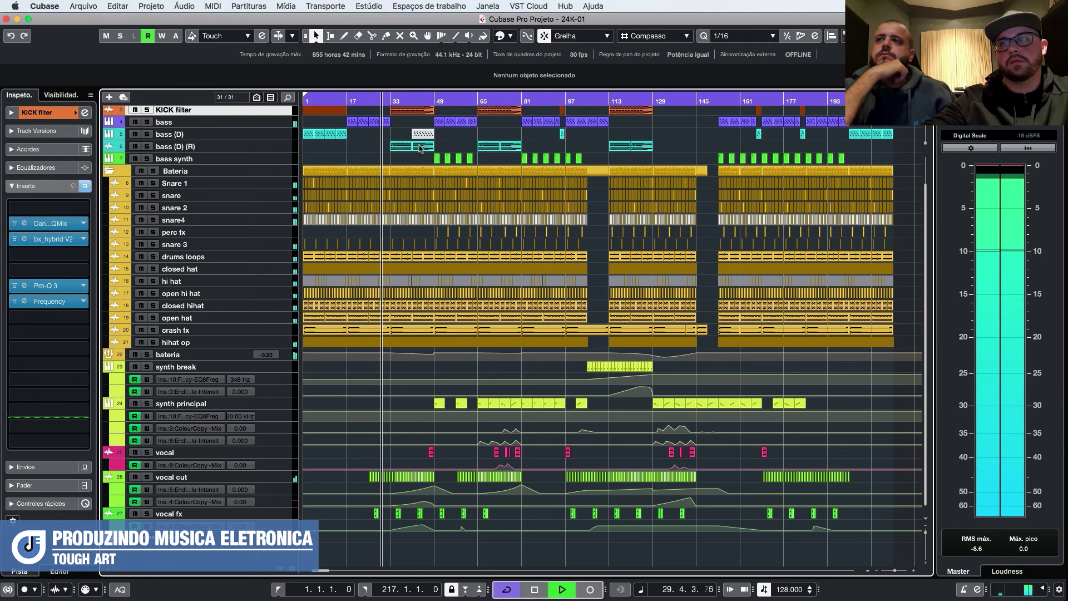
{"action": "scroll", "coordinate": [448, 317], "scroll_direction": "up", "scroll_amount": 3}
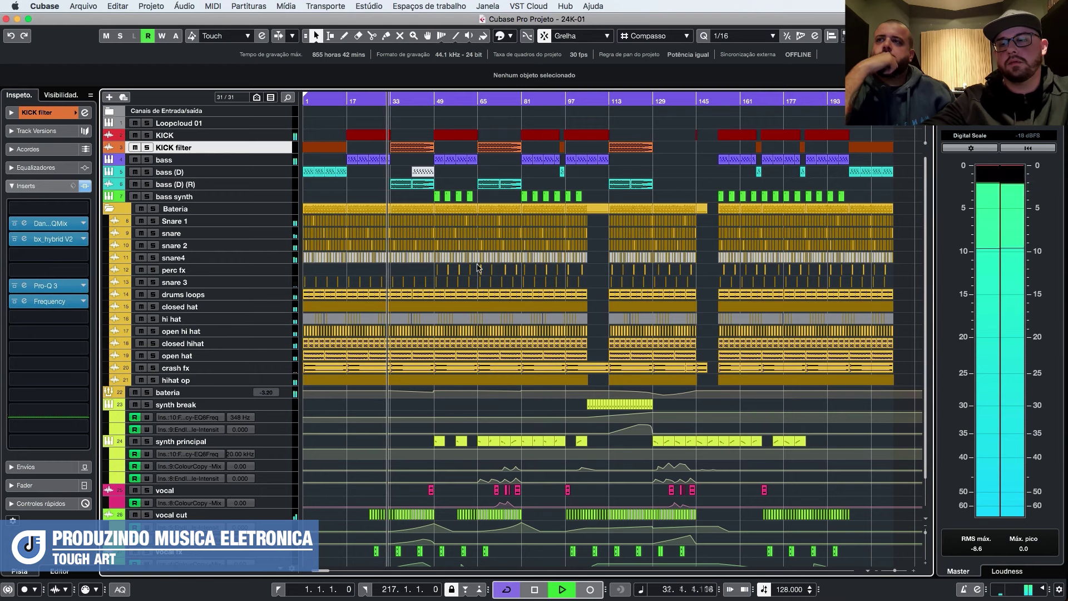
Enlarge the KICK filter and bass (D) (R) break clips from bar 33 while listening, and stop playback.
{"action": "key", "text": "shift+g"}
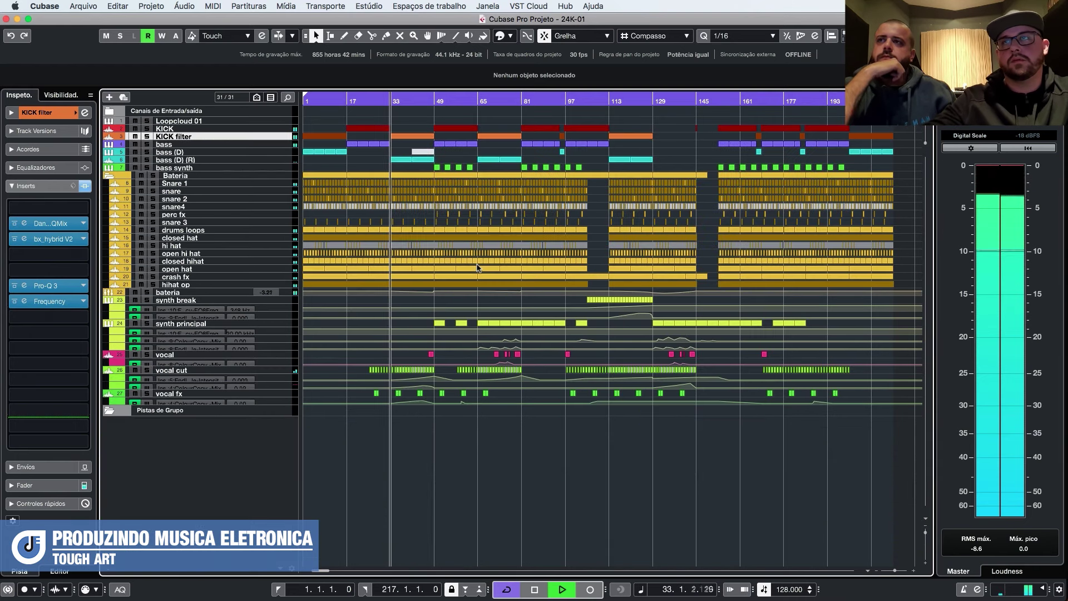
{"action": "key", "text": "shift+h"}
{"action": "key", "text": "shift+h"}
{"action": "key", "text": "shift+h"}
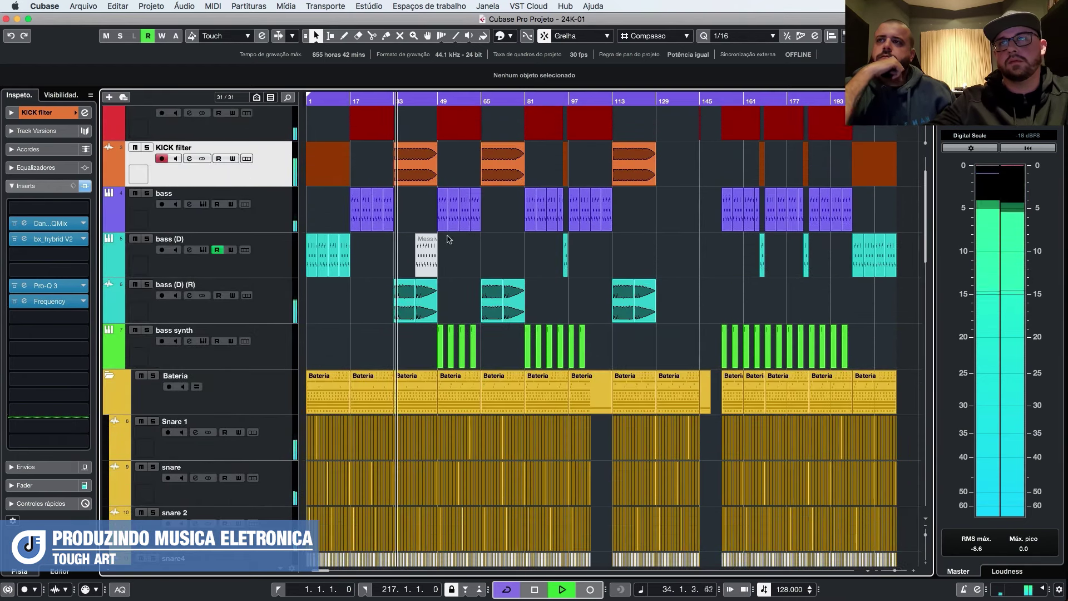
{"action": "key", "text": "h"}
{"action": "key", "text": "h"}
{"action": "key", "text": "h"}
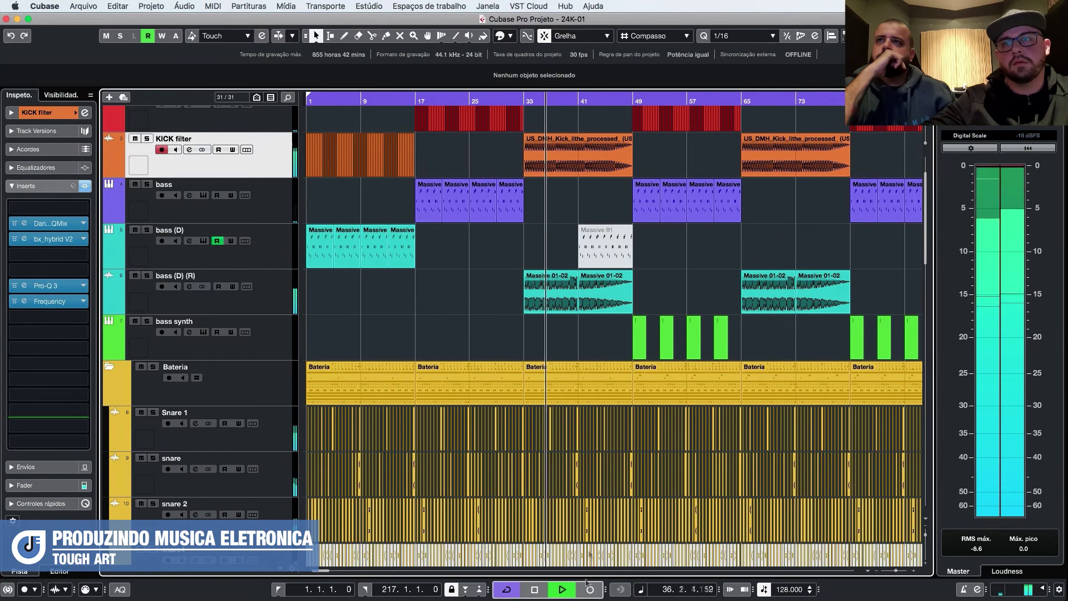
{"action": "left_click", "coordinate": [535, 589]}
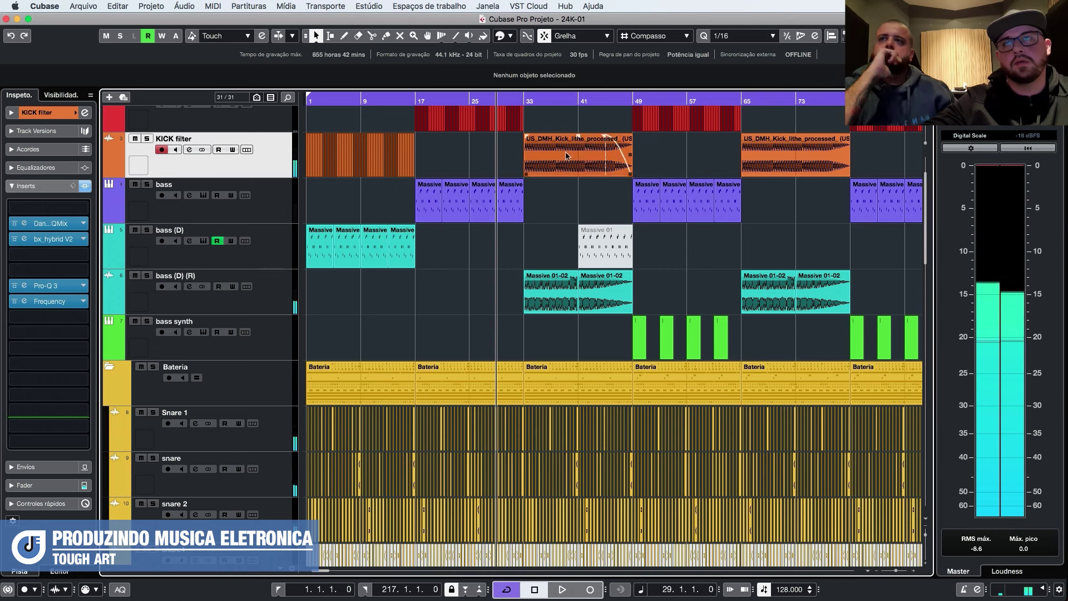
Move the playhead to bar 35 and examine the vocal cut clips and their automation up close.
{"action": "left_click", "coordinate": [526, 105]}
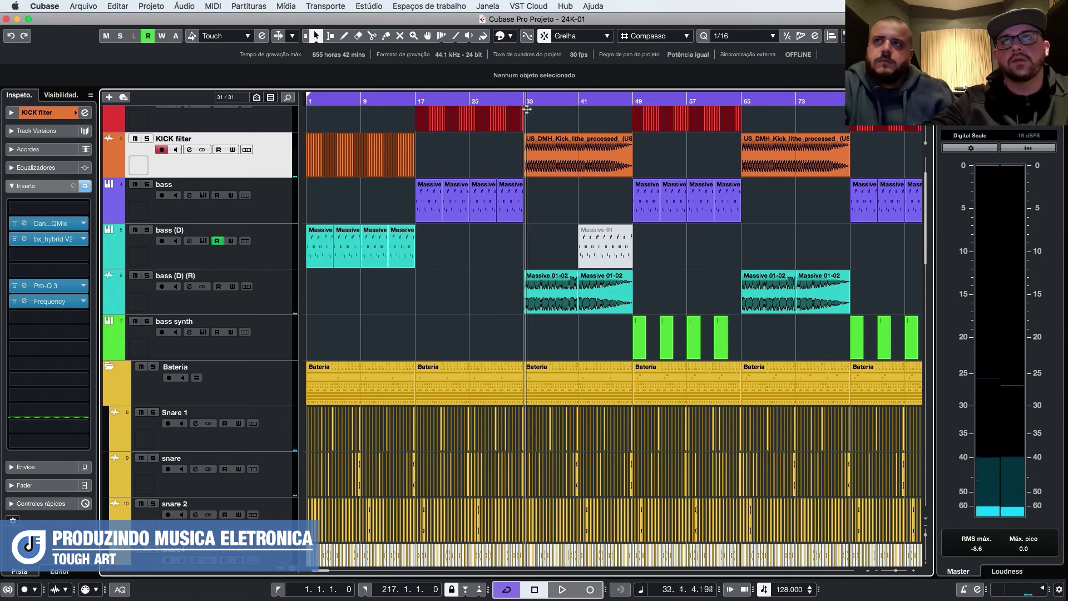
{"action": "left_click", "coordinate": [525, 105]}
{"action": "scroll", "coordinate": [607, 182], "scroll_direction": "down", "scroll_amount": 10}
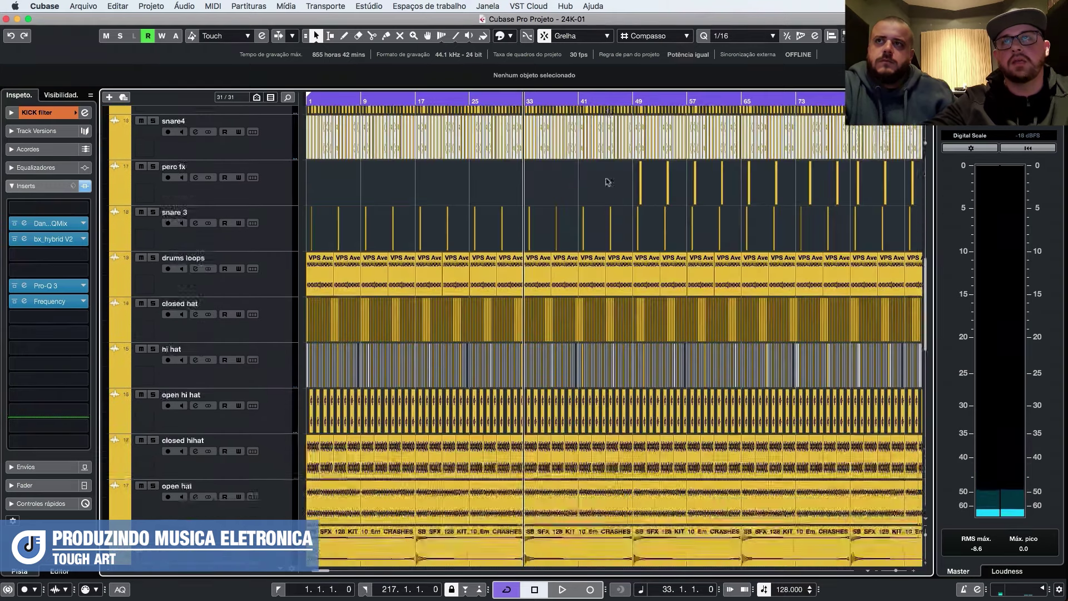
{"action": "scroll", "coordinate": [608, 182], "scroll_direction": "down", "scroll_amount": 10}
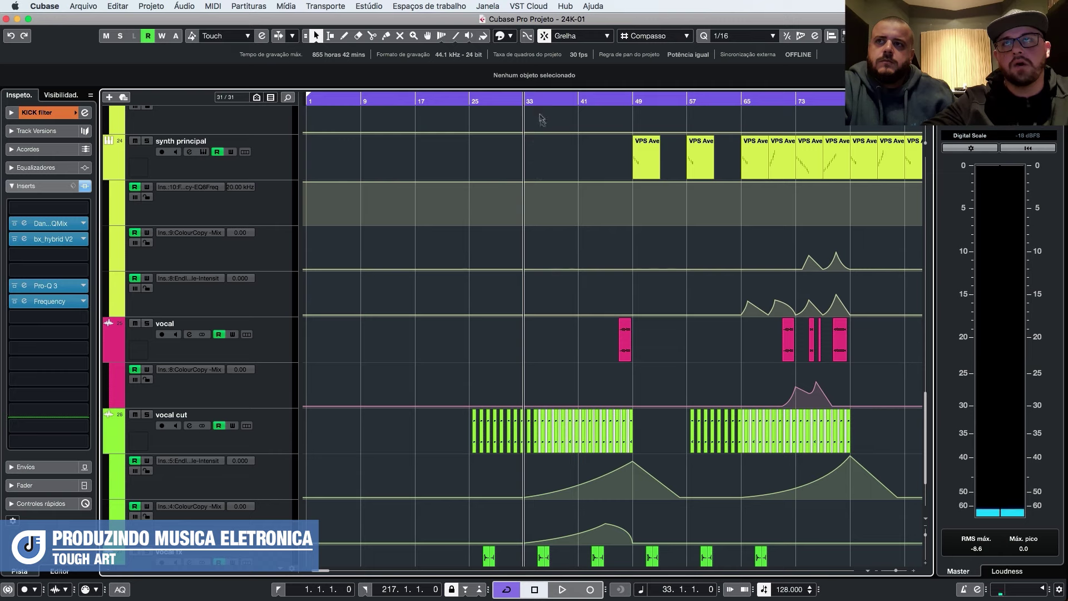
{"action": "left_click_drag", "start_coordinate": [539, 107], "coordinate": [543, 138]}
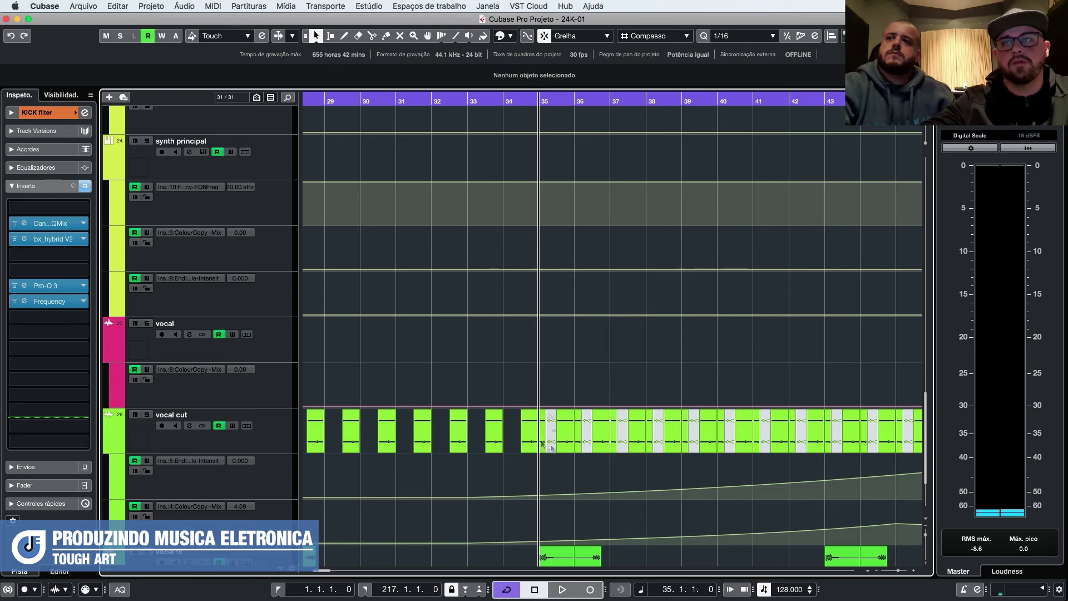
{"action": "scroll", "coordinate": [639, 401], "scroll_direction": "down", "scroll_amount": 3}
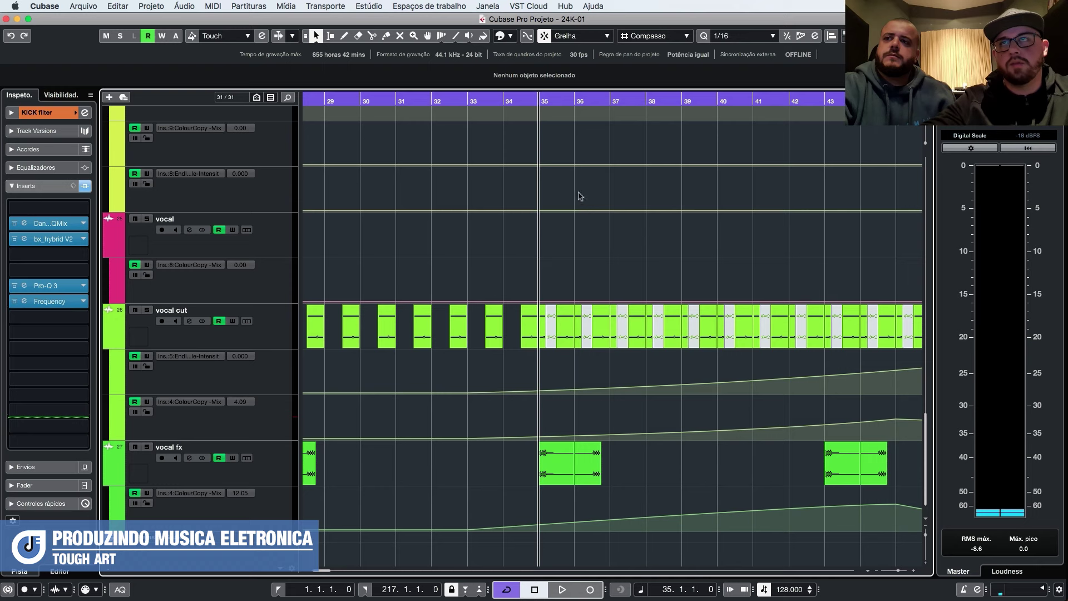
Play the break from bar 35 and follow the kick, bass, drum and vocal tracks in a compact overview.
{"action": "key", "text": "g"}
{"action": "key", "text": "g"}
{"action": "key", "text": "g"}
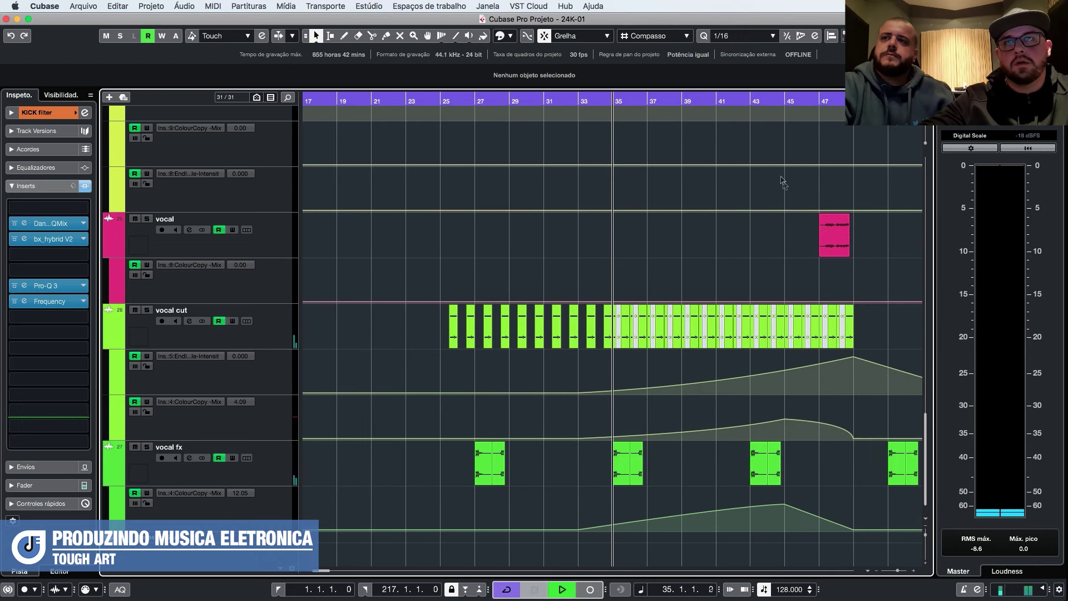
{"action": "scroll", "coordinate": [861, 157], "scroll_direction": "up", "scroll_amount": 2}
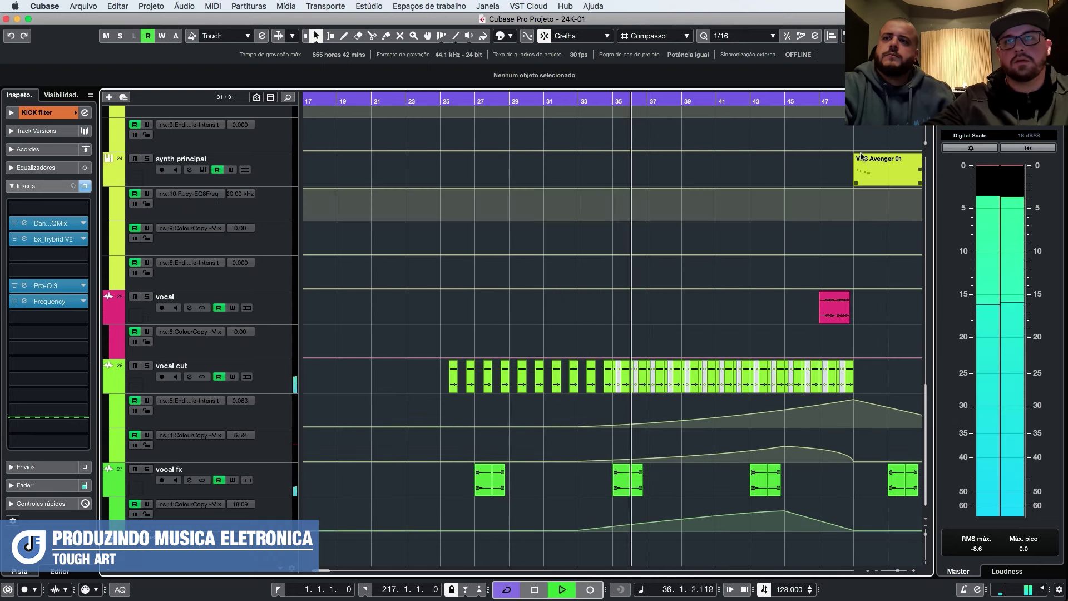
{"action": "scroll", "coordinate": [803, 186], "scroll_direction": "up", "scroll_amount": 3}
{"action": "key", "text": "shift+g"}
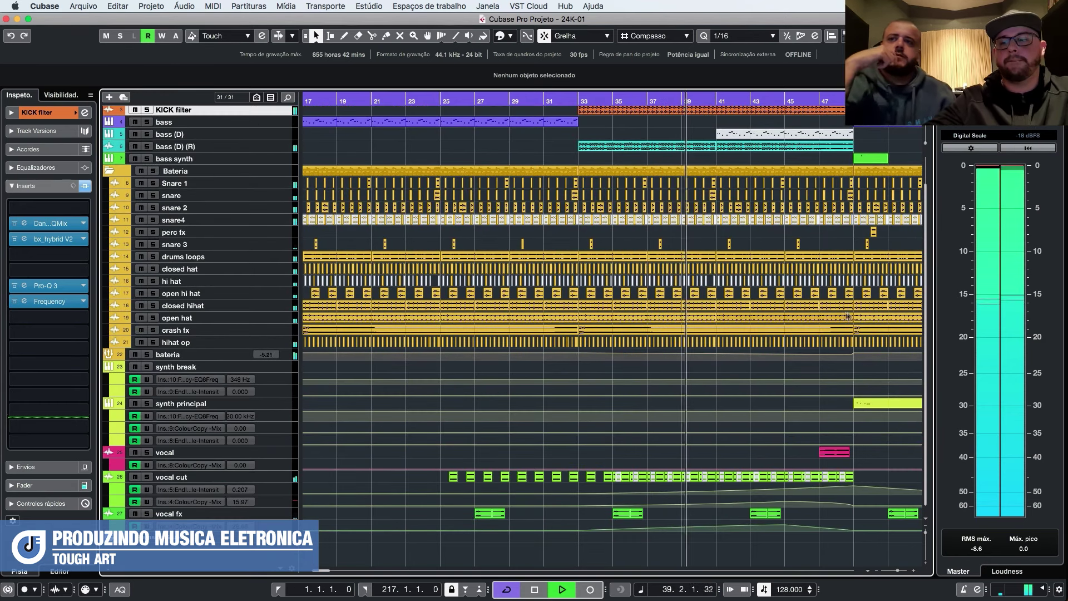
{"action": "key", "text": "g"}
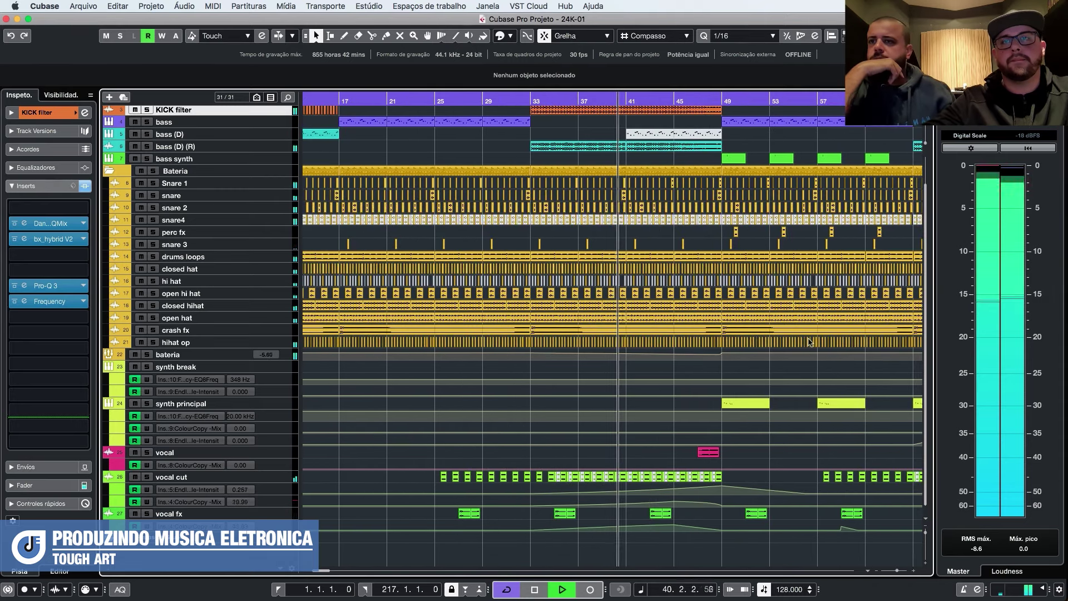
{"action": "key", "text": "h"}
{"action": "key", "text": "h"}
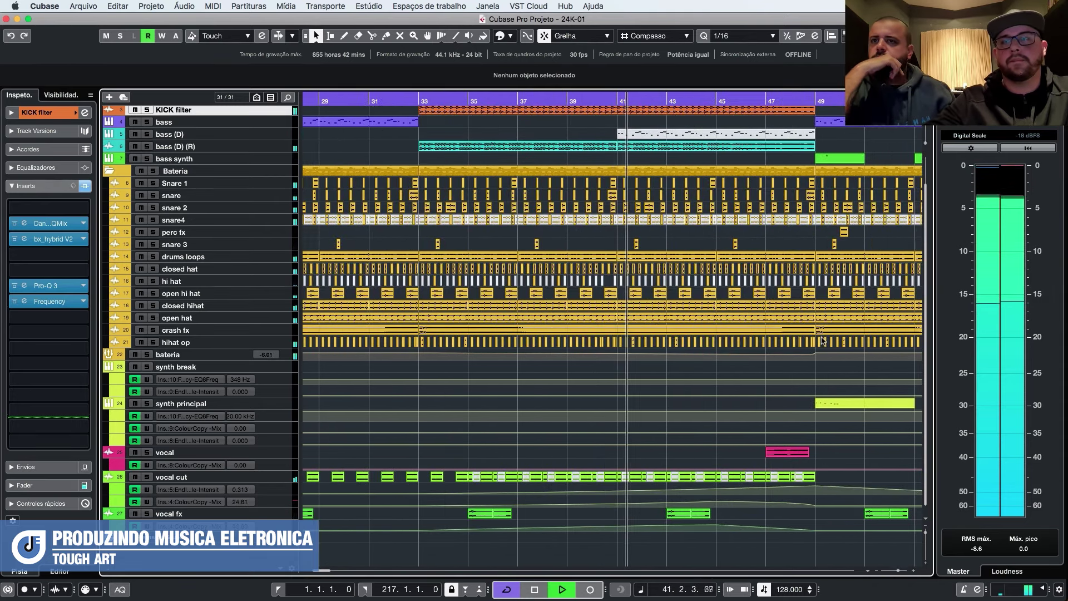
Enlarge the vocal, vocal cut and vocal fx tracks and follow their automation up to bar 49 during playback.
{"action": "key", "text": "shift+g"}
{"action": "key", "text": "shift+h"}
{"action": "key", "text": "shift+h"}
{"action": "scroll", "coordinate": [826, 333], "scroll_direction": "down", "scroll_amount": 15}
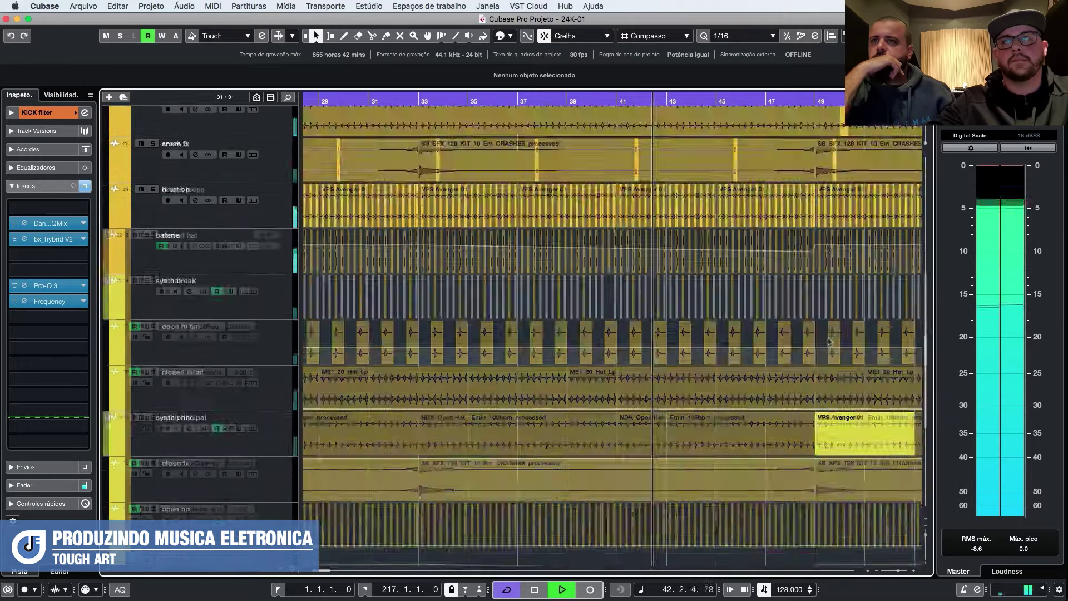
{"action": "scroll", "coordinate": [830, 330], "scroll_direction": "down", "scroll_amount": 8}
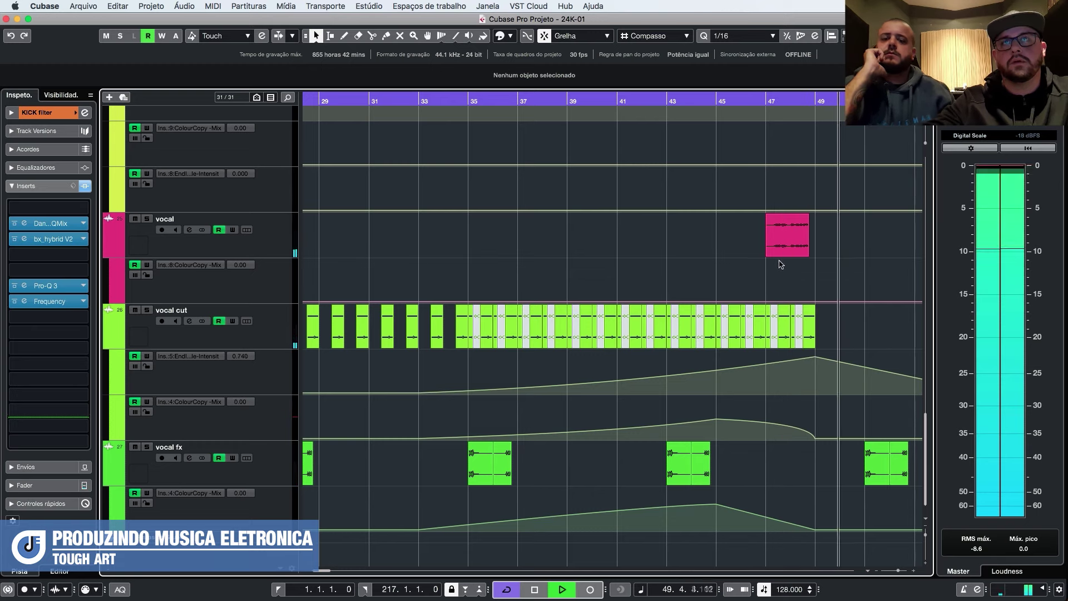
Stop playback and examine the synth principal, vocal, vocal cut and vocal fx tracks over a wider stretch of the song.
{"action": "key", "text": "space"}
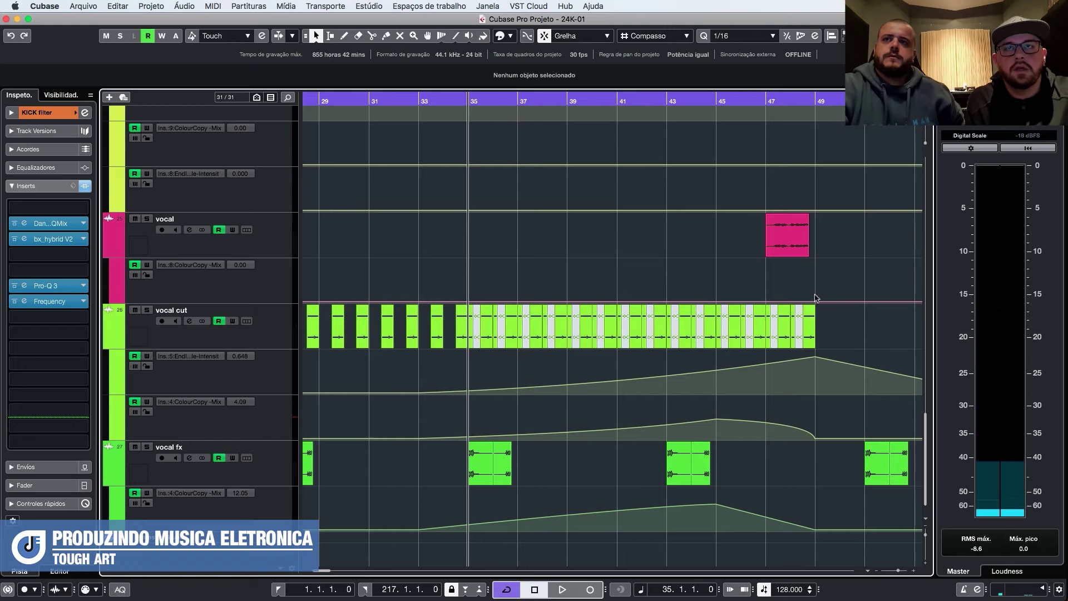
{"action": "key", "text": "g"}
{"action": "key", "text": "g"}
{"action": "key", "text": "g"}
{"action": "key", "text": "g"}
{"action": "key", "text": "g"}
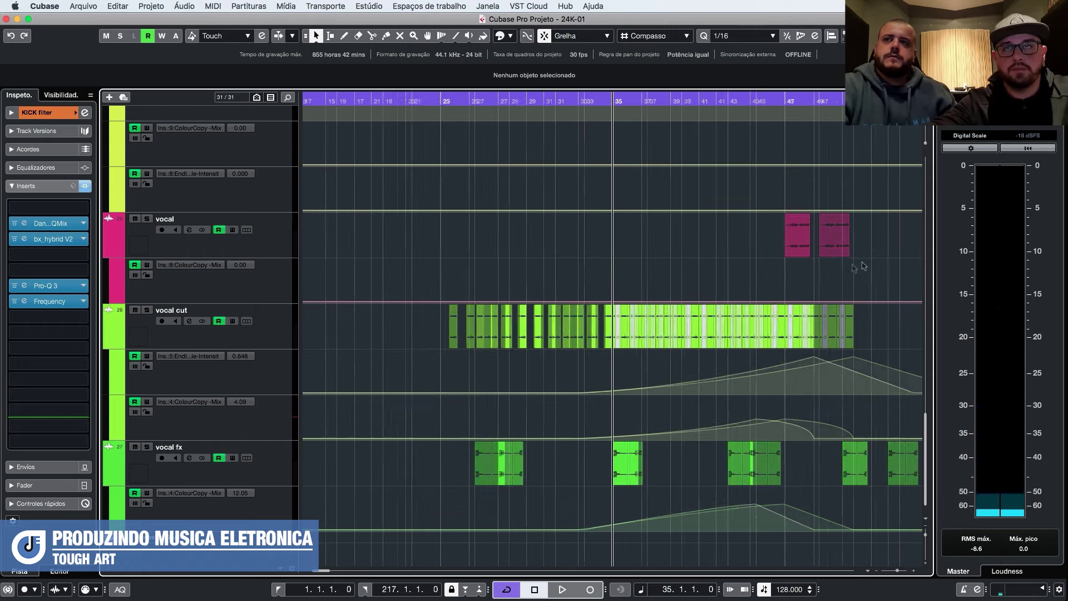
{"action": "scroll", "coordinate": [673, 256], "scroll_direction": "up", "scroll_amount": 6}
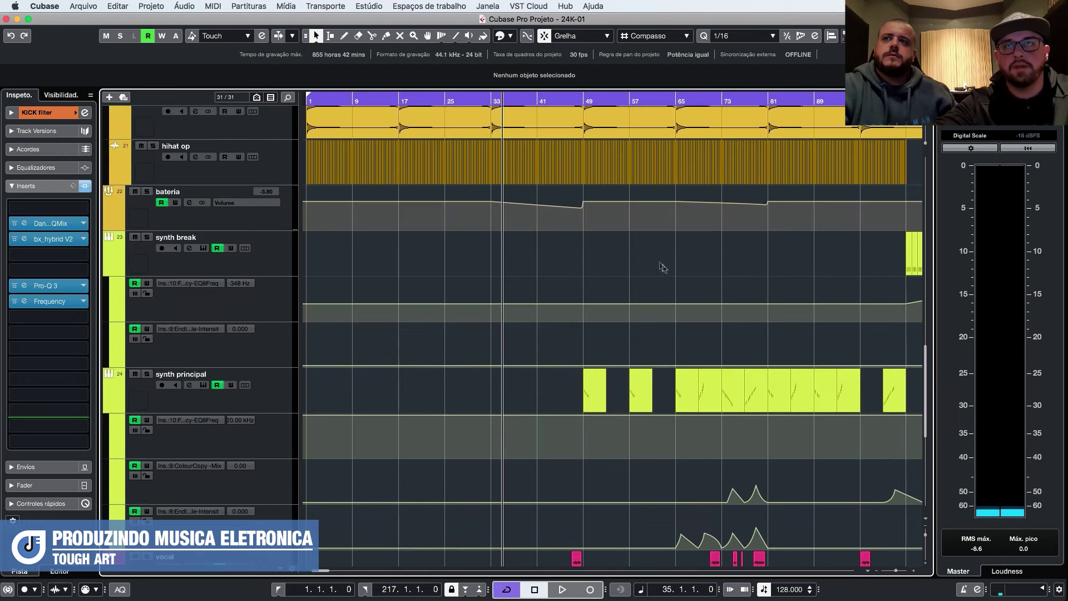
{"action": "scroll", "coordinate": [668, 317], "scroll_direction": "down", "scroll_amount": 4}
{"action": "scroll", "coordinate": [634, 328], "scroll_direction": "up", "scroll_amount": 3}
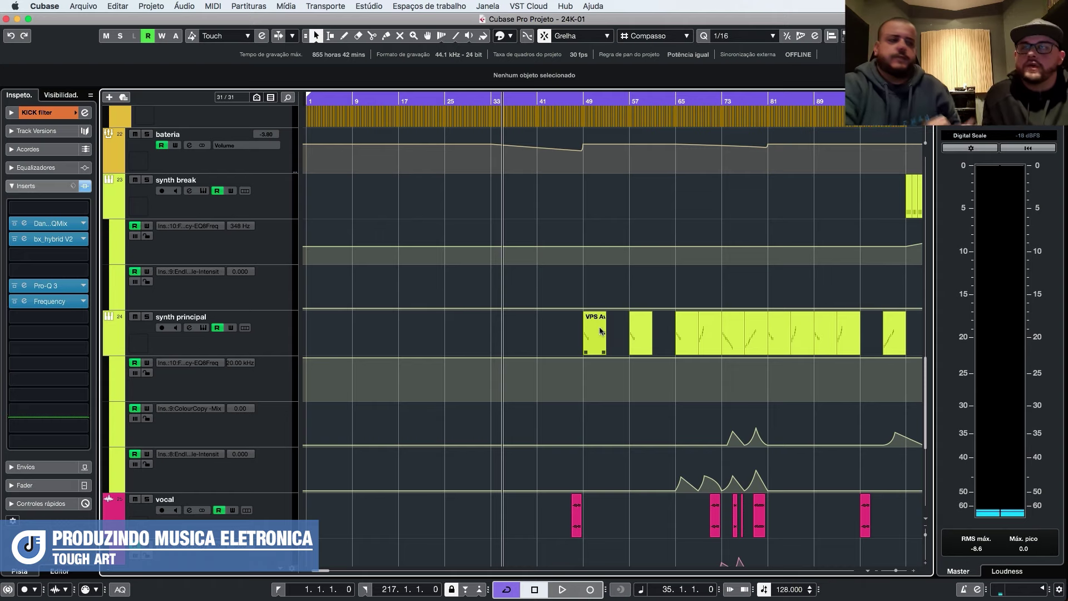
{"action": "scroll", "coordinate": [600, 331], "scroll_direction": "up", "scroll_amount": 1}
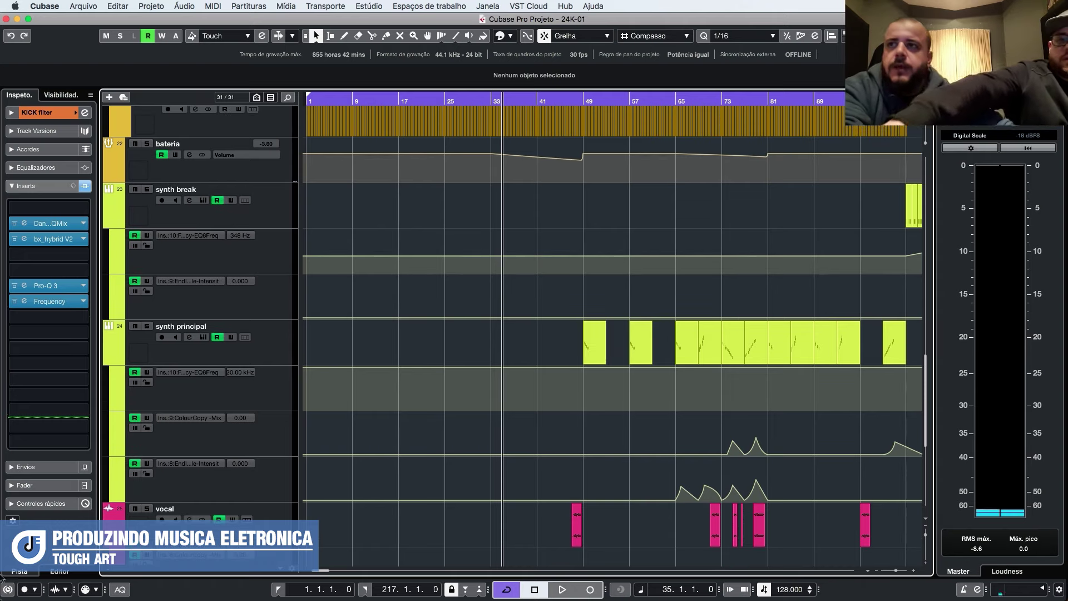
{"action": "key", "text": "g"}
{"action": "scroll", "coordinate": [515, 353], "scroll_direction": "down", "scroll_amount": 5}
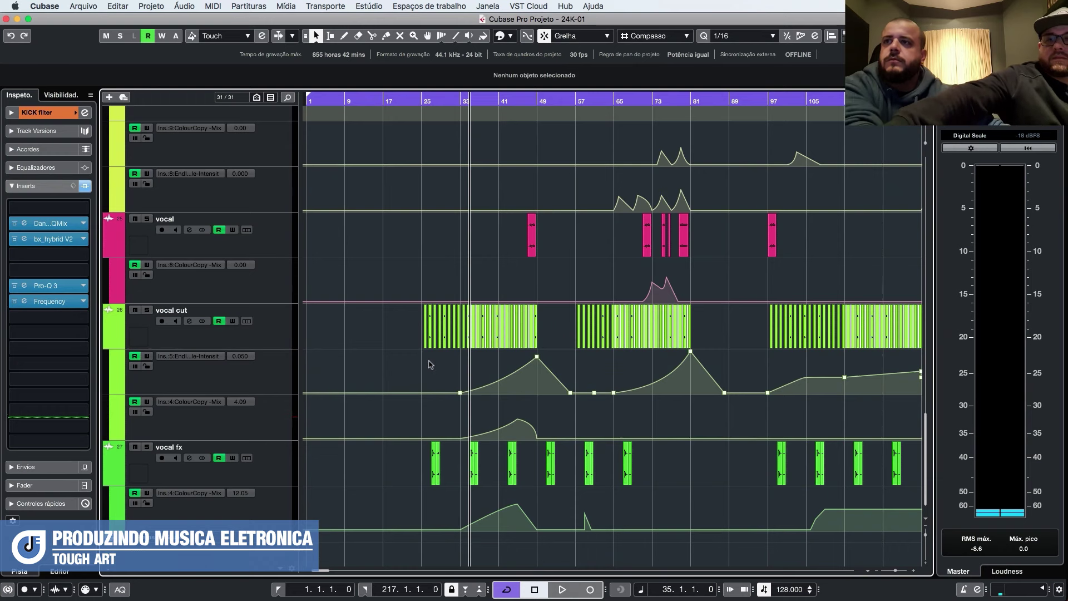
Solo the vocal cut track, play it from bar 35 with the tracks enlarged, and stop playback.
{"action": "scroll", "coordinate": [301, 320], "scroll_direction": "up", "scroll_amount": 2}
{"action": "key", "text": "shift+g"}
{"action": "key", "text": "shift+g"}
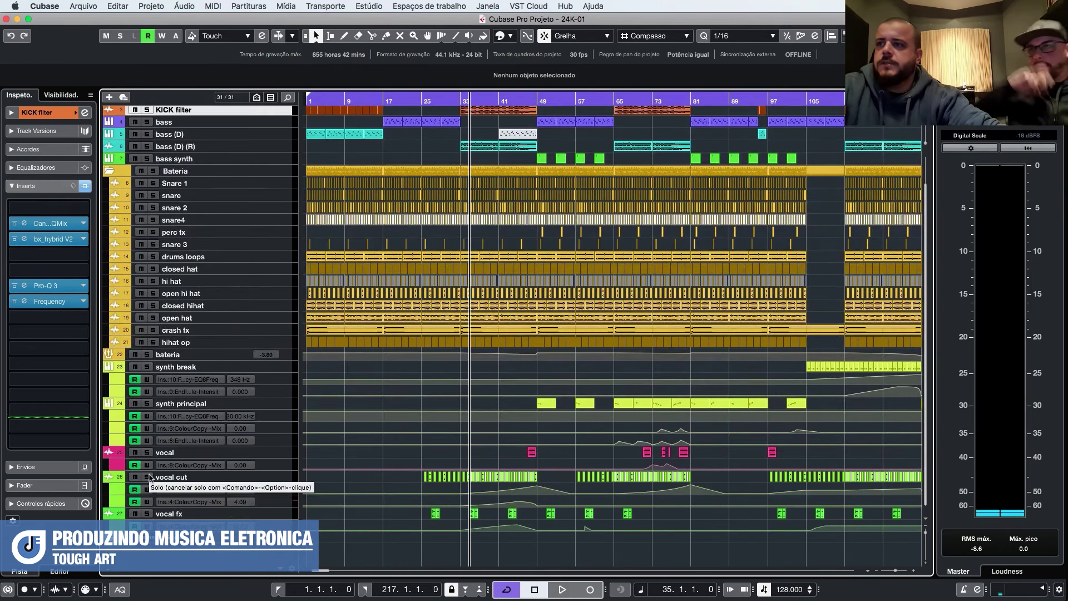
{"action": "left_click", "coordinate": [147, 477]}
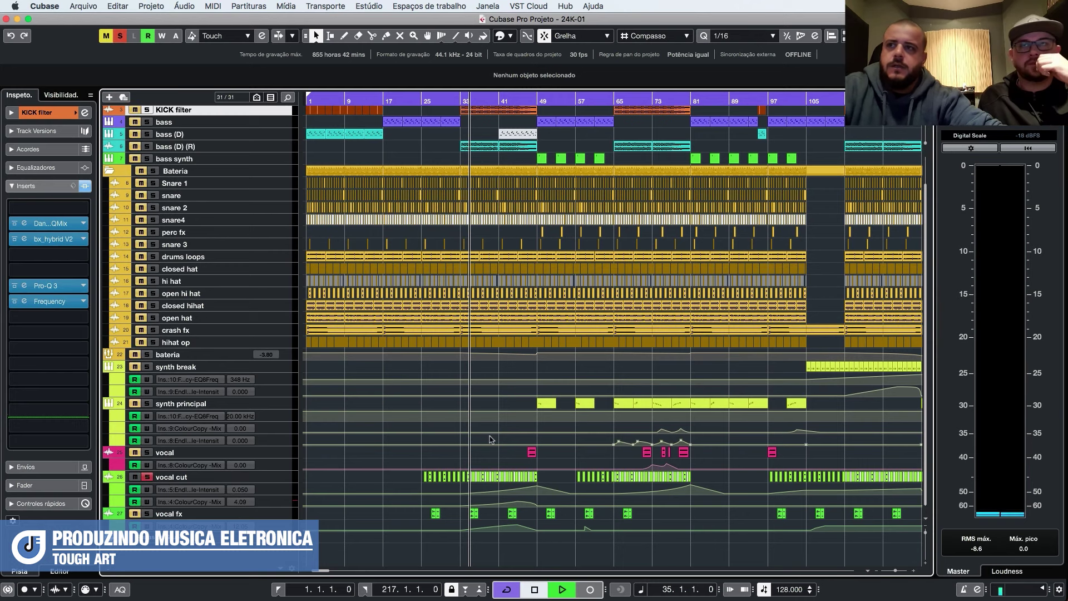
{"action": "scroll", "coordinate": [490, 440], "scroll_direction": "up", "scroll_amount": 6}
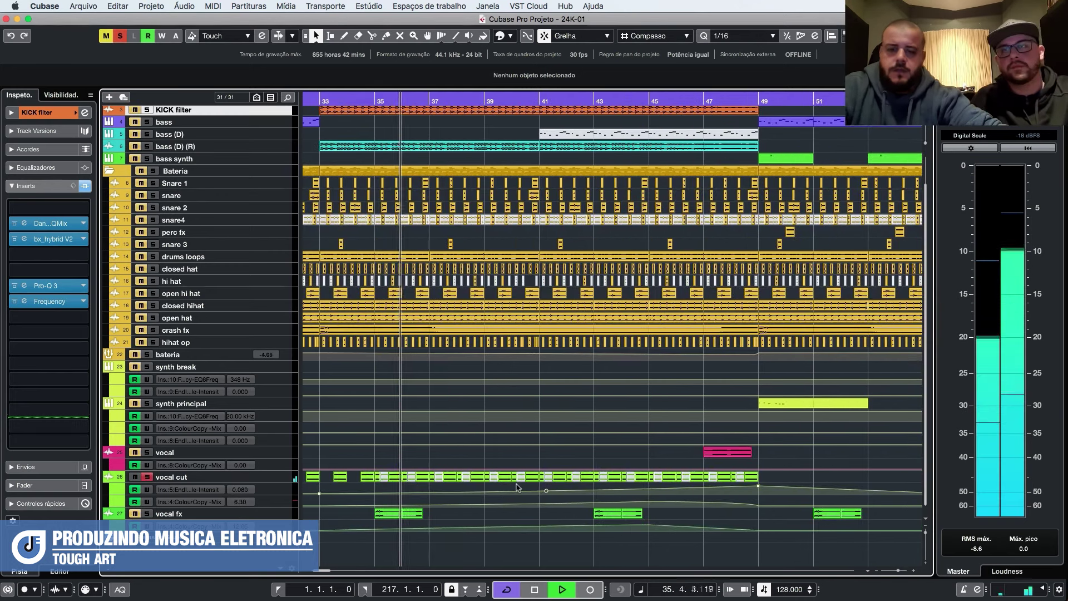
{"action": "key", "text": "shift+h"}
{"action": "key", "text": "shift+h"}
{"action": "key", "text": "space"}
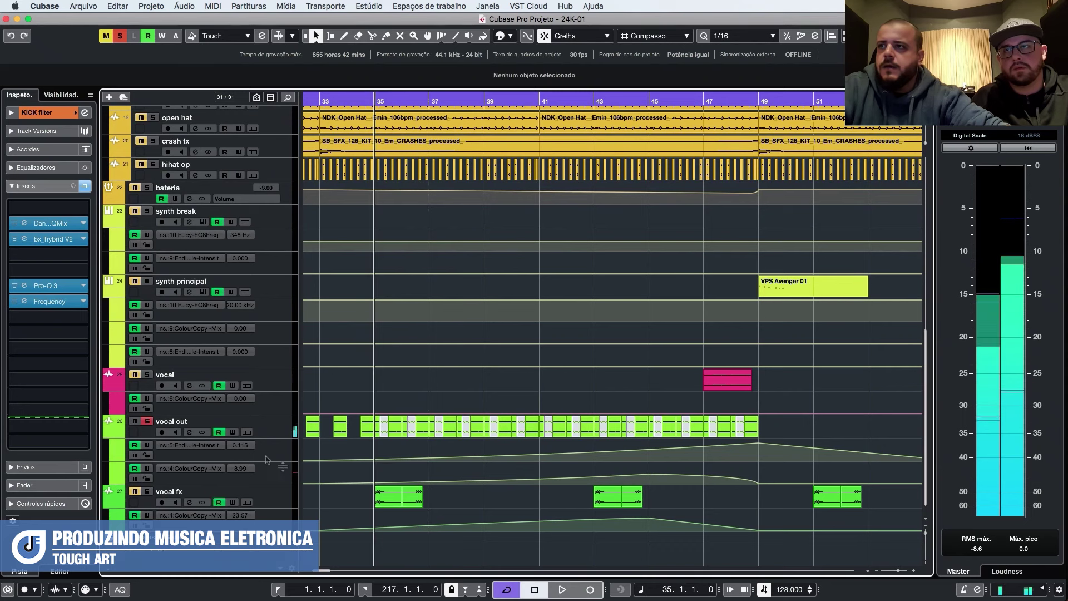
Select the vocal cut track's VPS V-Verb Mix automation lane and enlarge the timeline around bar 41 for playback.
{"action": "left_click", "coordinate": [279, 458]}
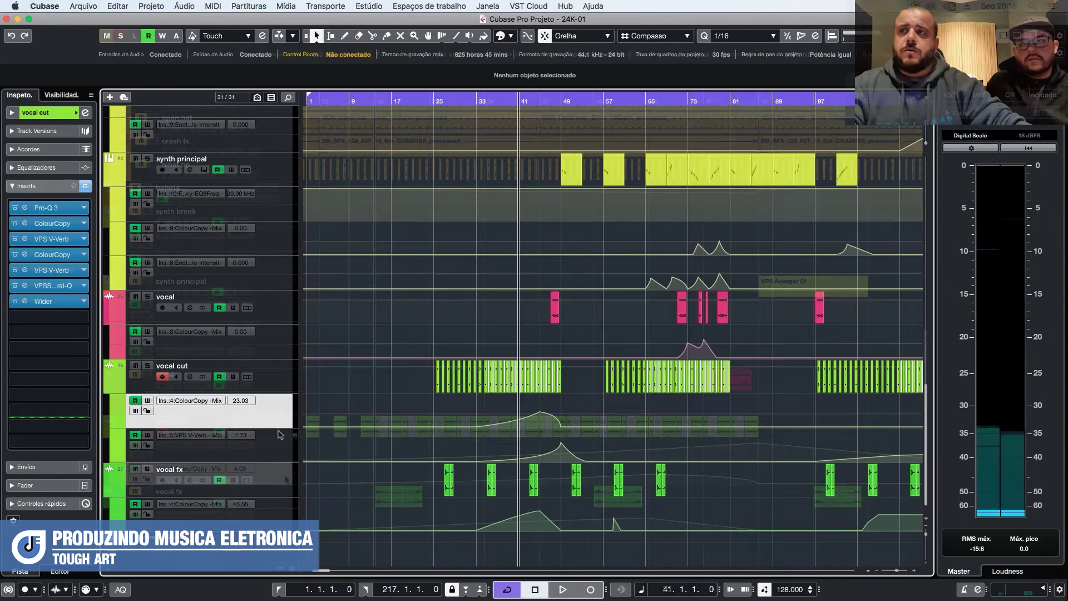
{"action": "left_click", "coordinate": [279, 447]}
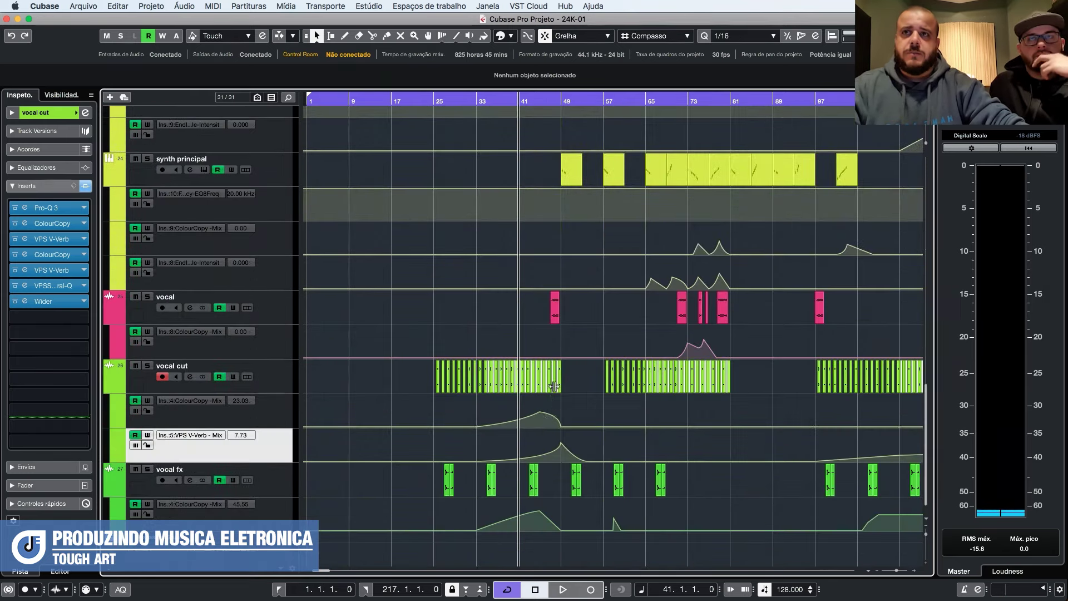
{"action": "key", "text": "h"}
{"action": "key", "text": "h"}
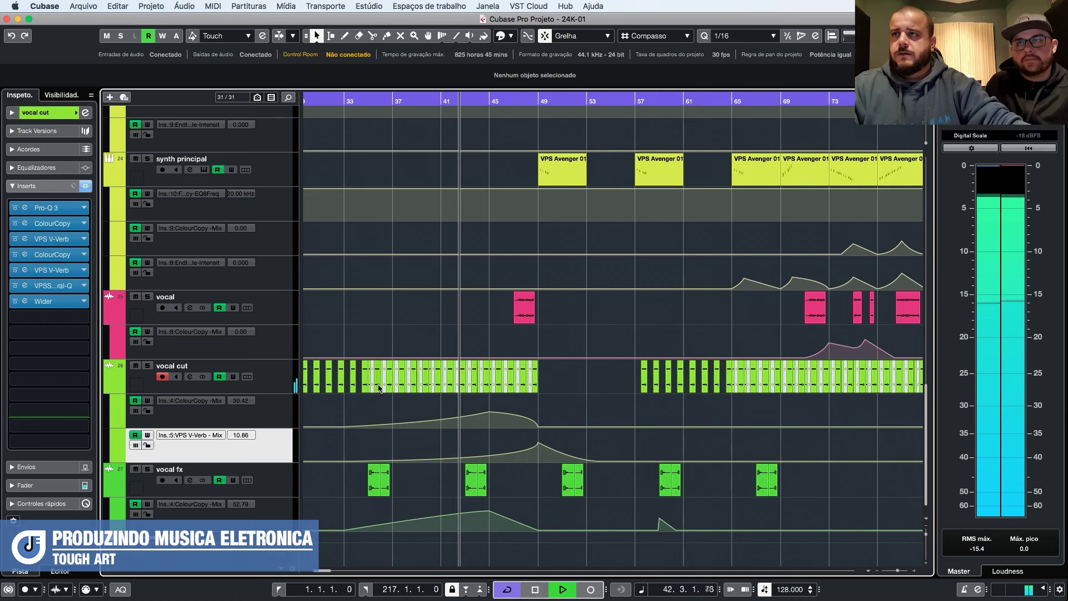
Solo the vocal cut and vocal tracks, stop playback at the drop, and select the vocal clip at bar 47.
{"action": "left_click", "coordinate": [147, 366]}
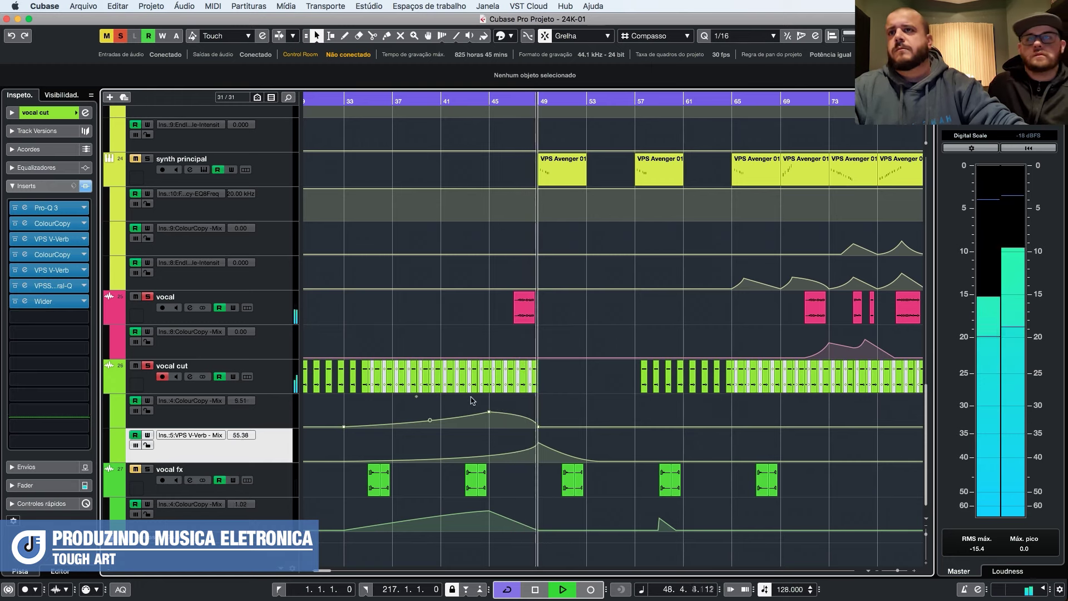
{"action": "key", "text": "space"}
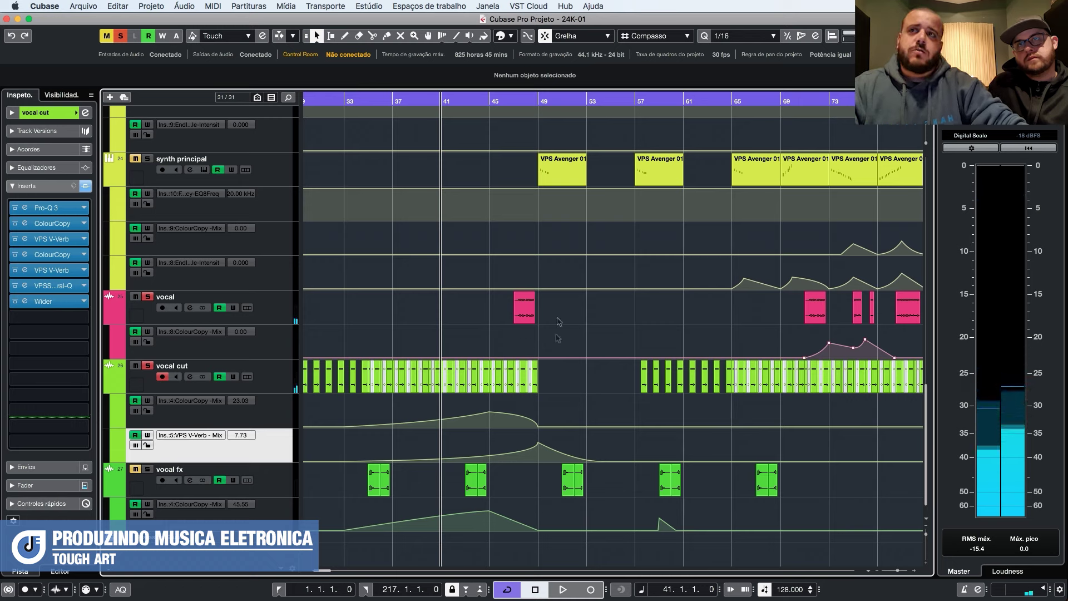
{"action": "left_click", "coordinate": [528, 308]}
{"action": "left_click_drag", "start_coordinate": [565, 360], "coordinate": [475, 392]}
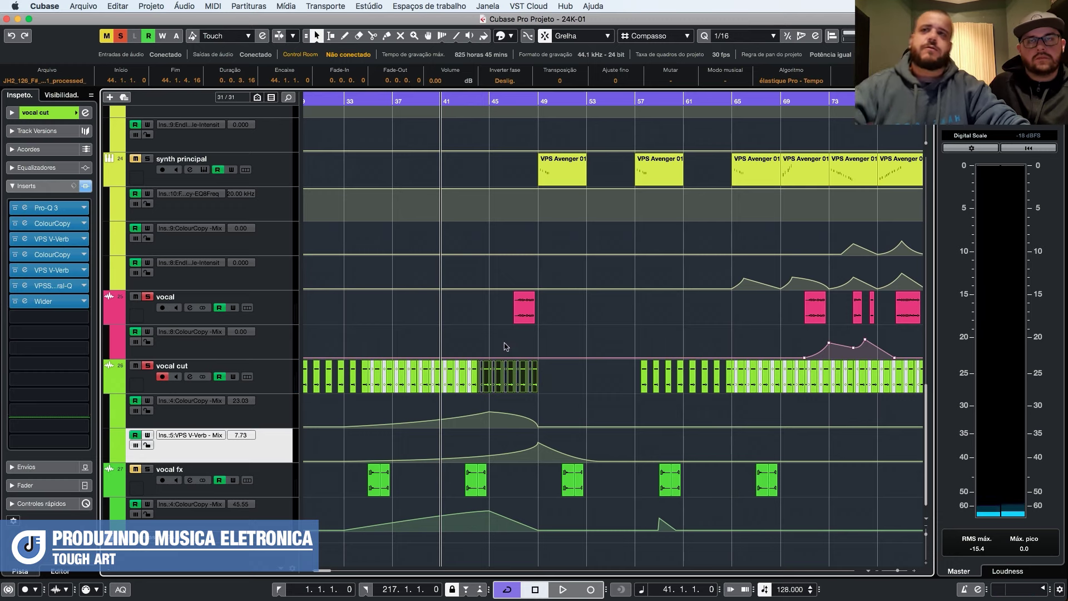
{"action": "left_click", "coordinate": [523, 317]}
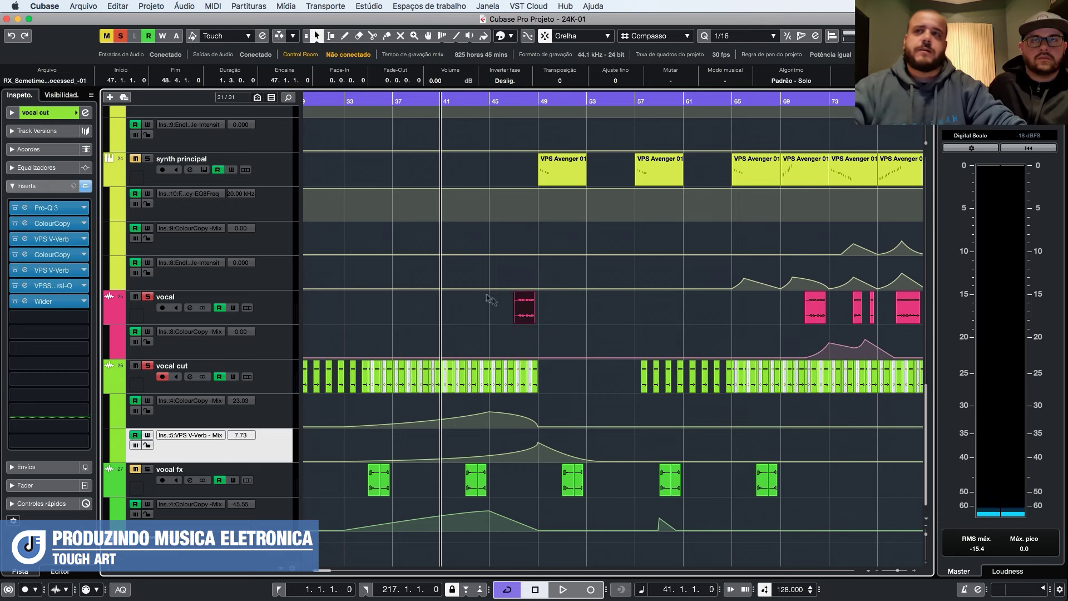
Solo the bateria group channel as well, and enlarge its volume automation curve for playback from bar 41.
{"action": "scroll", "coordinate": [490, 300], "scroll_direction": "up", "scroll_amount": 10}
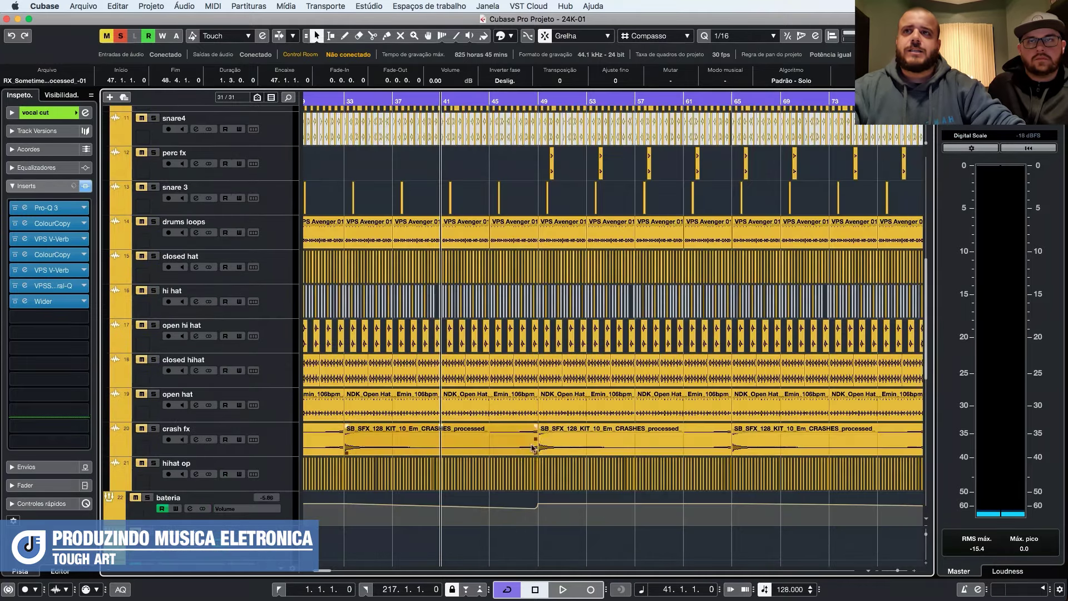
{"action": "scroll", "coordinate": [526, 449], "scroll_direction": "down", "scroll_amount": 4}
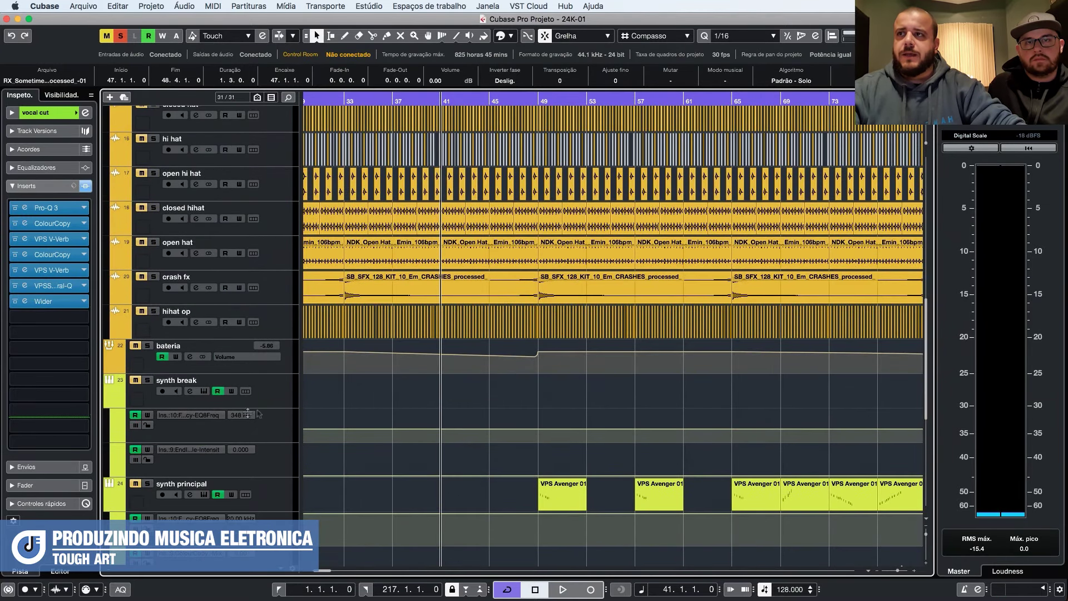
{"action": "left_click", "coordinate": [135, 365]}
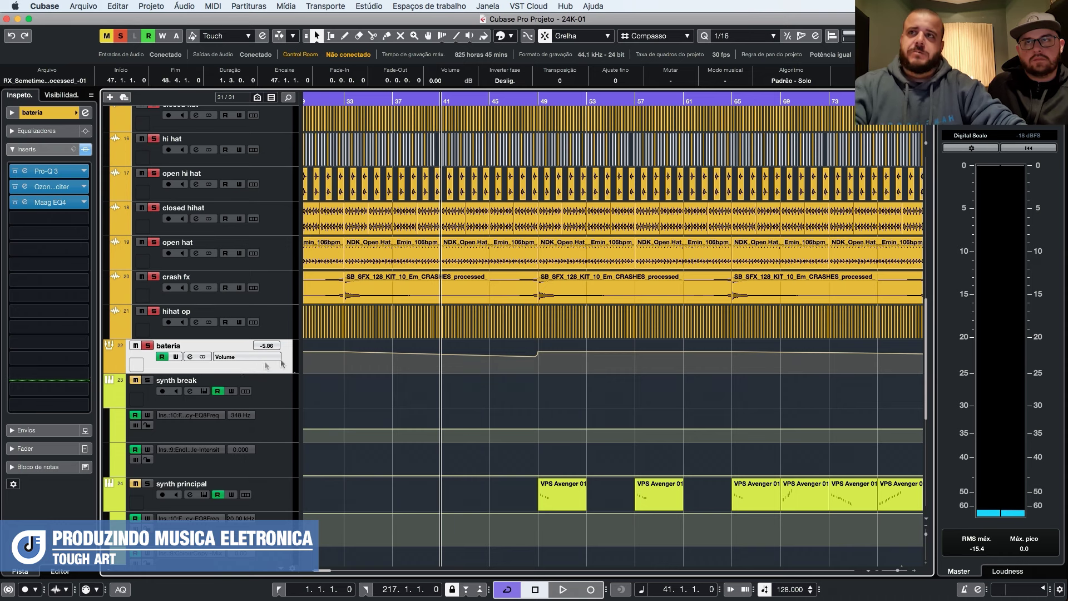
{"action": "scroll", "coordinate": [384, 372], "scroll_direction": "down", "scroll_amount": 1}
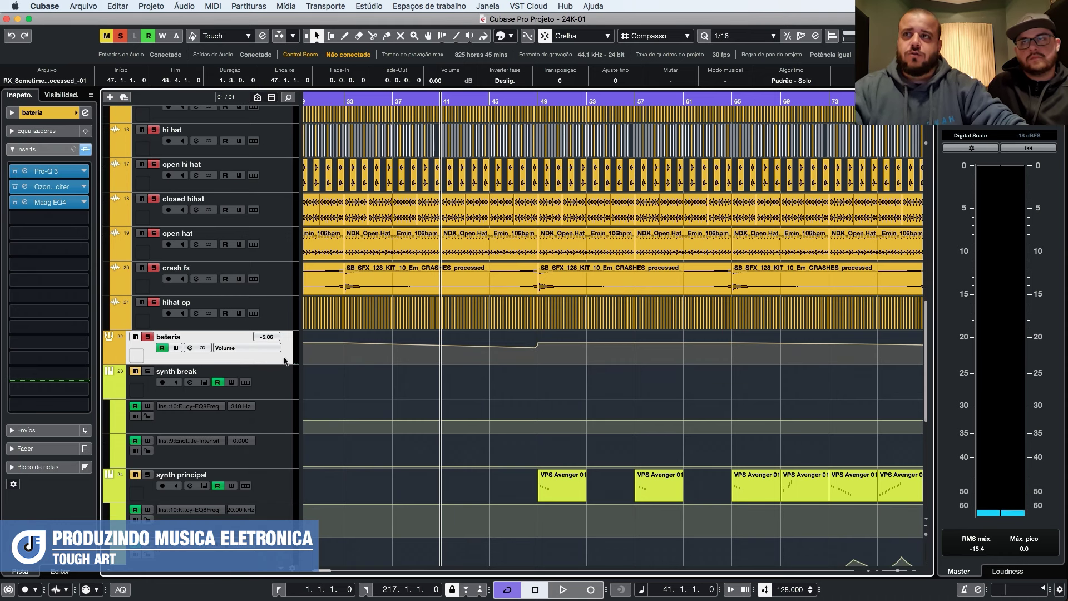
{"action": "key", "text": "super+Down"}
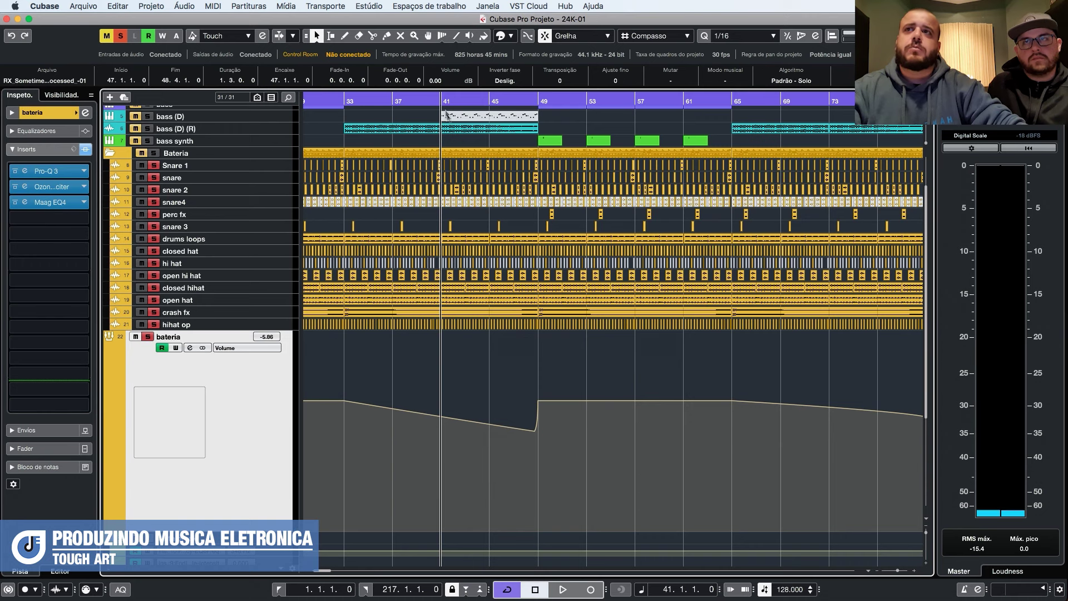
{"action": "key", "text": "space"}
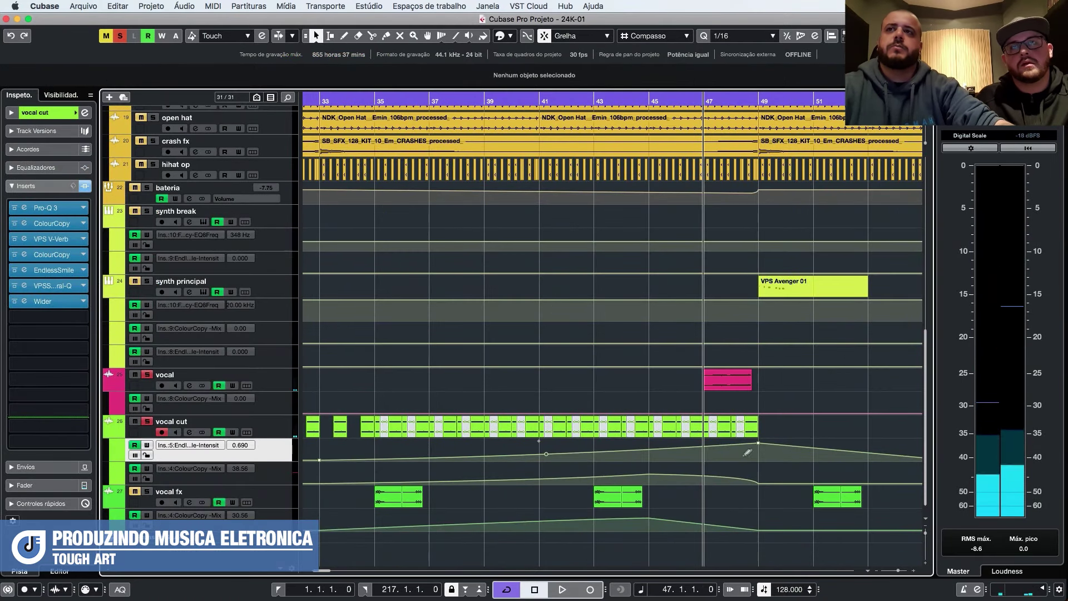
Return to the bateria group channel, enlarge its track height, and add it to the soloed vocal tracks.
{"action": "scroll", "coordinate": [727, 383], "scroll_direction": "up", "scroll_amount": 5}
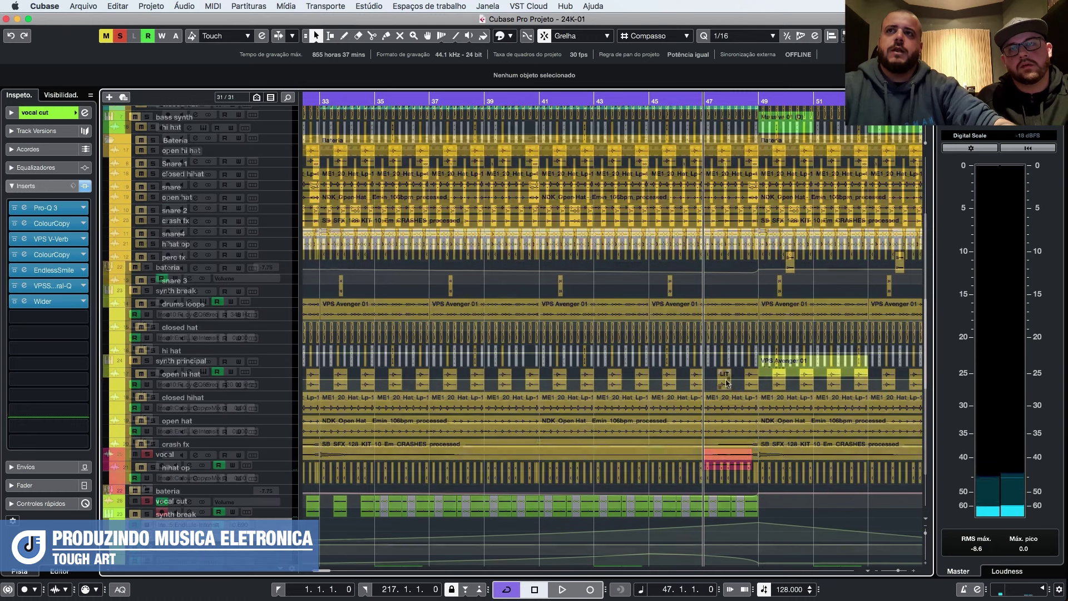
{"action": "left_click", "coordinate": [157, 429]}
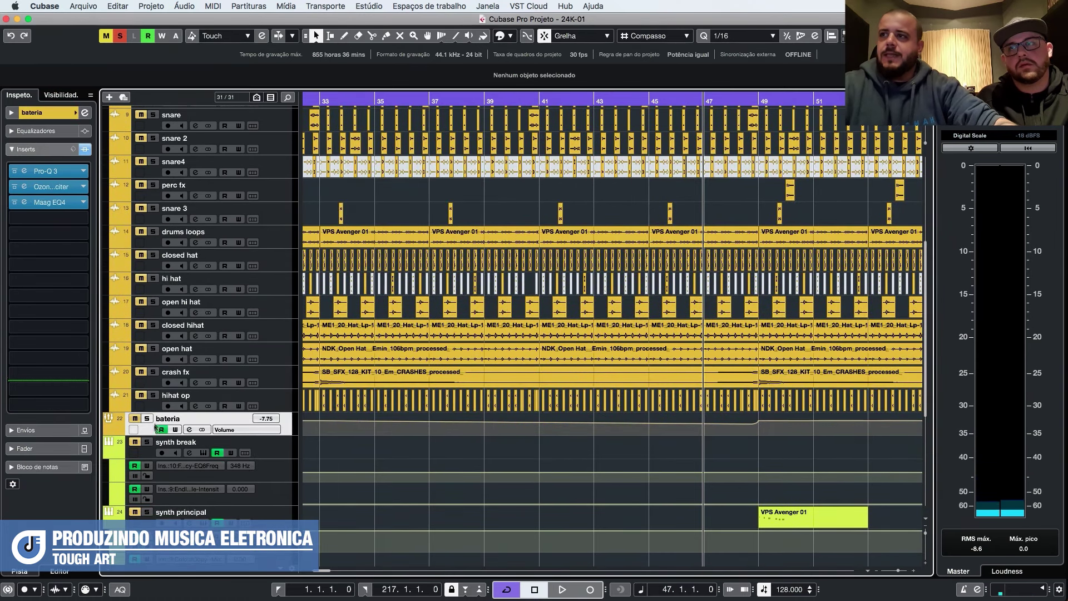
{"action": "key", "text": "z"}
{"action": "left_click", "coordinate": [147, 372]}
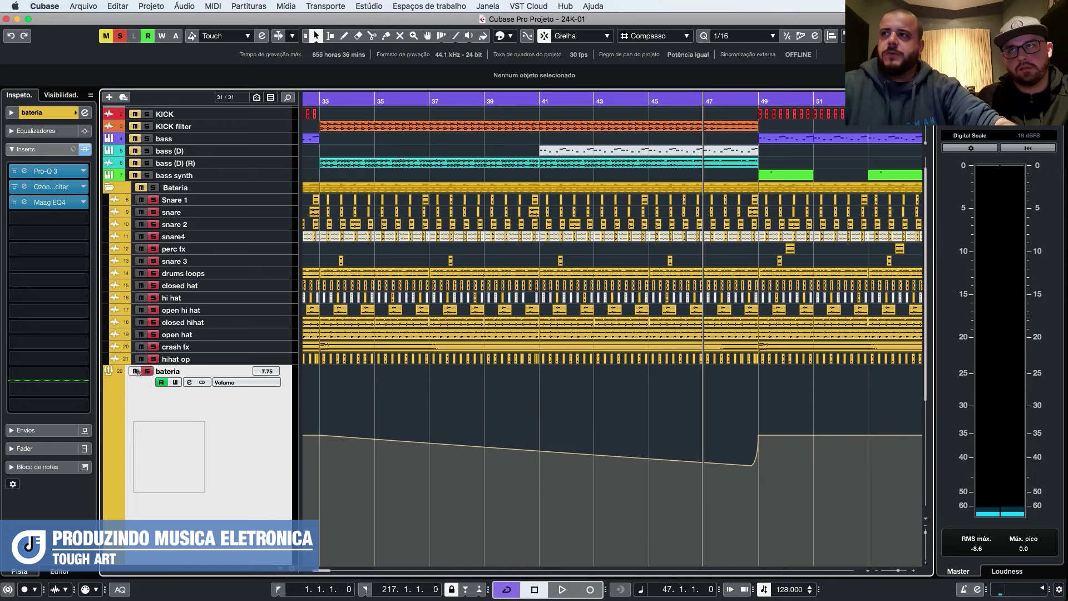
Play the bateria volume automation from bar 41 and again from bar 46 towards bar 49, and stop playback.
{"action": "scroll", "coordinate": [544, 477], "scroll_direction": "down", "scroll_amount": 5}
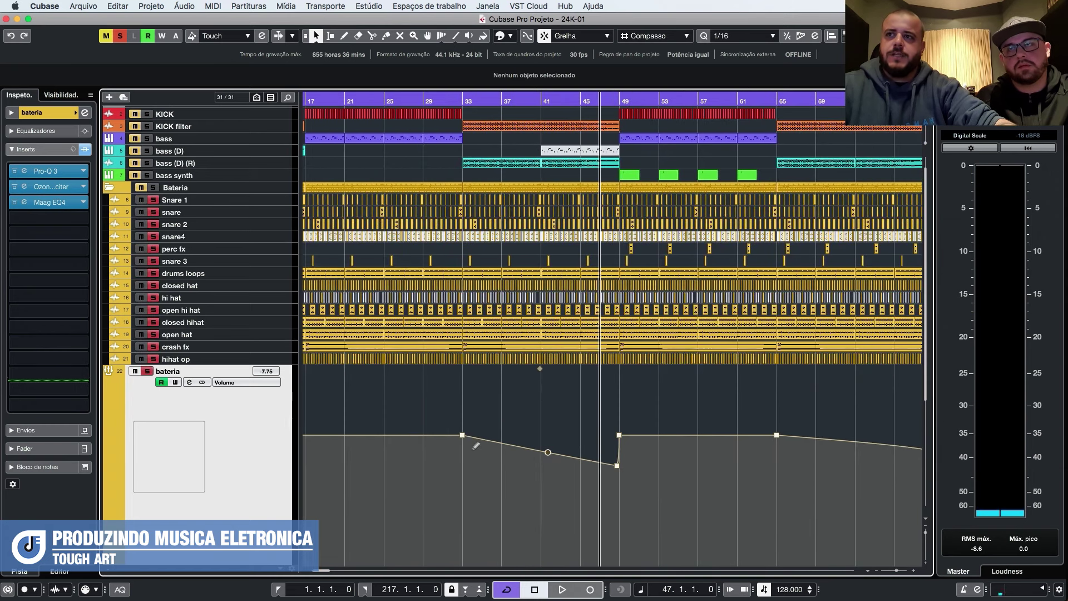
{"action": "left_click", "coordinate": [544, 109]}
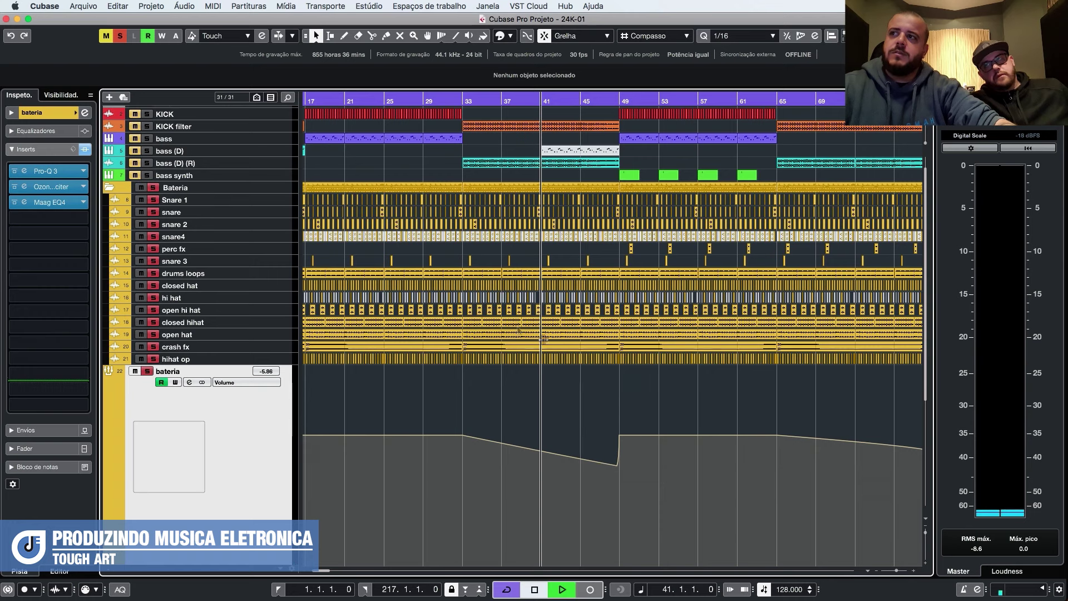
{"action": "left_click", "coordinate": [589, 108]}
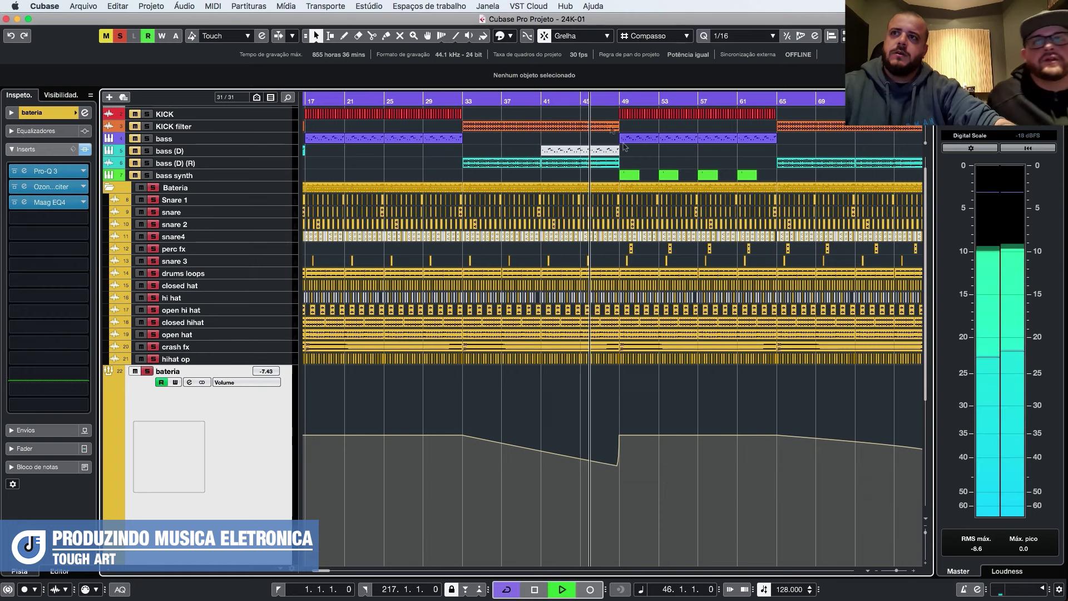
{"action": "scroll", "coordinate": [622, 432], "scroll_direction": "down", "scroll_amount": 1}
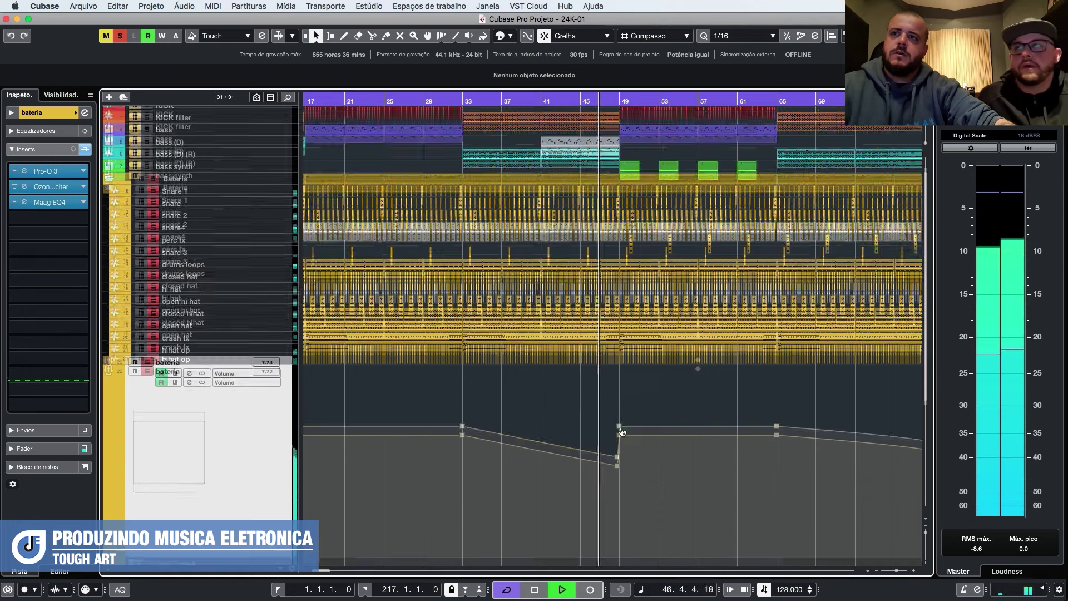
{"action": "scroll", "coordinate": [621, 433], "scroll_direction": "down", "scroll_amount": 8}
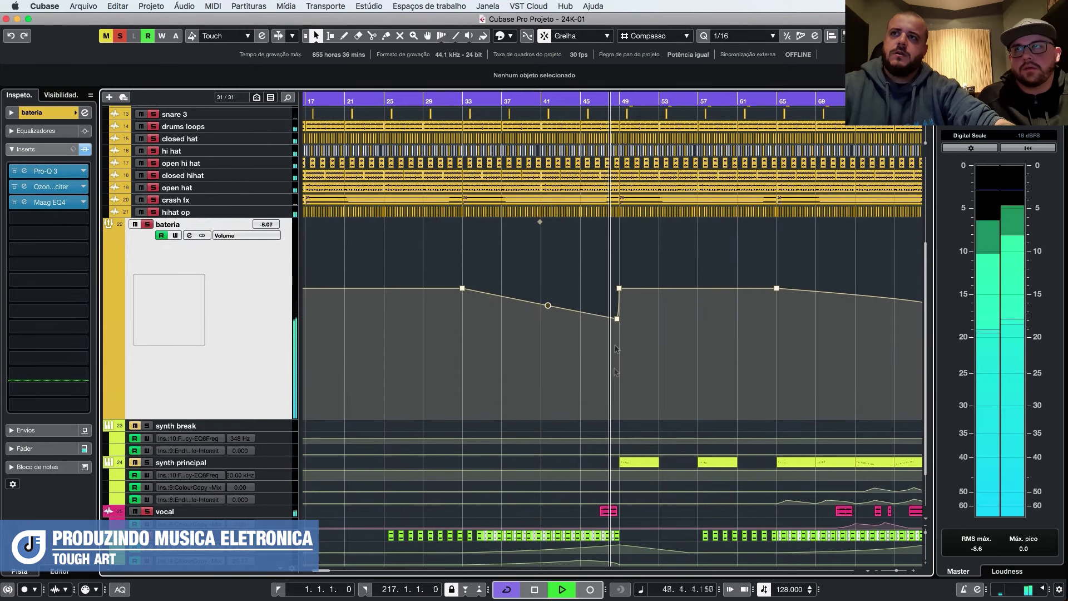
{"action": "key", "text": "space"}
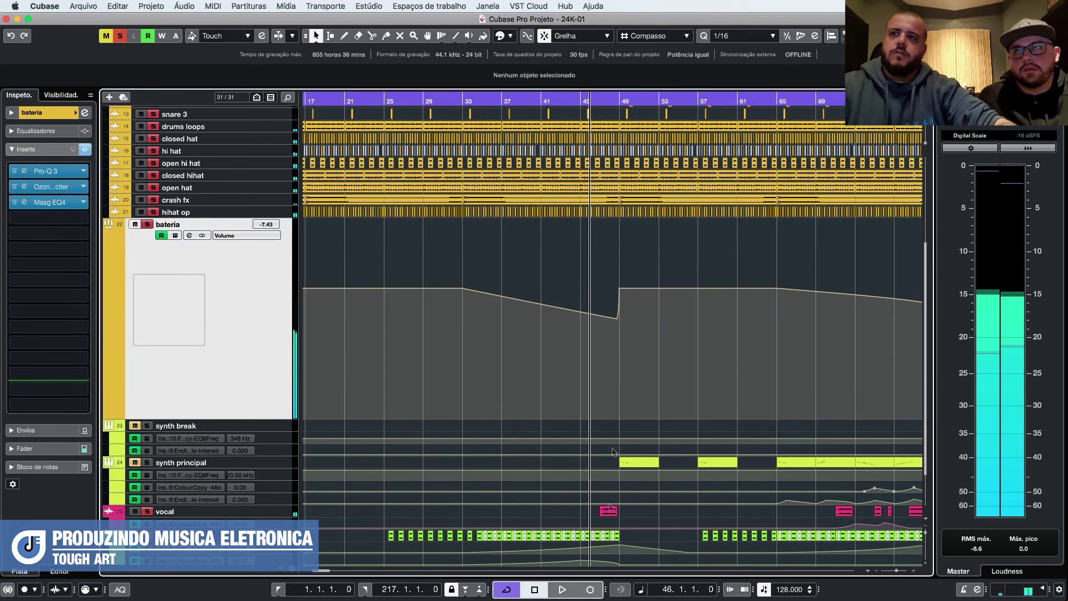
Examine the bateria volume jump at bar 49 against the surrounding vocal, kick and bass clips.
{"action": "scroll", "coordinate": [613, 258], "scroll_direction": "up", "scroll_amount": 4}
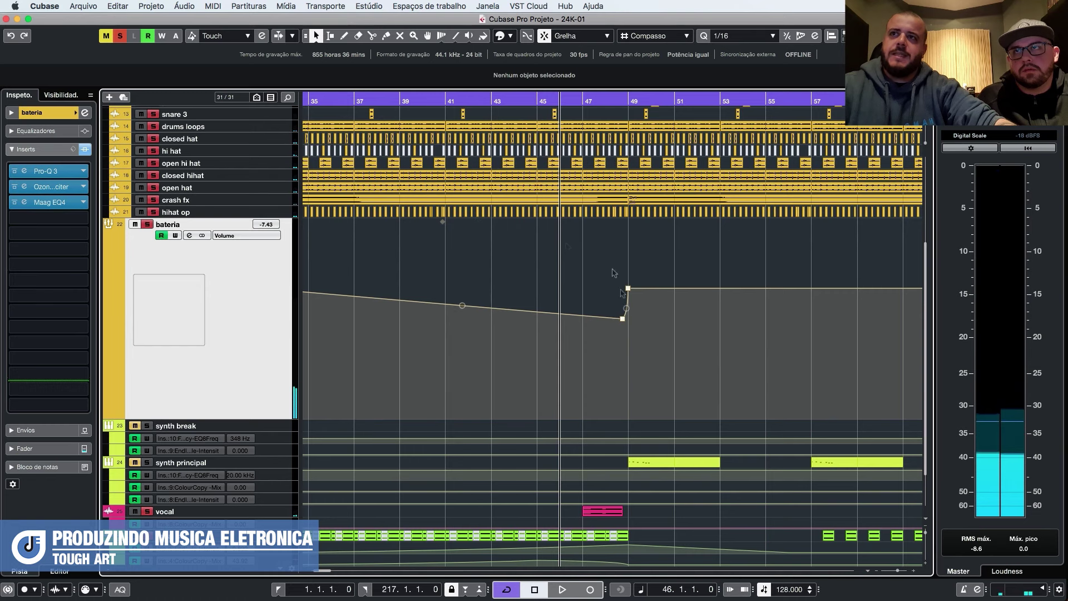
{"action": "scroll", "coordinate": [600, 427], "scroll_direction": "down", "scroll_amount": 3}
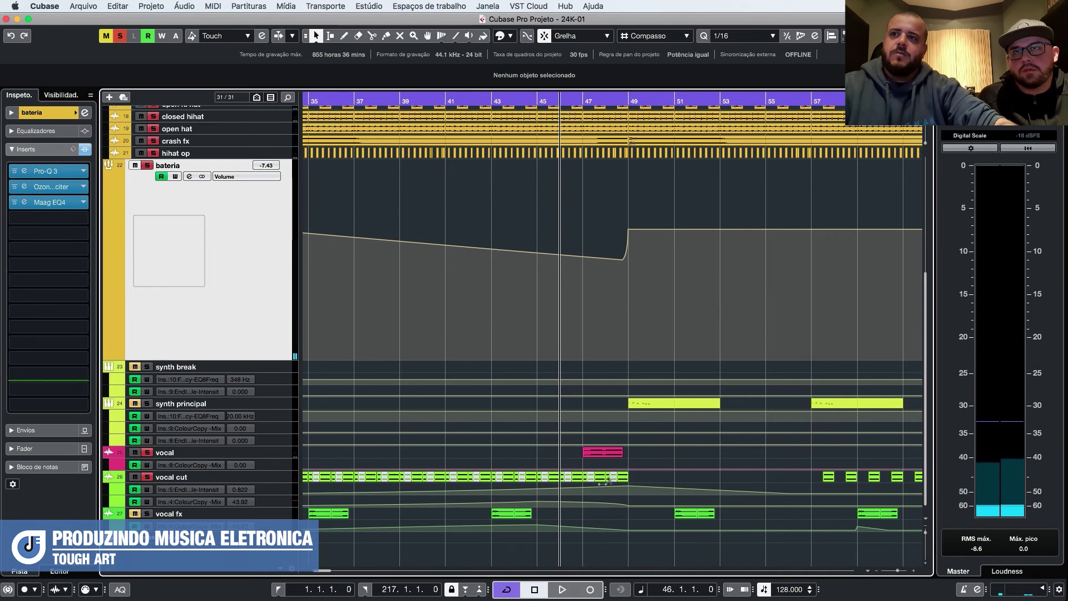
{"action": "scroll", "coordinate": [604, 488], "scroll_direction": "up", "scroll_amount": 10}
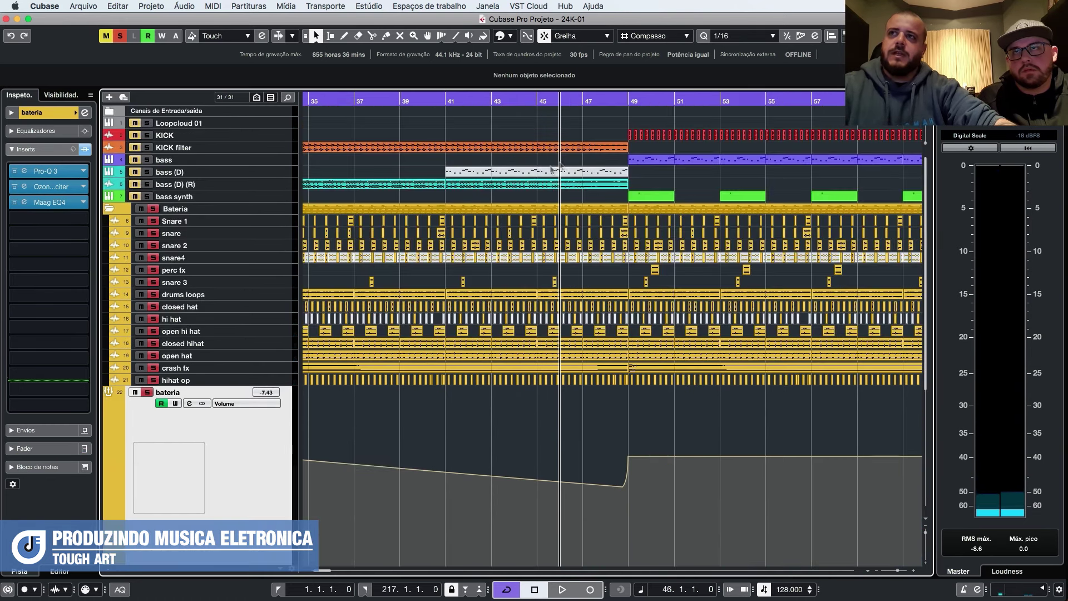
Enlarge the bass (D) (R) track, and switch the enlarged height to the KICK filter track to show its fade-out.
{"action": "left_click", "coordinate": [278, 184]}
{"action": "key", "text": "super+Down"}
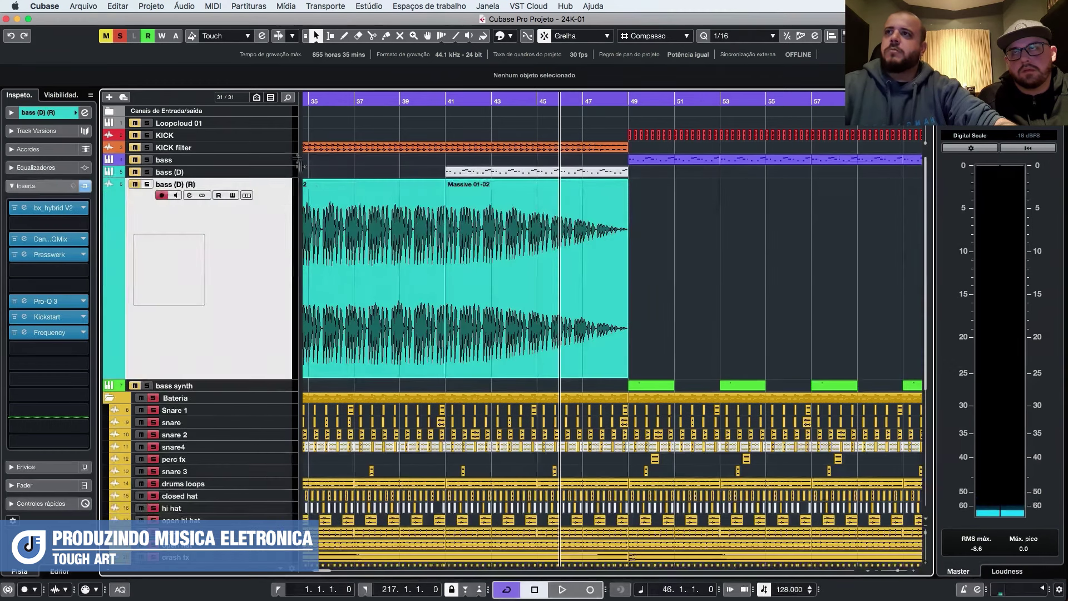
{"action": "left_click", "coordinate": [280, 148]}
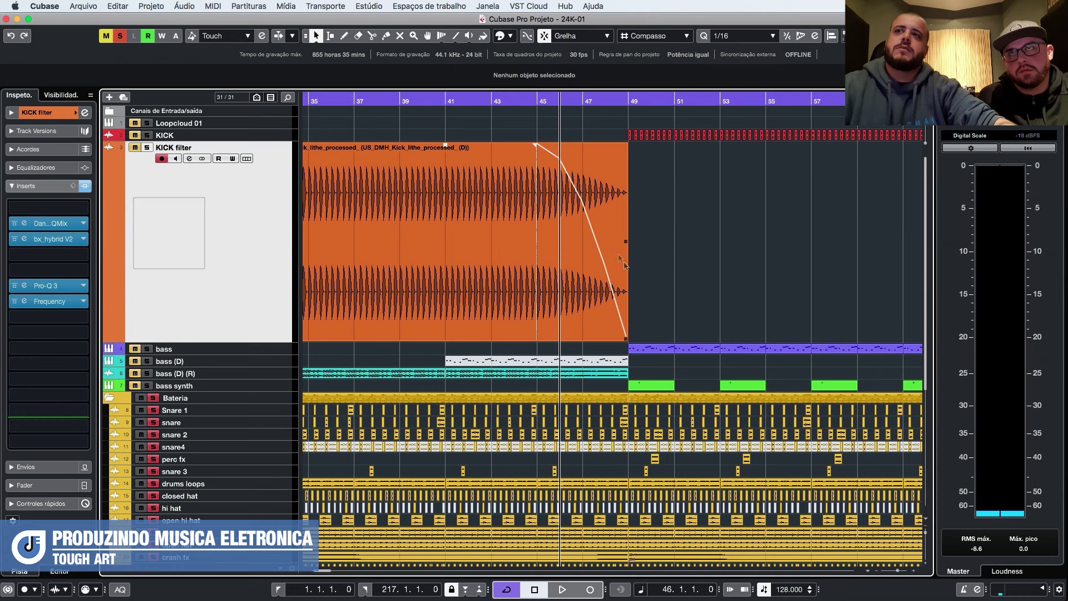
Play the KICK filter fade-out from bar 45, and clear all solo and mute states during playback.
{"action": "left_click", "coordinate": [539, 106]}
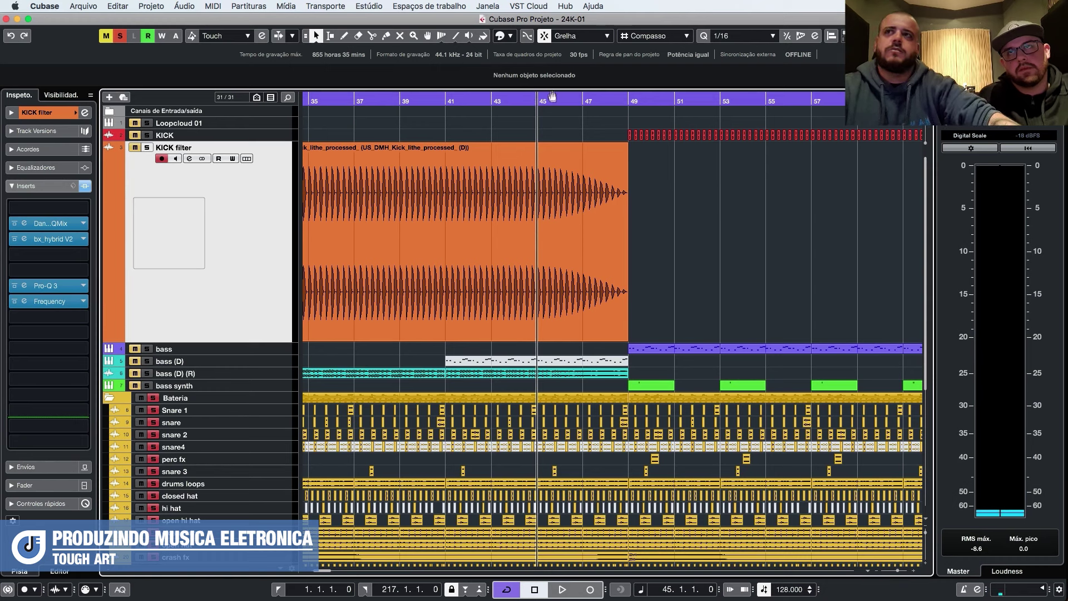
{"action": "key", "text": "alt+f"}
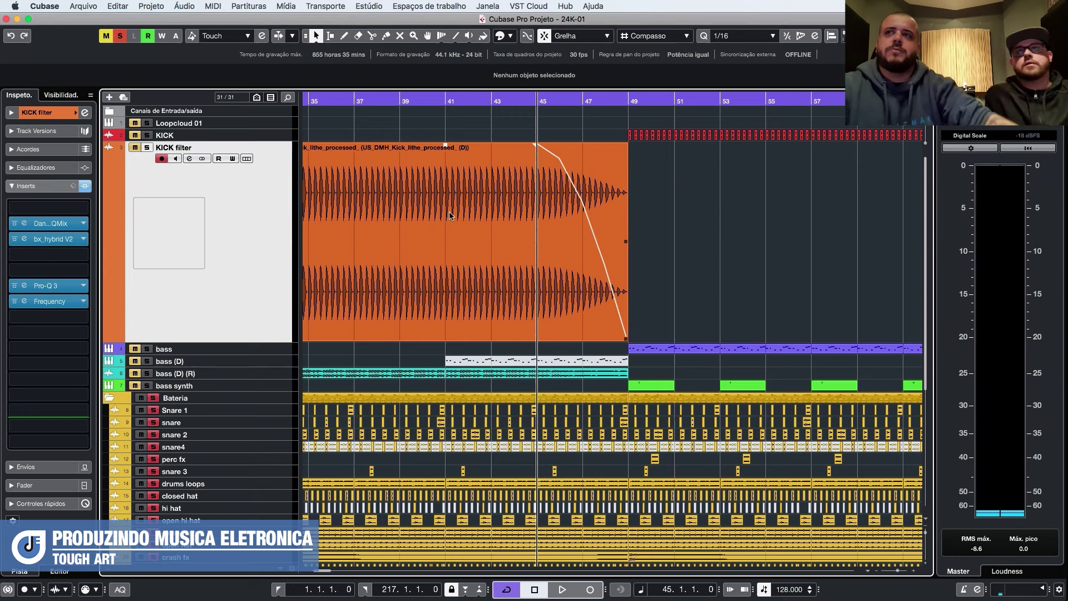
{"action": "key", "text": "space"}
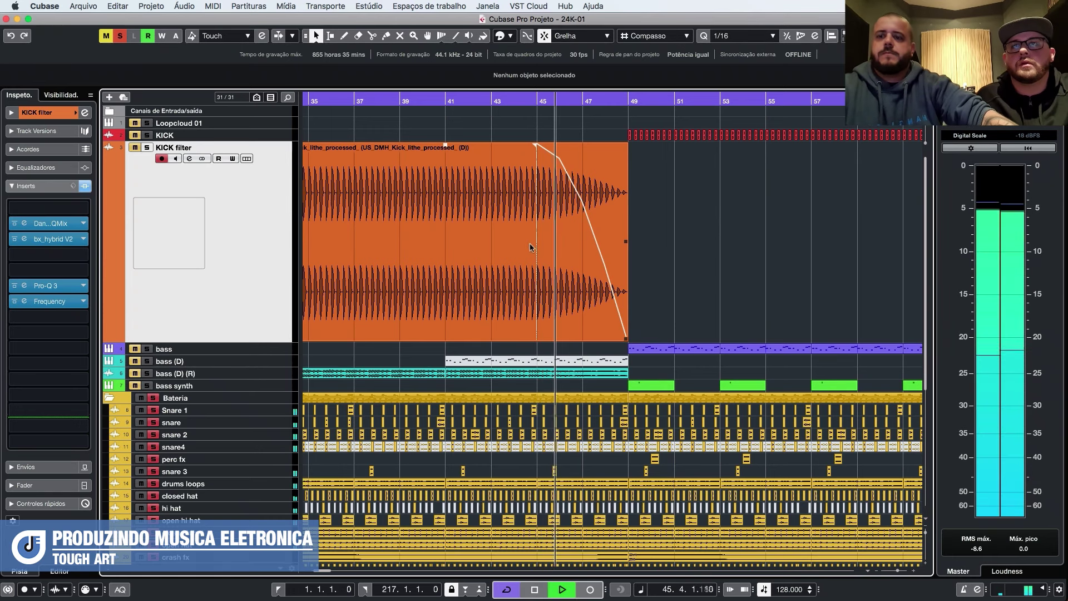
{"action": "key", "text": "g"}
{"action": "key", "text": "ctrl+z"}
{"action": "key", "text": "alt+m"}
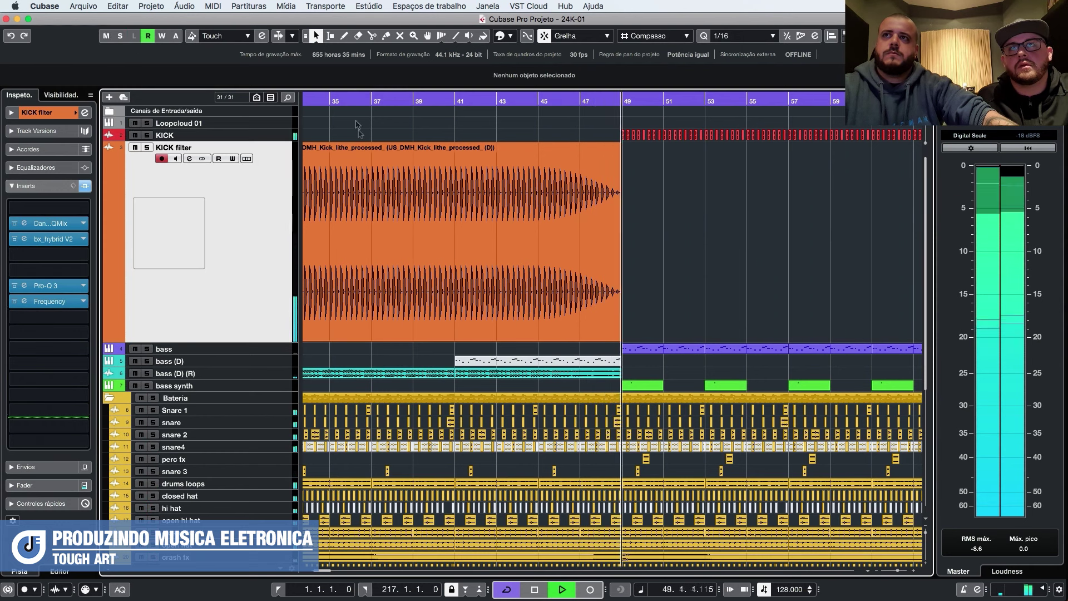
Replay the full mix from bar 45 through the kick fade-out and past bar 49, and stop playback.
{"action": "left_click", "coordinate": [542, 101]}
{"action": "key", "text": "ctrl+shift+z"}
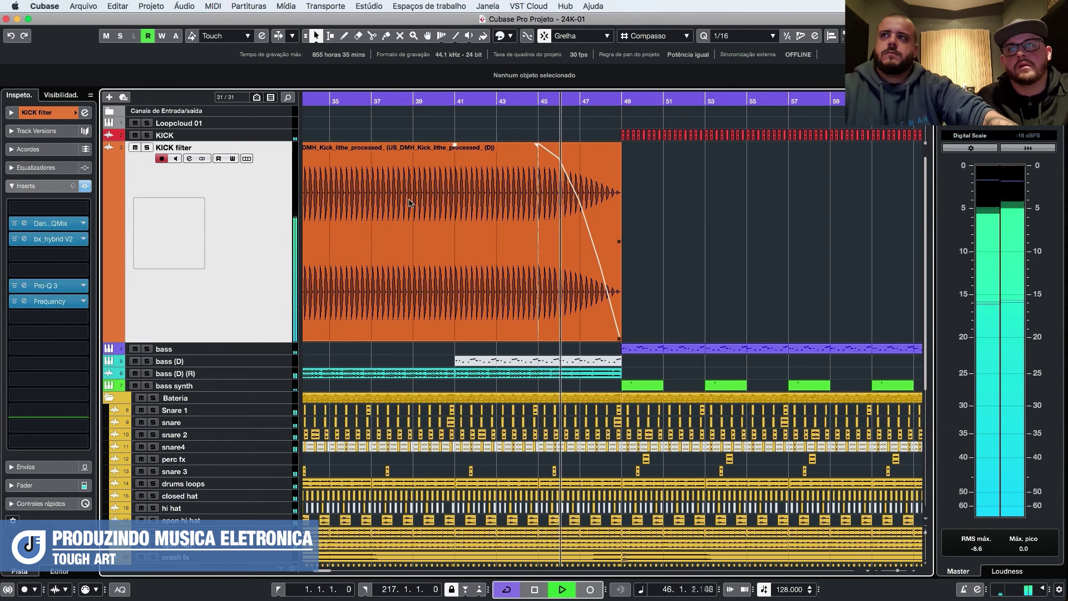
{"action": "key", "text": "ctrl+z"}
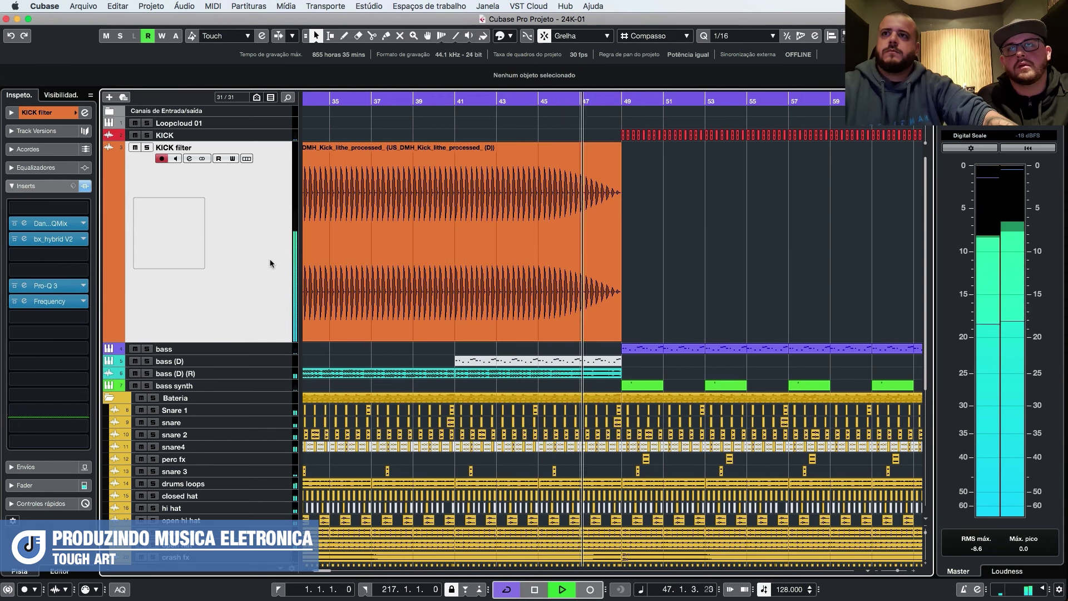
{"action": "key", "text": "ctrl+shift+z"}
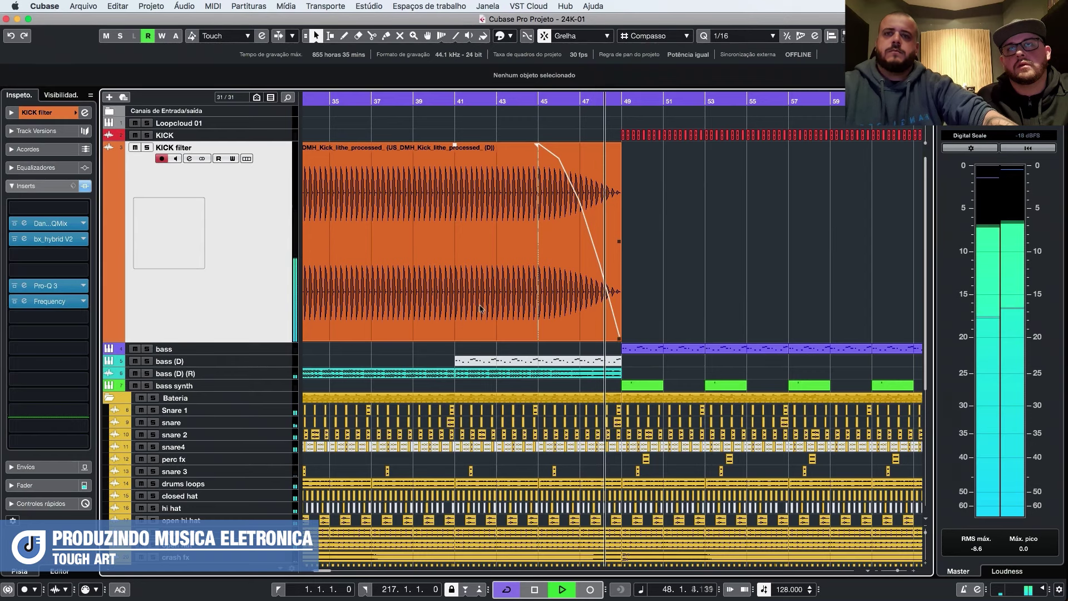
{"action": "key", "text": "g"}
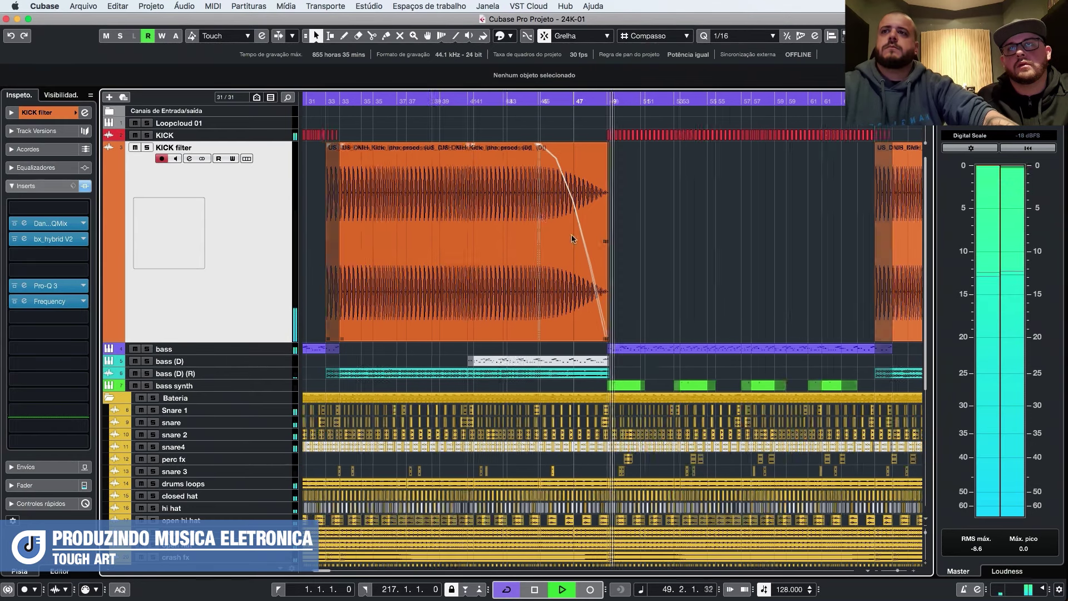
{"action": "scroll", "coordinate": [572, 235], "scroll_direction": "down", "scroll_amount": 5}
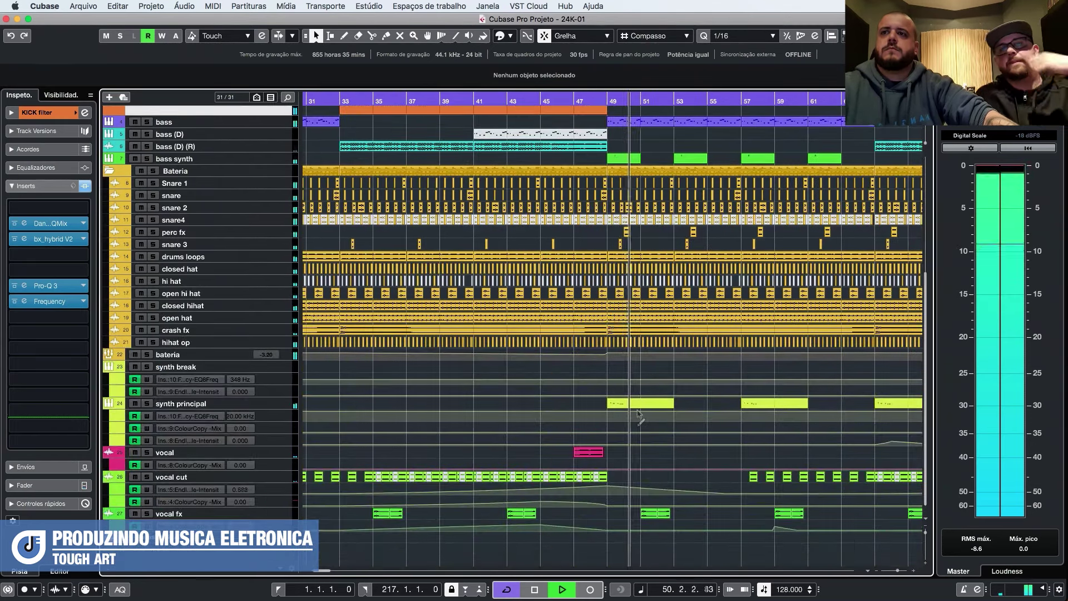
{"action": "key", "text": "g"}
{"action": "key", "text": "space"}
Select the synth principal clip at bar 49, solo its track, and play it briefly from bar 49.
{"action": "scroll", "coordinate": [562, 358], "scroll_direction": "right", "scroll_amount": 3}
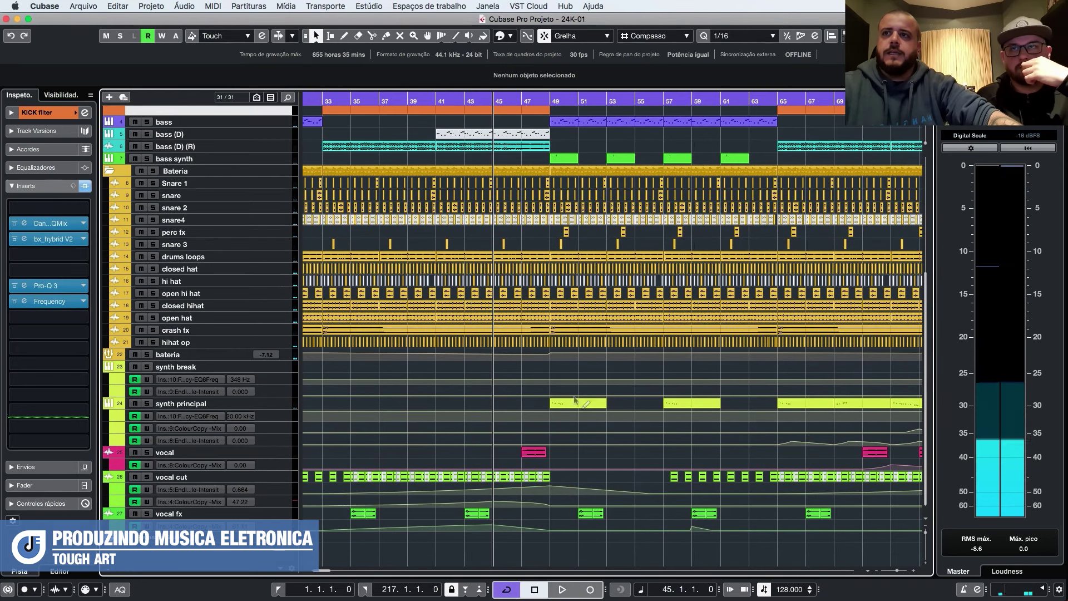
{"action": "left_click", "coordinate": [576, 403]}
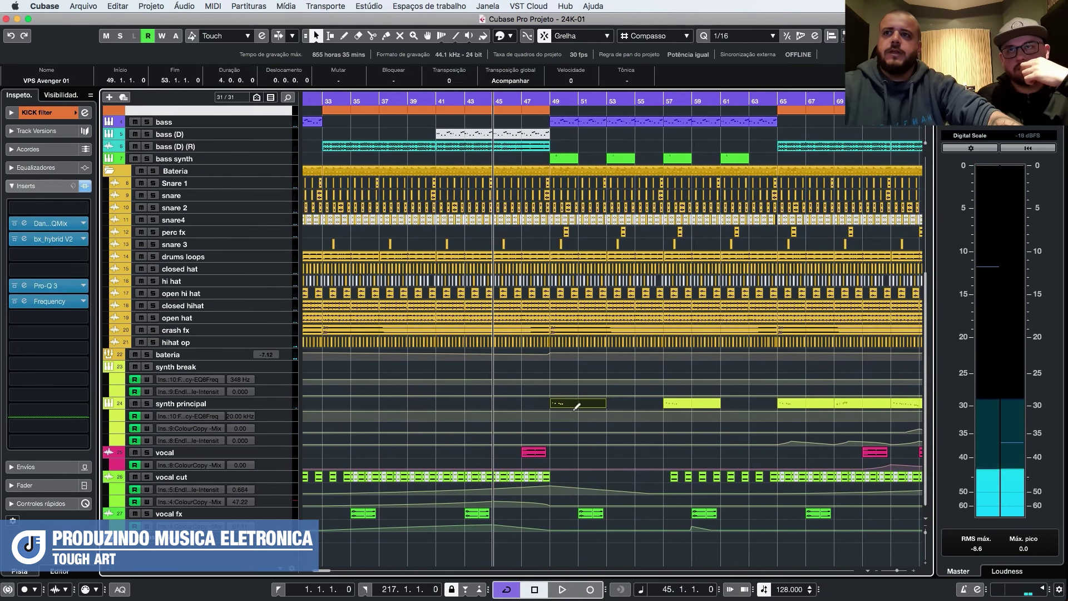
{"action": "left_click", "coordinate": [549, 109]}
{"action": "left_click", "coordinate": [148, 403]}
{"action": "key", "text": "space"}
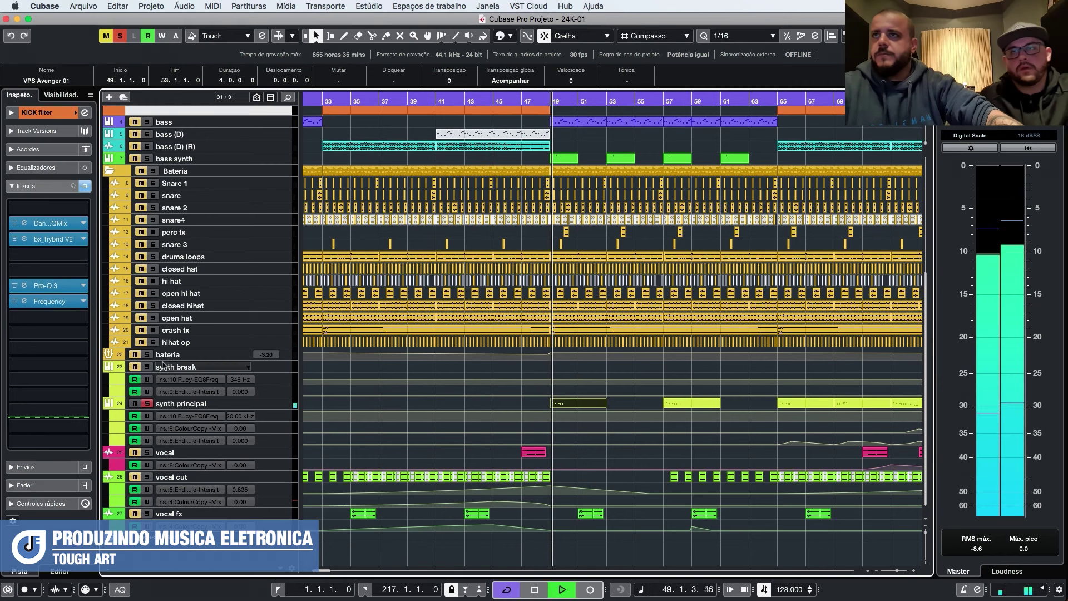
{"action": "key", "text": "space"}
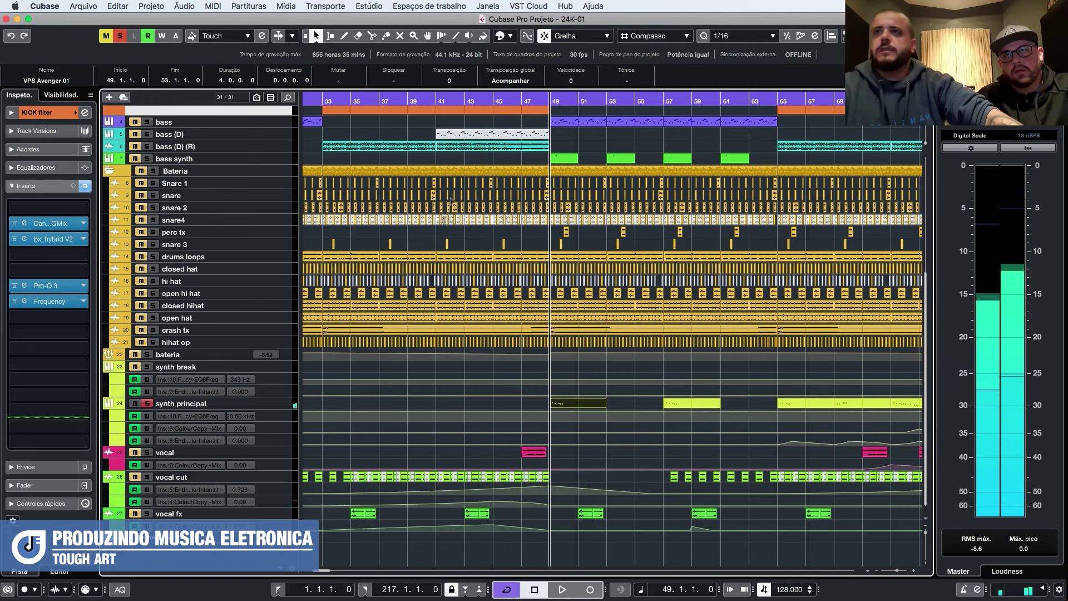
Solo the bass synth track as well, and examine the notes of its bar 49 clip in the note editor.
{"action": "scroll", "coordinate": [214, 238], "scroll_direction": "up", "scroll_amount": 4}
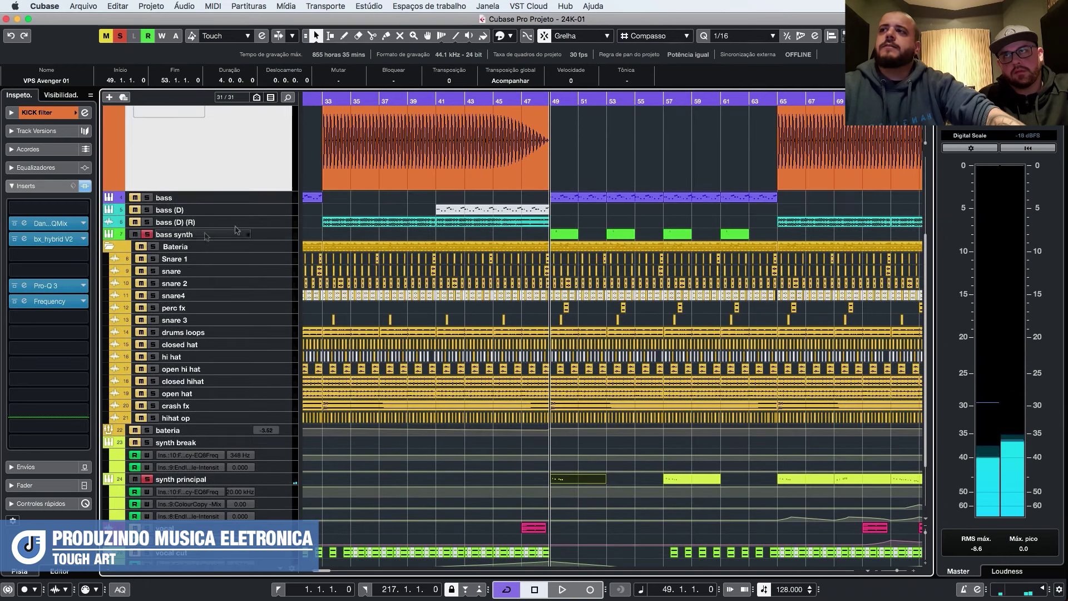
{"action": "double_click", "coordinate": [571, 234]}
{"action": "scroll", "coordinate": [167, 428], "scroll_direction": "up", "scroll_amount": 5}
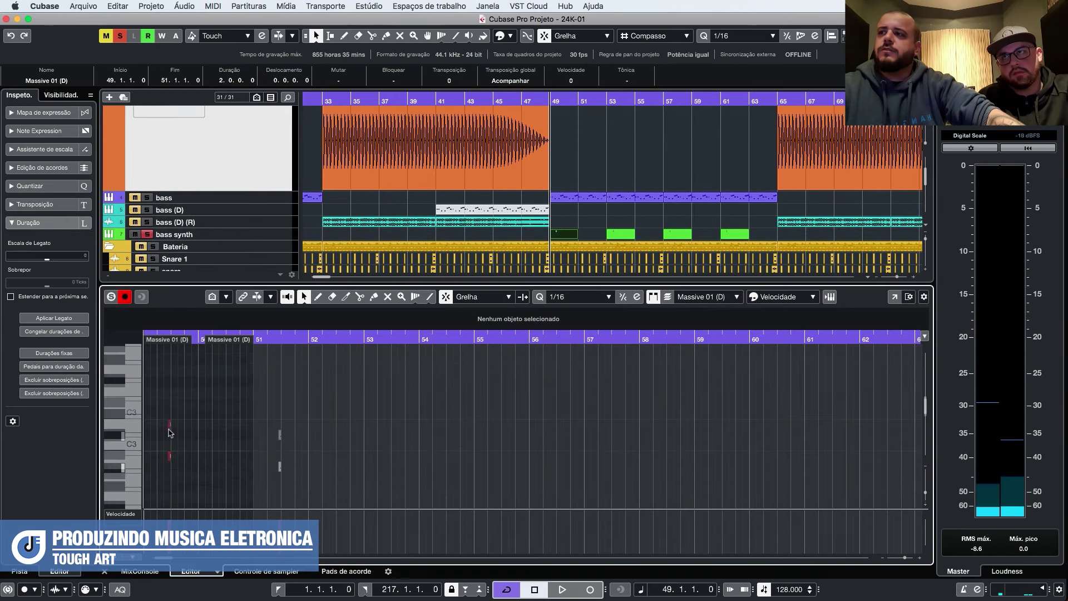
{"action": "key", "text": "h"}
{"action": "scroll", "coordinate": [178, 447], "scroll_direction": "down", "scroll_amount": 4}
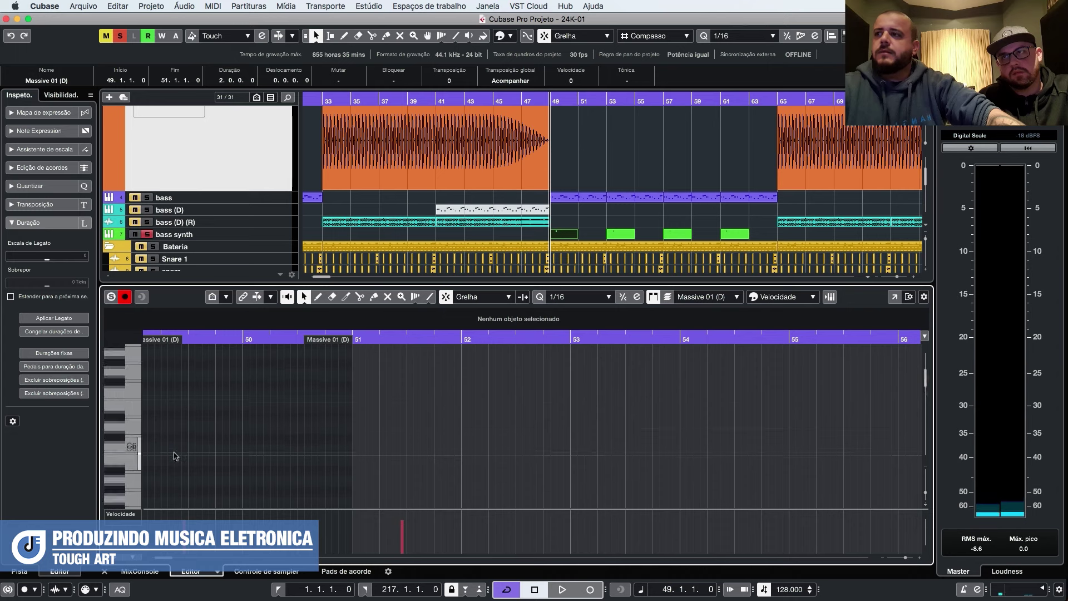
{"action": "scroll", "coordinate": [186, 418], "scroll_direction": "down", "scroll_amount": 7}
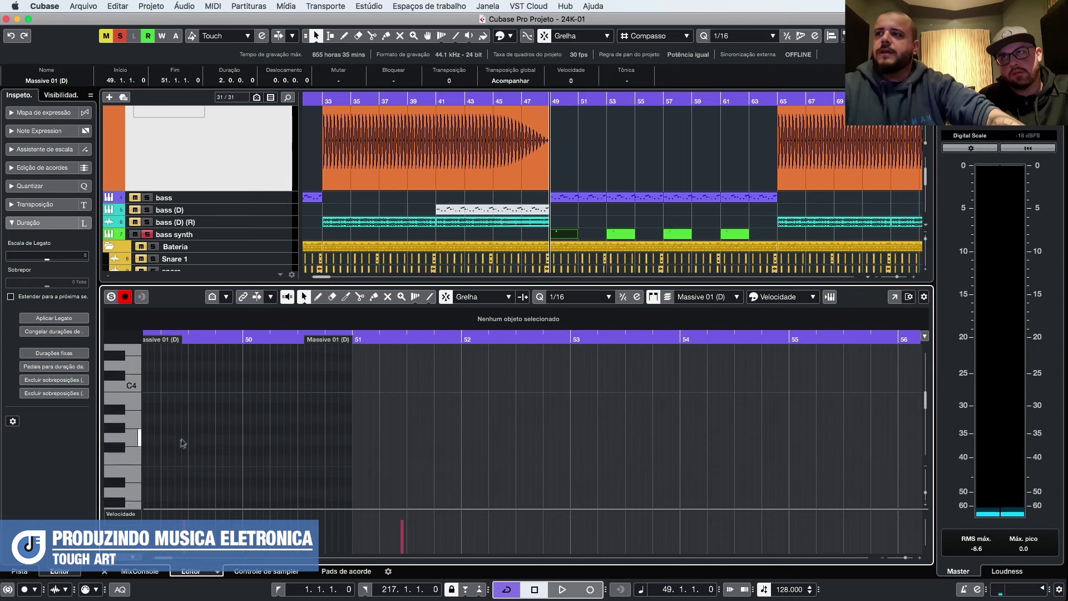
{"action": "scroll", "coordinate": [191, 379], "scroll_direction": "up", "scroll_amount": 3}
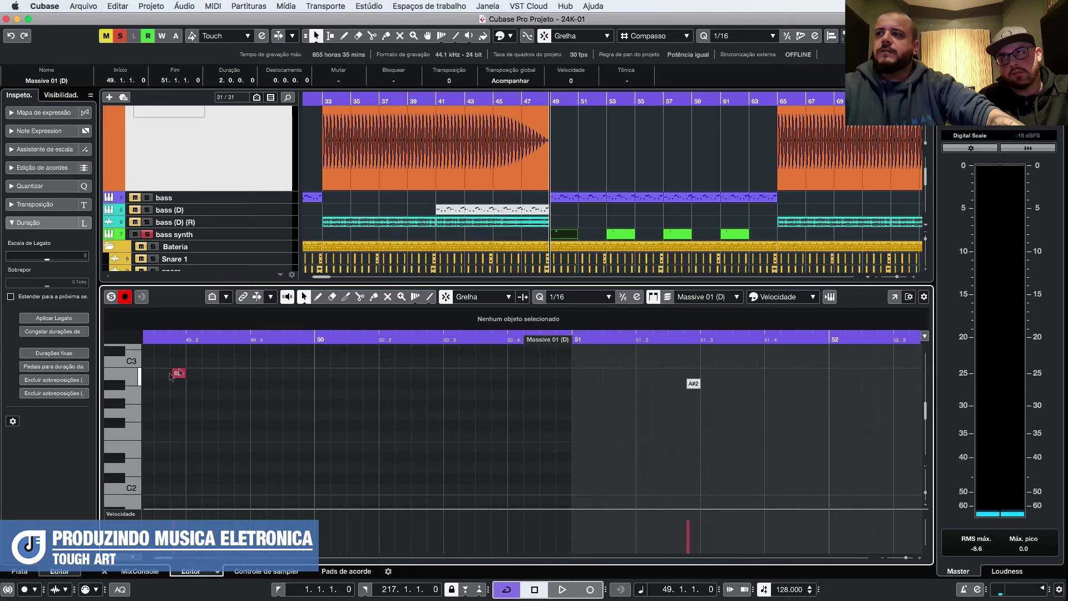
{"action": "key", "text": "super+e"}
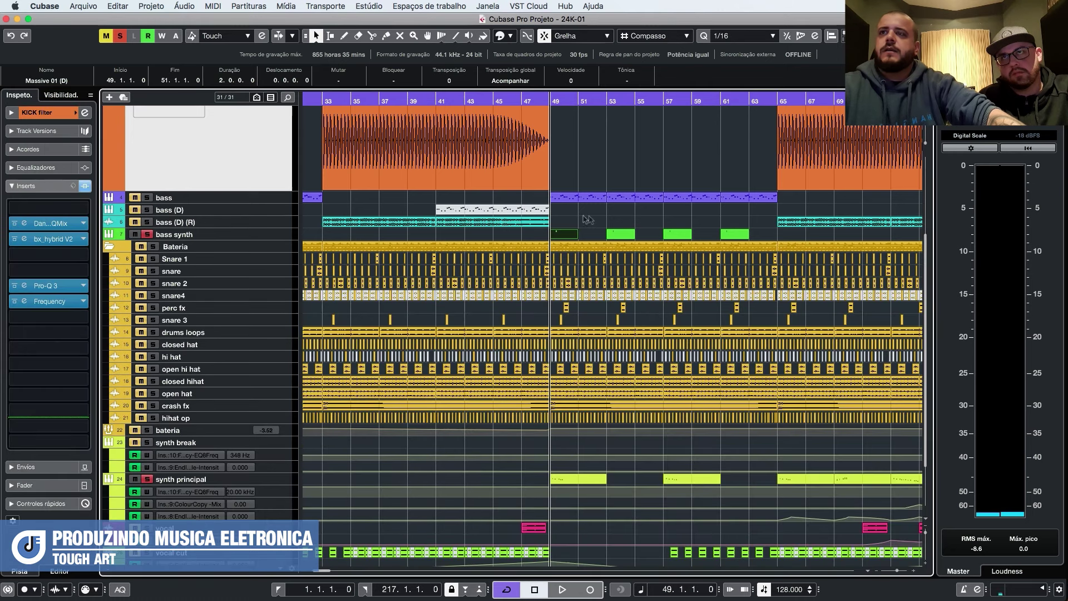
{"action": "double_click", "coordinate": [559, 238]}
{"action": "scroll", "coordinate": [257, 347], "scroll_direction": "up", "scroll_amount": 5}
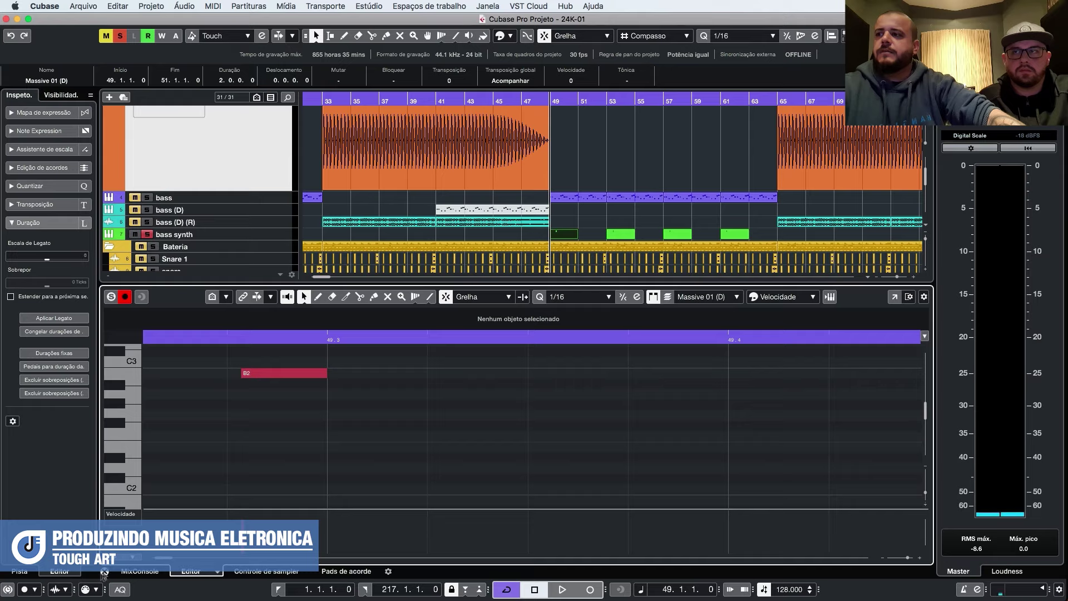
{"action": "left_click", "coordinate": [104, 572]}
Add the bass track to the solo, and listen to its line from bar 29 before stopping playback.
{"action": "scroll", "coordinate": [486, 219], "scroll_direction": "up", "scroll_amount": 5}
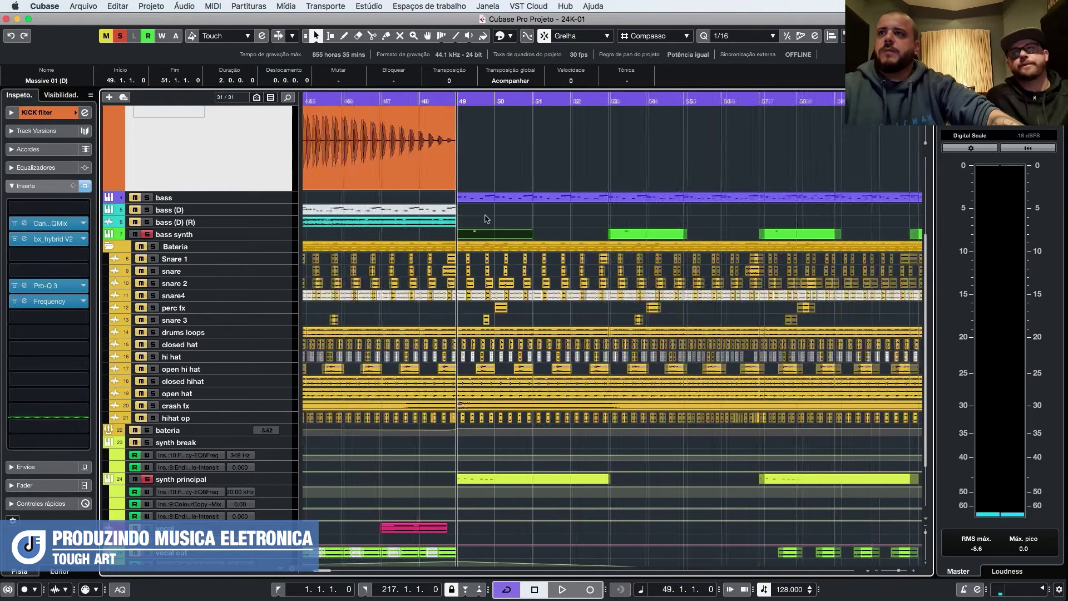
{"action": "scroll", "coordinate": [485, 218], "scroll_direction": "down", "scroll_amount": 5}
{"action": "left_click", "coordinate": [497, 161]}
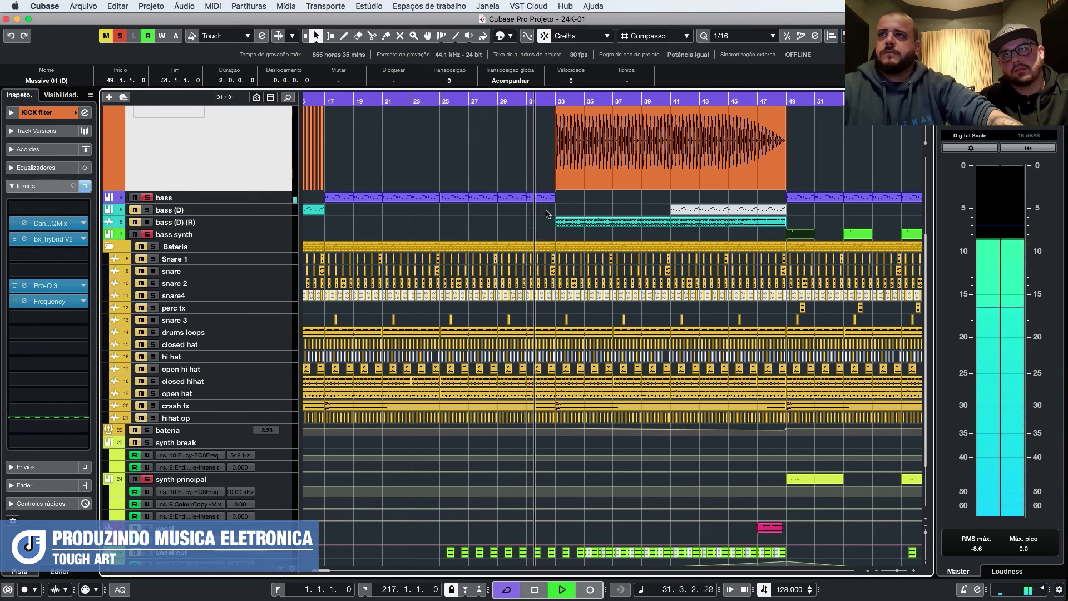
{"action": "key", "text": "space"}
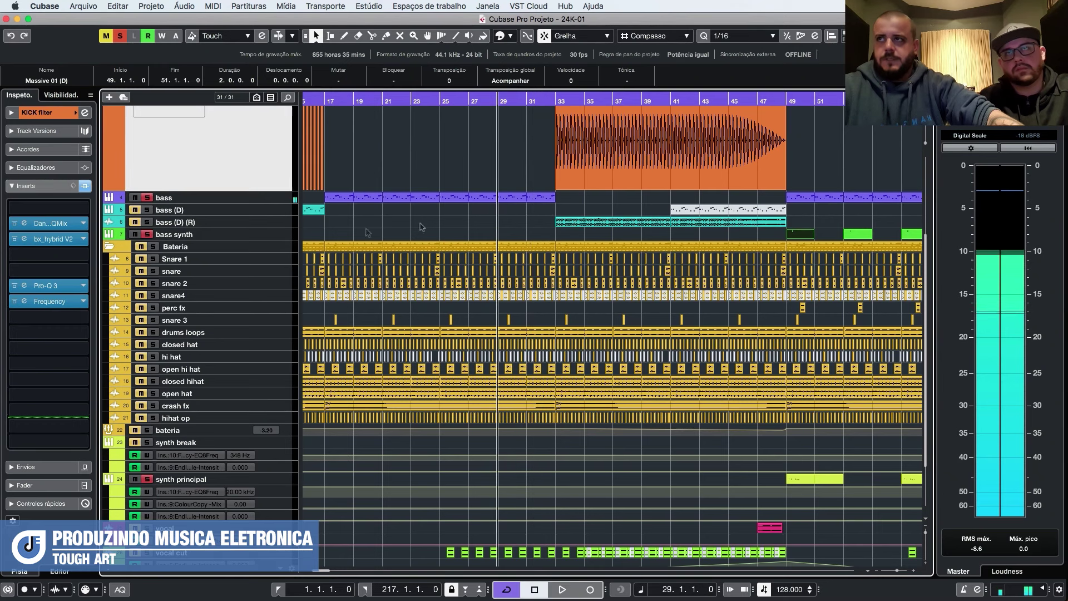
Play the soloed bass, bass synth and synth principal tracks together from bar 49, and stop playback.
{"action": "scroll", "coordinate": [536, 167], "scroll_direction": "right", "scroll_amount": 10}
{"action": "left_click", "coordinate": [536, 101]}
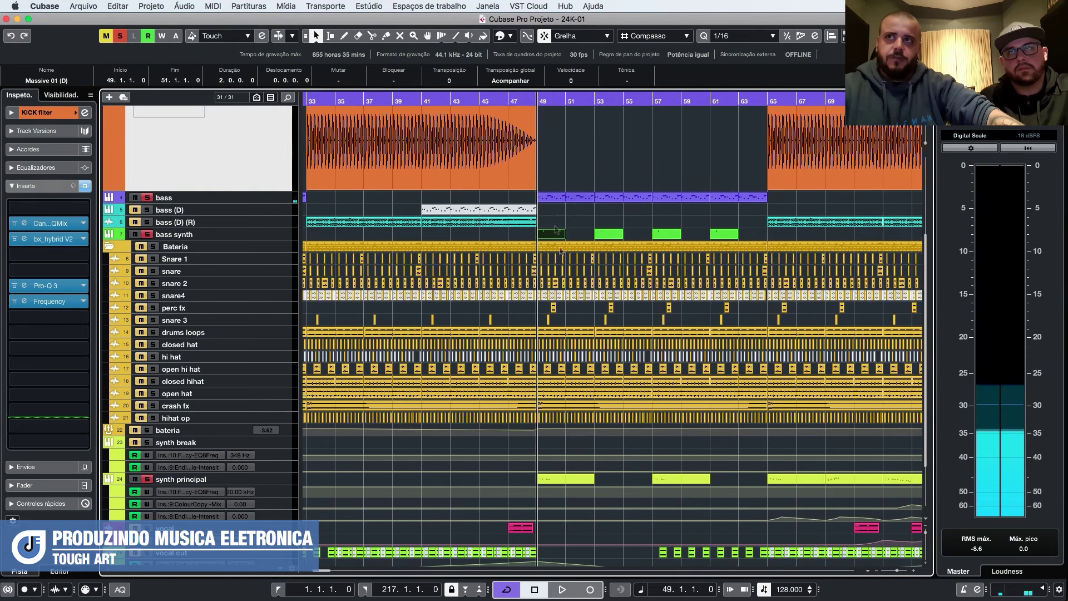
{"action": "key", "text": "space"}
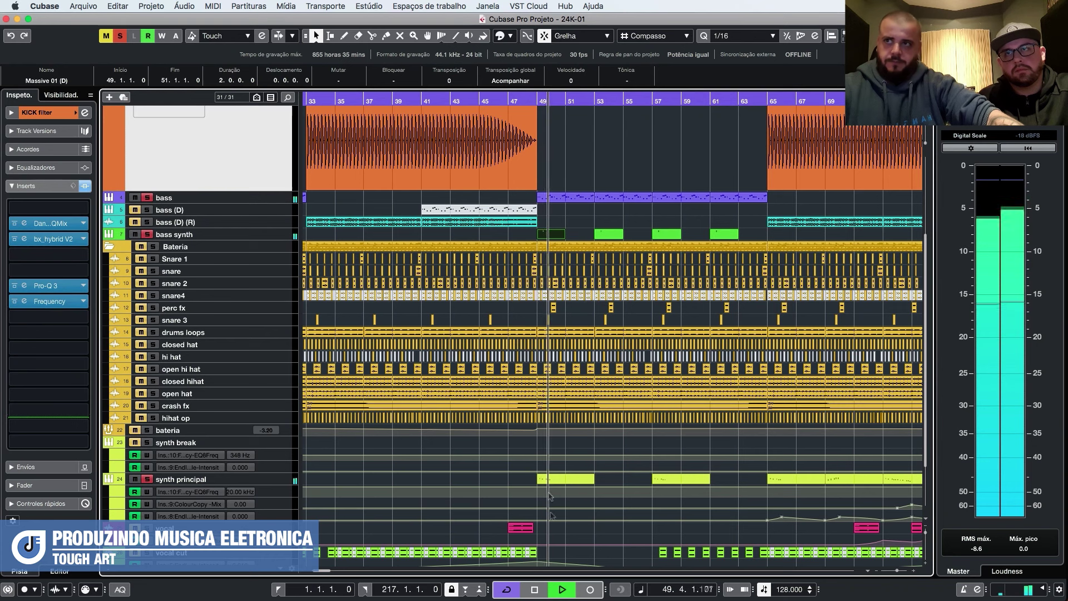
{"action": "key", "text": "space"}
{"action": "key", "text": "space"}
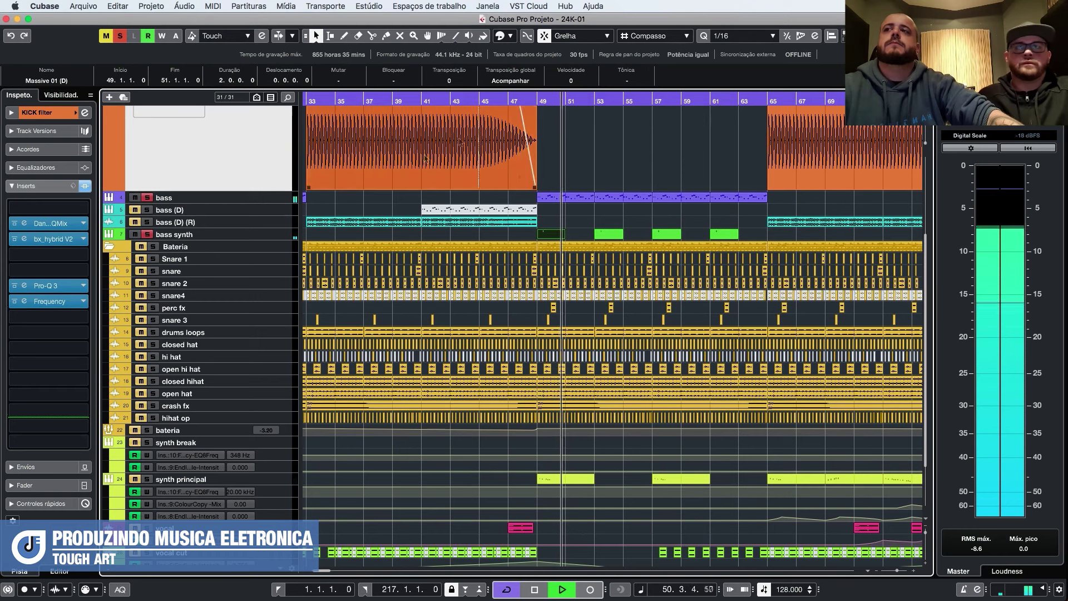
{"action": "key", "text": "space"}
Add the KICK track to the soloed bass and synth tracks, and listen to them together from bar 49.
{"action": "scroll", "coordinate": [154, 182], "scroll_direction": "up", "scroll_amount": 5}
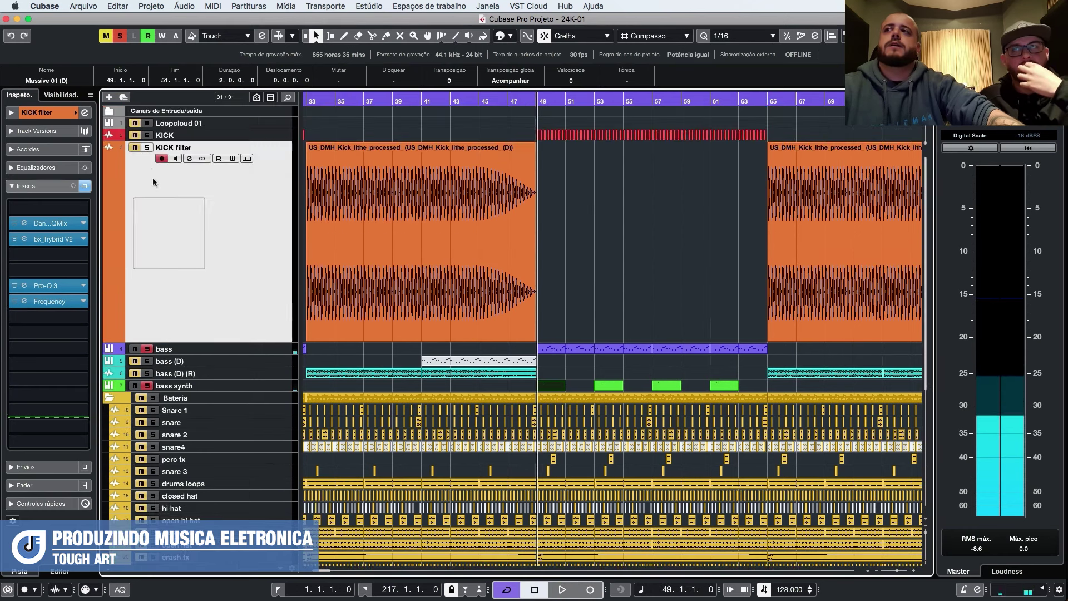
{"action": "left_click", "coordinate": [147, 136]}
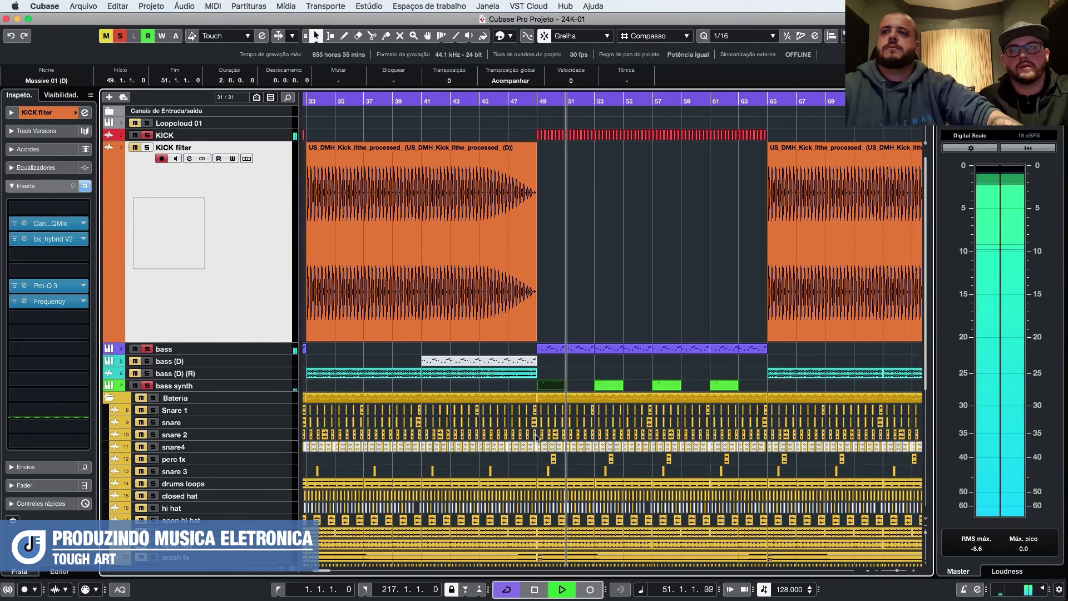
{"action": "scroll", "coordinate": [537, 436], "scroll_direction": "down", "scroll_amount": 1}
{"action": "key", "text": "space"}
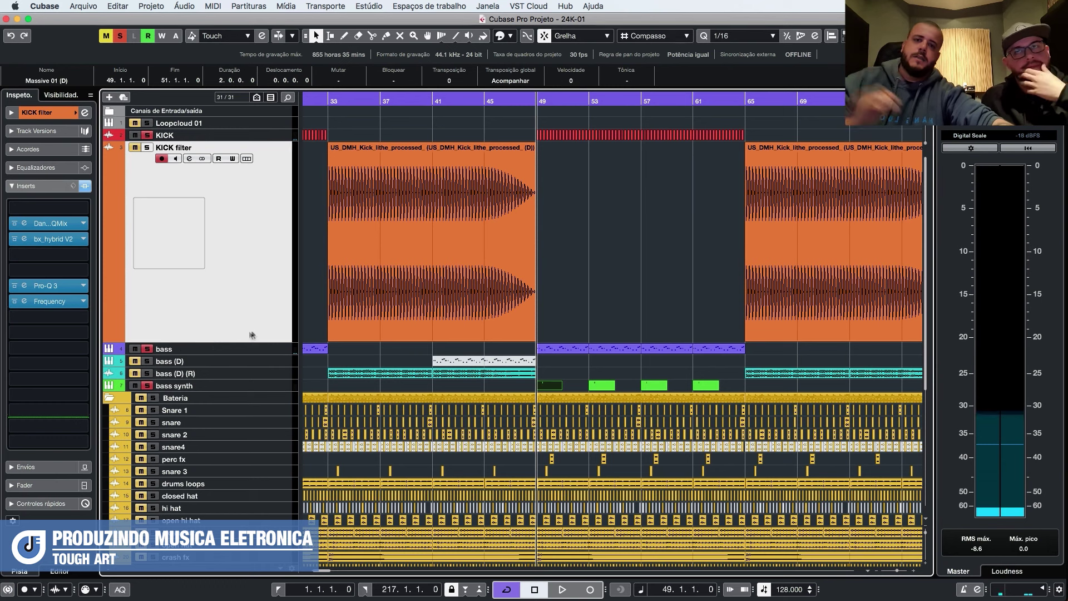
Clear all solo and mute states, and play the full mix from bar 47 across the bar 49 transition.
{"action": "left_click", "coordinate": [119, 36]}
{"action": "left_click", "coordinate": [105, 35]}
{"action": "left_click", "coordinate": [511, 100]}
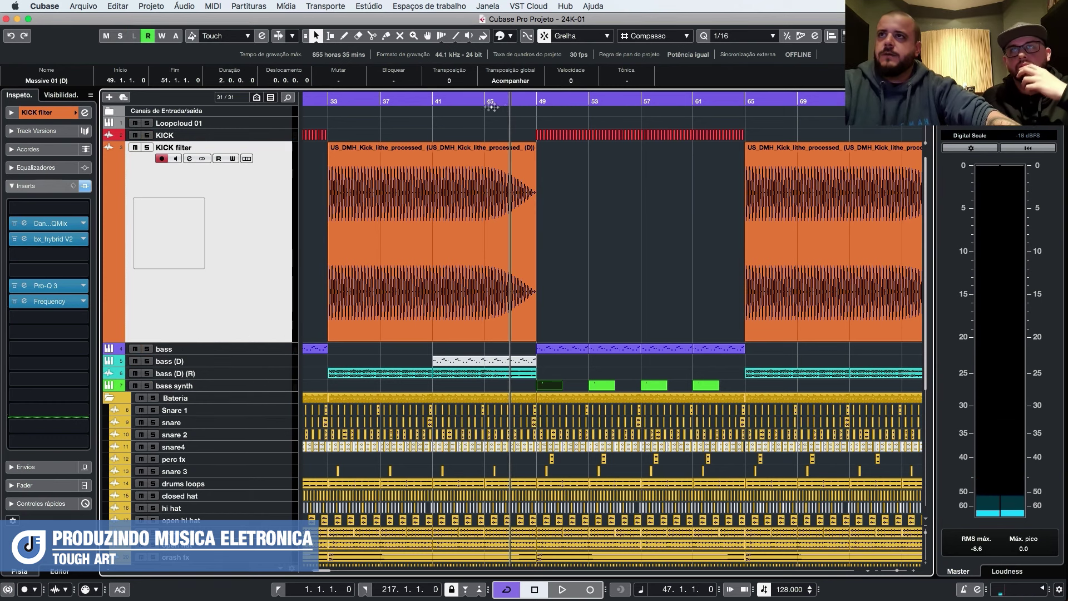
{"action": "key", "text": "space"}
{"action": "left_click", "coordinate": [401, 229]}
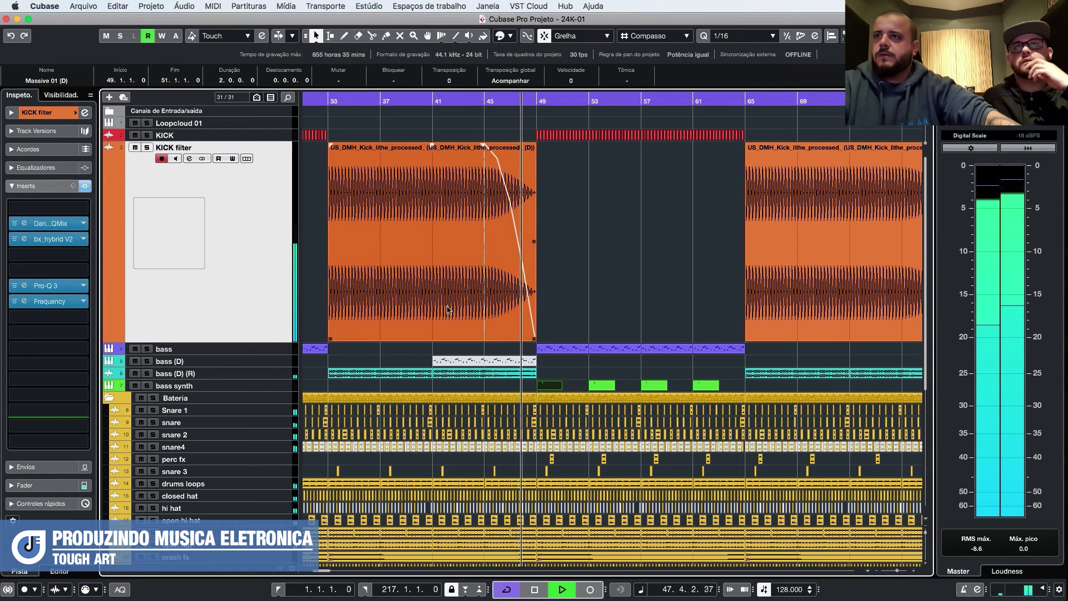
{"action": "left_click", "coordinate": [572, 341]}
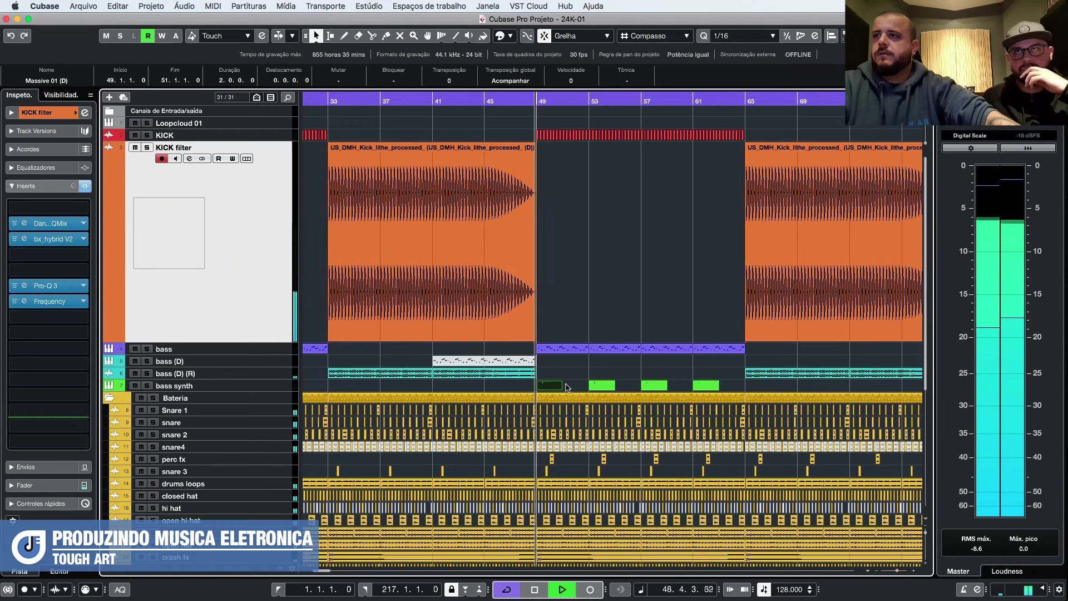
{"action": "key", "text": "g"}
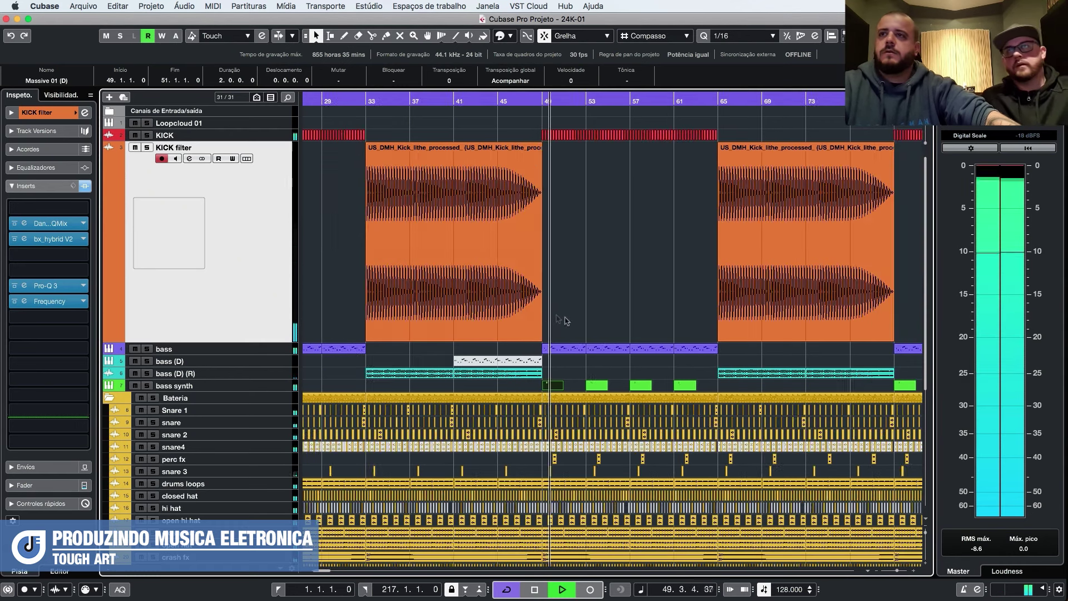
Return the enlarged KICK filter track to the same compact height as the other tracks during playback.
{"action": "left_click", "coordinate": [280, 258]}
{"action": "key", "text": "h"}
{"action": "key", "text": "h"}
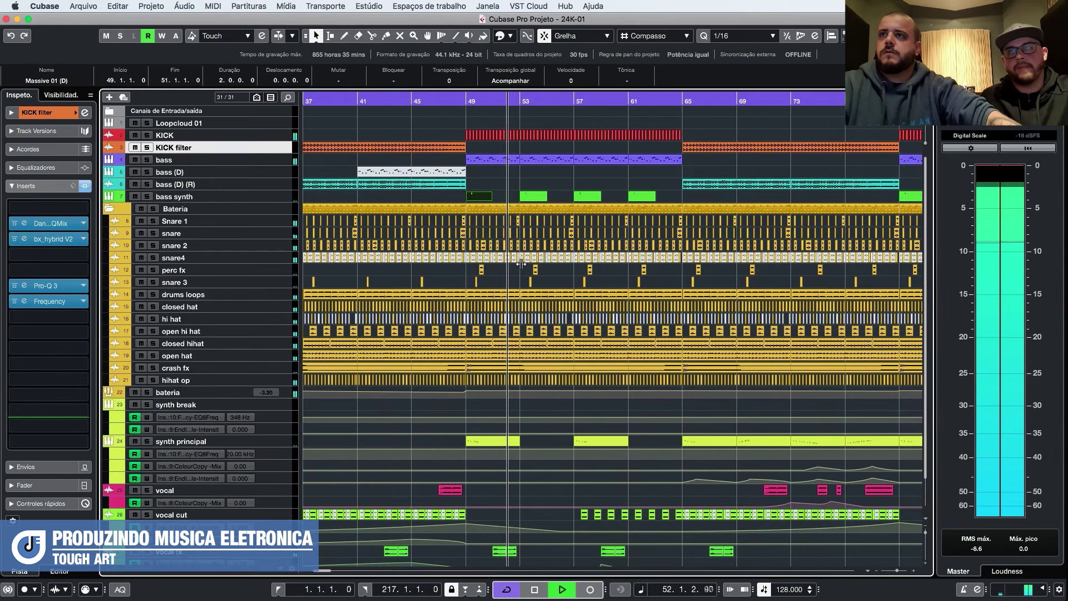
Listen to the full mix past bar 49 while examining the upcoming sections of the arrangement, and stop playback.
{"action": "key", "text": "g"}
{"action": "scroll", "coordinate": [439, 338], "scroll_direction": "right", "scroll_amount": 10}
{"action": "key", "text": "g"}
{"action": "key", "text": "g"}
{"action": "key", "text": "g"}
{"action": "key", "text": "g"}
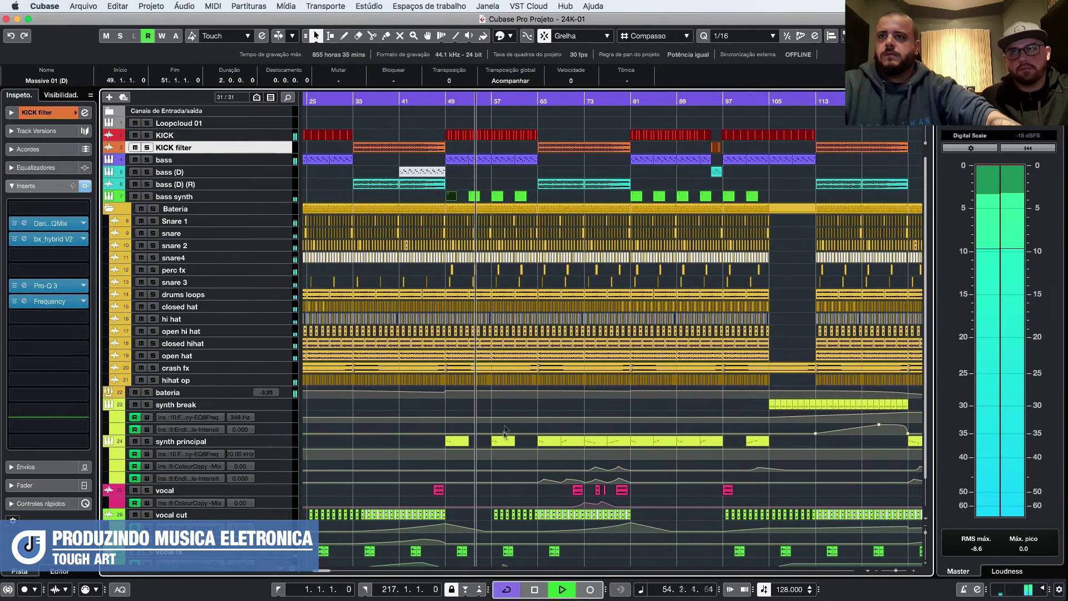
{"action": "scroll", "coordinate": [497, 442], "scroll_direction": "right", "scroll_amount": 6}
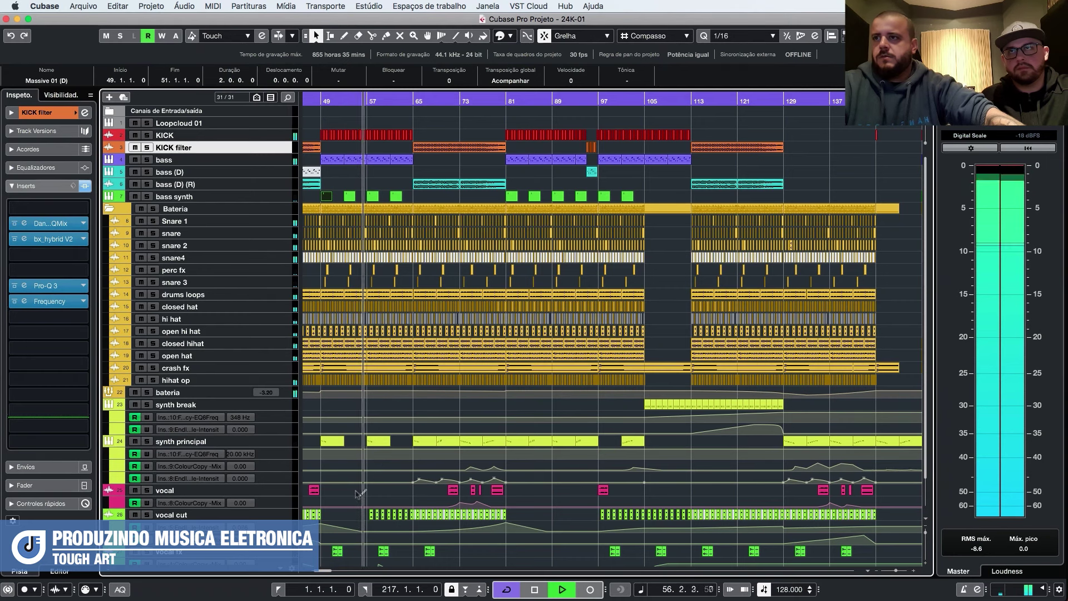
{"action": "key", "text": "h"}
{"action": "key", "text": "h"}
{"action": "key", "text": "h"}
{"action": "key", "text": "h"}
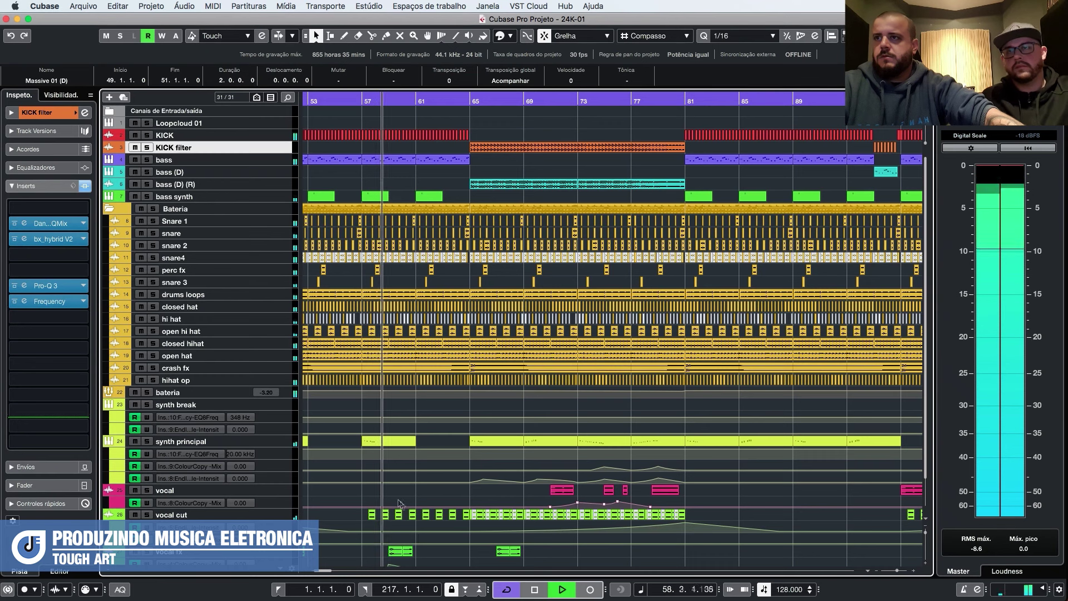
{"action": "key", "text": "space"}
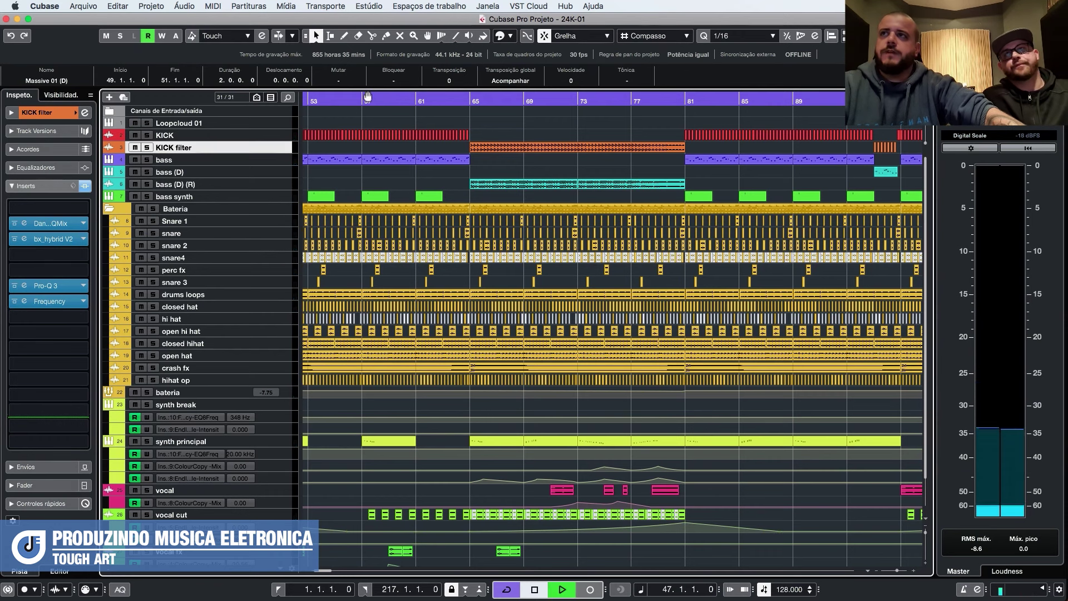
Play the full mix from bar 57 into the bar 65 section while following the arrangement, and stop playback.
{"action": "key", "text": "space"}
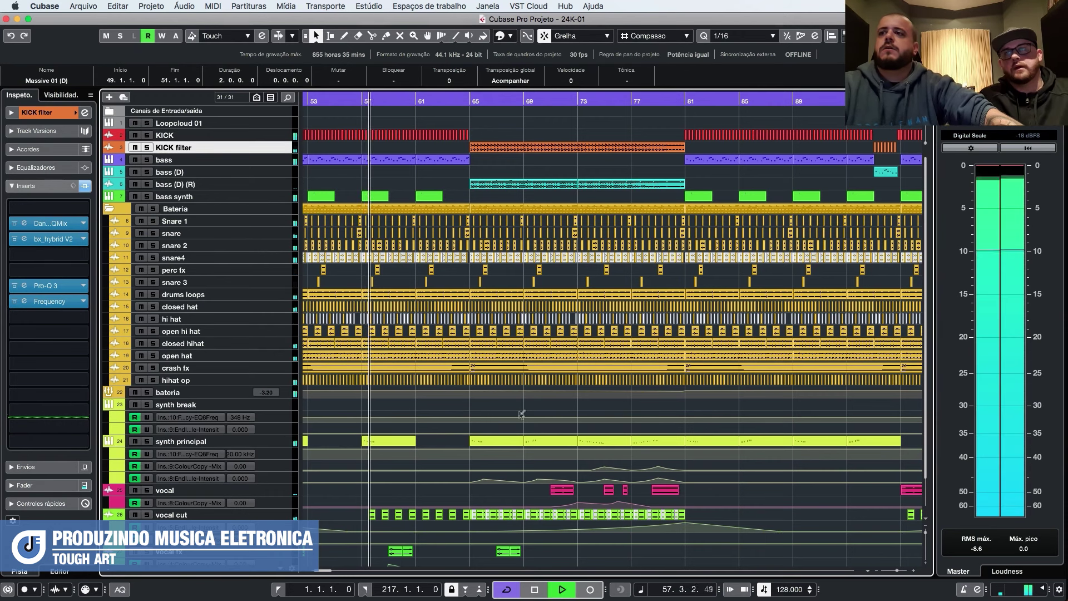
{"action": "scroll", "coordinate": [440, 445], "scroll_direction": "down", "scroll_amount": 2}
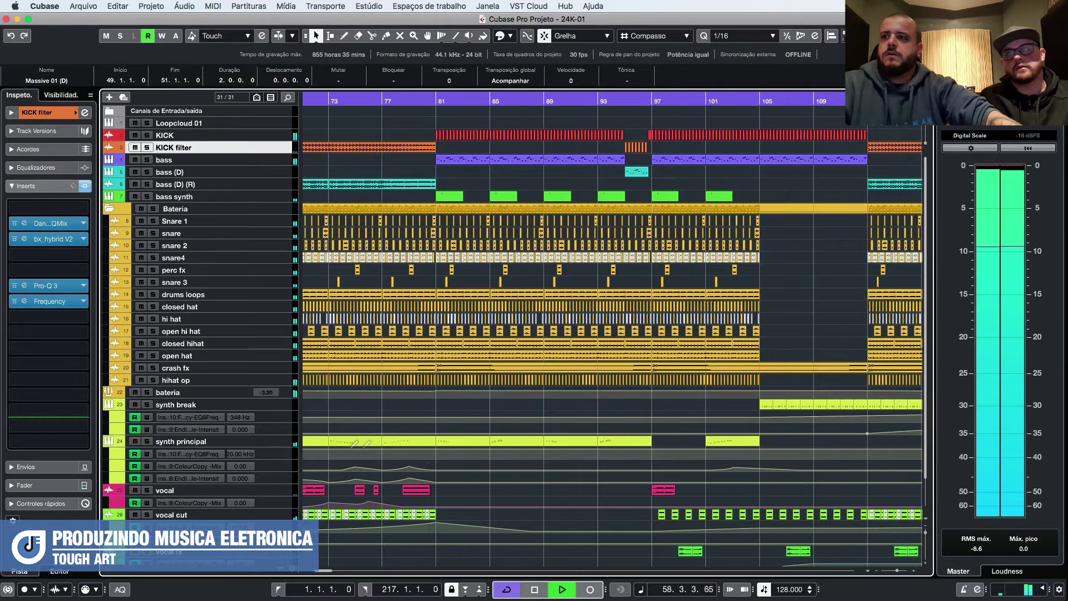
{"action": "scroll", "coordinate": [445, 480], "scroll_direction": "up", "scroll_amount": 1}
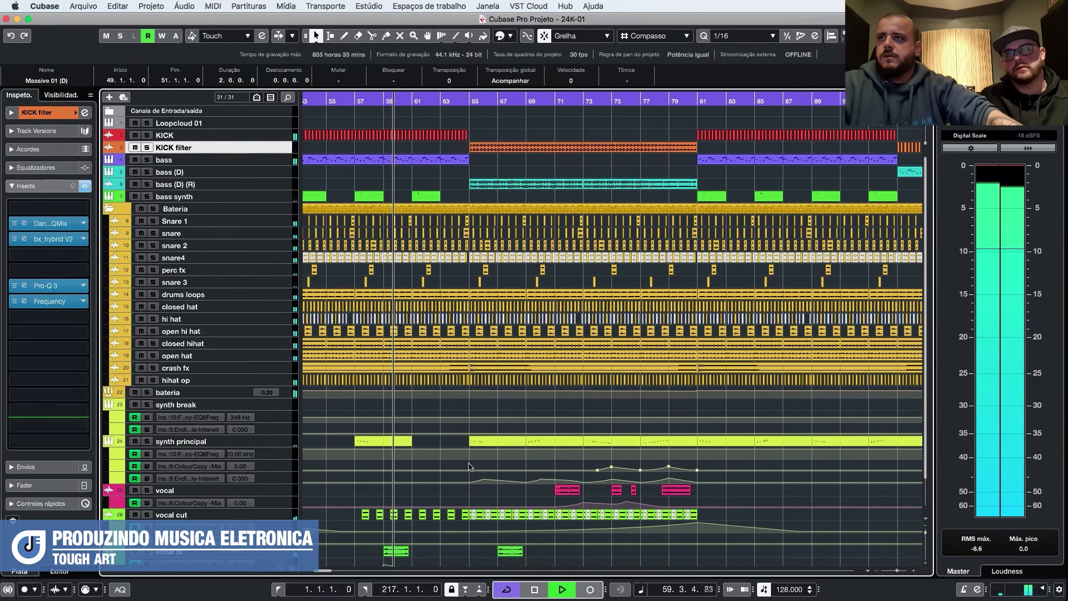
{"action": "scroll", "coordinate": [470, 465], "scroll_direction": "down", "scroll_amount": 1}
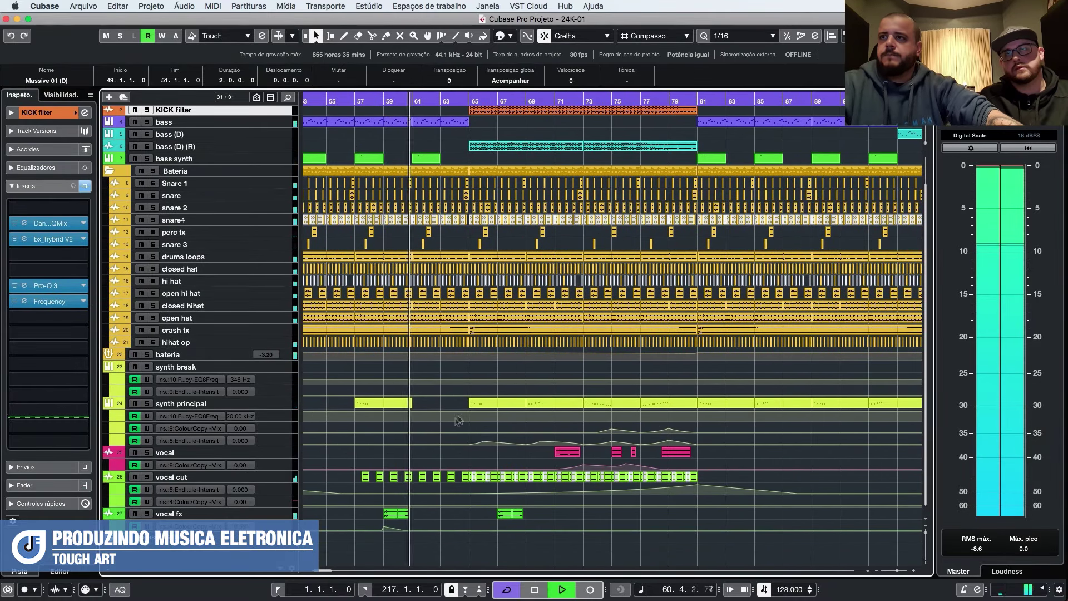
{"action": "scroll", "coordinate": [478, 421], "scroll_direction": "down", "scroll_amount": 3}
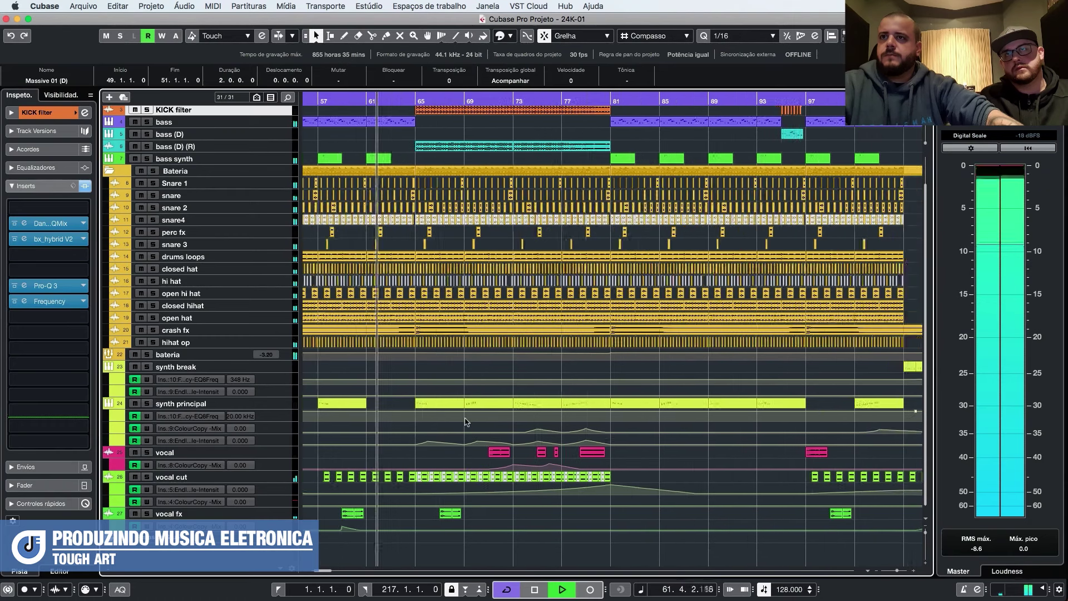
{"action": "scroll", "coordinate": [441, 423], "scroll_direction": "up", "scroll_amount": 3}
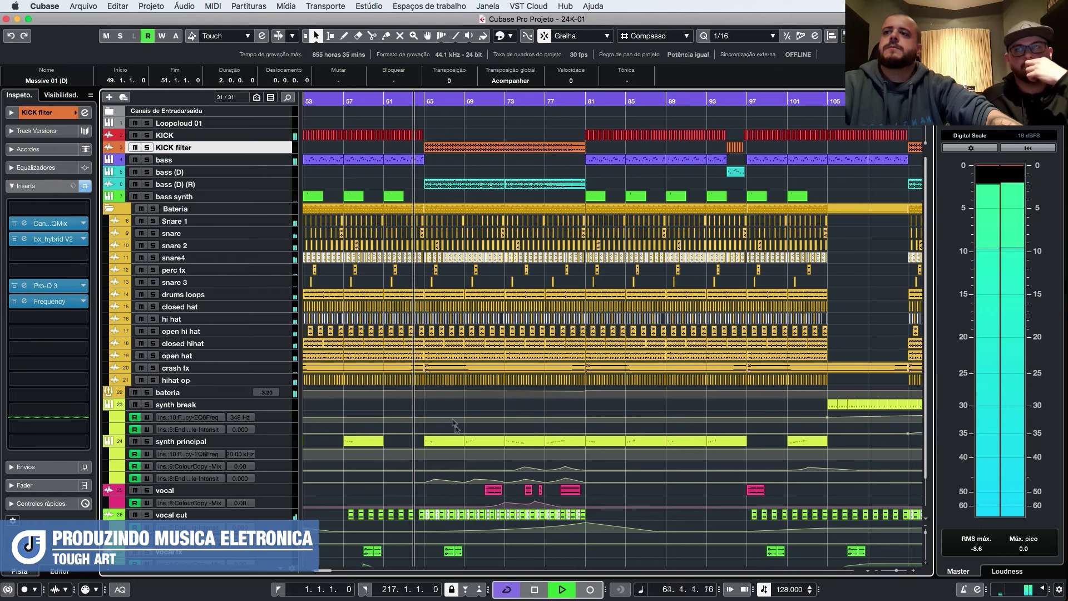
{"action": "scroll", "coordinate": [454, 424], "scroll_direction": "down", "scroll_amount": 2}
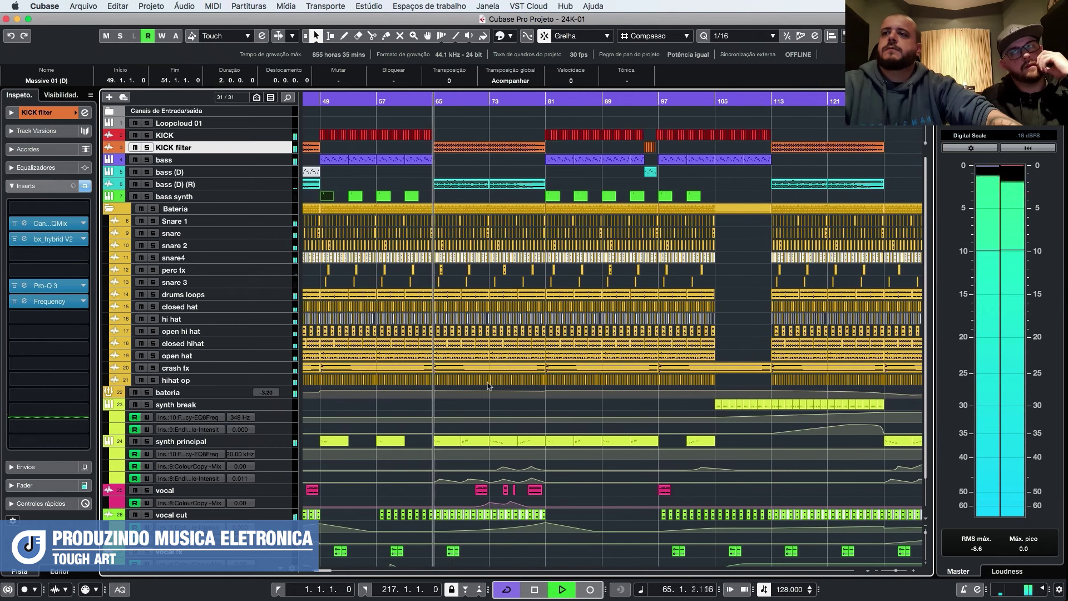
{"action": "key", "text": "space"}
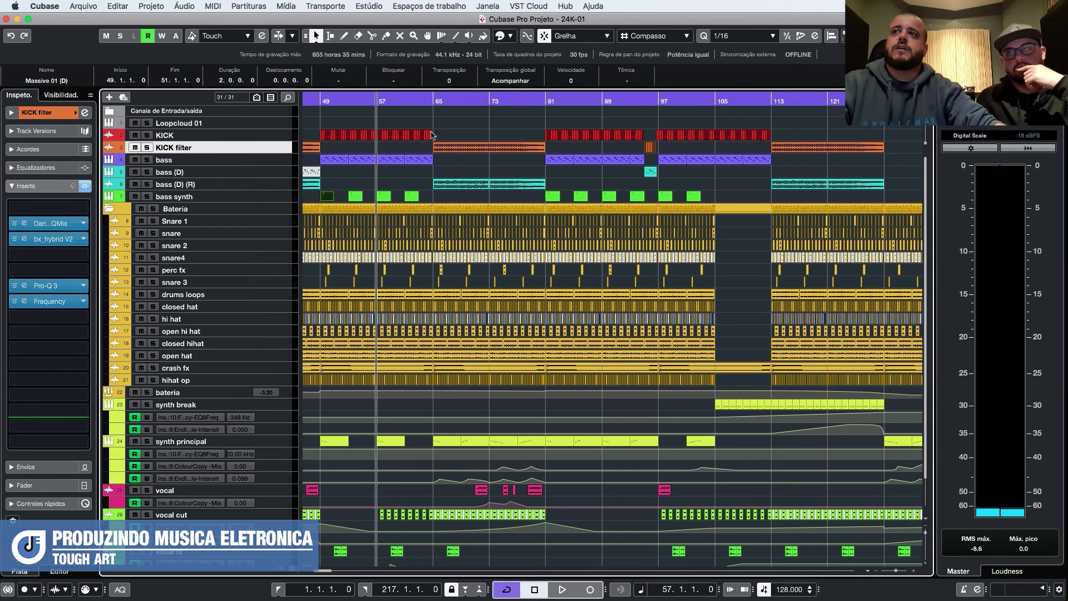
Move the playback position to the start of bar 65, where the KICK filter clip begins.
{"action": "scroll", "coordinate": [357, 156], "scroll_direction": "left", "scroll_amount": 4}
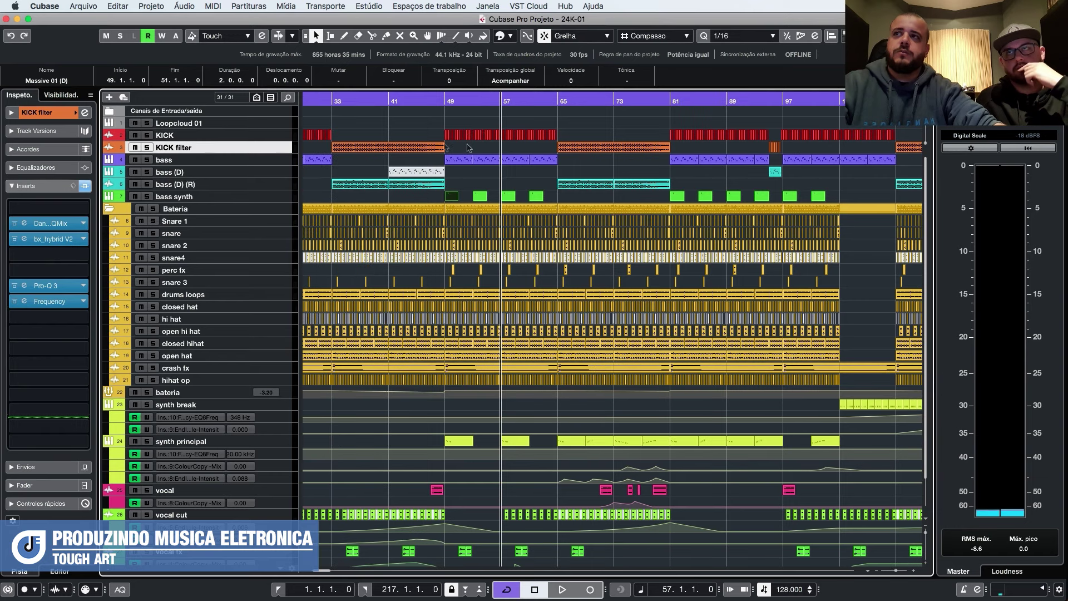
{"action": "scroll", "coordinate": [475, 143], "scroll_direction": "right", "scroll_amount": 4}
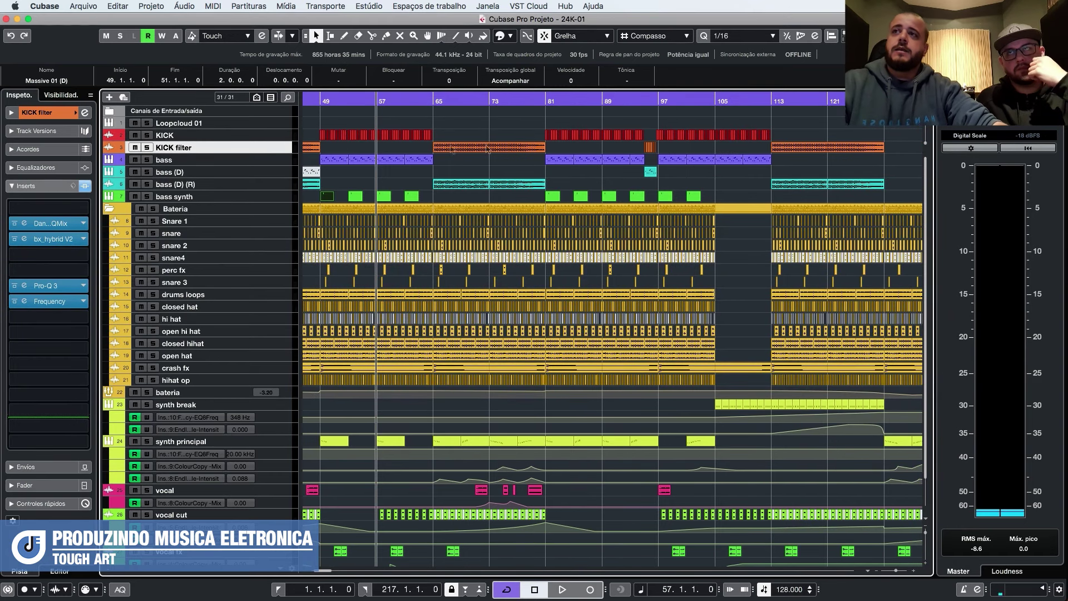
{"action": "left_click", "coordinate": [435, 109]}
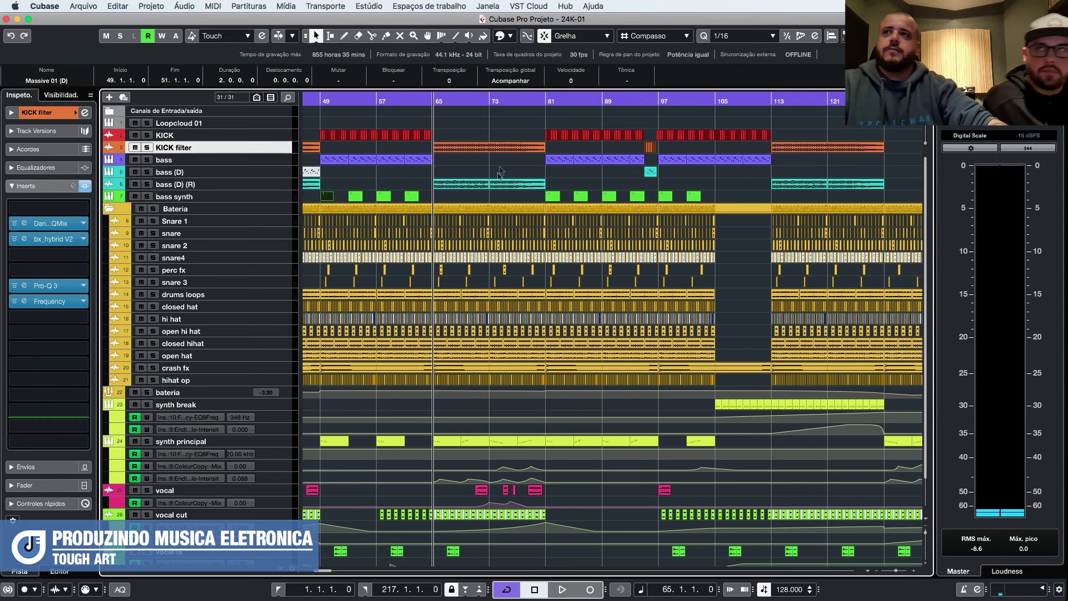
Highlight the vocal clips, then the synth principal and vocal cut clips between bars 65 and 81.
{"action": "scroll", "coordinate": [477, 146], "scroll_direction": "up", "scroll_amount": 2}
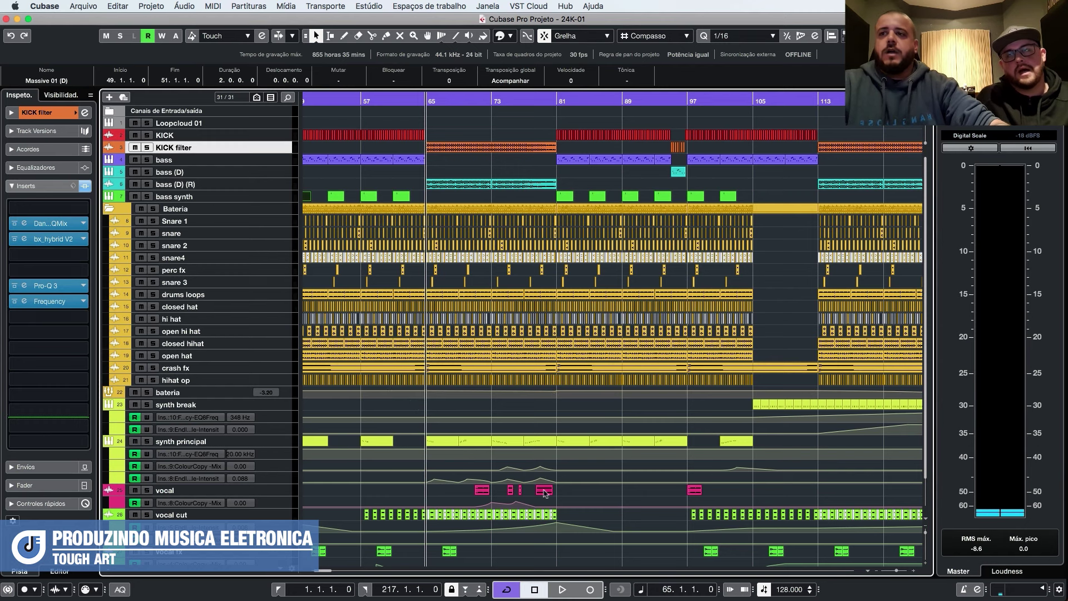
{"action": "scroll", "coordinate": [557, 494], "scroll_direction": "left", "scroll_amount": 5}
{"action": "left_click_drag", "start_coordinate": [638, 491], "coordinate": [788, 491]}
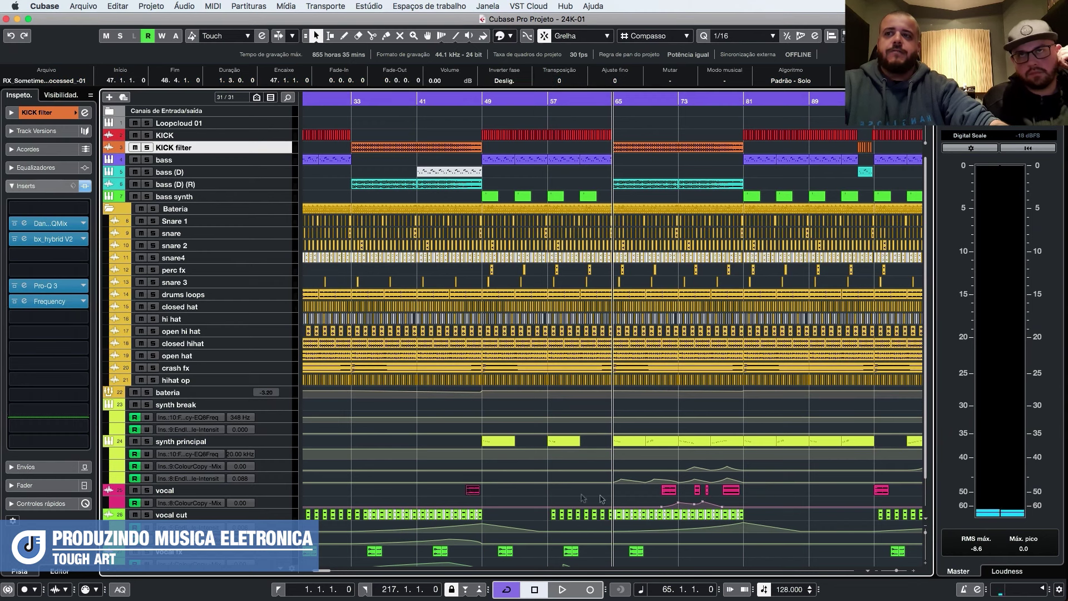
{"action": "left_click_drag", "start_coordinate": [633, 492], "coordinate": [781, 494]}
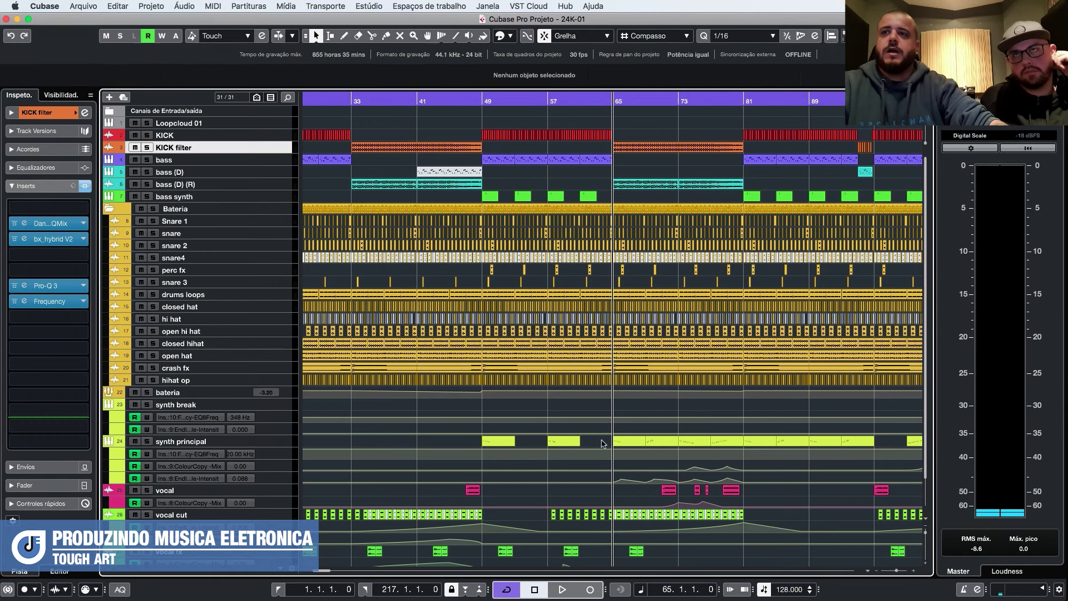
{"action": "left_click_drag", "start_coordinate": [734, 442], "coordinate": [729, 444]}
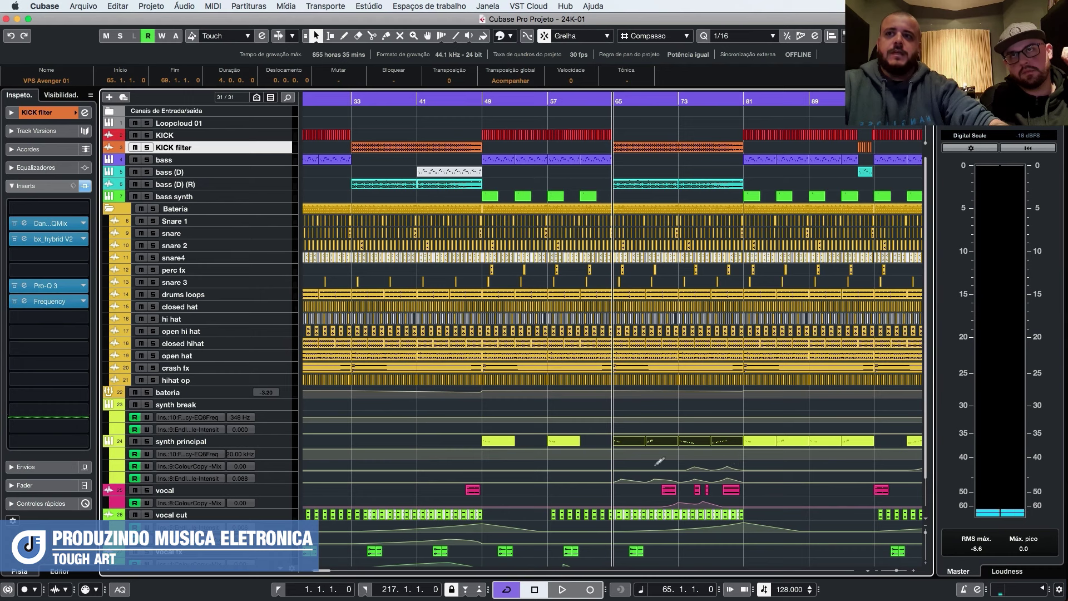
{"action": "left_click_drag", "start_coordinate": [769, 513], "coordinate": [699, 520]}
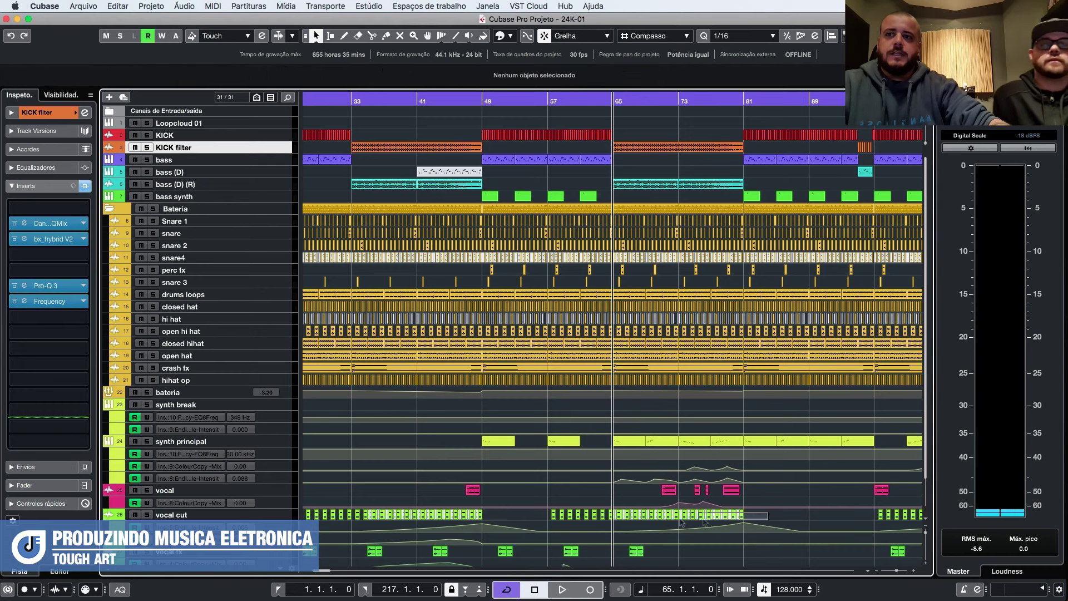
{"action": "left_click_drag", "start_coordinate": [614, 516], "coordinate": [612, 521]}
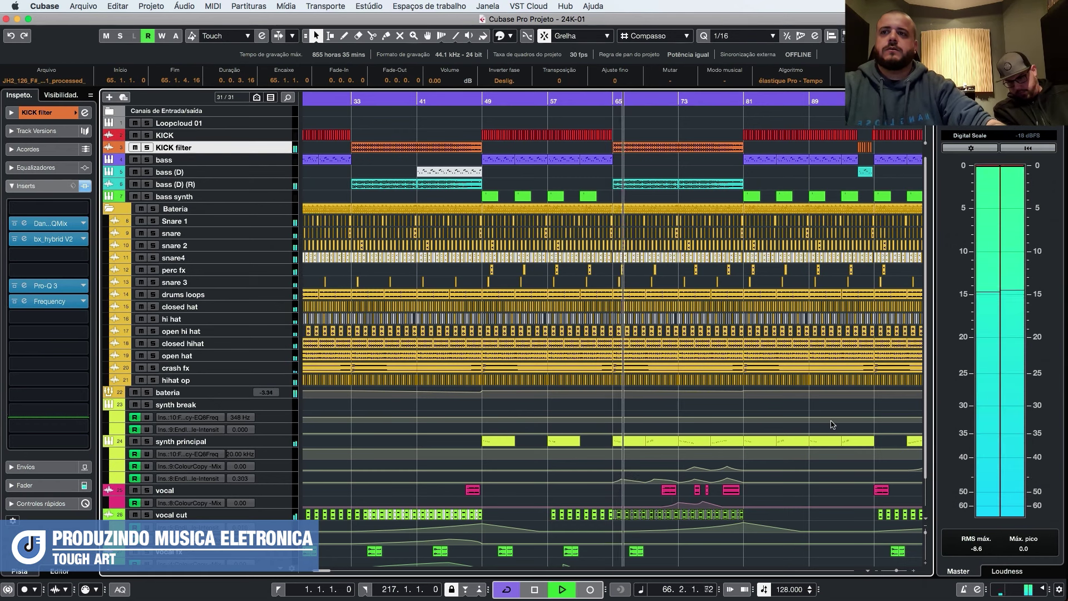
Play the full mix from bar 65, following the filtered kick, synth and vocal cut section.
{"action": "scroll", "coordinate": [619, 249], "scroll_direction": "right", "scroll_amount": 5}
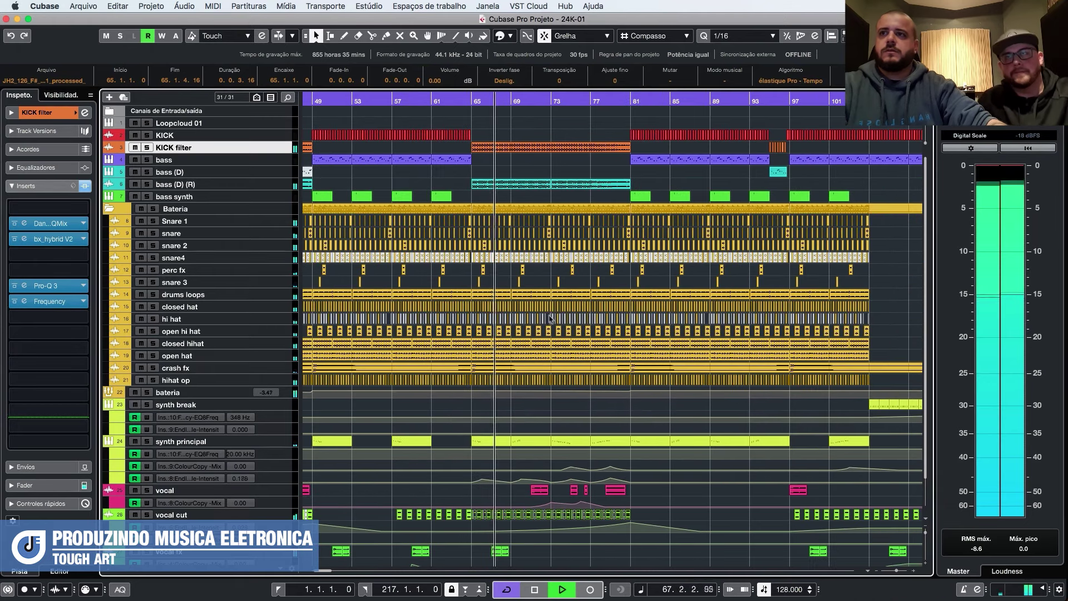
{"action": "scroll", "coordinate": [555, 267], "scroll_direction": "up", "scroll_amount": 2}
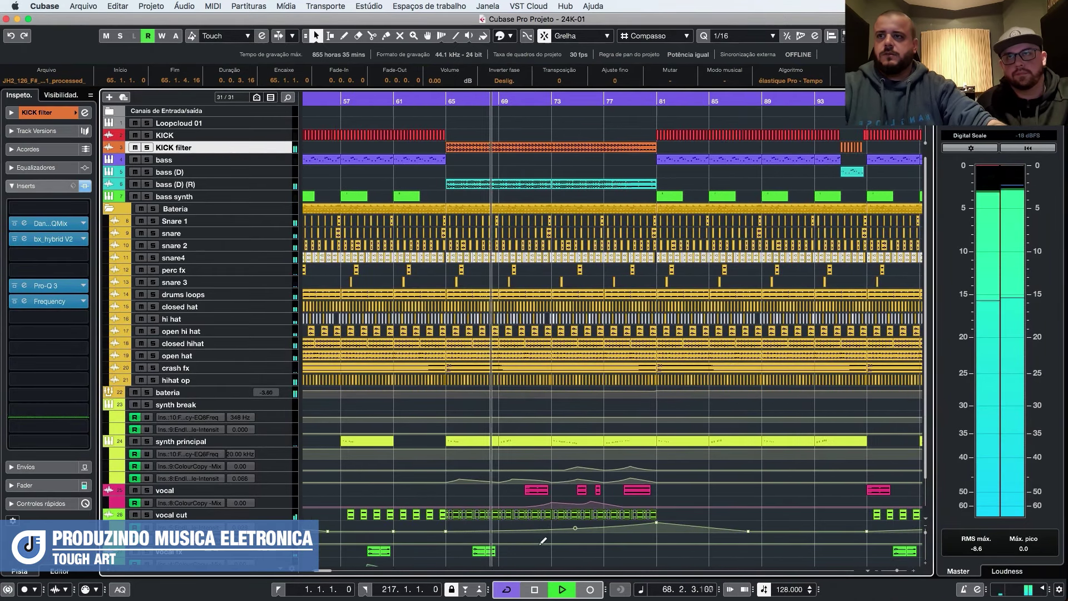
{"action": "scroll", "coordinate": [543, 520], "scroll_direction": "down", "scroll_amount": 2}
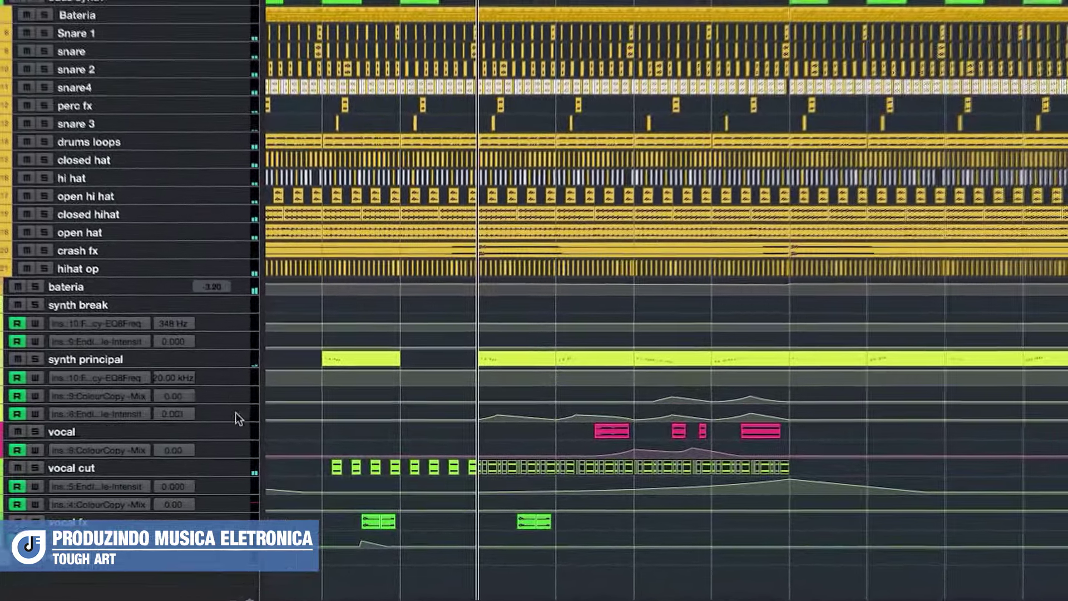
Inspect the synth principal automation lanes for EndlessSmile intensity, ColourCopy mix and Frequency EQ8Freq by selecting each.
{"action": "left_click", "coordinate": [254, 421]}
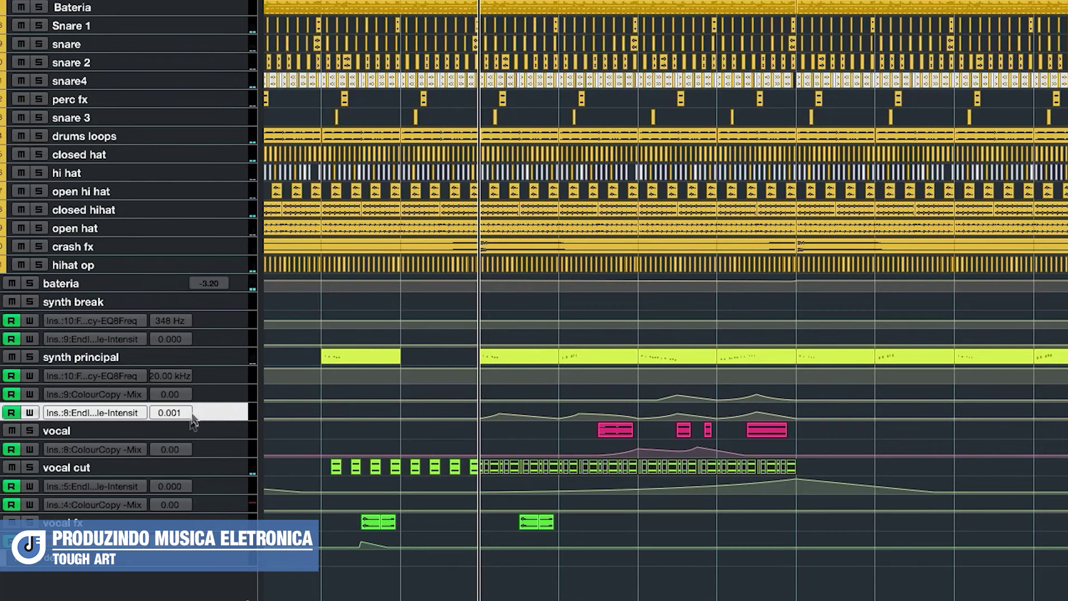
{"action": "left_click", "coordinate": [234, 394]}
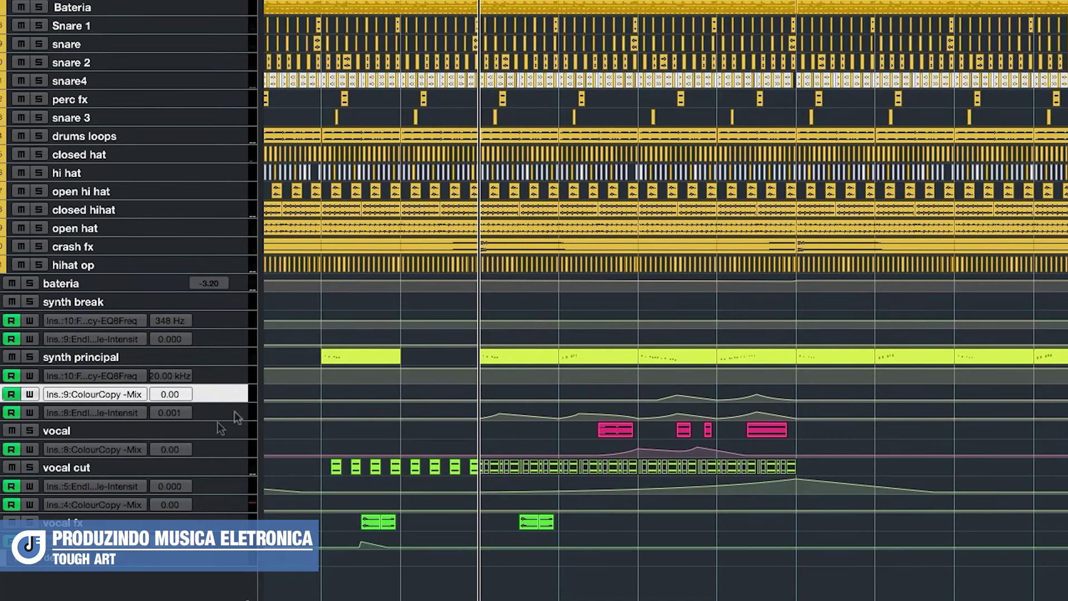
{"action": "left_click", "coordinate": [233, 381]}
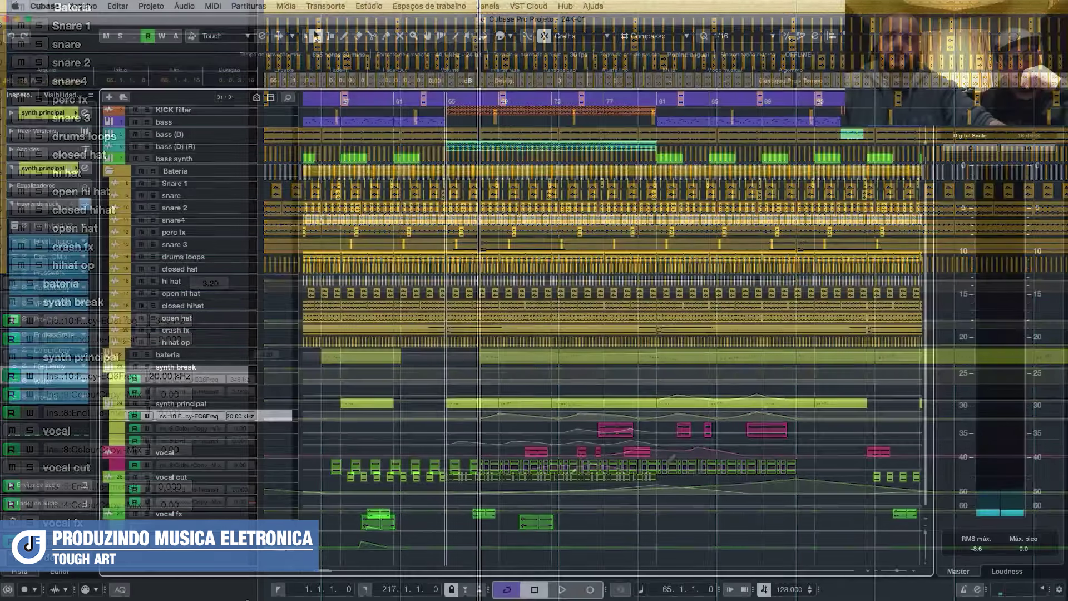
Play the full mix from bar 65 across the bar 81 transition with cycle turned back on, and stop playback.
{"action": "double_click", "coordinate": [545, 98]}
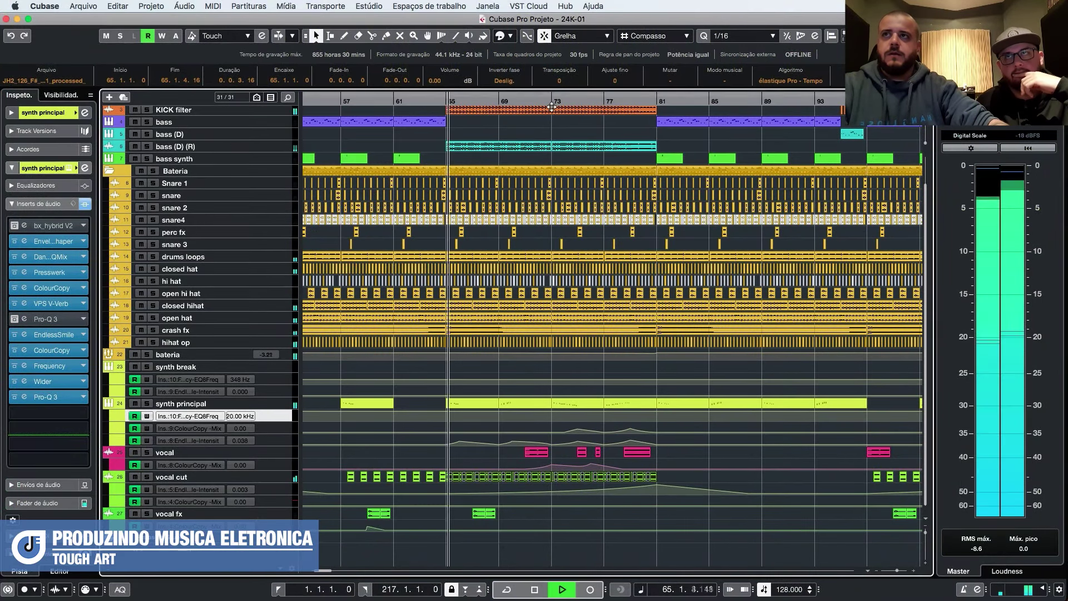
{"action": "key", "text": "KP_Divide"}
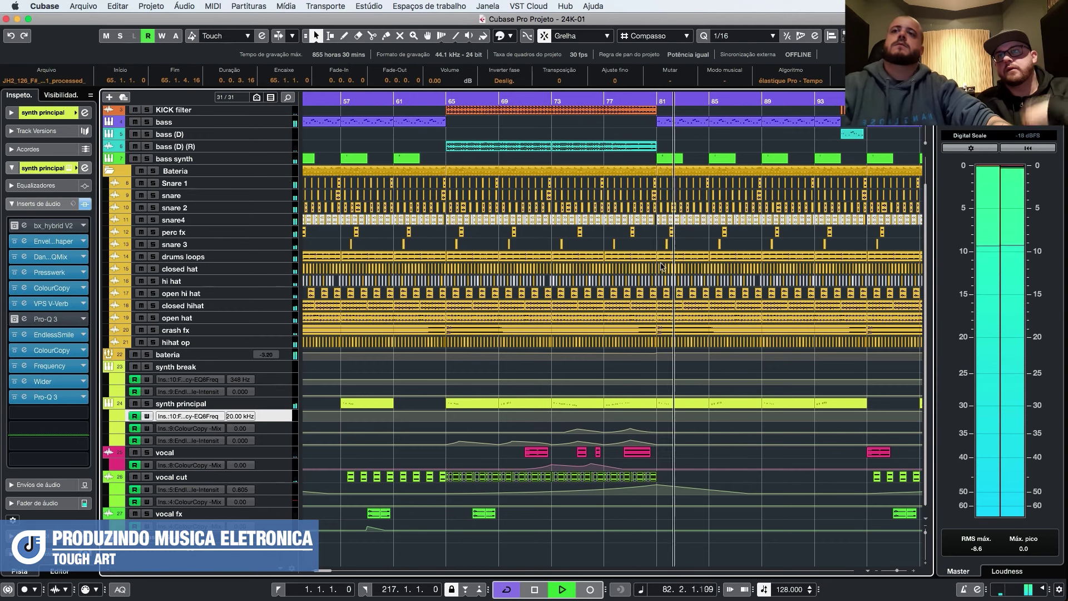
{"action": "key", "text": "space"}
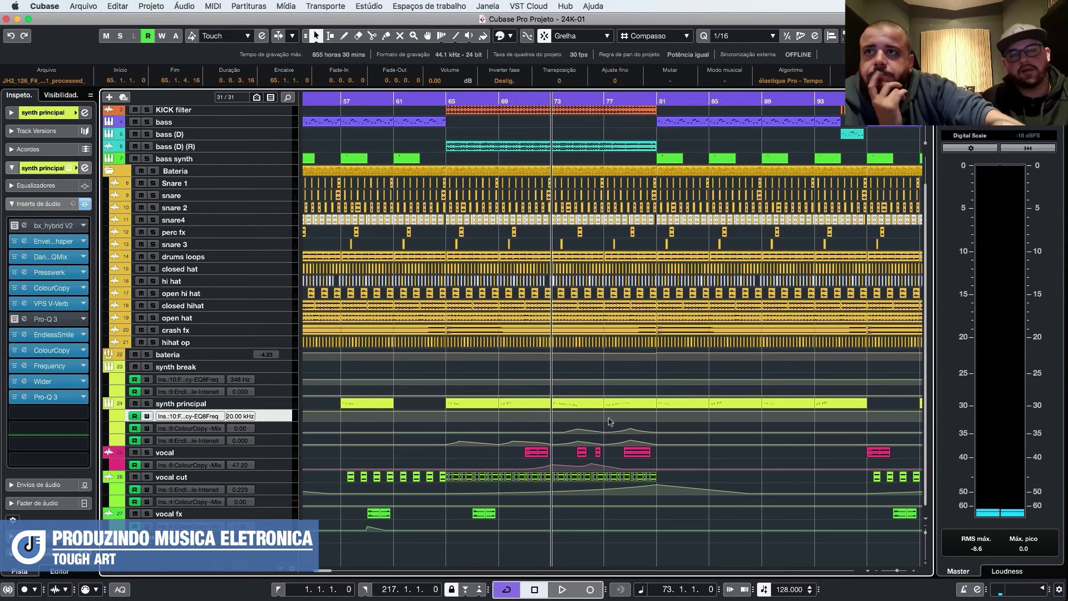
Highlight the synth principal clips between bars 73 and 81 by selecting them, and clear the selection.
{"action": "scroll", "coordinate": [703, 322], "scroll_direction": "up", "scroll_amount": 3}
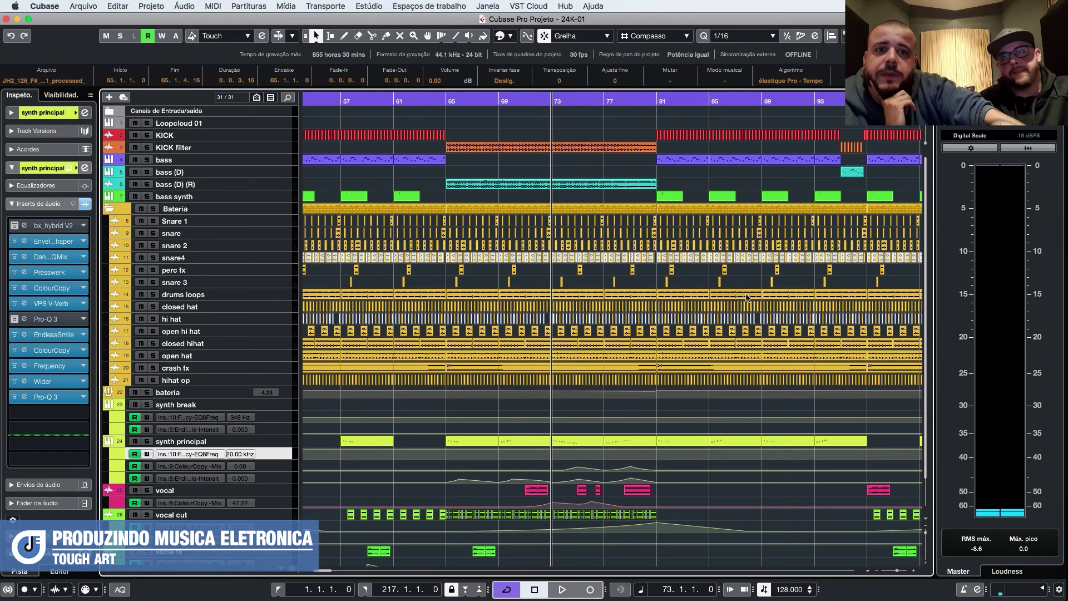
{"action": "scroll", "coordinate": [649, 377], "scroll_direction": "down", "scroll_amount": 1}
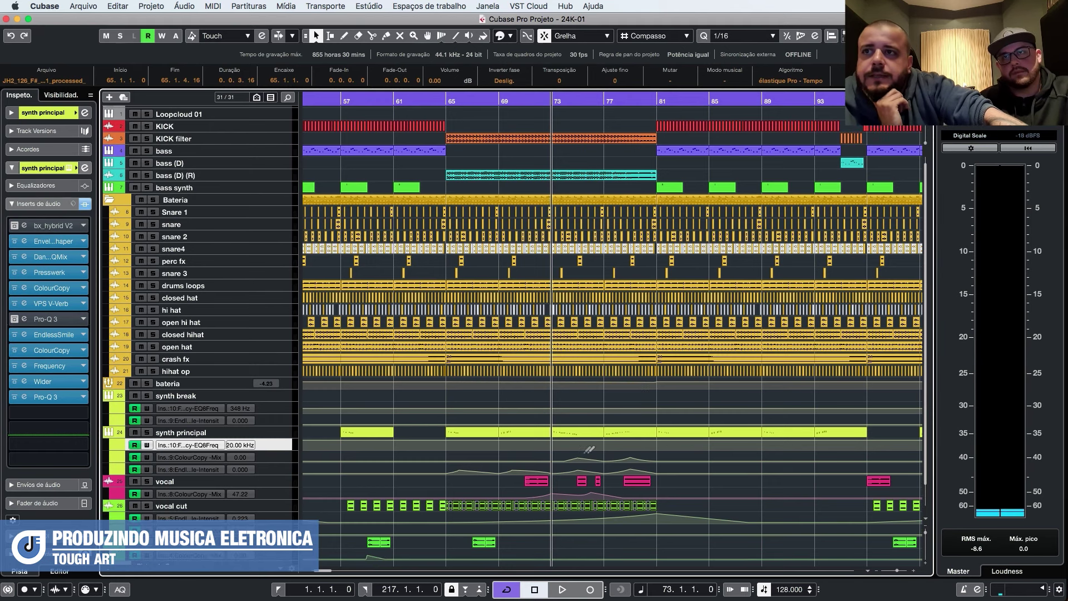
{"action": "left_click", "coordinate": [588, 422]}
{"action": "left_click_drag", "start_coordinate": [633, 436], "coordinate": [636, 432]}
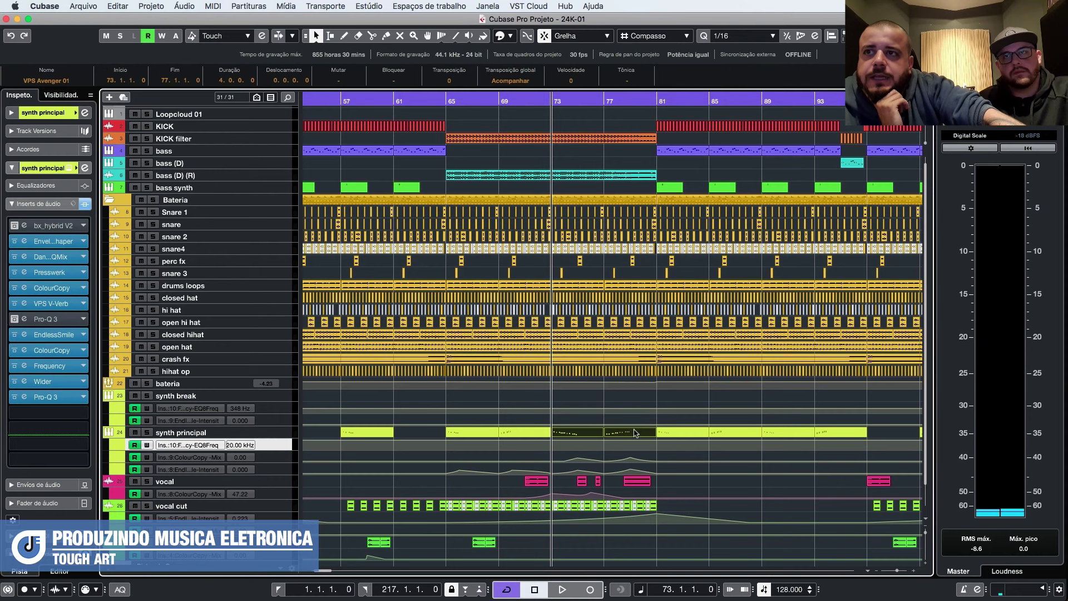
{"action": "left_click", "coordinate": [576, 420]}
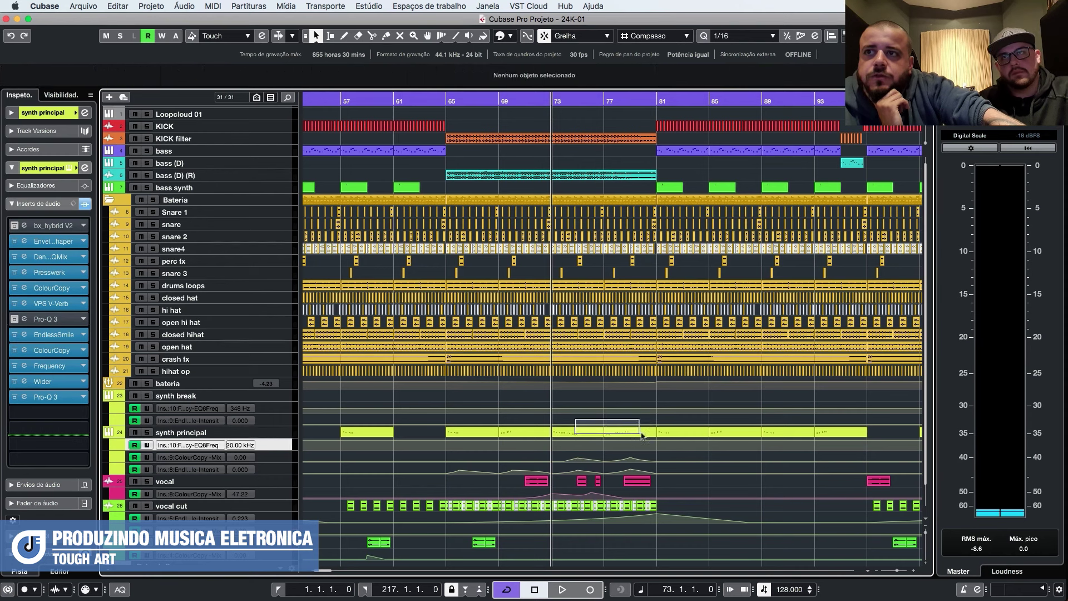
{"action": "left_click_drag", "start_coordinate": [650, 435], "coordinate": [655, 441]}
{"action": "left_click_drag", "start_coordinate": [568, 420], "coordinate": [643, 436]}
{"action": "left_click_drag", "start_coordinate": [569, 423], "coordinate": [642, 438]}
{"action": "left_click", "coordinate": [603, 425]}
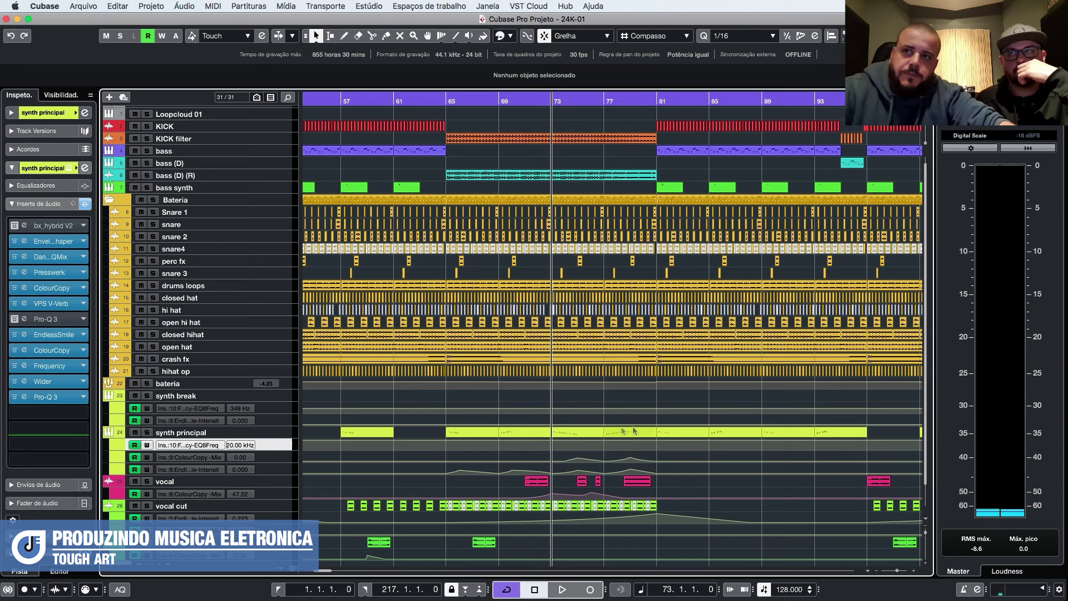
Play the full mix from bar 73 across the bar 81 transition, following the synth, vocal and drum tracks, and stop playback.
{"action": "key", "text": "space"}
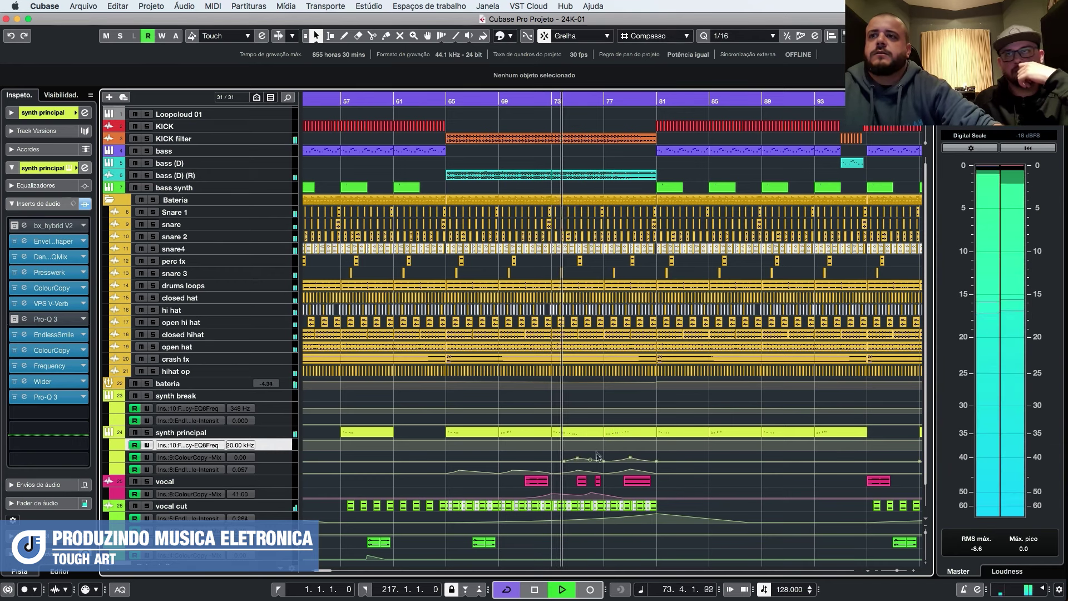
{"action": "scroll", "coordinate": [481, 417], "scroll_direction": "right", "scroll_amount": 3}
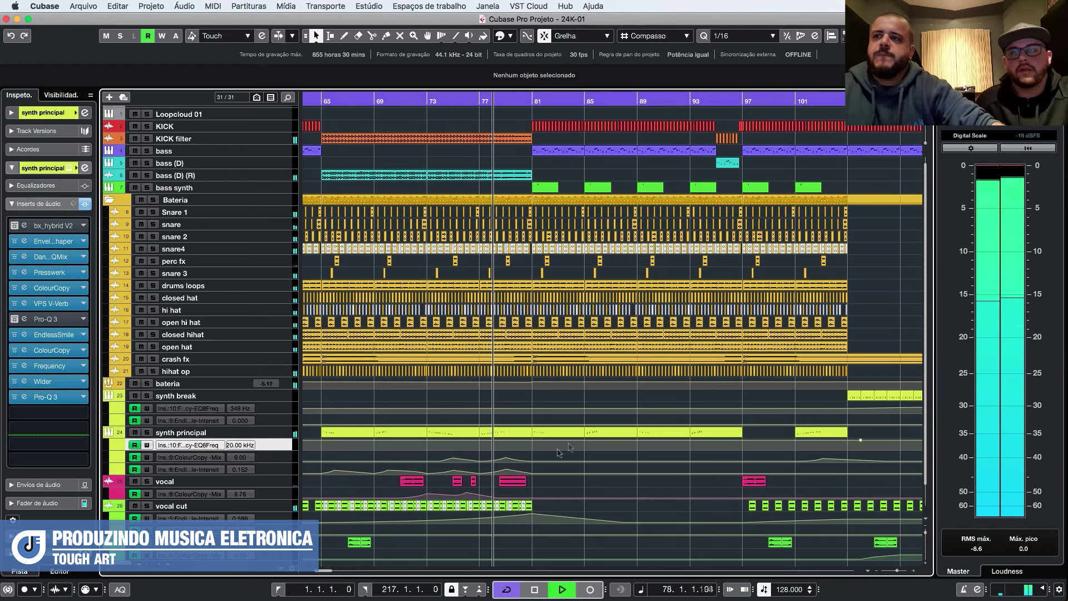
{"action": "scroll", "coordinate": [560, 453], "scroll_direction": "right", "scroll_amount": 2}
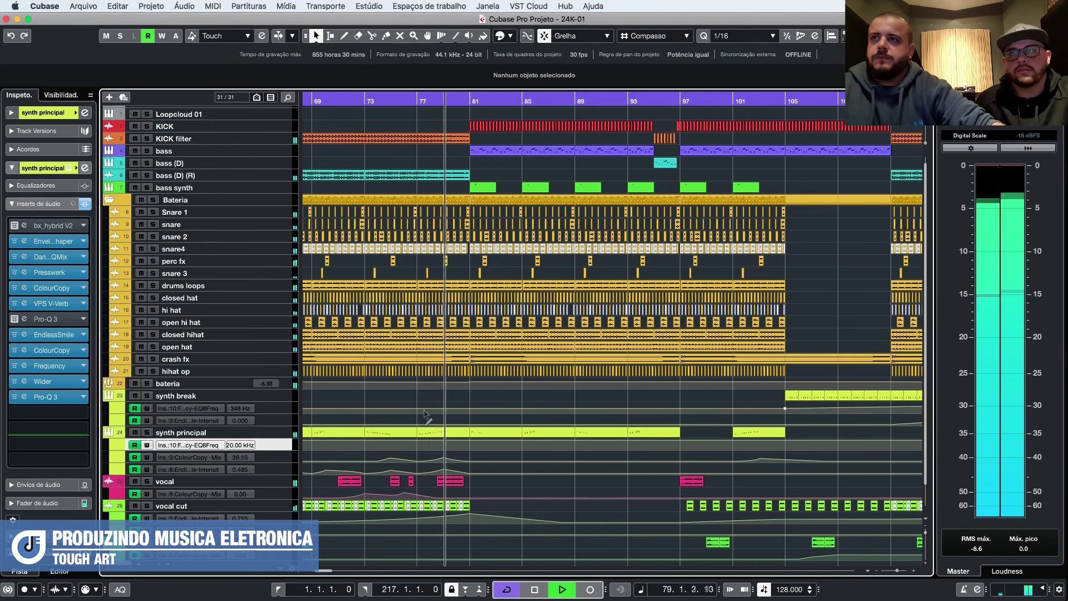
{"action": "scroll", "coordinate": [425, 417], "scroll_direction": "down", "scroll_amount": 2}
{"action": "key", "text": "g"}
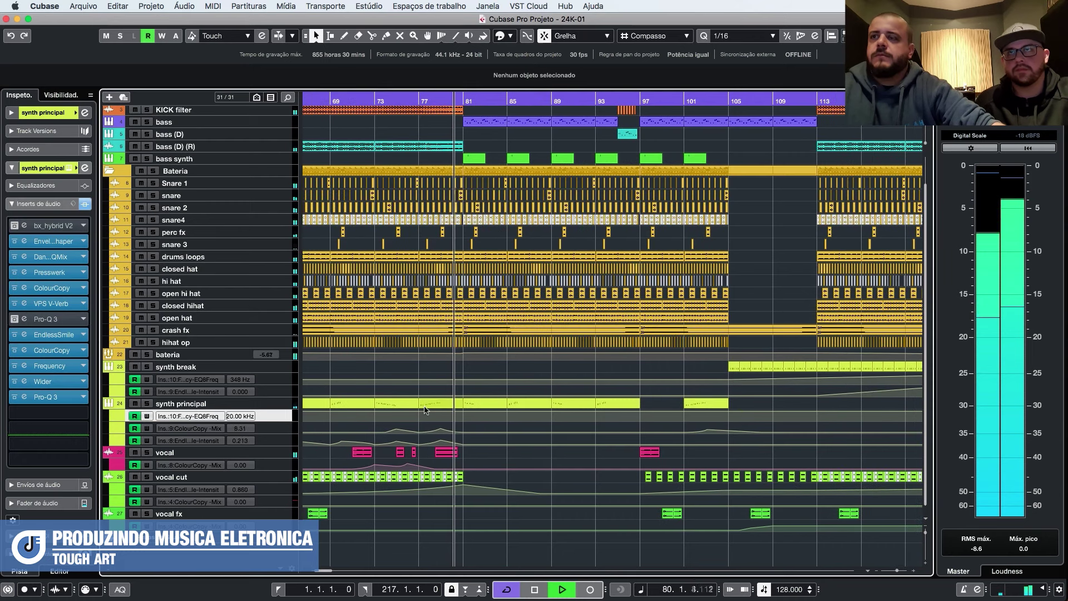
{"action": "scroll", "coordinate": [456, 368], "scroll_direction": "up", "scroll_amount": 1}
{"action": "key", "text": "h"}
{"action": "key", "text": "g"}
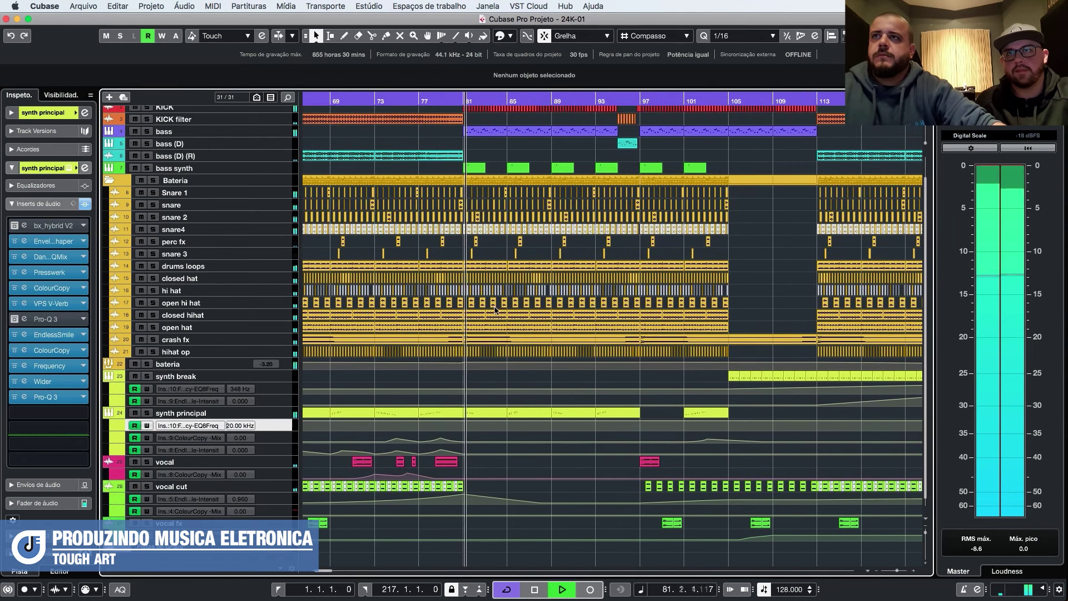
{"action": "key", "text": "h"}
{"action": "scroll", "coordinate": [523, 404], "scroll_direction": "up", "scroll_amount": 2}
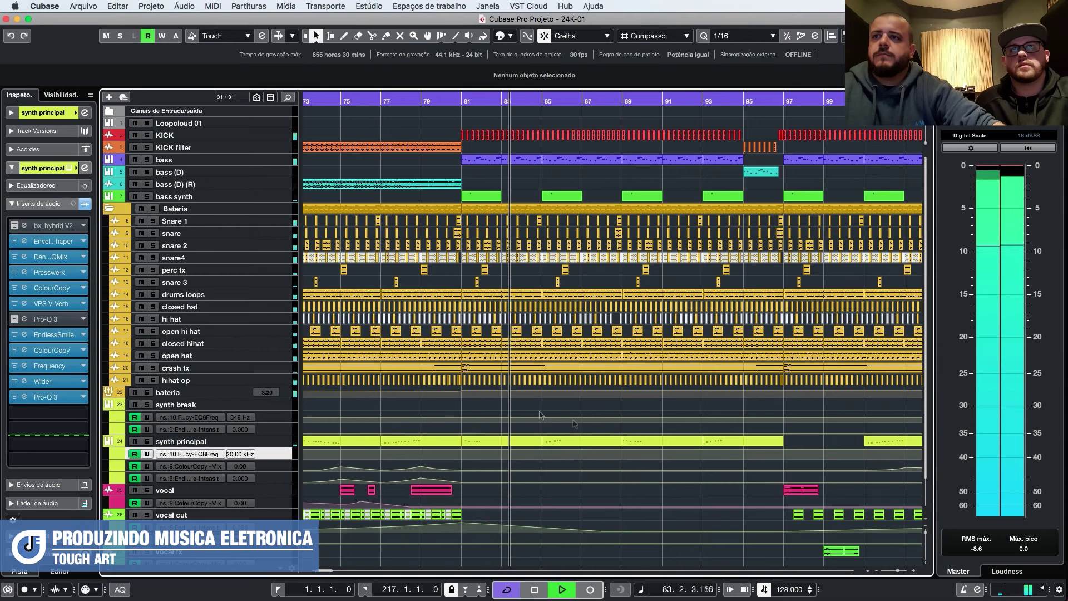
{"action": "key", "text": "g"}
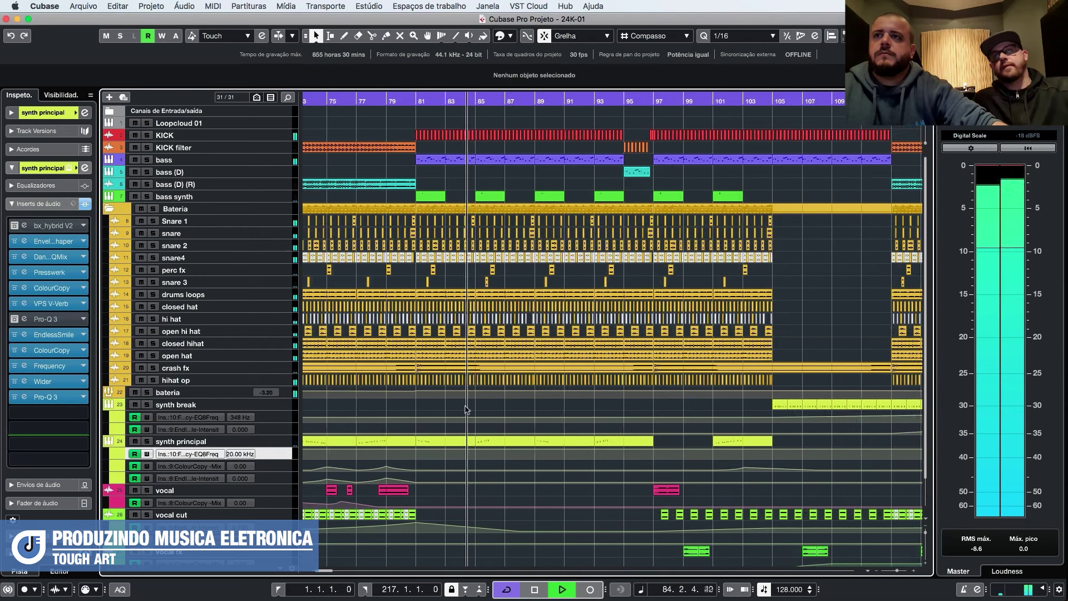
{"action": "key", "text": "g"}
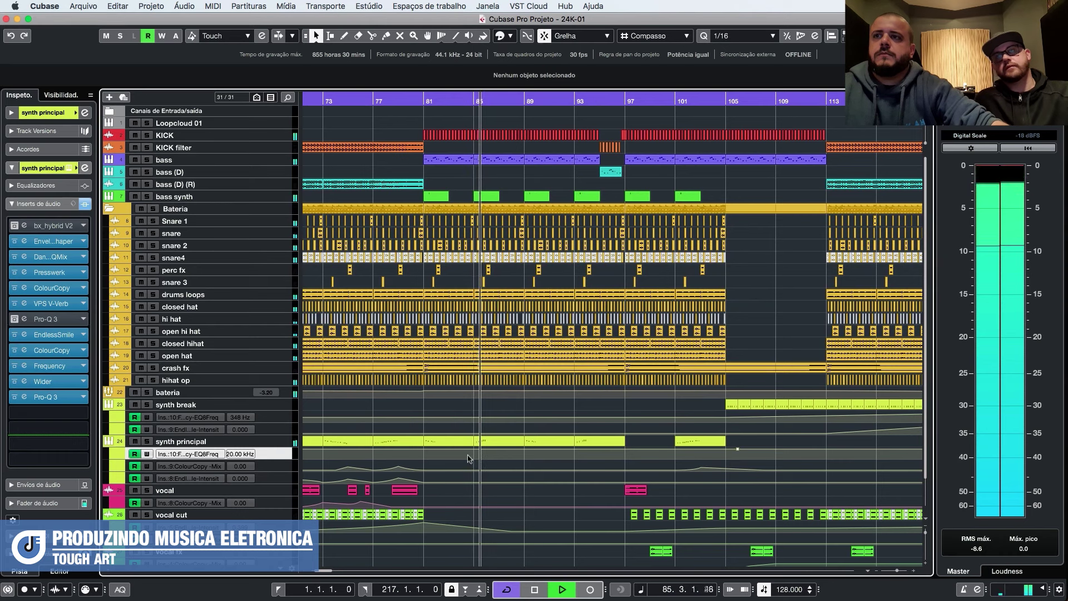
{"action": "key", "text": "g"}
{"action": "key", "text": "g"}
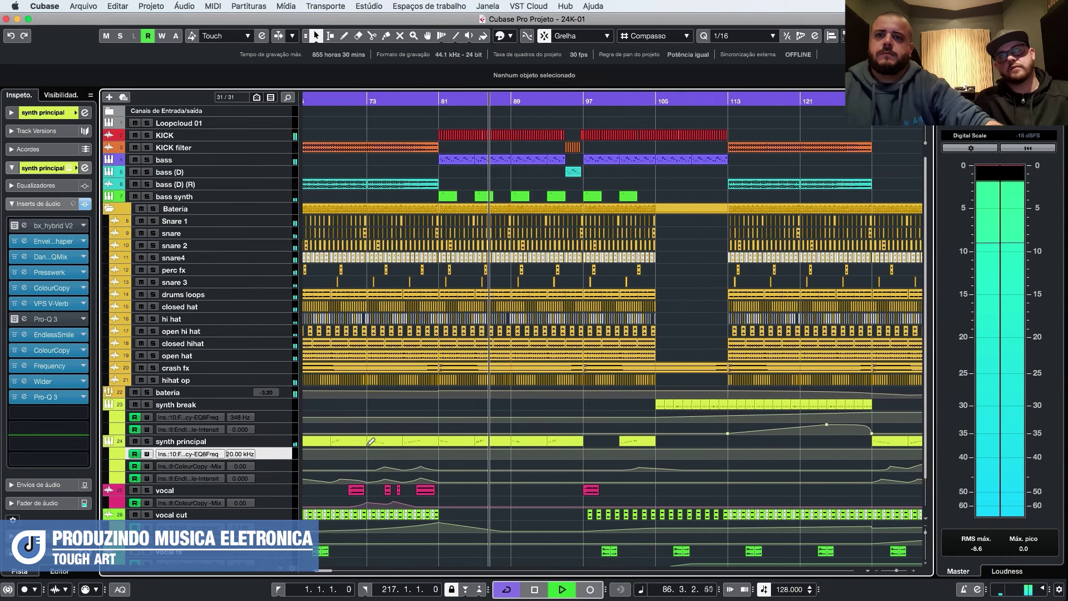
{"action": "key", "text": "space"}
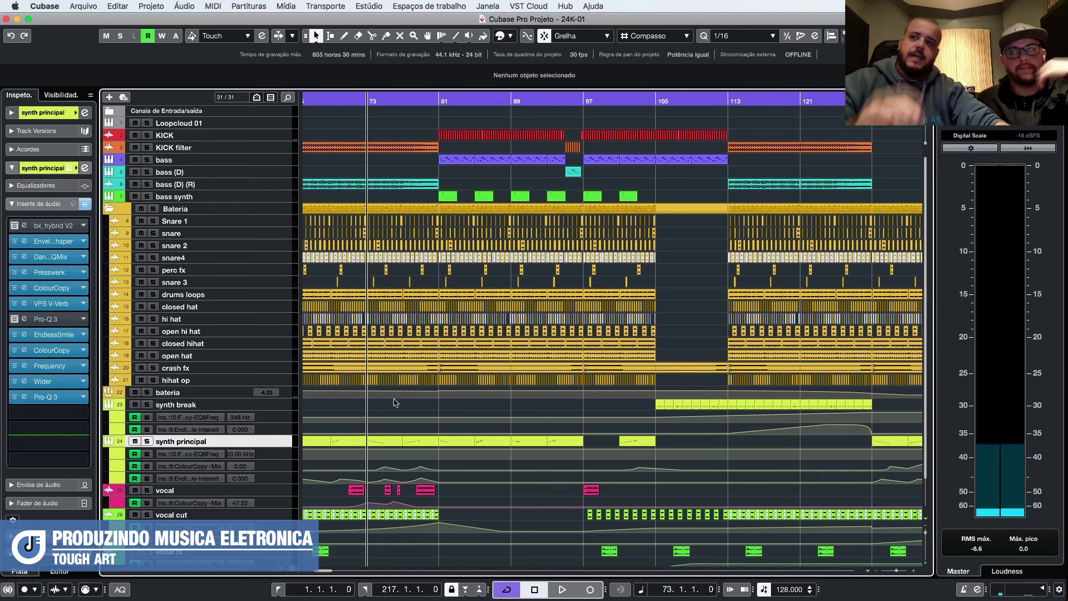
Play the full mix from bar 81 through the filtered-kick fill before bar 97 up to bar 105, and stop playback.
{"action": "left_click", "coordinate": [452, 109]}
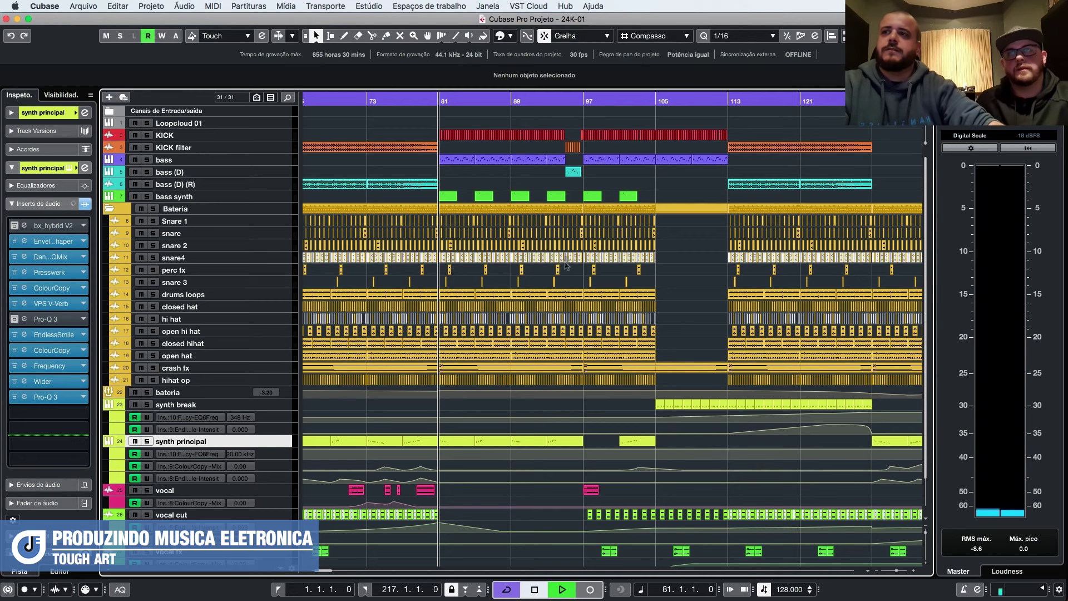
{"action": "key", "text": "space"}
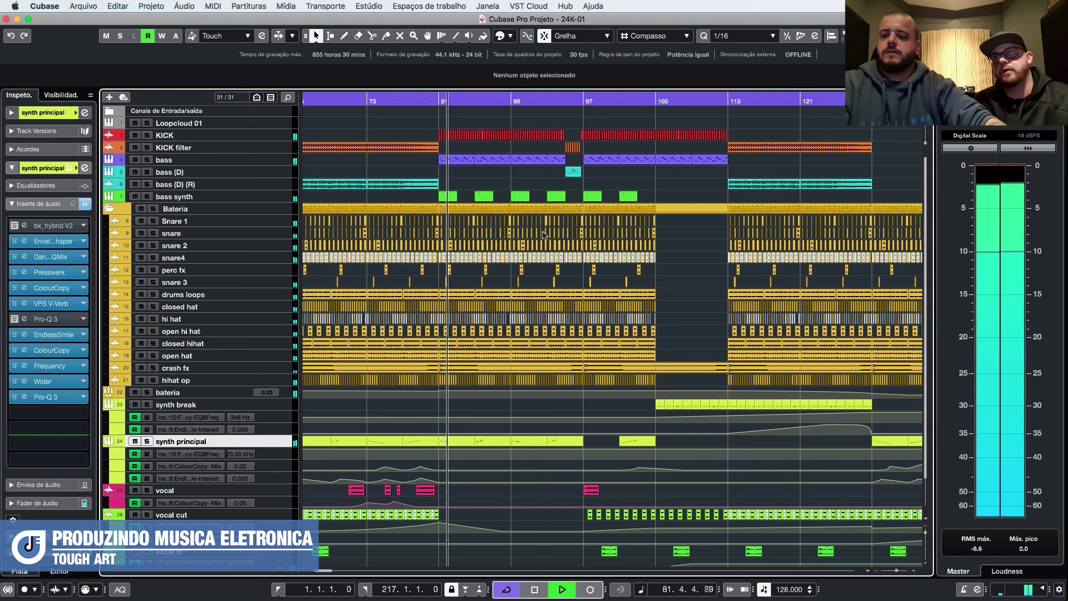
{"action": "scroll", "coordinate": [544, 235], "scroll_direction": "right", "scroll_amount": 3}
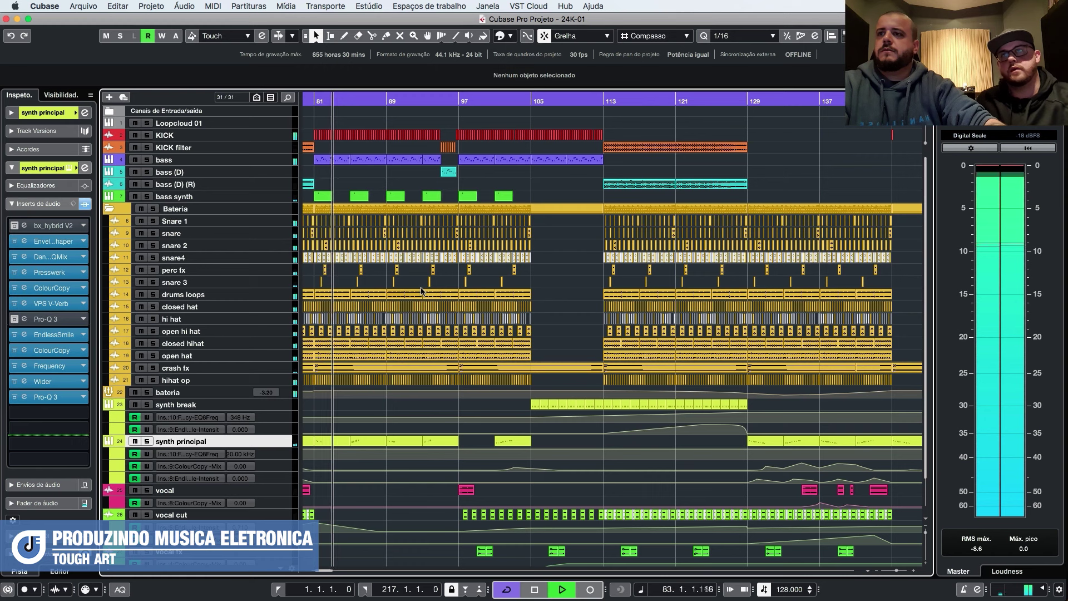
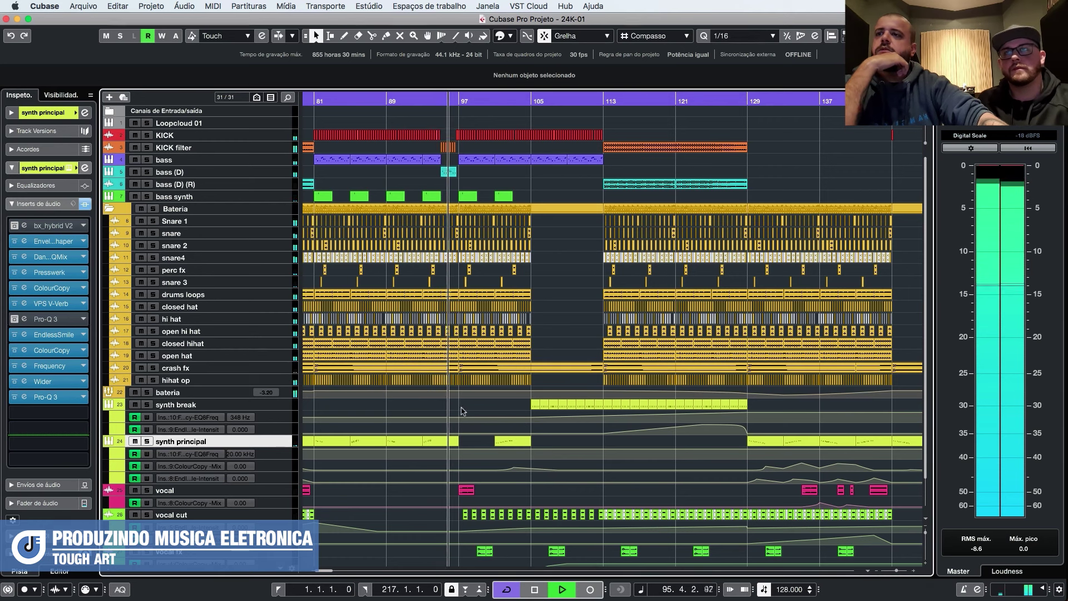
{"action": "scroll", "coordinate": [464, 417], "scroll_direction": "down", "scroll_amount": 3}
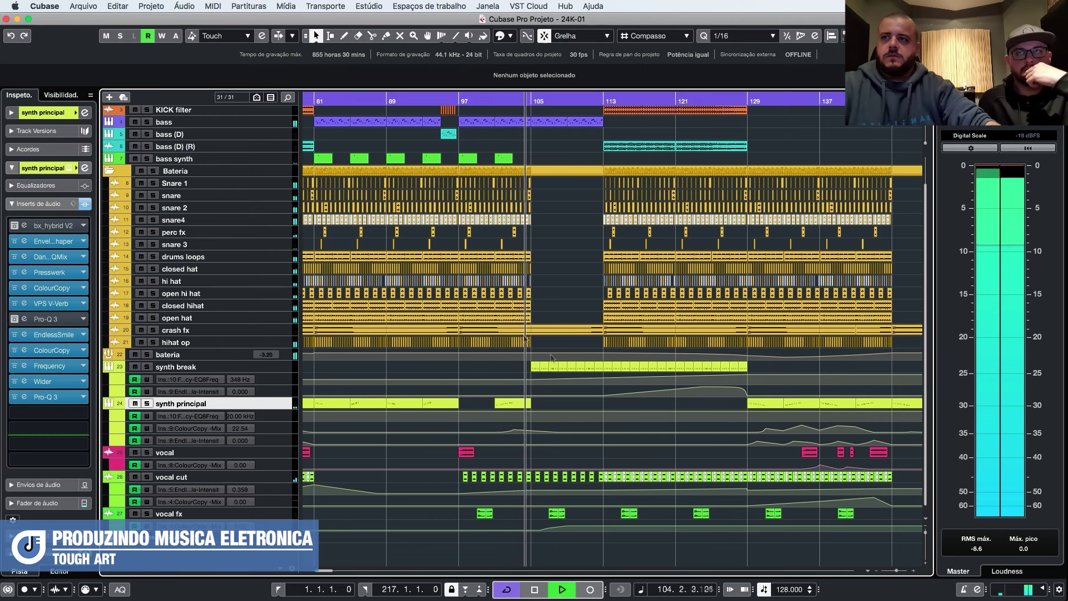
{"action": "key", "text": "space"}
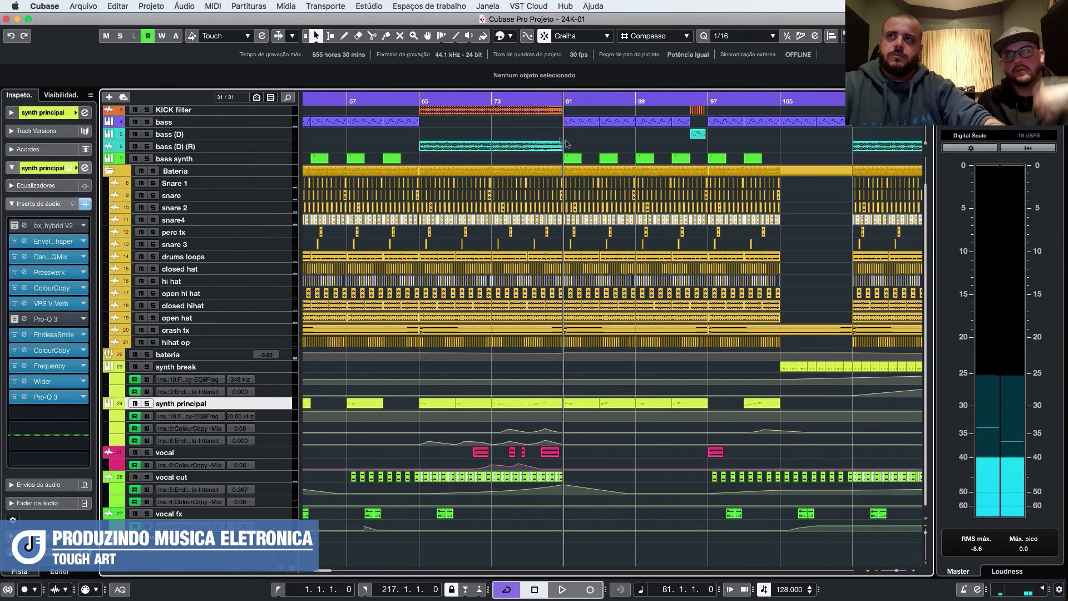
Highlight the synth principal clips between bars 81 and 97 by selecting them.
{"action": "scroll", "coordinate": [551, 245], "scroll_direction": "up", "scroll_amount": 3}
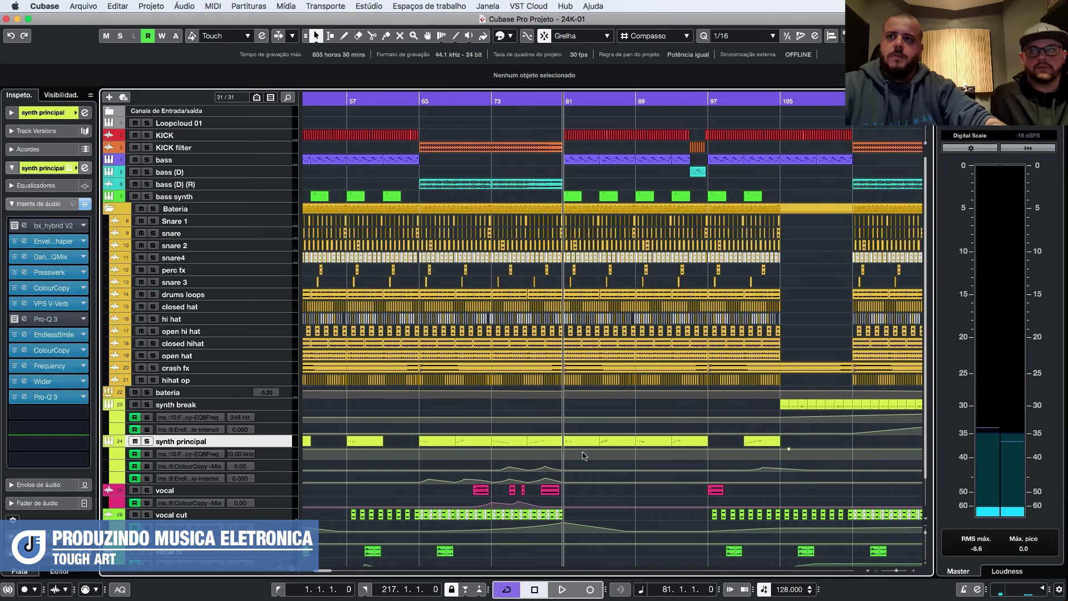
{"action": "scroll", "coordinate": [584, 456], "scroll_direction": "right", "scroll_amount": 4}
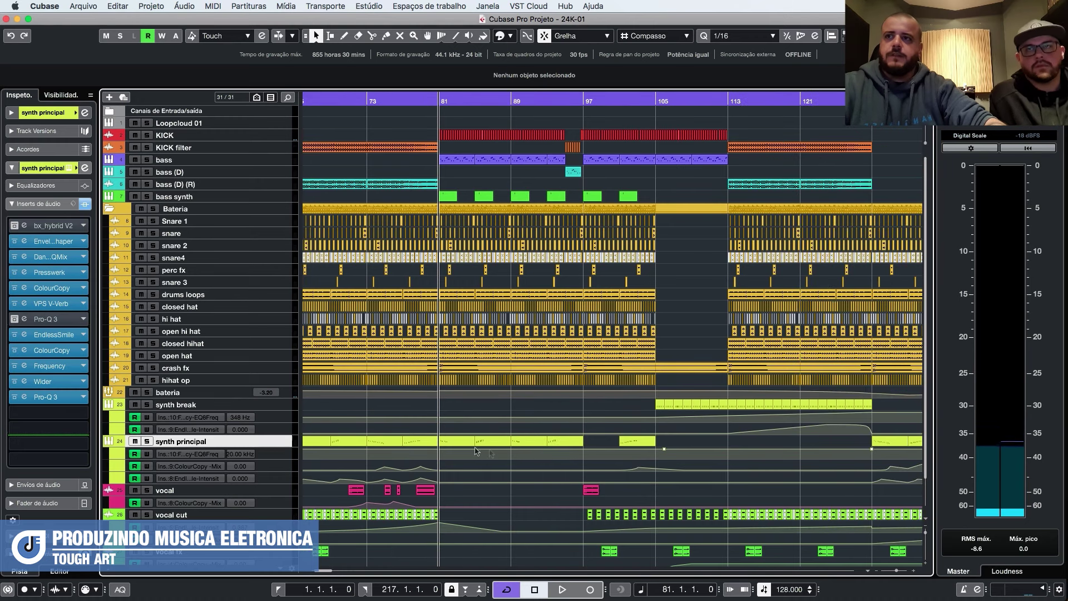
{"action": "left_click", "coordinate": [445, 440]}
{"action": "scroll", "coordinate": [559, 414], "scroll_direction": "right", "scroll_amount": 2}
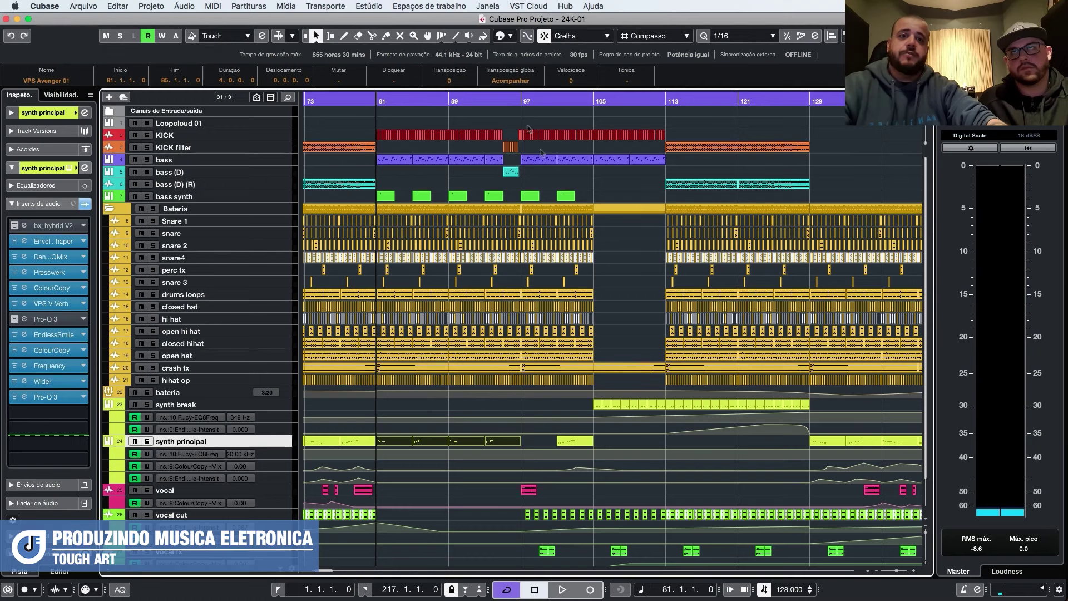
Select the synth principal clip from bar 101 to 105 and place the playback position at bar 101.
{"action": "scroll", "coordinate": [531, 493], "scroll_direction": "up", "scroll_amount": 2}
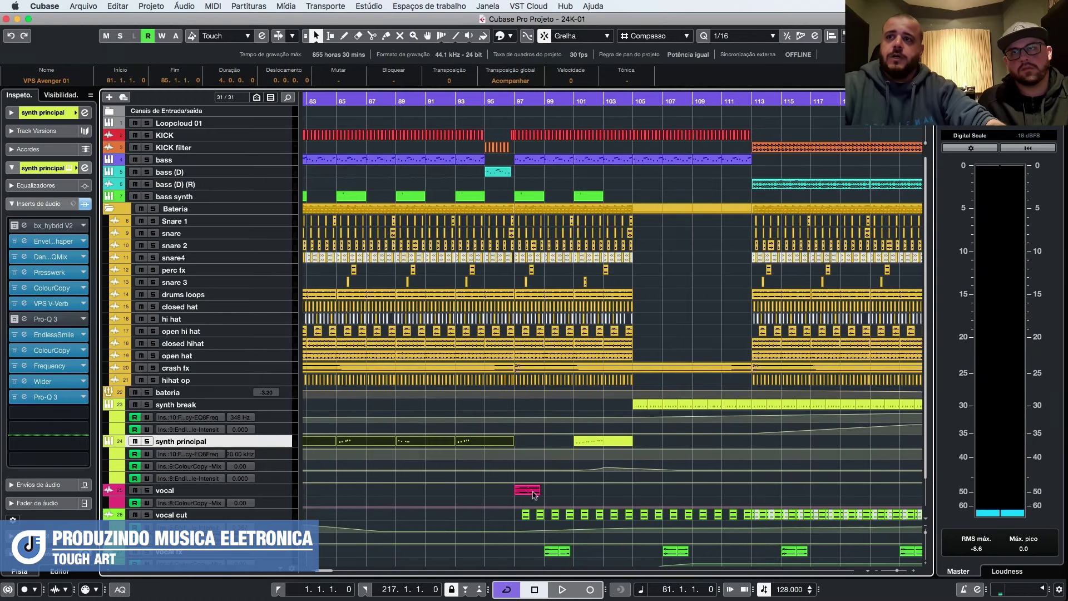
{"action": "scroll", "coordinate": [547, 427], "scroll_direction": "right", "scroll_amount": 4}
{"action": "left_click_drag", "start_coordinate": [436, 443], "coordinate": [530, 439]}
{"action": "left_click_drag", "start_coordinate": [441, 444], "coordinate": [443, 443]}
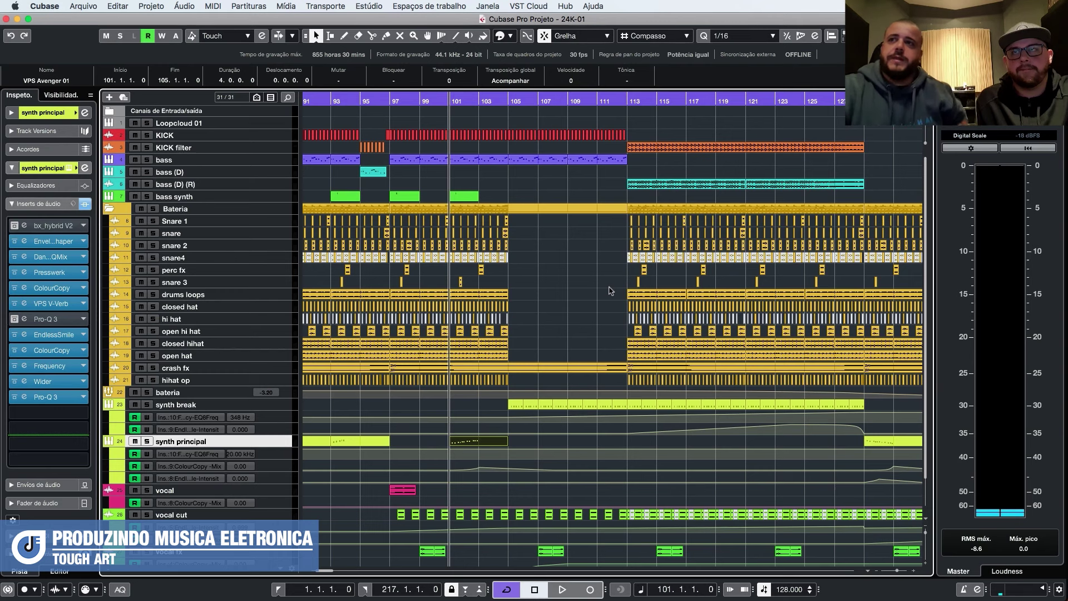
Play the full mix from bar 101 into the synth break section up to bar 113, and stop playback.
{"action": "key", "text": "space"}
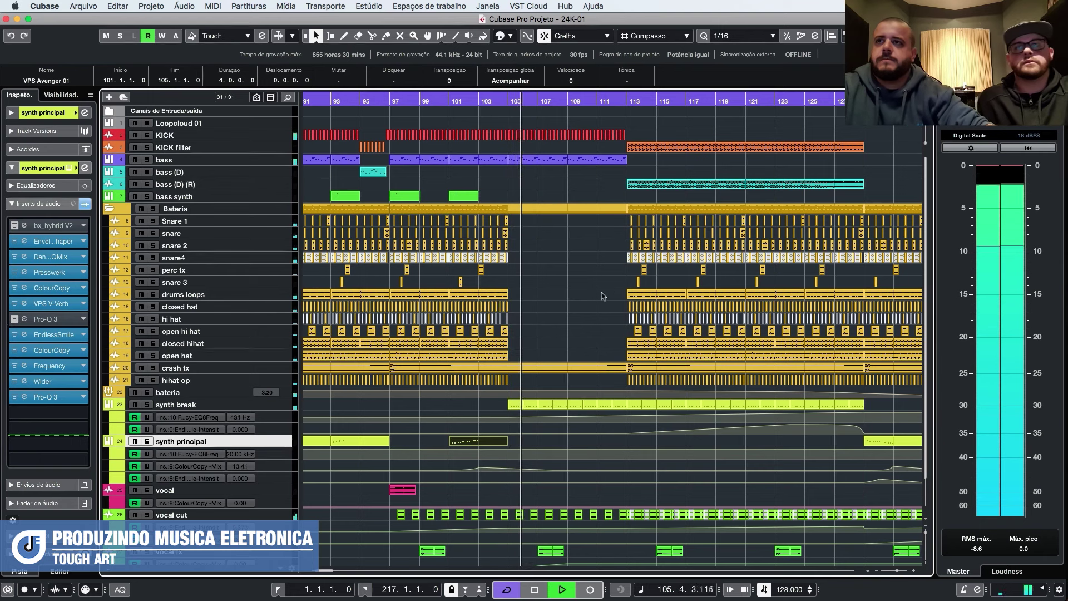
{"action": "scroll", "coordinate": [604, 291], "scroll_direction": "right", "scroll_amount": 5}
{"action": "scroll", "coordinate": [524, 303], "scroll_direction": "right", "scroll_amount": 4}
{"action": "scroll", "coordinate": [512, 304], "scroll_direction": "down", "scroll_amount": 2}
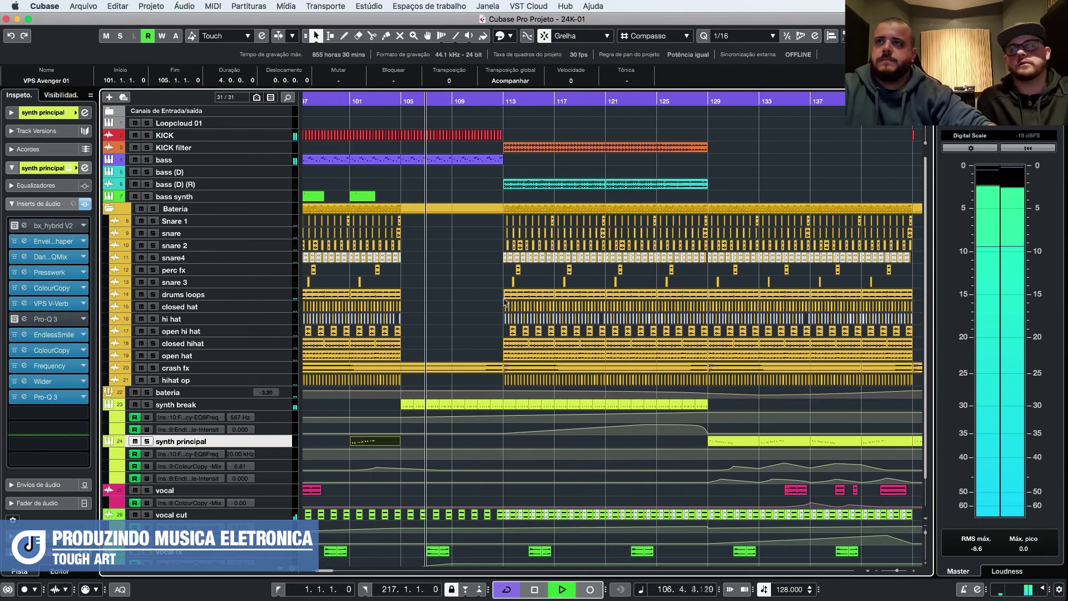
{"action": "scroll", "coordinate": [493, 306], "scroll_direction": "right", "scroll_amount": 4}
{"action": "scroll", "coordinate": [493, 305], "scroll_direction": "down", "scroll_amount": 2}
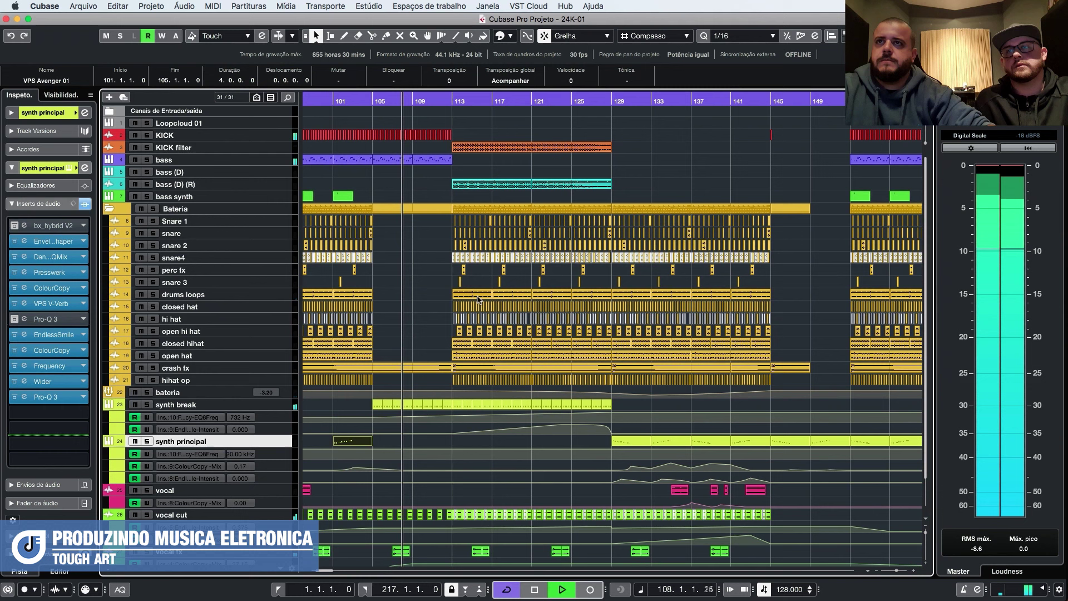
{"action": "scroll", "coordinate": [436, 295], "scroll_direction": "right", "scroll_amount": 4}
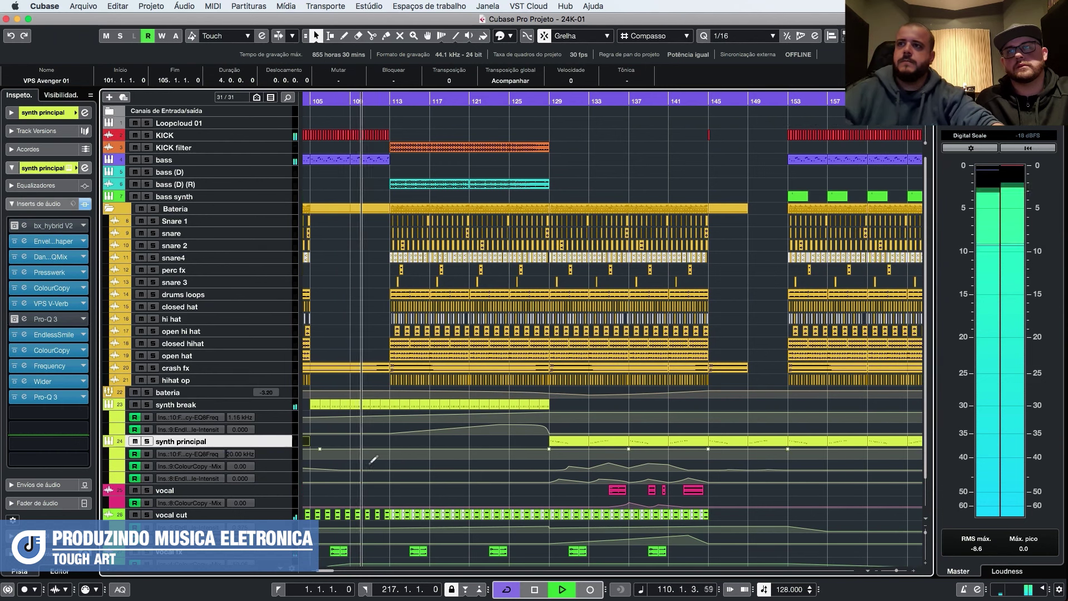
{"action": "scroll", "coordinate": [371, 460], "scroll_direction": "down", "scroll_amount": 3}
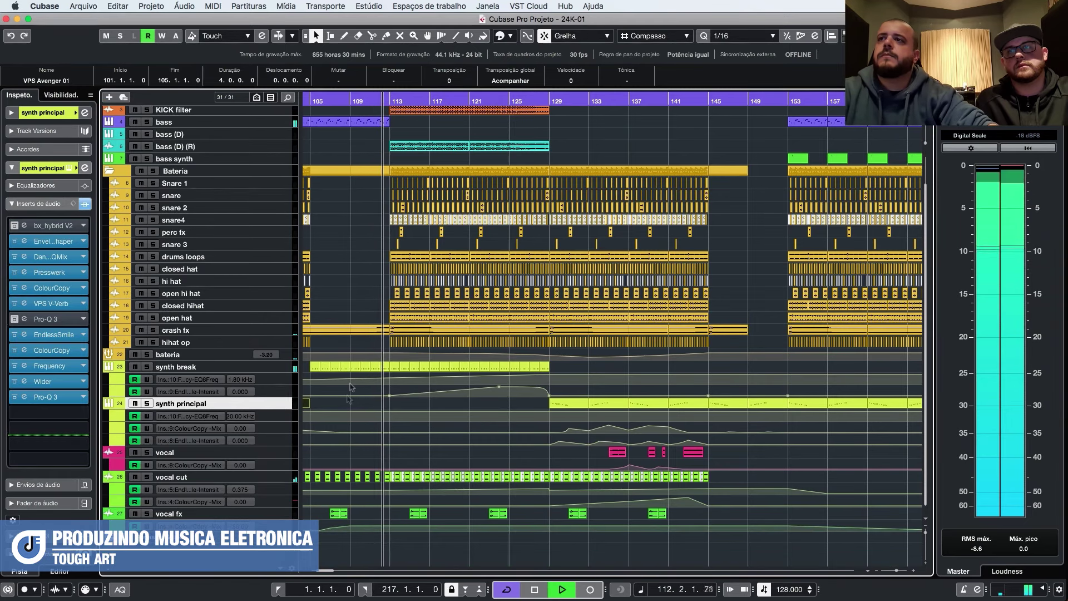
{"action": "key", "text": "space"}
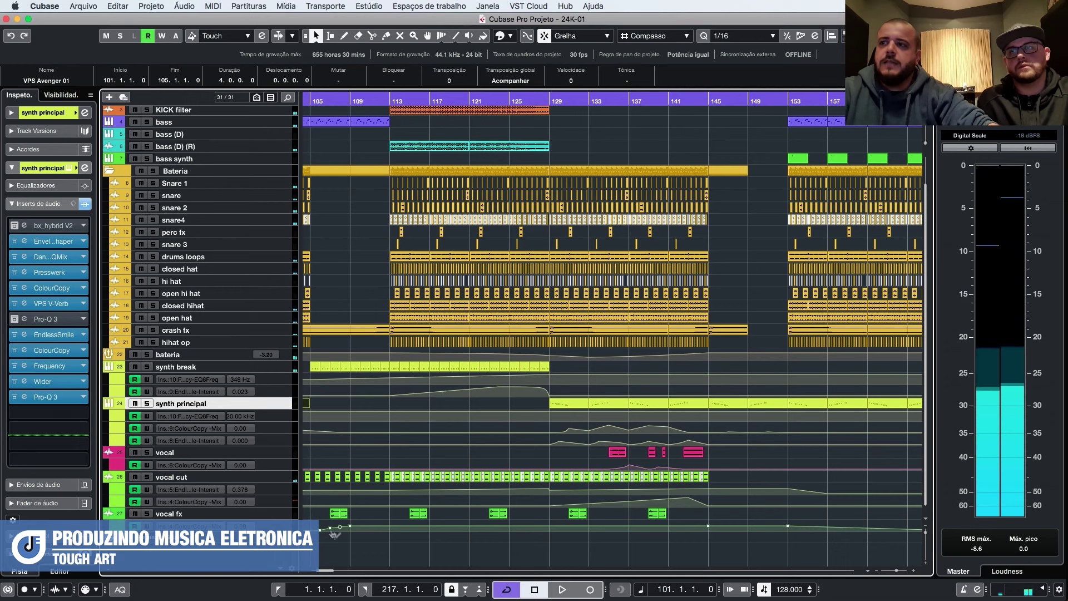
Select the vocal fx clip at bar 107 and move the playback position to bar 113.
{"action": "left_click", "coordinate": [329, 513]}
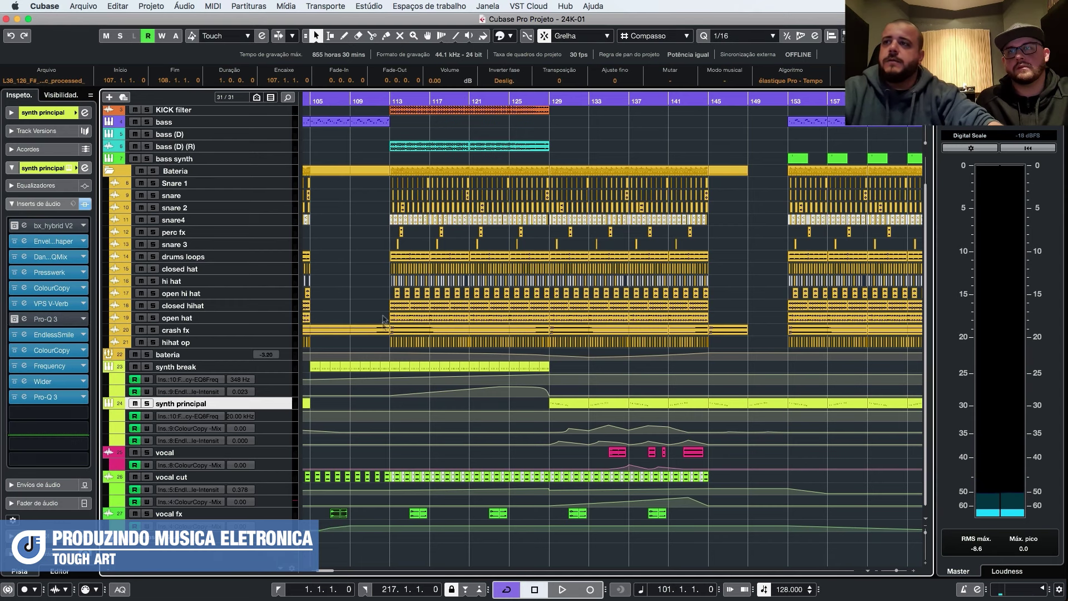
{"action": "left_click", "coordinate": [392, 103]}
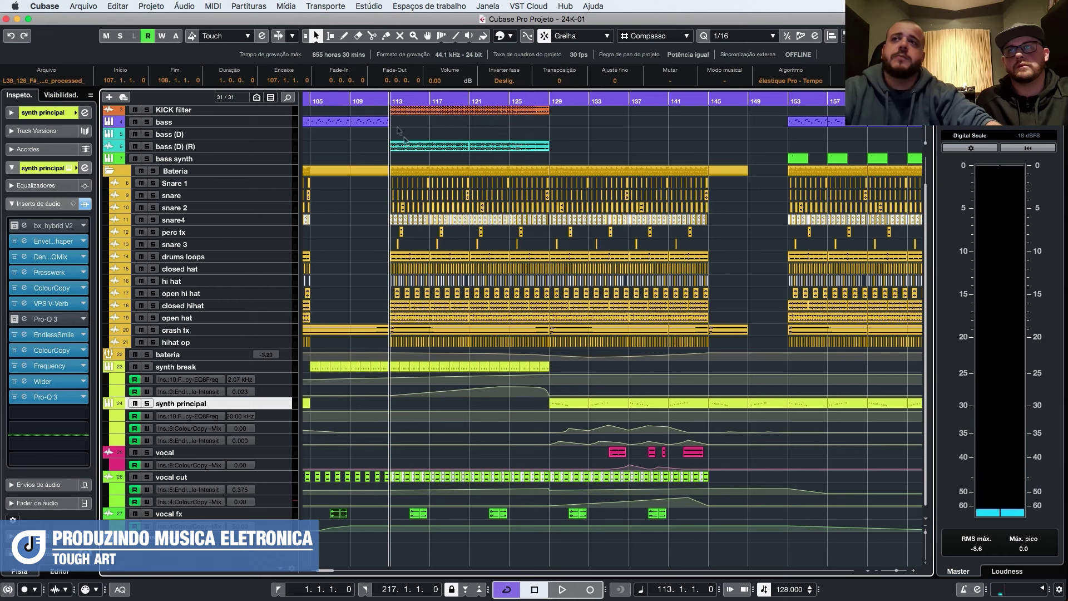
{"action": "scroll", "coordinate": [512, 228], "scroll_direction": "up", "scroll_amount": 3}
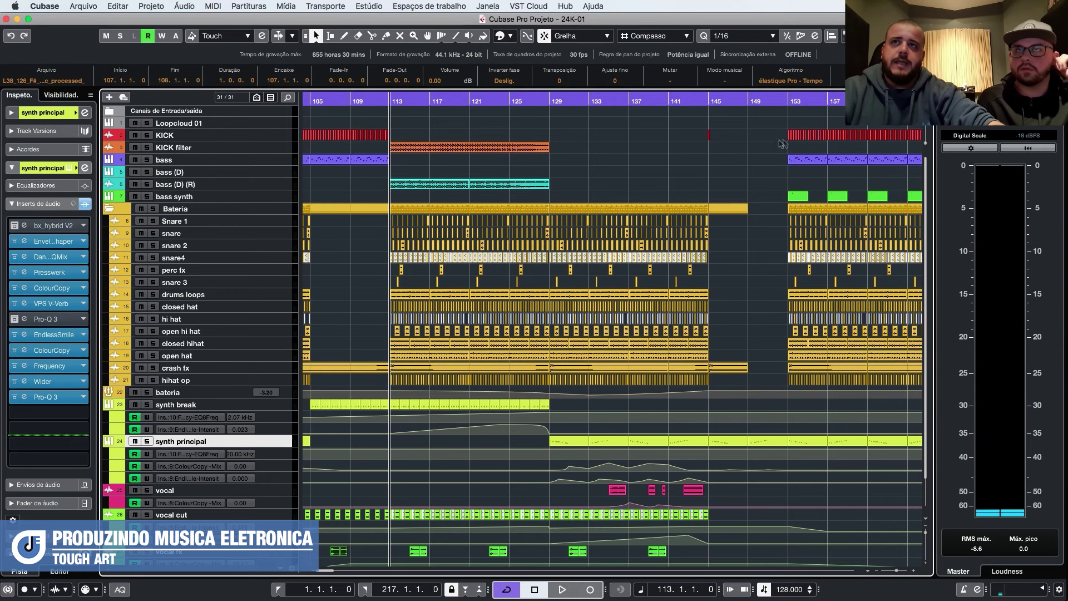
Play the mix from bar 144 into the single kick hit at bar 145, select that kick clip, and stop playback.
{"action": "scroll", "coordinate": [721, 136], "scroll_direction": "up", "scroll_amount": 3}
{"action": "left_click", "coordinate": [693, 105]}
{"action": "key", "text": "space"}
{"action": "left_click", "coordinate": [690, 134]}
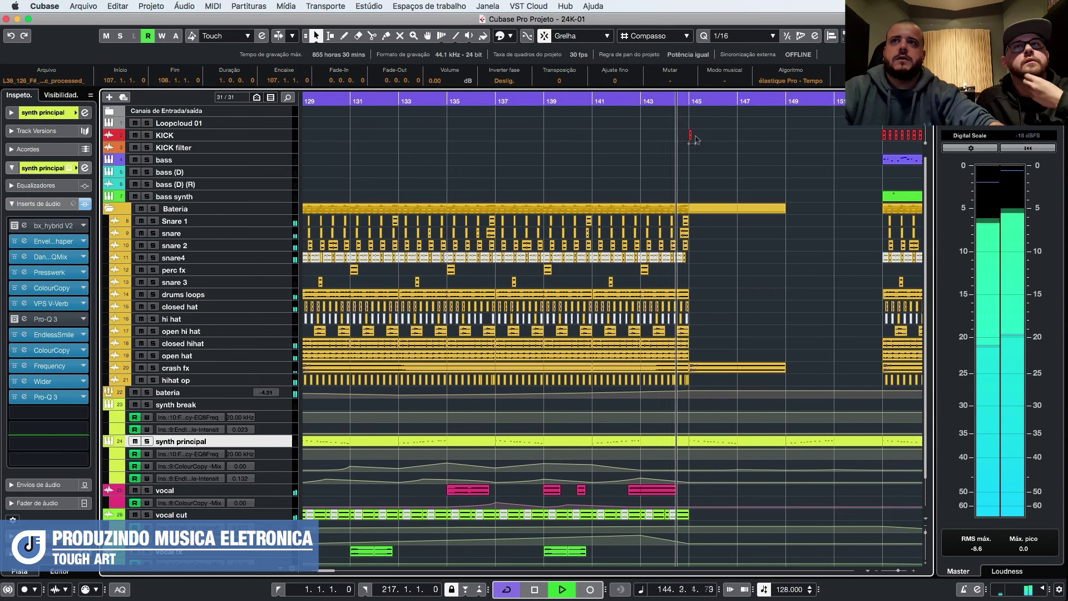
{"action": "key", "text": "space"}
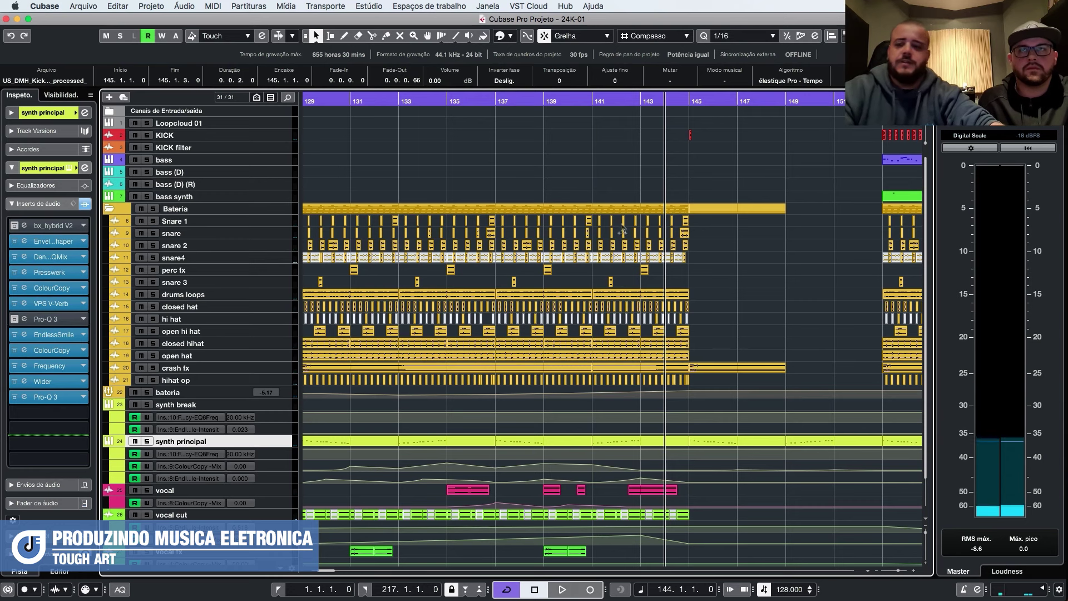
Place the playback position at bar 113 and select the KICK filter and bass (D) (R) clips between bars 113 and 129.
{"action": "key", "text": "g"}
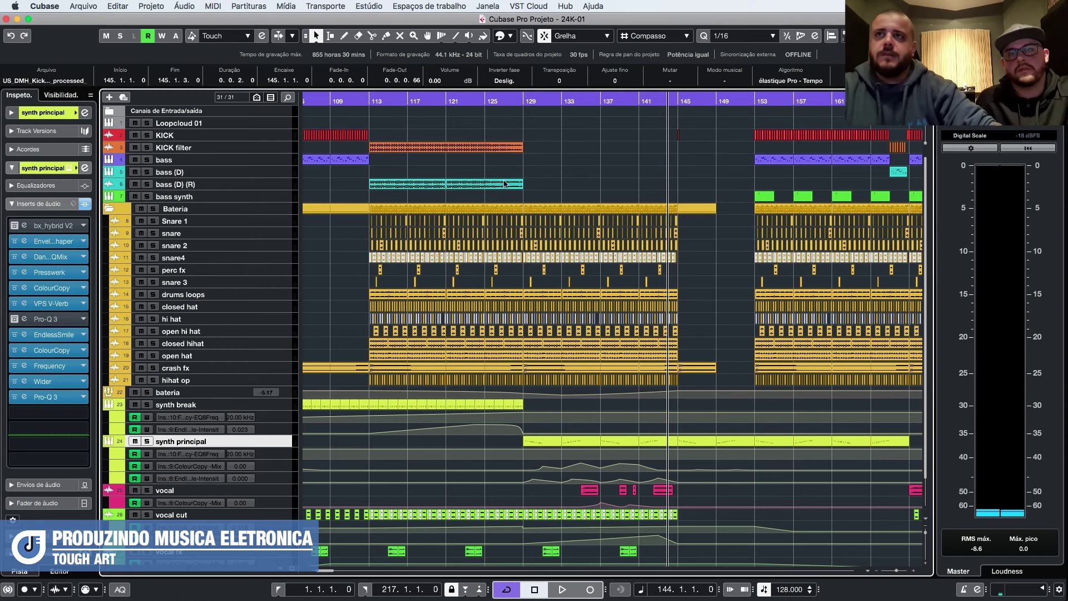
{"action": "scroll", "coordinate": [542, 188], "scroll_direction": "down", "scroll_amount": 3}
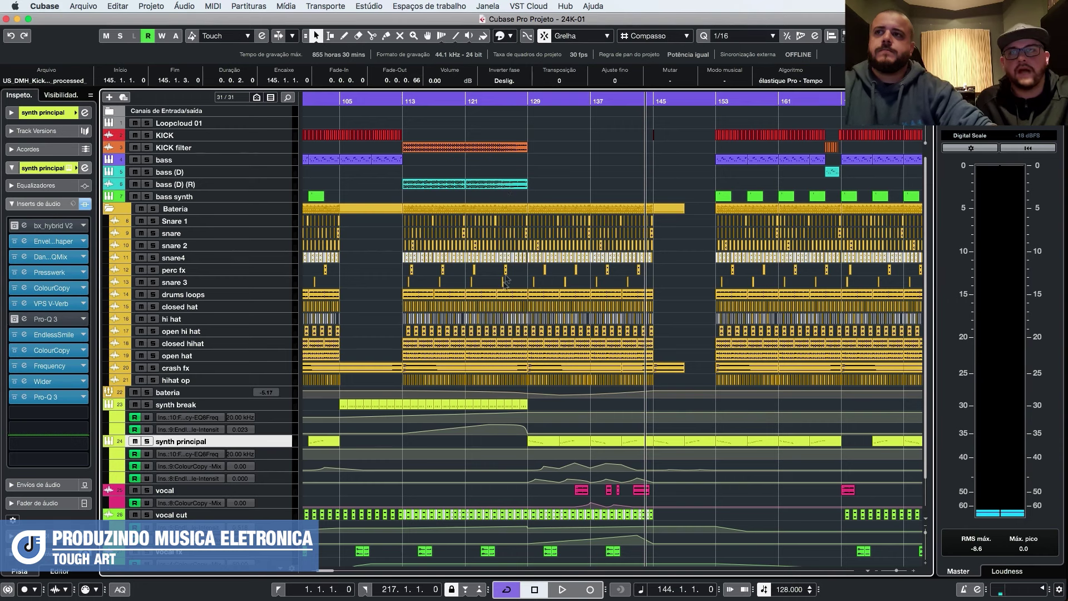
{"action": "scroll", "coordinate": [488, 331], "scroll_direction": "down", "scroll_amount": 1}
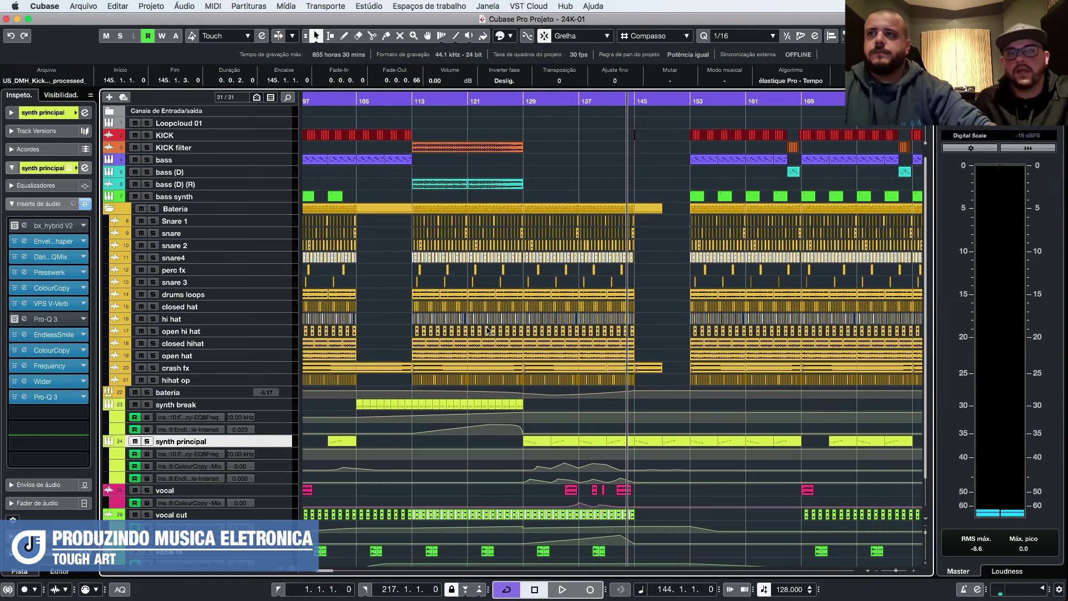
{"action": "scroll", "coordinate": [414, 374], "scroll_direction": "down", "scroll_amount": 1}
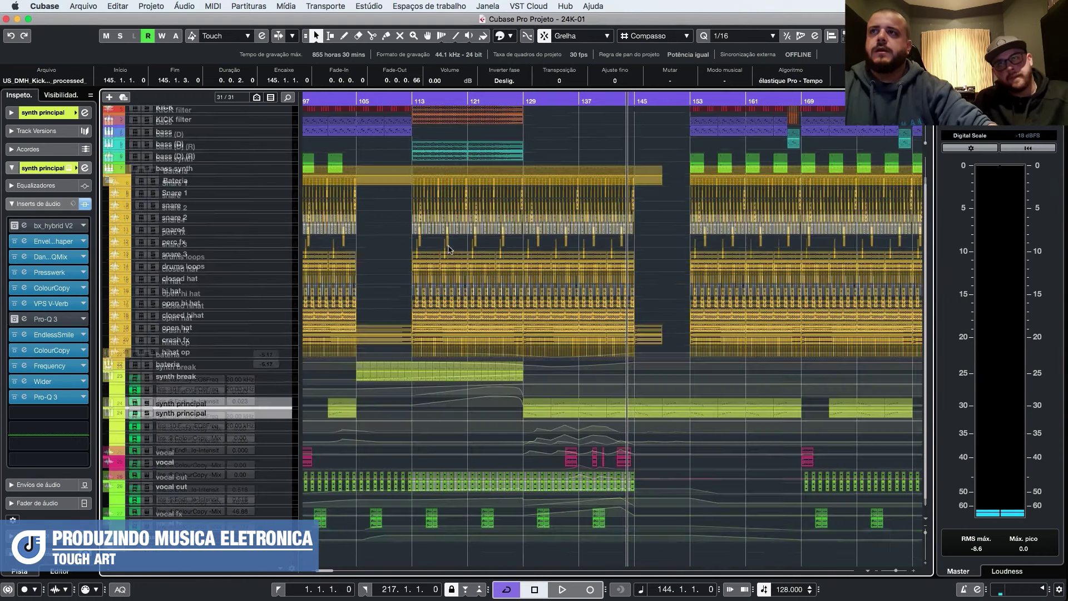
{"action": "scroll", "coordinate": [415, 334], "scroll_direction": "up", "scroll_amount": 1}
{"action": "left_click", "coordinate": [413, 106]}
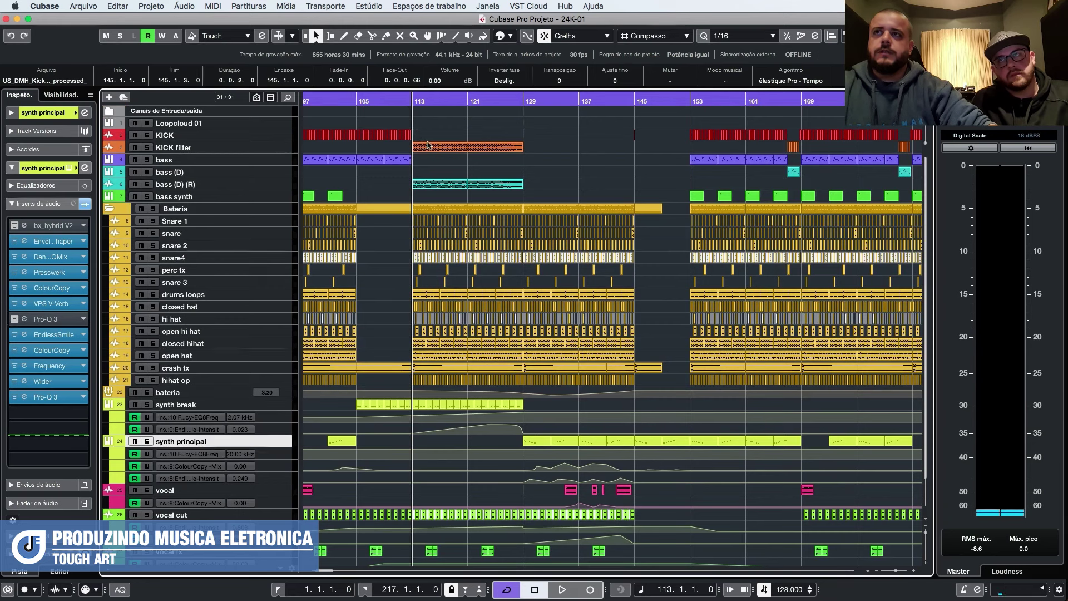
{"action": "left_click_drag", "start_coordinate": [428, 138], "coordinate": [552, 193]}
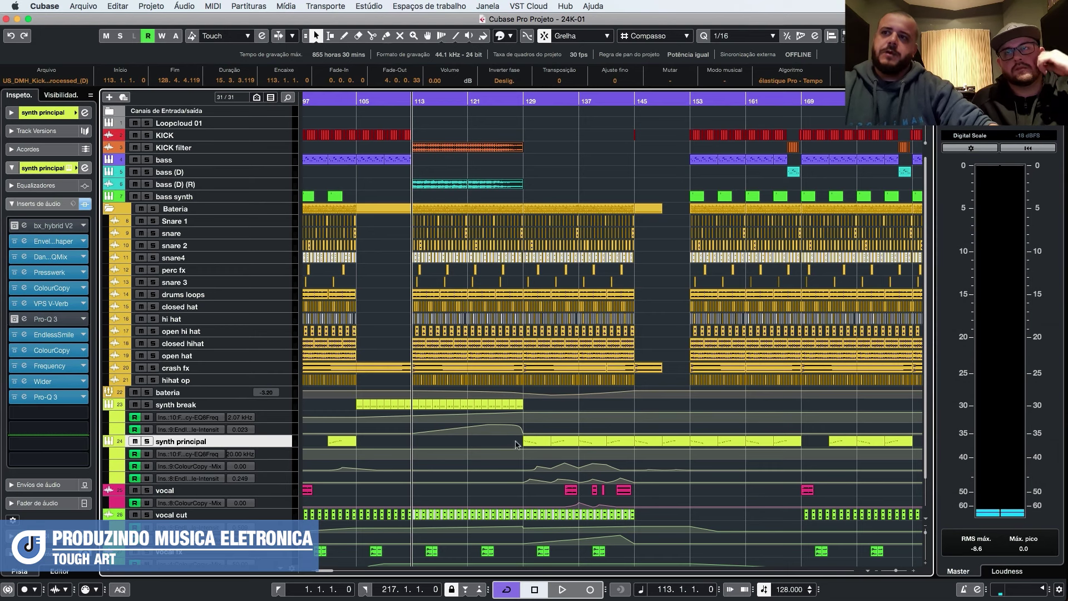
Highlight the synth principal clips from bar 129 to 153 and the single kick clip at bar 145 by selecting them.
{"action": "left_click_drag", "start_coordinate": [517, 444], "coordinate": [596, 446]}
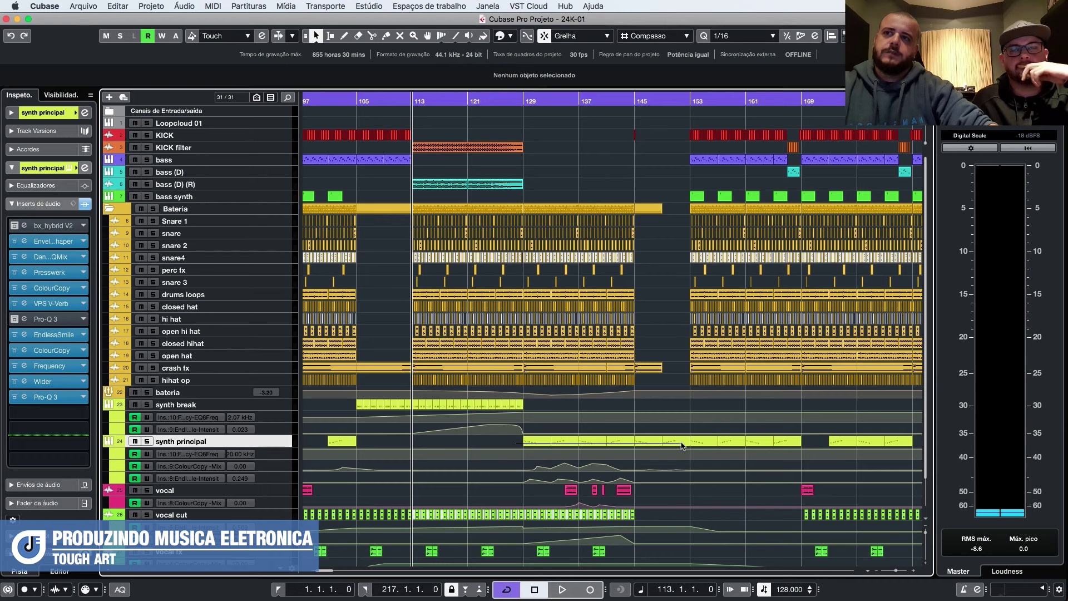
{"action": "left_click_drag", "start_coordinate": [682, 445], "coordinate": [686, 445]}
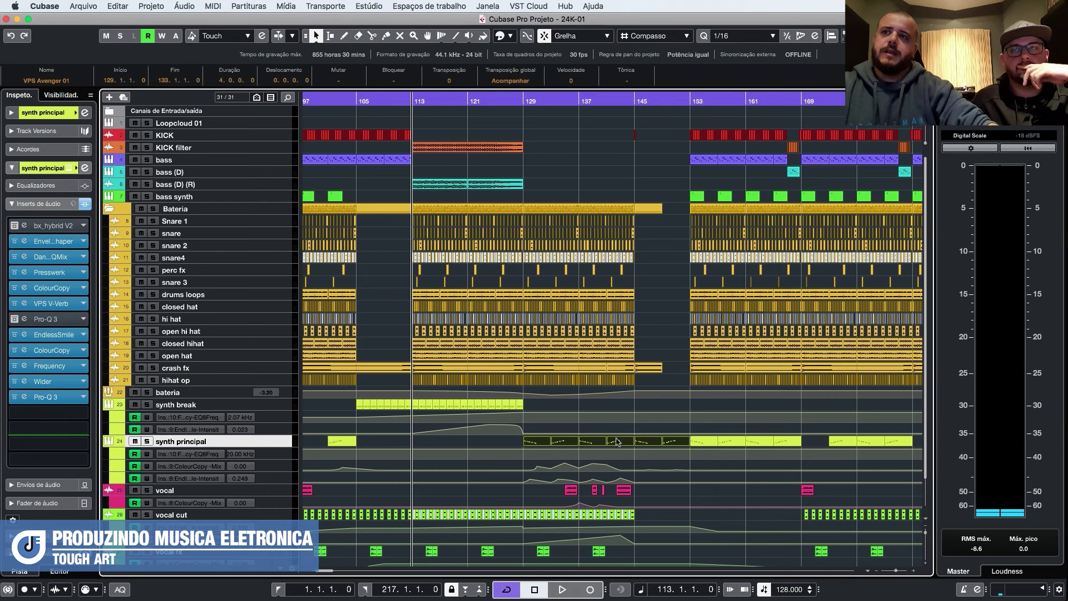
{"action": "left_click", "coordinate": [635, 135]}
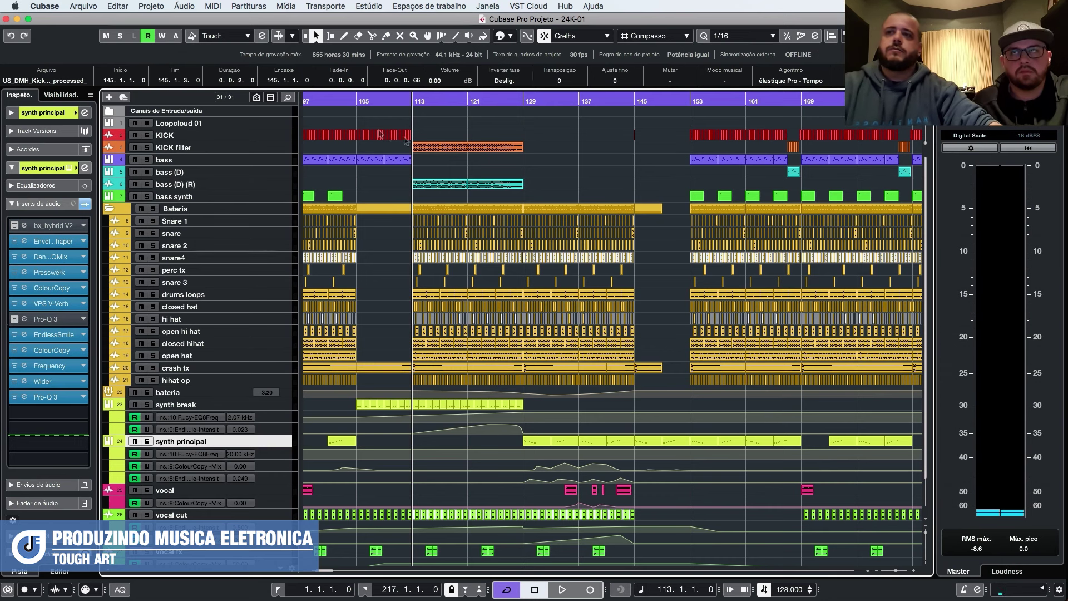
Play the full mix from bar 113 through the filtered-kick section, following the kick, drum and synth tracks.
{"action": "scroll", "coordinate": [527, 564], "scroll_direction": "down", "scroll_amount": 1}
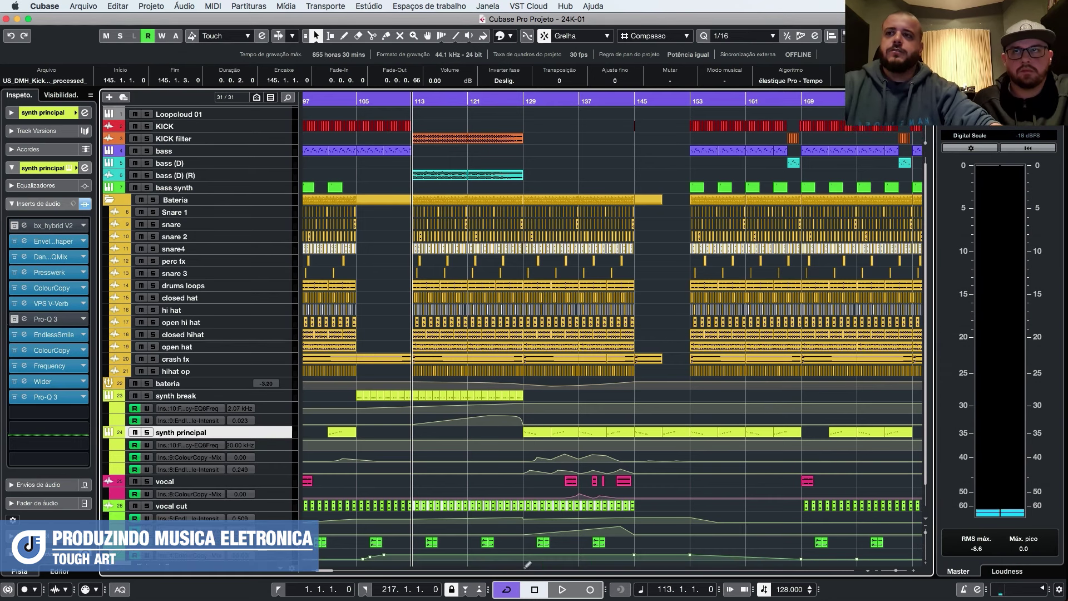
{"action": "scroll", "coordinate": [465, 455], "scroll_direction": "down", "scroll_amount": 3}
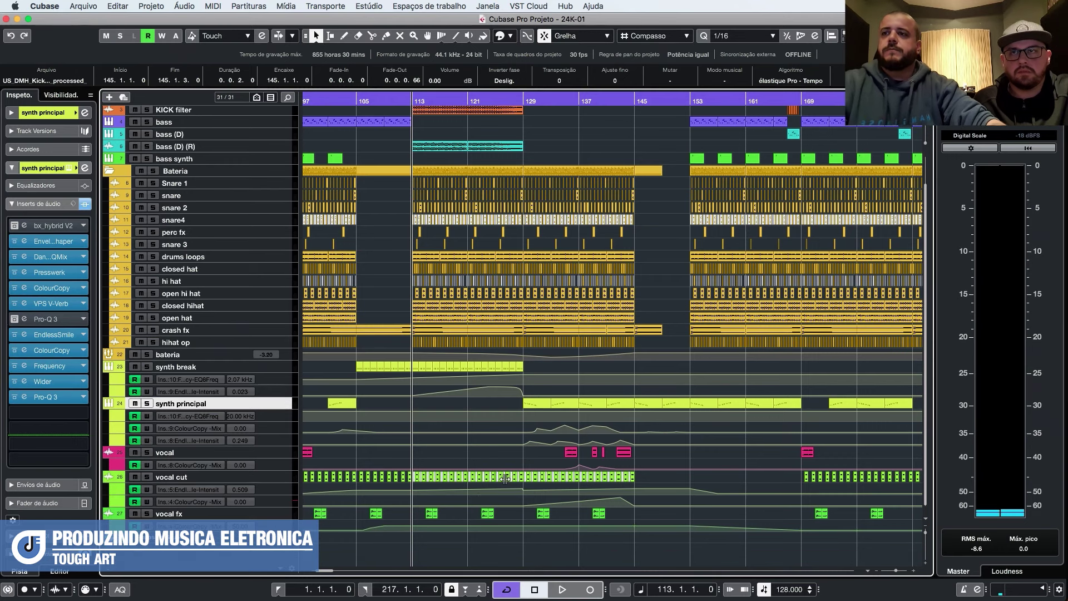
{"action": "key", "text": "space"}
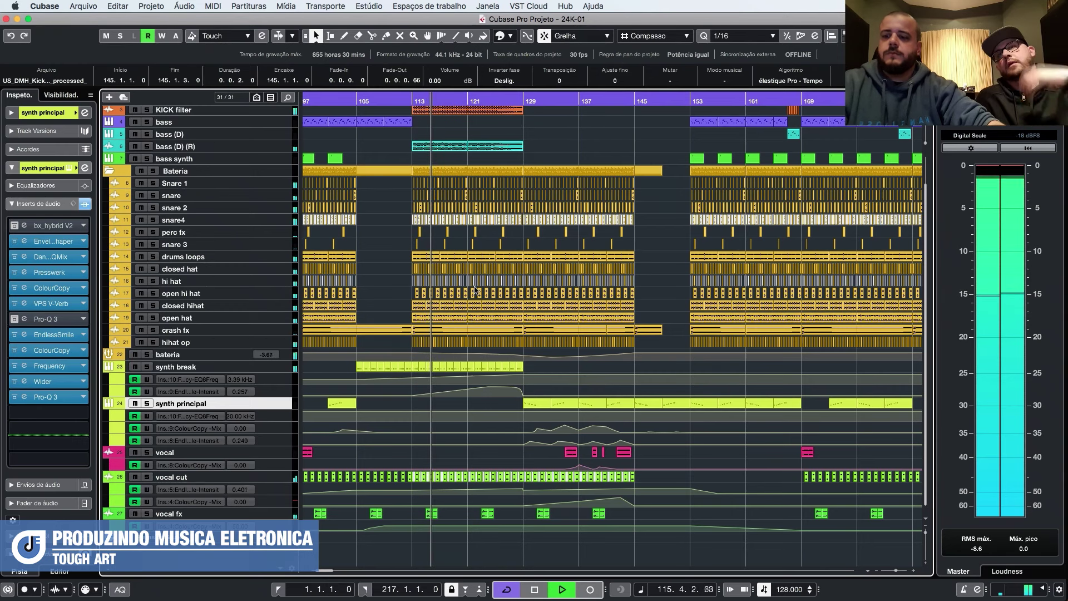
{"action": "scroll", "coordinate": [475, 288], "scroll_direction": "right", "scroll_amount": 2}
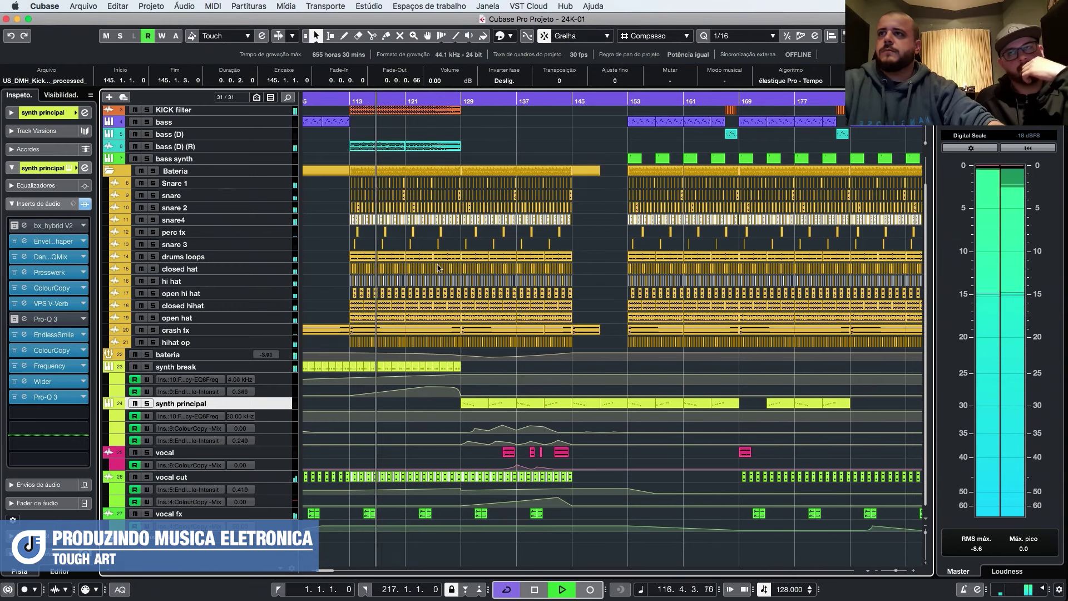
{"action": "scroll", "coordinate": [438, 273], "scroll_direction": "up", "scroll_amount": 1}
{"action": "scroll", "coordinate": [438, 273], "scroll_direction": "up", "scroll_amount": 1}
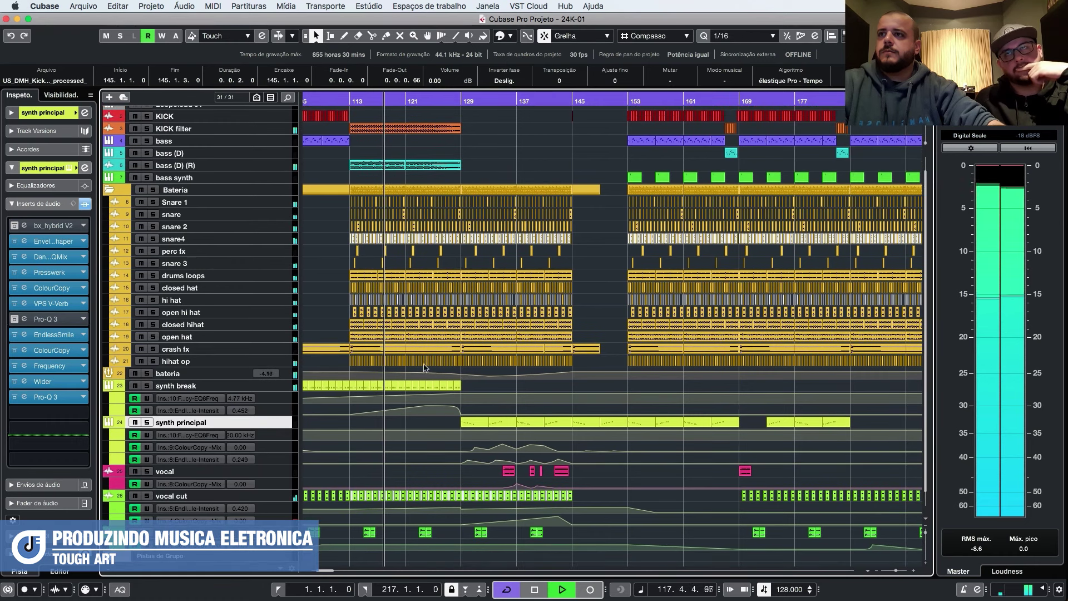
{"action": "scroll", "coordinate": [426, 311], "scroll_direction": "up", "scroll_amount": 2}
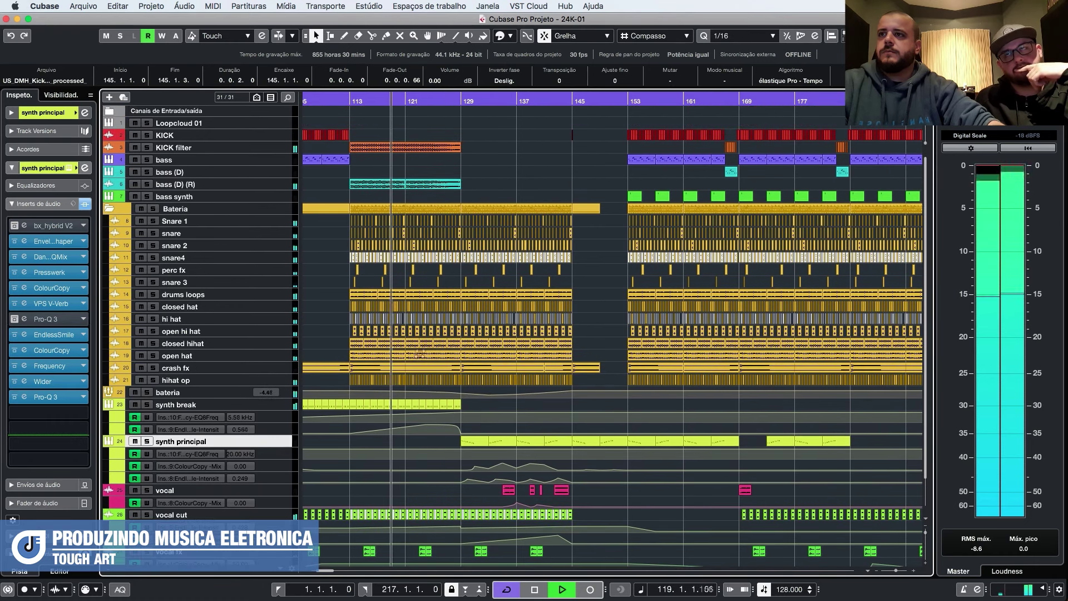
Enlarge the track heights, select the faded KICK filter and bass (D) (R) clips up to bar 129, and stop playback.
{"action": "key", "text": "shift+h"}
{"action": "key", "text": "shift+h"}
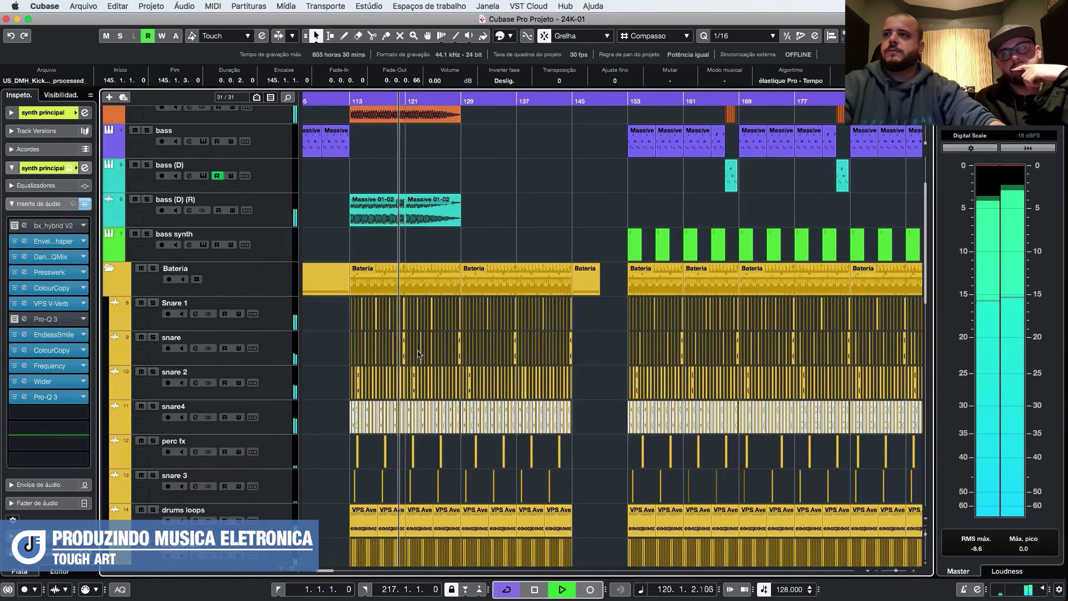
{"action": "scroll", "coordinate": [435, 228], "scroll_direction": "up", "scroll_amount": 4}
{"action": "left_click_drag", "start_coordinate": [500, 307], "coordinate": [432, 170]}
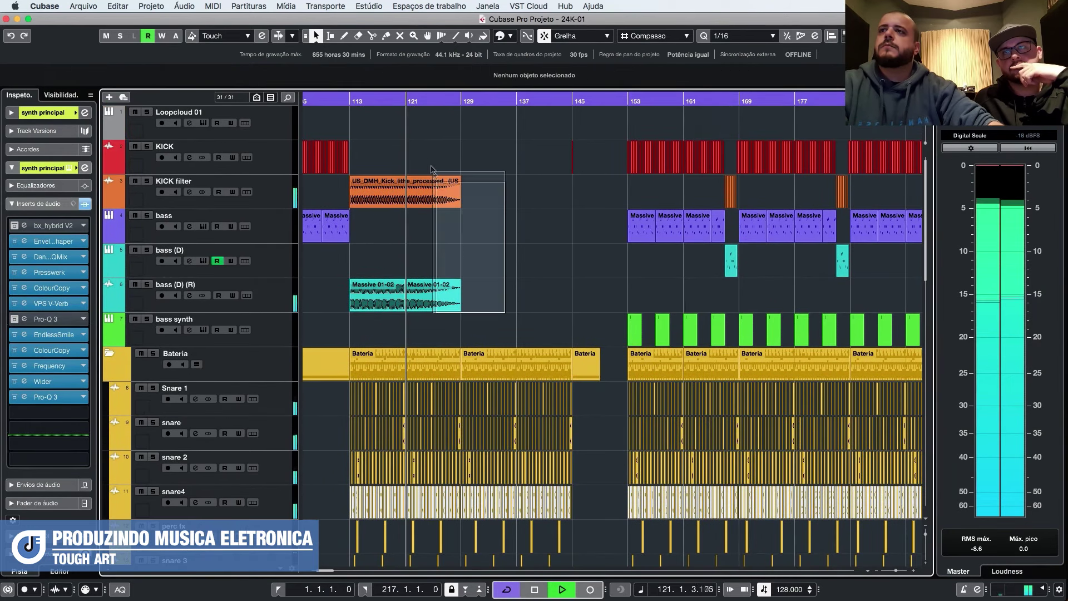
{"action": "key", "text": "space"}
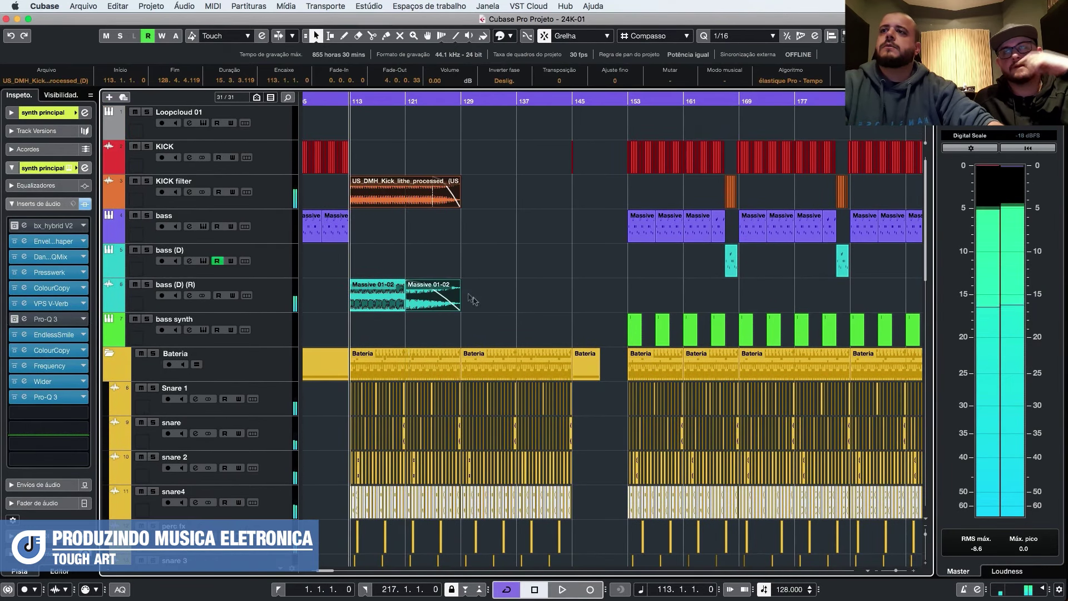
Play the mix from bar 122 to about bar 128, following the synth break automation curves, and stop playback.
{"action": "left_click_drag", "start_coordinate": [409, 107], "coordinate": [411, 312]}
{"action": "key", "text": "space"}
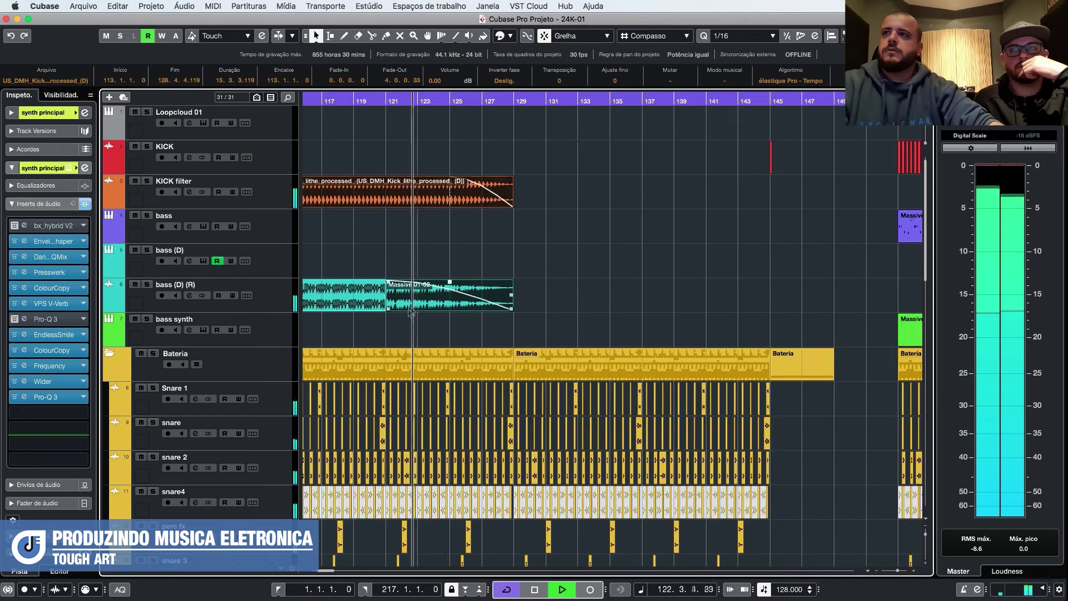
{"action": "scroll", "coordinate": [411, 311], "scroll_direction": "down", "scroll_amount": 10}
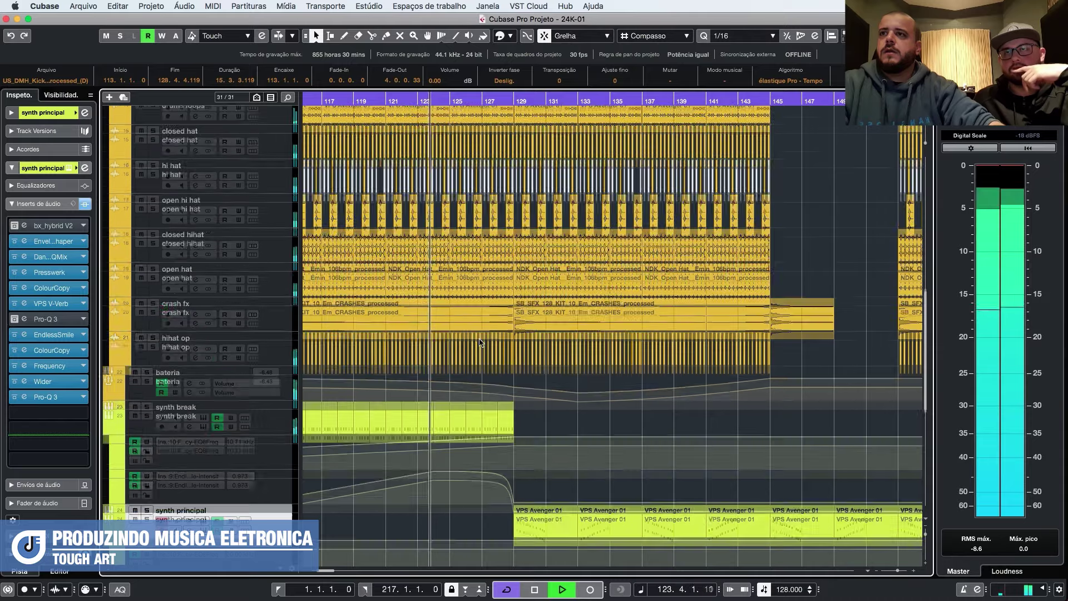
{"action": "scroll", "coordinate": [496, 372], "scroll_direction": "down", "scroll_amount": 2}
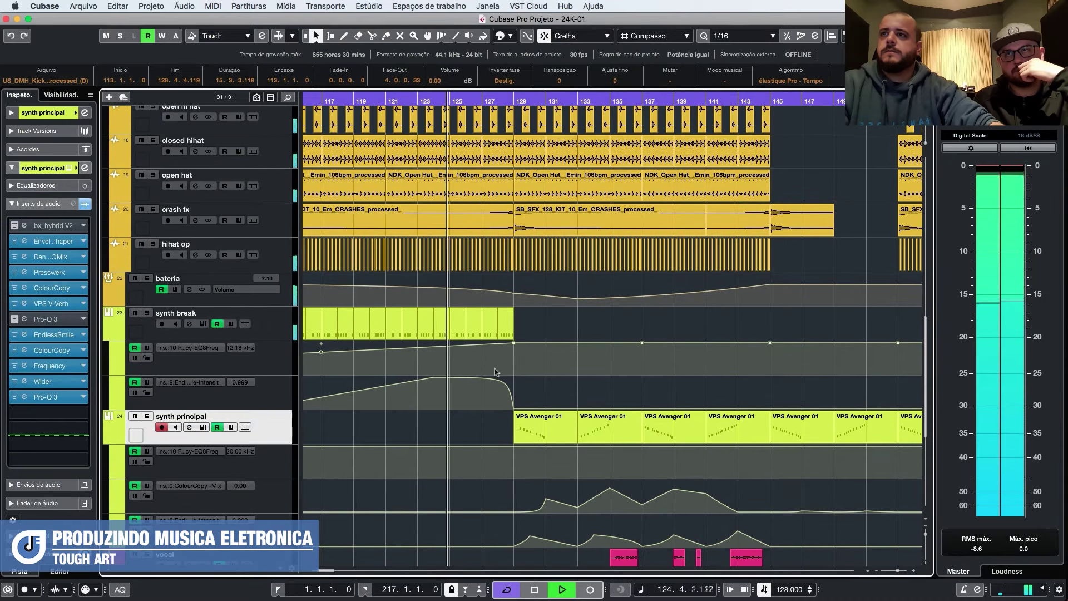
{"action": "key", "text": "g"}
{"action": "key", "text": "g"}
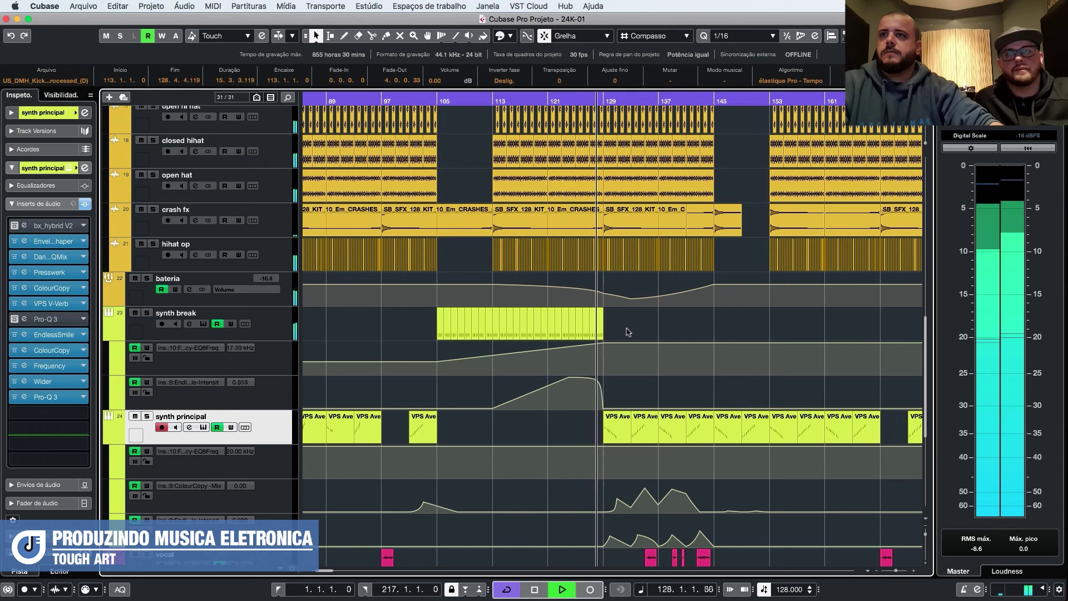
{"action": "key", "text": "space"}
Select the synth break clips, clear the selection, and mark the section's start and end by placing the playback position at bars 105 and 129.
{"action": "left_click_drag", "start_coordinate": [643, 328], "coordinate": [437, 325]}
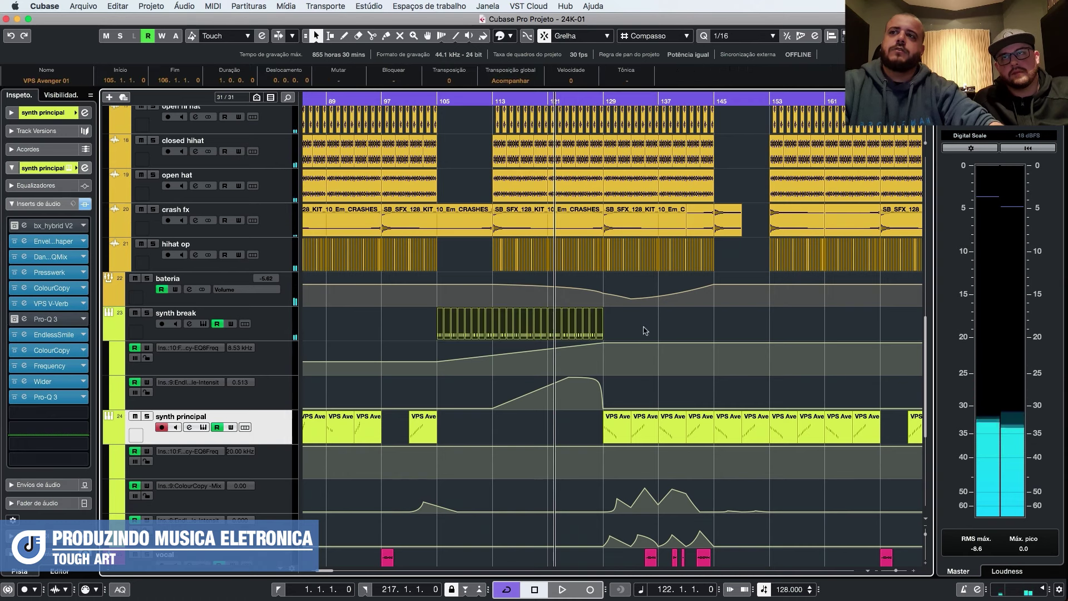
{"action": "scroll", "coordinate": [615, 334], "scroll_direction": "up", "scroll_amount": 3}
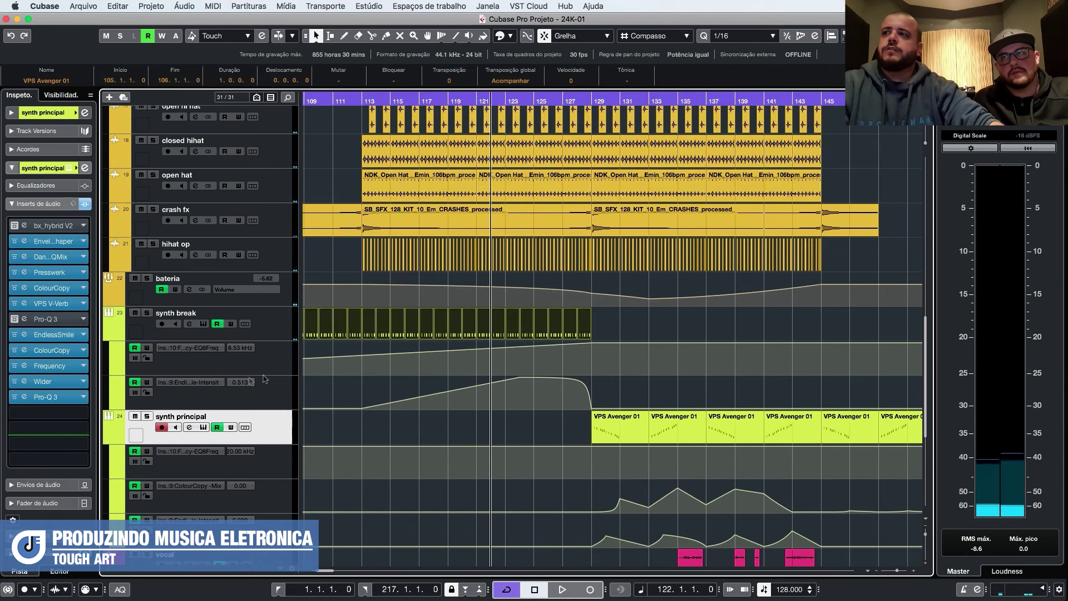
{"action": "scroll", "coordinate": [382, 374], "scroll_direction": "left", "scroll_amount": 4}
{"action": "left_click", "coordinate": [375, 333]}
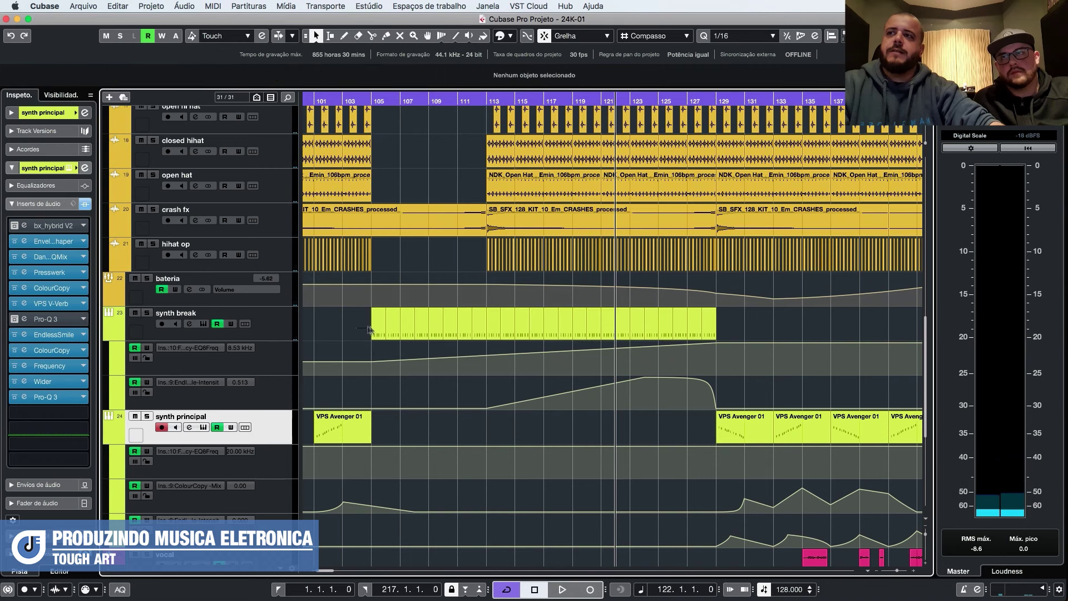
{"action": "left_click", "coordinate": [393, 132]}
{"action": "left_click", "coordinate": [371, 103]}
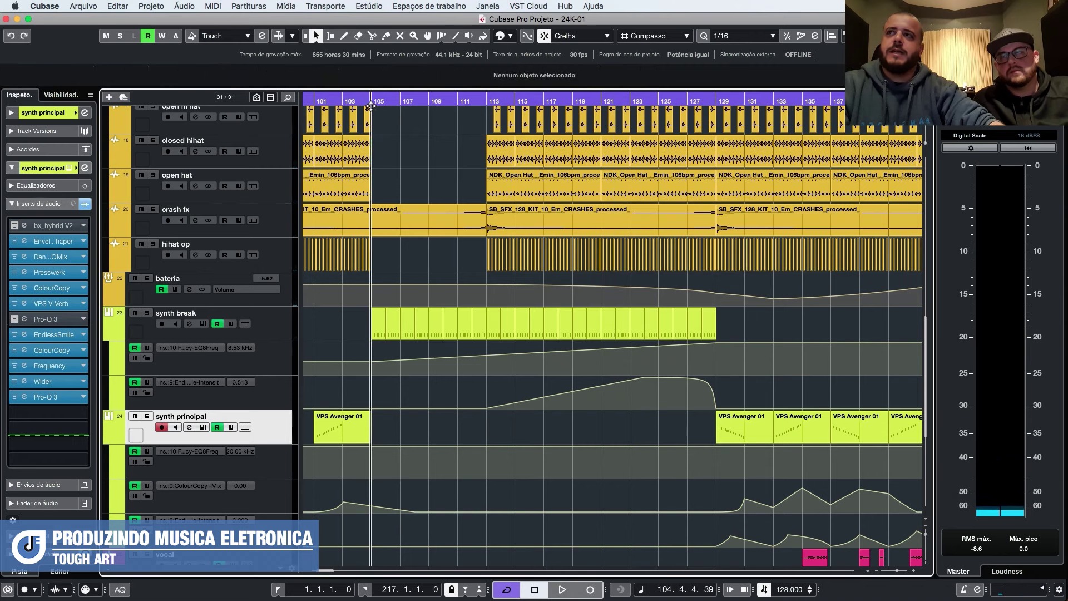
{"action": "left_click", "coordinate": [716, 104]}
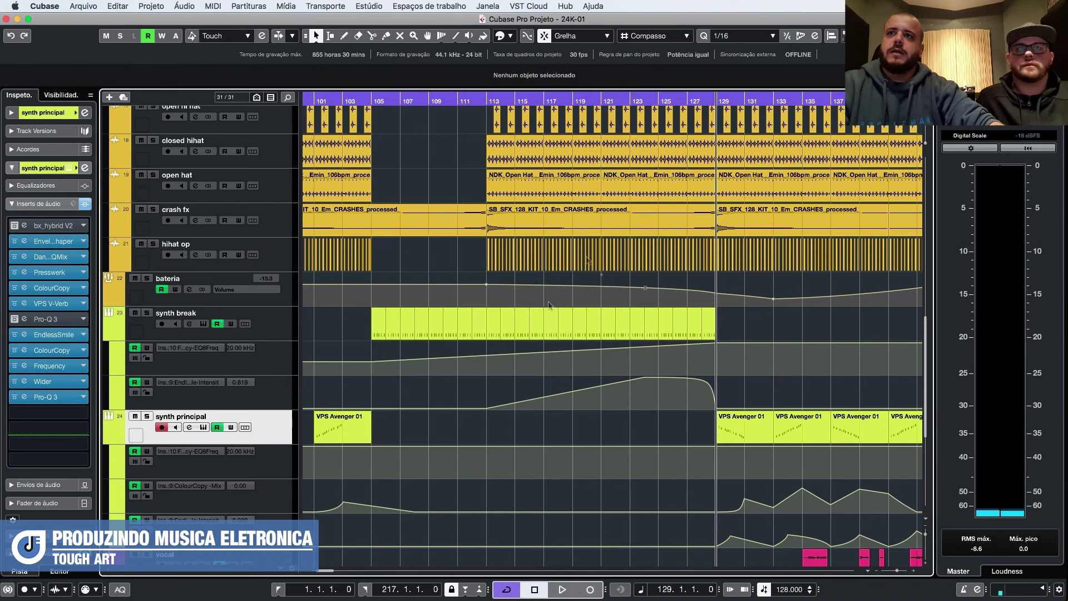
Select the synth break's EndlessSmile intensity automation lane and the synth principal clips from bar 129 to 137.
{"action": "left_click", "coordinate": [273, 399]}
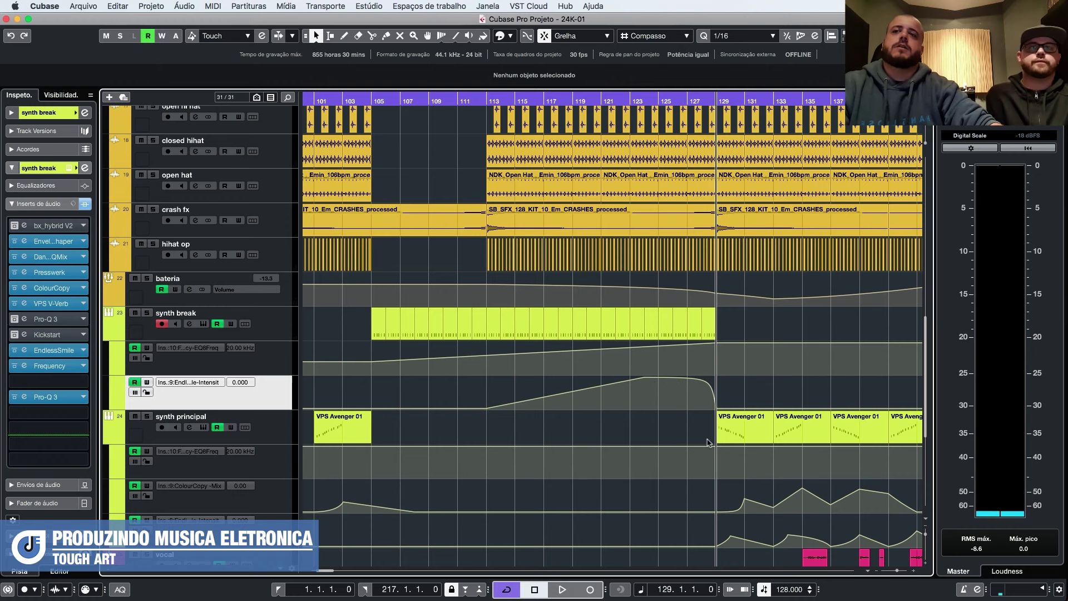
{"action": "left_click_drag", "start_coordinate": [770, 431], "coordinate": [779, 434]}
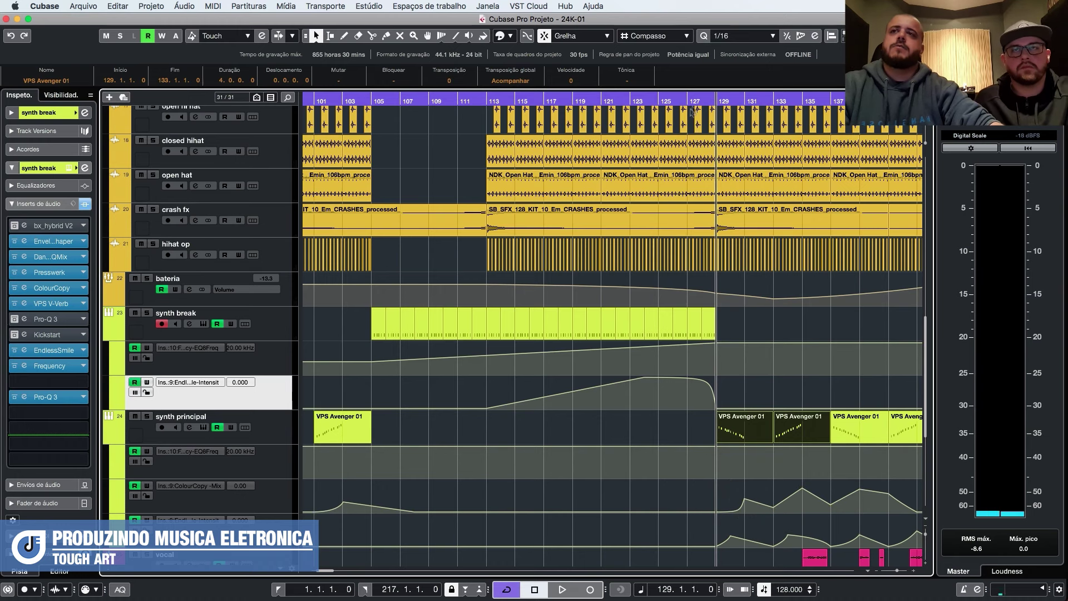
Play the mix from bar 124 to about bar 130, following the automation curves into the synth principal's return, and stop playback.
{"action": "key", "text": "space"}
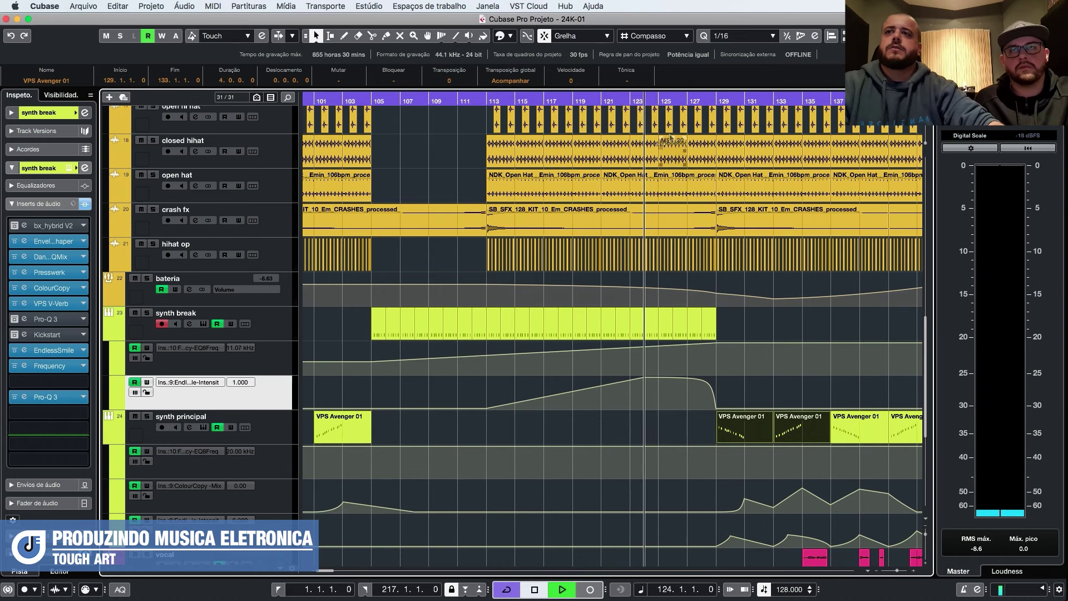
{"action": "scroll", "coordinate": [712, 348], "scroll_direction": "up", "scroll_amount": 2}
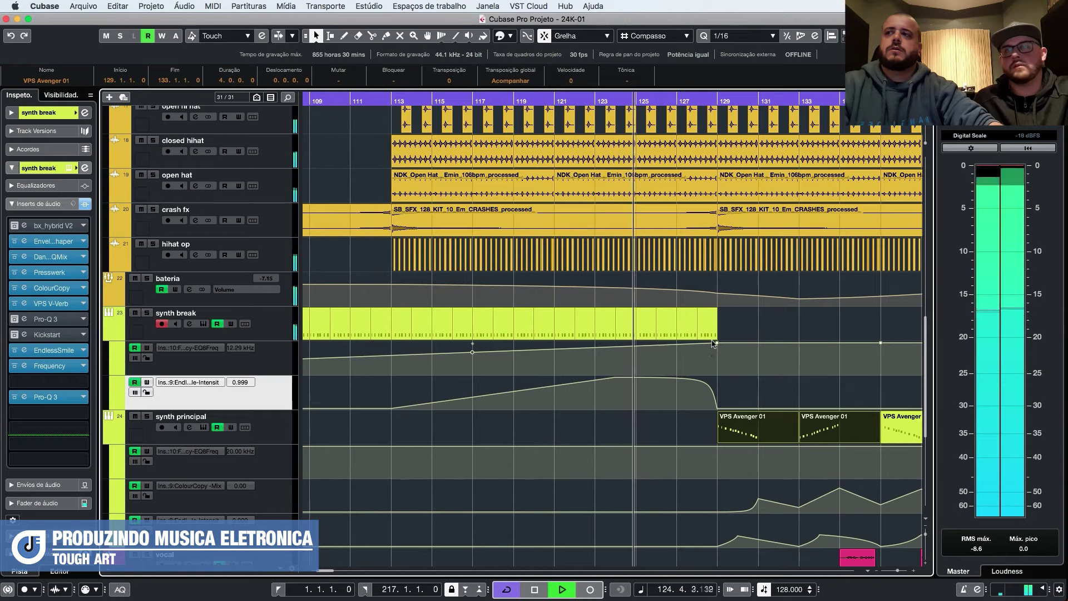
{"action": "scroll", "coordinate": [714, 344], "scroll_direction": "down", "scroll_amount": 3}
{"action": "scroll", "coordinate": [586, 340], "scroll_direction": "up", "scroll_amount": 2}
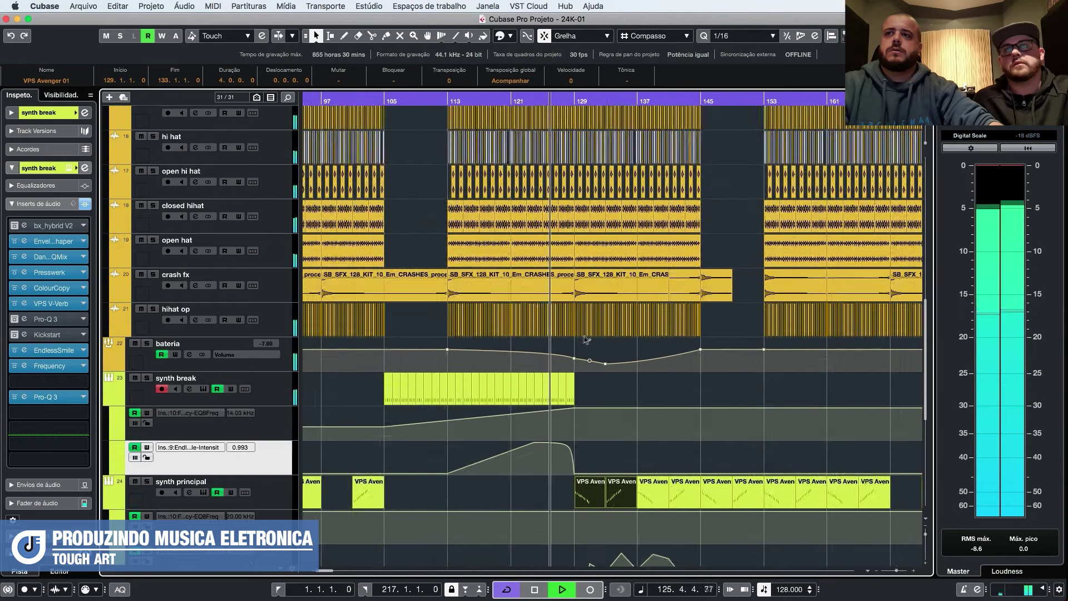
{"action": "scroll", "coordinate": [586, 340], "scroll_direction": "up", "scroll_amount": 2}
{"action": "scroll", "coordinate": [589, 367], "scroll_direction": "down", "scroll_amount": 5}
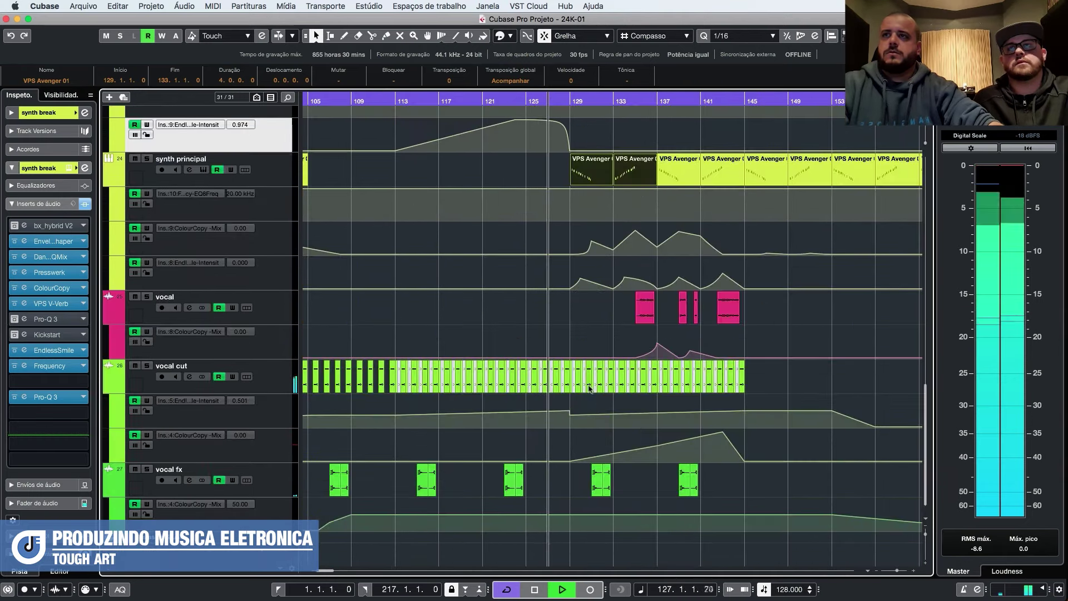
{"action": "scroll", "coordinate": [590, 388], "scroll_direction": "up", "scroll_amount": 1}
{"action": "scroll", "coordinate": [590, 382], "scroll_direction": "up", "scroll_amount": 2}
{"action": "scroll", "coordinate": [615, 279], "scroll_direction": "up", "scroll_amount": 1}
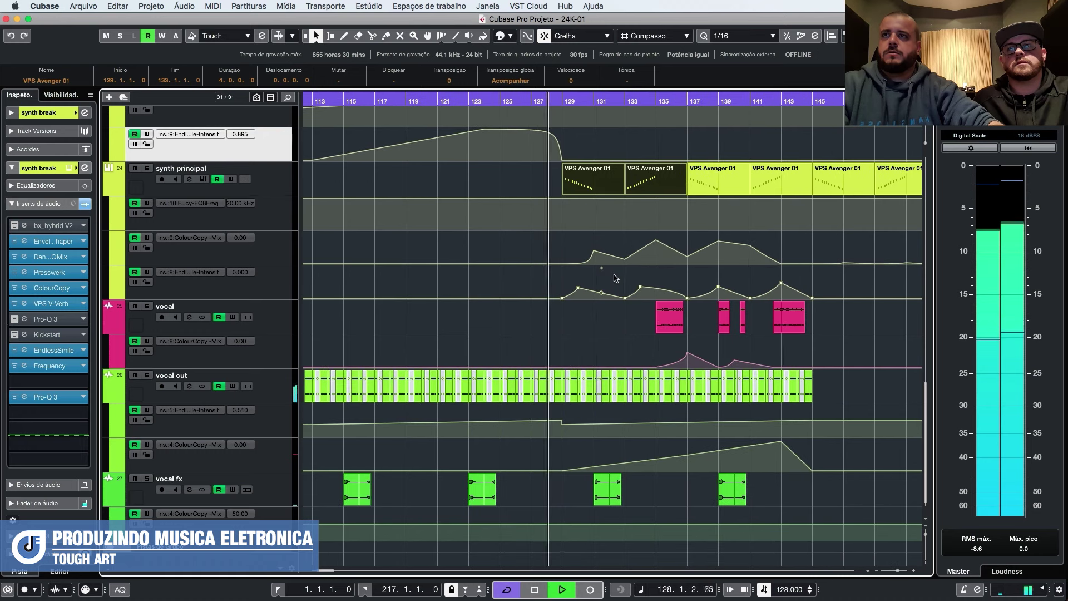
{"action": "scroll", "coordinate": [628, 390], "scroll_direction": "up", "scroll_amount": 5}
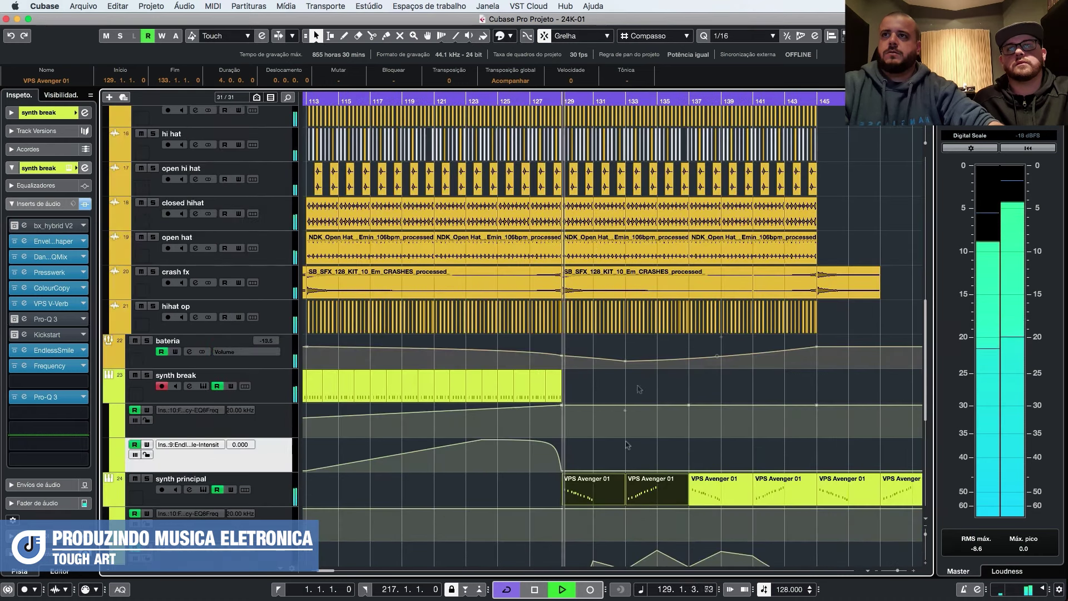
{"action": "scroll", "coordinate": [590, 357], "scroll_direction": "down", "scroll_amount": 3}
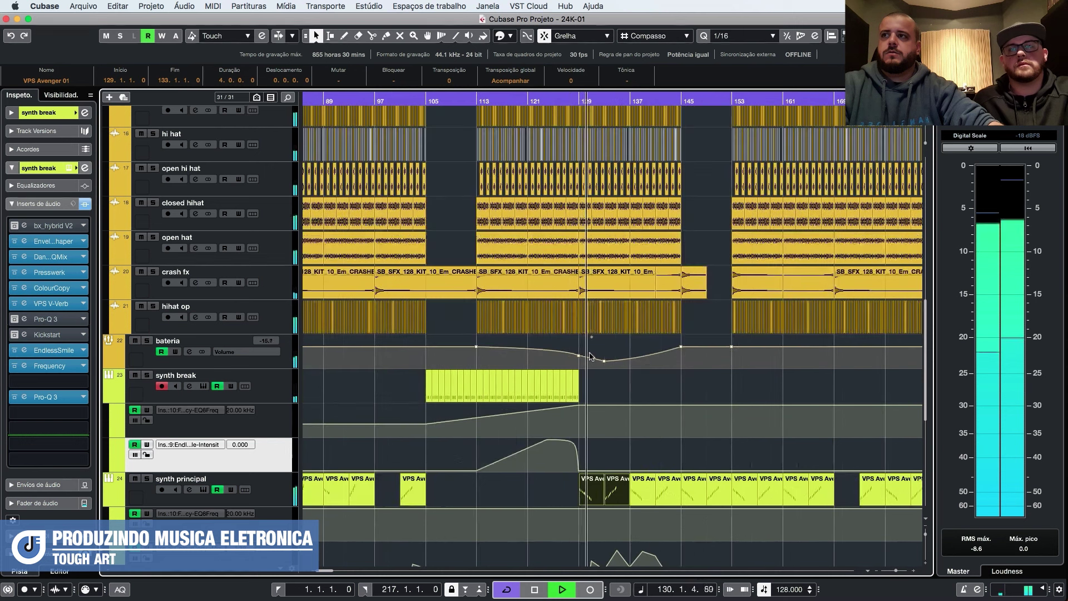
{"action": "key", "text": "space"}
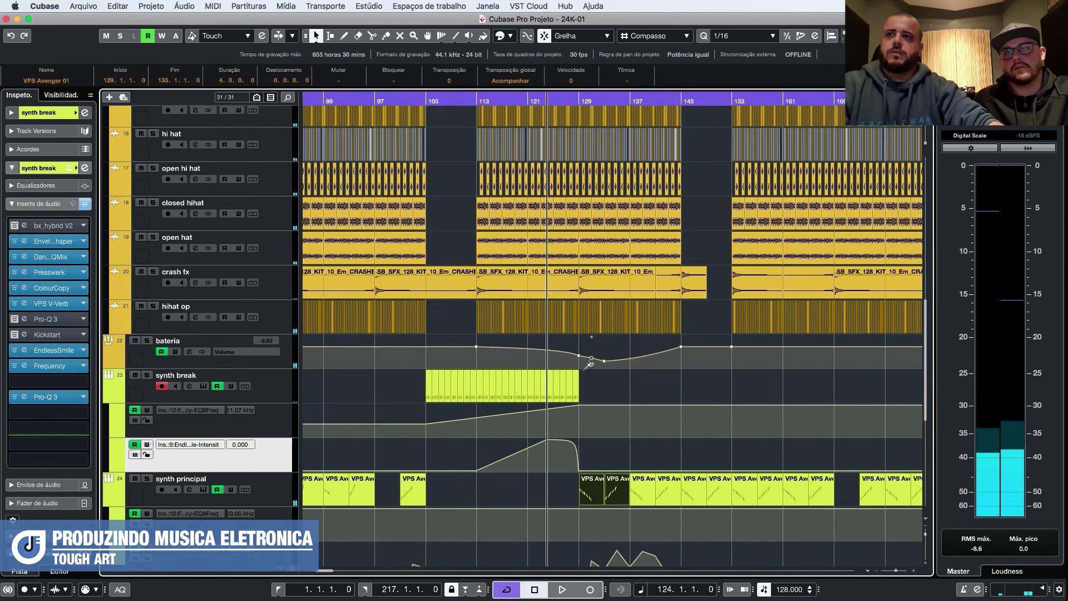
Select the synth principal's ColourCopy mix automation lane, and its EndlessSmile intensity lane after it.
{"action": "scroll", "coordinate": [596, 368], "scroll_direction": "up", "scroll_amount": 4}
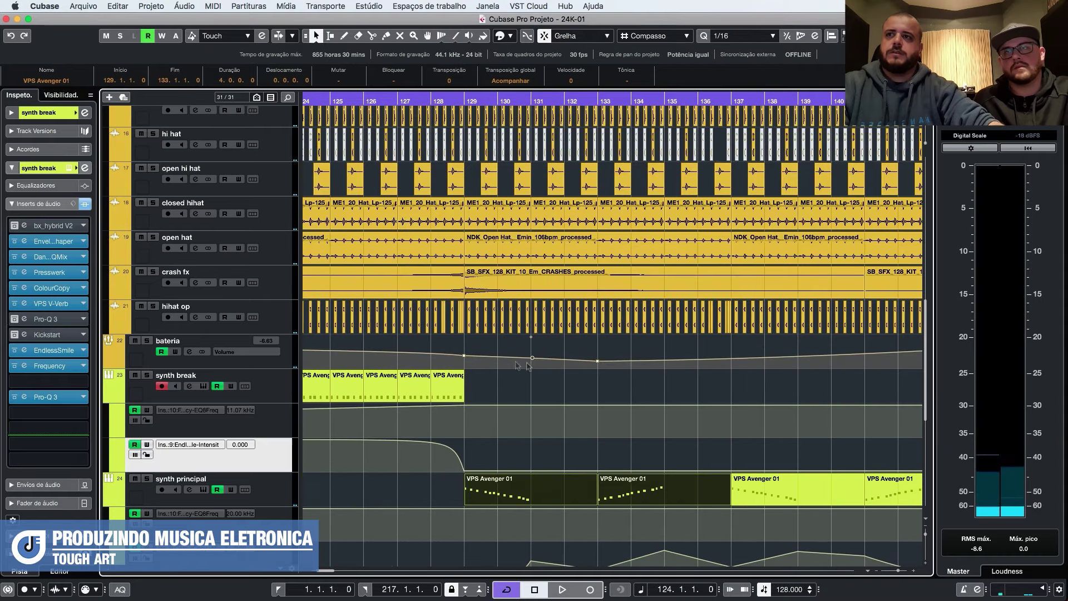
{"action": "scroll", "coordinate": [582, 365], "scroll_direction": "down", "scroll_amount": 4}
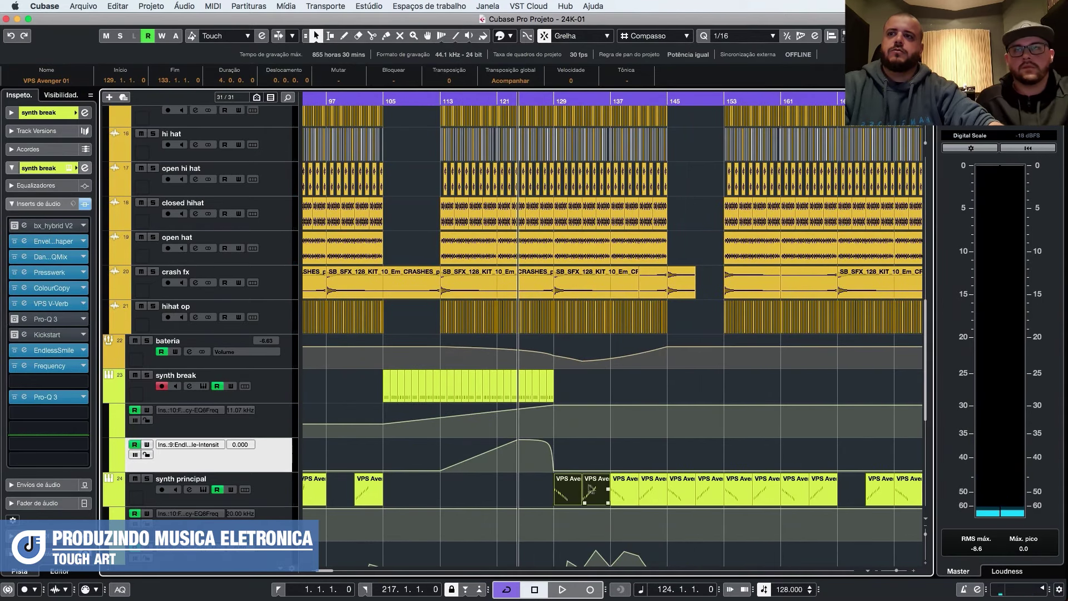
{"action": "scroll", "coordinate": [577, 531], "scroll_direction": "up", "scroll_amount": 1}
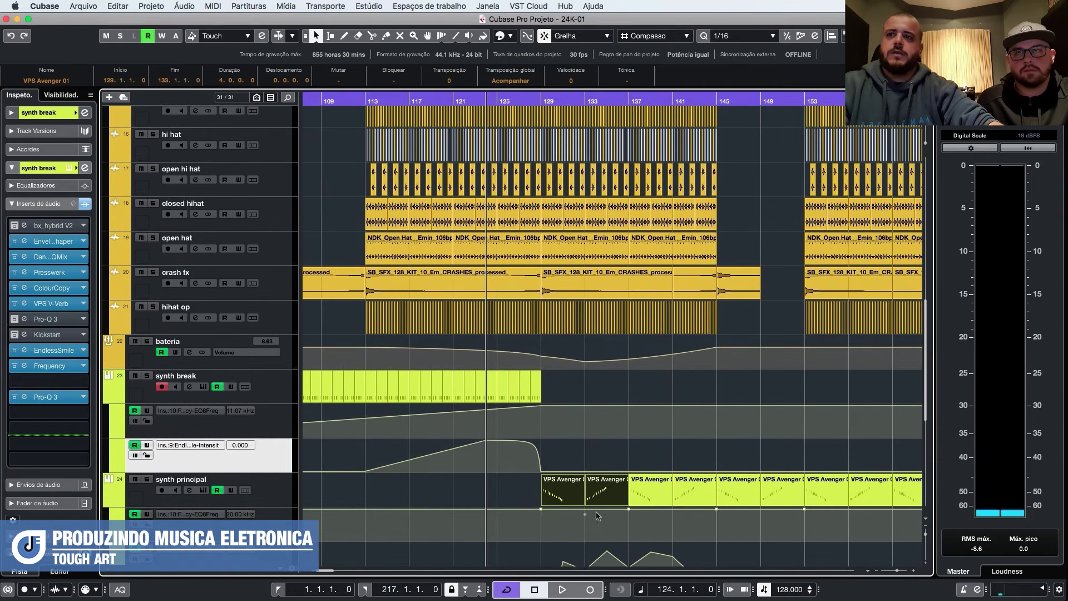
{"action": "scroll", "coordinate": [597, 516], "scroll_direction": "down", "scroll_amount": 3}
{"action": "left_click", "coordinate": [286, 487]}
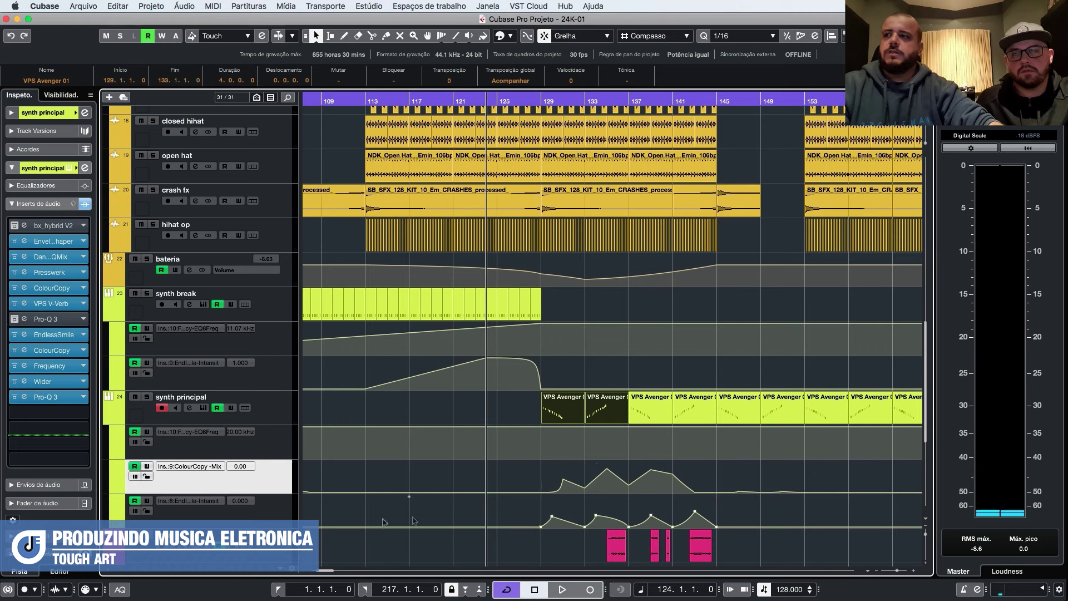
{"action": "left_click", "coordinate": [275, 520]}
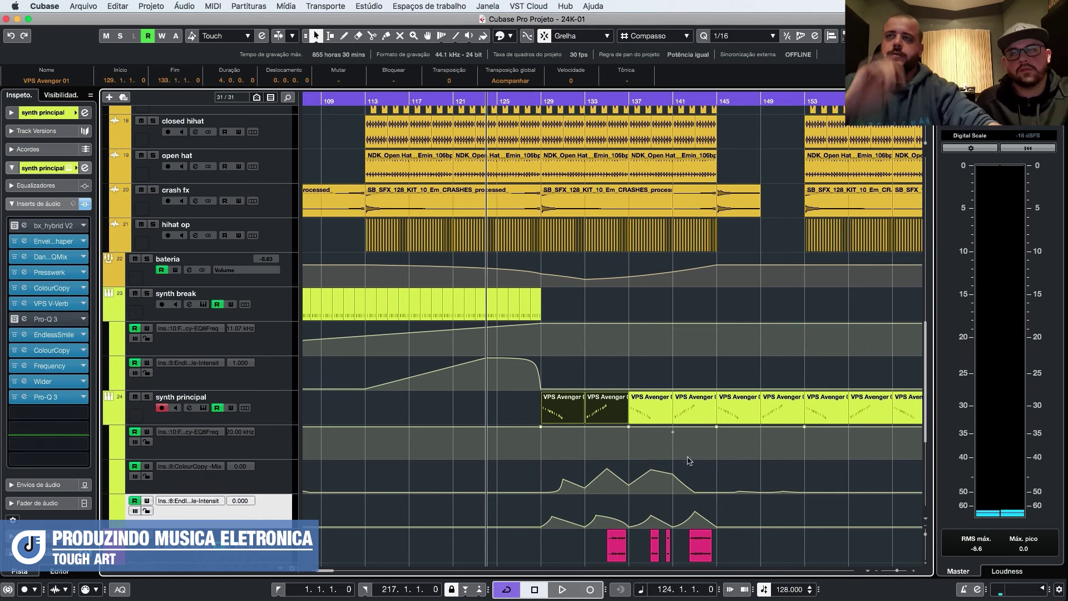
Select the synth principal clips from bar 129 to 153, play the mix from bar 129 to about bar 136, and stop.
{"action": "left_click", "coordinate": [542, 105]}
{"action": "left_click_drag", "start_coordinate": [503, 402], "coordinate": [779, 408]}
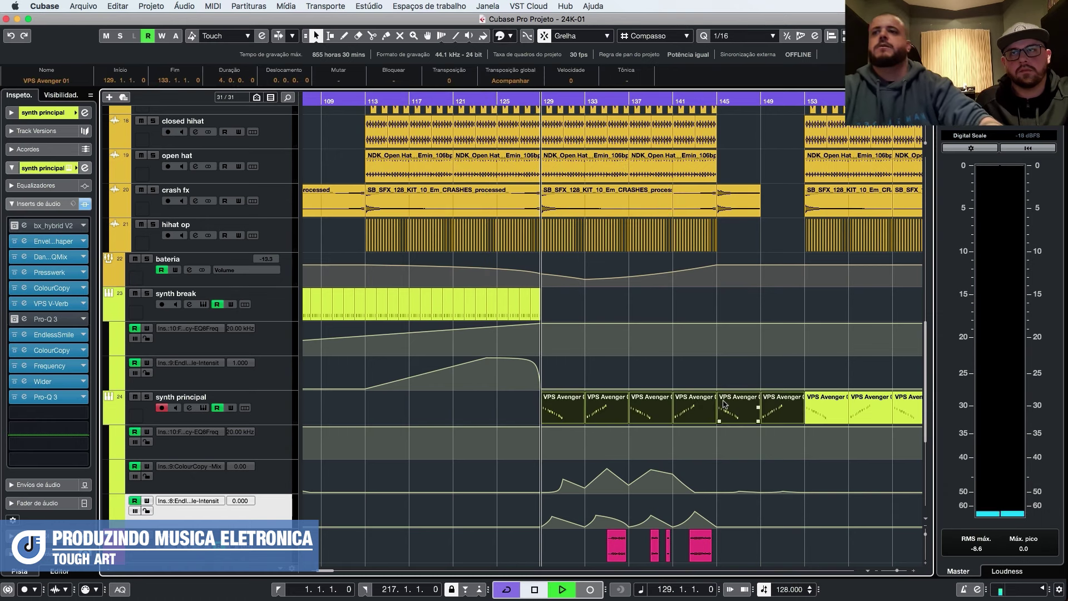
{"action": "key", "text": "space"}
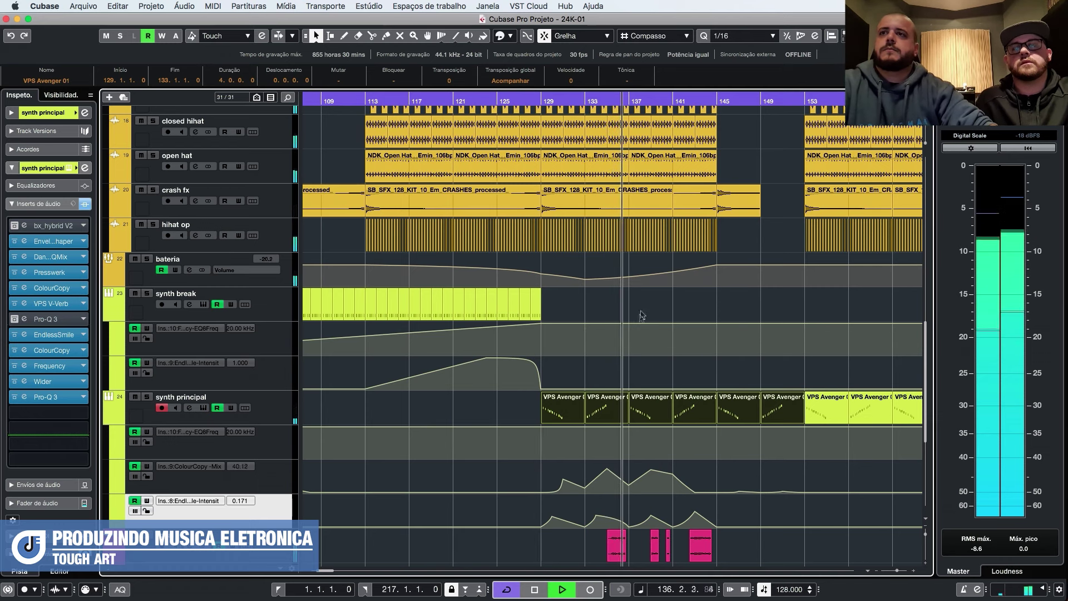
{"action": "key", "text": "space"}
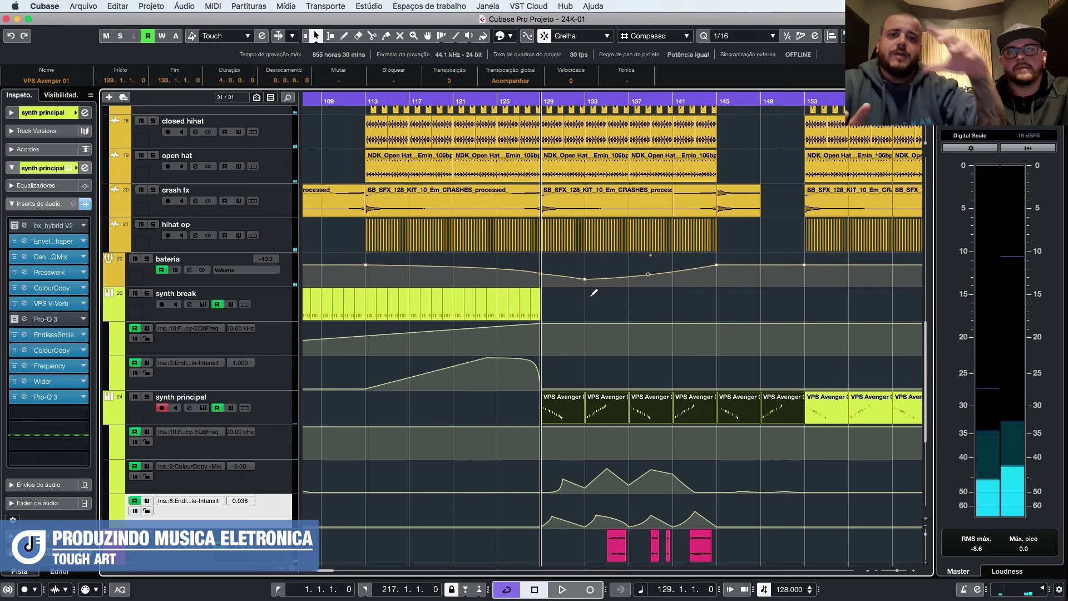
Resume playback from bar 136 toward the break at bar 145, with the clip selection cleared.
{"action": "left_click", "coordinate": [618, 100]}
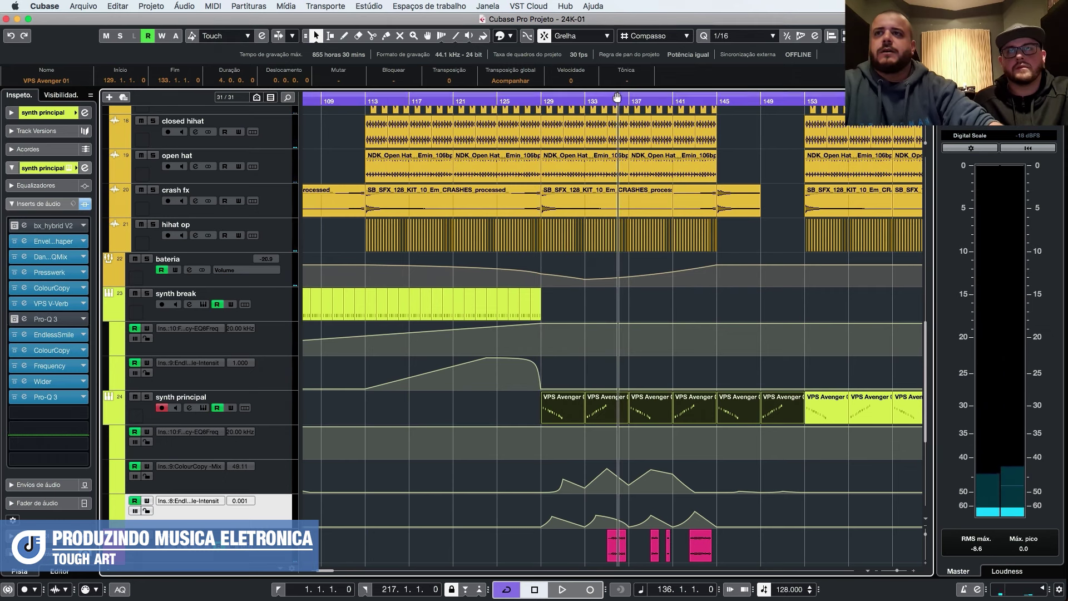
{"action": "key", "text": "space"}
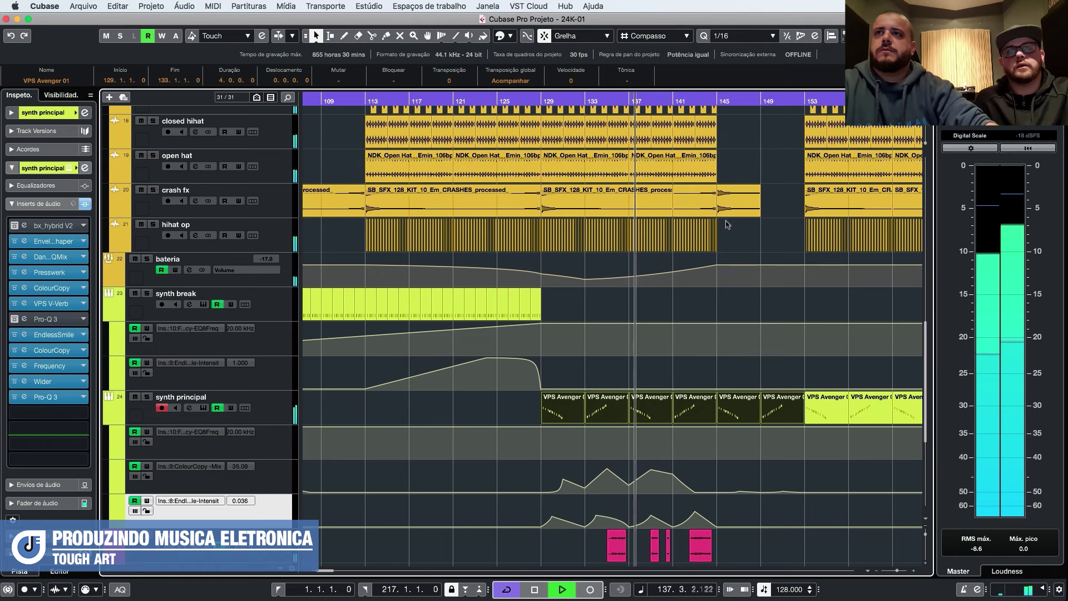
{"action": "left_click", "coordinate": [686, 313]}
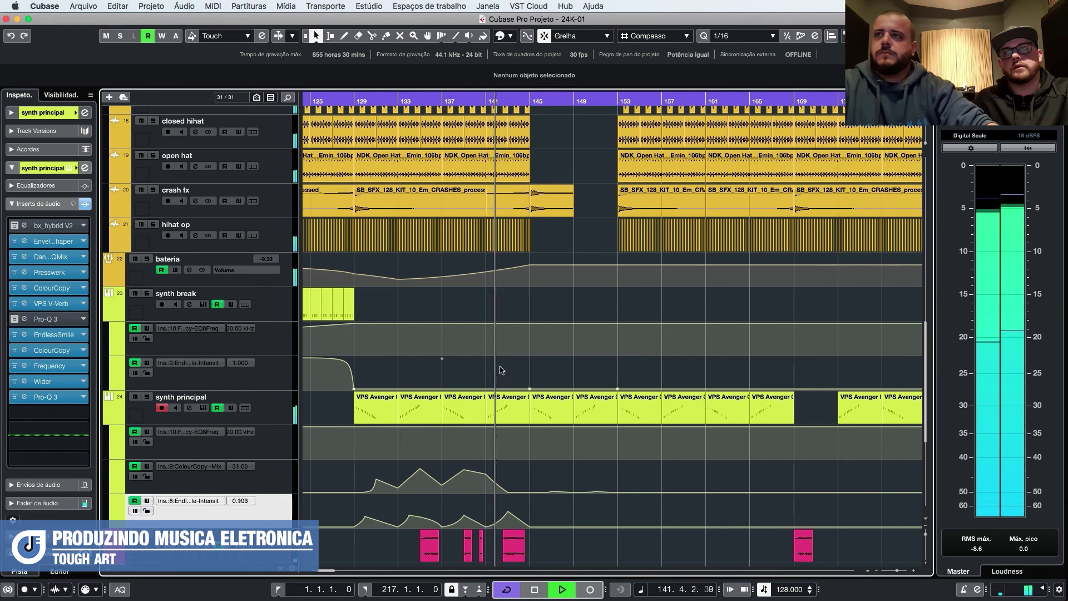
{"action": "key", "text": "g"}
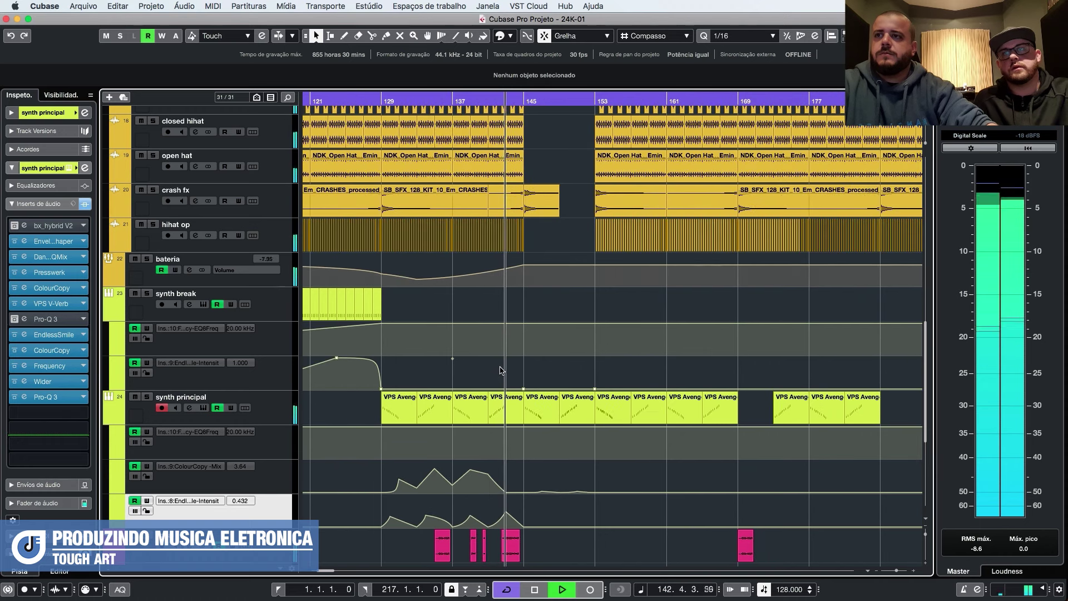
{"action": "key", "text": "h"}
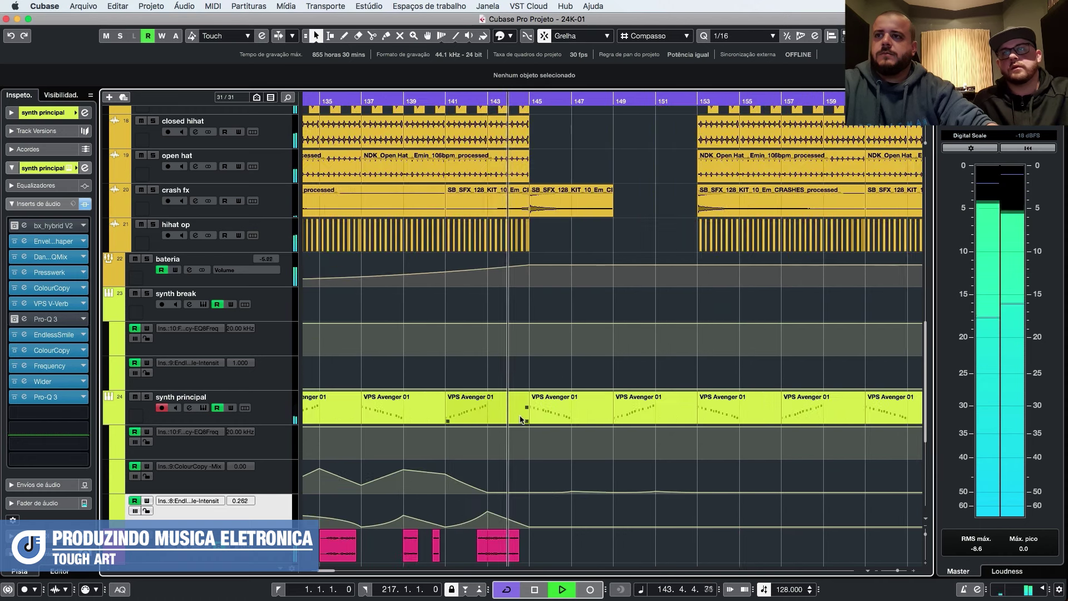
Select the single KICK clip at bar 145 during playback, and clear the selection.
{"action": "scroll", "coordinate": [489, 459], "scroll_direction": "up", "scroll_amount": 4}
{"action": "scroll", "coordinate": [490, 460], "scroll_direction": "up", "scroll_amount": 5}
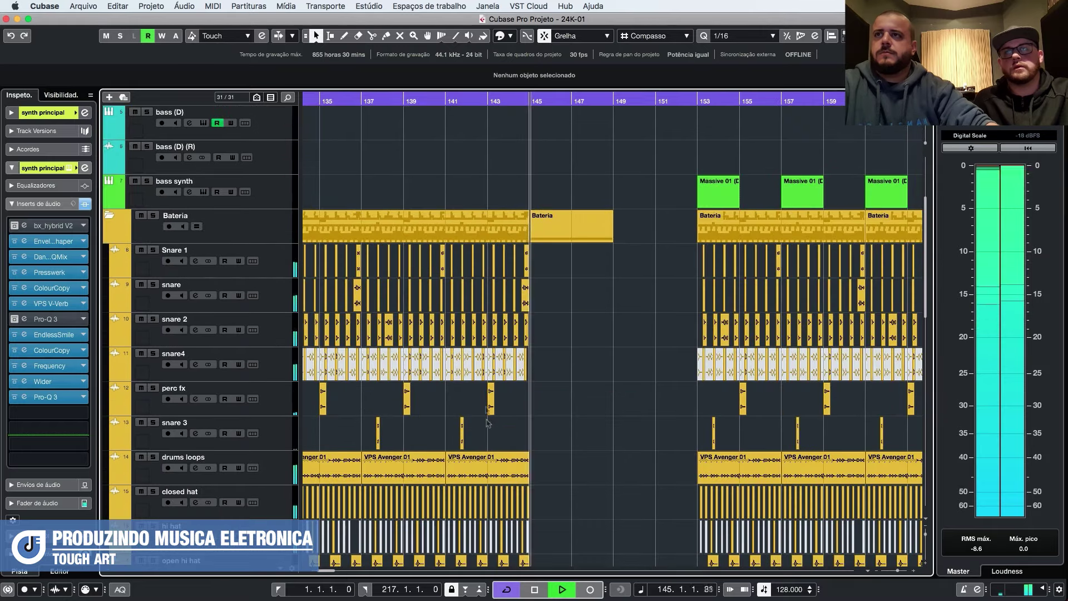
{"action": "scroll", "coordinate": [500, 407], "scroll_direction": "up", "scroll_amount": 3}
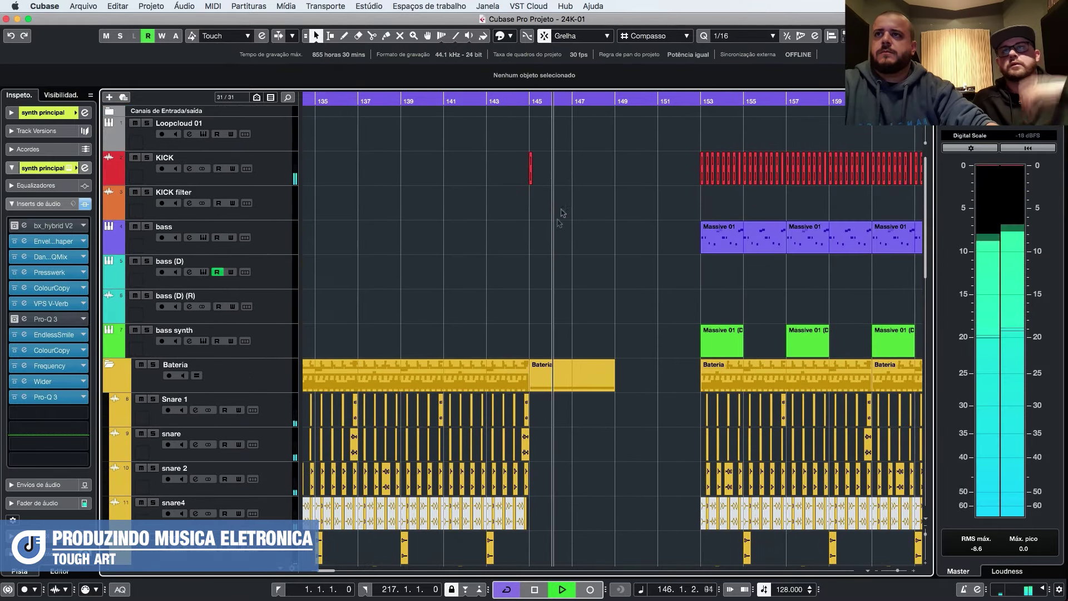
{"action": "left_click", "coordinate": [530, 168]}
{"action": "scroll", "coordinate": [626, 278], "scroll_direction": "down", "scroll_amount": 2}
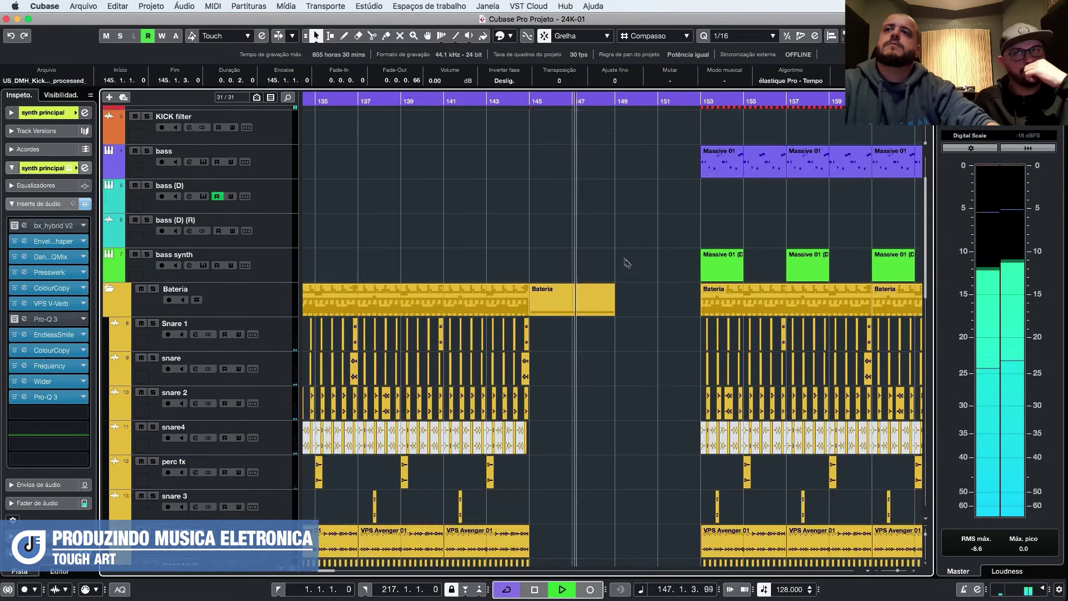
{"action": "left_click", "coordinate": [627, 264]}
Examine the drum, crash fx and synth principal tracks through the break between bars 145 and 153 during playback.
{"action": "scroll", "coordinate": [633, 317], "scroll_direction": "down", "scroll_amount": 12}
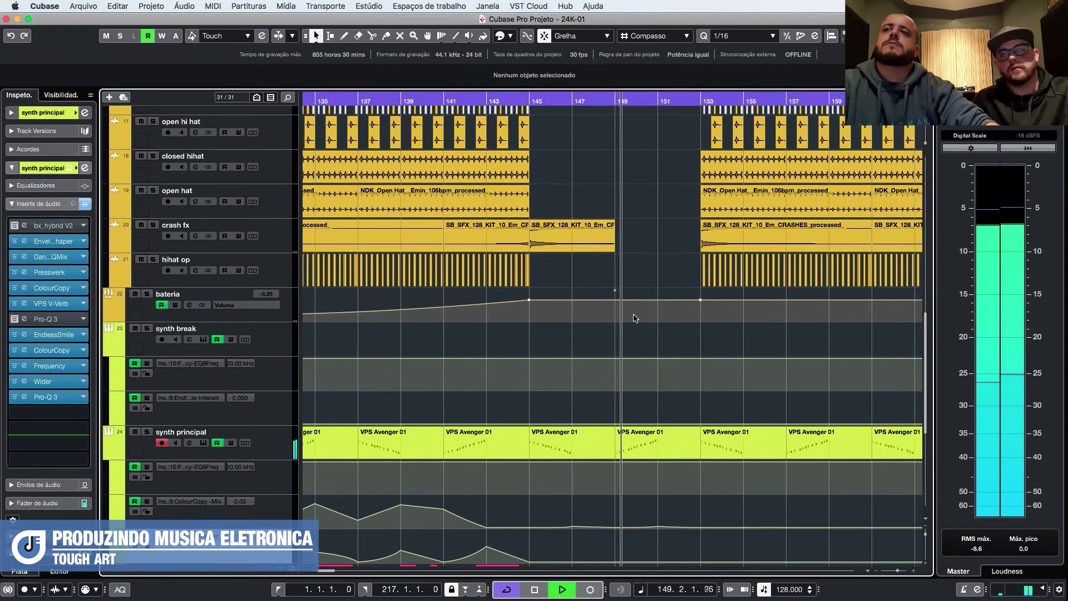
{"action": "scroll", "coordinate": [636, 328], "scroll_direction": "down", "scroll_amount": 9}
{"action": "scroll", "coordinate": [638, 346], "scroll_direction": "up", "scroll_amount": 10}
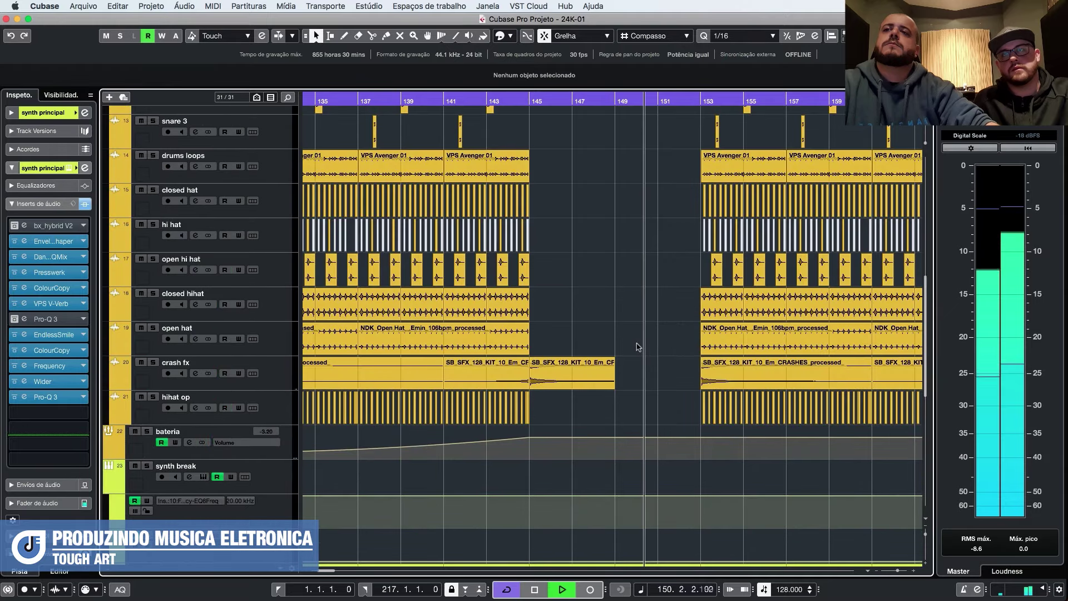
{"action": "scroll", "coordinate": [638, 347], "scroll_direction": "down", "scroll_amount": 3}
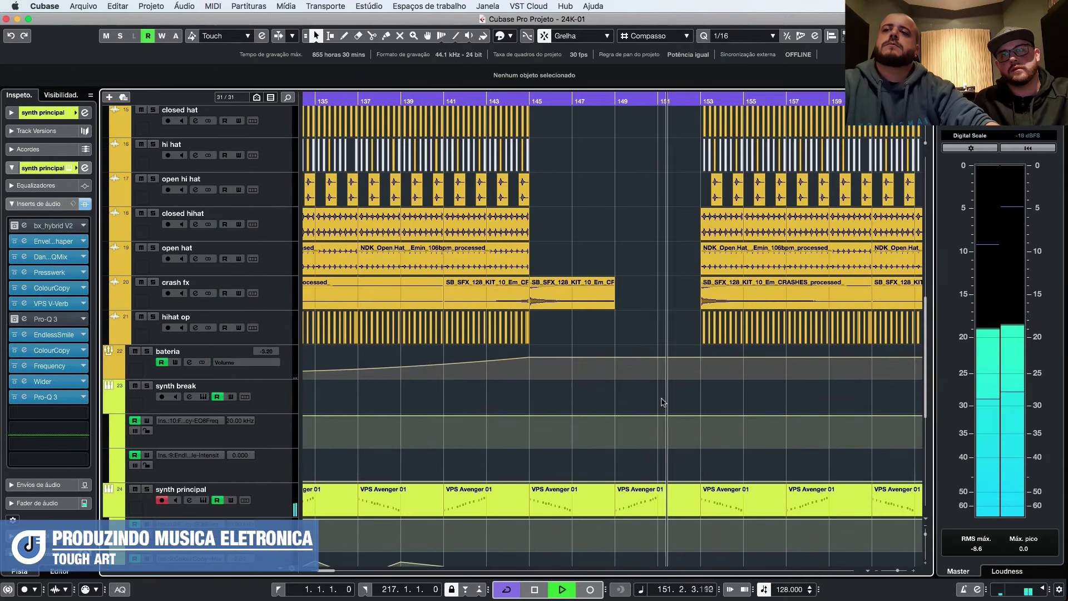
Reduce the track heights to fit the drum, bass, synth and vocal tracks in one view as playback reaches bar 153.
{"action": "scroll", "coordinate": [638, 347], "scroll_direction": "right", "scroll_amount": 3}
{"action": "scroll", "coordinate": [617, 388], "scroll_direction": "down", "scroll_amount": 5}
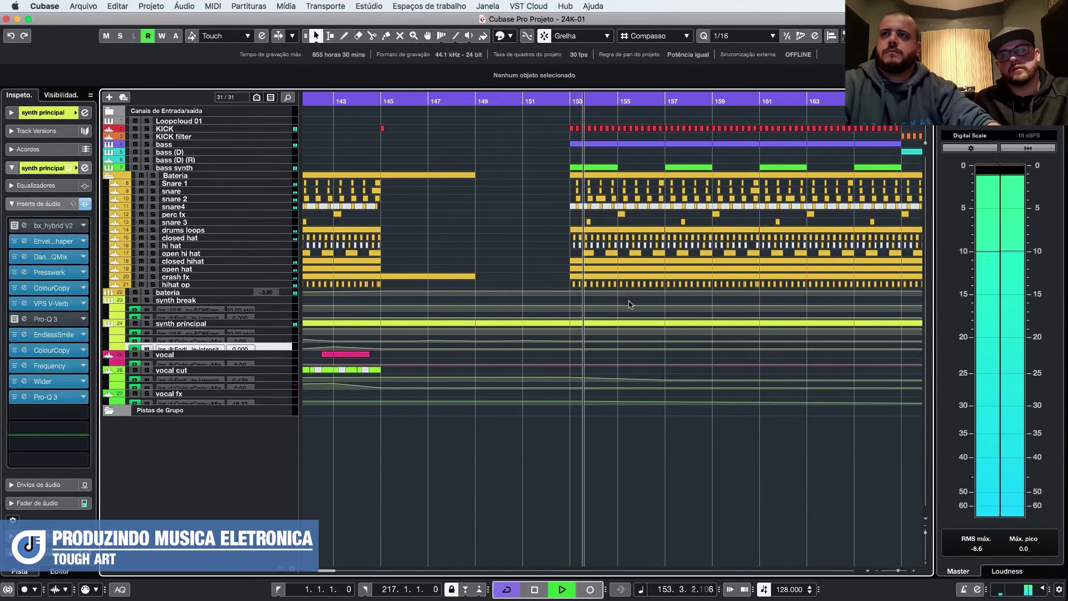
{"action": "scroll", "coordinate": [635, 295], "scroll_direction": "up", "scroll_amount": 3}
{"action": "scroll", "coordinate": [636, 274], "scroll_direction": "up", "scroll_amount": 2}
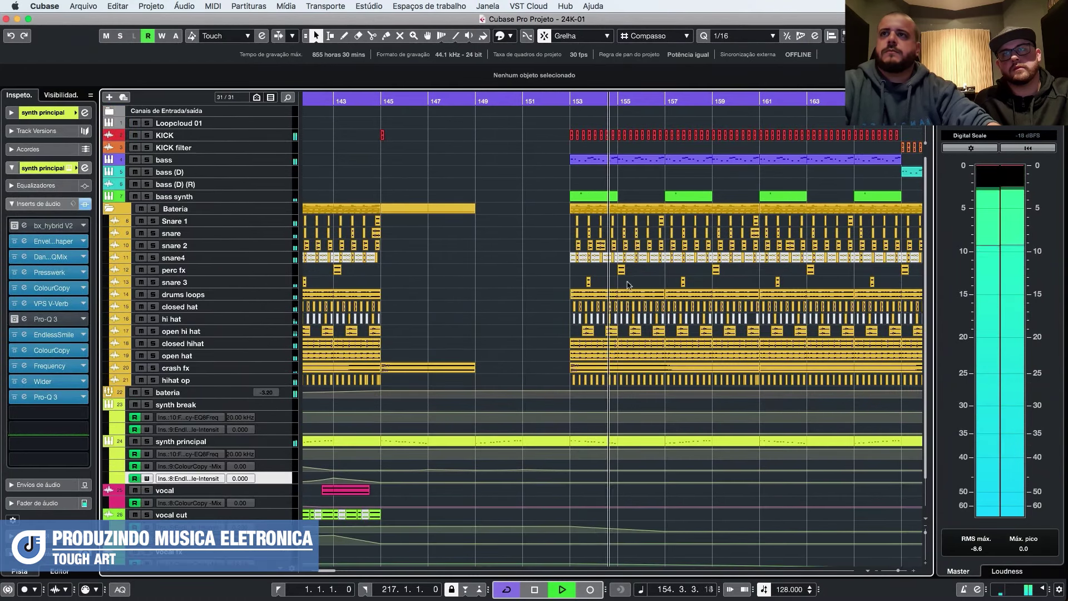
Compare the arrangement before the break with the section from bar 153 onward, widening the timeline to its end during playback.
{"action": "scroll", "coordinate": [626, 286], "scroll_direction": "down", "scroll_amount": 3}
{"action": "scroll", "coordinate": [619, 297], "scroll_direction": "down", "scroll_amount": 3}
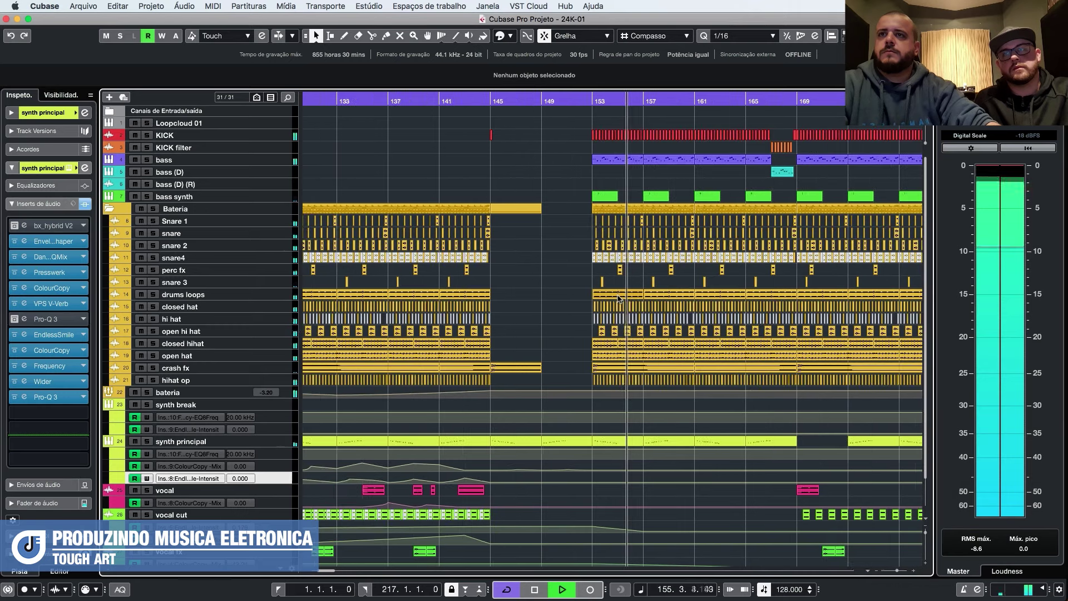
{"action": "scroll", "coordinate": [619, 298], "scroll_direction": "down", "scroll_amount": 2}
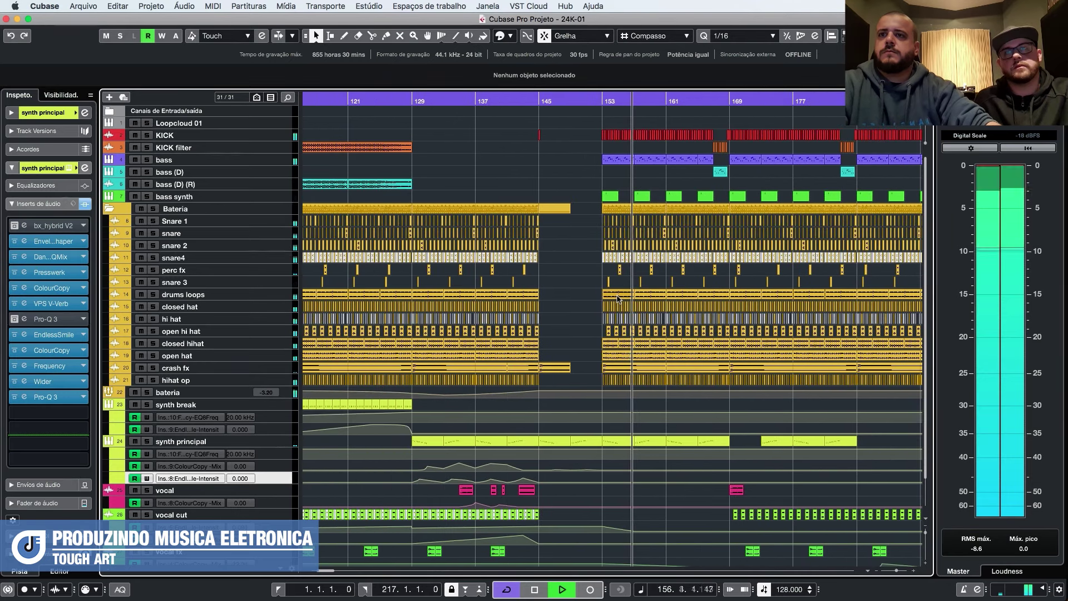
{"action": "scroll", "coordinate": [618, 299], "scroll_direction": "down", "scroll_amount": 1}
{"action": "scroll", "coordinate": [617, 299], "scroll_direction": "left", "scroll_amount": 3}
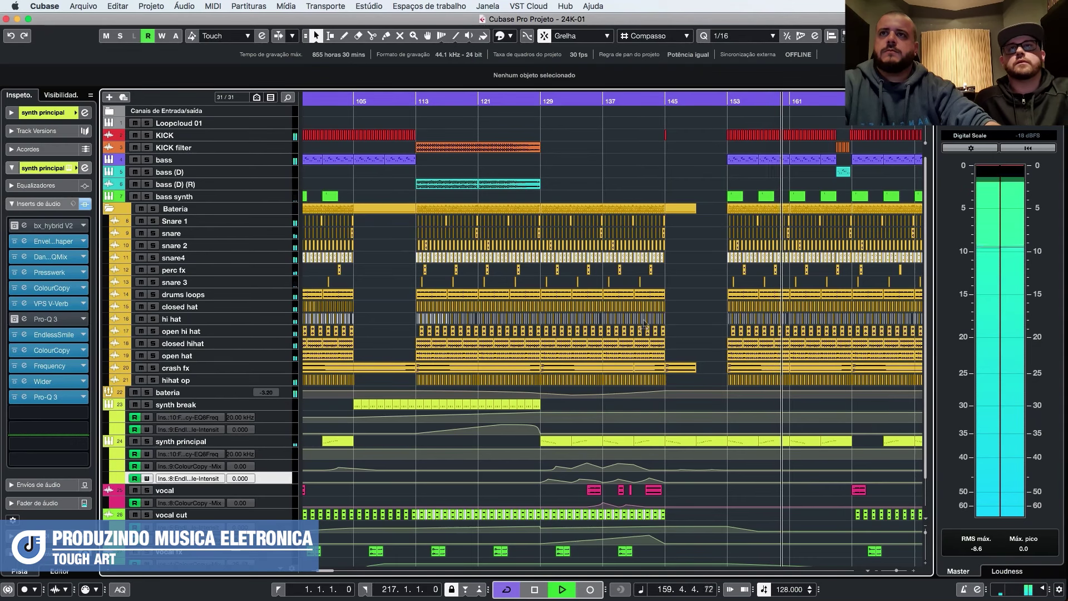
{"action": "scroll", "coordinate": [648, 299], "scroll_direction": "right", "scroll_amount": 3}
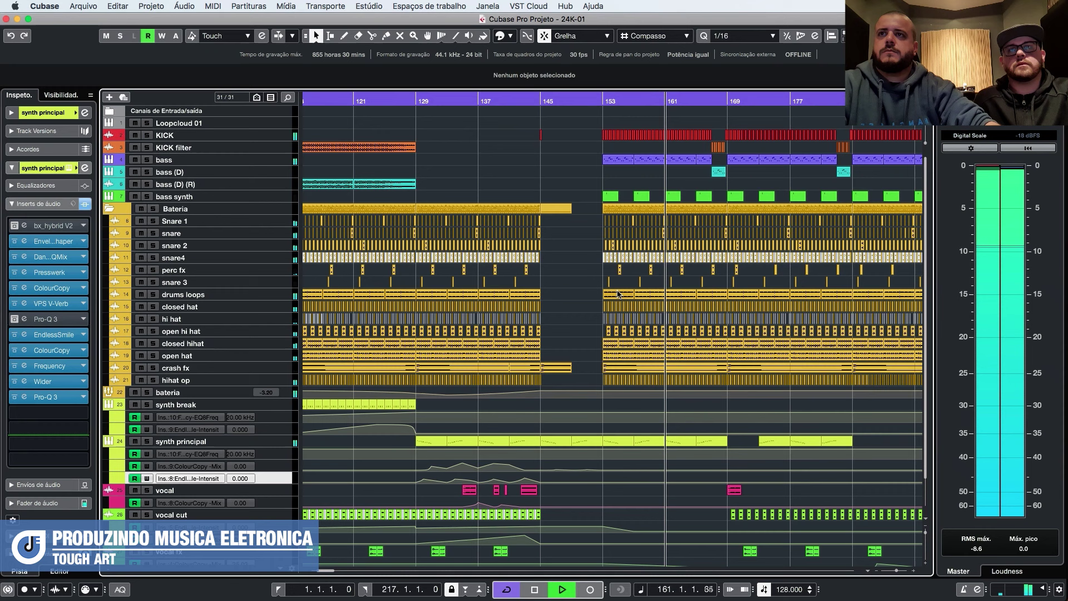
{"action": "scroll", "coordinate": [618, 294], "scroll_direction": "left", "scroll_amount": 3}
{"action": "scroll", "coordinate": [618, 295], "scroll_direction": "right", "scroll_amount": 6}
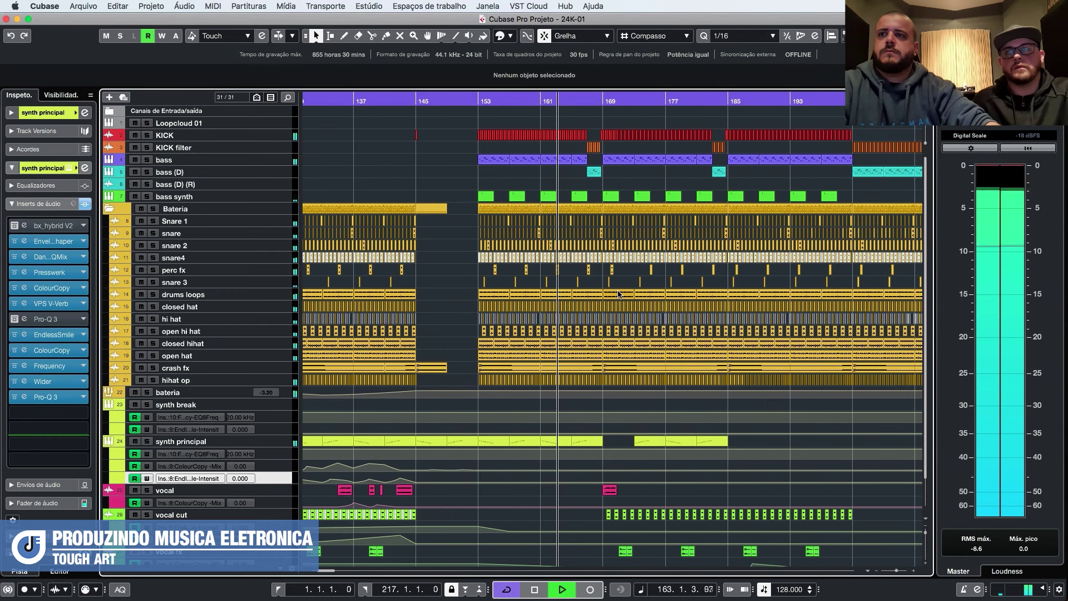
{"action": "key", "text": "g"}
{"action": "key", "text": "g"}
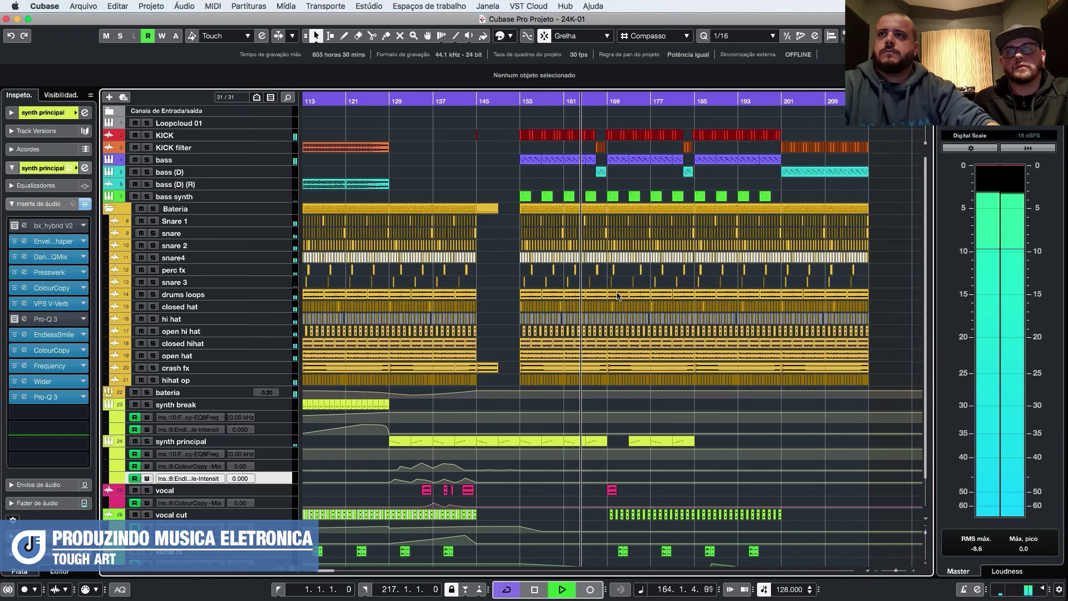
Review the arrangement from about bar 65 to the end of the track during playback, and stop playback.
{"action": "scroll", "coordinate": [614, 292], "scroll_direction": "left", "scroll_amount": 4}
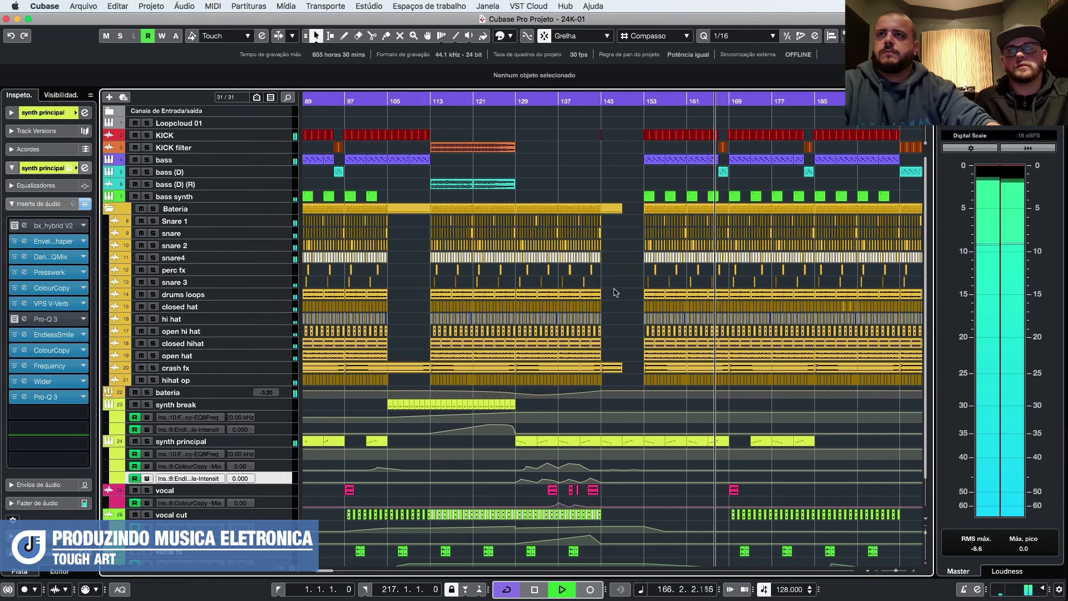
{"action": "scroll", "coordinate": [614, 292], "scroll_direction": "left", "scroll_amount": 2}
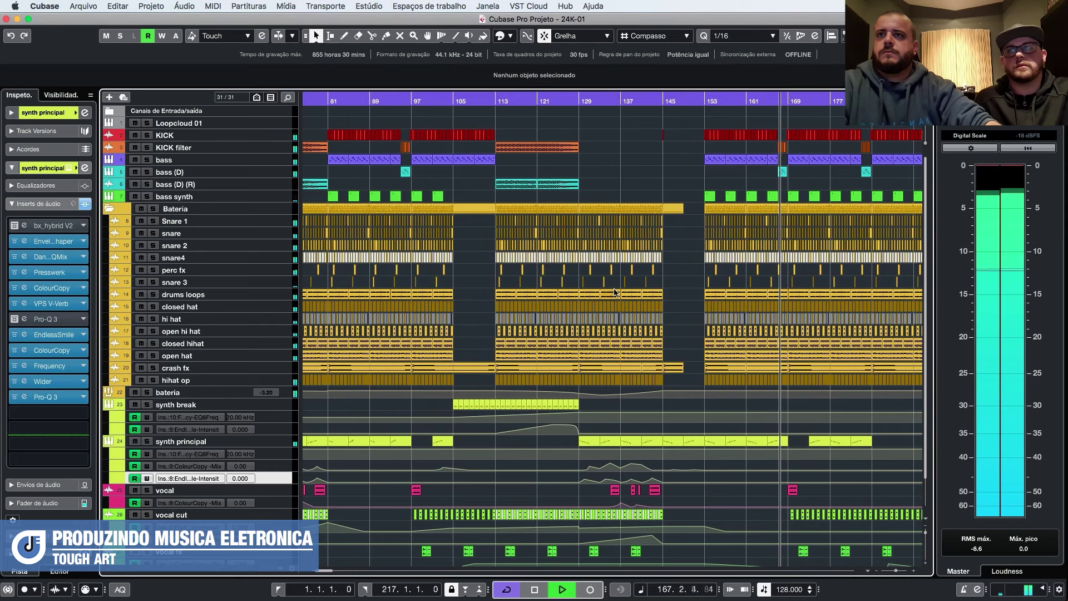
{"action": "scroll", "coordinate": [615, 292], "scroll_direction": "down", "scroll_amount": 1}
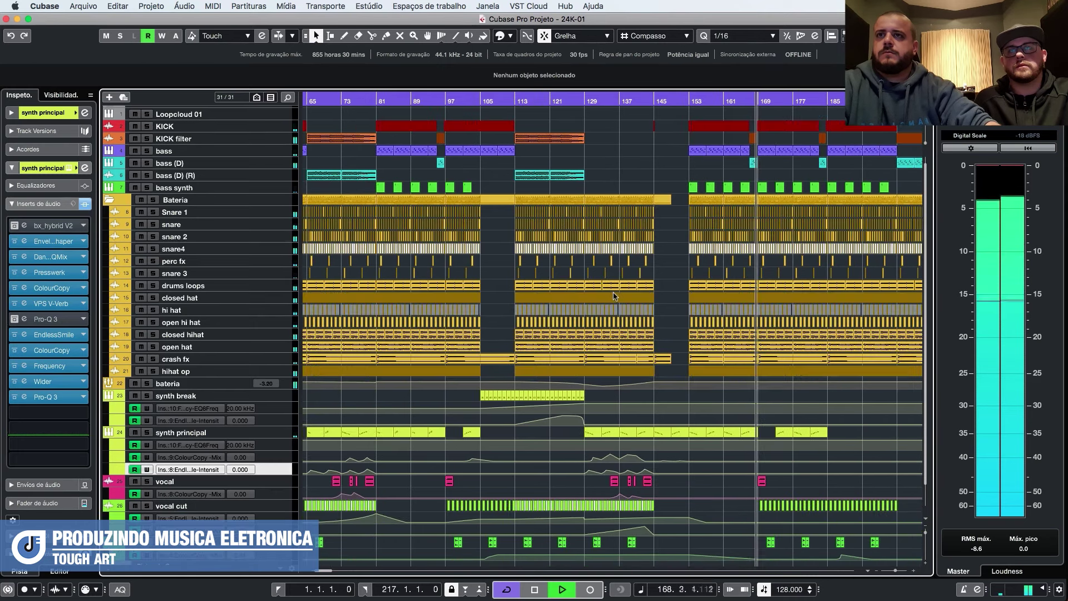
{"action": "scroll", "coordinate": [615, 294], "scroll_direction": "down", "scroll_amount": 1}
{"action": "scroll", "coordinate": [640, 334], "scroll_direction": "down", "scroll_amount": 3}
{"action": "scroll", "coordinate": [656, 365], "scroll_direction": "up", "scroll_amount": 2}
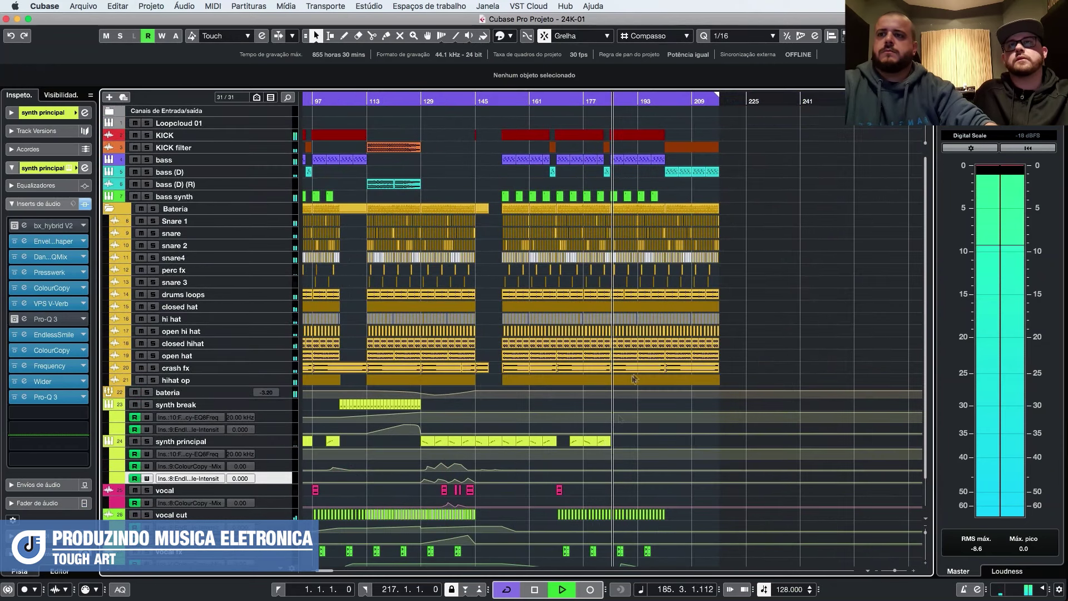
{"action": "key", "text": "space"}
{"action": "scroll", "coordinate": [610, 374], "scroll_direction": "down", "scroll_amount": 3}
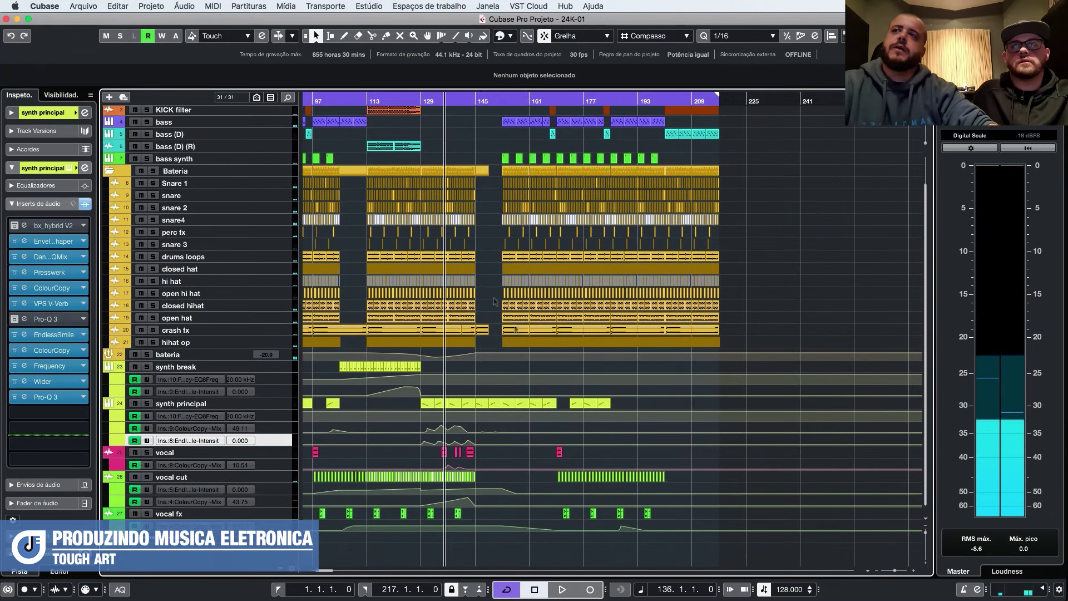
Select in turn the synth principal clips of bars 153–169, the following vocal cut and vocal fx clips, and the vocal clip at bar 169.
{"action": "key", "text": "h"}
{"action": "key", "text": "h"}
{"action": "left_click_drag", "start_coordinate": [533, 402], "coordinate": [419, 411]}
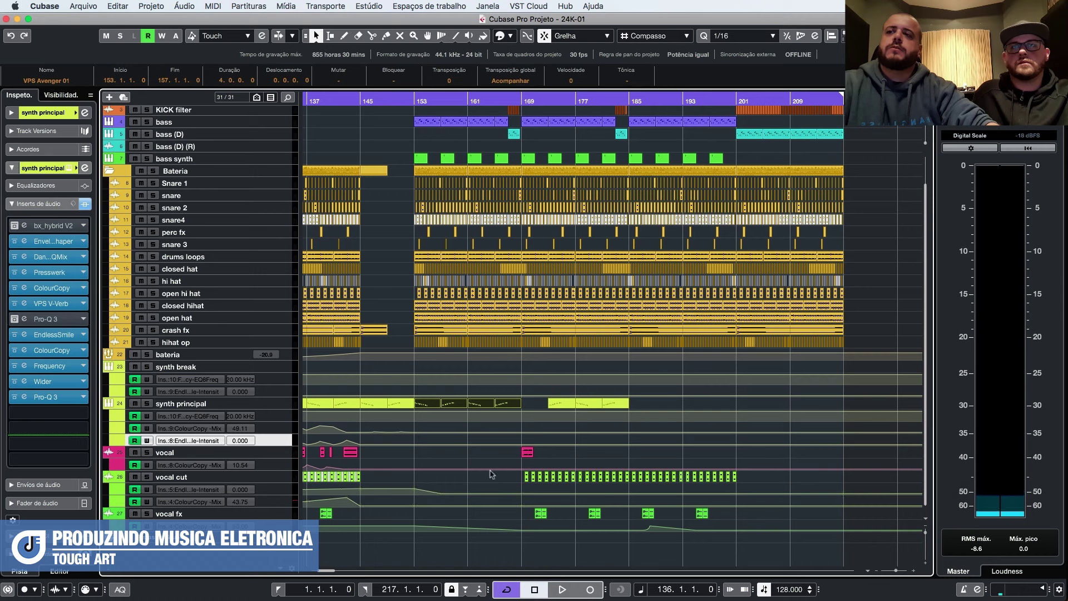
{"action": "left_click_drag", "start_coordinate": [489, 472], "coordinate": [776, 482]}
{"action": "left_click_drag", "start_coordinate": [499, 515], "coordinate": [690, 520]}
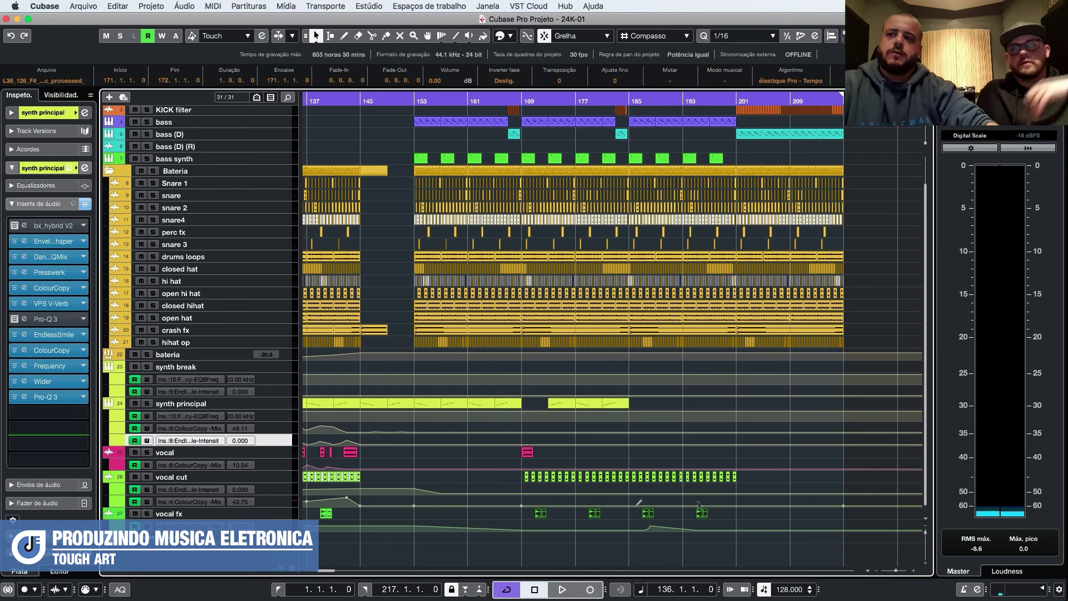
{"action": "left_click_drag", "start_coordinate": [501, 454], "coordinate": [598, 455]}
Select the synth principal and vocal cut clips leading to bar 201, the KICK filter and bass (D) clips from bar 201, and clear the selection.
{"action": "scroll", "coordinate": [597, 456], "scroll_direction": "up", "scroll_amount": 3}
{"action": "left_click_drag", "start_coordinate": [533, 444], "coordinate": [740, 448]}
{"action": "left_click_drag", "start_coordinate": [631, 520], "coordinate": [746, 524]}
{"action": "left_click_drag", "start_coordinate": [739, 114], "coordinate": [888, 176]}
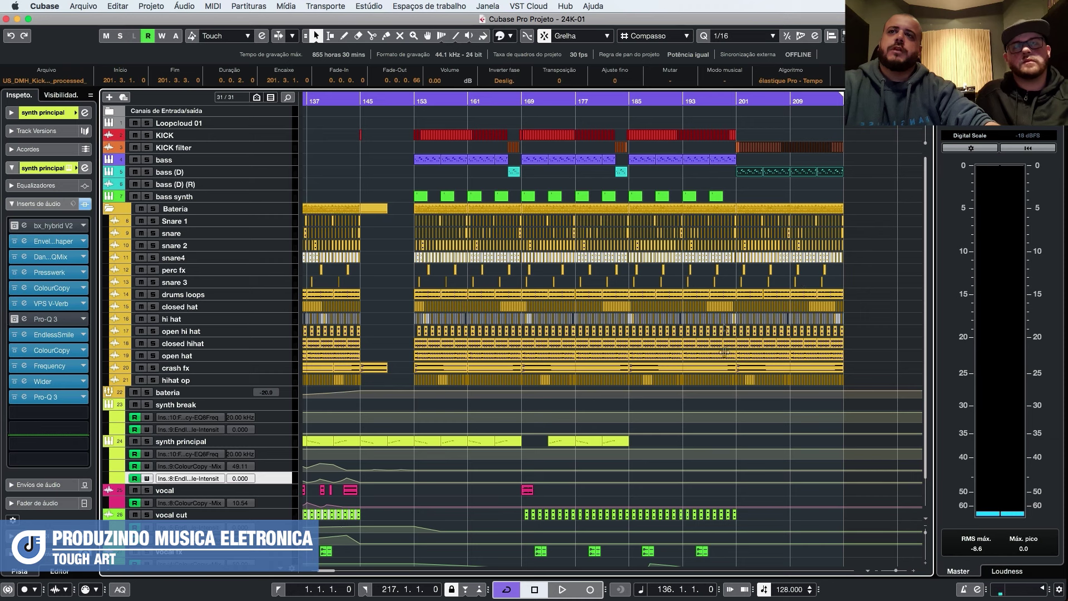
{"action": "left_click", "coordinate": [867, 376]}
Check the track's length with the ruler in Segundos, and return the ruler to Compassos+Pulsações.
{"action": "key", "text": "g"}
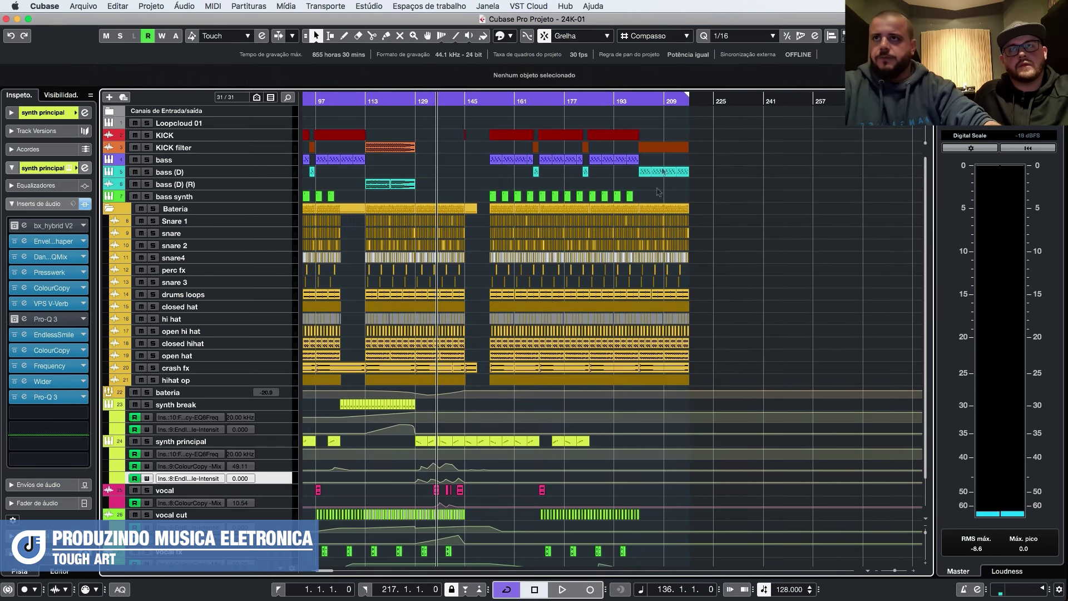
{"action": "right_click", "coordinate": [636, 99]}
{"action": "left_click", "coordinate": [668, 109]}
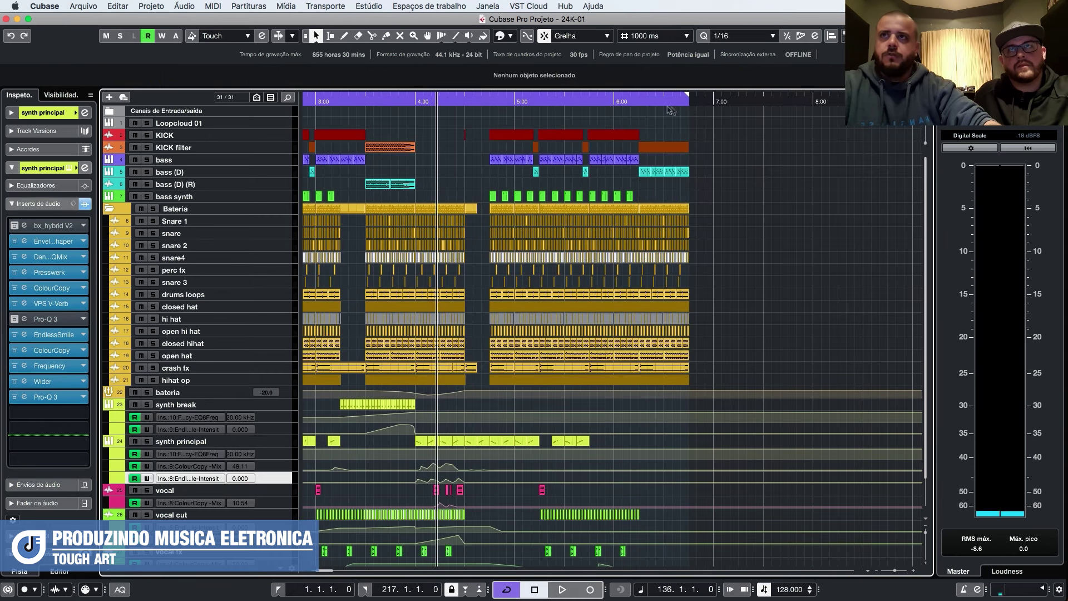
{"action": "right_click", "coordinate": [598, 100]}
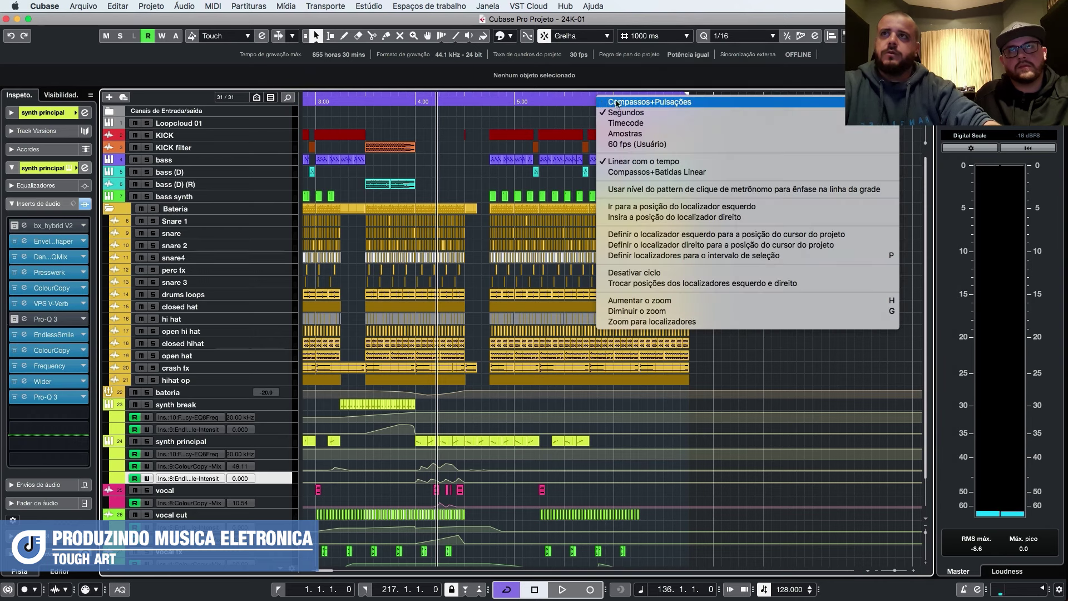
{"action": "left_click", "coordinate": [617, 102]}
Examine the whole arrangement from bar 1 to the end, including the synth and vocal automation lanes.
{"action": "key", "text": "g"}
{"action": "key", "text": "g"}
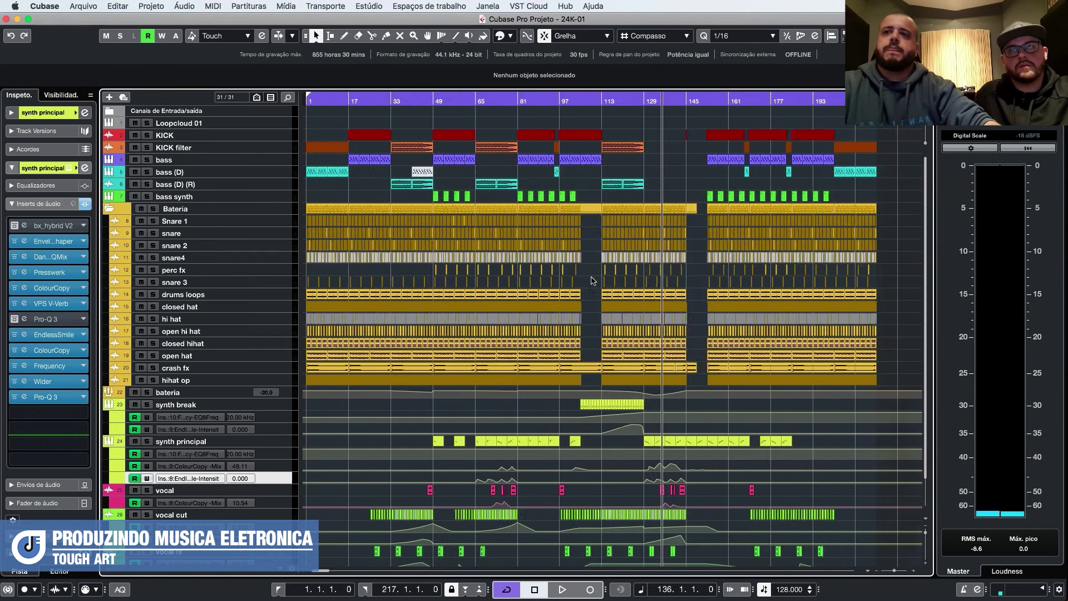
{"action": "key", "text": "g"}
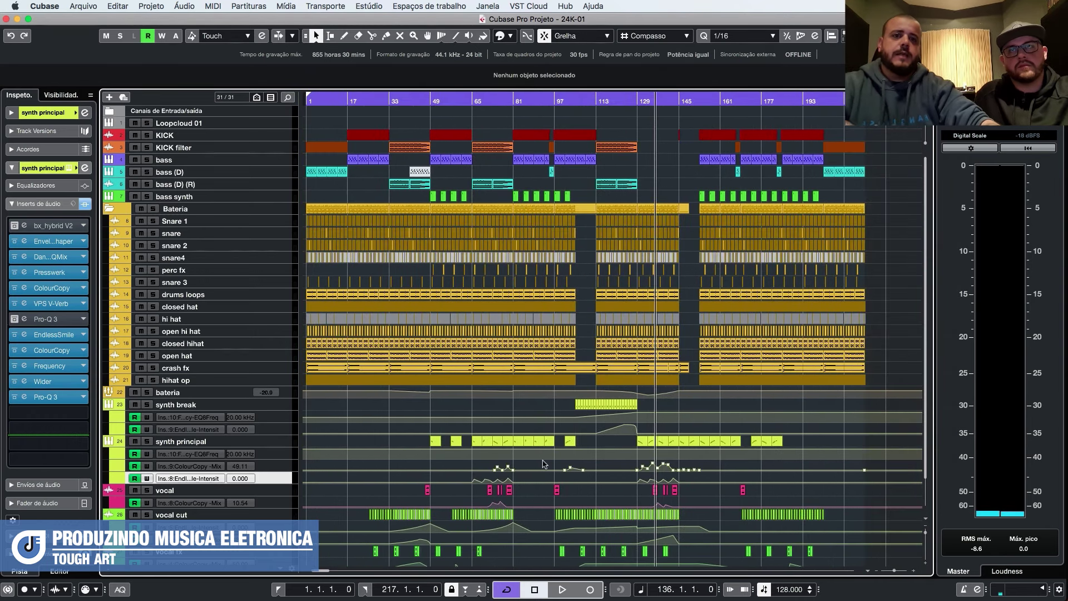
{"action": "scroll", "coordinate": [531, 461], "scroll_direction": "down", "scroll_amount": 2}
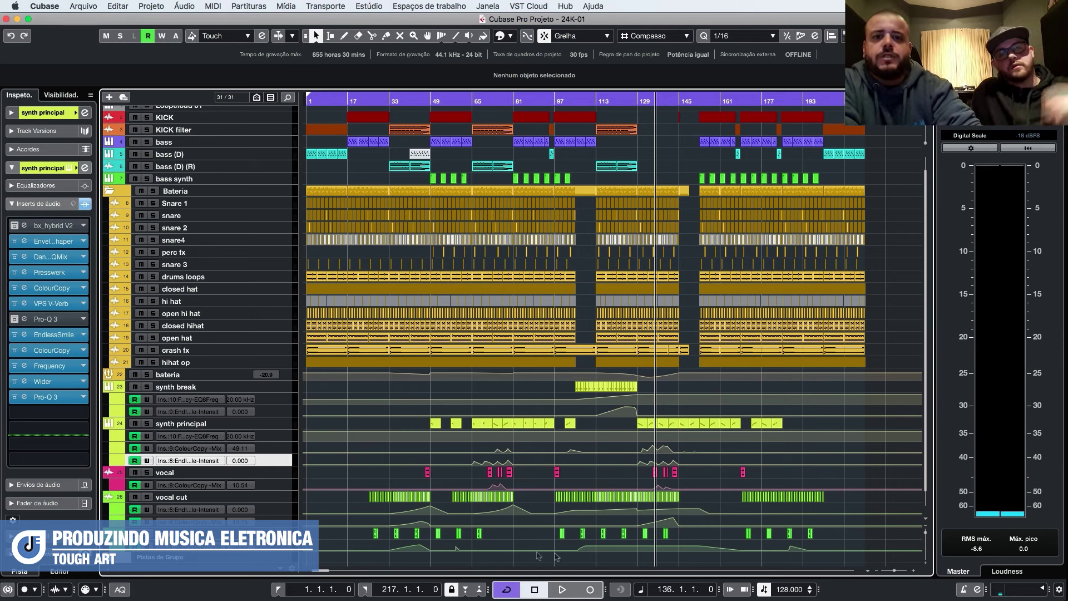
{"action": "mouse_move", "coordinate": [706, 599]}
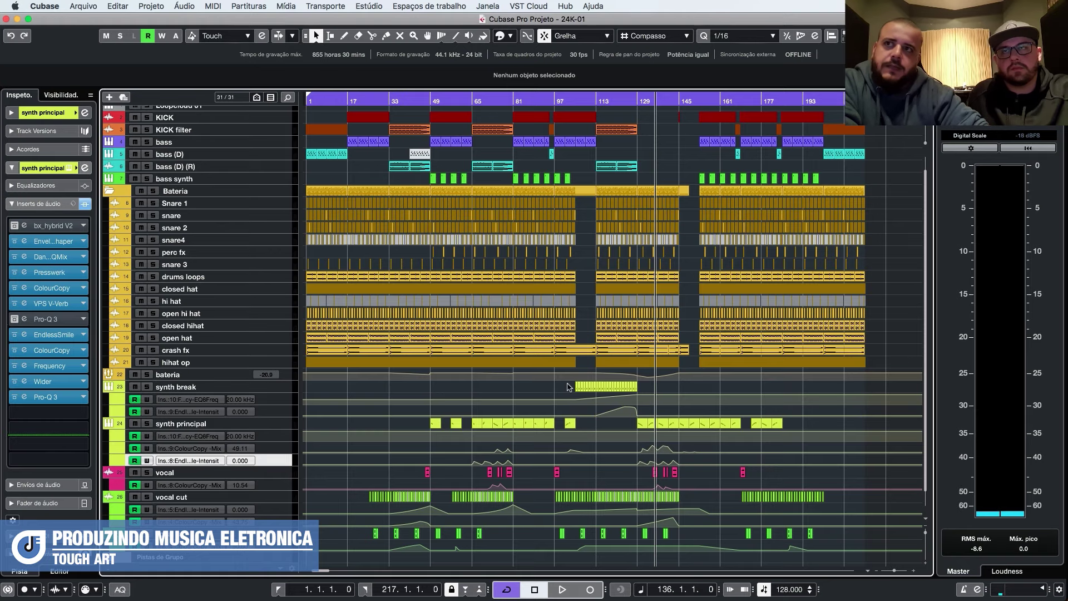
Open the MixConsole and inspect the bx_digital V3 equalizer in the first insert of the Stereo Out channel.
{"action": "key", "text": "F3"}
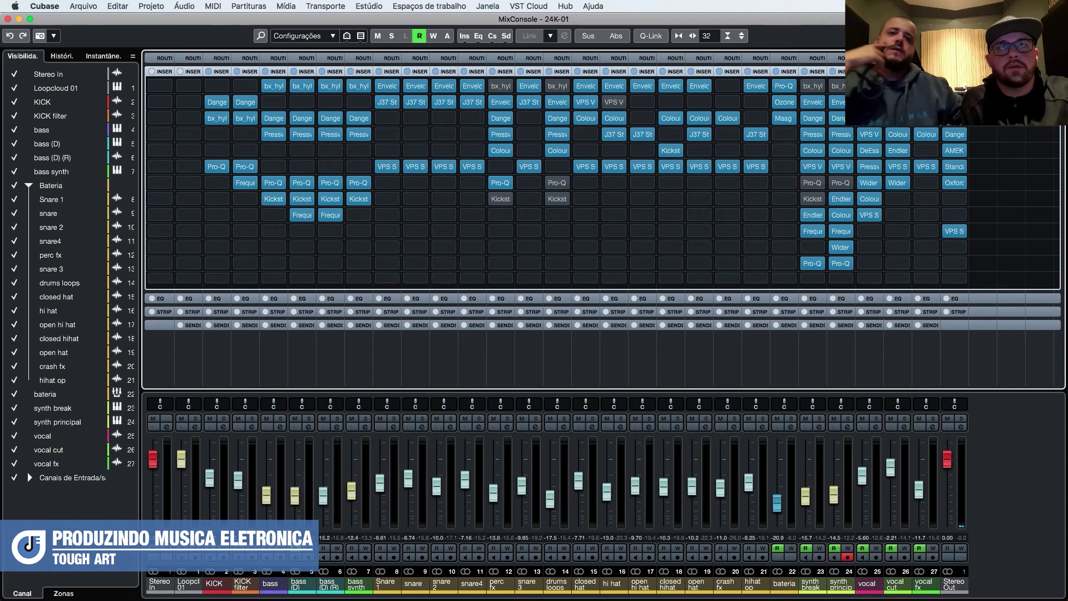
{"action": "left_click", "coordinate": [955, 85]}
{"action": "left_click_drag", "start_coordinate": [743, 63], "coordinate": [515, 21]}
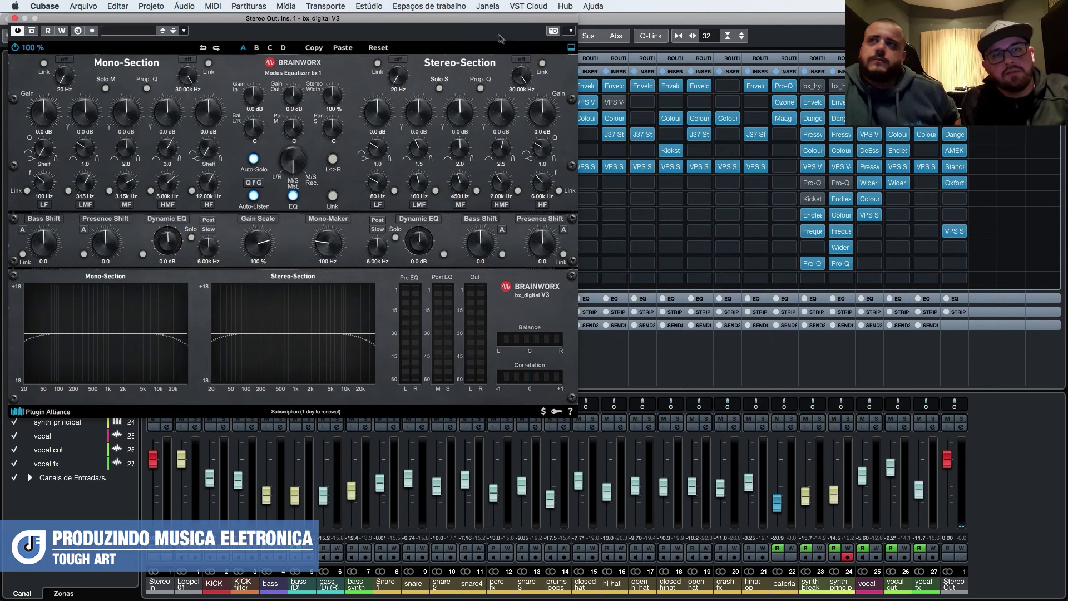
{"action": "left_click_drag", "start_coordinate": [498, 24], "coordinate": [519, 33]}
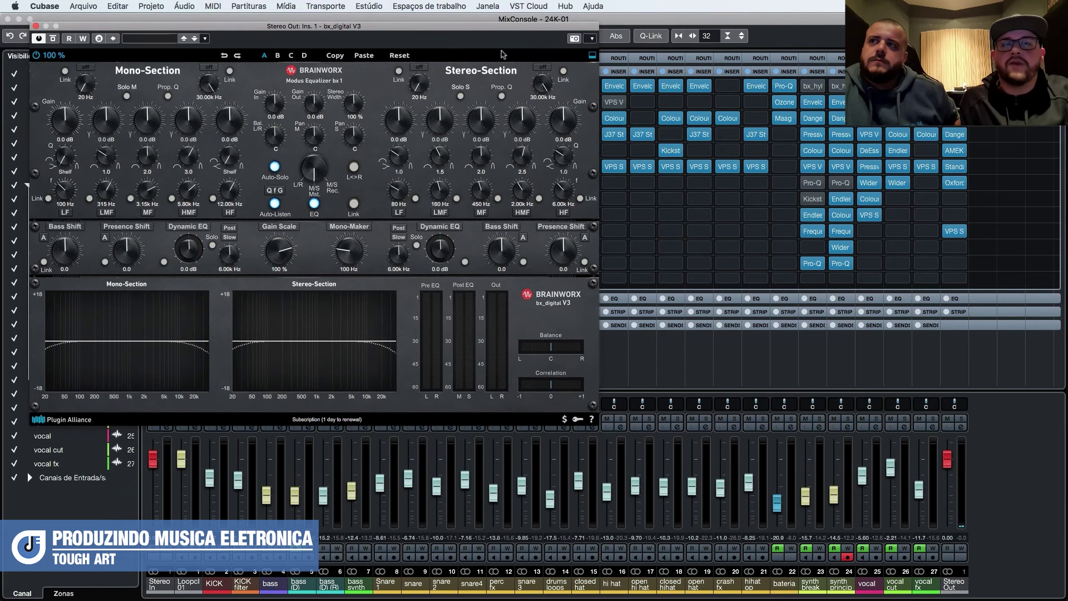
{"action": "mouse_move", "coordinate": [455, 34]}
{"action": "left_mouse_down"}
{"action": "mouse_move", "coordinate": [467, 41]}
{"action": "mouse_move", "coordinate": [406, 21]}
{"action": "mouse_move", "coordinate": [444, 15]}
{"action": "mouse_move", "coordinate": [443, 43]}
{"action": "mouse_move", "coordinate": [435, 36]}
{"action": "left_mouse_up"}
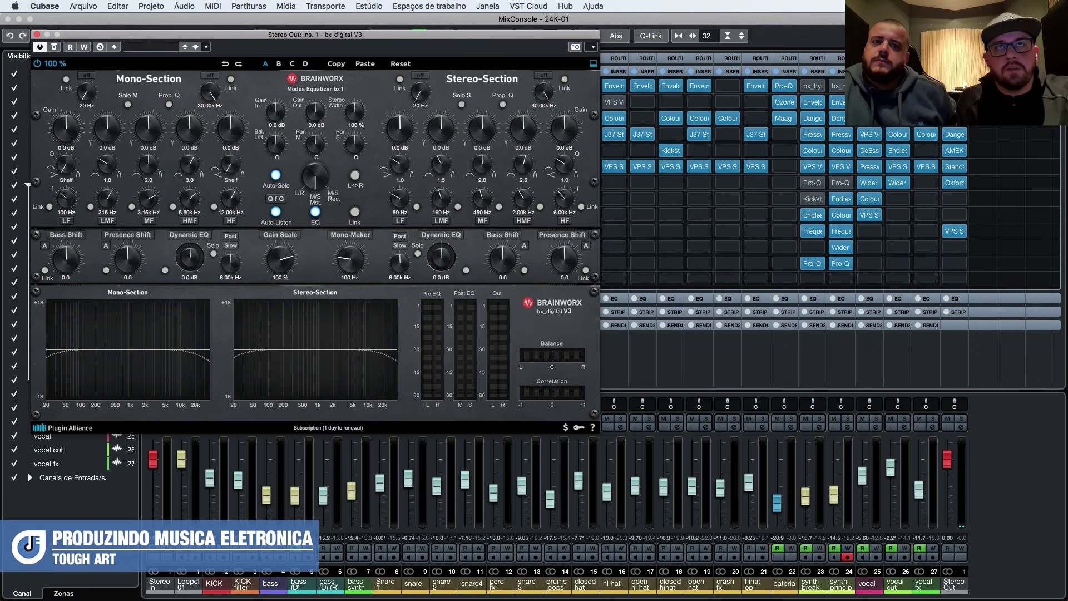
{"action": "left_click_drag", "start_coordinate": [520, 40], "coordinate": [521, 33]}
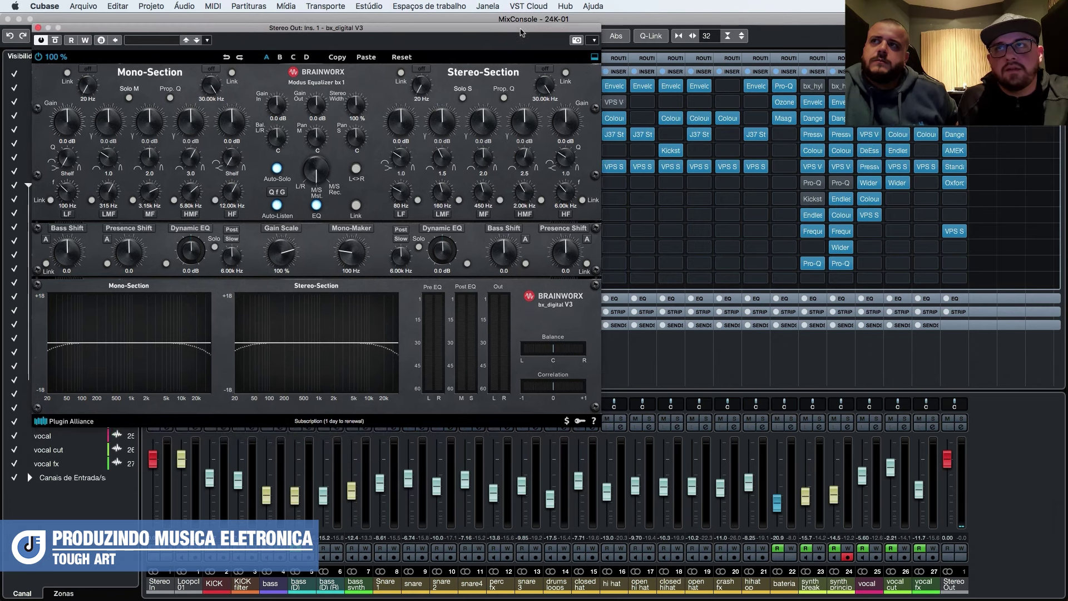
Inspect the elysia alpha master compressor in Stereo Out insert 2, and close both open plug-in windows.
{"action": "left_click", "coordinate": [931, 50]}
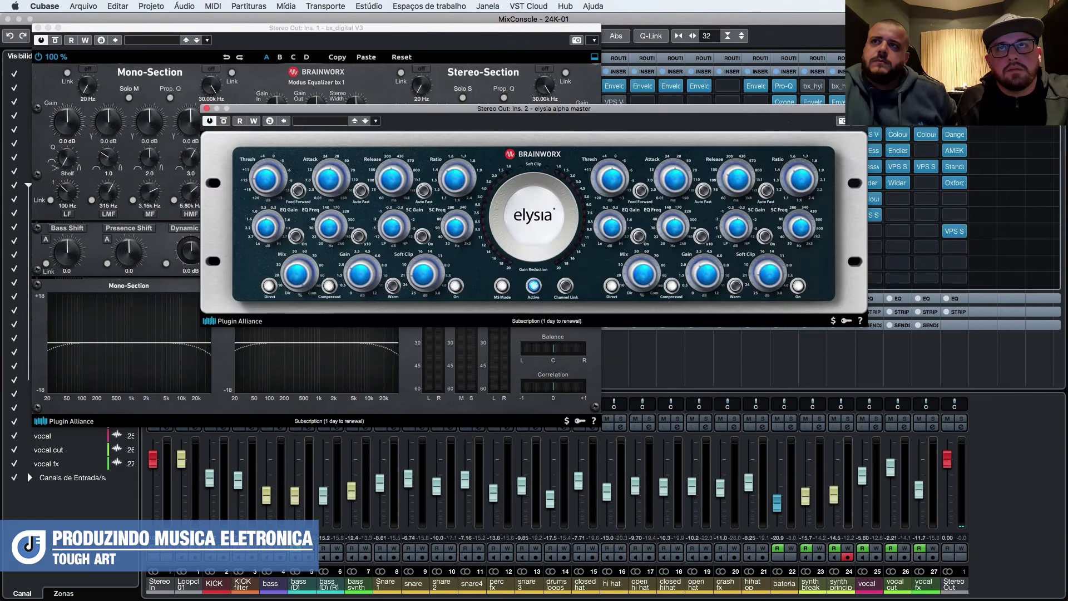
{"action": "left_click_drag", "start_coordinate": [690, 114], "coordinate": [706, 102]}
{"action": "left_click_drag", "start_coordinate": [701, 101], "coordinate": [582, 150]}
{"action": "left_click", "coordinate": [38, 28]}
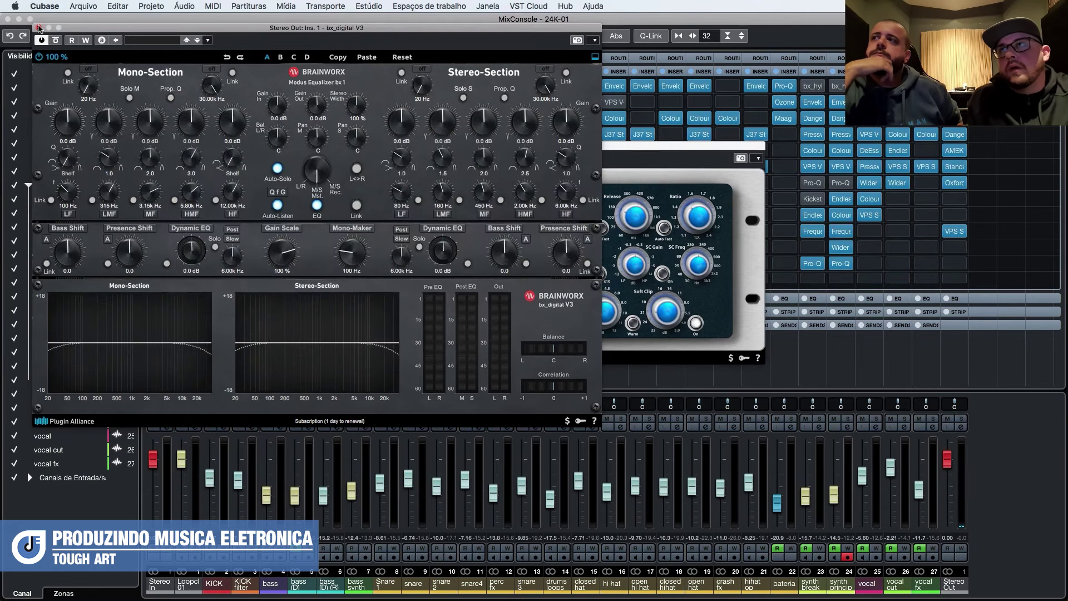
{"action": "left_click", "coordinate": [38, 27]}
{"action": "left_click", "coordinate": [104, 145]}
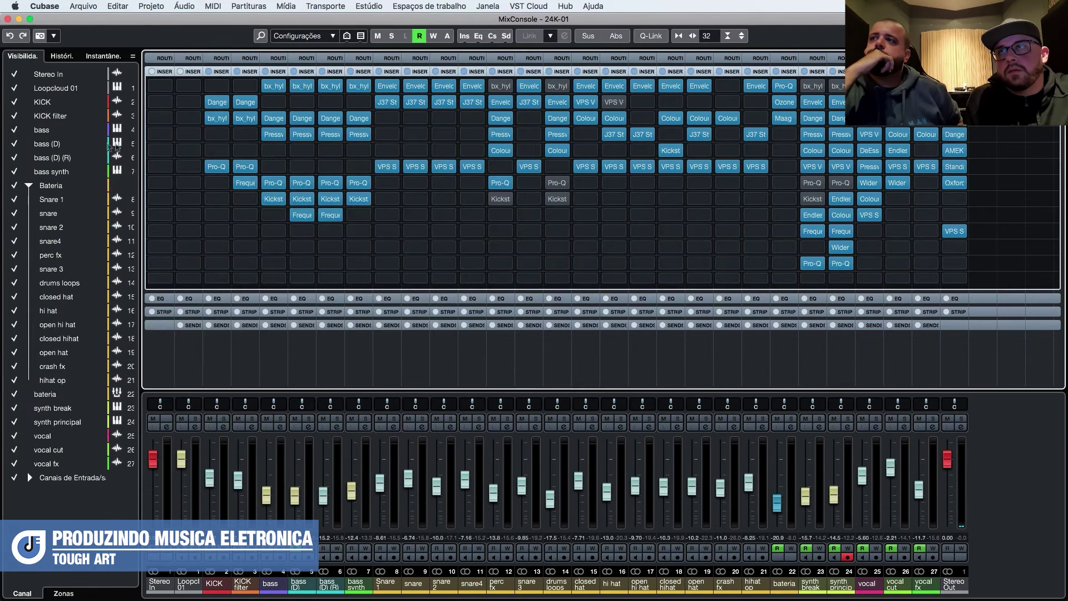
Inspect the Dangerous BAX EQ Master settings in Stereo Out insert 4, and close the plug-in.
{"action": "left_click", "coordinate": [957, 136]}
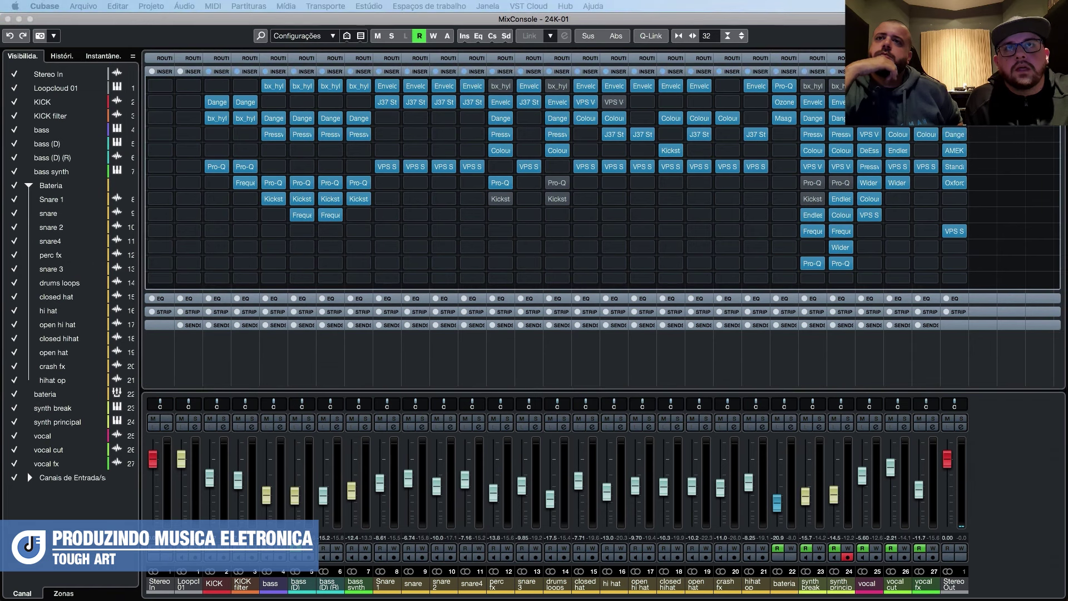
{"action": "left_click_drag", "start_coordinate": [389, 106], "coordinate": [387, 115]}
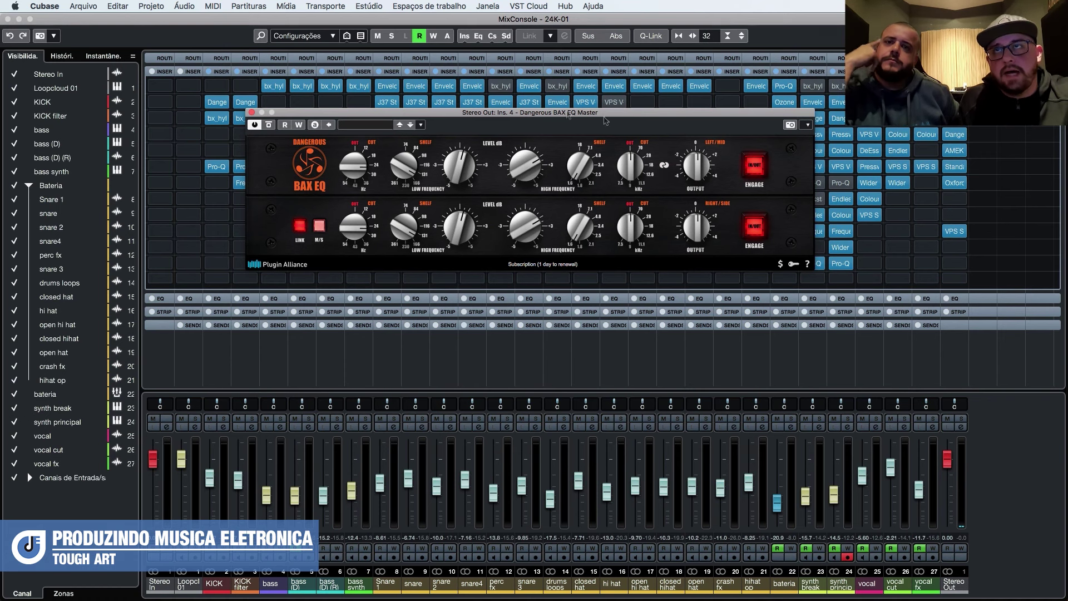
{"action": "left_click_drag", "start_coordinate": [627, 118], "coordinate": [618, 138]}
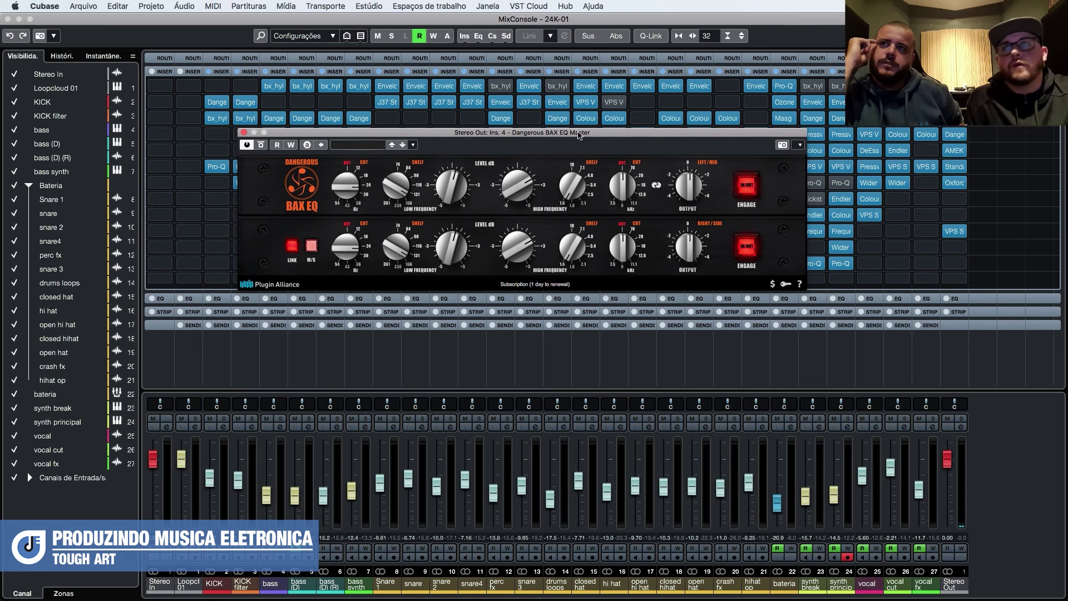
{"action": "left_click_drag", "start_coordinate": [578, 133], "coordinate": [608, 134]}
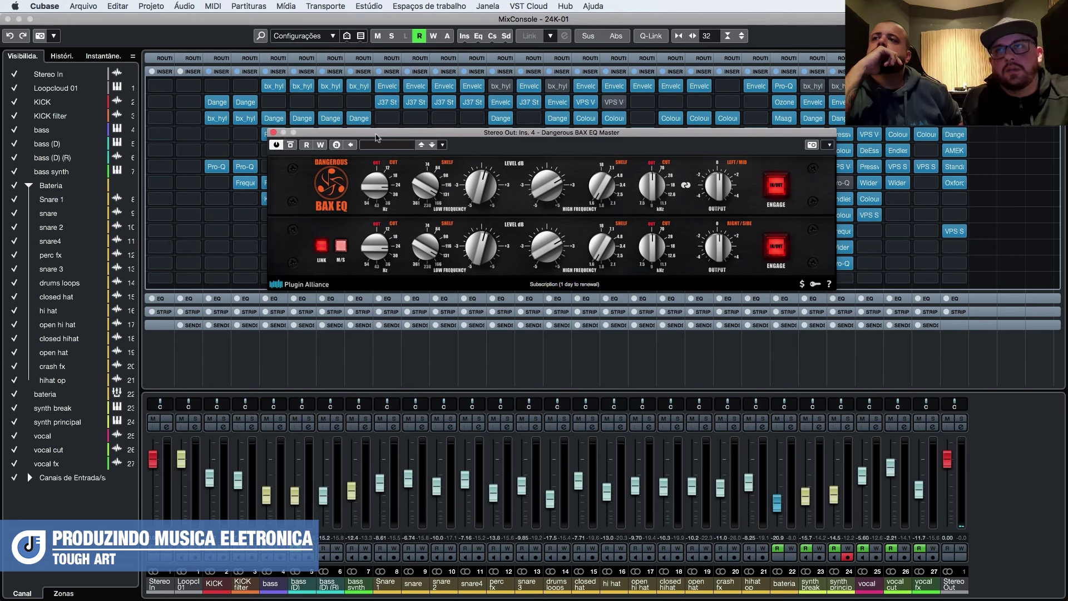
{"action": "left_click_drag", "start_coordinate": [376, 136], "coordinate": [426, 124]}
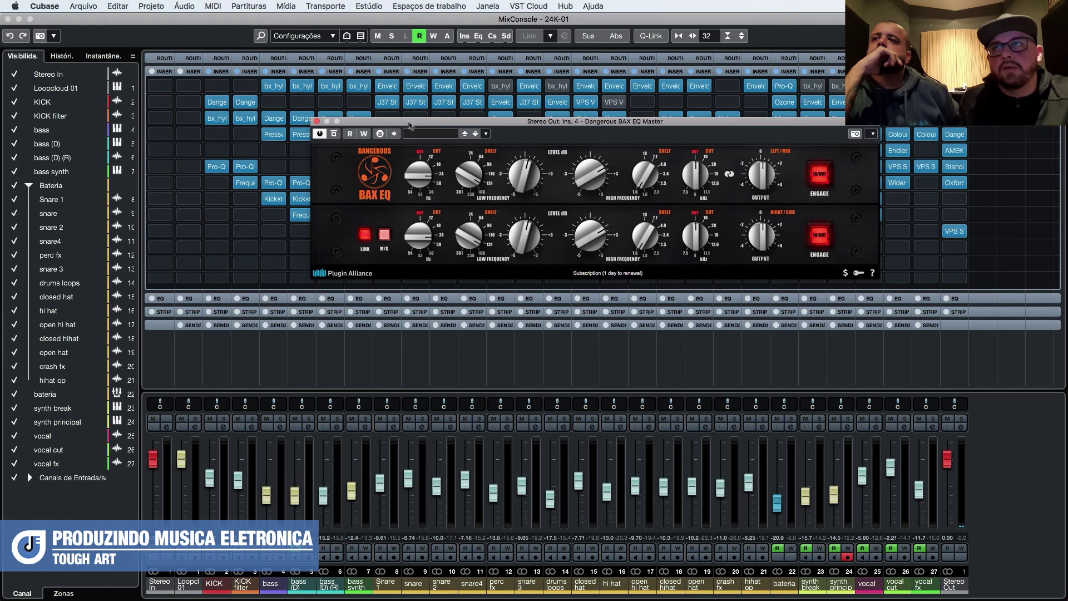
{"action": "left_click", "coordinate": [316, 122]}
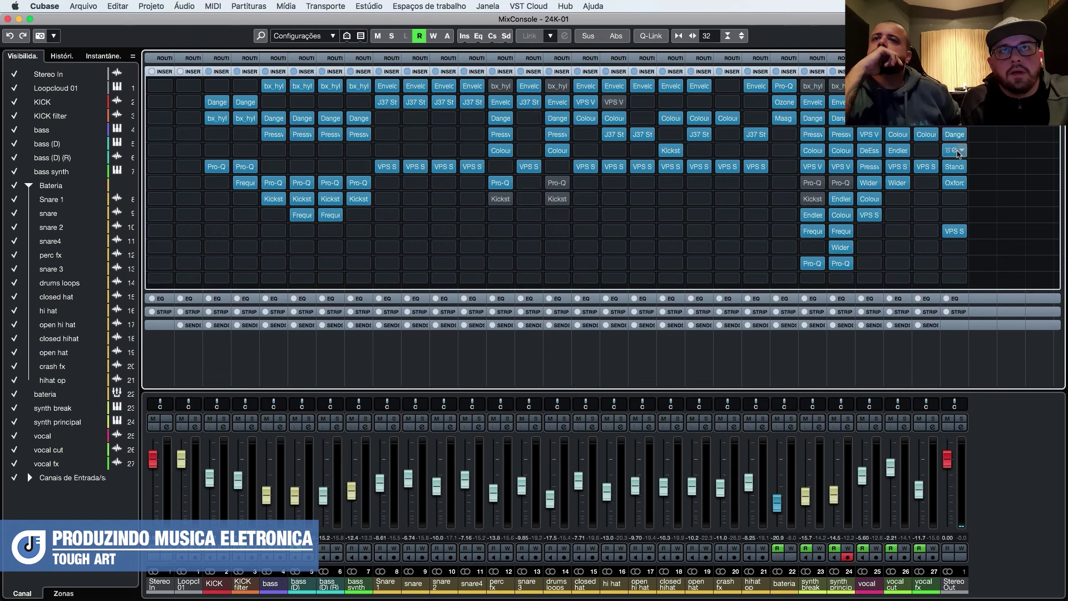
Inspect the AMEK EQ 200 settings in Stereo Out insert 5, and close the plug-in.
{"action": "left_click", "coordinate": [957, 152]}
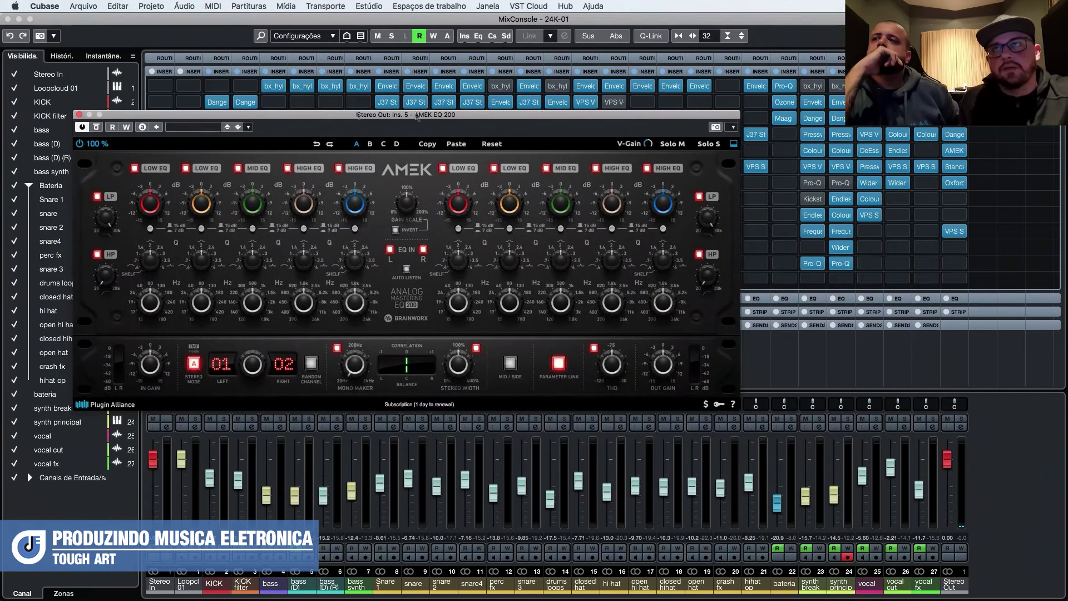
{"action": "left_click_drag", "start_coordinate": [486, 119], "coordinate": [512, 108]}
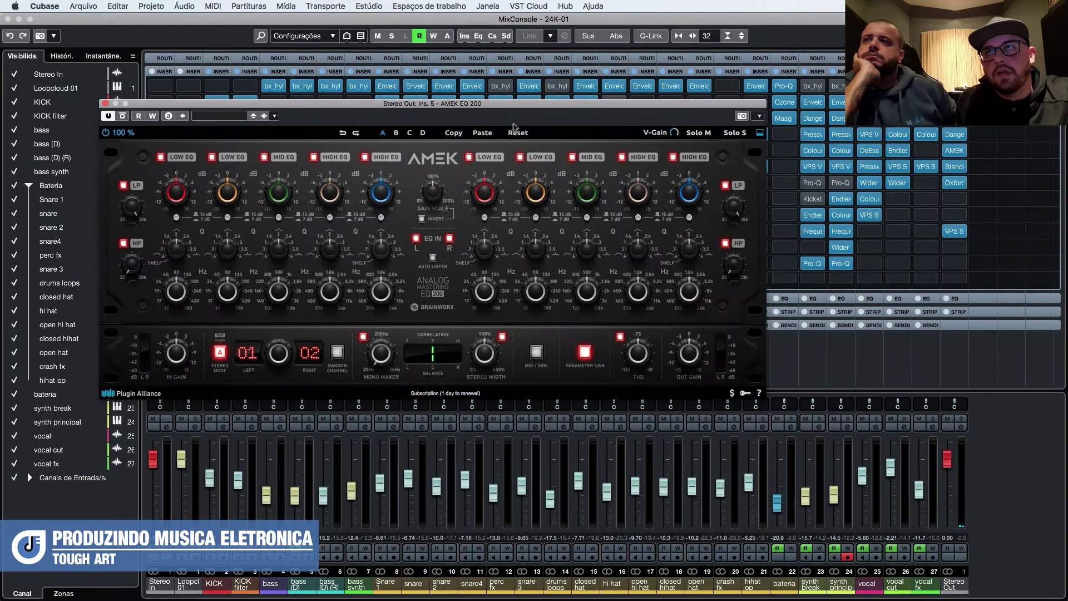
{"action": "left_click_drag", "start_coordinate": [482, 108], "coordinate": [496, 100]}
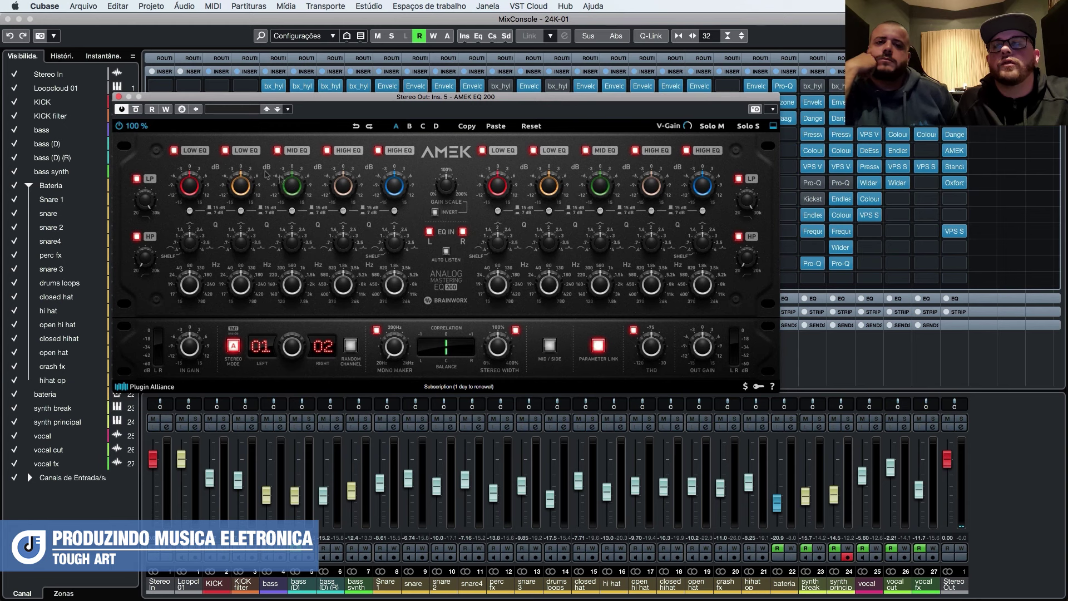
{"action": "left_click", "coordinate": [119, 97]}
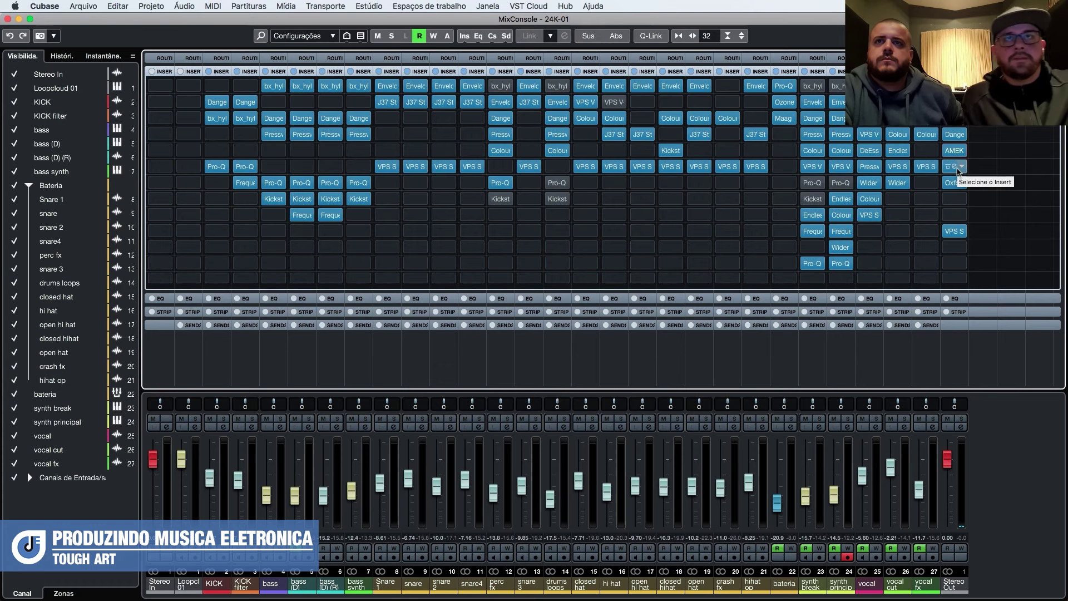
Inspect the StandardCLIP settings in Stereo Out insert 6, and close the plug-in.
{"action": "left_click", "coordinate": [954, 167]}
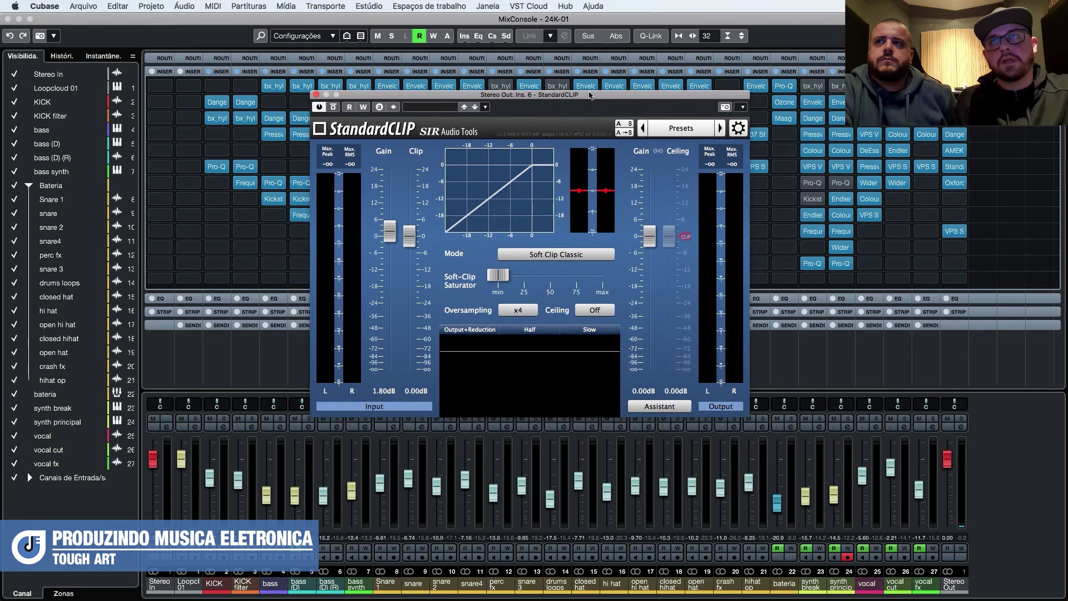
{"action": "left_click_drag", "start_coordinate": [590, 96], "coordinate": [521, 96]}
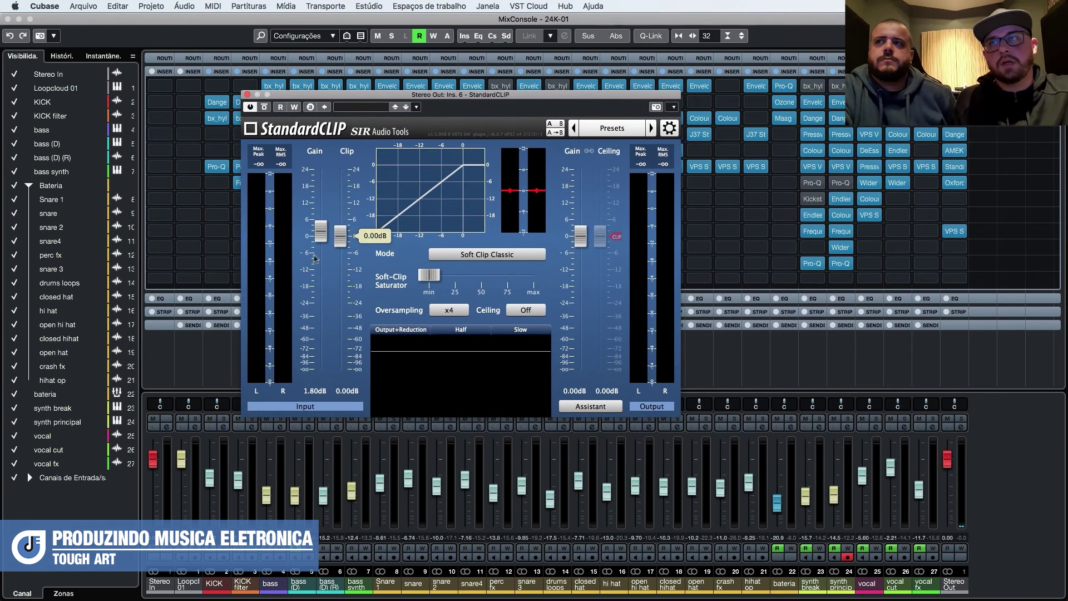
{"action": "mouse_move", "coordinate": [316, 249]}
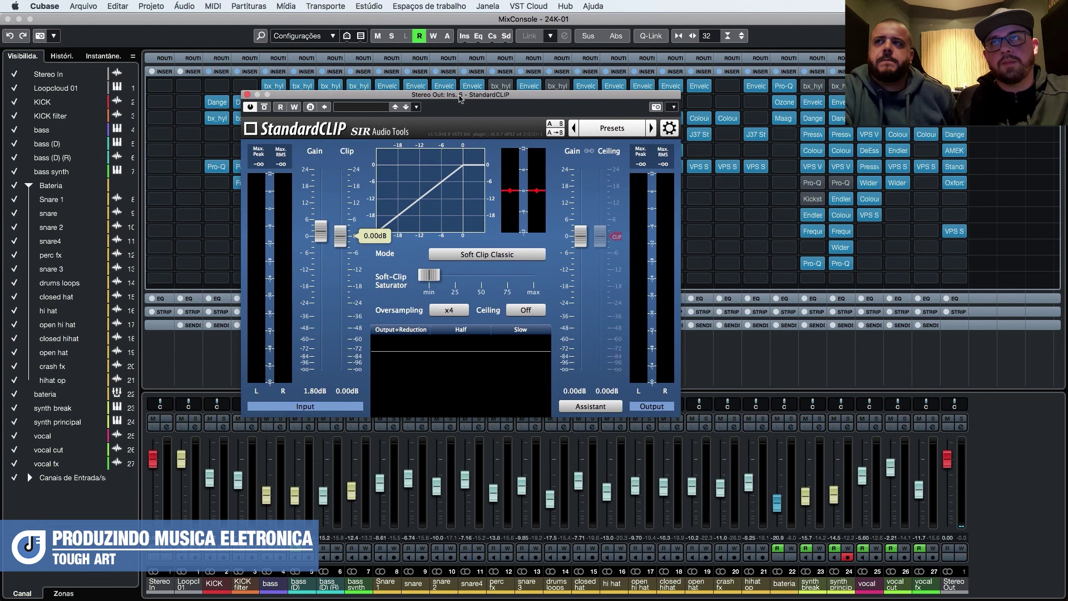
{"action": "left_click_drag", "start_coordinate": [460, 98], "coordinate": [470, 77]}
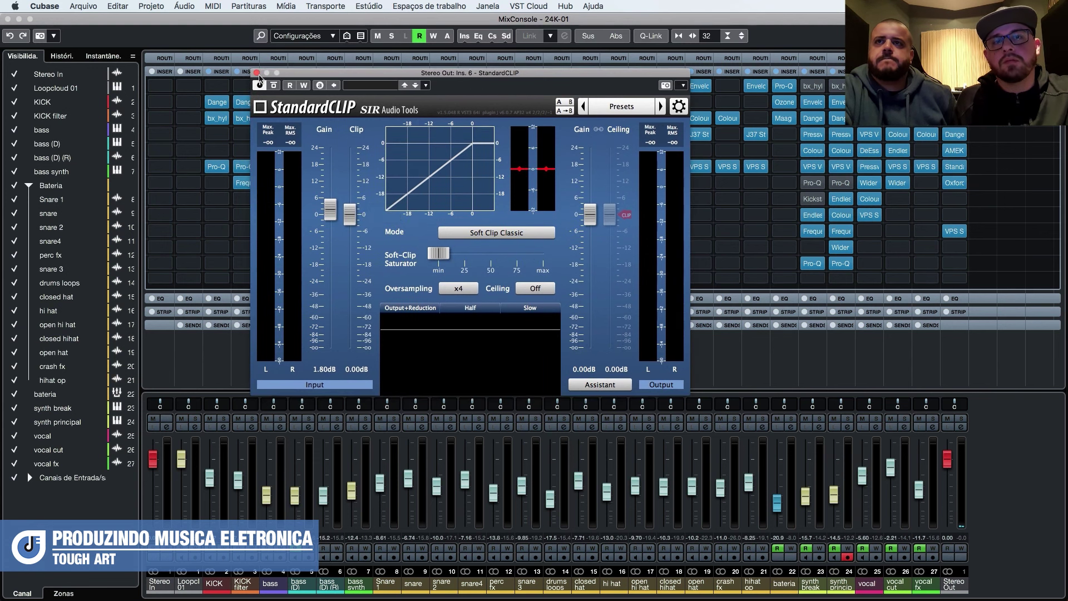
{"action": "left_click", "coordinate": [256, 73]}
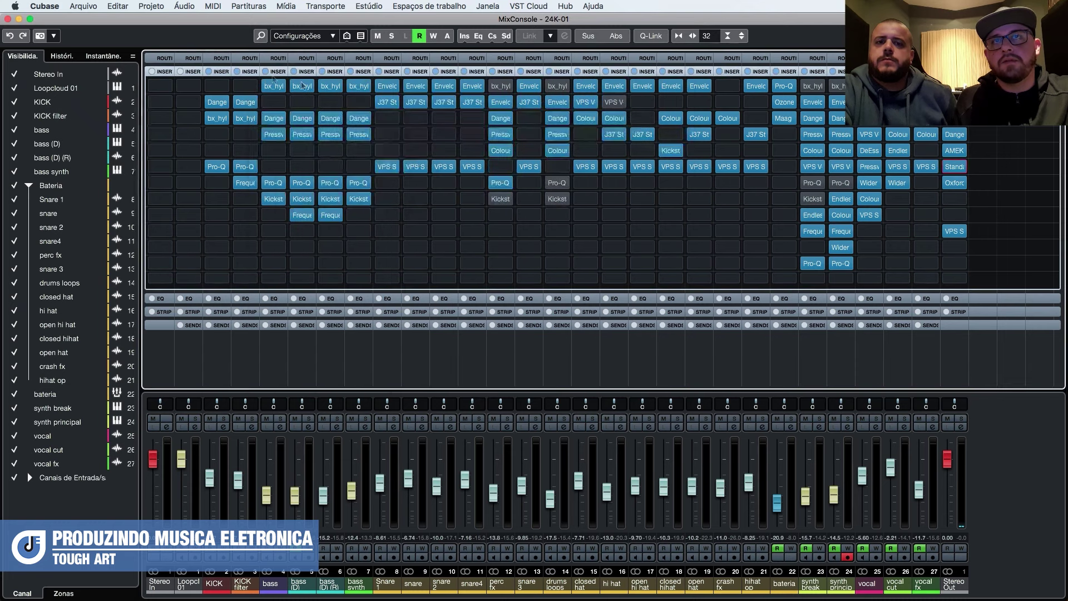
Inspect the Sonnox Oxford Limiter settings in Stereo Out insert 7, and close the plug-in.
{"action": "left_click_drag", "start_coordinate": [798, 186], "coordinate": [959, 188]}
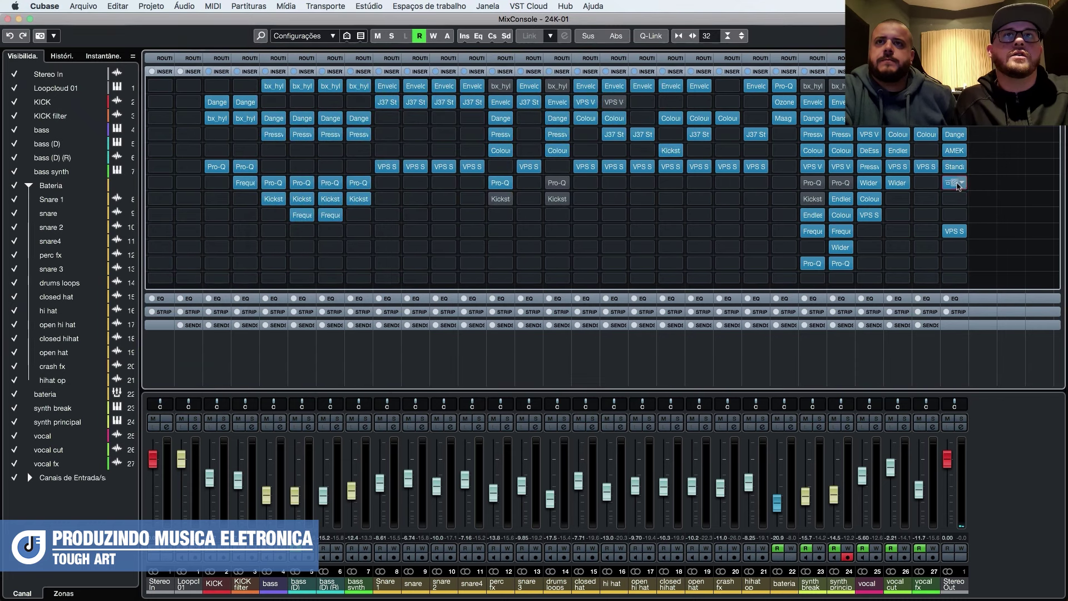
{"action": "left_click", "coordinate": [955, 183]}
{"action": "left_click_drag", "start_coordinate": [488, 120], "coordinate": [444, 134]}
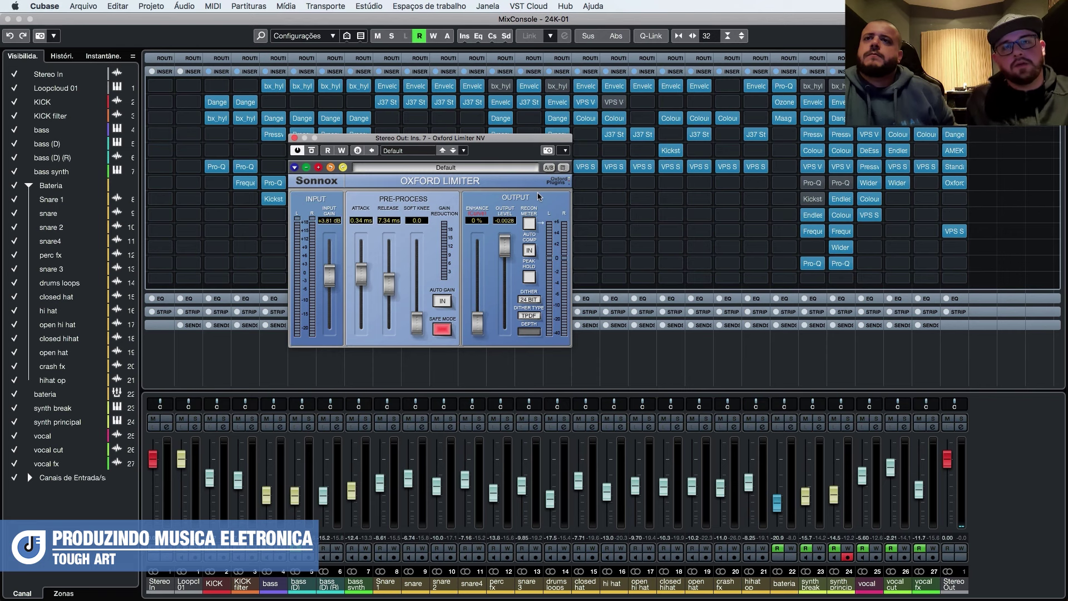
{"action": "left_click_drag", "start_coordinate": [328, 141], "coordinate": [304, 138]}
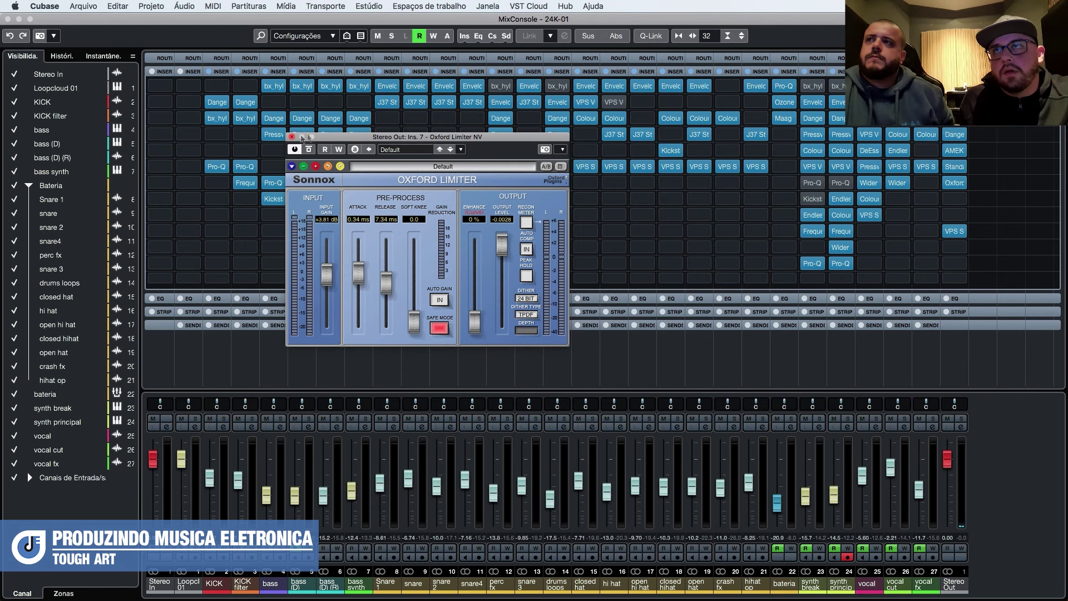
{"action": "left_click", "coordinate": [293, 137]}
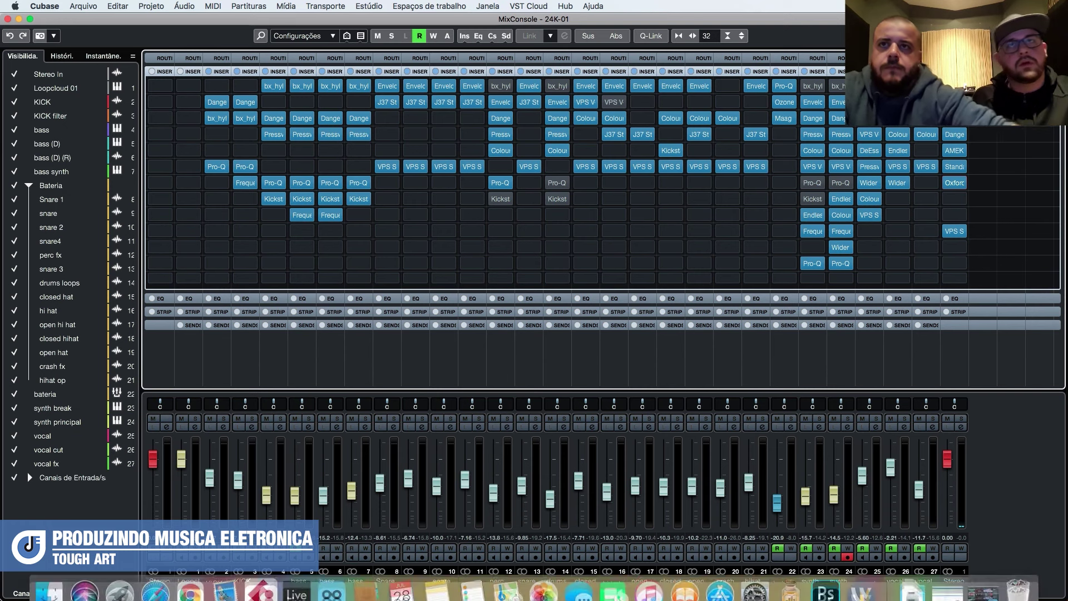
Open VPS Scope in Stereo Out insert 10 and bring the project window up behind it.
{"action": "left_click", "coordinate": [953, 230]}
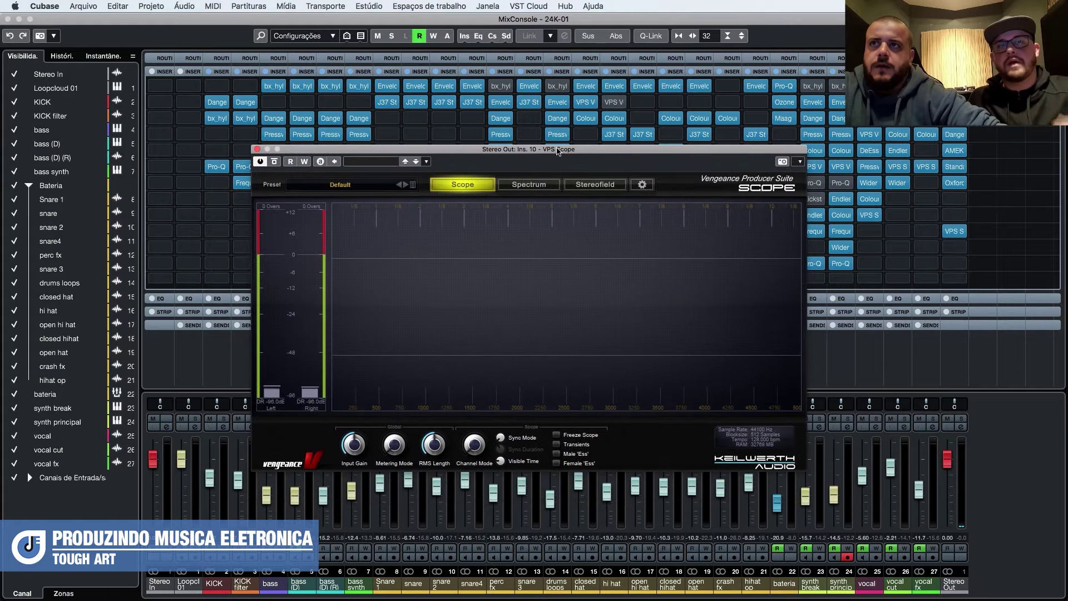
{"action": "key", "text": "ctrl+Up"}
{"action": "left_click", "coordinate": [558, 161]}
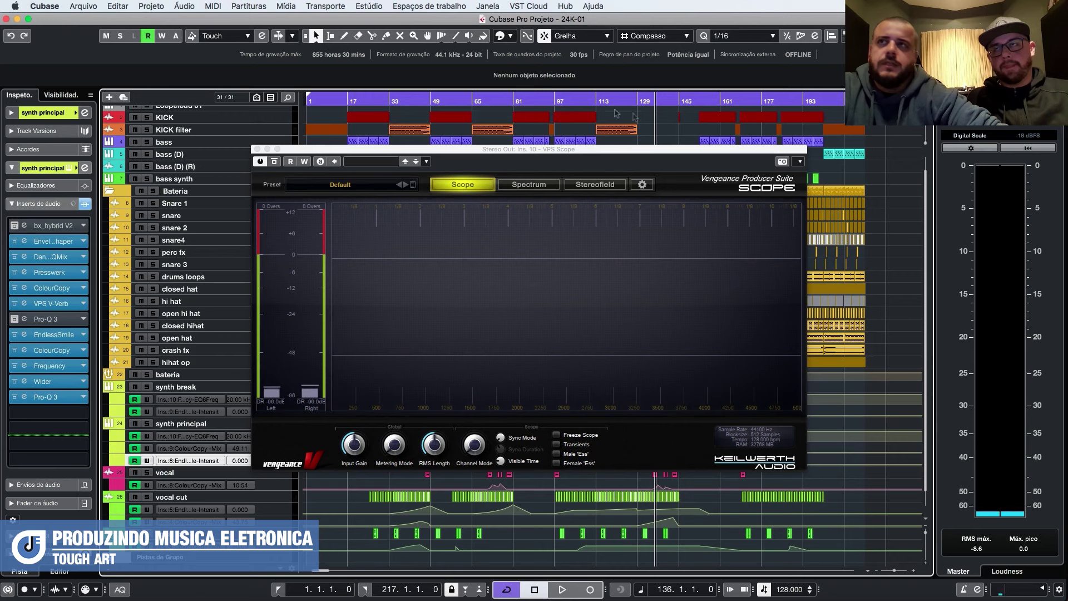
Play the track from bar 81 and from the break at bar 73, examining the master waveform in Scope view, and stop playback.
{"action": "double_click", "coordinate": [513, 101]}
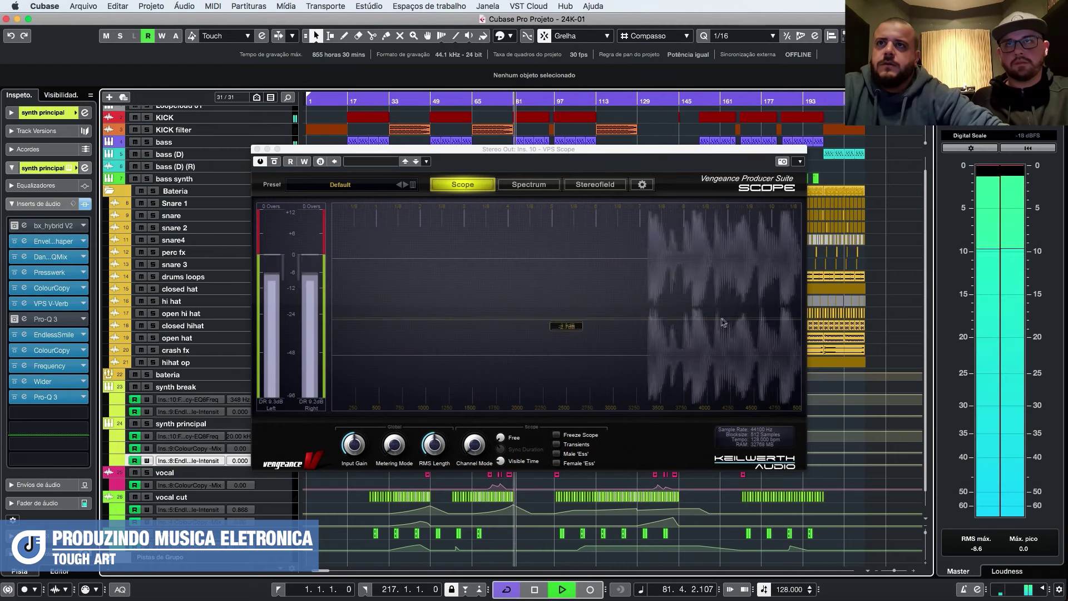
{"action": "key", "text": "space"}
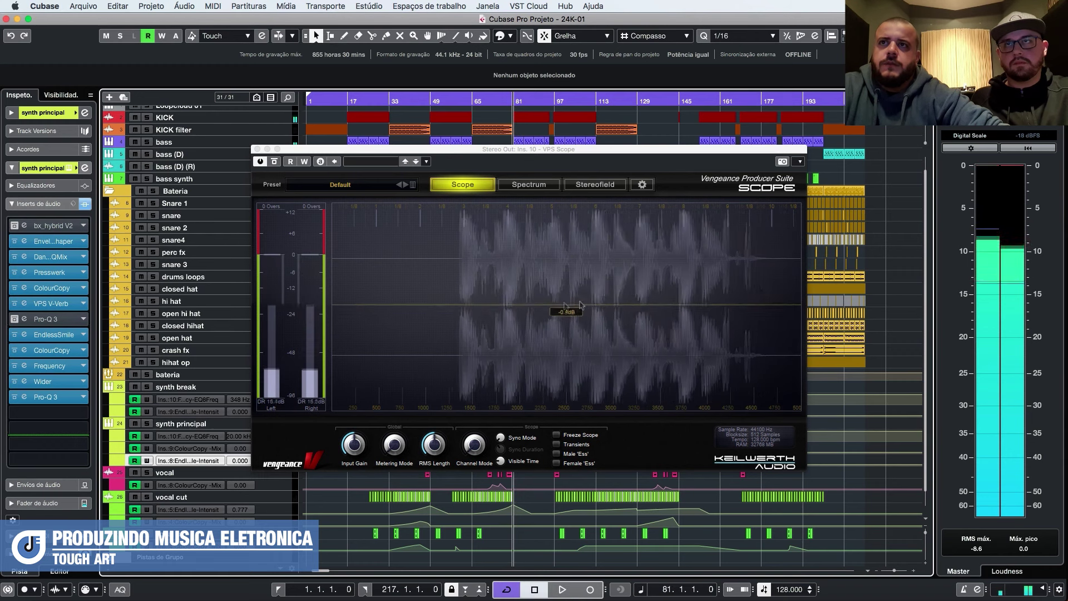
{"action": "left_click", "coordinate": [492, 103]}
{"action": "key", "text": "space"}
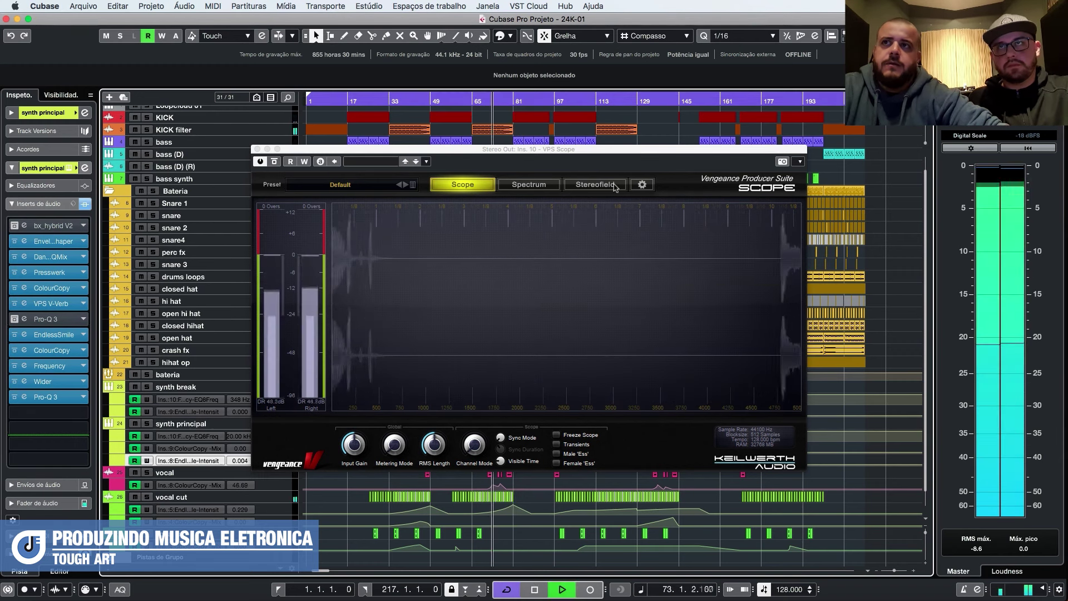
{"action": "left_click", "coordinate": [509, 104]}
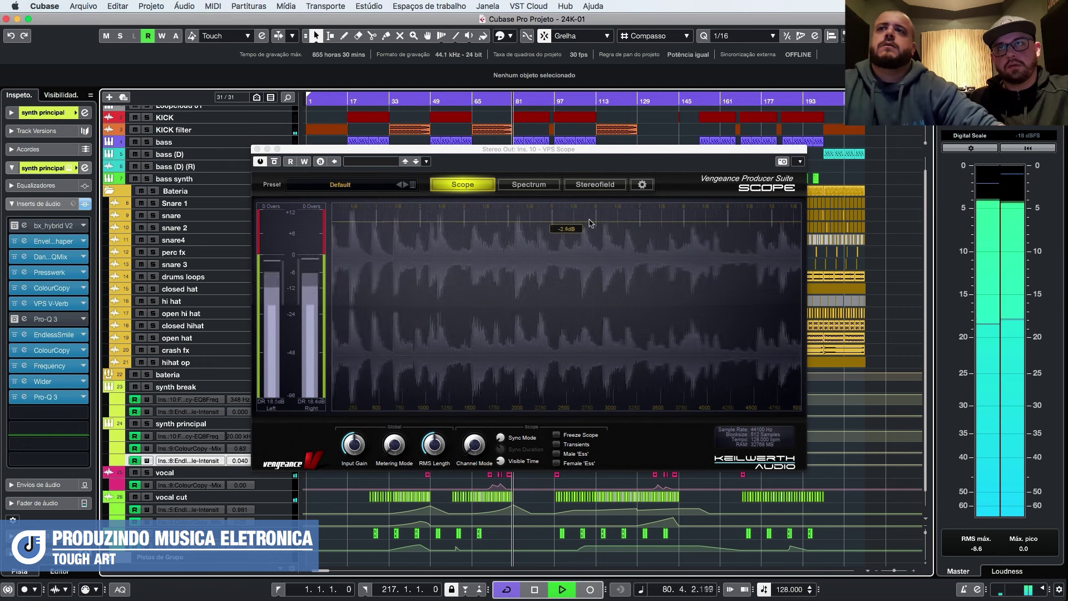
{"action": "key", "text": "space"}
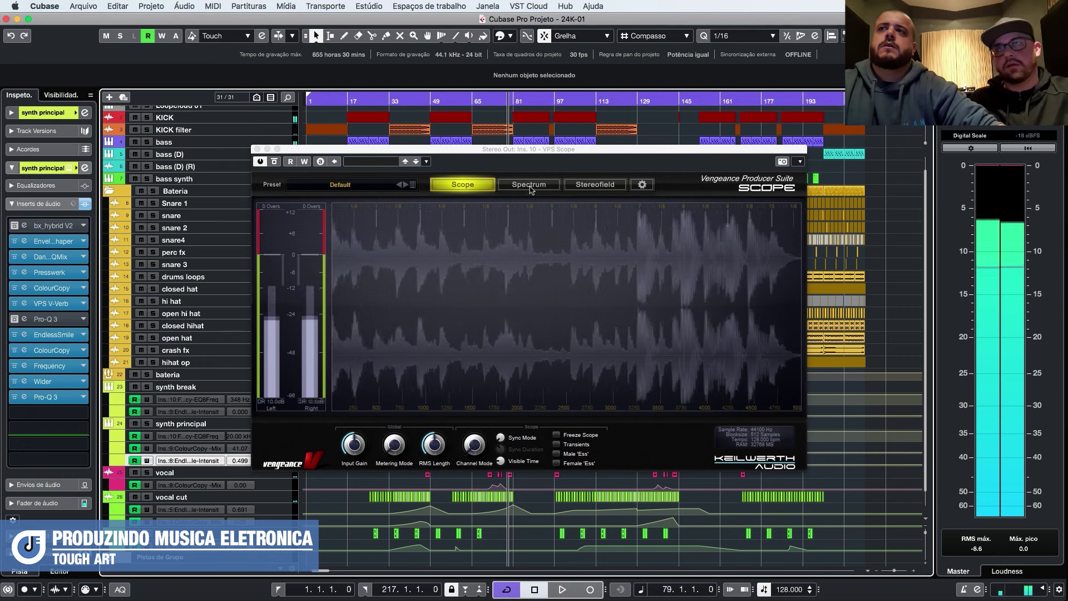
Switch VPS Scope to the Spectrum view and play the transition around bar 81 to examine the master's frequency balance.
{"action": "left_click", "coordinate": [529, 188]}
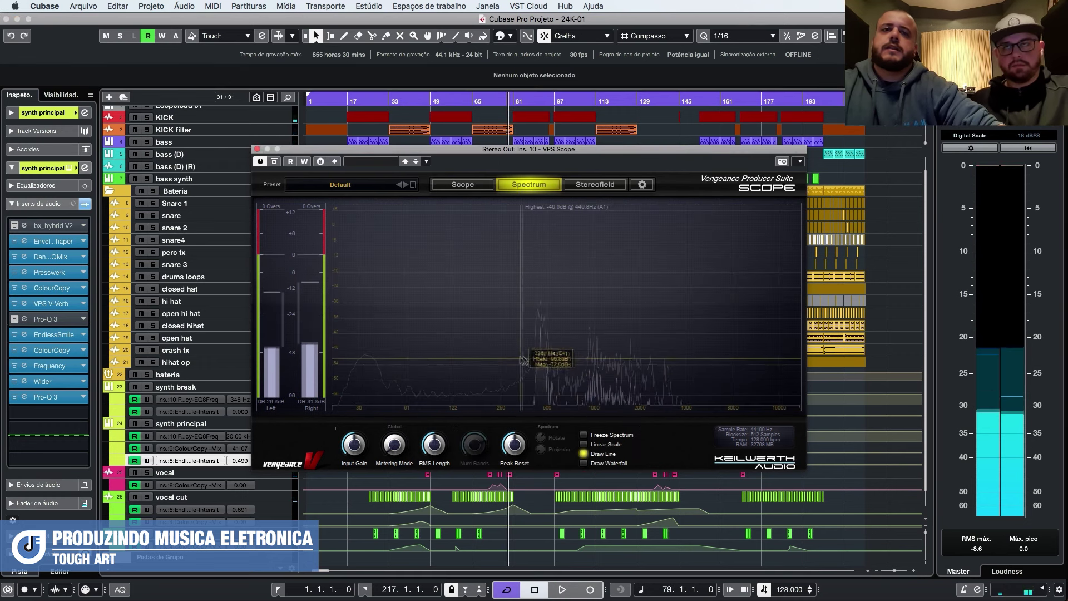
{"action": "key", "text": "space"}
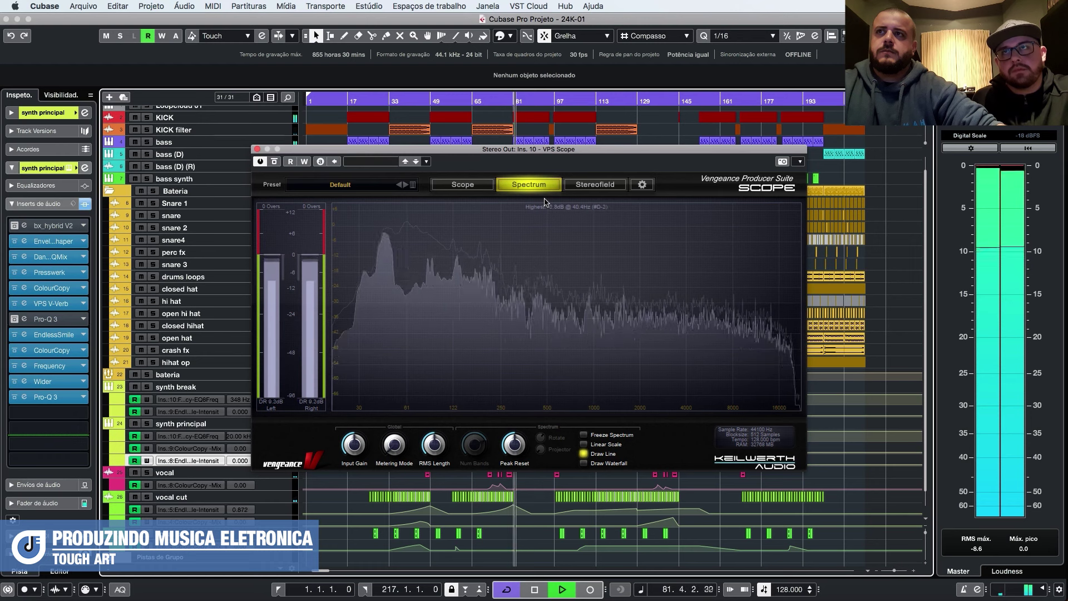
{"action": "key", "text": "space"}
Examine the master's stereo image in the VPS Scope Stereofield view during playback from bar 79, and close the plug-in.
{"action": "left_click", "coordinate": [588, 184]}
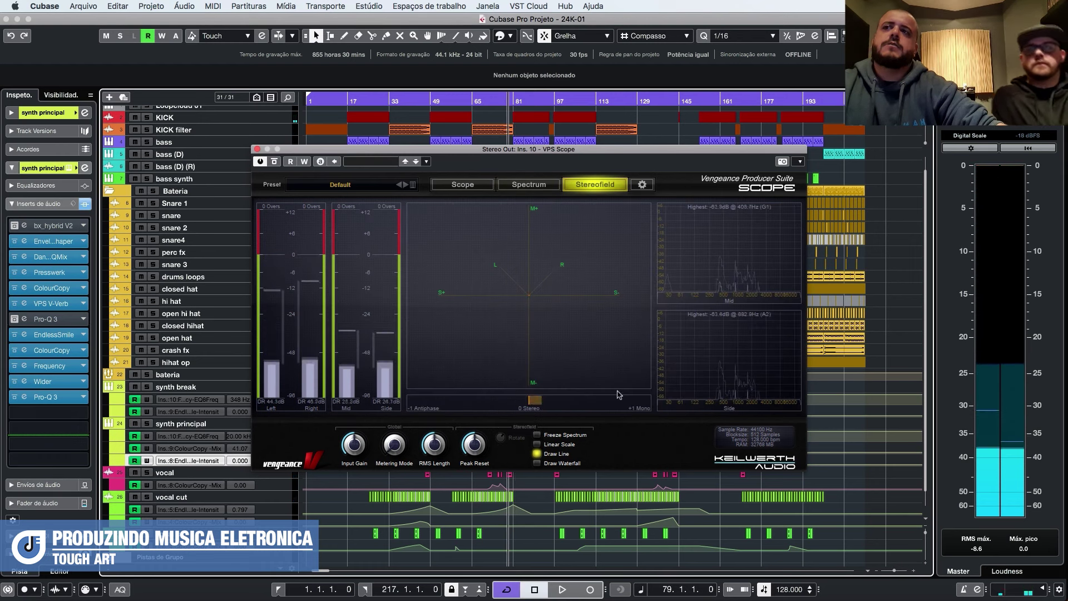
{"action": "key", "text": "space"}
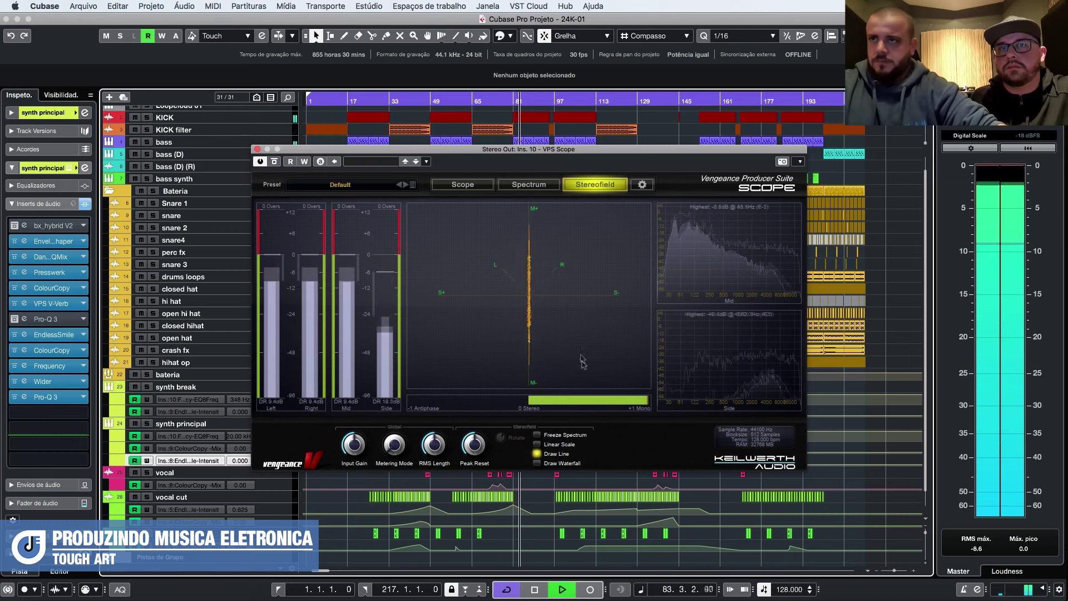
{"action": "key", "text": "space"}
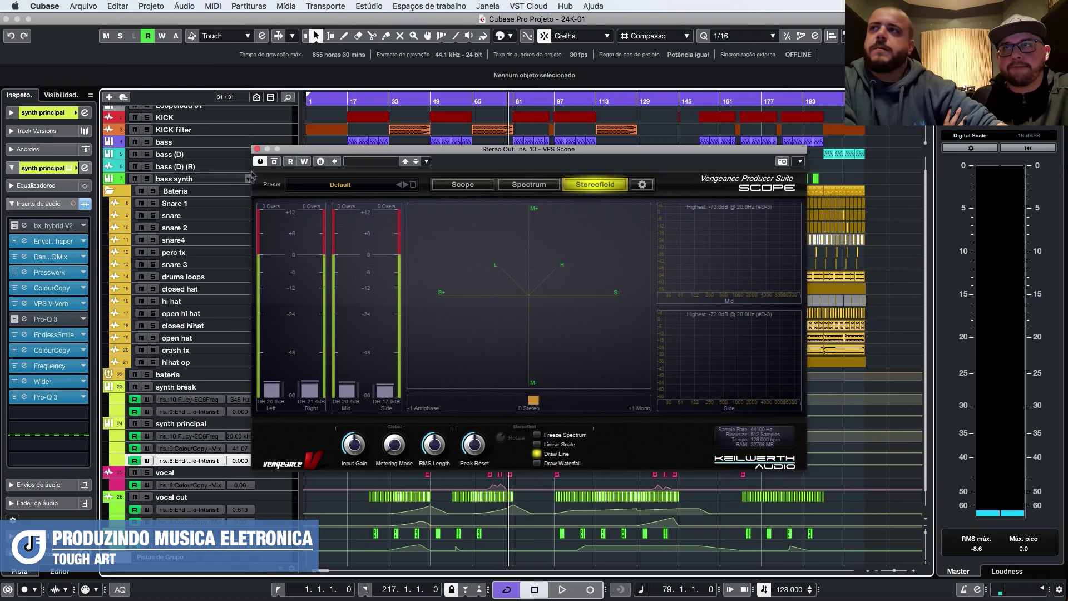
{"action": "left_click", "coordinate": [257, 149]}
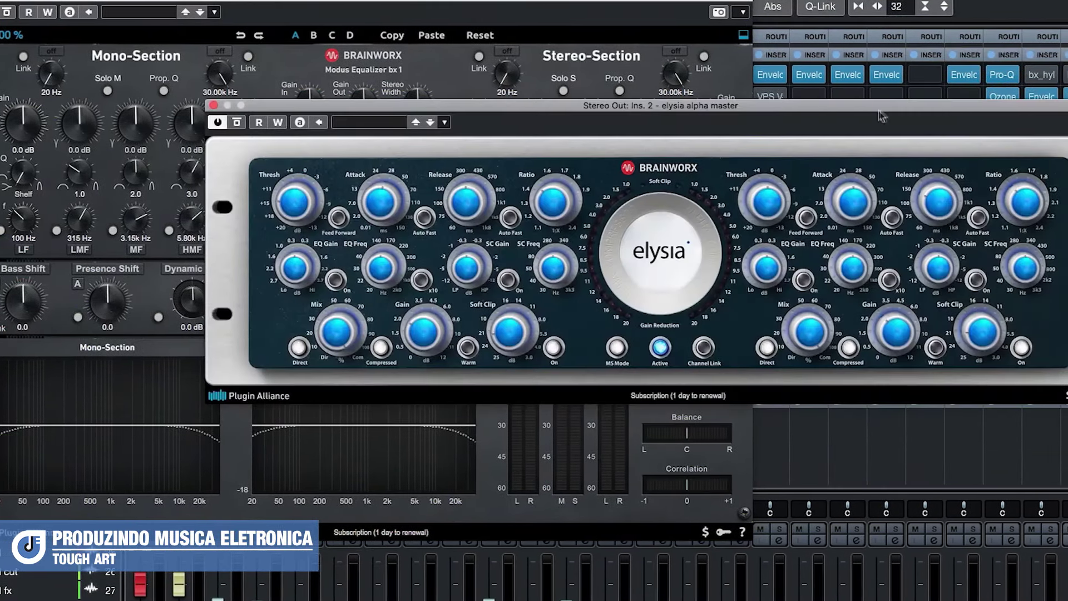
{"action": "left_click_drag", "start_coordinate": [852, 117], "coordinate": [721, 118]}
{"action": "left_click_drag", "start_coordinate": [722, 118], "coordinate": [677, 121]}
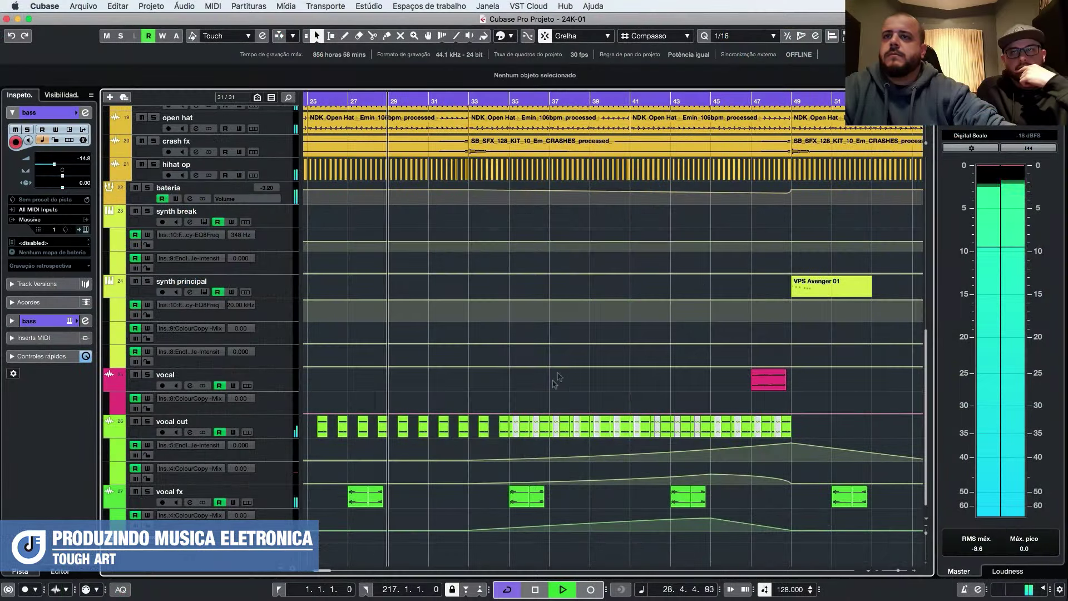
{"action": "scroll", "coordinate": [551, 385], "scroll_direction": "right", "scroll_amount": 3}
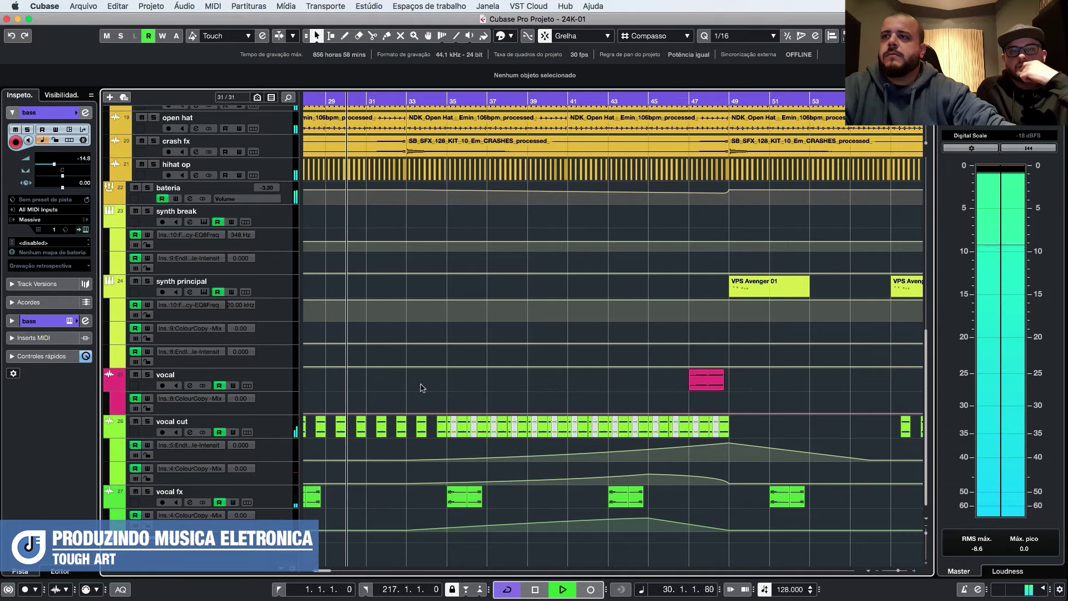